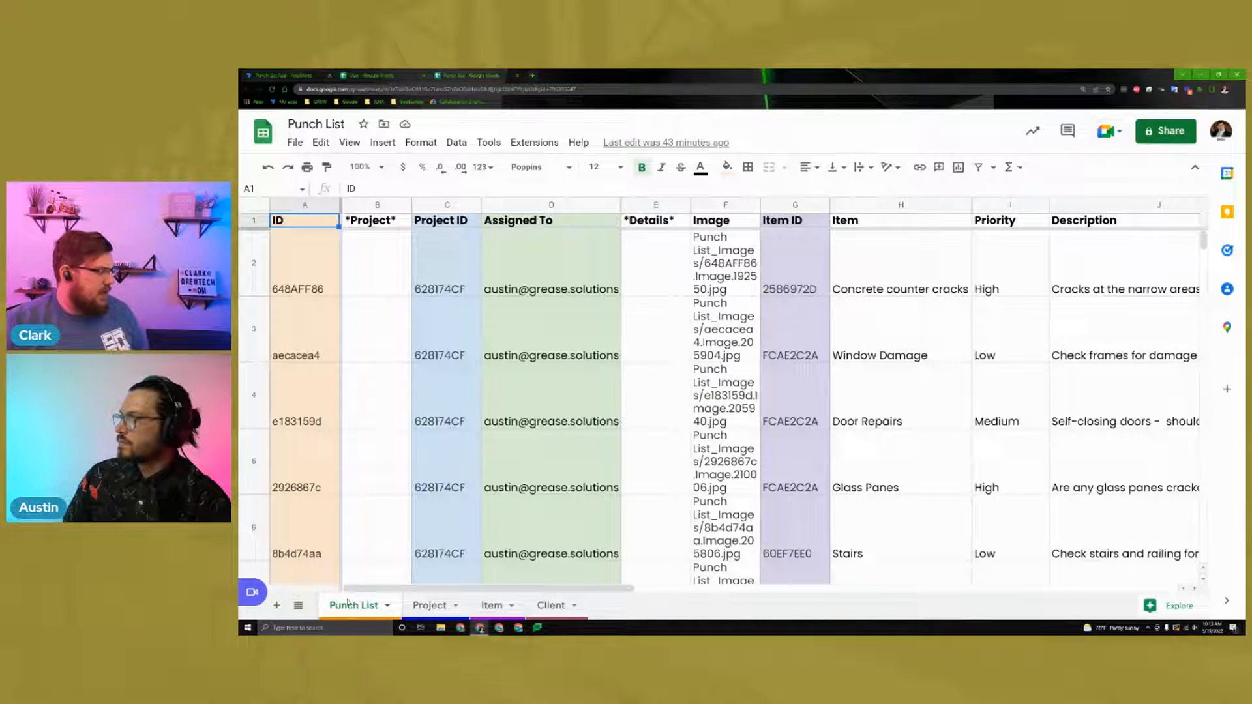
Step: Look through the Punch List sheet's columns, including ID, Project ID, Assigned To, Item ID and those out to Date Added
left_click(313, 205)
left_click(467, 205)
left_click(539, 207)
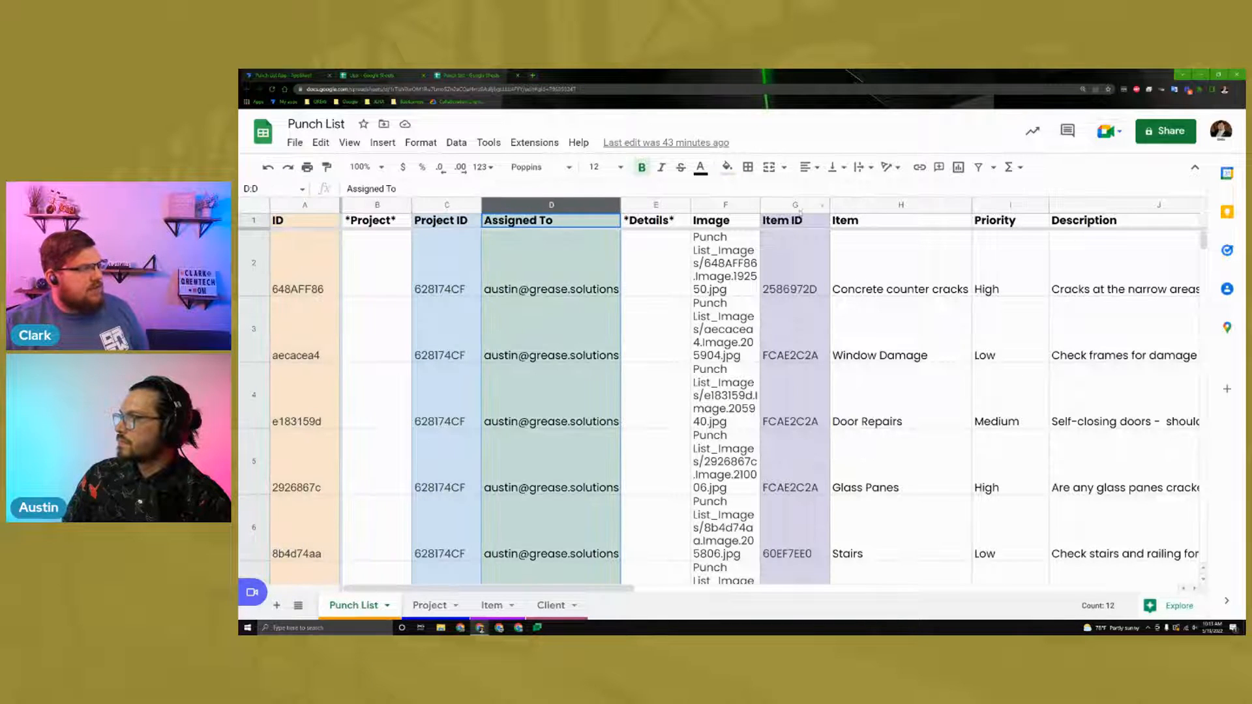
left_click(797, 205)
scroll(852, 275, "right", 10)
scroll(841, 279, "left", 8)
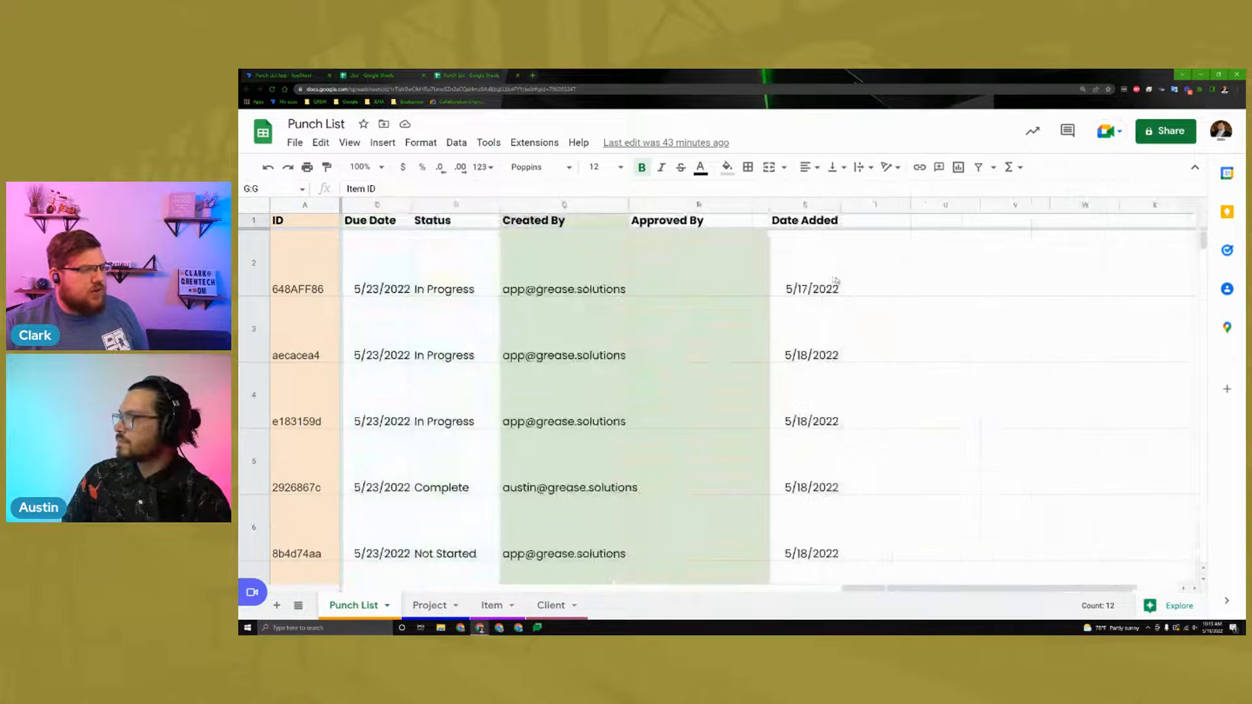
scroll(838, 280, "left", 3)
left_click(838, 291)
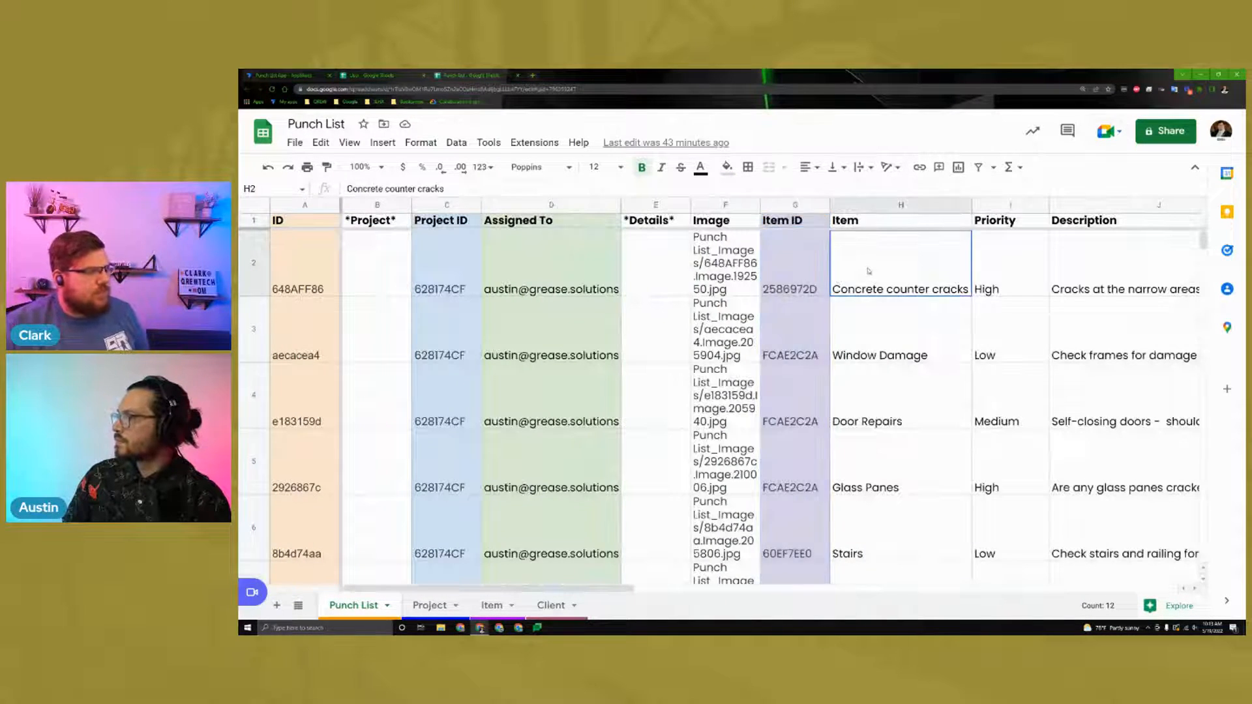
Step: Examine the Punch List sheet's identifier columns again: Item ID, Project ID, ID and Assigned To
left_click(363, 269)
mouse_move(528, 313)
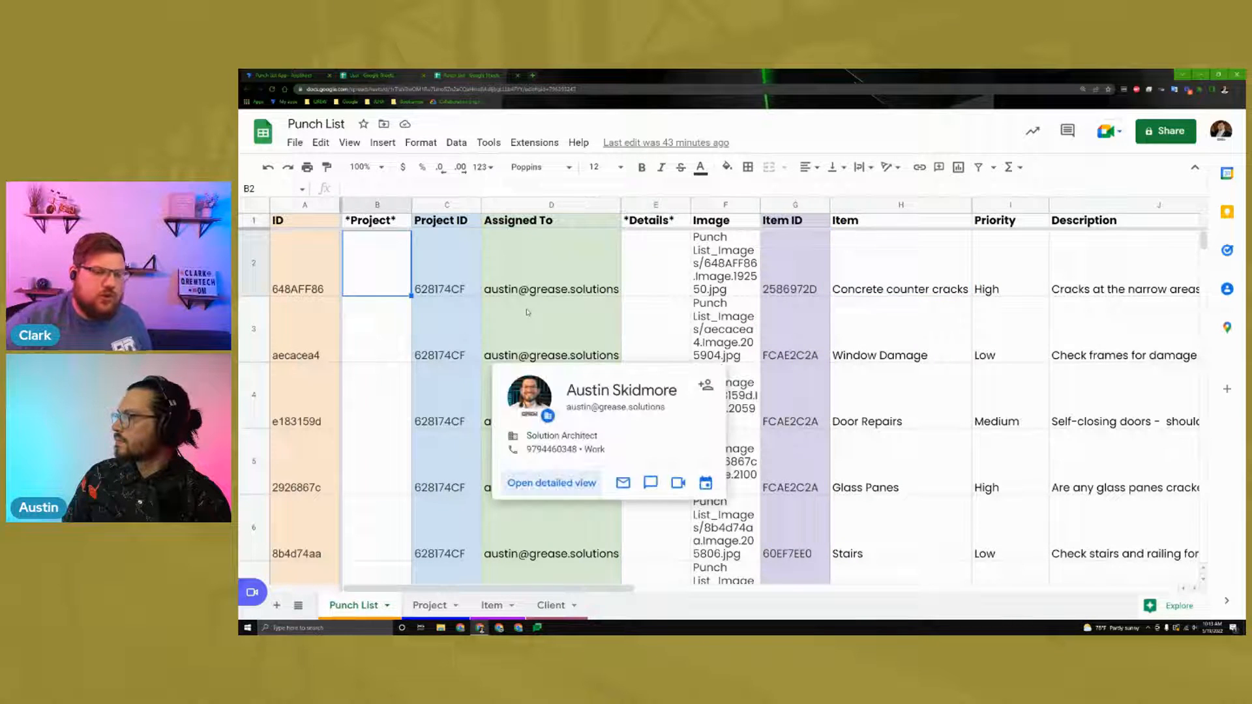
left_click(793, 205)
left_click(438, 205)
left_click(306, 205)
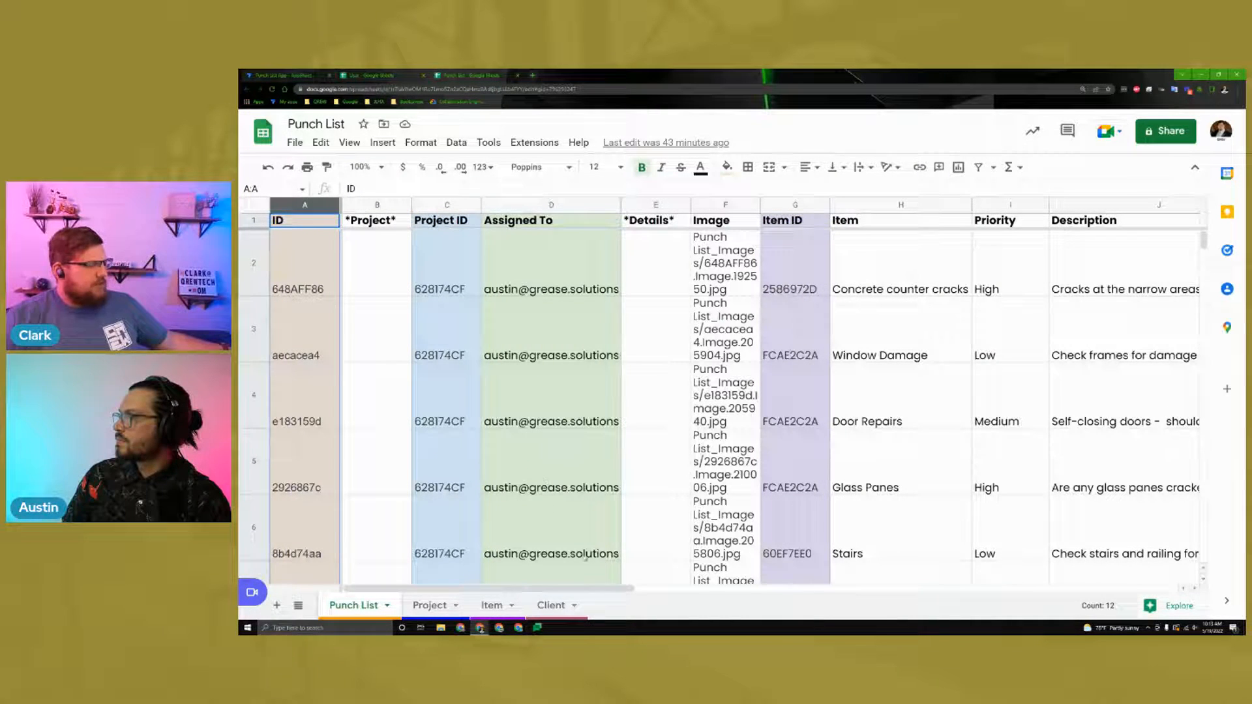
mouse_move(569, 456)
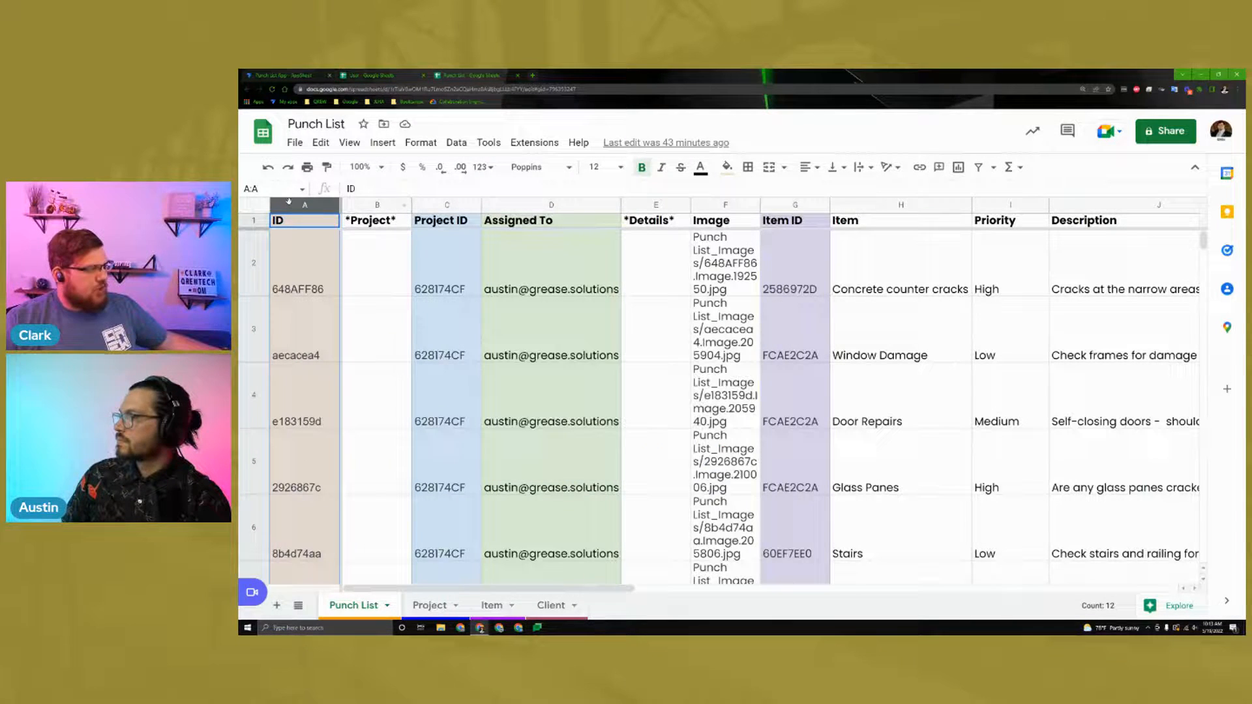
left_click(551, 205)
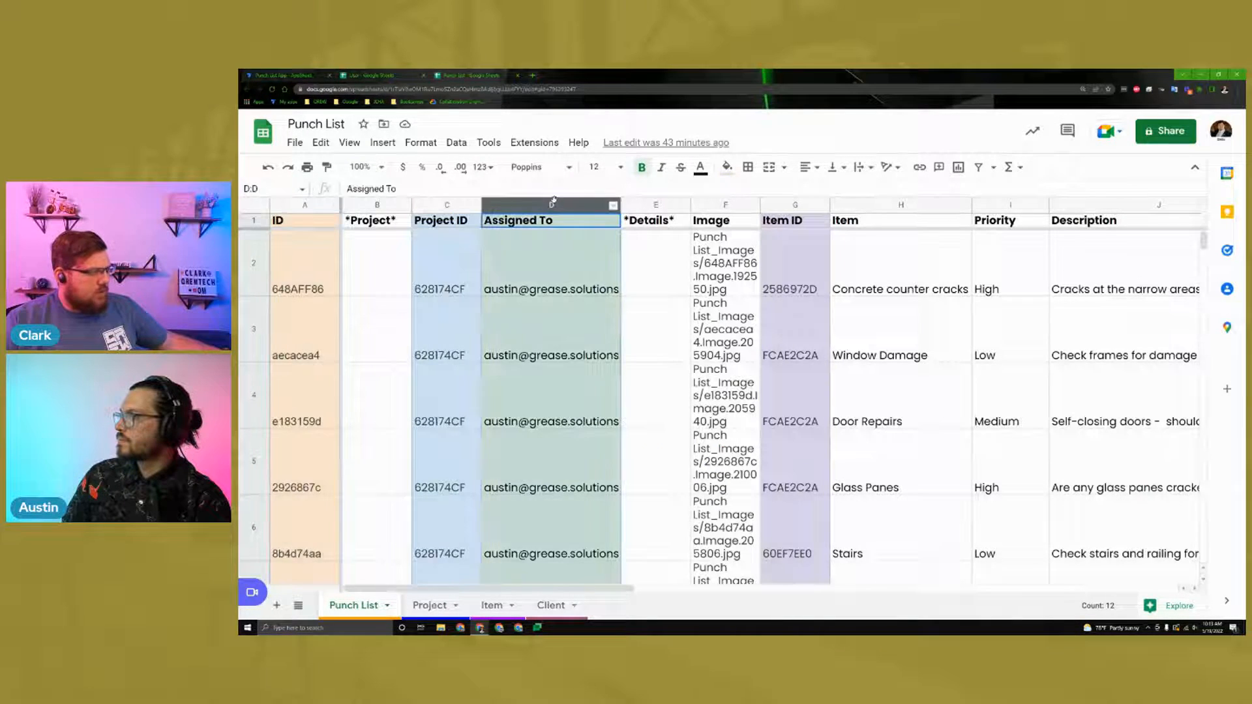
left_click(786, 205)
scroll(625, 372, "down", 2)
Step: View the Project, Item and Client sheets of the Punch List spreadsheet in turn
left_click(447, 607)
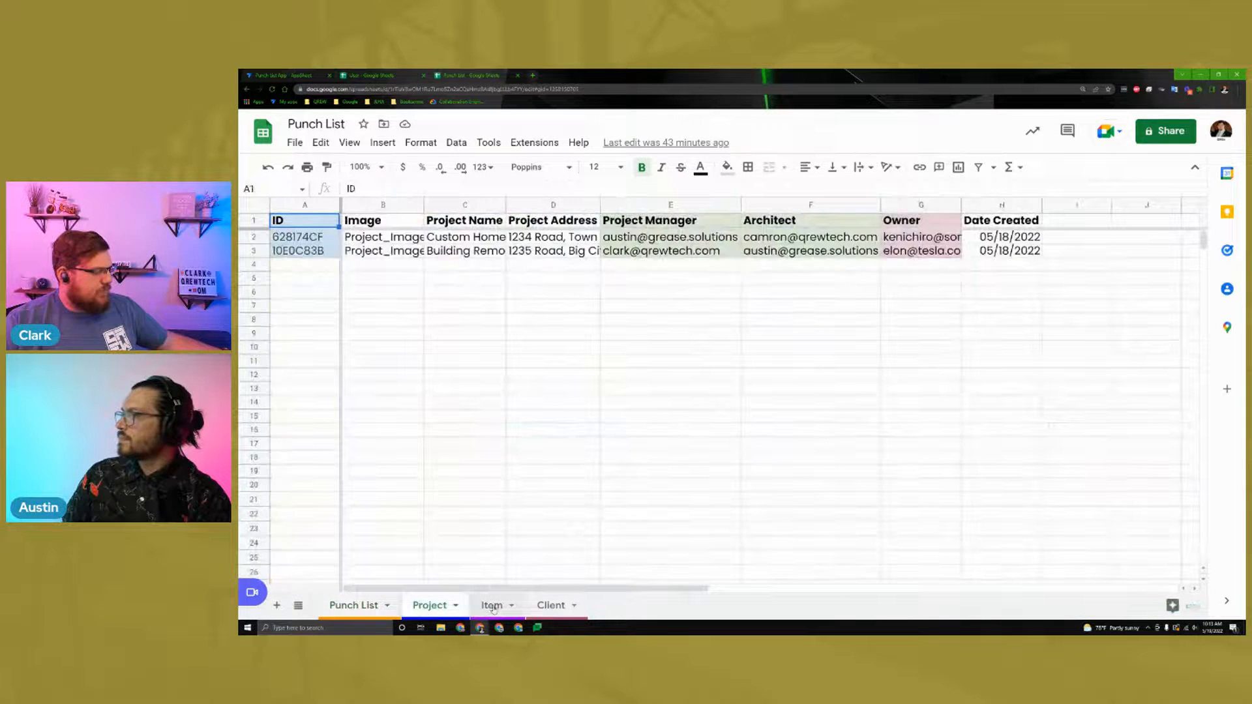
left_click(498, 606)
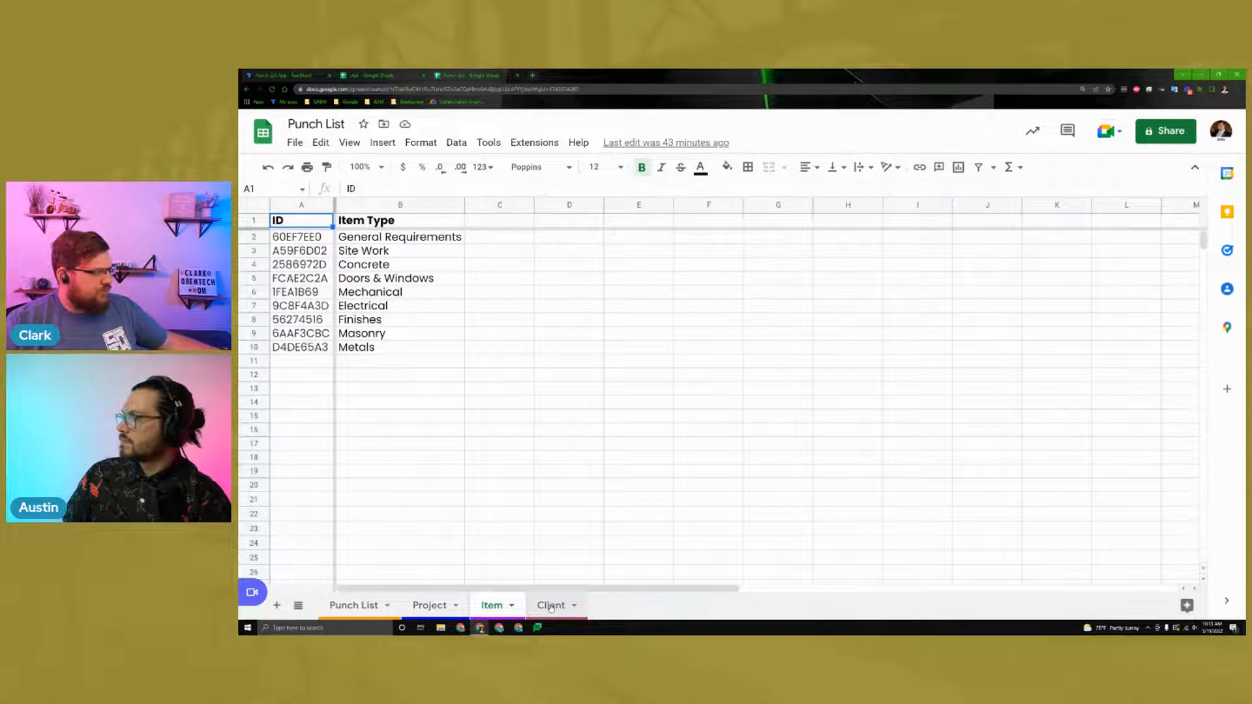
left_click(551, 606)
Step: Examine the ID and Item Type columns on the Item sheet, including the ID values in A2:A10
left_click(493, 606)
left_click(302, 206)
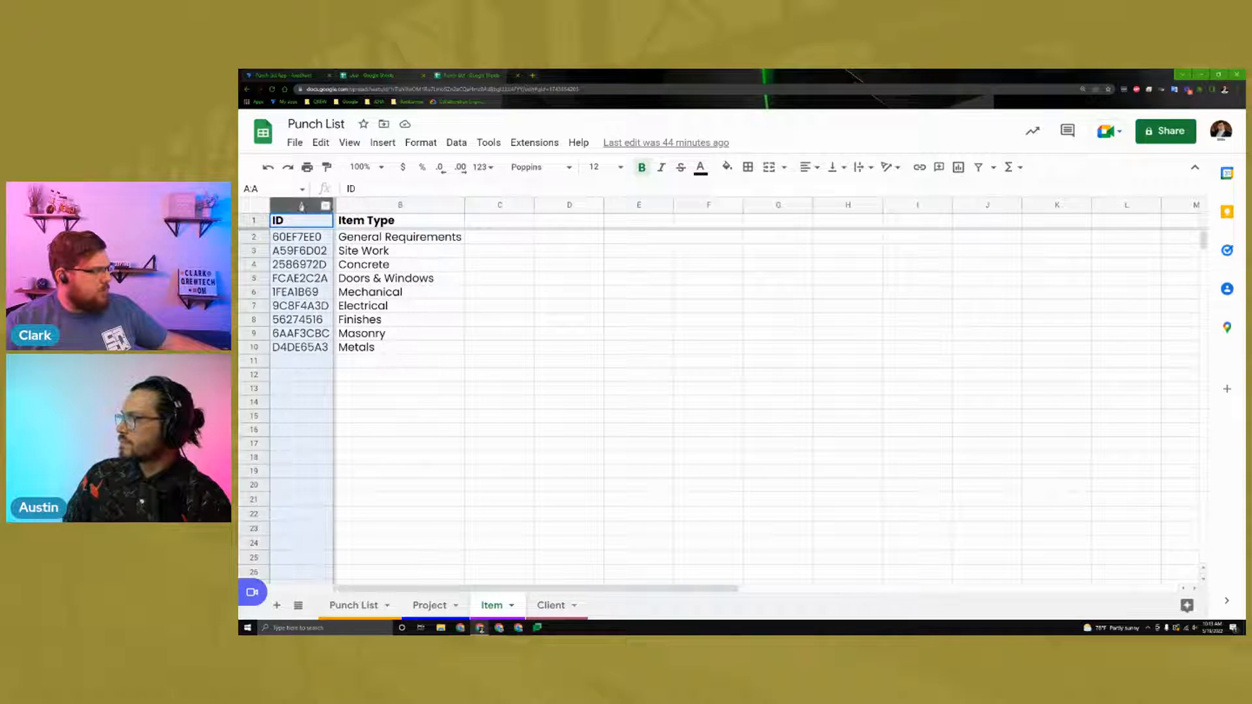
left_click(356, 207)
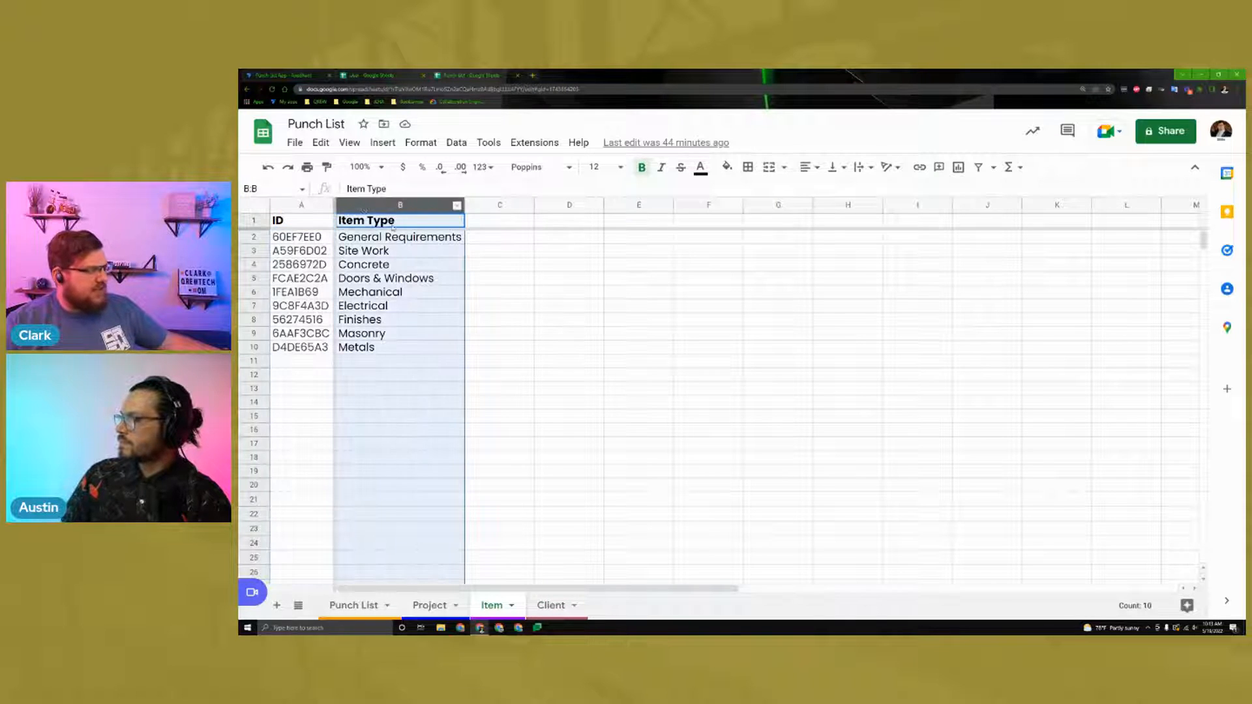
left_click(293, 206)
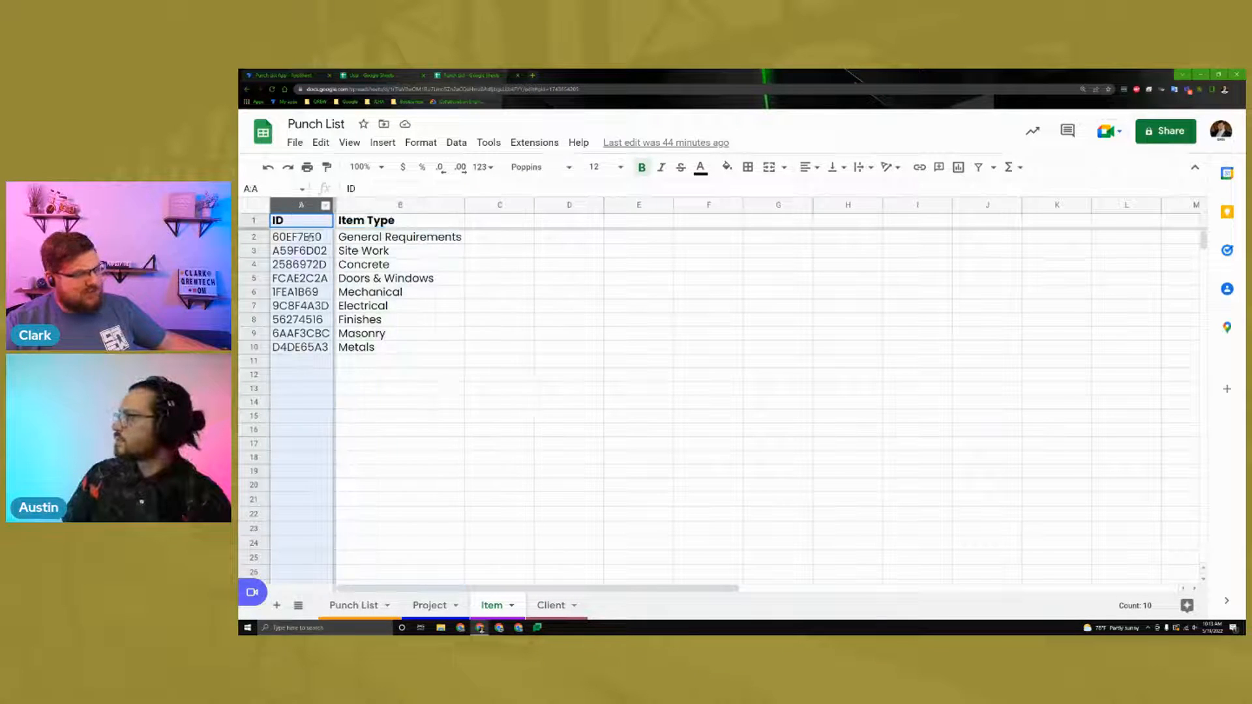
left_click(398, 206)
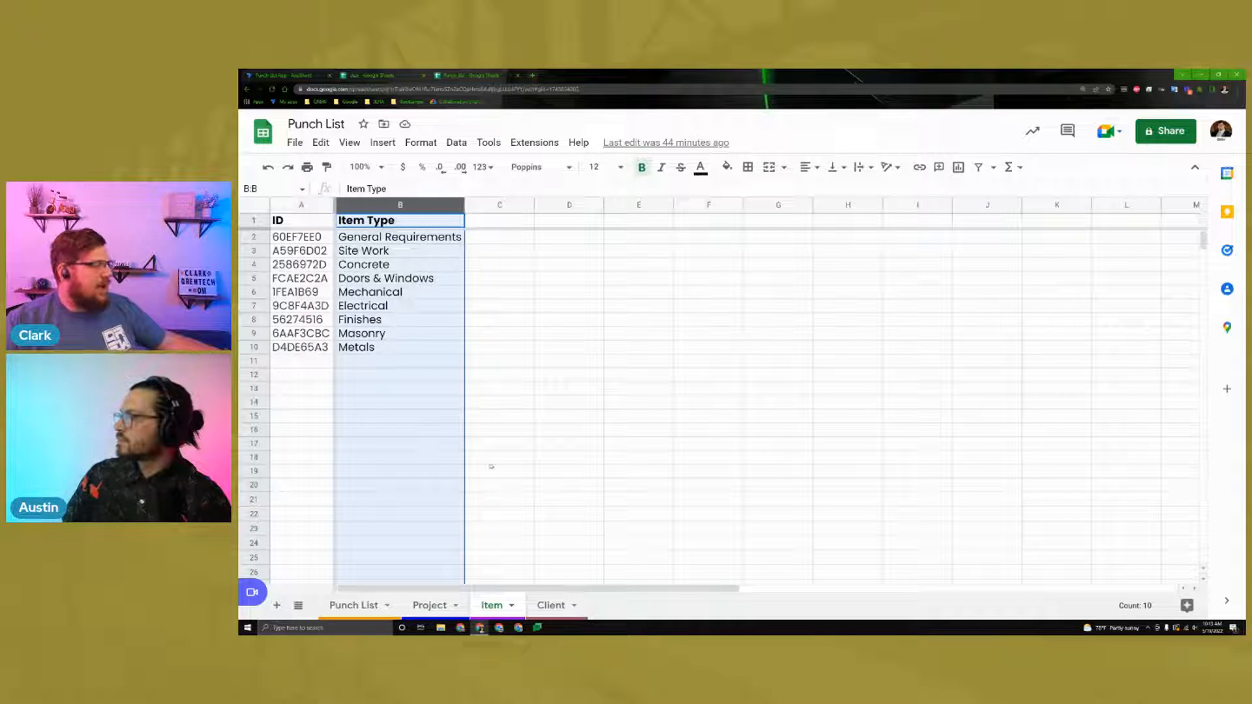
left_click_drag(298, 238, 307, 351)
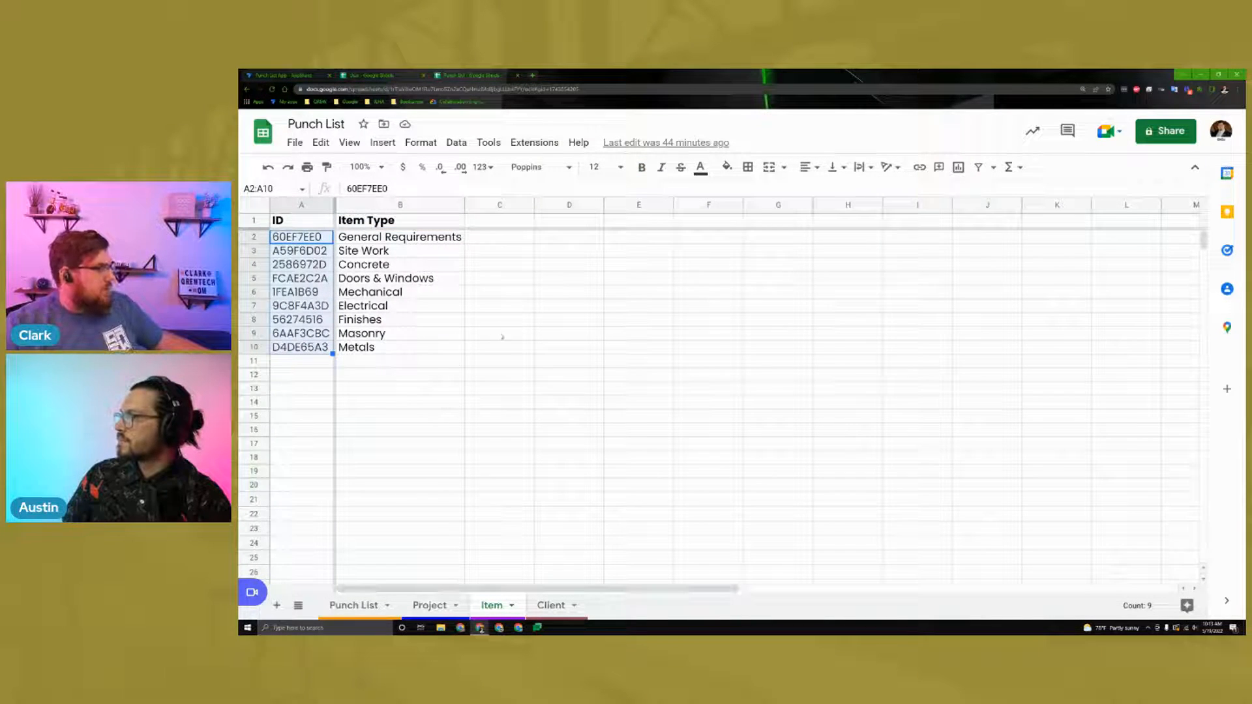
Step: Switch to the User spreadsheet and view its Lanucher sheet, returning to the User sheet
left_click(386, 73)
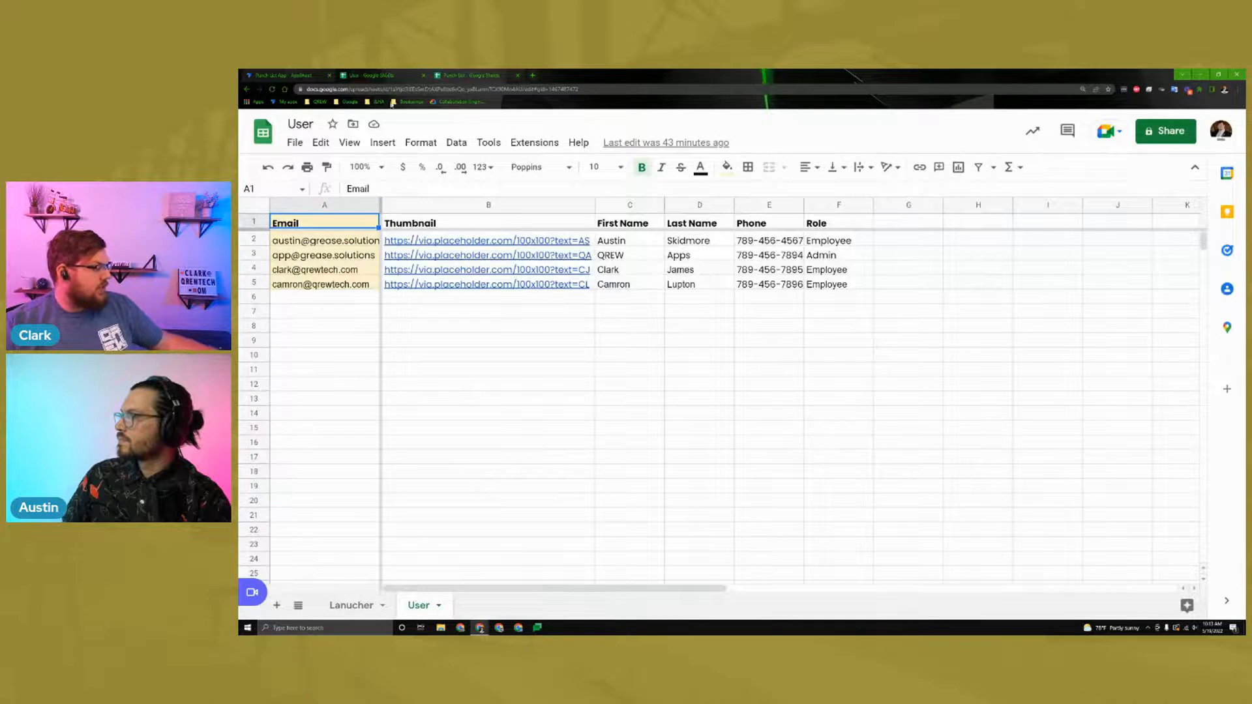
left_click(351, 607)
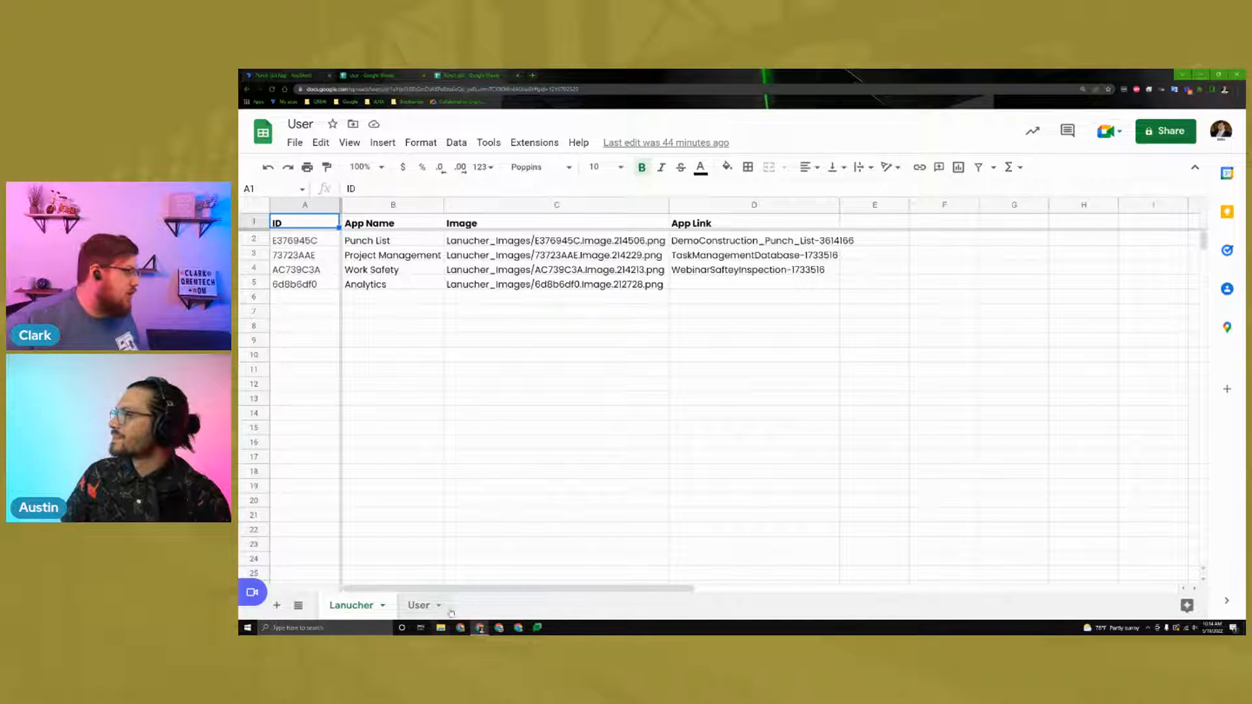
left_click(418, 606)
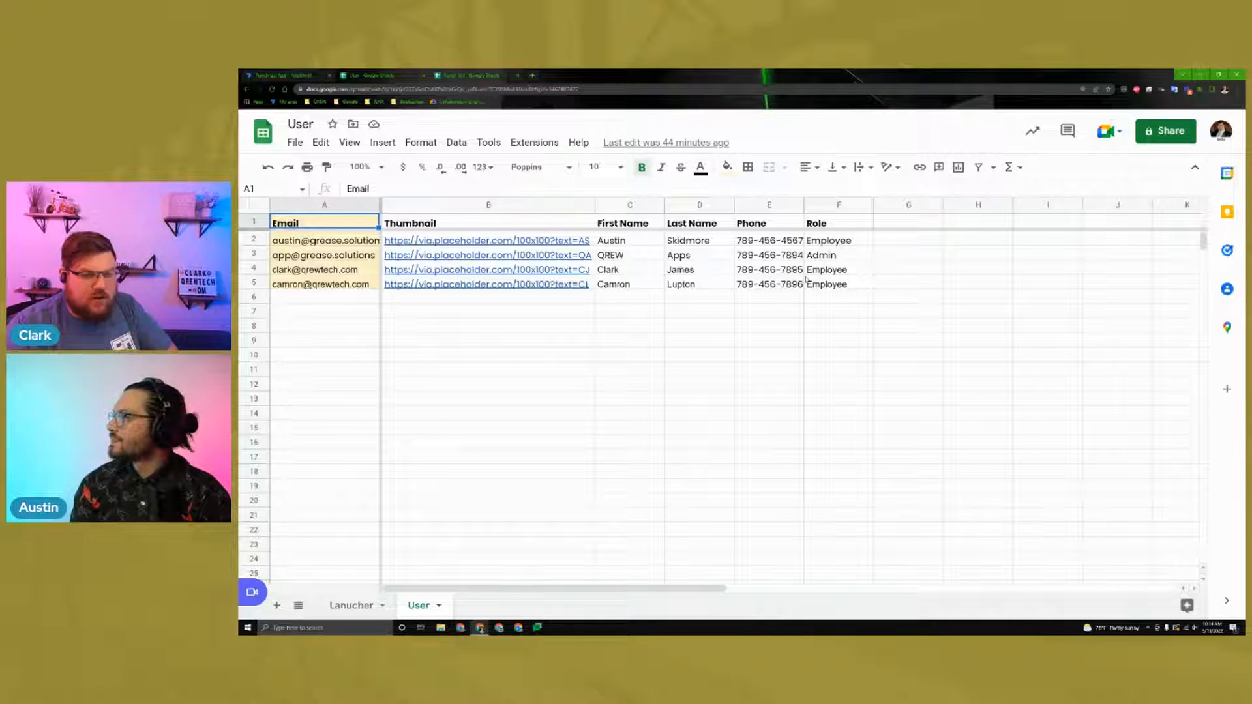
Step: Rename the Role header in cell F1 of the User sheet as "Construction Equipment Role"
left_click(868, 221)
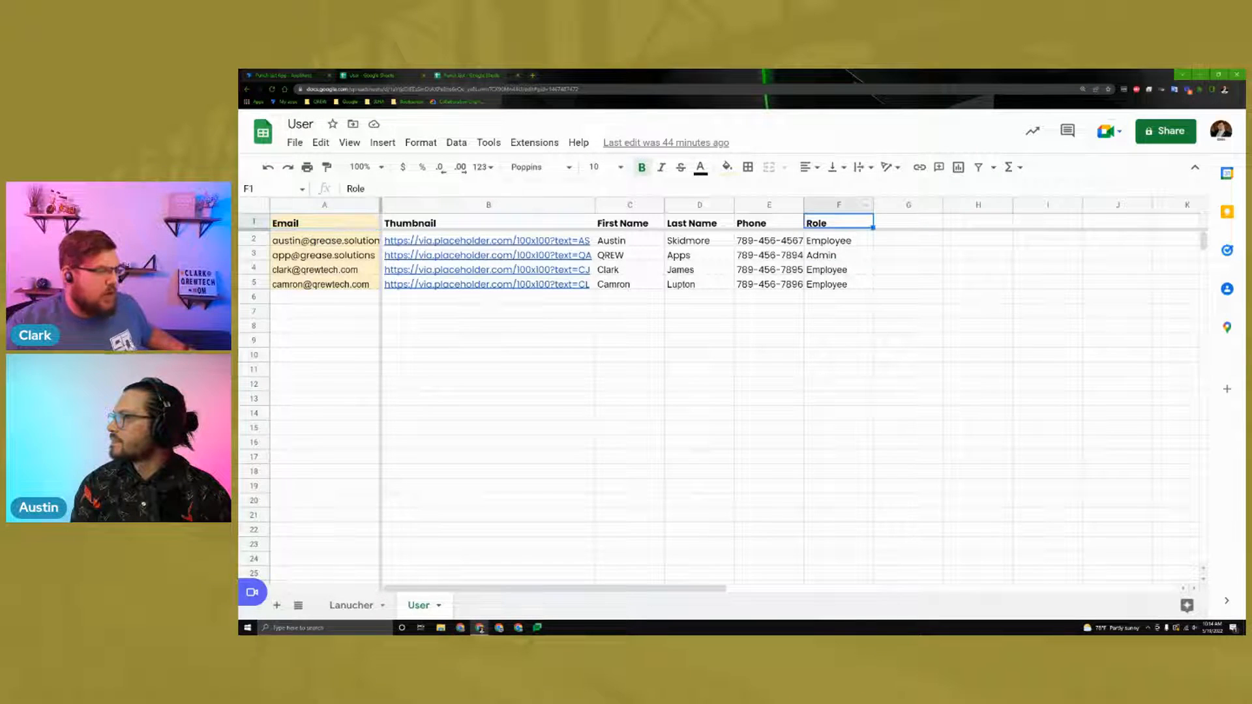
double_click(848, 223)
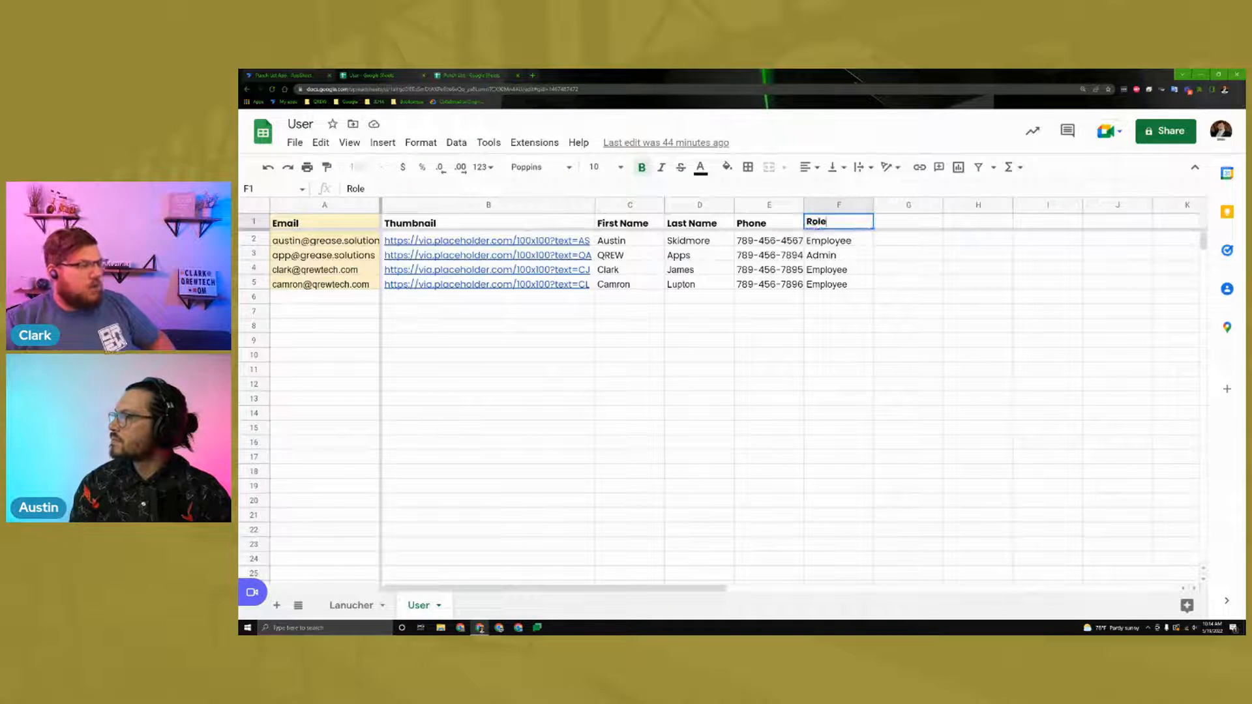
type("Construc")
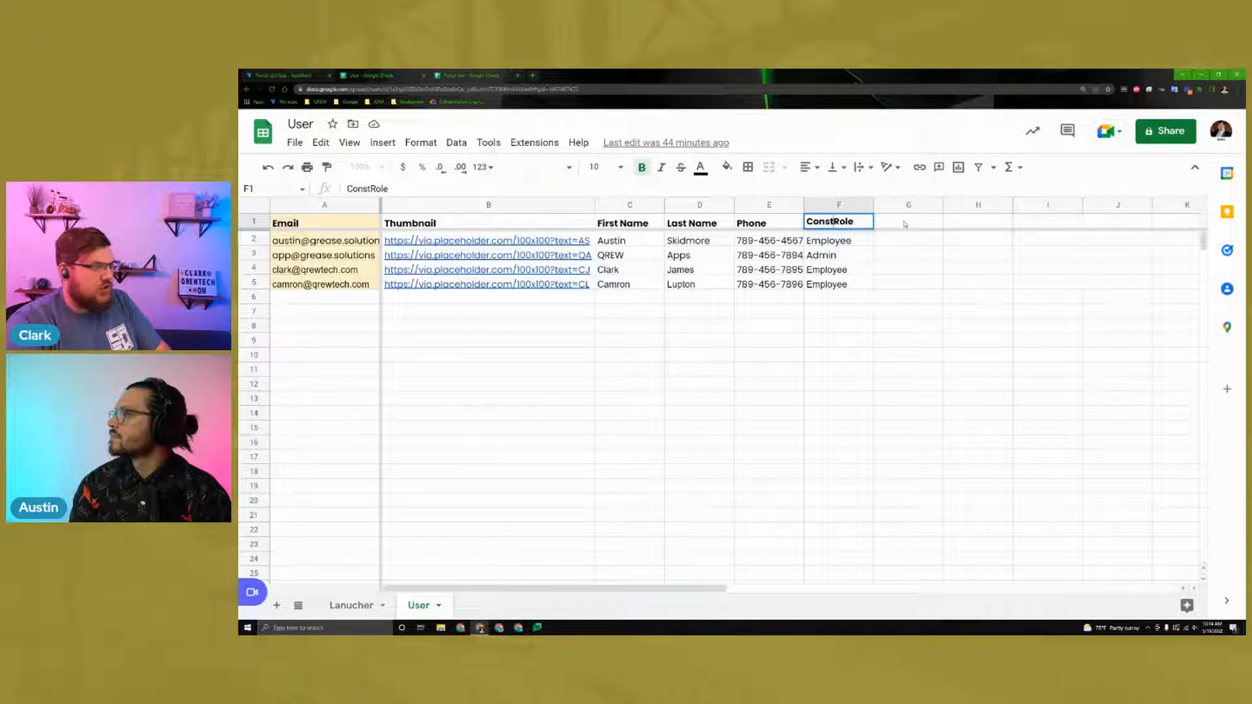
type("tion Equip")
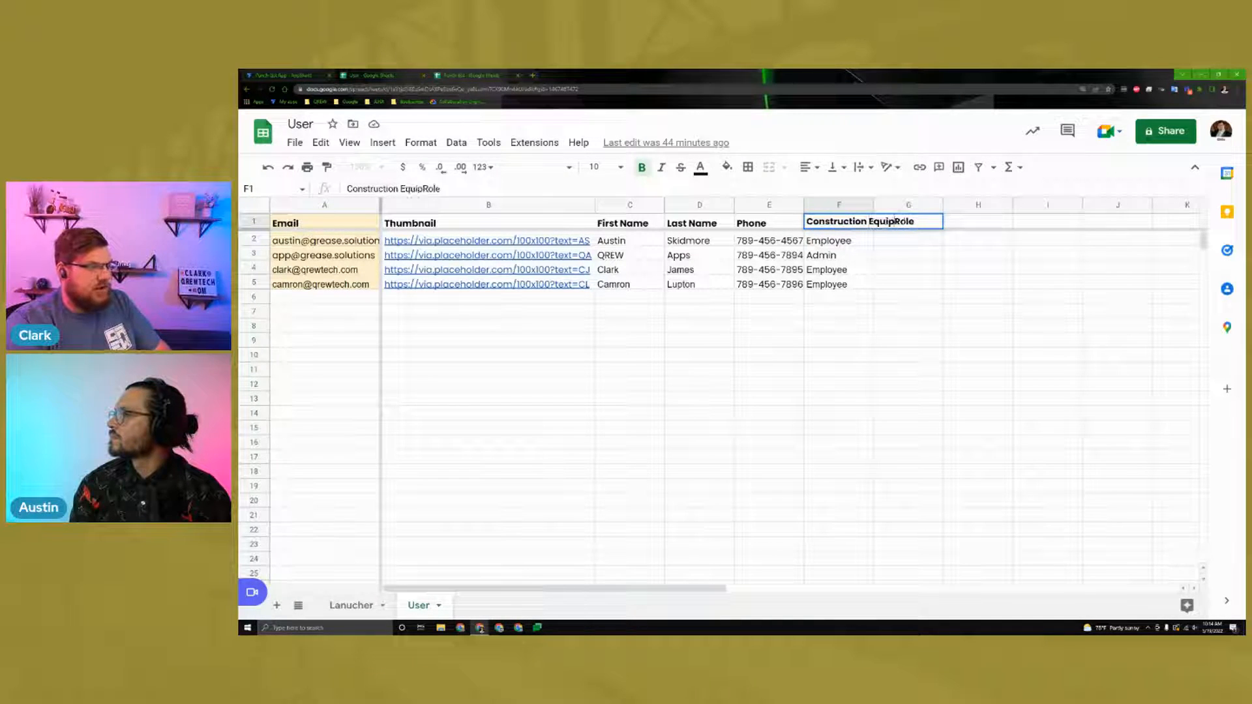
type("ment")
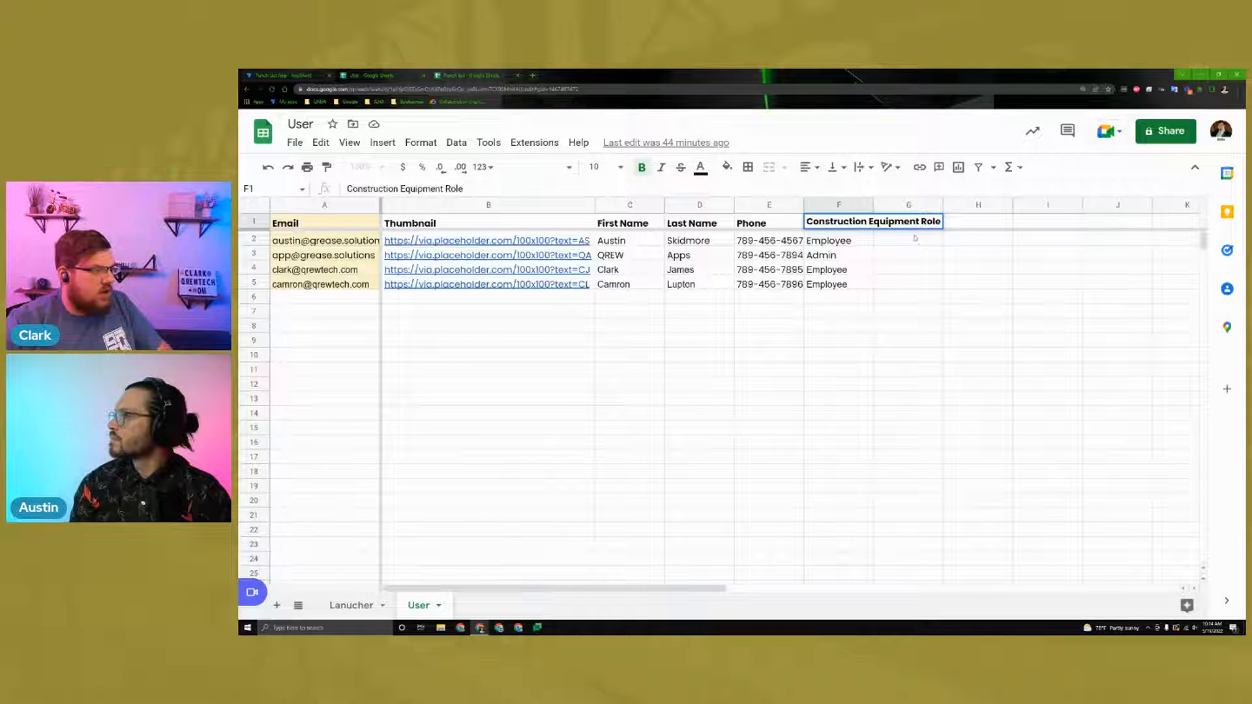
left_click(916, 238)
Step: Add a new column header "Payroll Role" in cell G1 of the User sheet
double_click(921, 222)
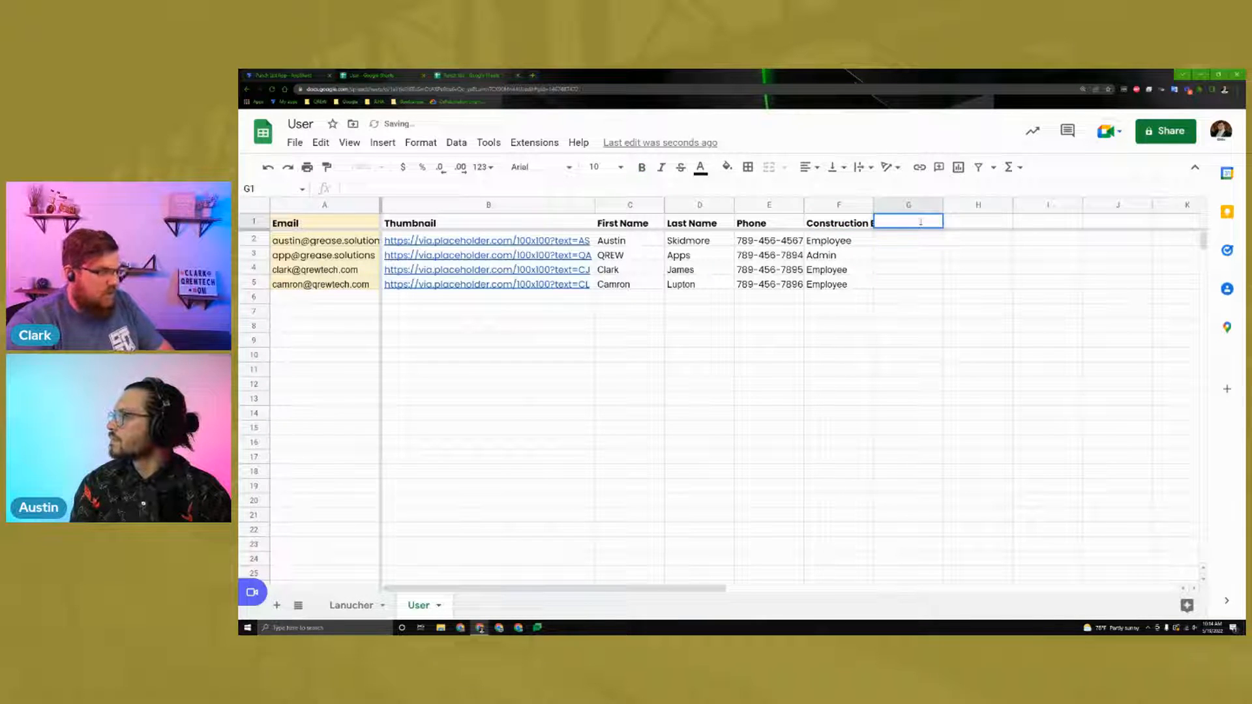
type("Payr")
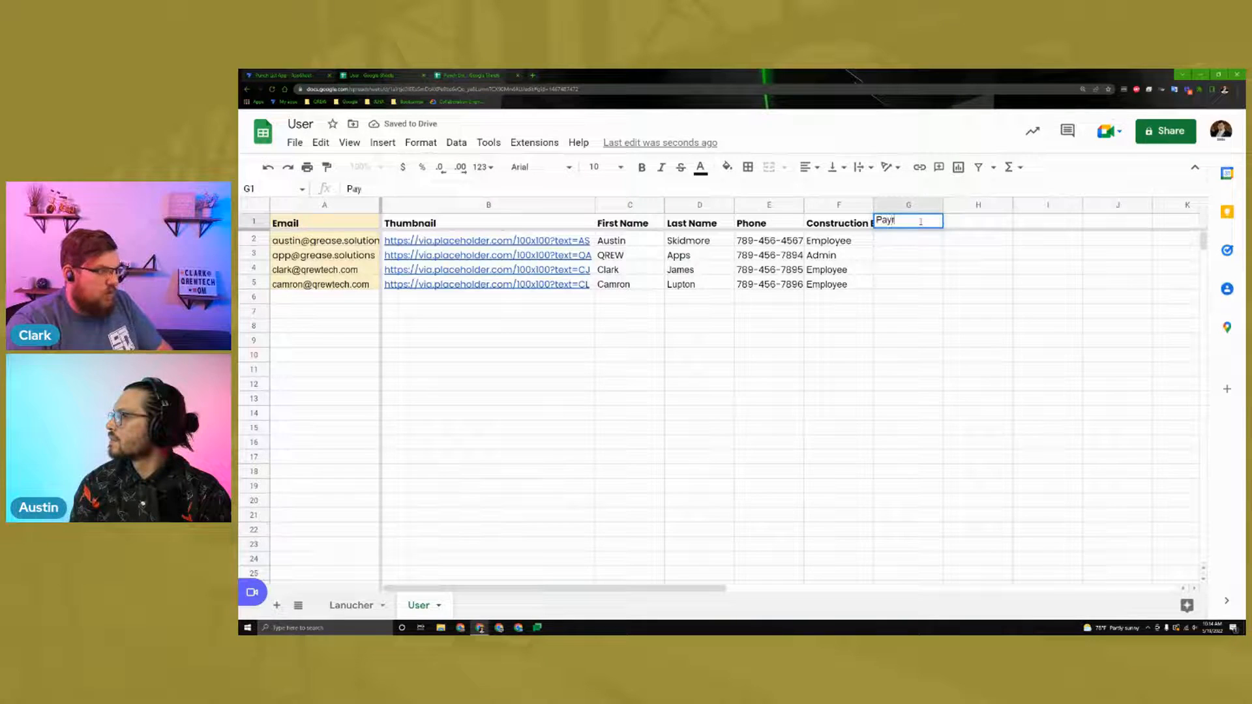
type("oll Role")
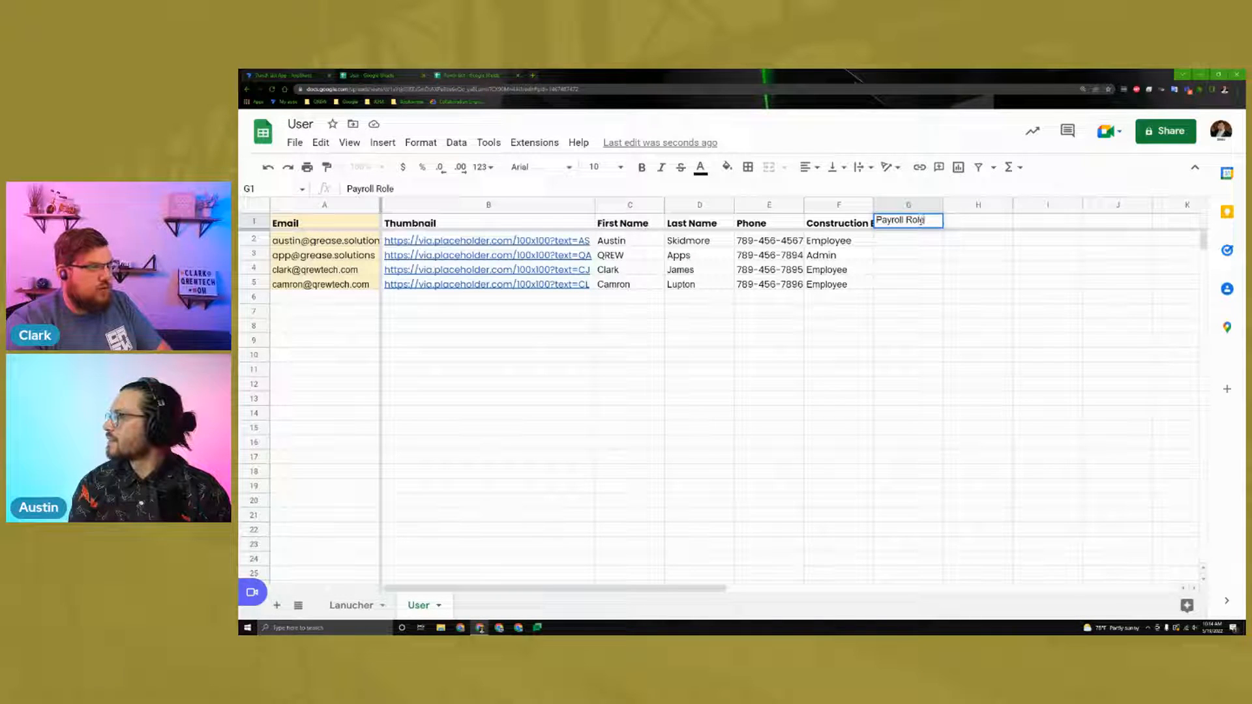
key("Return")
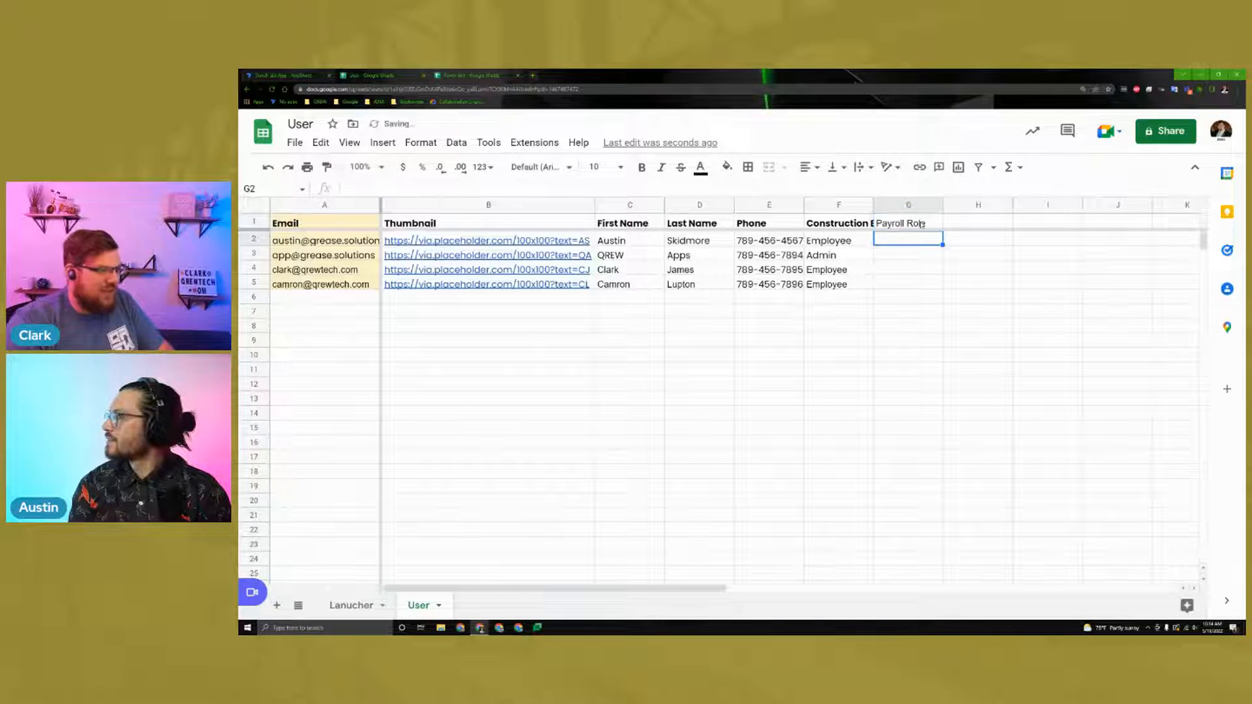
left_click(959, 225)
Step: Shorten the header in cell F1 back to "Role" and delete the Payroll Role header from cell G1
left_click(841, 226)
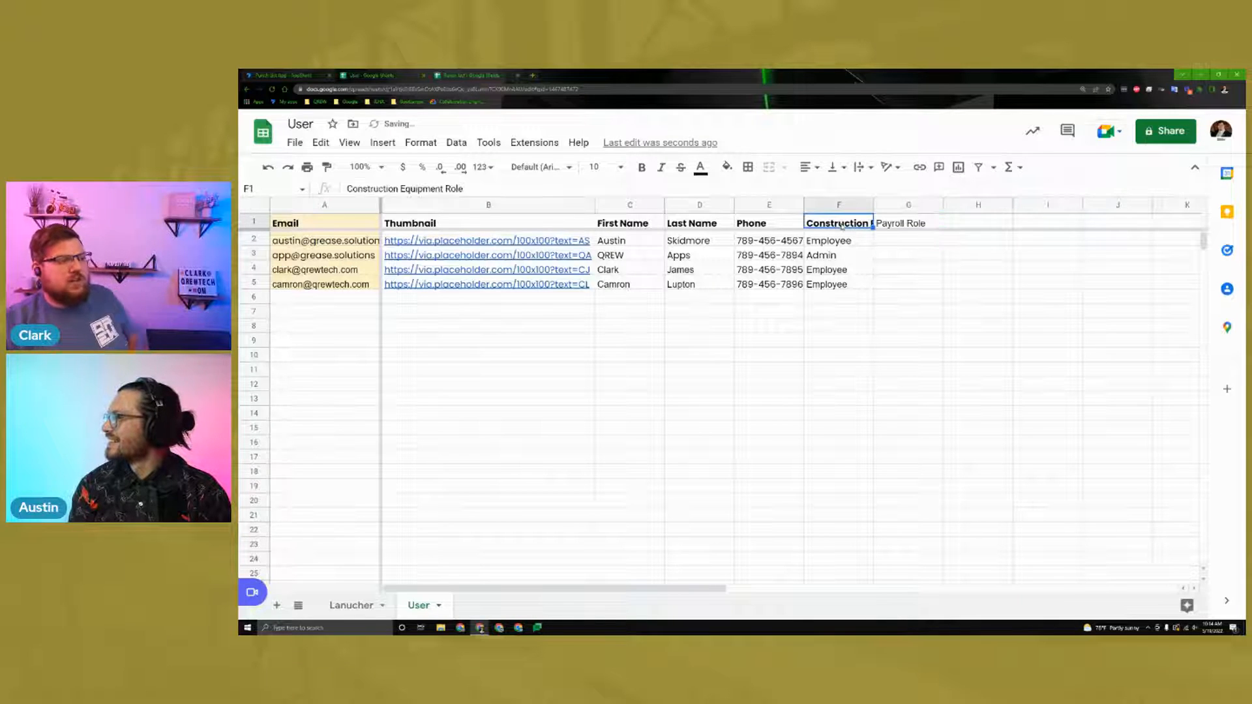
left_click(843, 240)
left_click(855, 223)
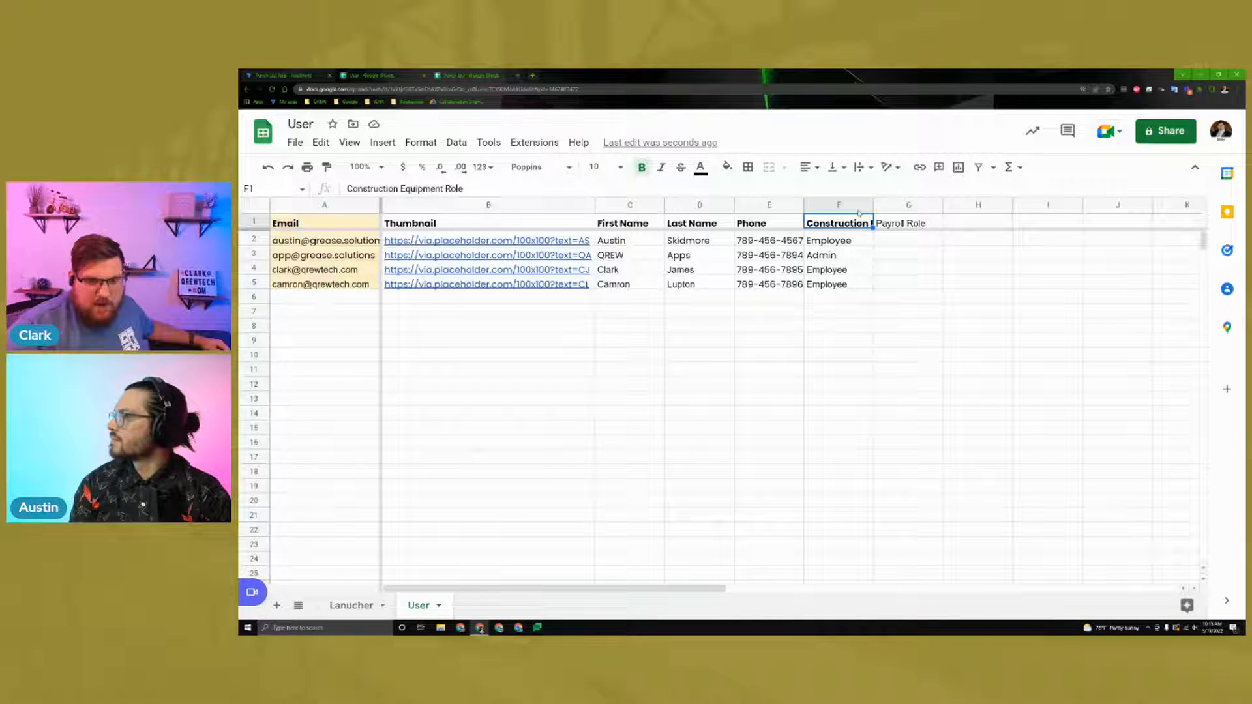
double_click(854, 224)
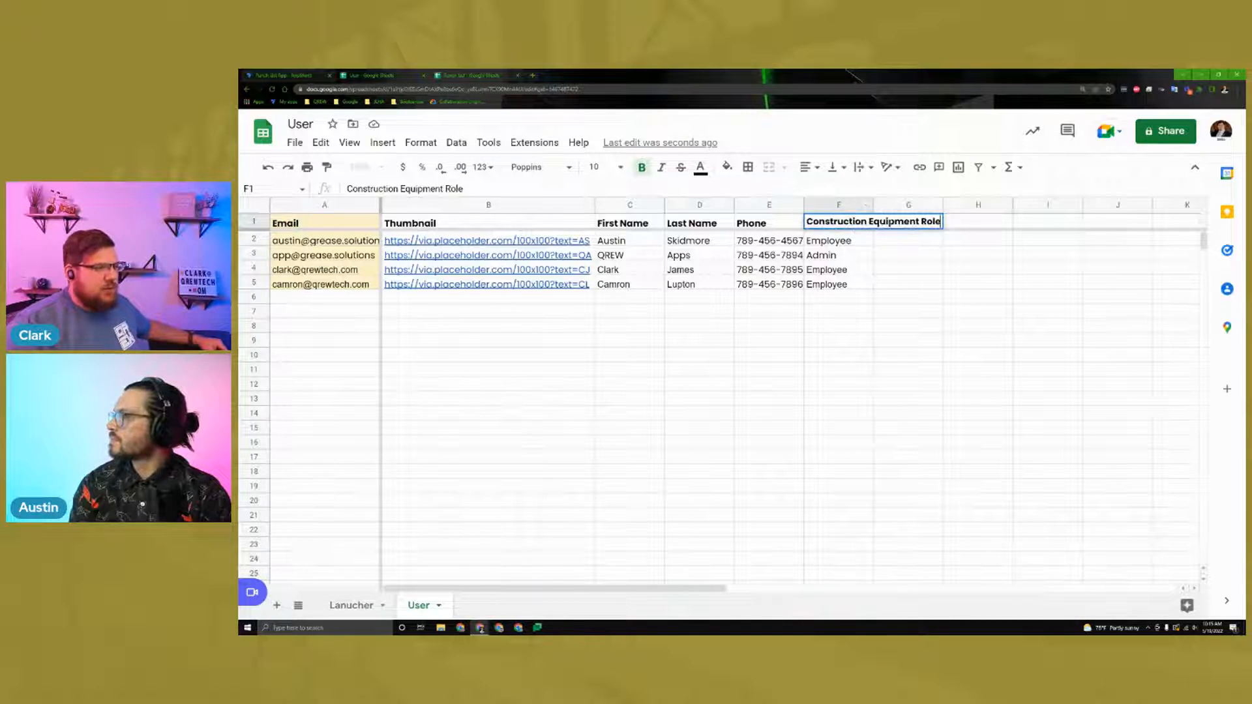
left_click_drag(918, 223, 761, 235)
key("BackSpace")
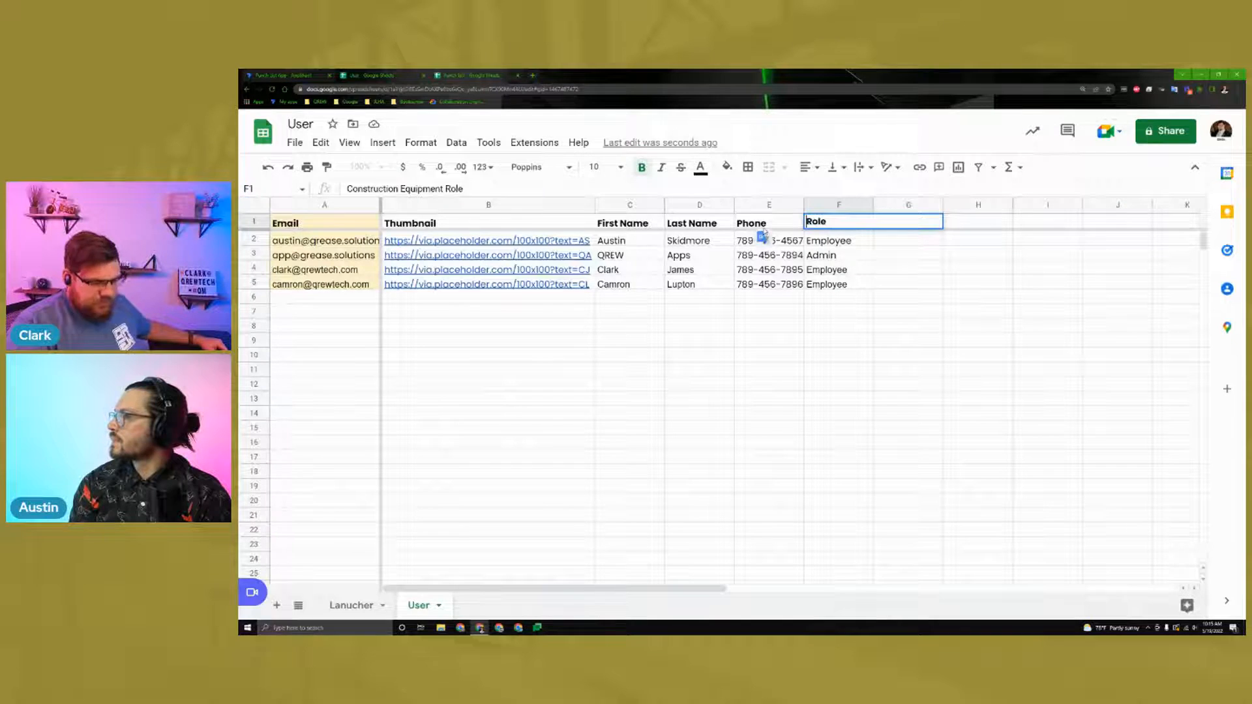
key("Return")
left_click(915, 225)
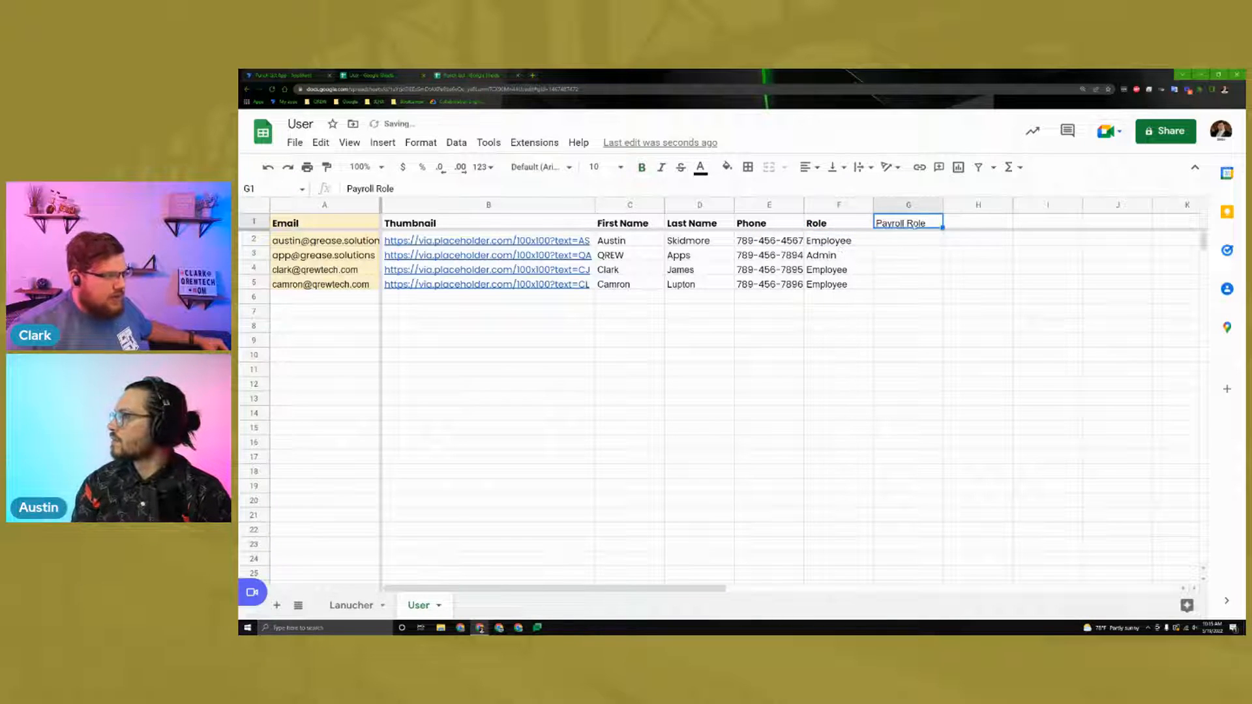
key("Delete")
Step: Review the first user's Role value and the email addresses in A2:A5 of the User sheet
left_click(824, 239)
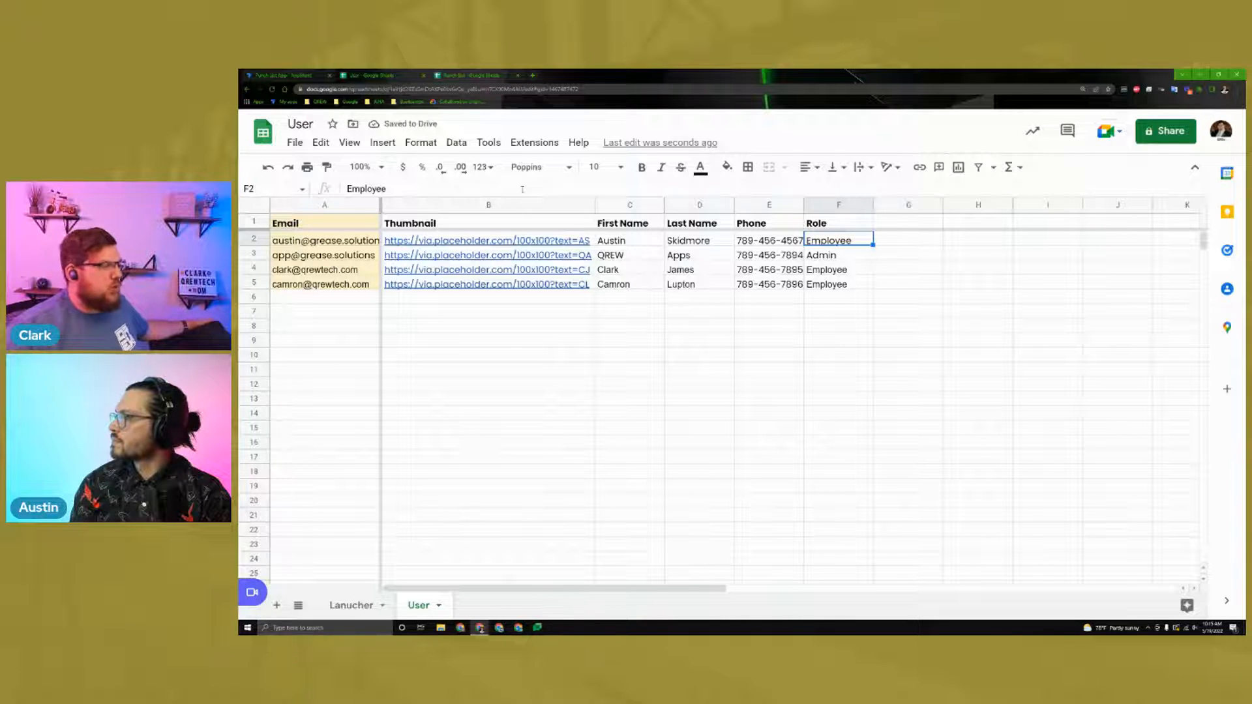
left_click_drag(353, 241, 356, 284)
left_click(357, 313)
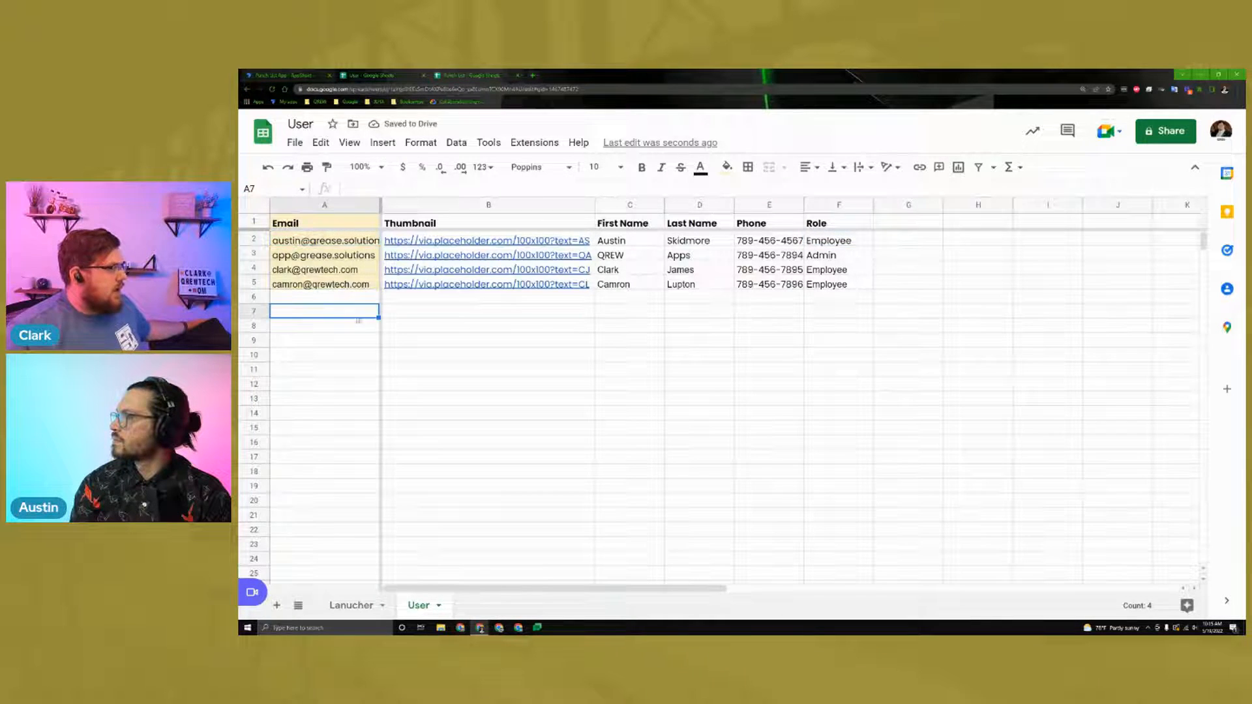
Step: Switch to the Punch List App in AppSheet and open the column settings of the Client table
left_click(293, 75)
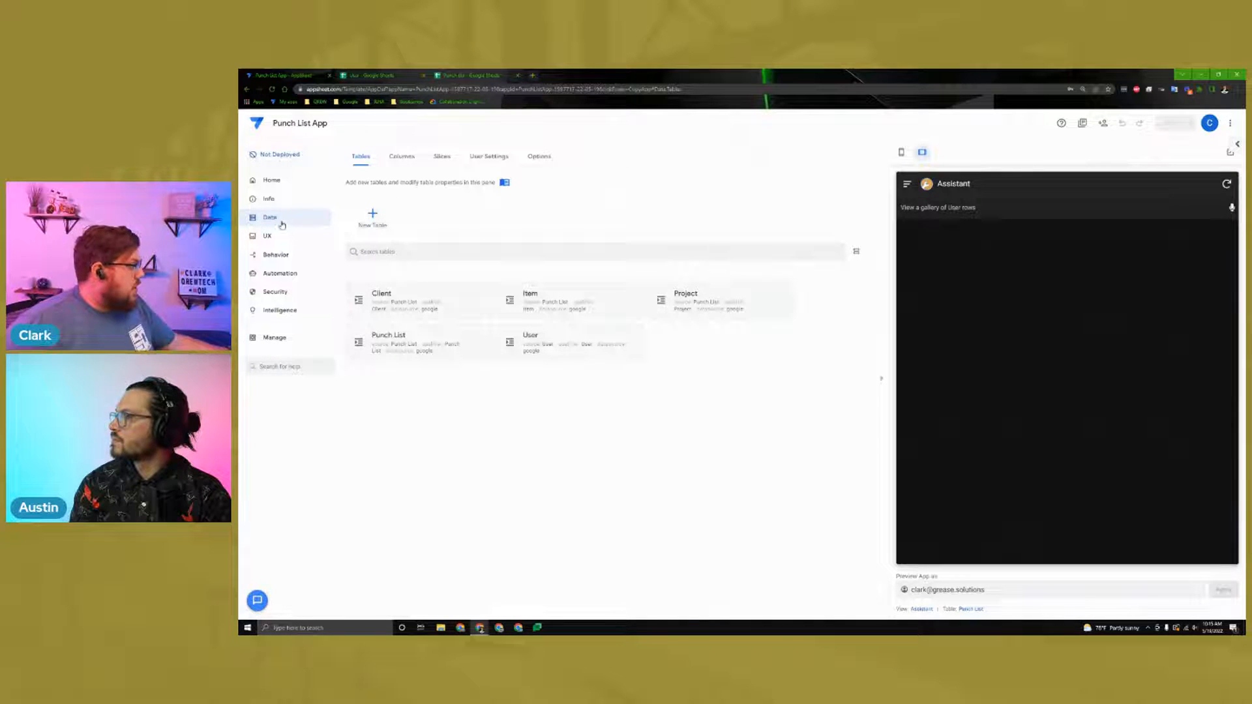
left_click(437, 299)
left_click(707, 274)
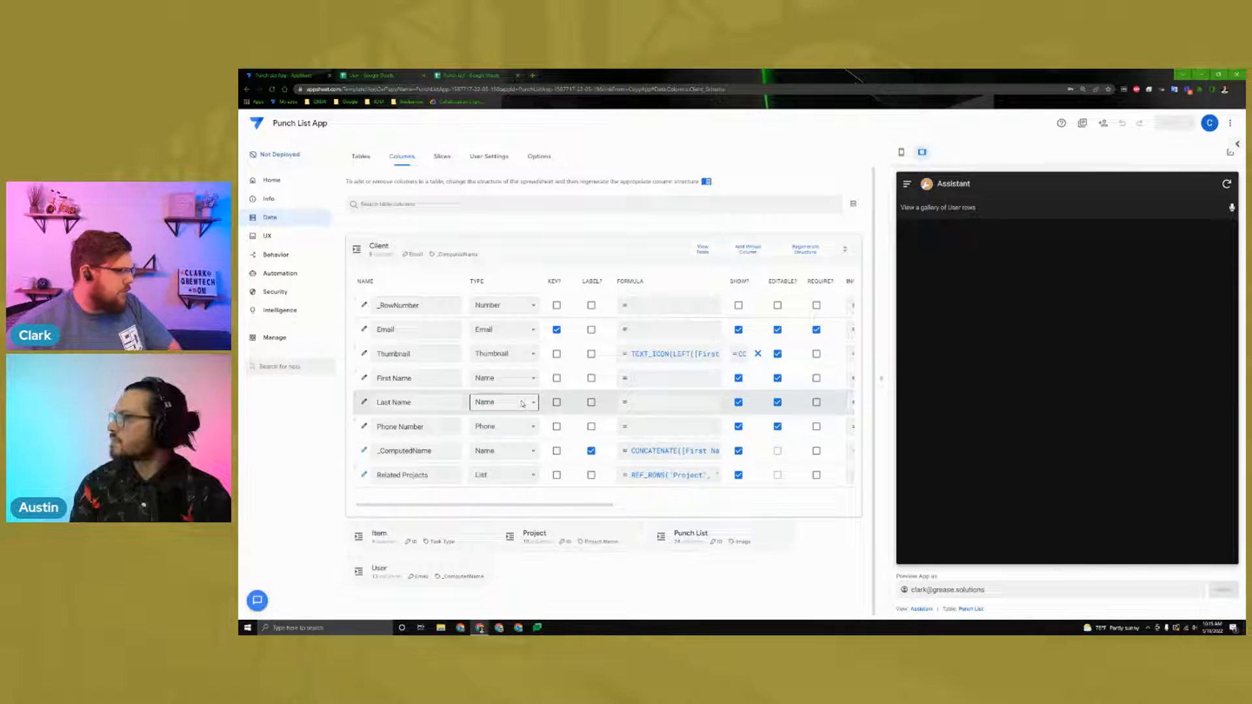
Step: Review the Client table's column settings, including the formulas of the Thumbnail and _ComputedName columns
scroll(615, 409, "right", 5)
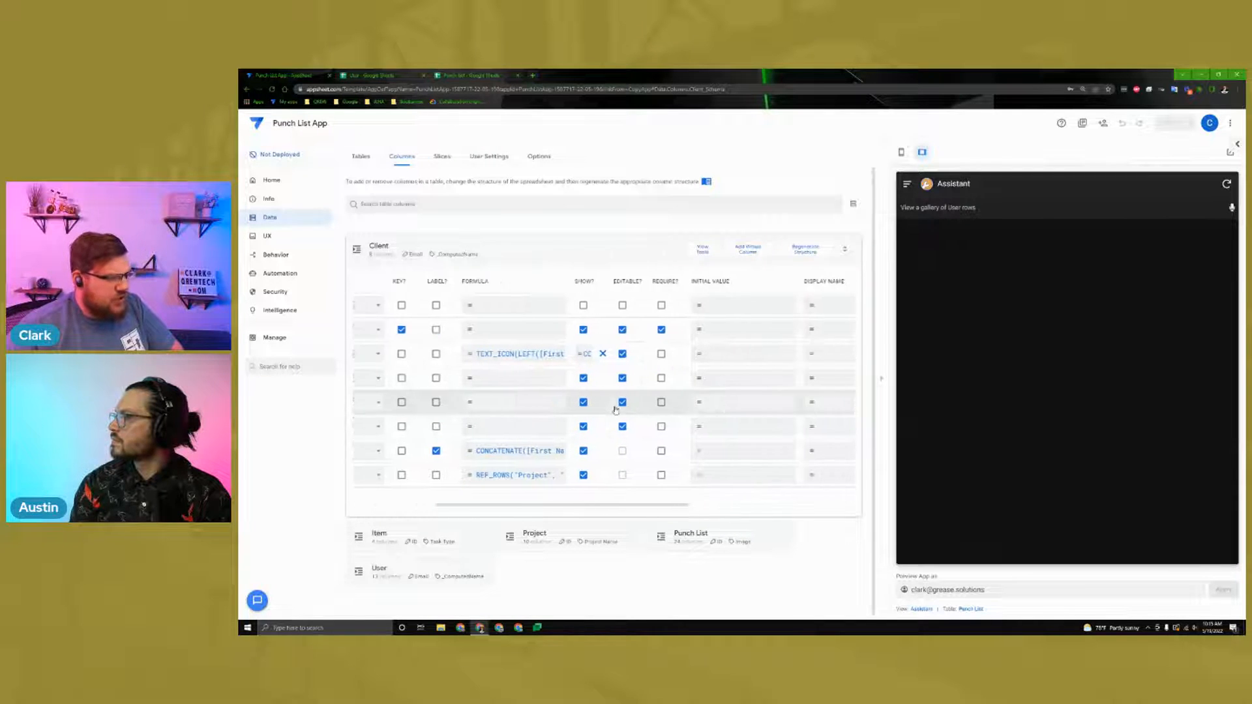
scroll(615, 409, "left", 5)
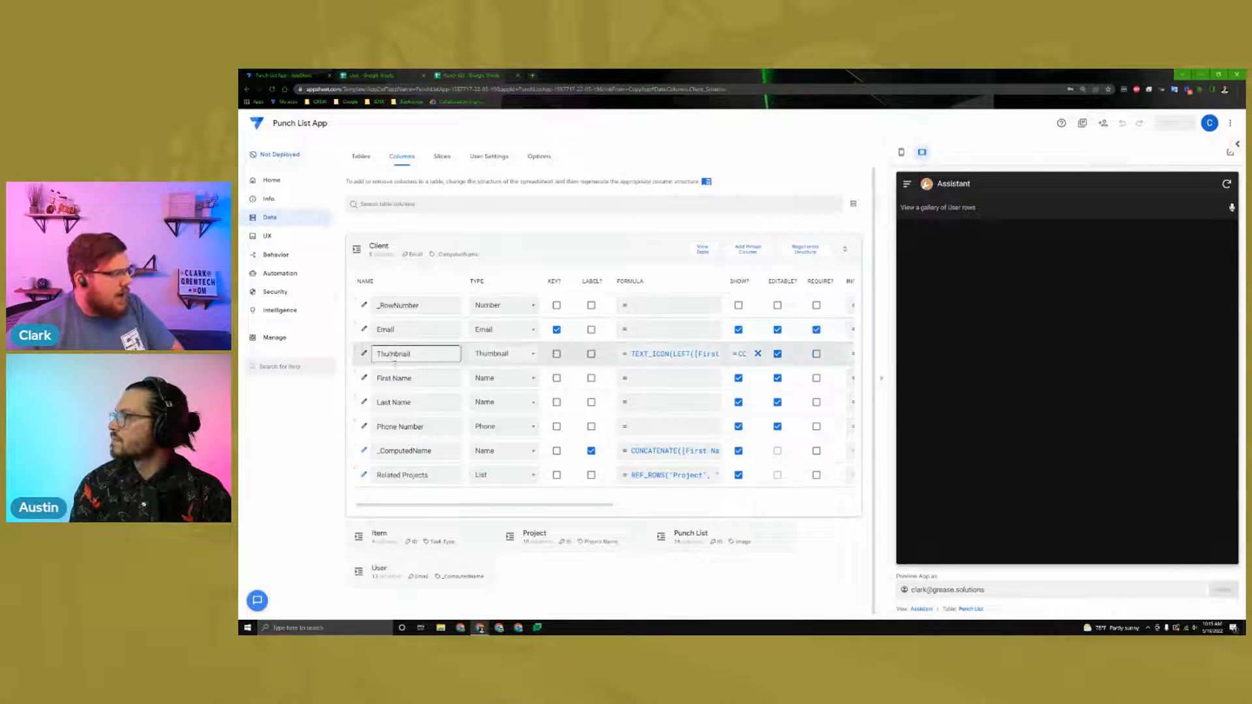
left_click(675, 354)
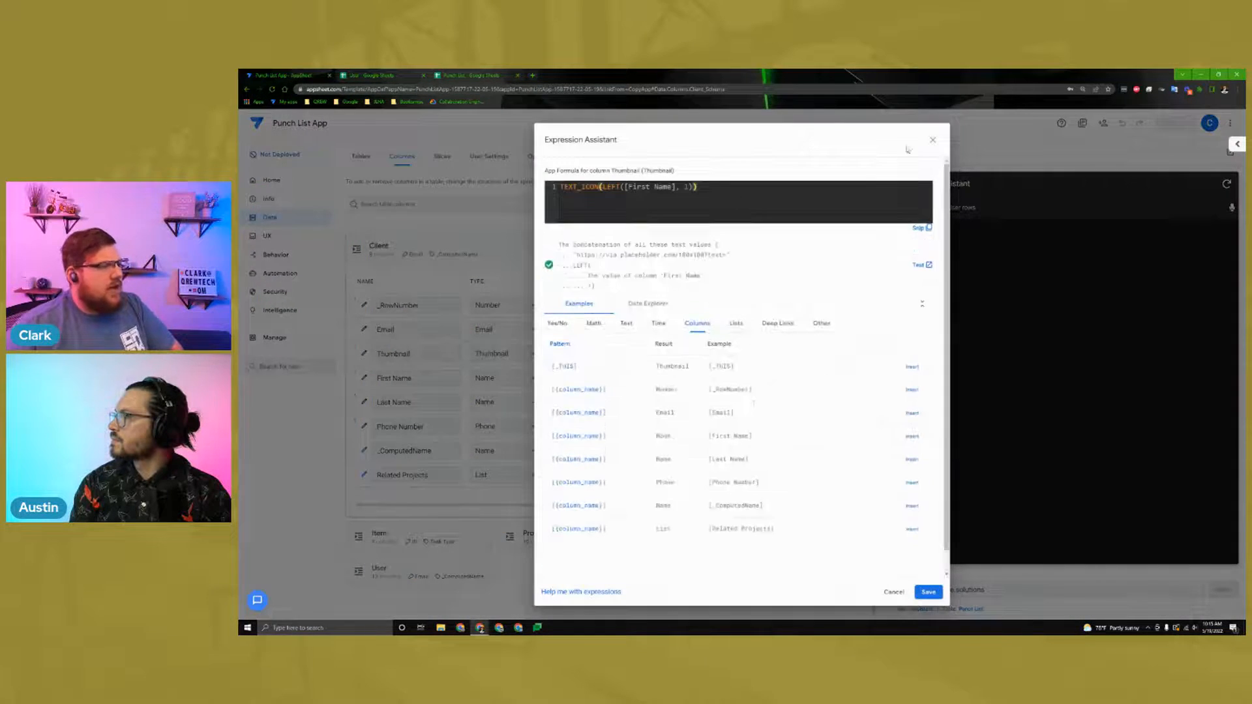
left_click(933, 140)
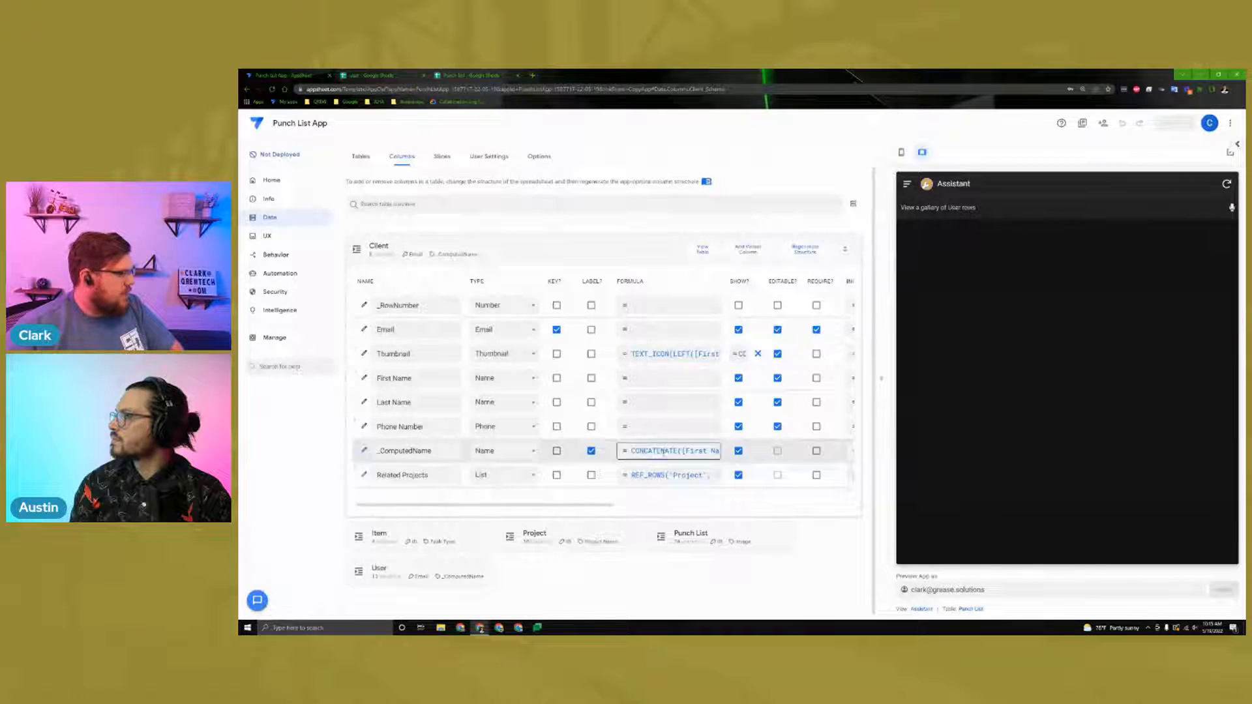
left_click(663, 452)
left_click(935, 142)
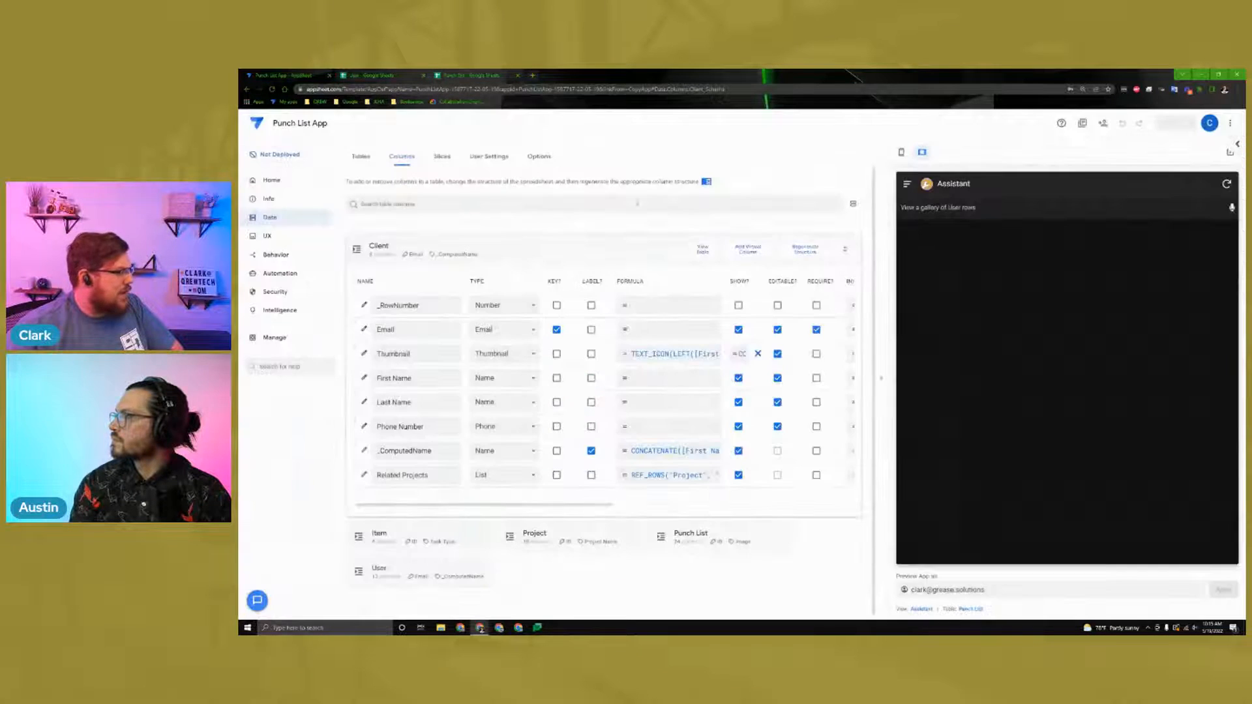
left_click(511, 252)
Step: Open the Punch List table's columns and inspect the show condition of the Complete Update Notes column
left_click(423, 285)
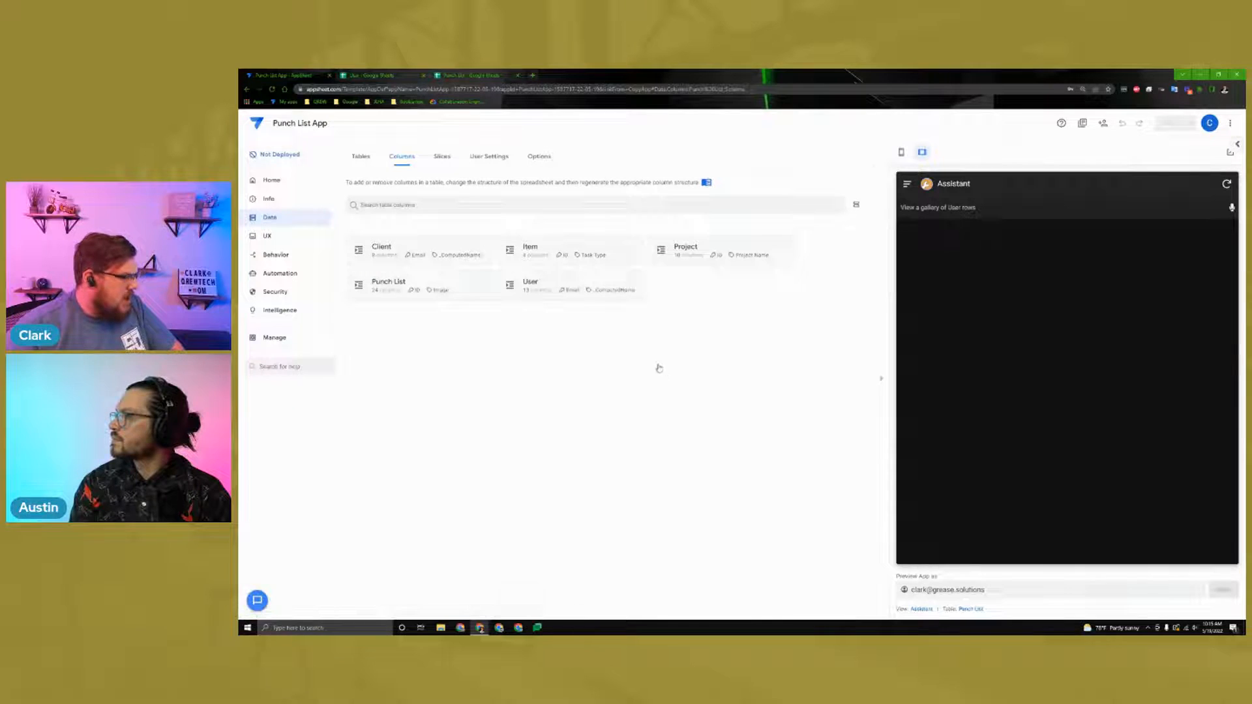
scroll(719, 403, "down", 3)
scroll(719, 402, "down", 2)
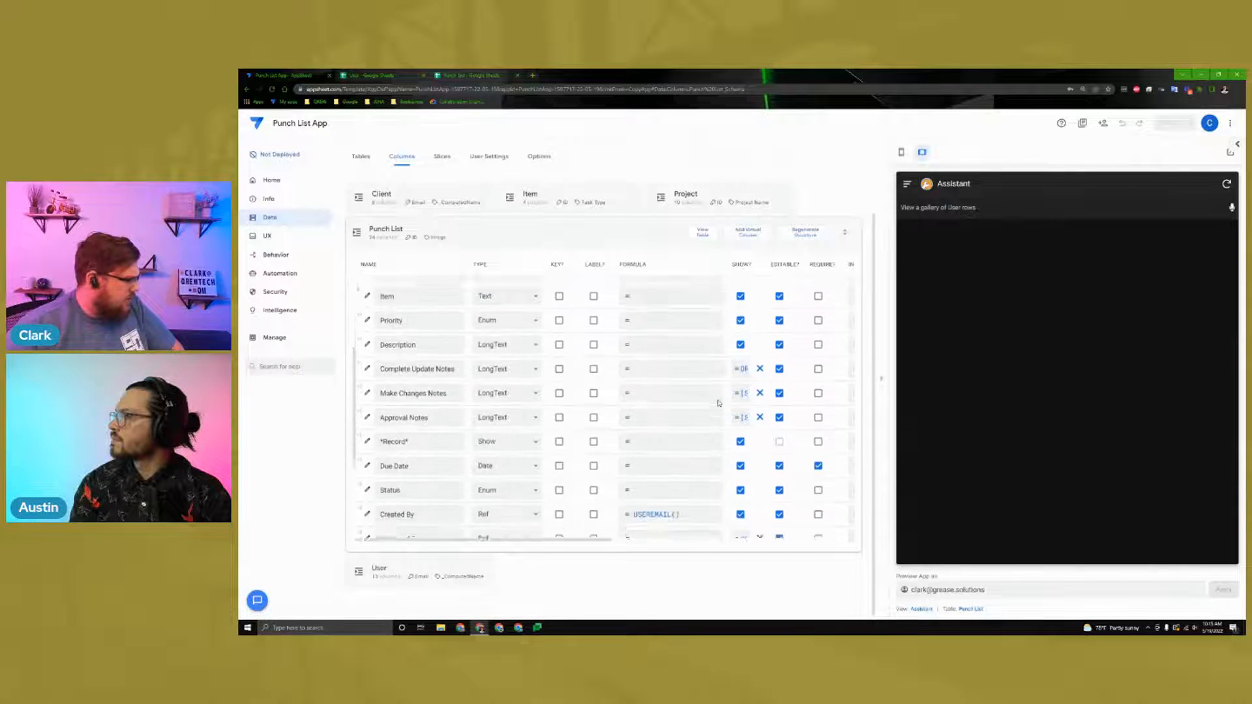
scroll(730, 378, "up", 2)
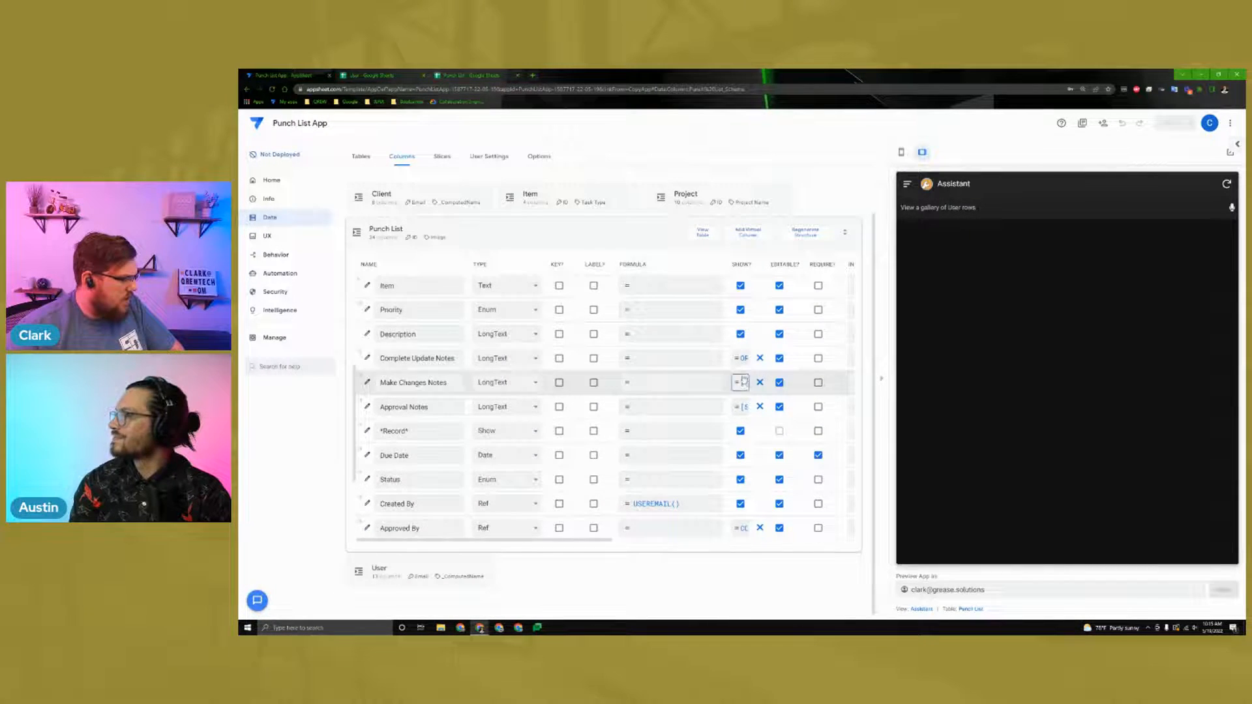
left_click(744, 358)
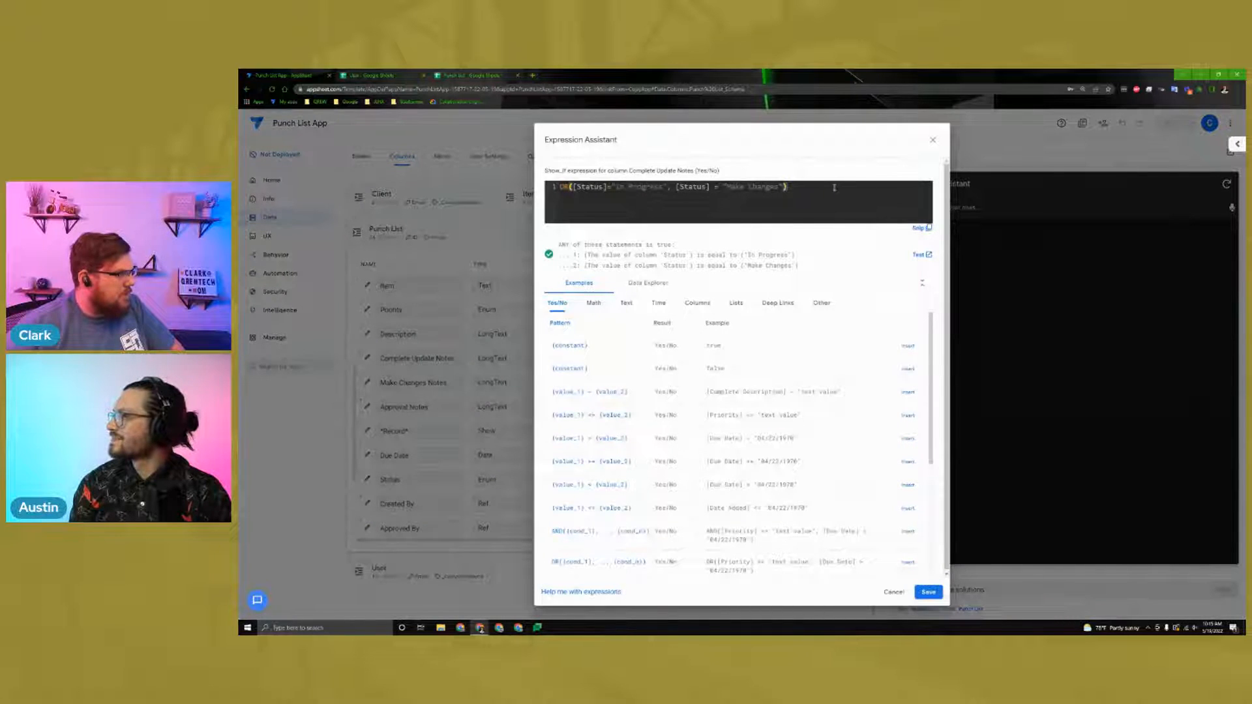
left_click(932, 143)
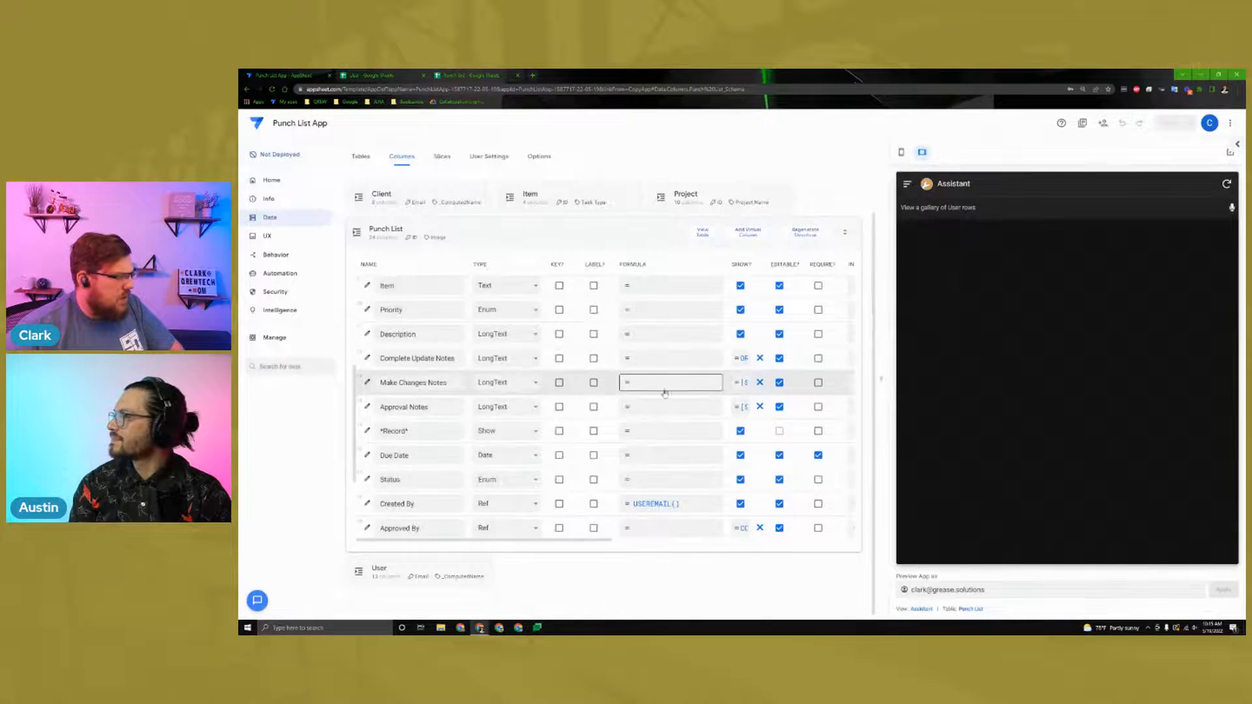
Step: Examine the initial values and virtual column formulas of the Punch List table, such as Due Date and Approval Description
scroll(664, 394, "right", 5)
left_click(672, 460)
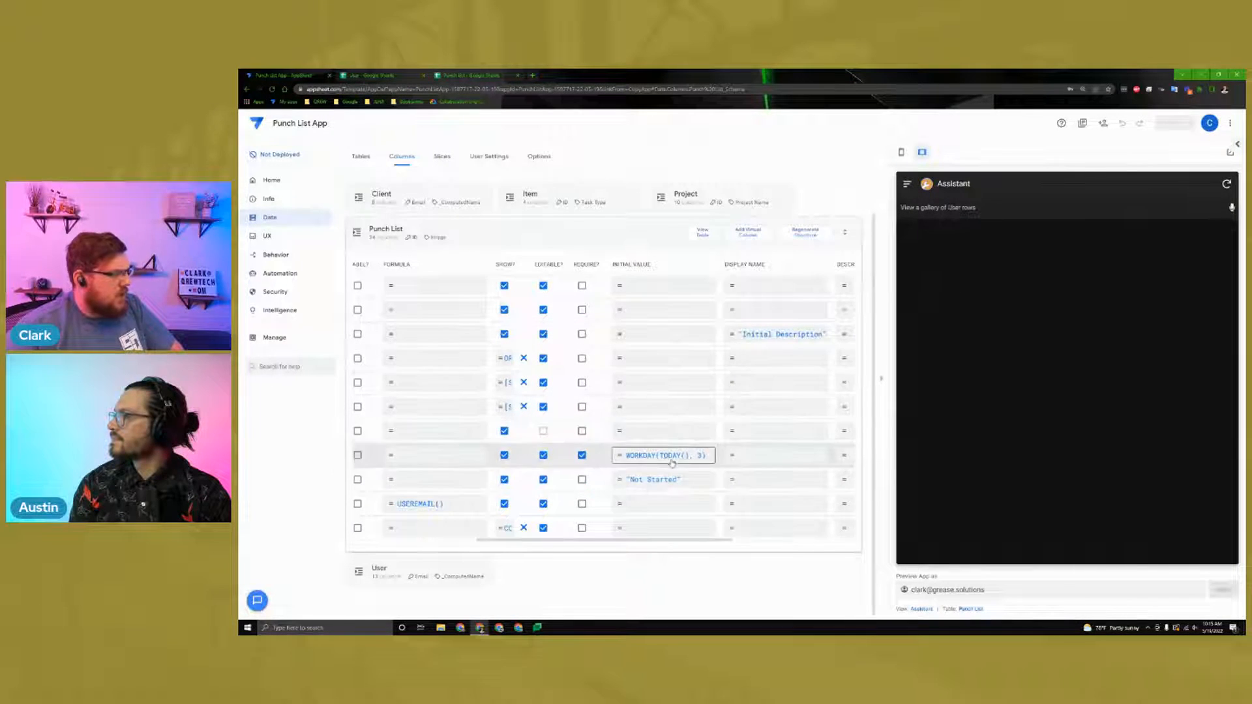
scroll(676, 456, "down", 4)
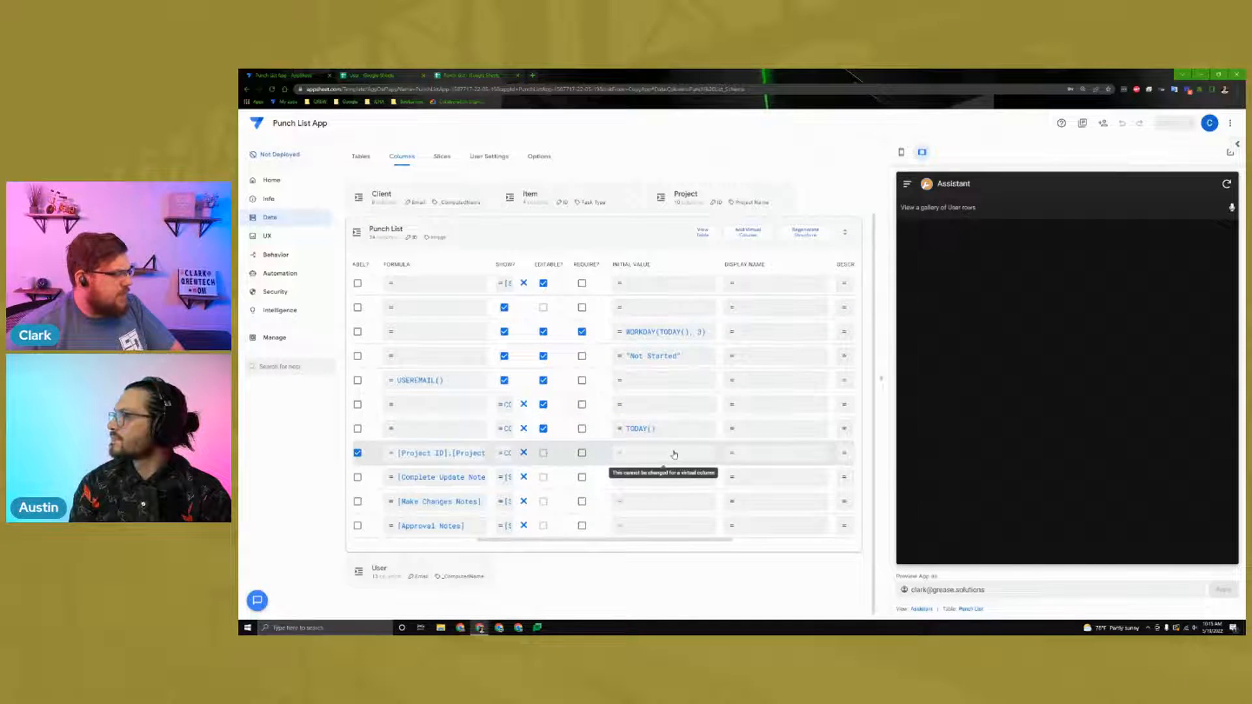
scroll(535, 470, "left", 1)
scroll(535, 470, "left", 3)
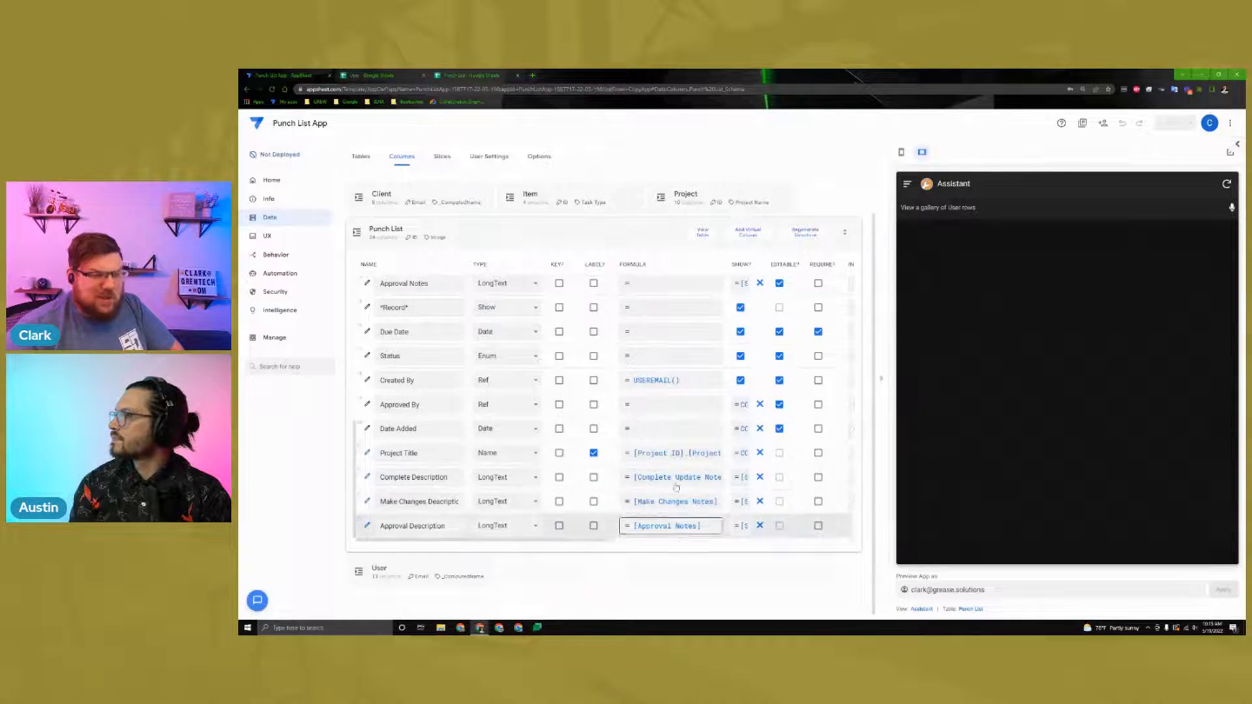
left_click(678, 529)
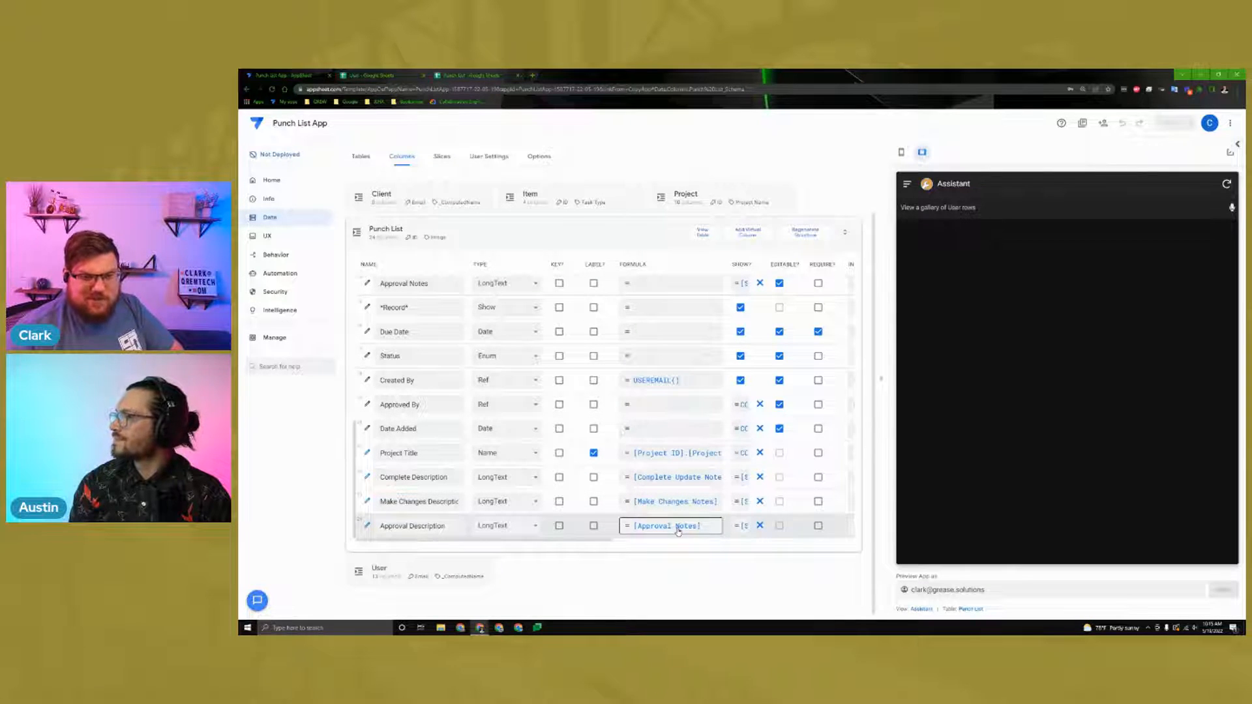
left_click(509, 236)
Step: Review the Project table's columns, including the ID initial value and the show condition of Date Created
left_click(711, 249)
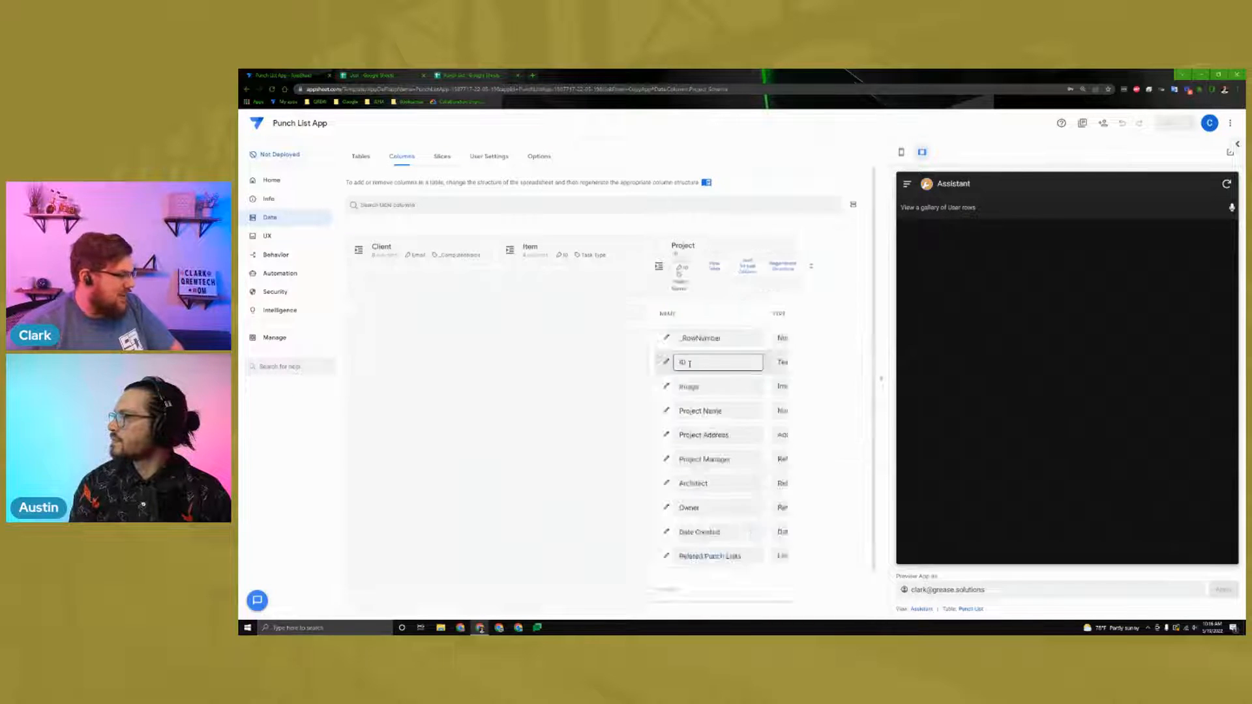
left_click(681, 462)
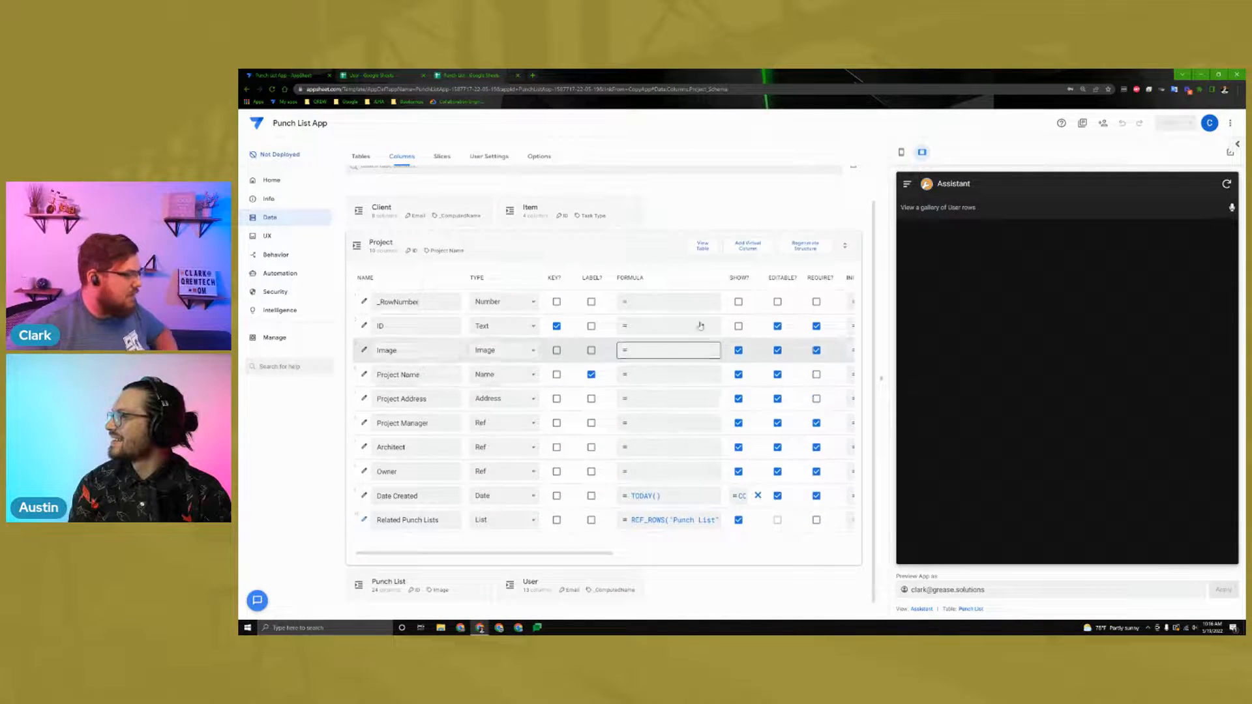
left_click(711, 498)
scroll(690, 391, "right", 3)
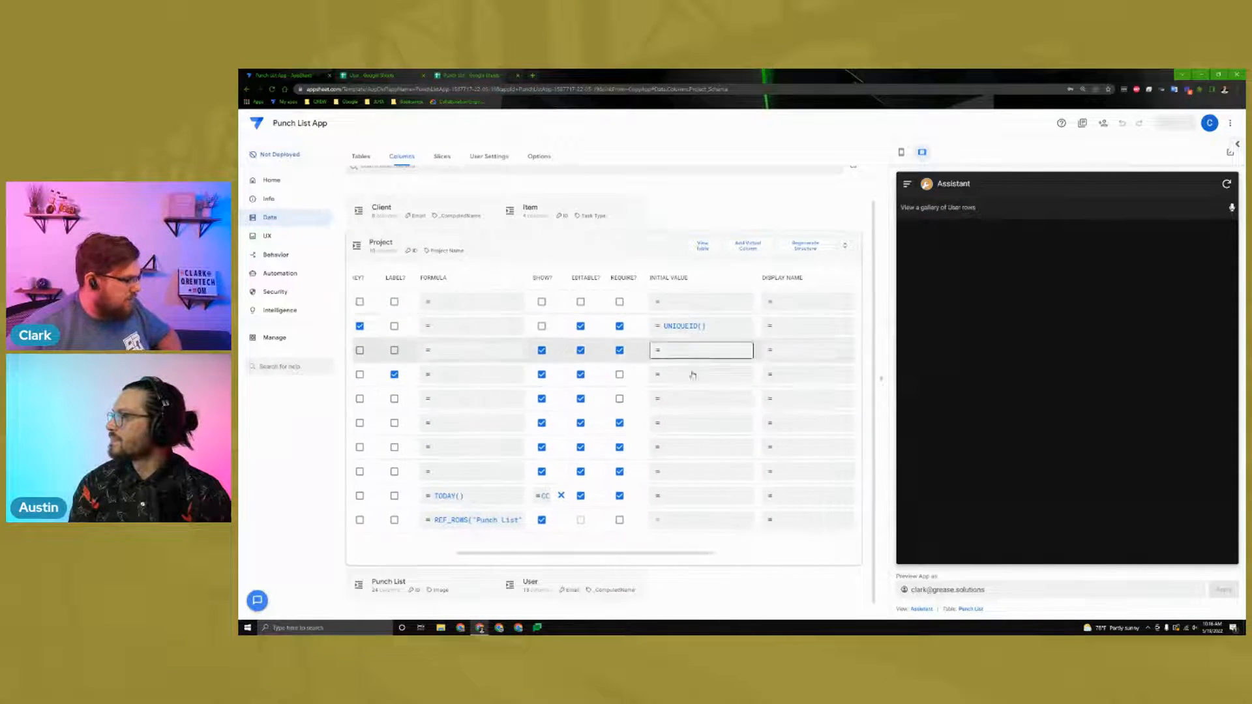
left_click(542, 483)
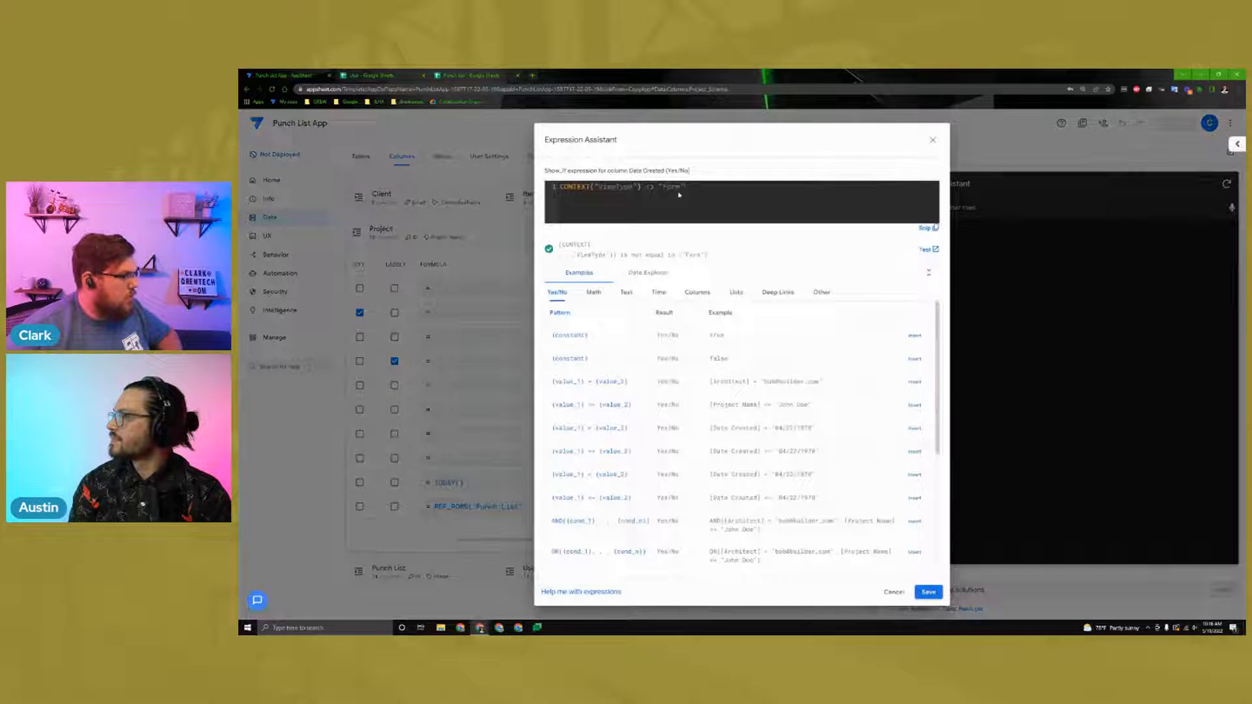
left_click(933, 140)
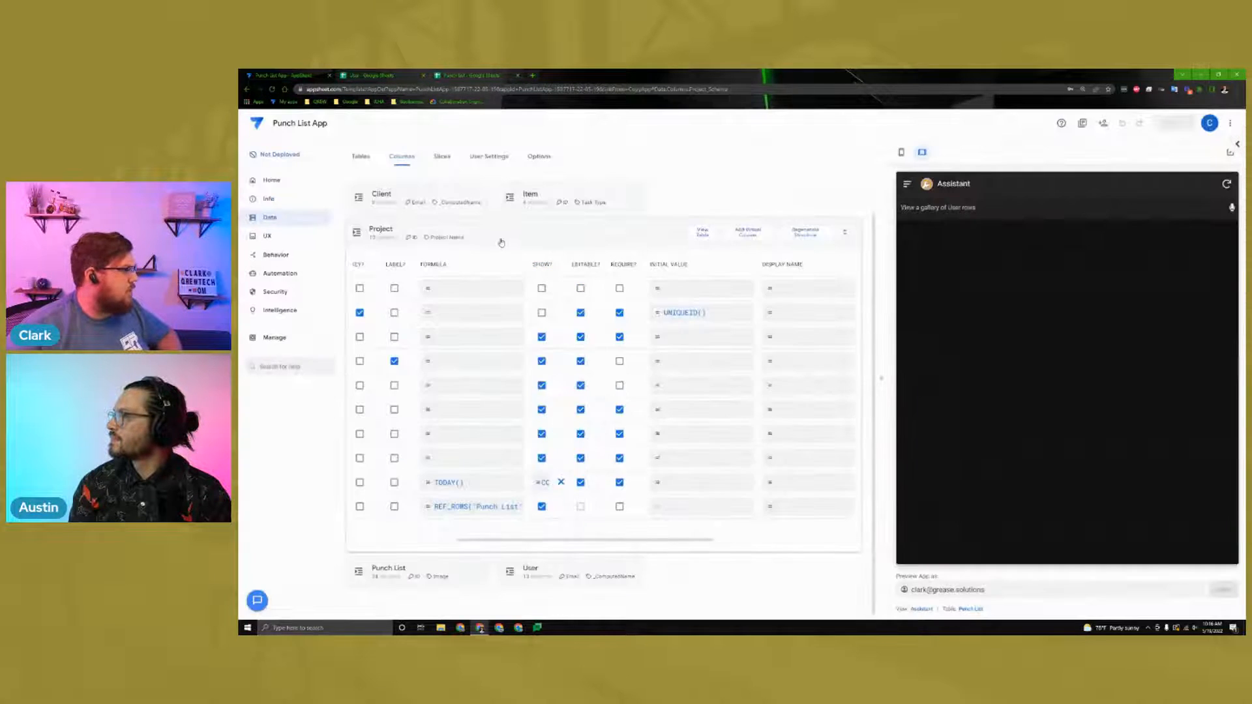
left_click(500, 241)
Step: Review the User table's columns with their formulas and initial values
left_click(546, 290)
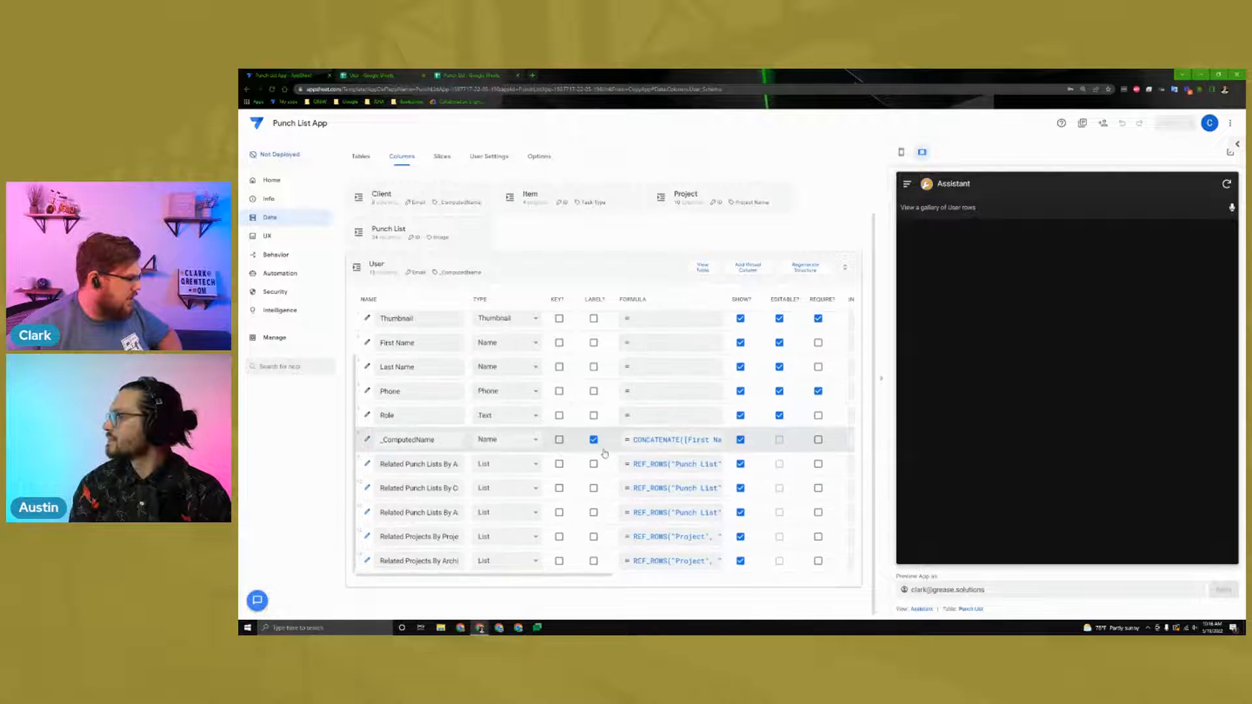
scroll(605, 443, "up", 1)
scroll(640, 417, "right", 2)
scroll(640, 416, "left", 3)
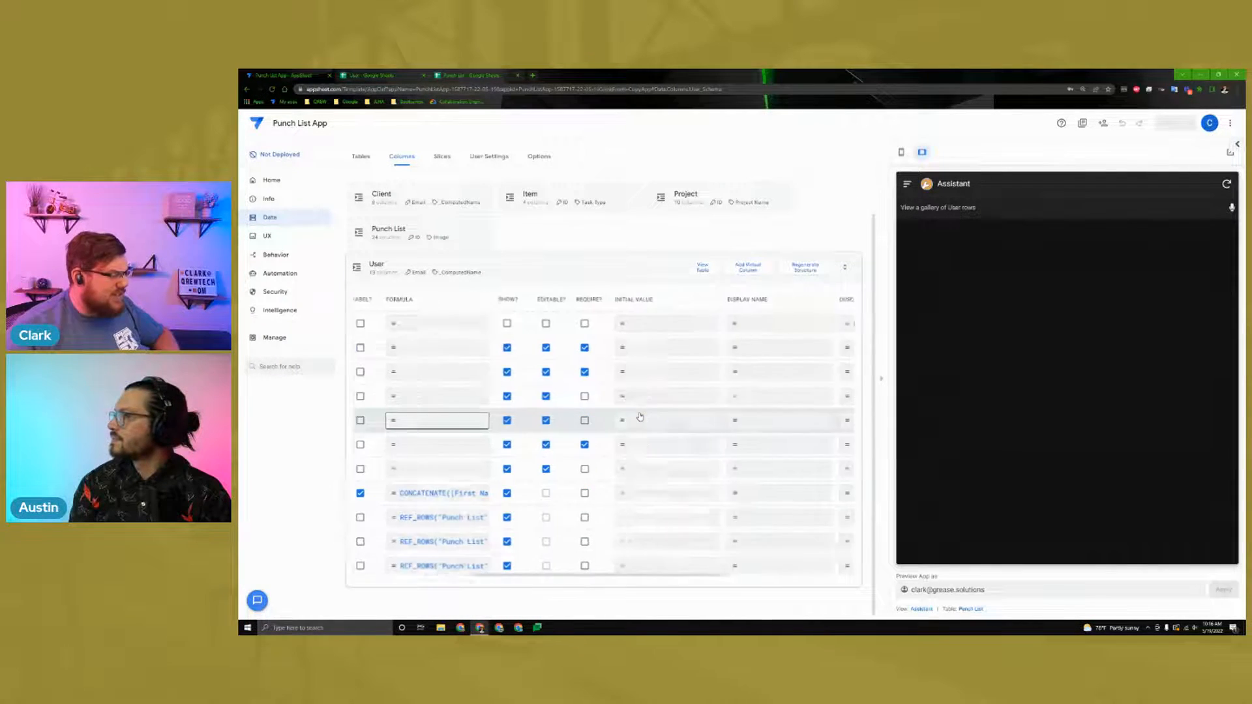
left_click(522, 270)
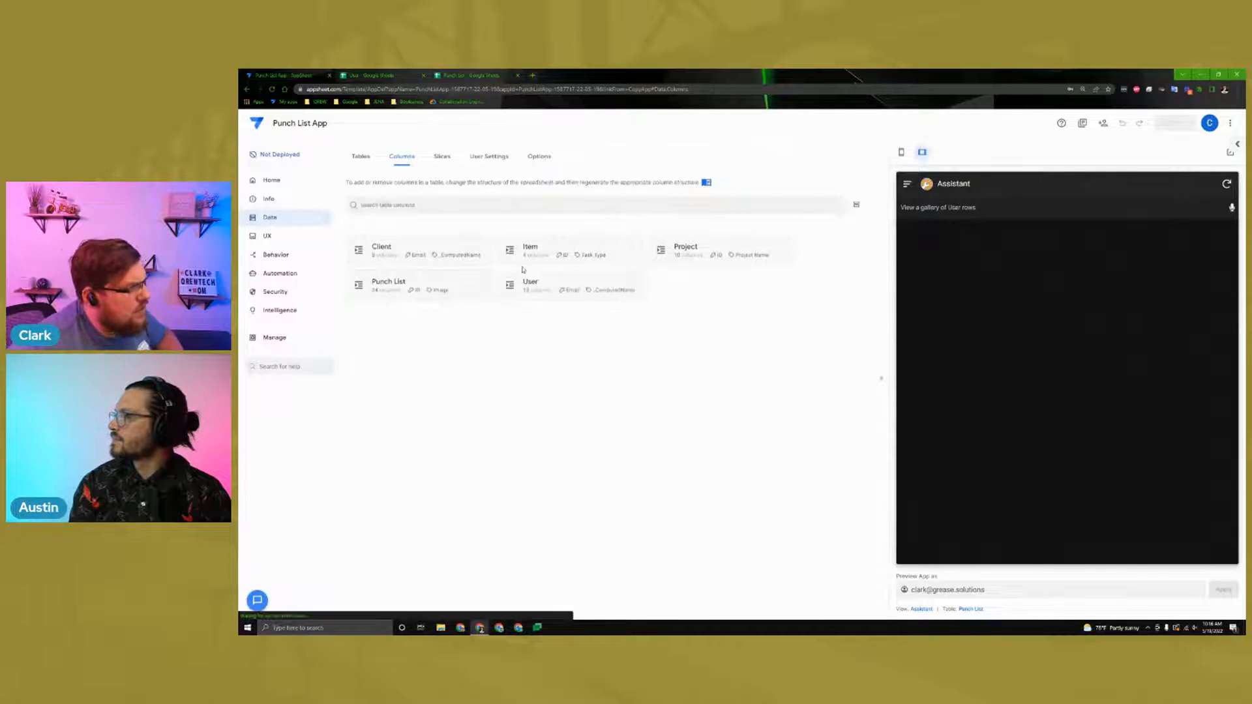
Step: Dismiss all suggested slices for the Punch List table
left_click(435, 157)
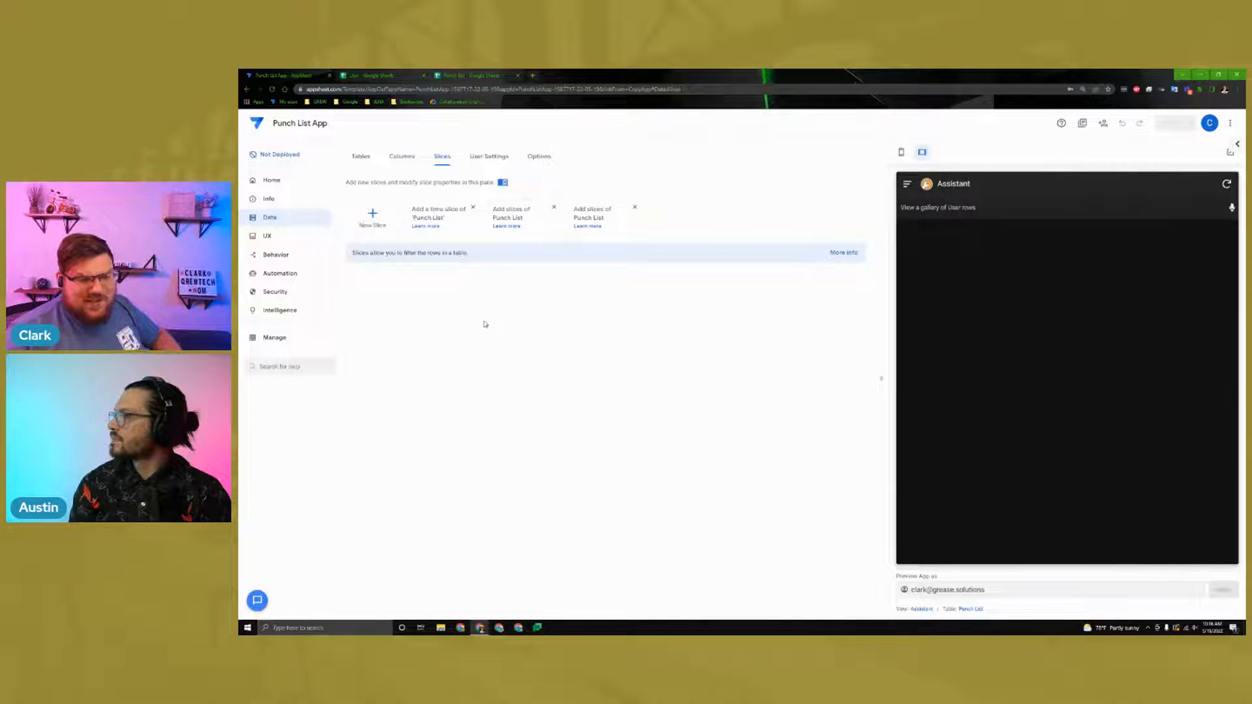
left_click(474, 209)
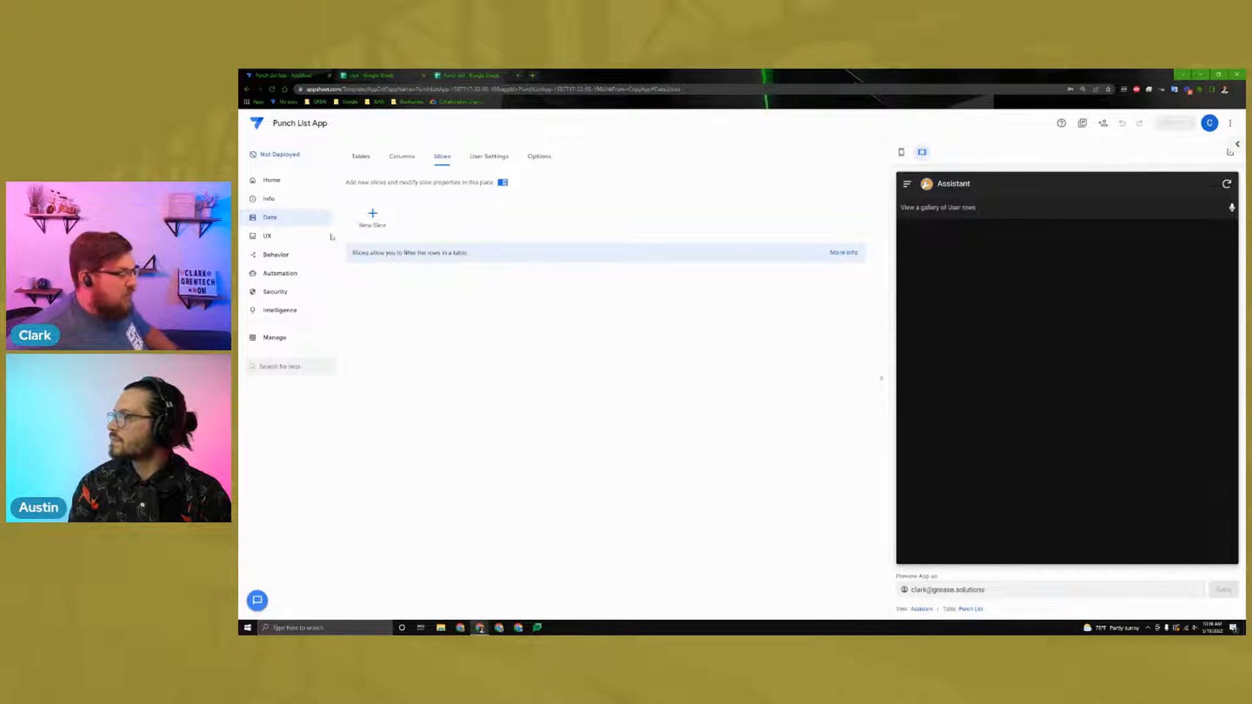
Step: Look over the app's actions, automation bots, UX views and data tables
left_click(277, 255)
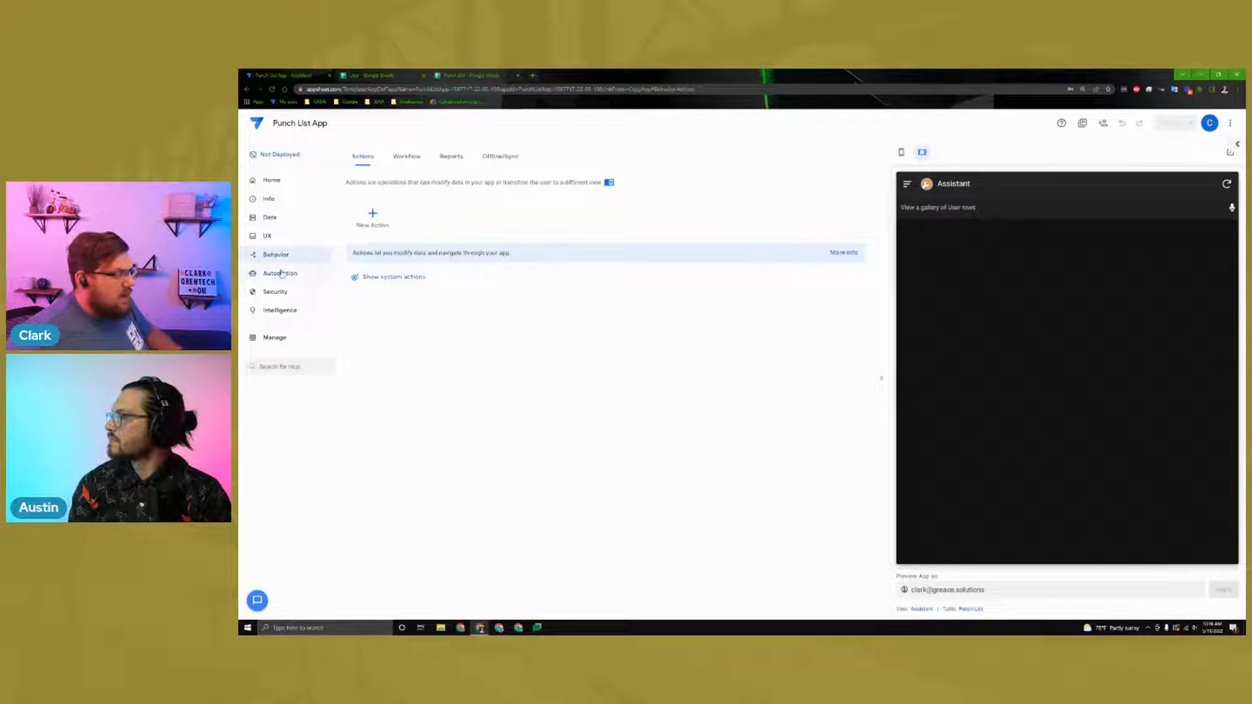
left_click(282, 273)
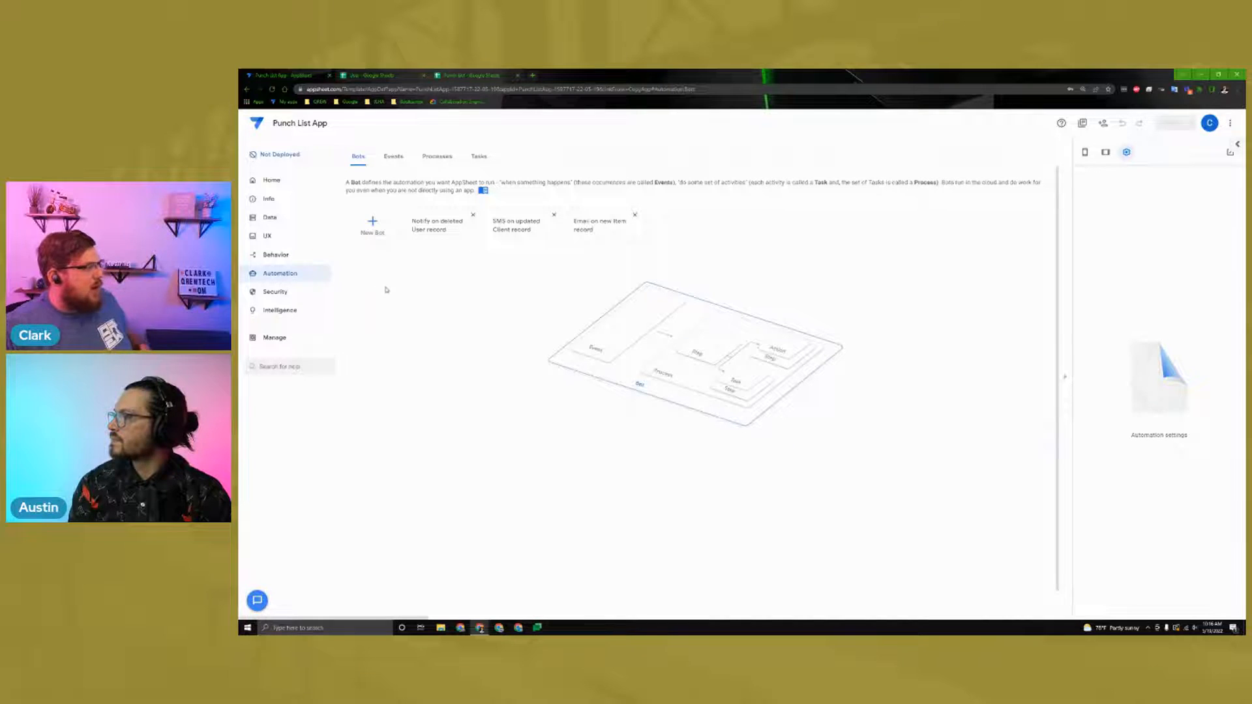
left_click(270, 234)
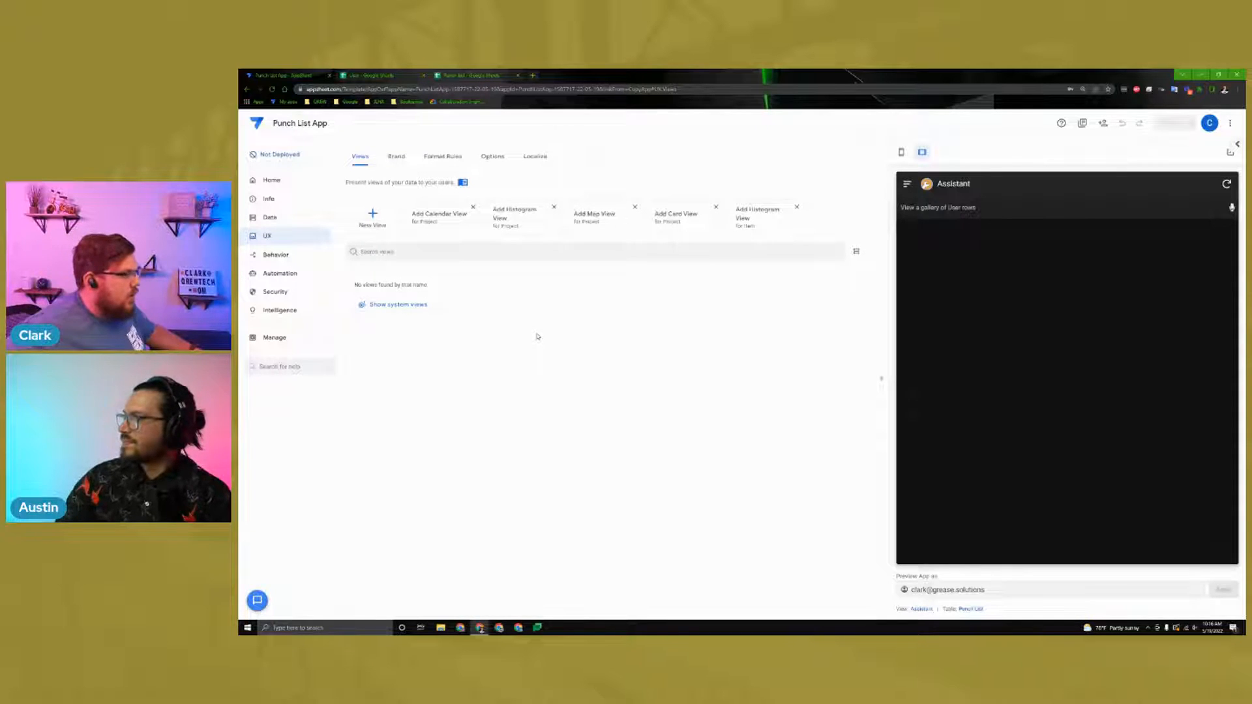
left_click(274, 218)
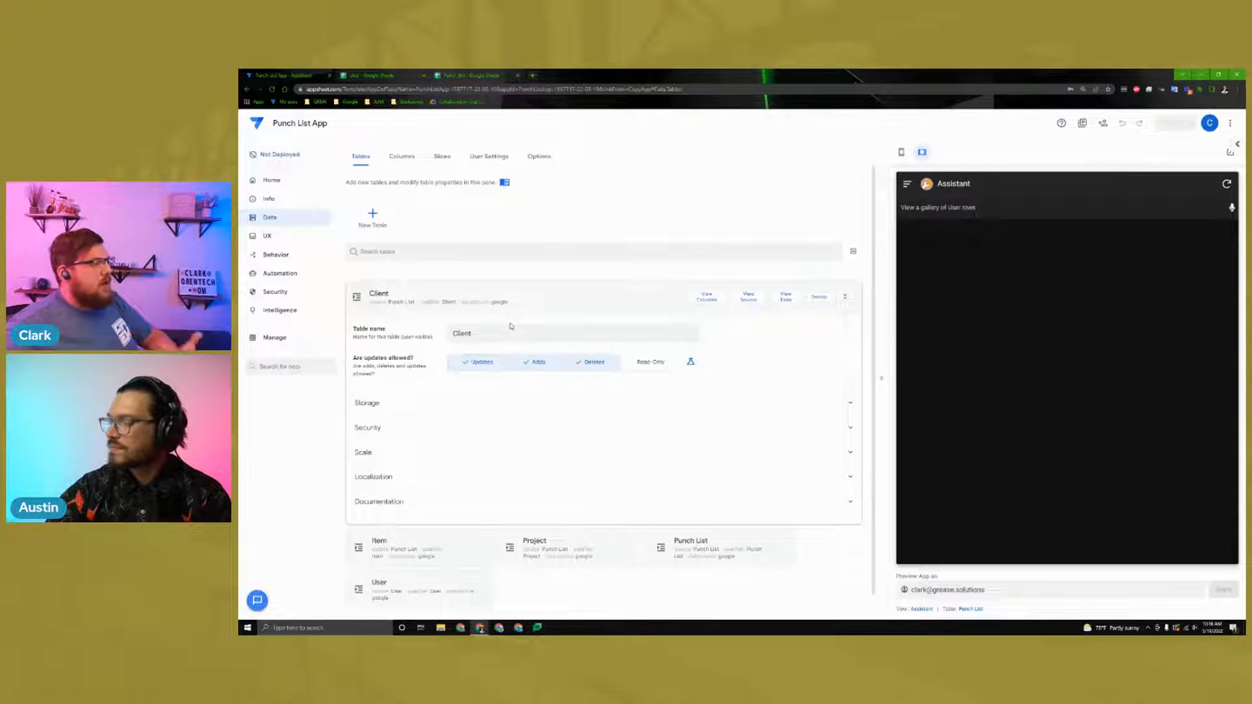
left_click(534, 311)
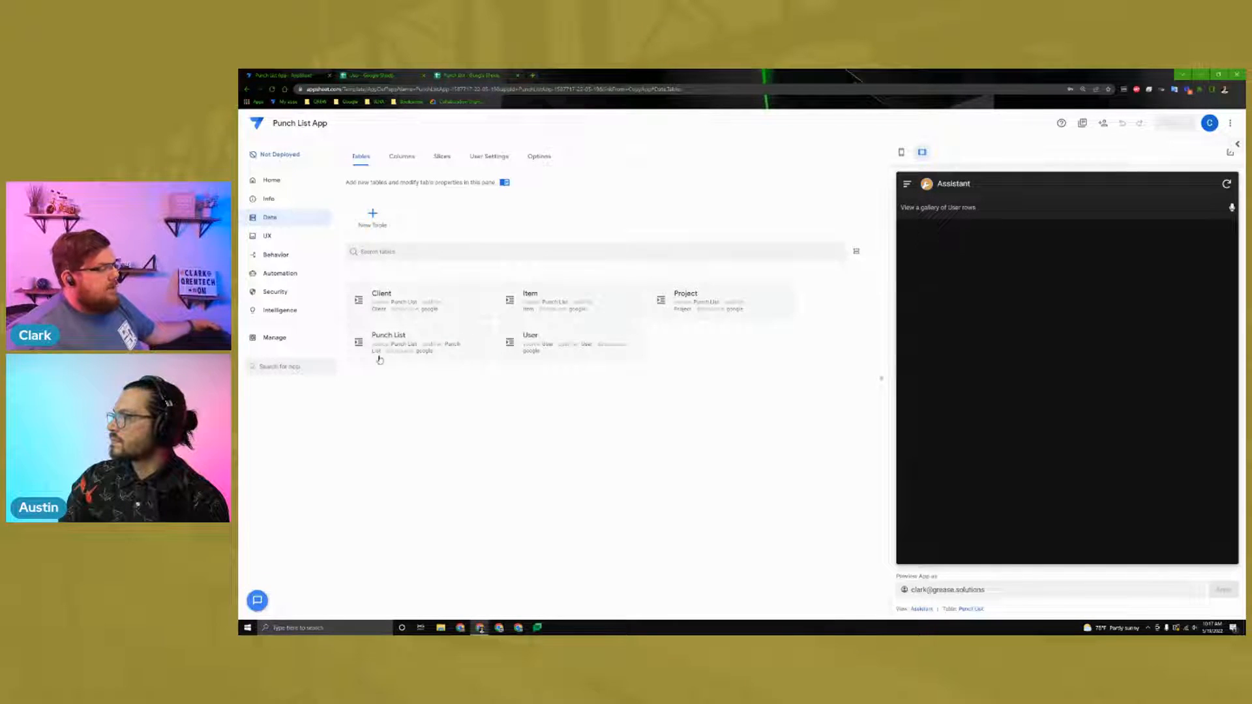
Step: Dismiss all suggested views, such as the calendar, histogram, map and card views
left_click(270, 237)
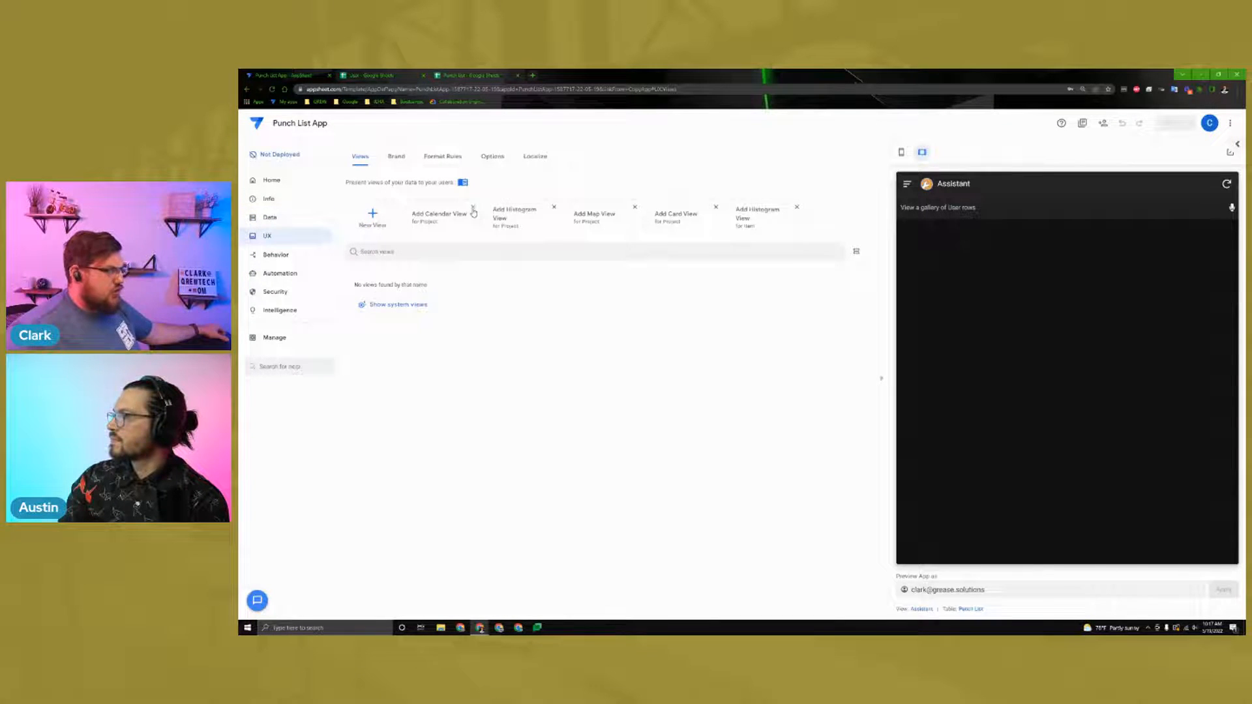
left_click(473, 209)
left_click(473, 209)
left_click(474, 208)
left_click(473, 209)
left_click(473, 208)
left_click(474, 209)
left_click(473, 209)
Step: Create a new view of the Punch List table and name it "Punchlist"
left_click(372, 219)
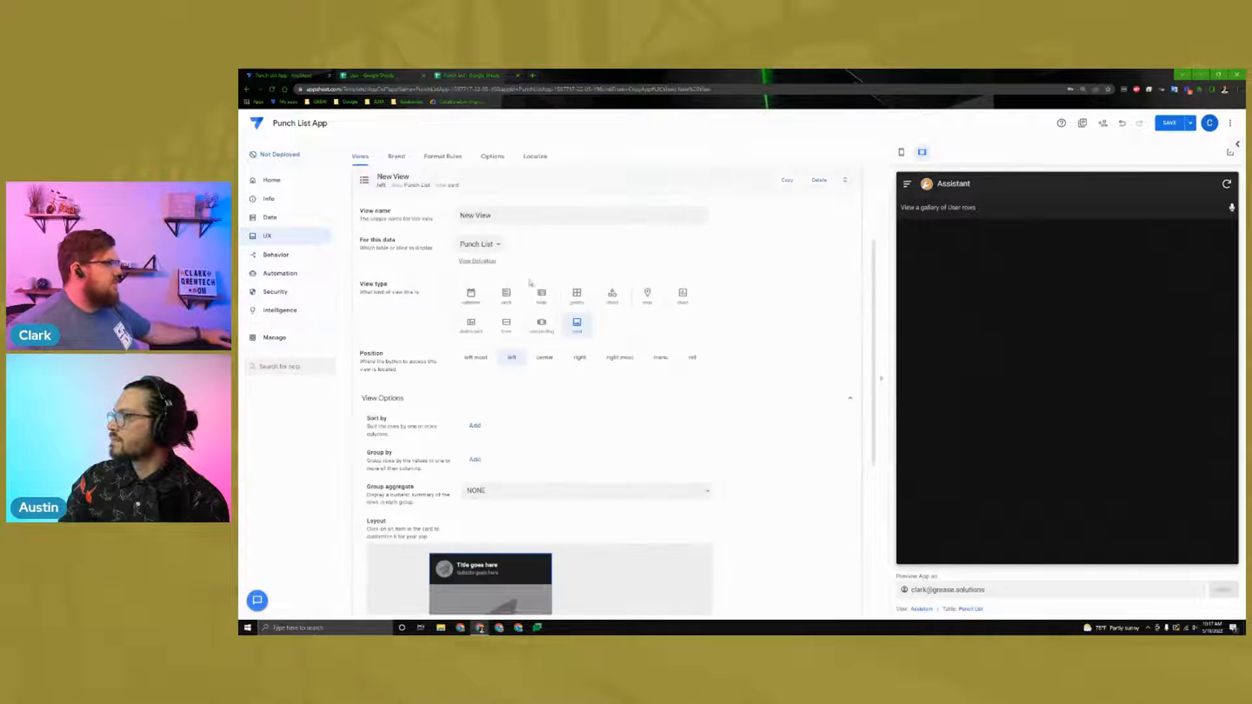
key("BackSpace")
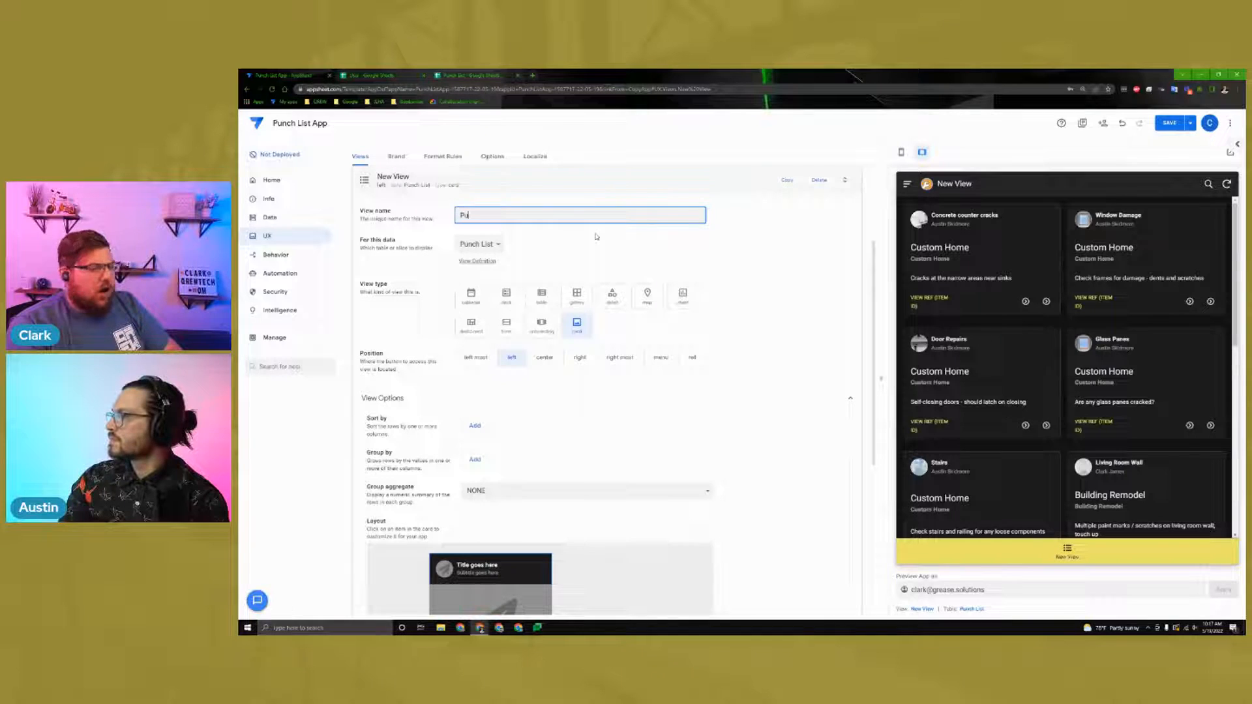
type("Punchlis")
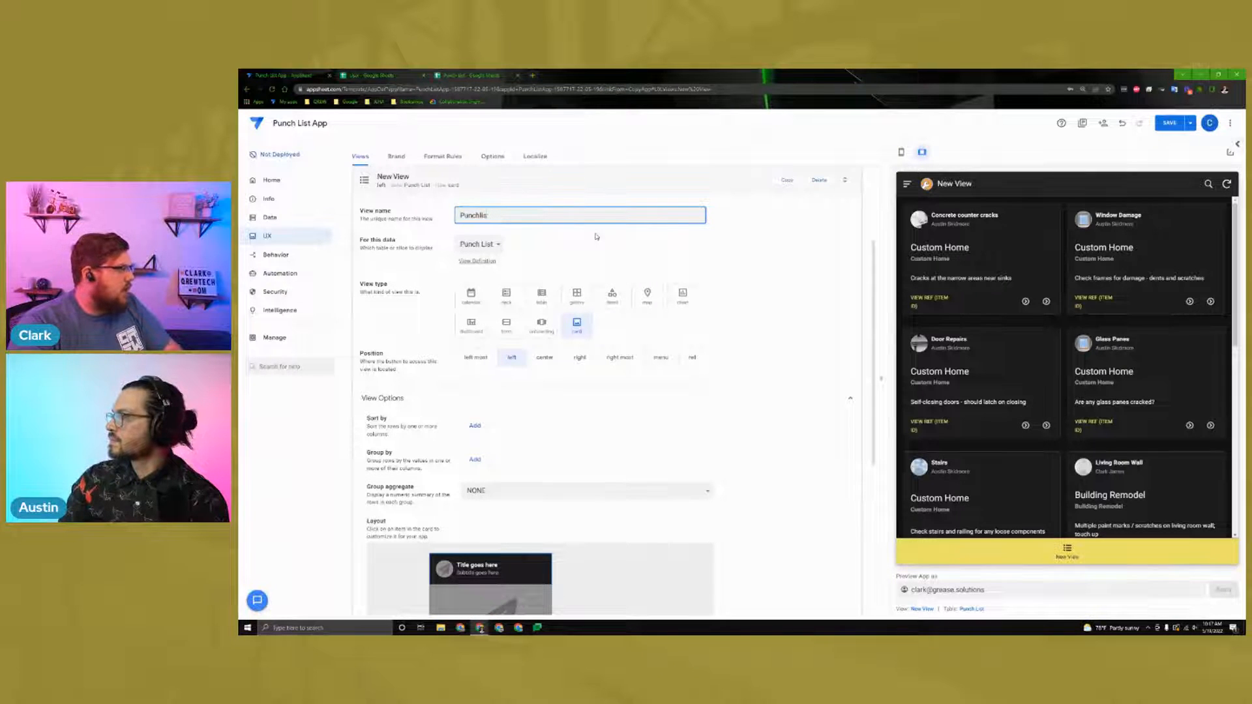
type("t")
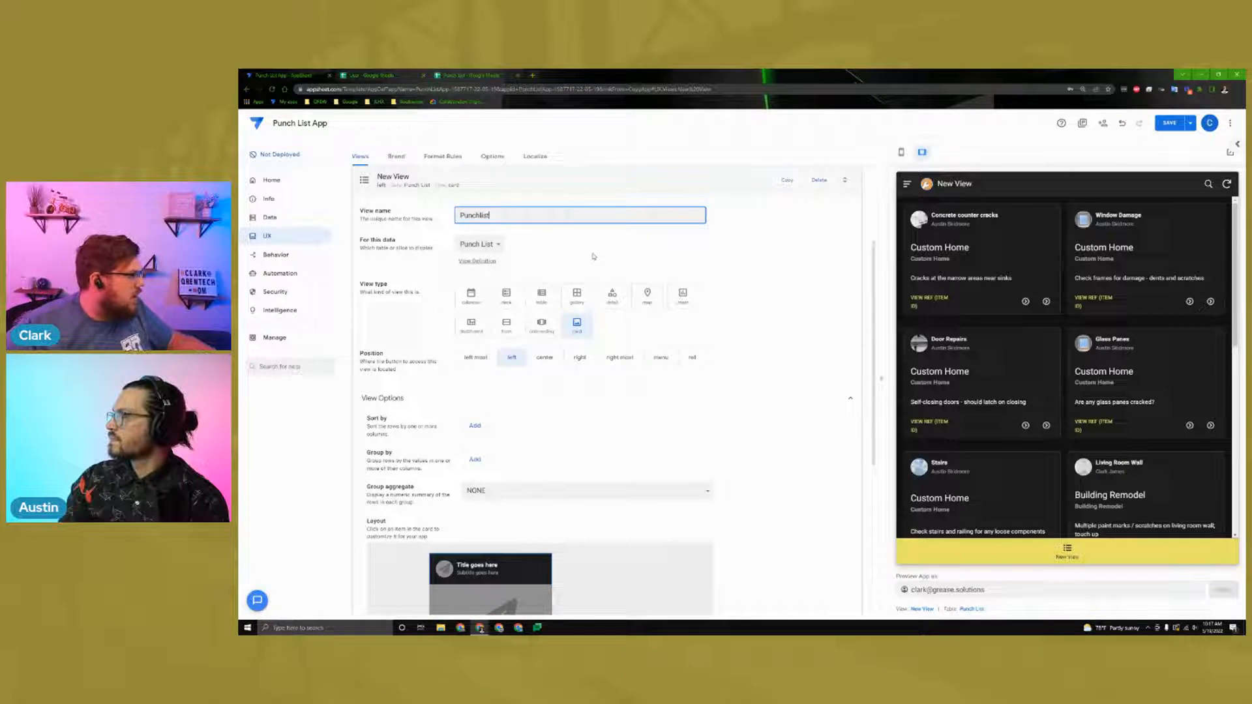
left_click(595, 237)
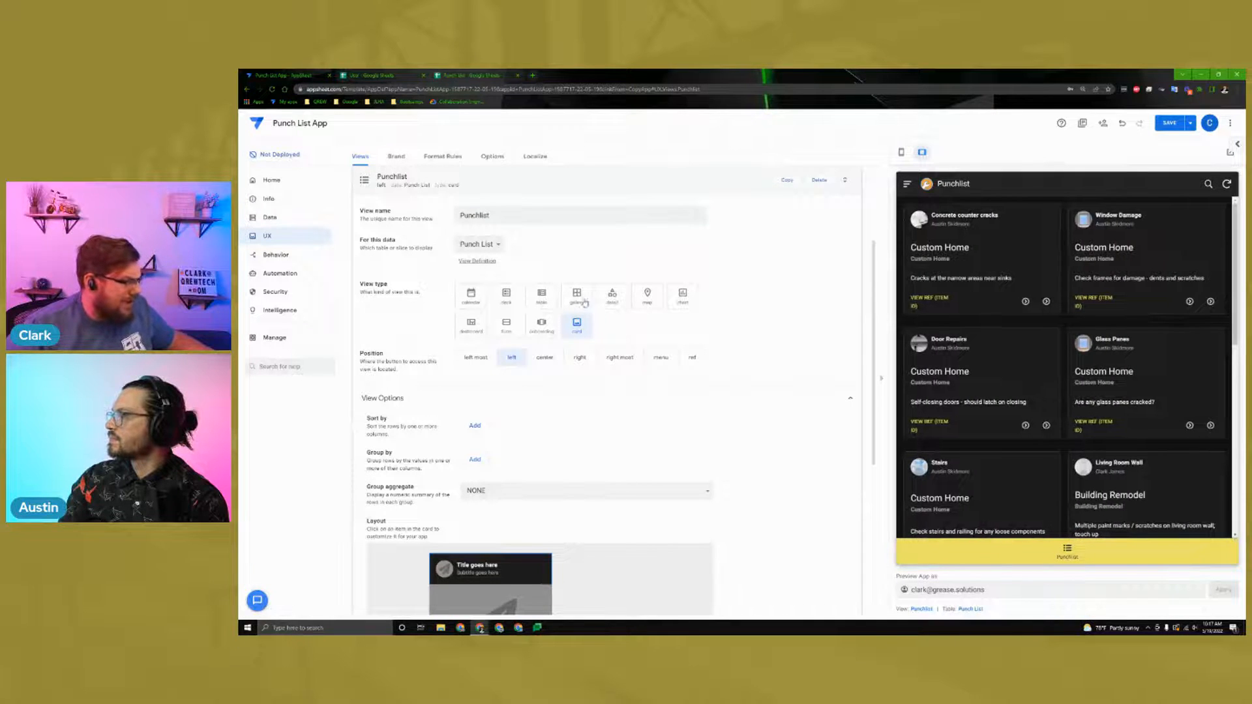
Step: Make the Punchlist view a form, and try advancing and cancelling the empty form in the app preview
left_click(518, 322)
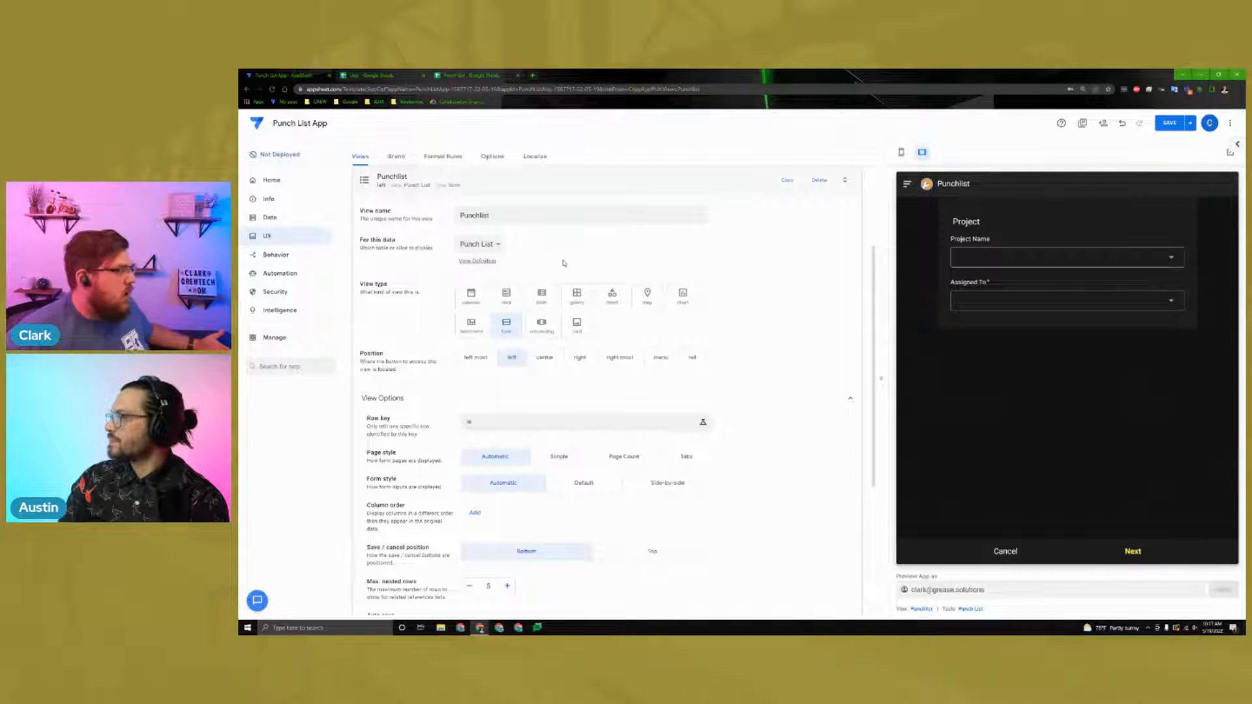
left_click(499, 246)
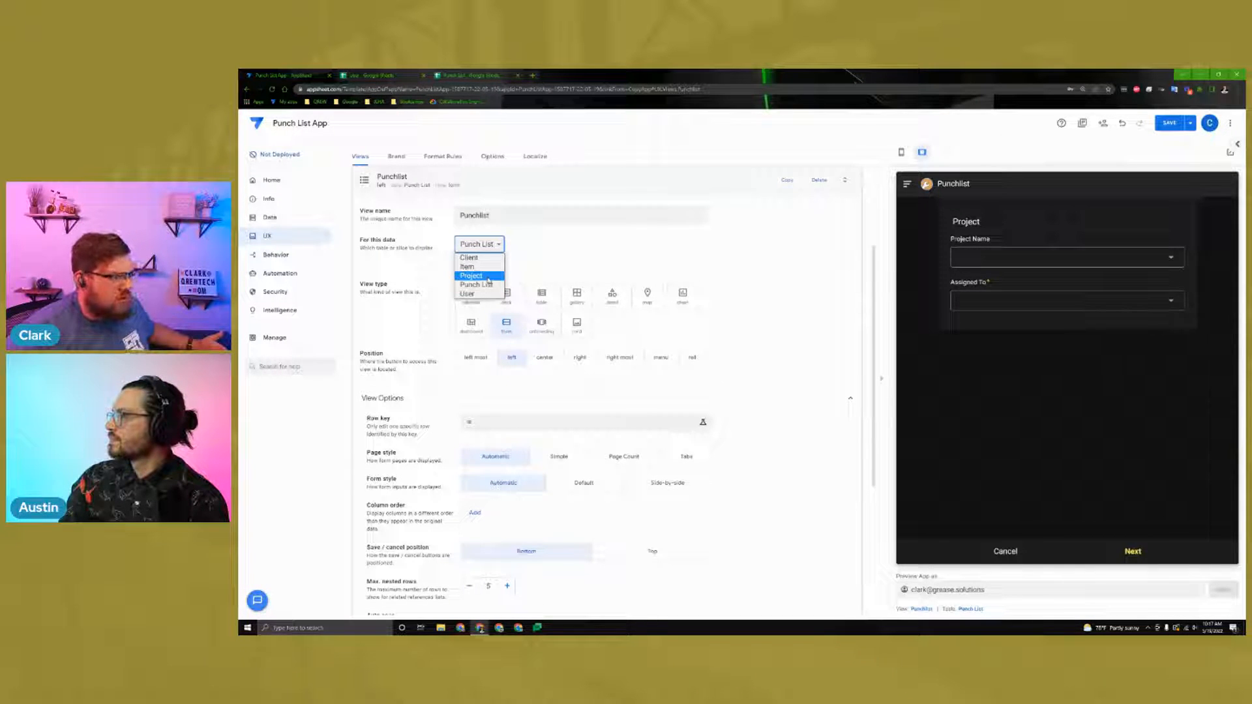
left_click(595, 254)
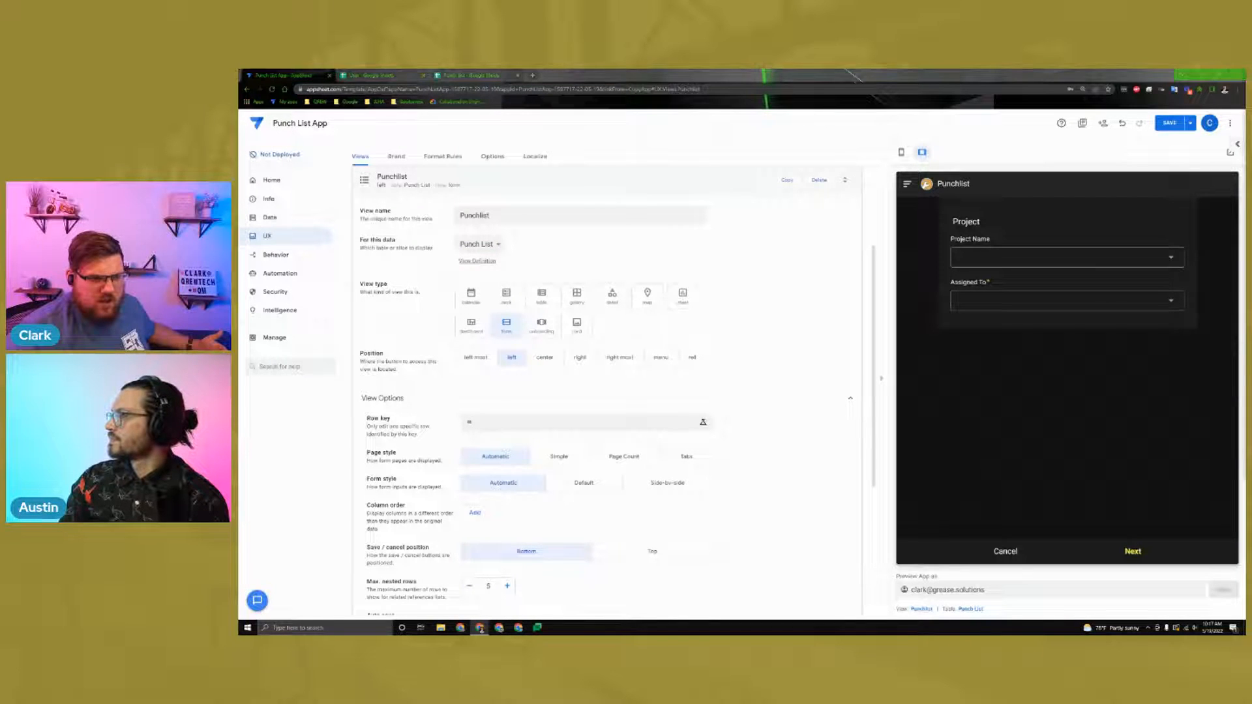
scroll(776, 310, "down", 2)
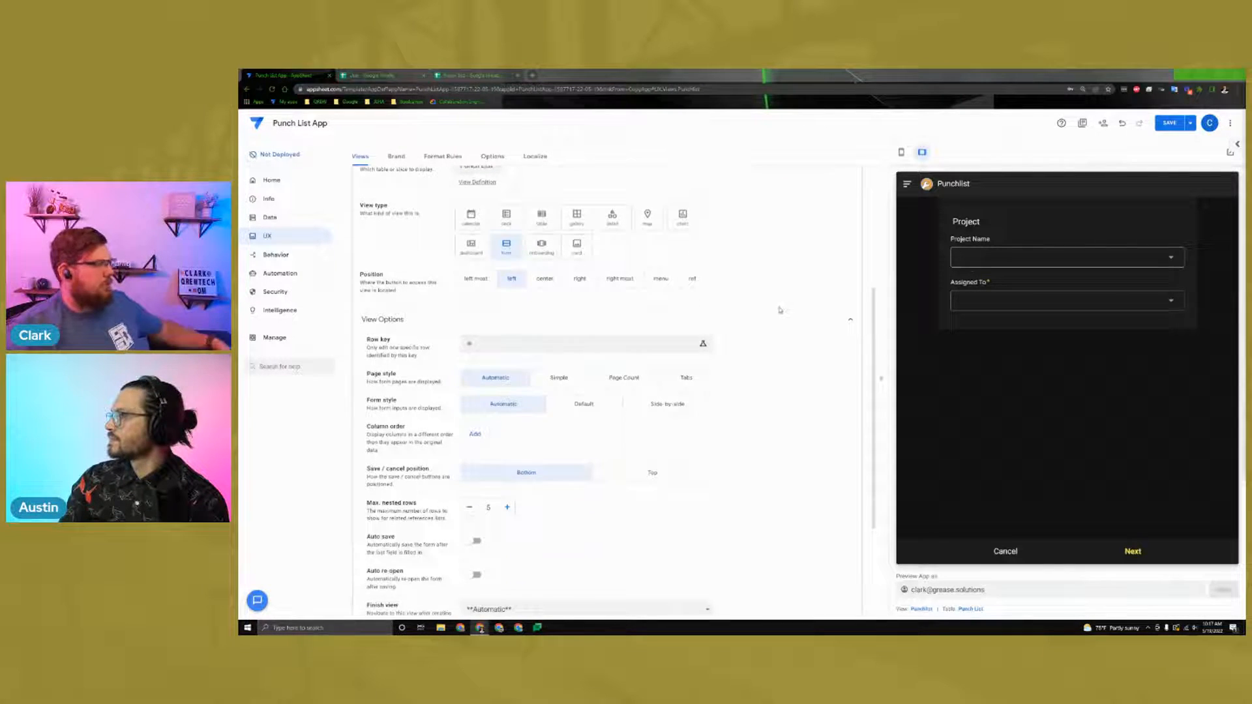
scroll(529, 328, "up", 2)
scroll(808, 340, "down", 3)
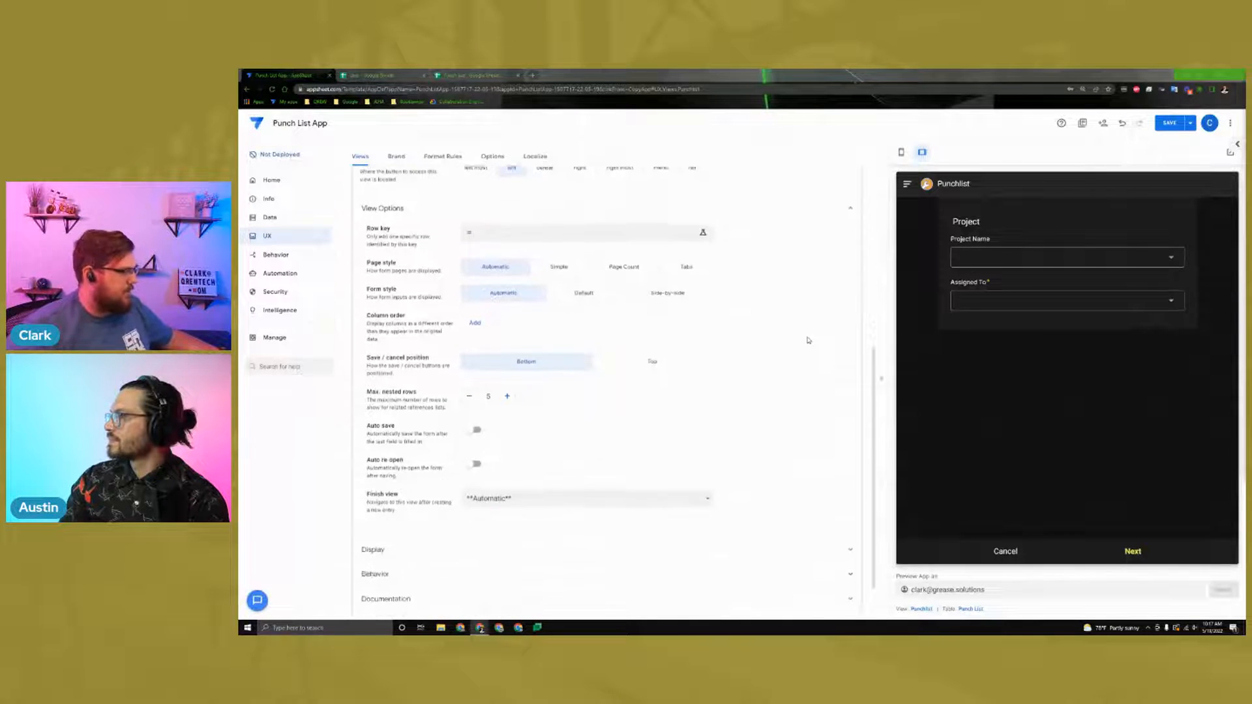
scroll(807, 340, "up", 2)
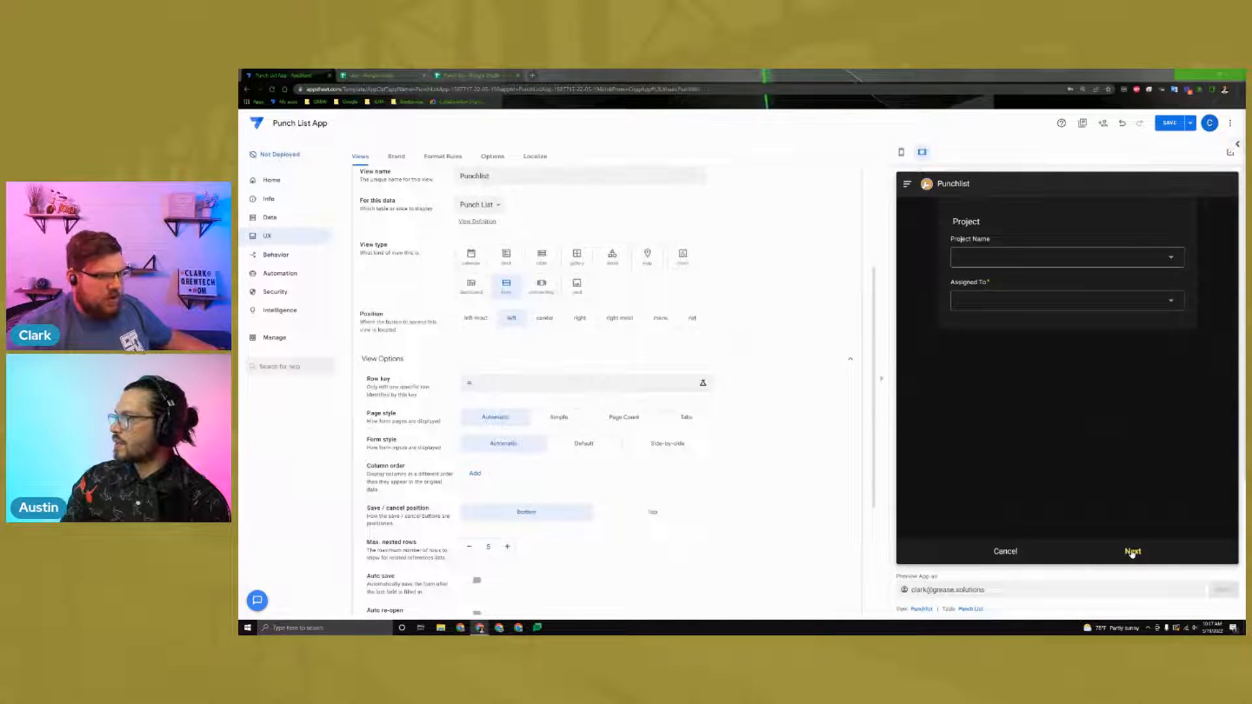
left_click(1131, 552)
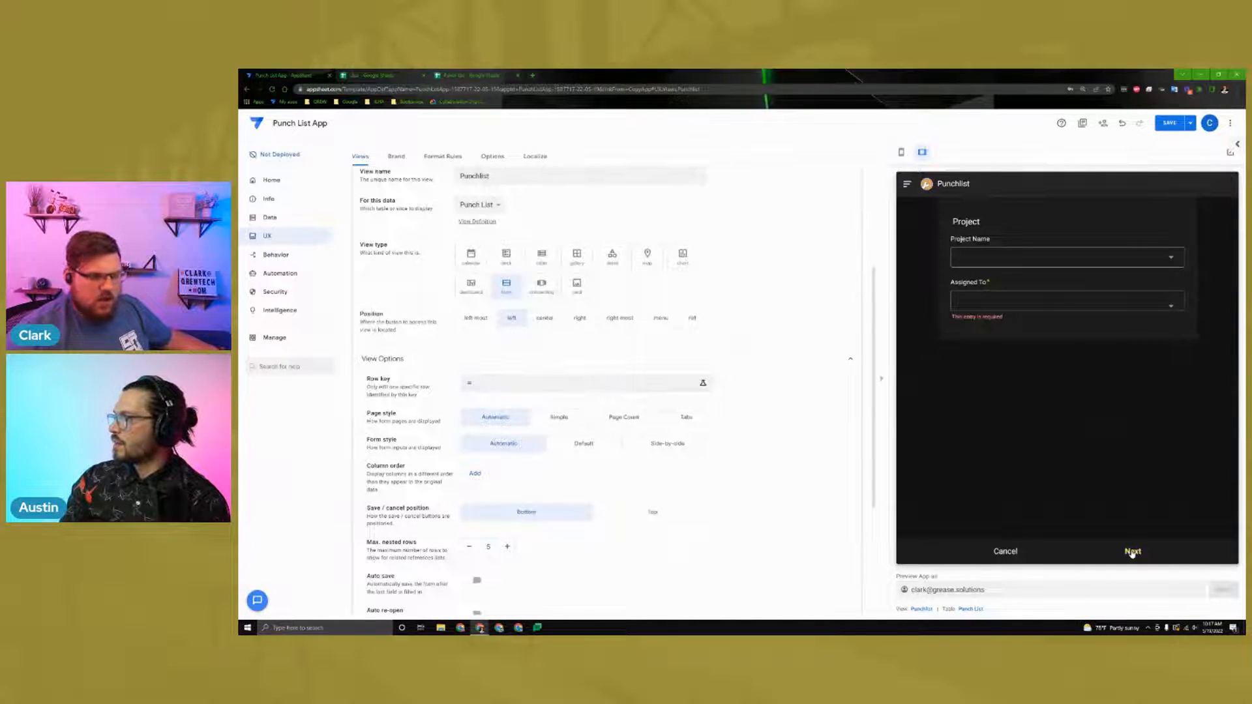
left_click(1007, 553)
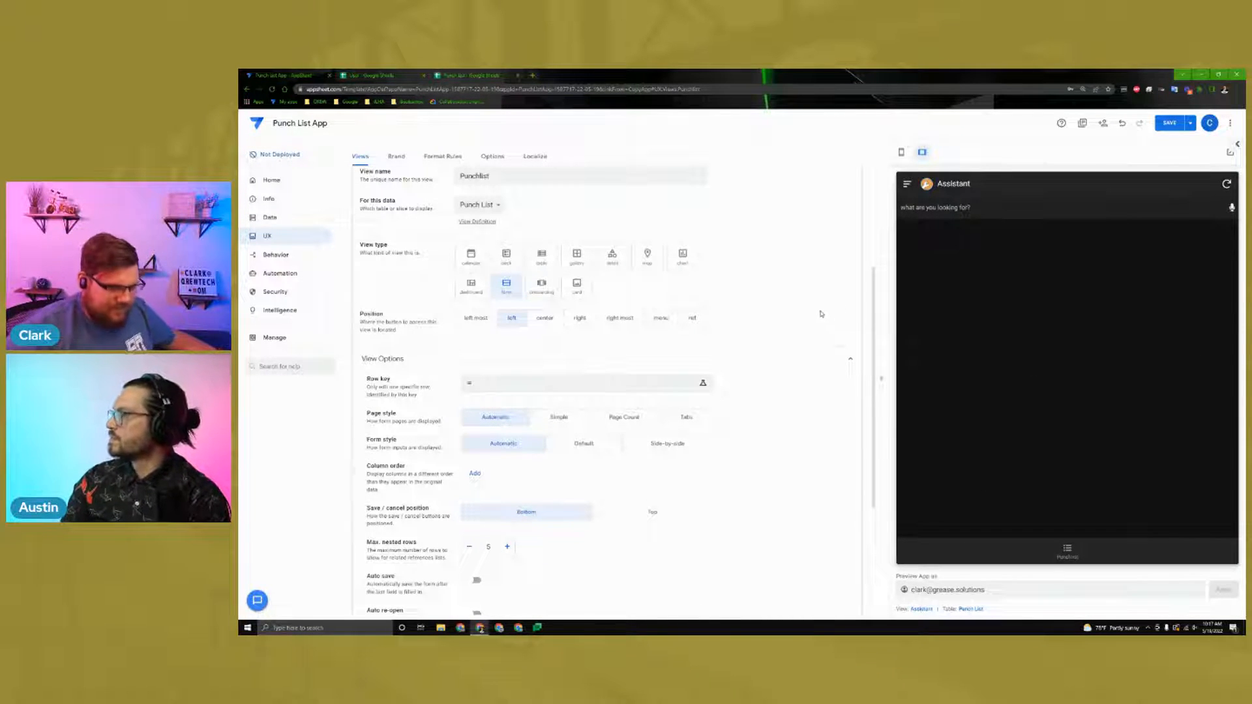
Step: Set the page style of the Punchlist form view to Tabs
scroll(587, 300, "up", 2)
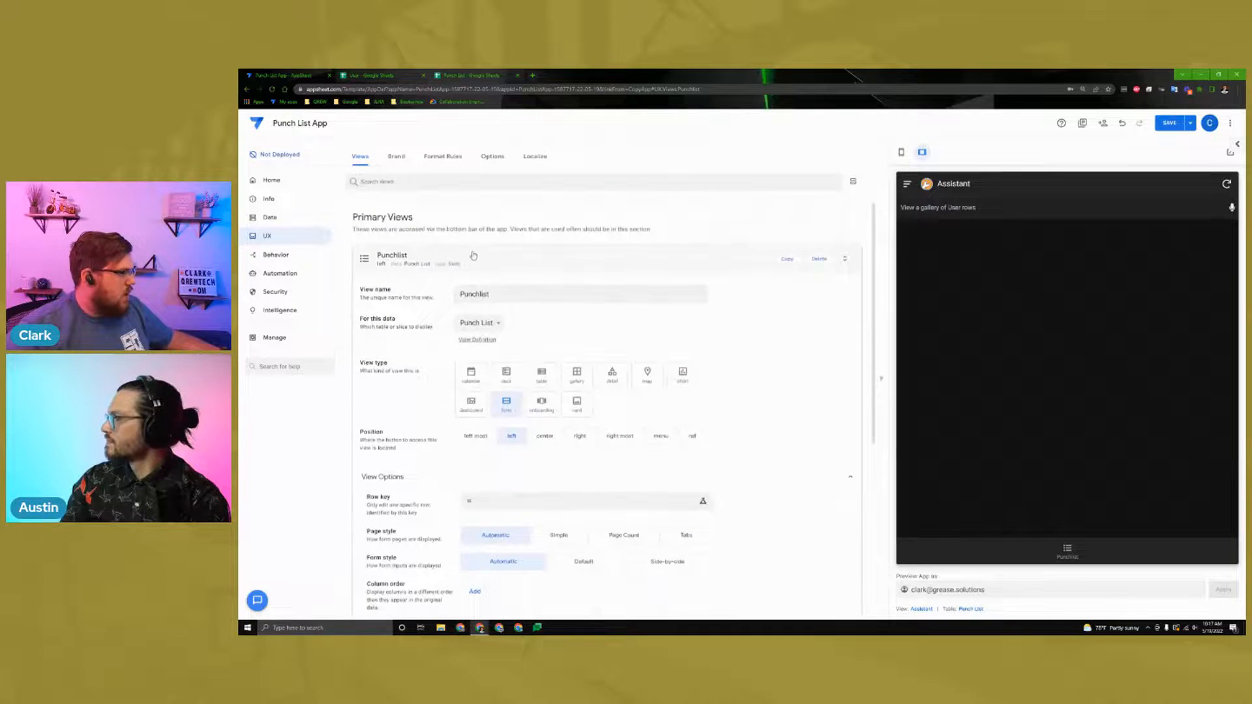
left_click_drag(541, 296, 405, 307)
left_click(567, 346)
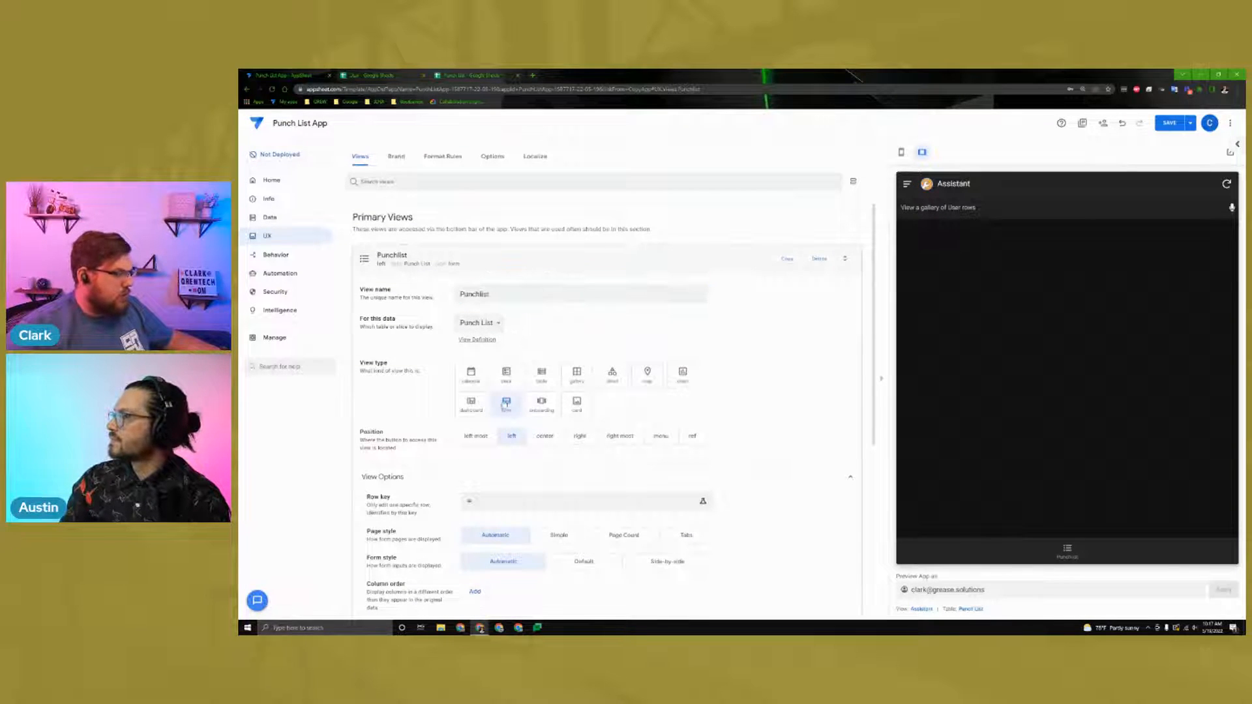
scroll(795, 407, "down", 1)
scroll(795, 407, "down", 3)
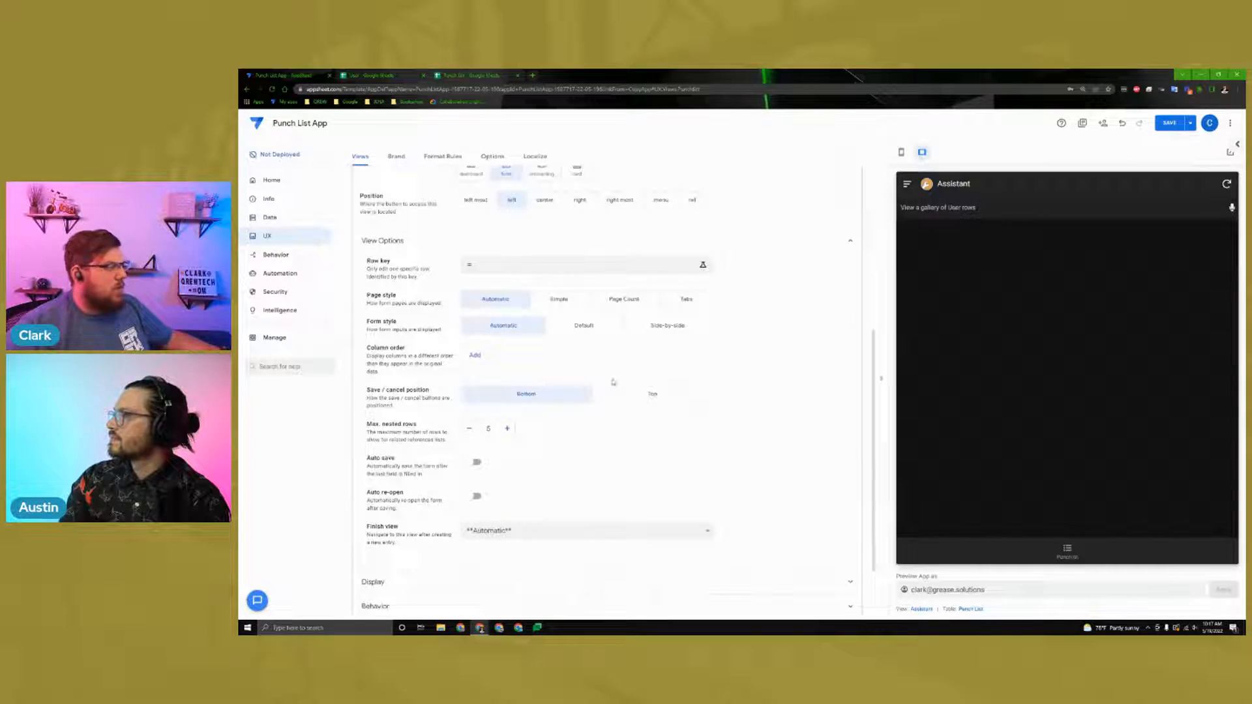
scroll(613, 382, "up", 2)
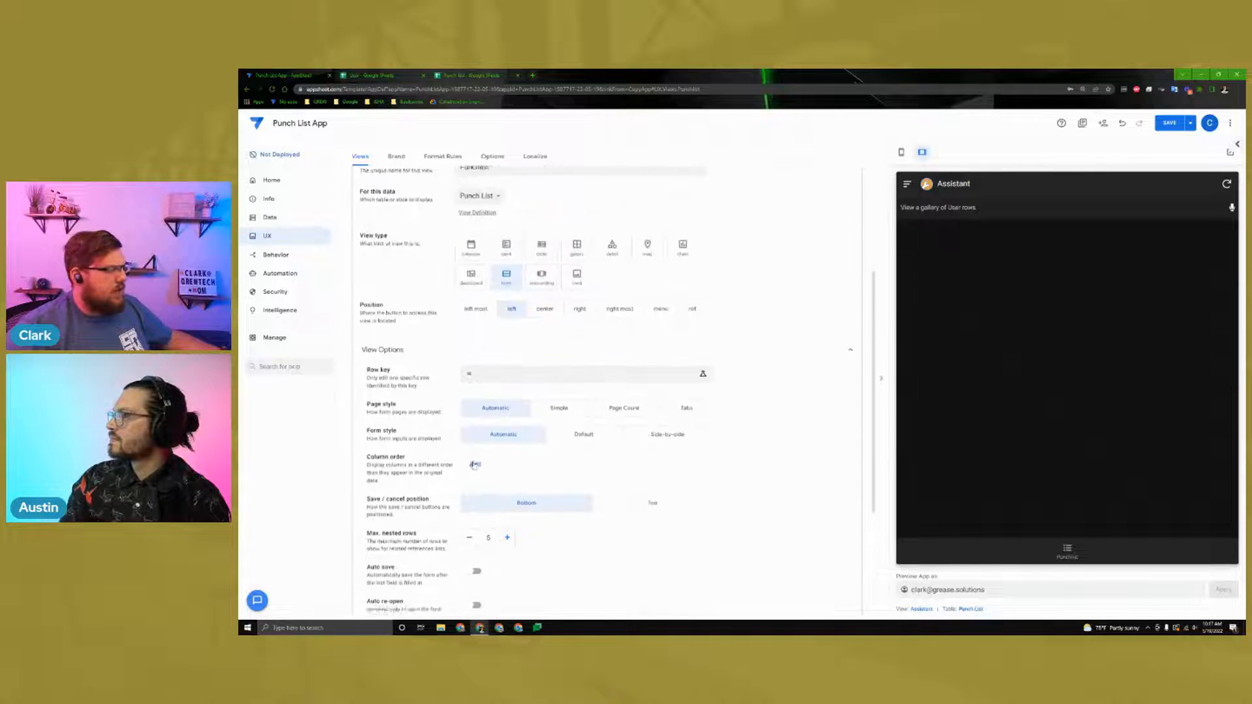
scroll(474, 465, "down", 1)
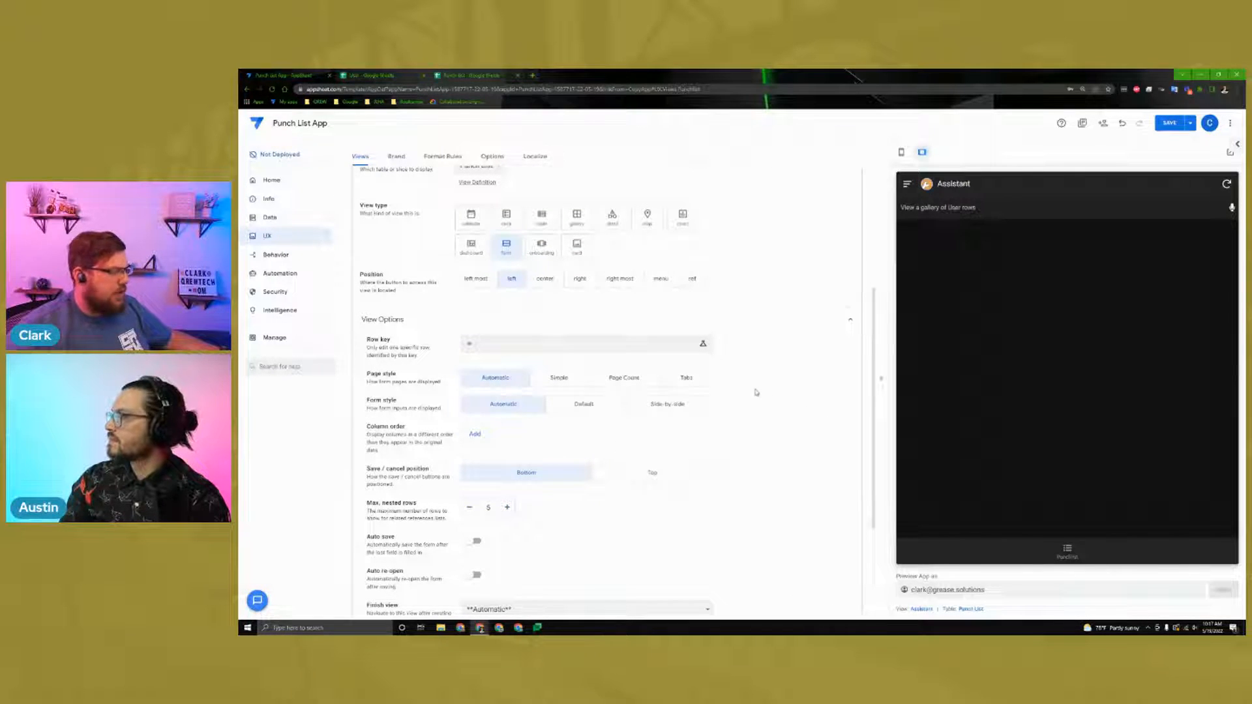
left_click(625, 381)
left_click(687, 381)
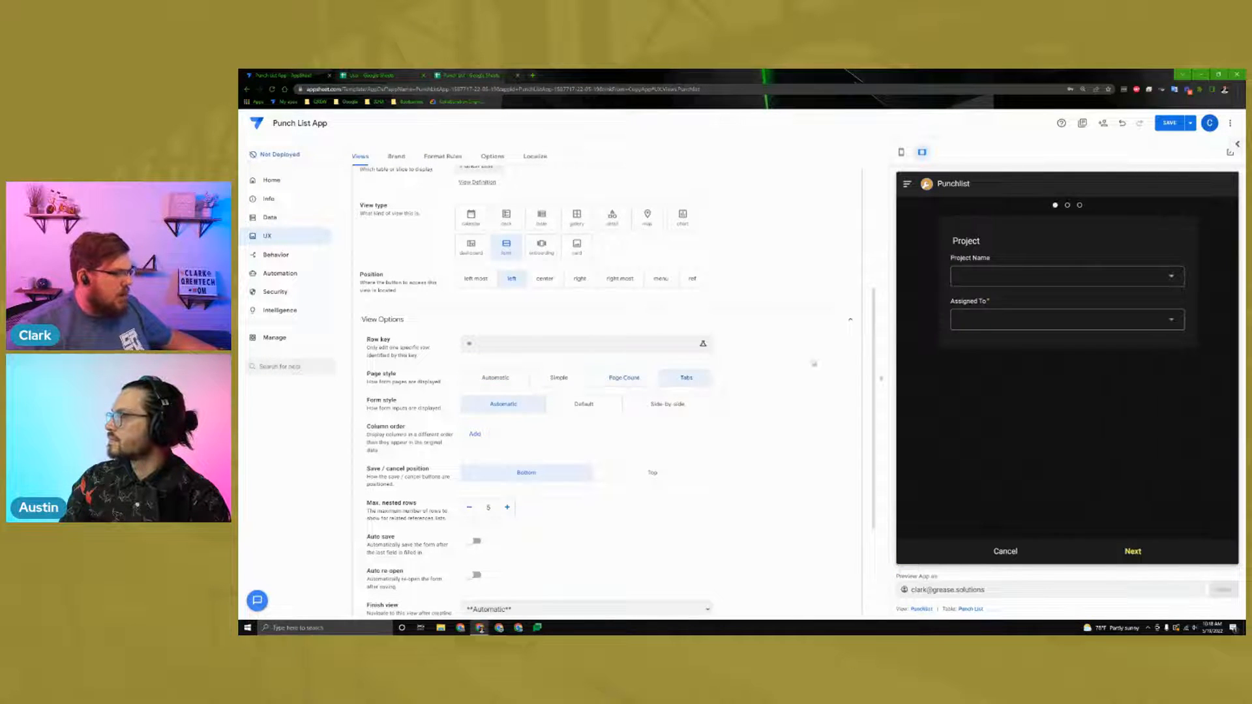
Step: Look through the Project, Details and Record pages of the previewed form and close the Punchlist view's settings
left_click(1068, 210)
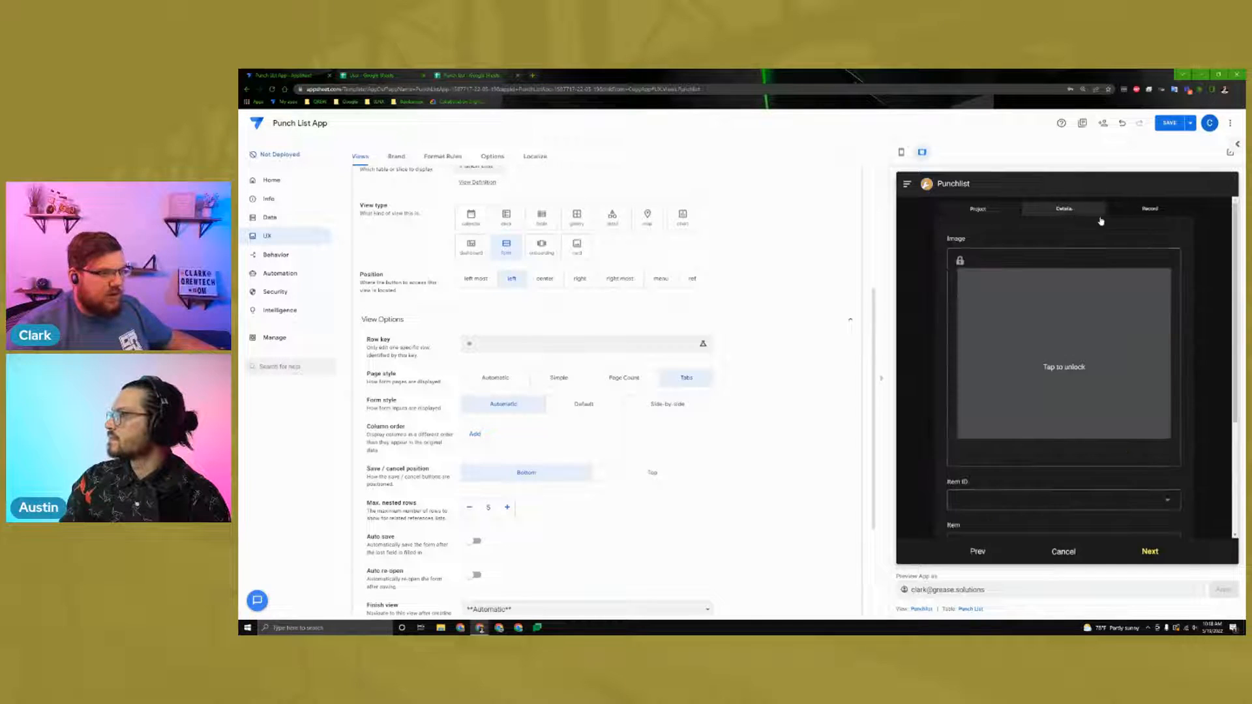
left_click(1152, 210)
left_click(1069, 210)
left_click(1015, 211)
left_click(1034, 216)
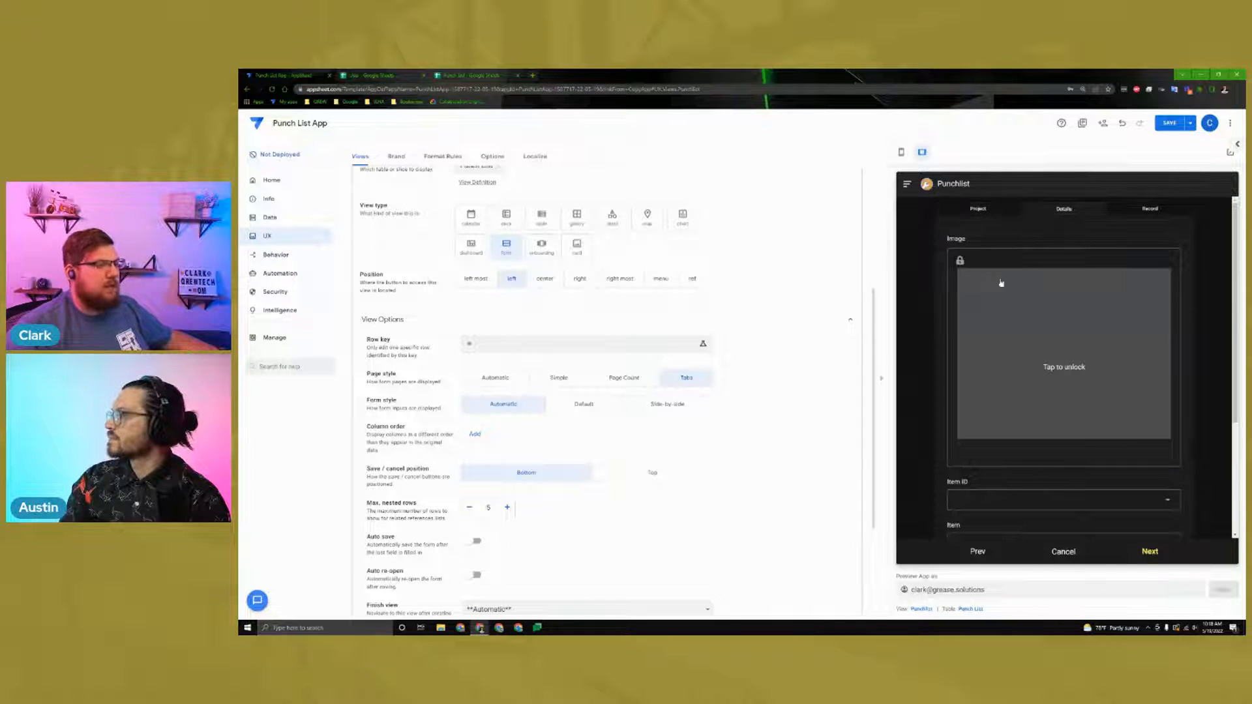
left_click(966, 217)
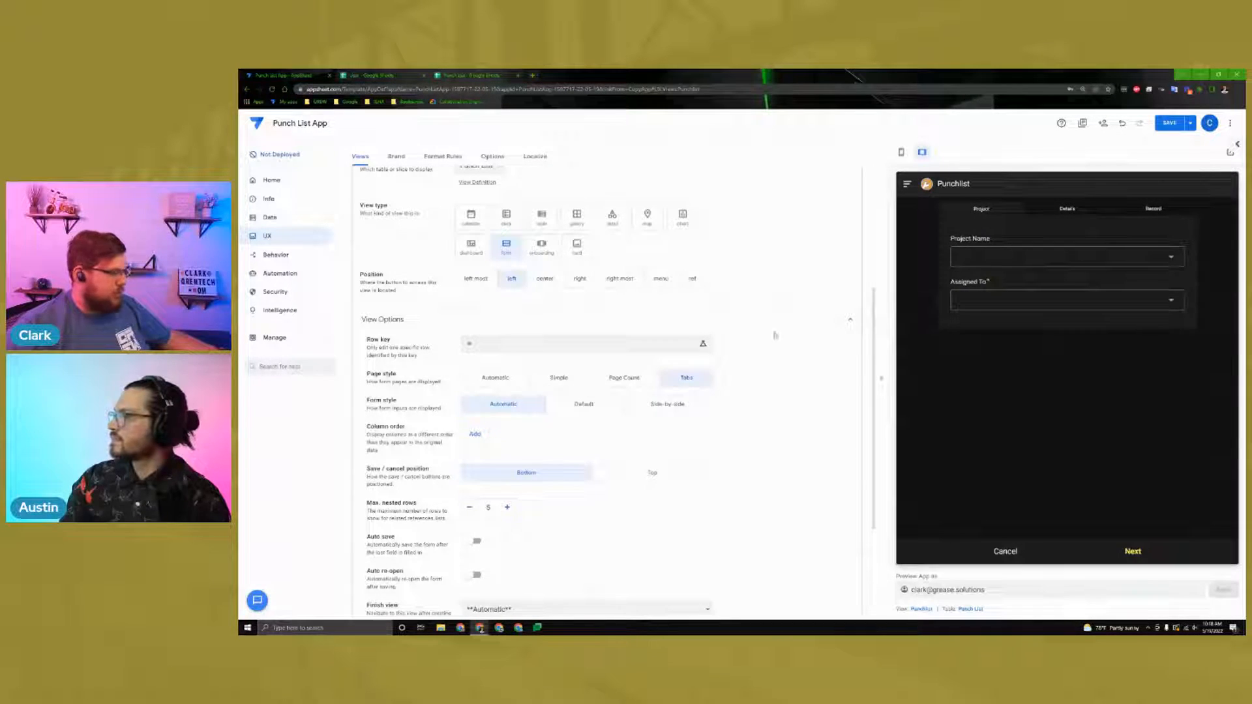
scroll(477, 332, "up", 4)
left_click(476, 332)
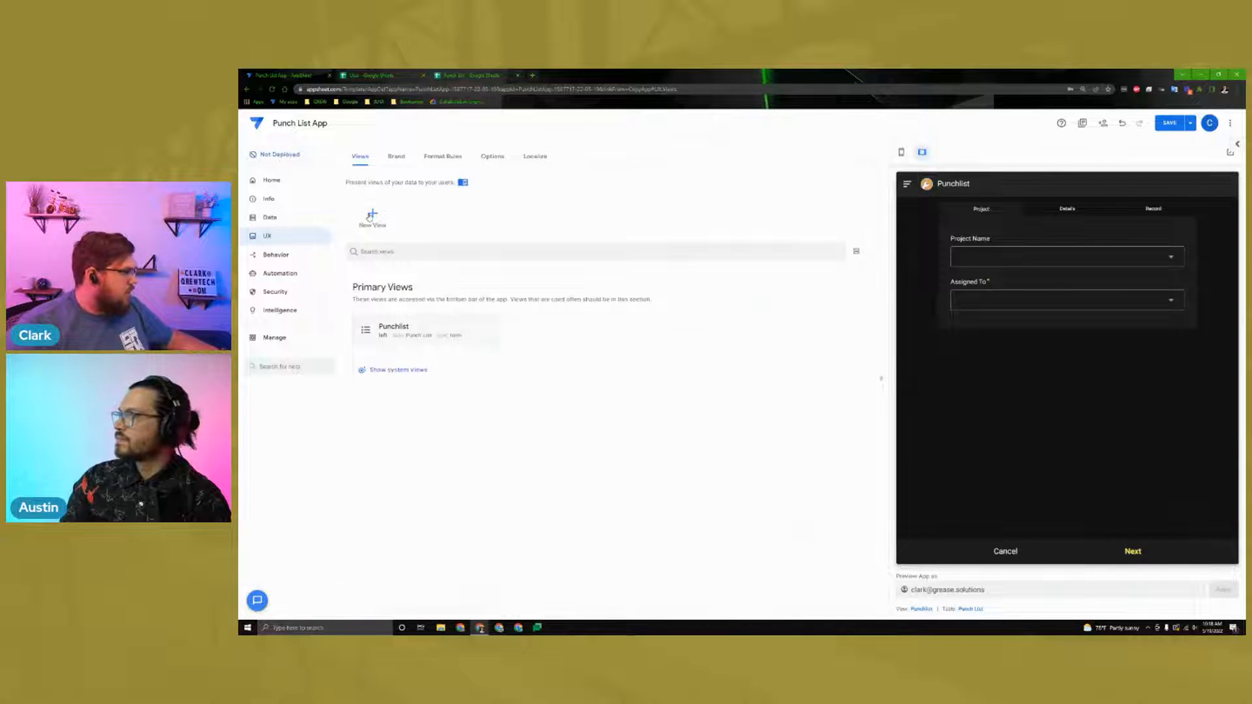
Step: Create a new view named "Team" that displays the User table
left_click(373, 215)
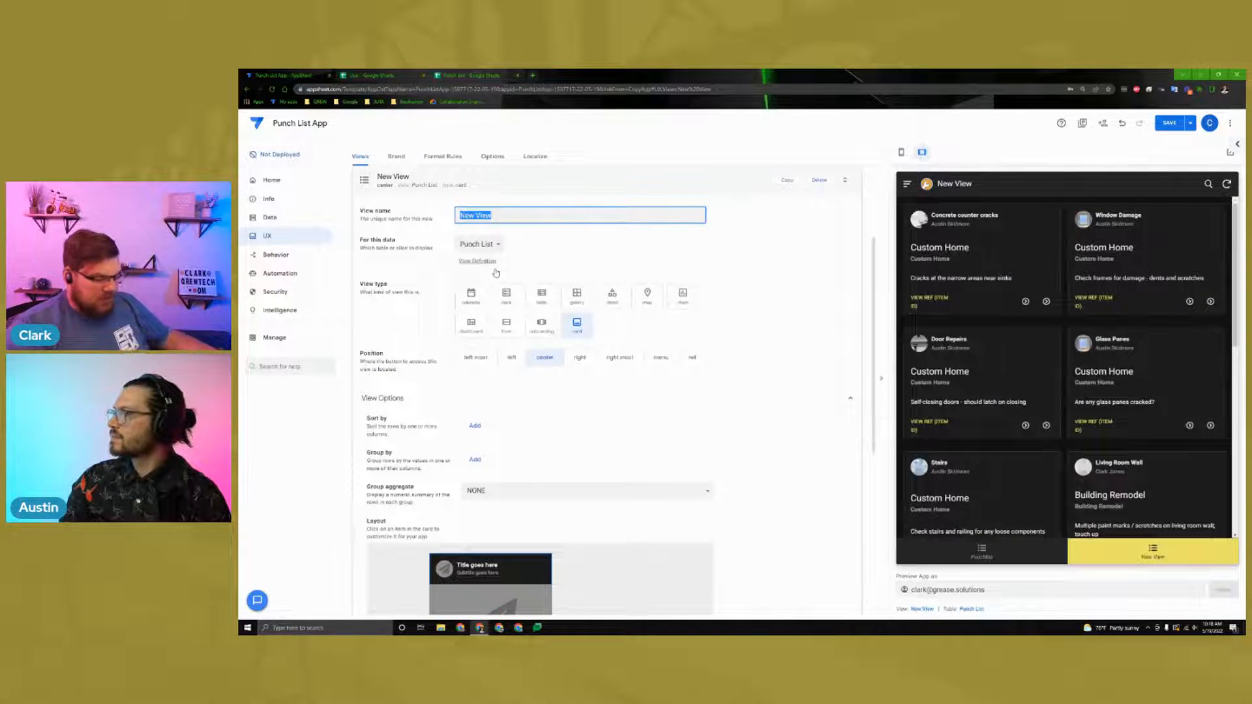
key("BackSpace")
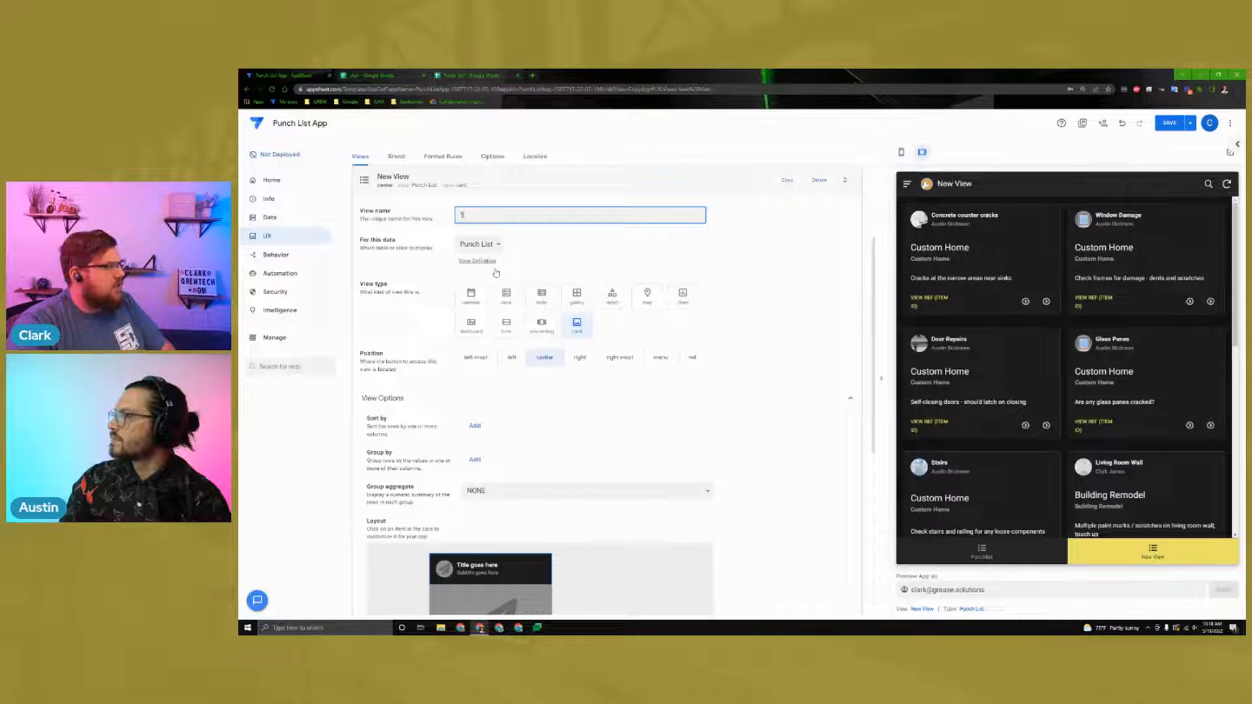
left_click(478, 245)
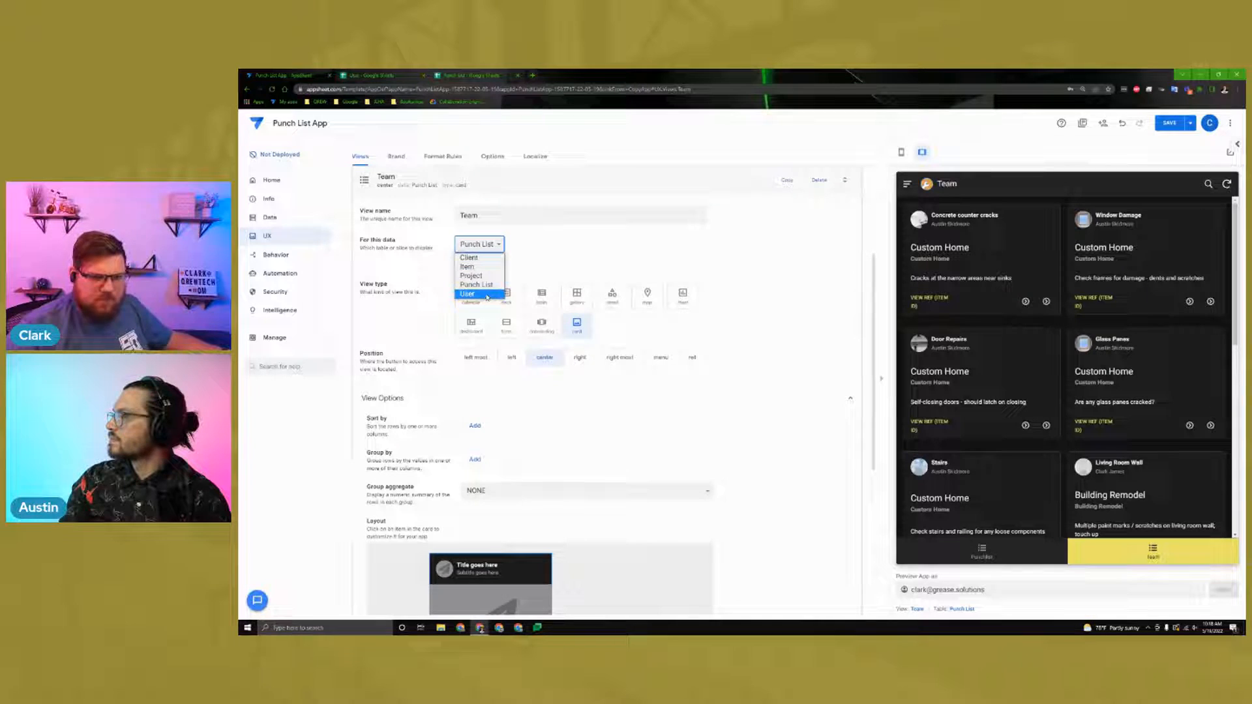
left_click(487, 295)
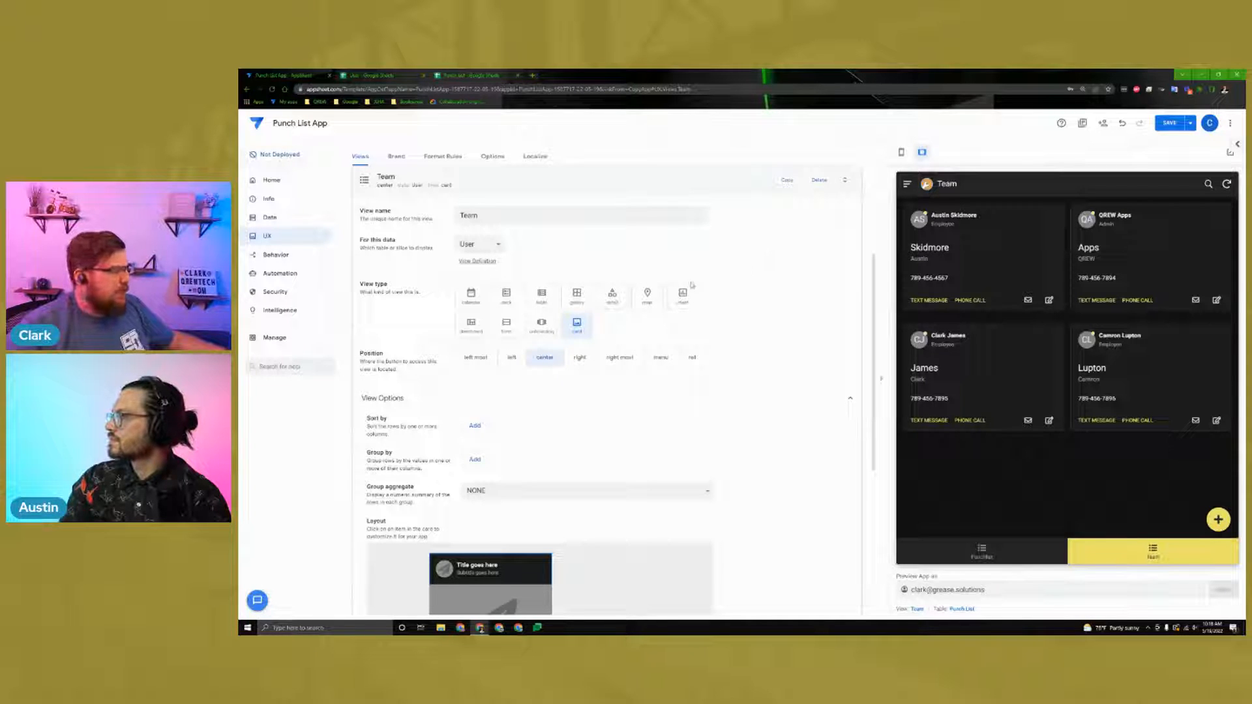
Step: Make the Team view a deck with Phone as its secondary header and close its settings
left_click(507, 295)
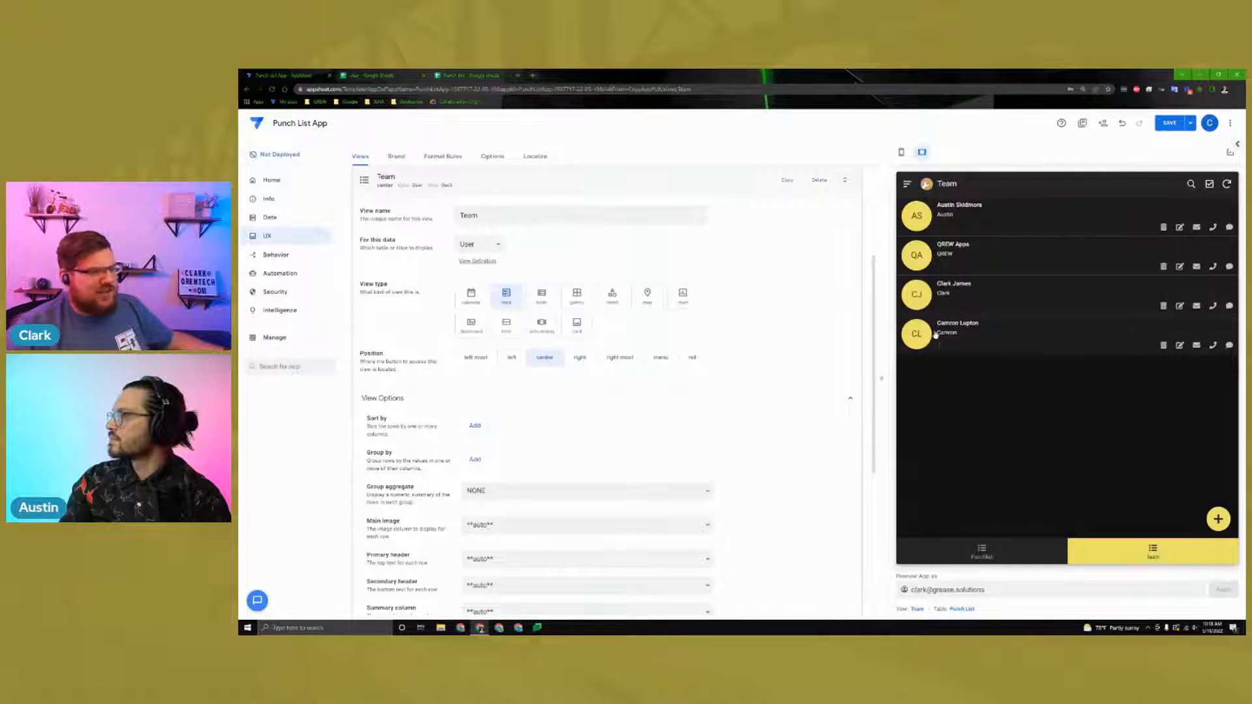
scroll(626, 428, "down", 2)
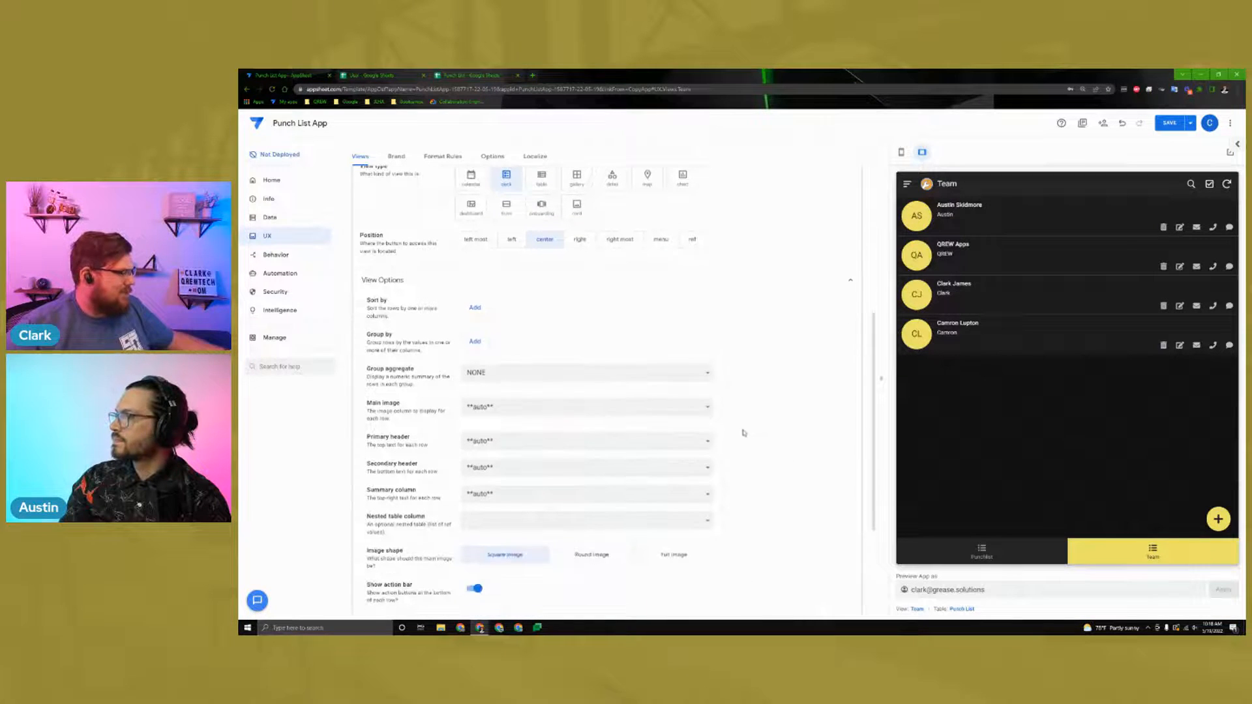
left_click(582, 467)
scroll(587, 470, "down", 1)
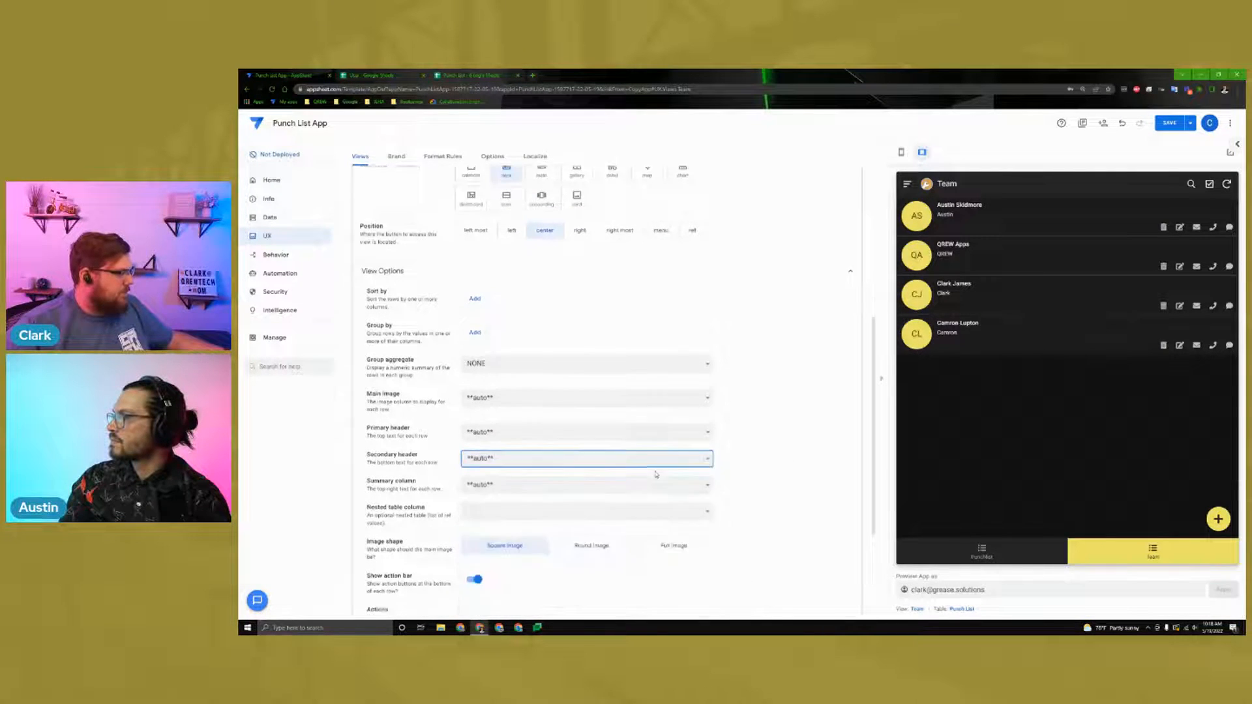
left_click(600, 389)
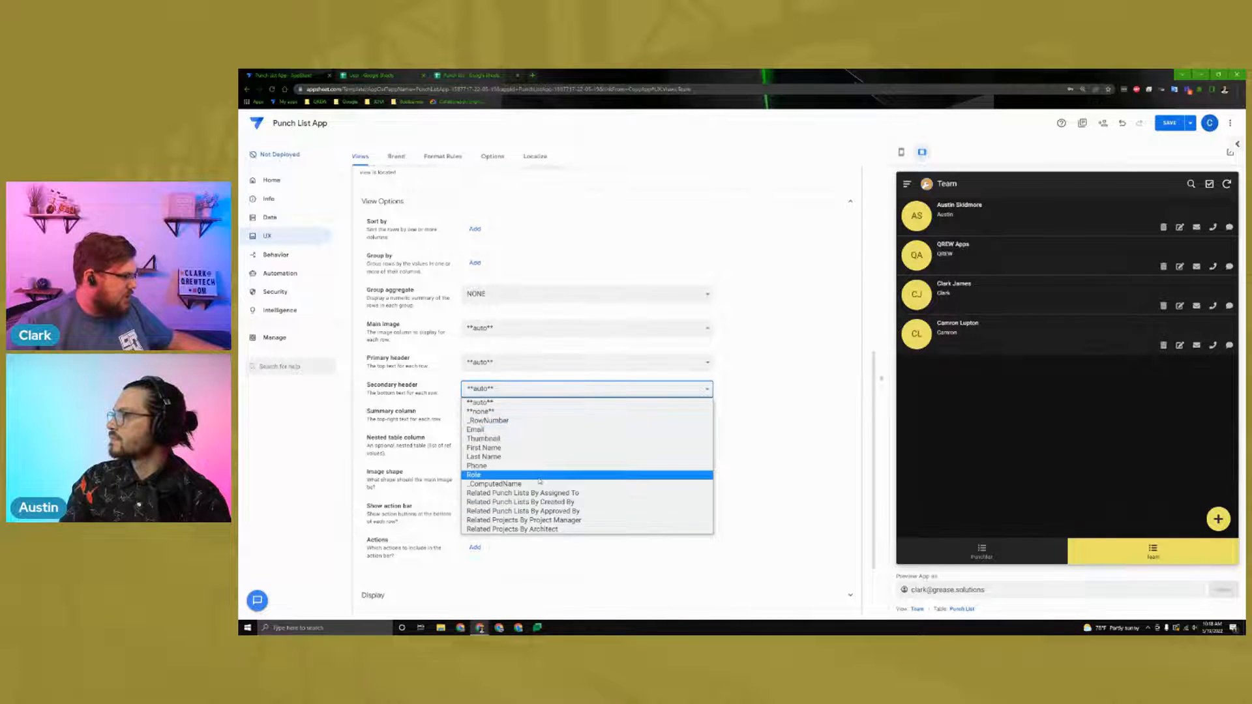
left_click(553, 467)
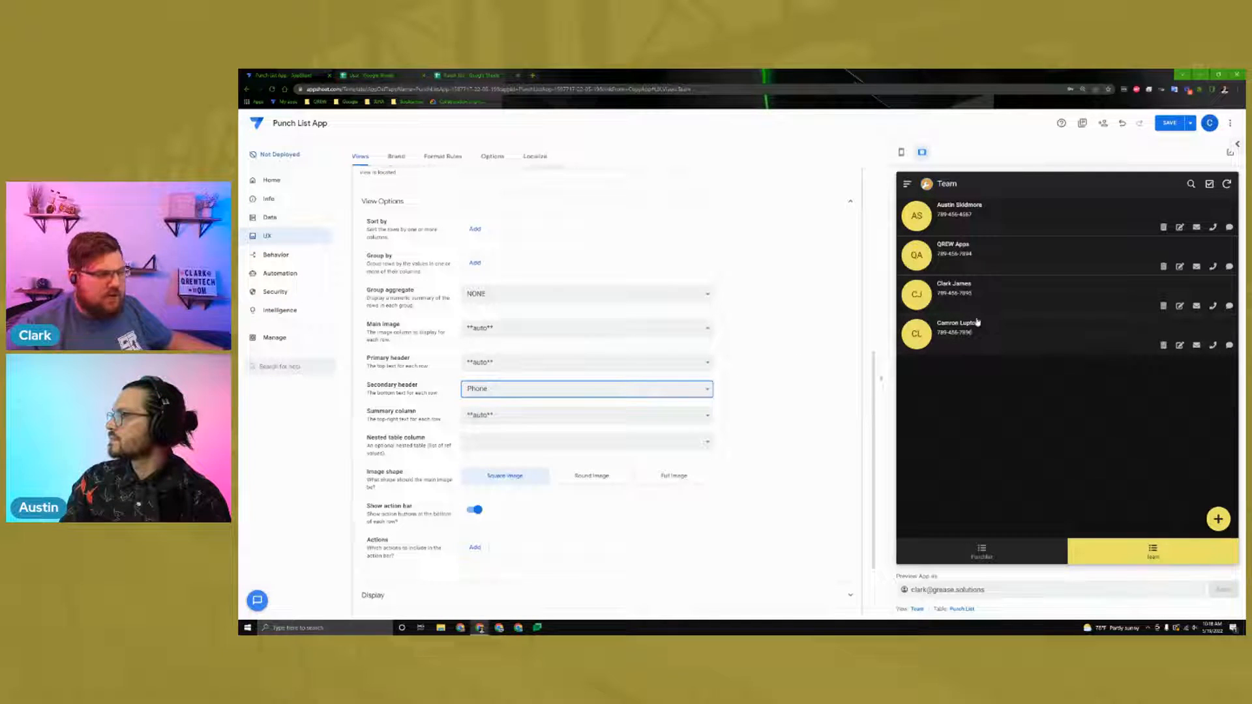
scroll(755, 372, "down", 1)
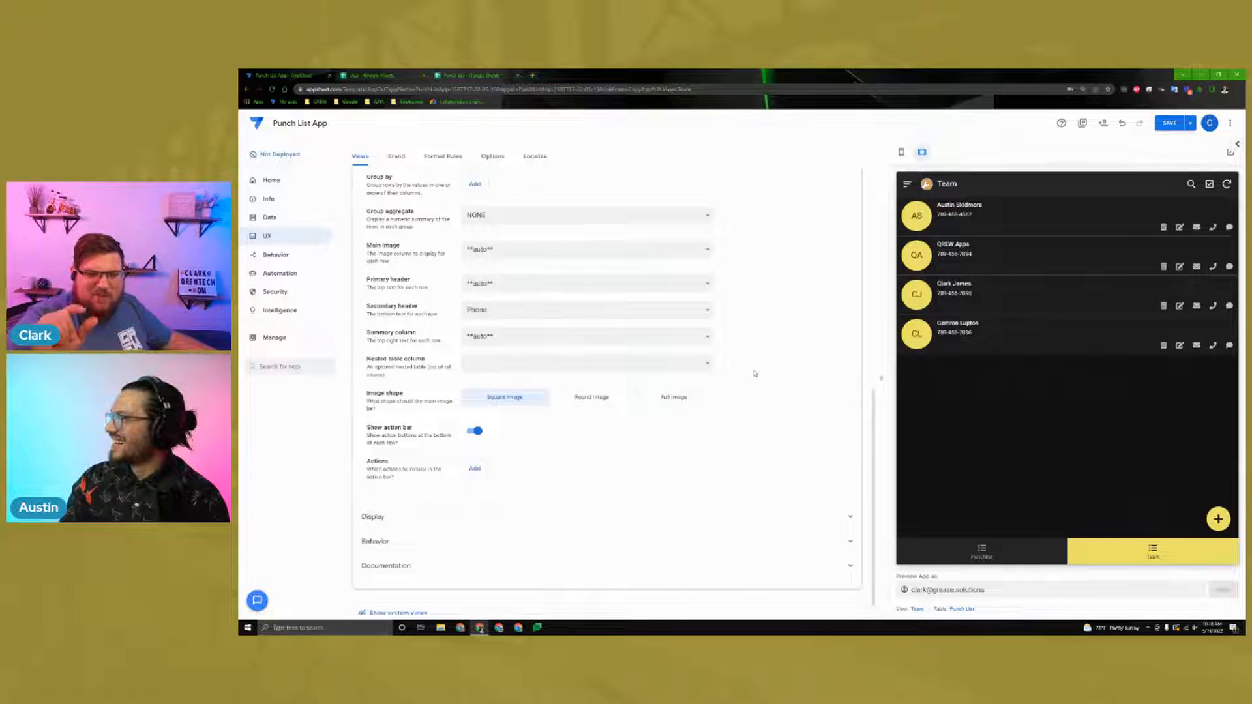
scroll(755, 373, "down", 1)
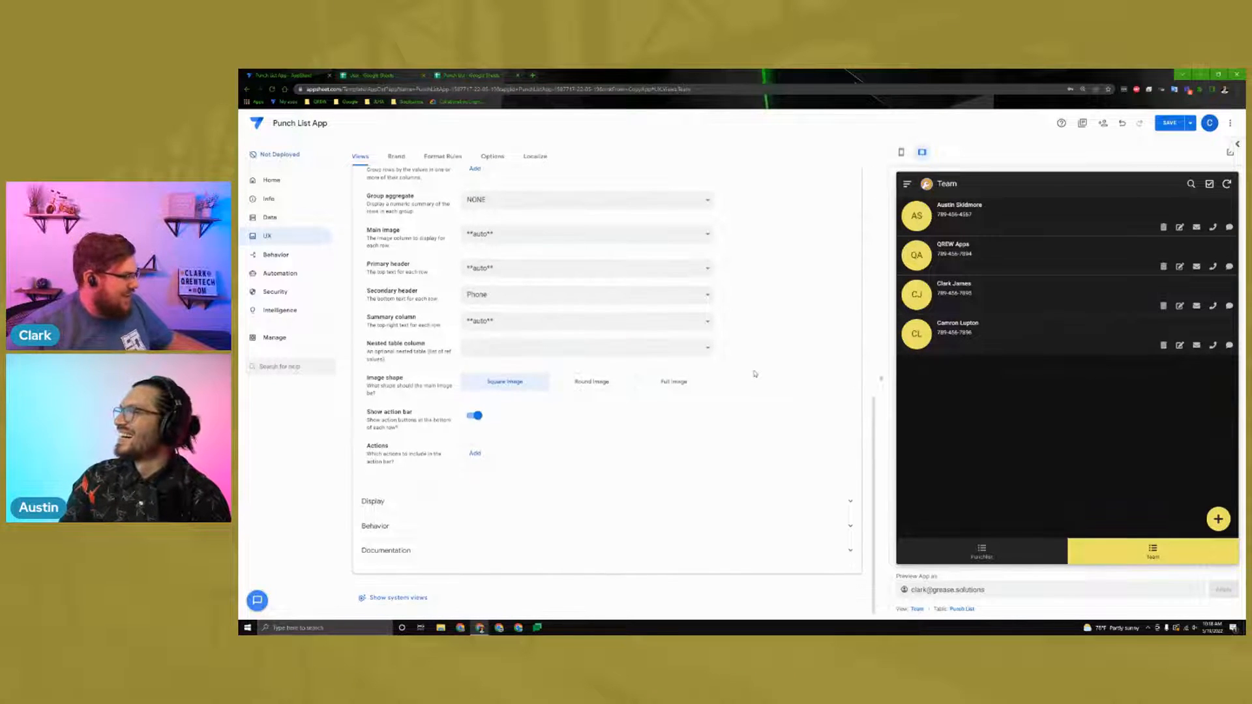
scroll(750, 395, "up", 10)
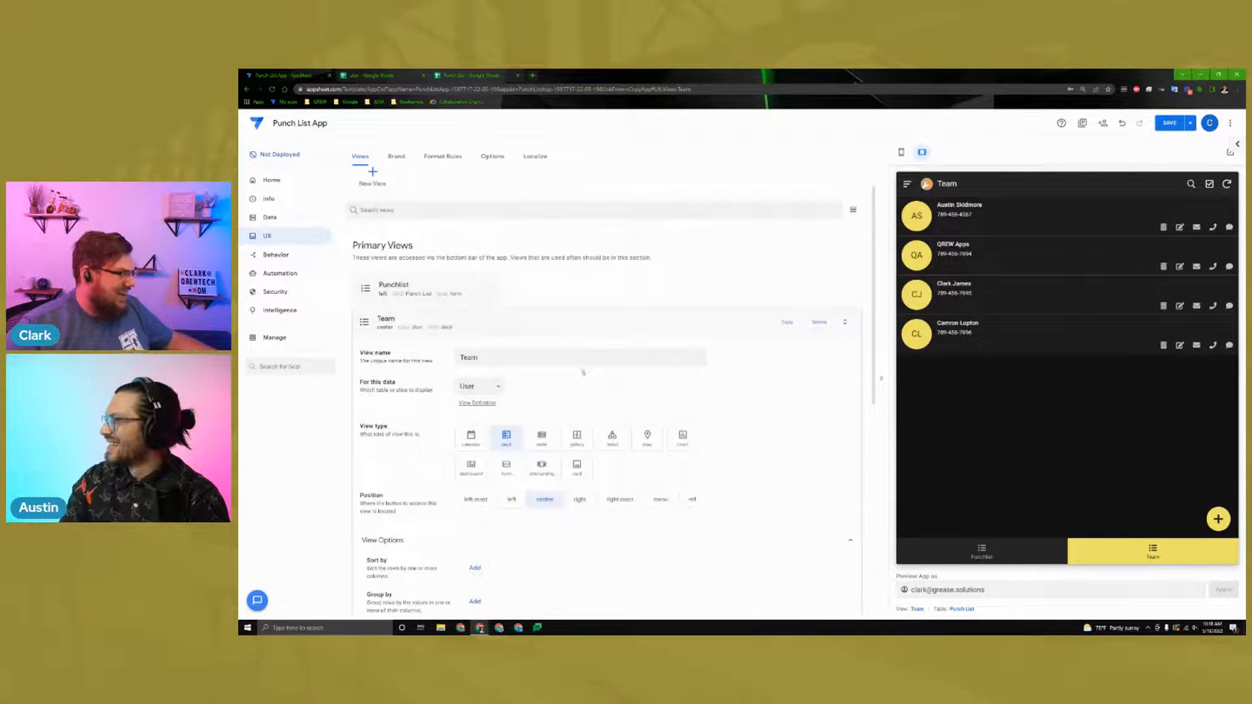
left_click(509, 327)
Step: Create a new view named "Projects" and set its view type to deck
left_click(369, 222)
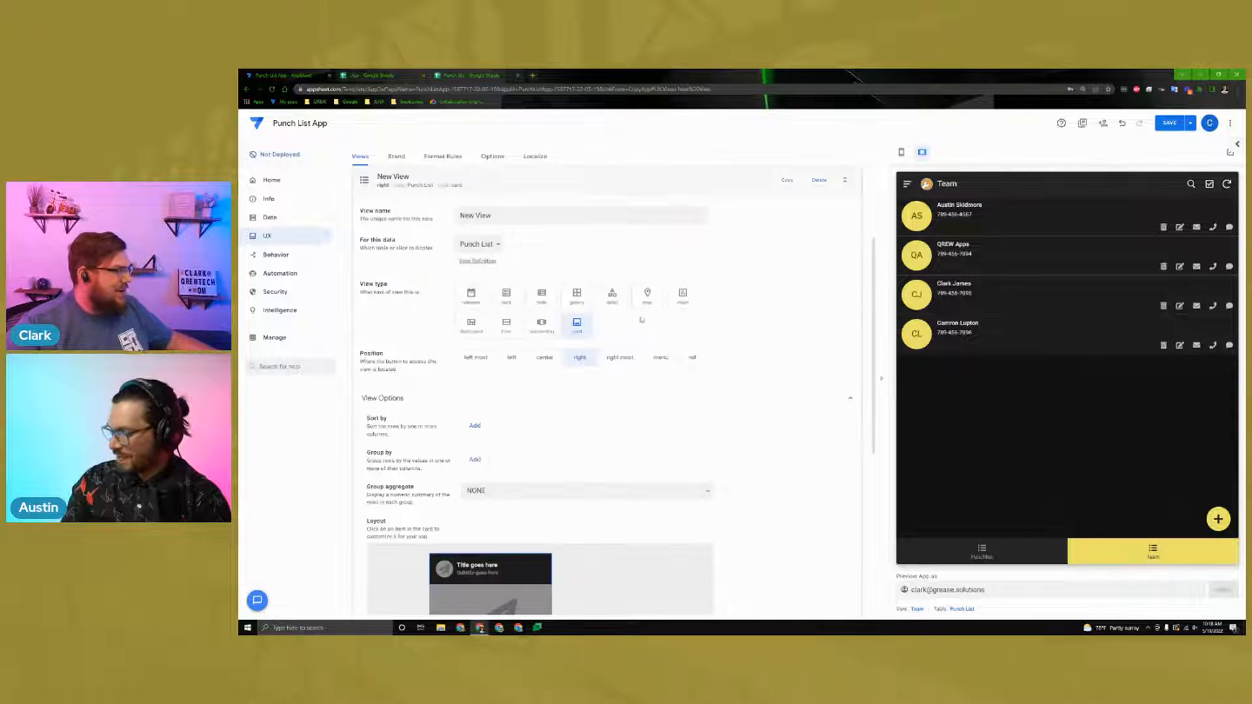
triple_click(522, 215)
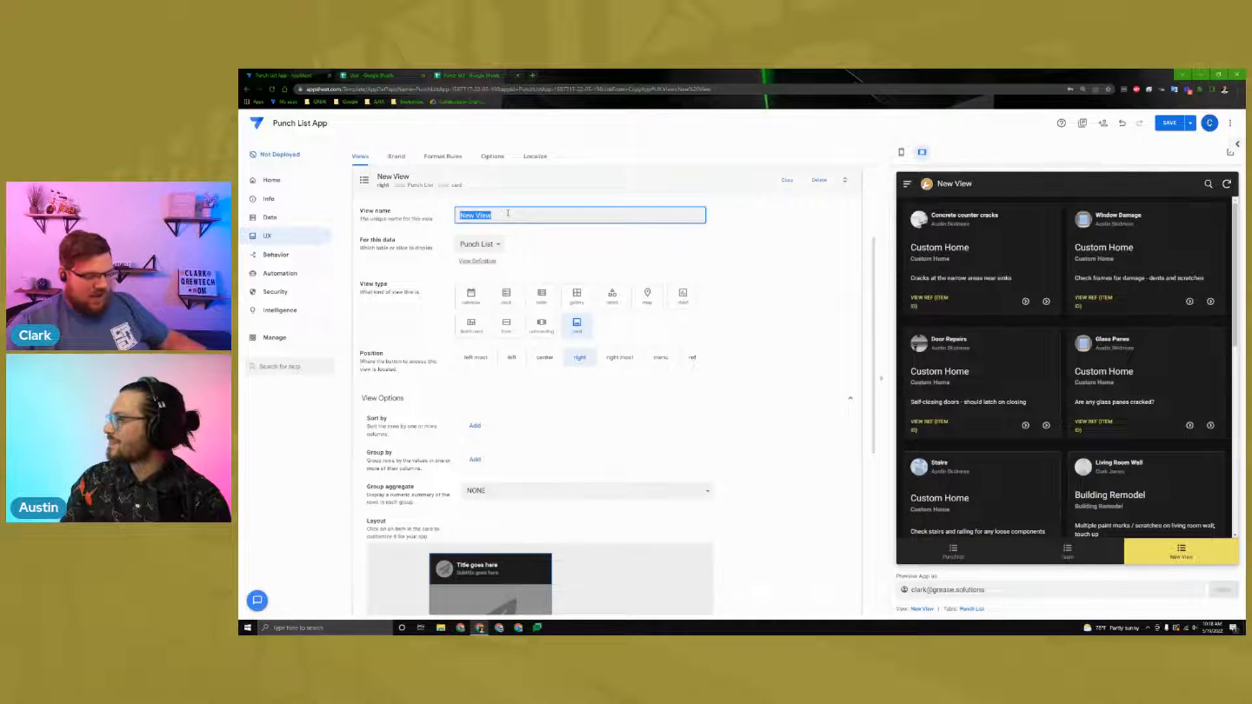
key("BackSpace")
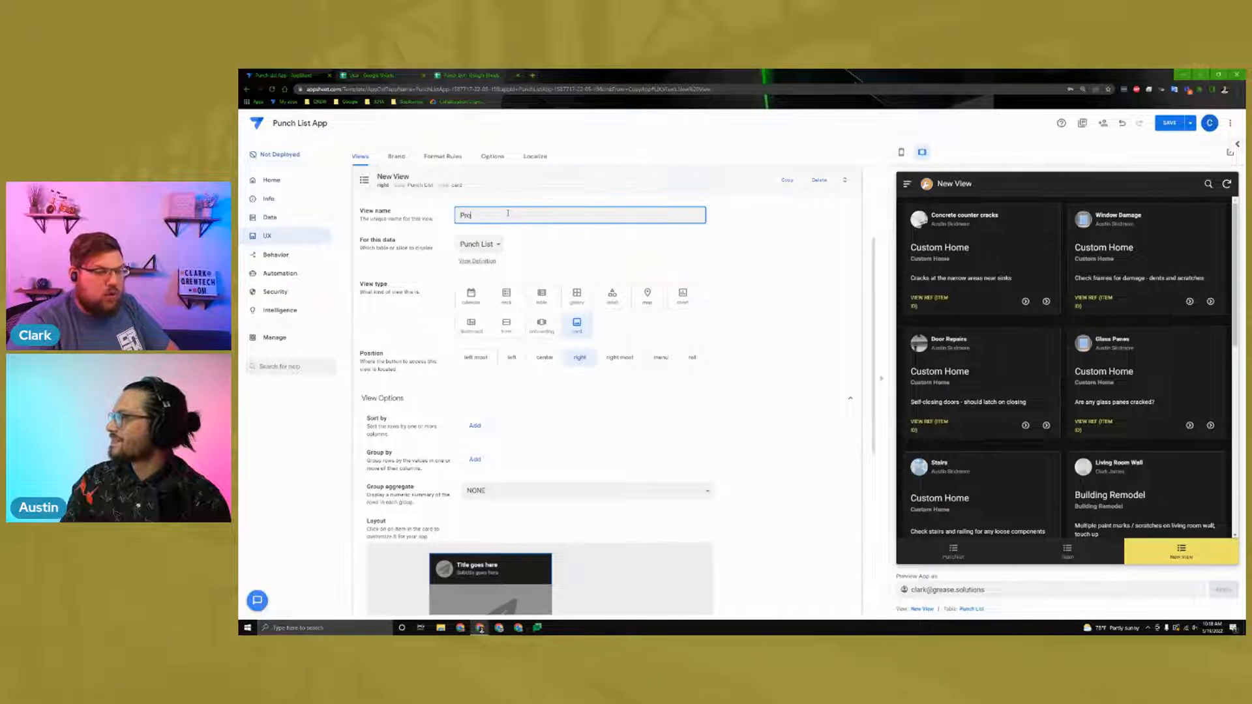
type("Projects")
left_click(506, 297)
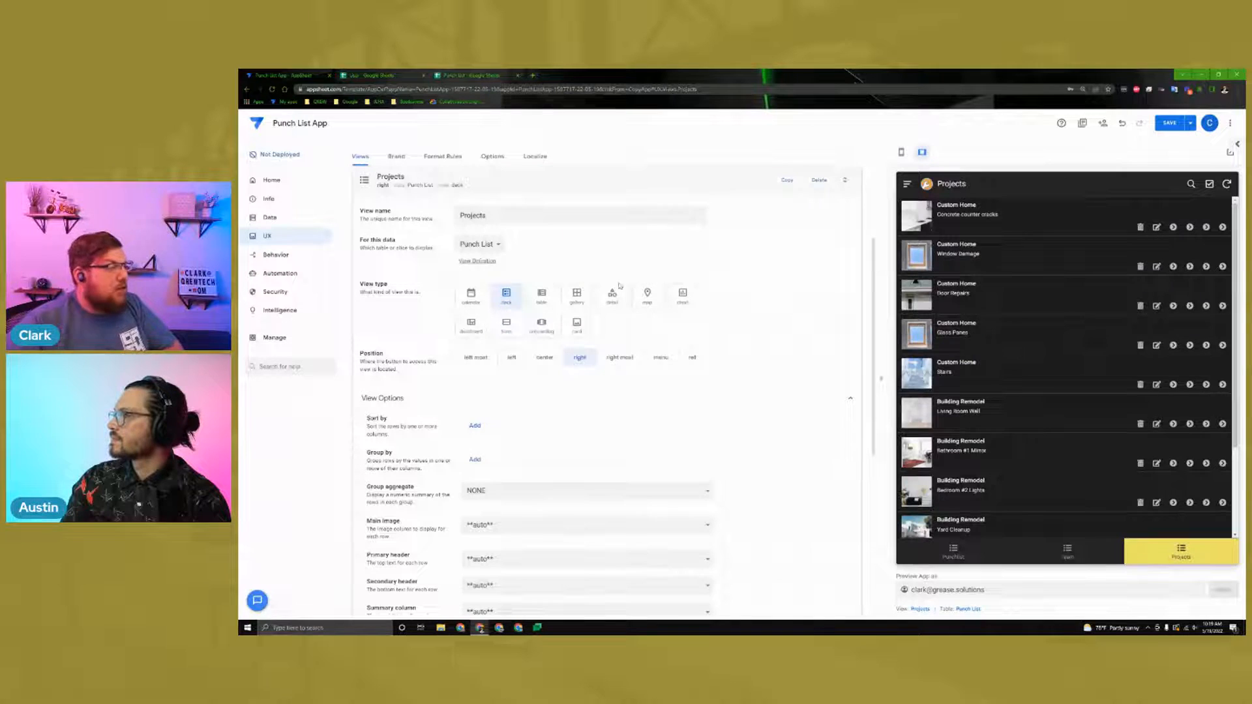
scroll(793, 390, "down", 2)
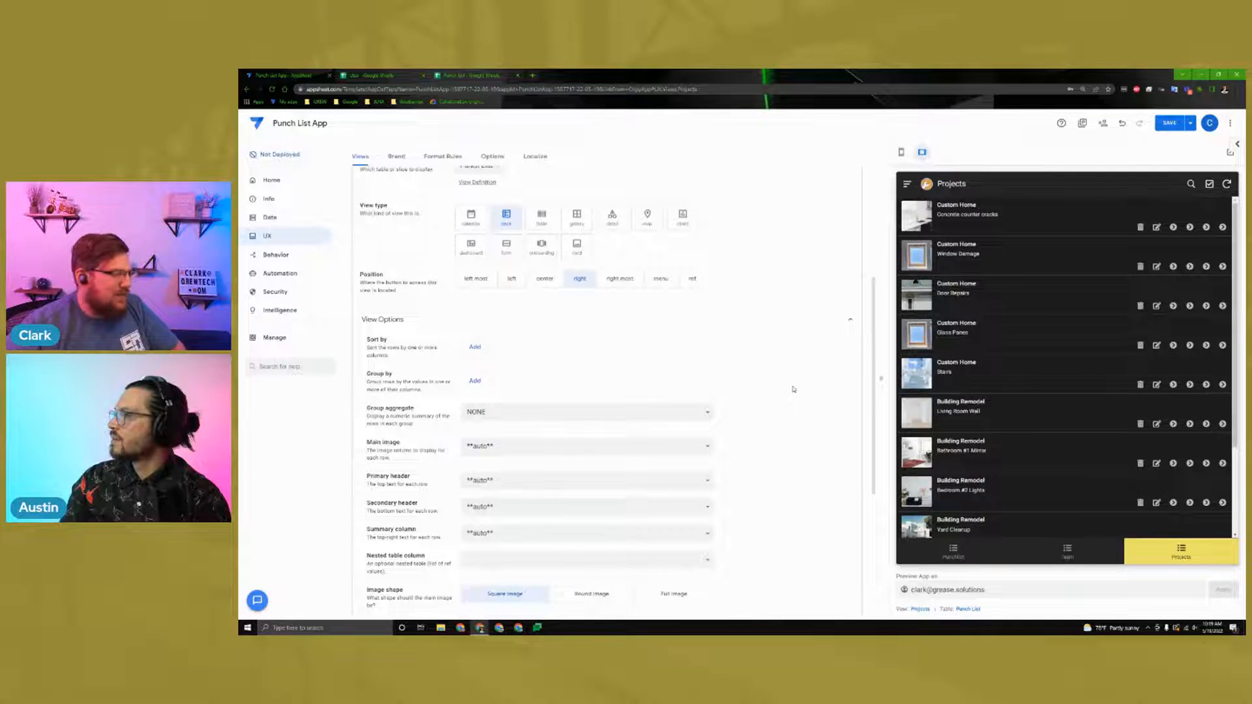
Step: Close the Projects view's settings and add a new card view of the Punch List table
scroll(793, 390, "up", 6)
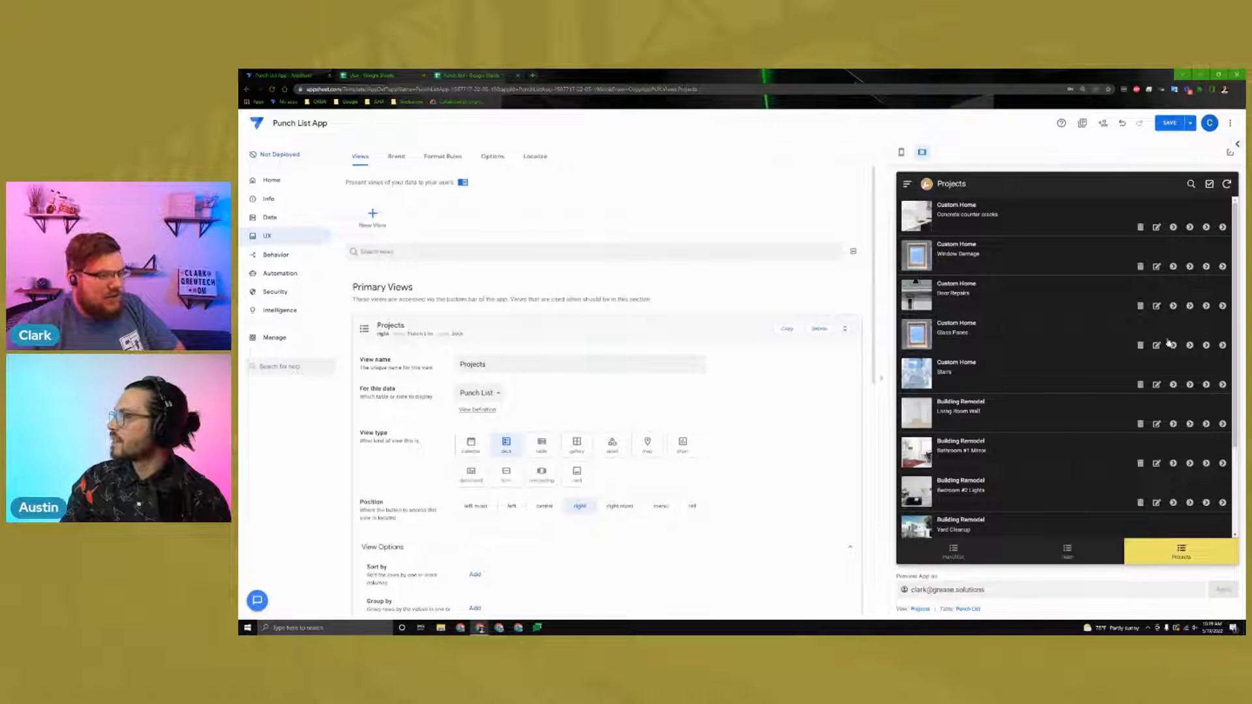
left_click(523, 333)
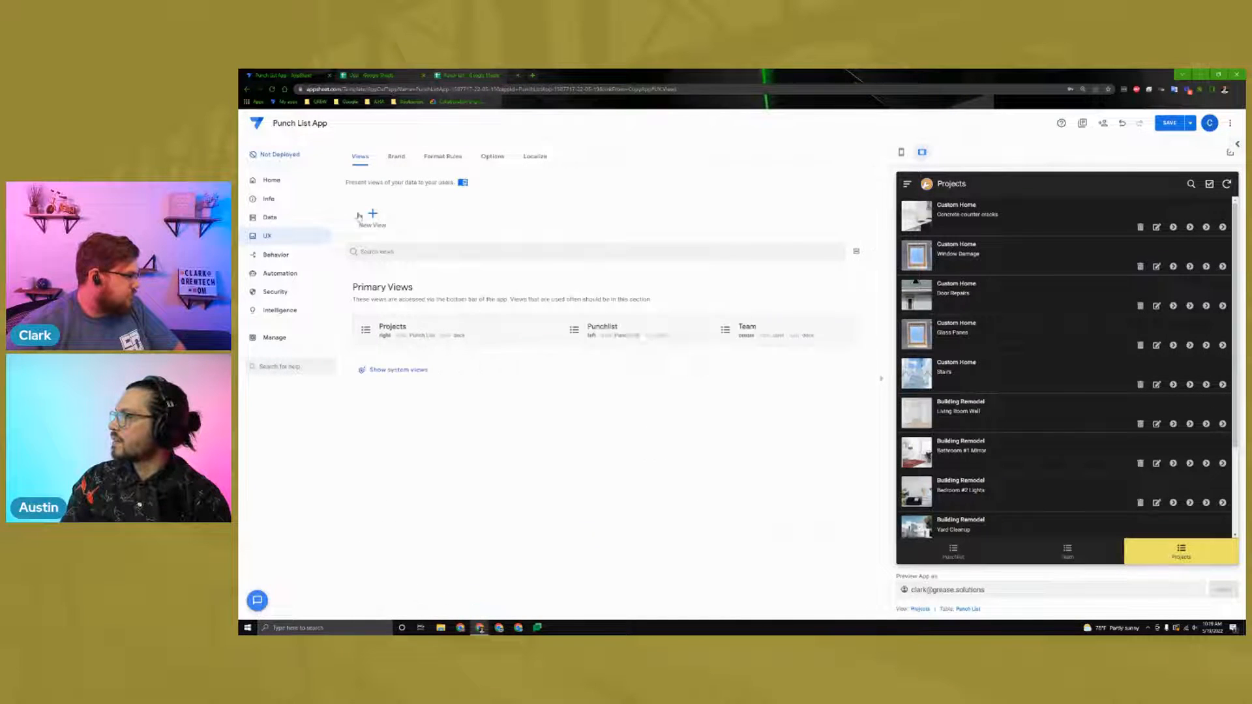
left_click(376, 228)
left_click(526, 188)
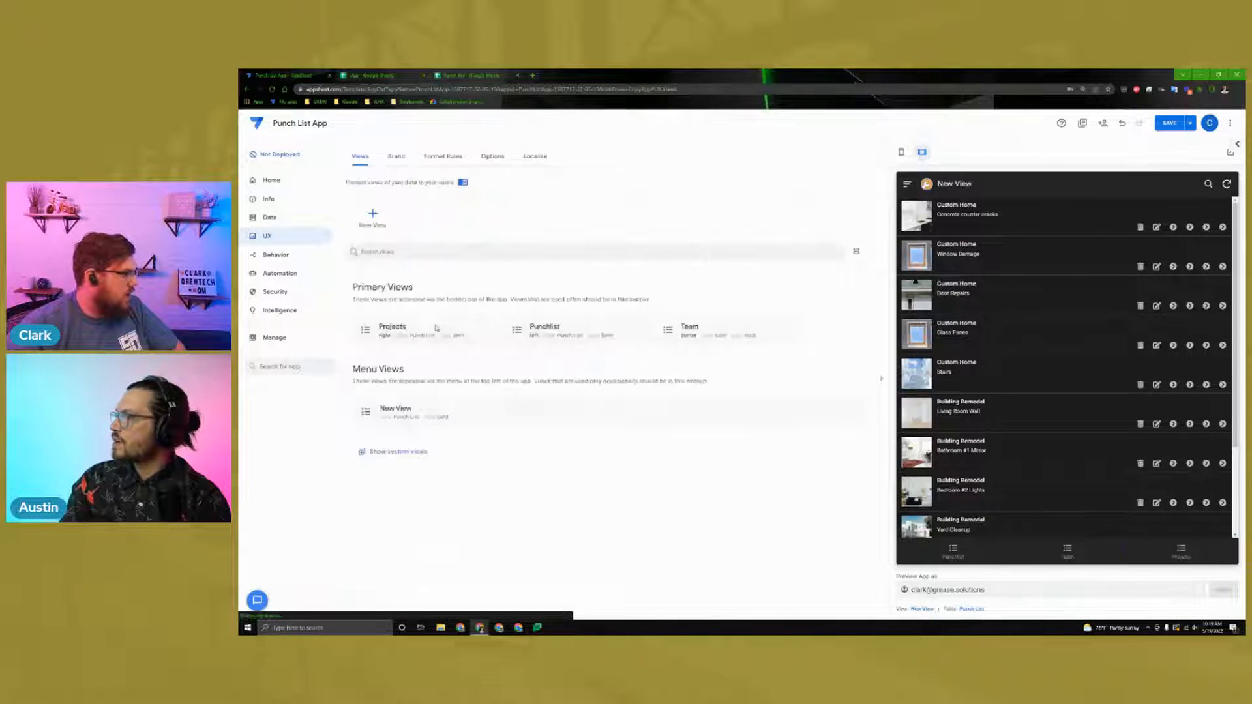
Step: Try the table view type for the Projects view, then return it to deck and look over its options
left_click(448, 332)
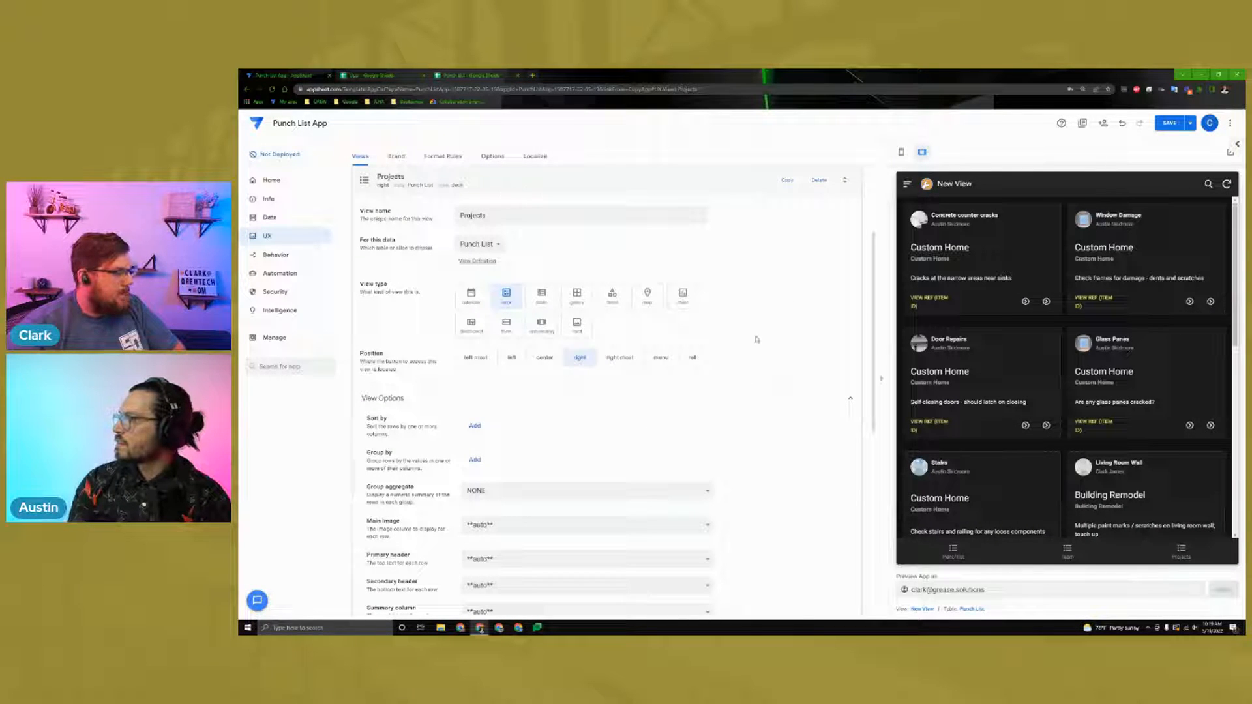
left_click(534, 180)
left_click(450, 346)
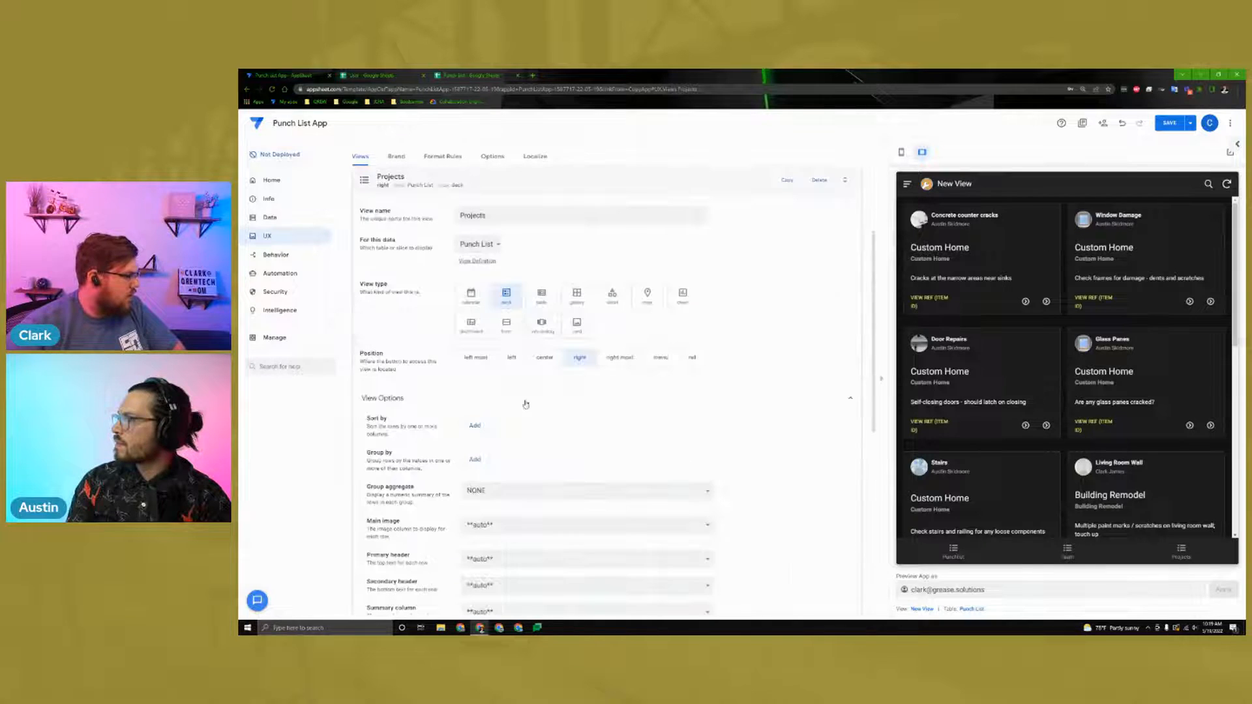
left_click(542, 293)
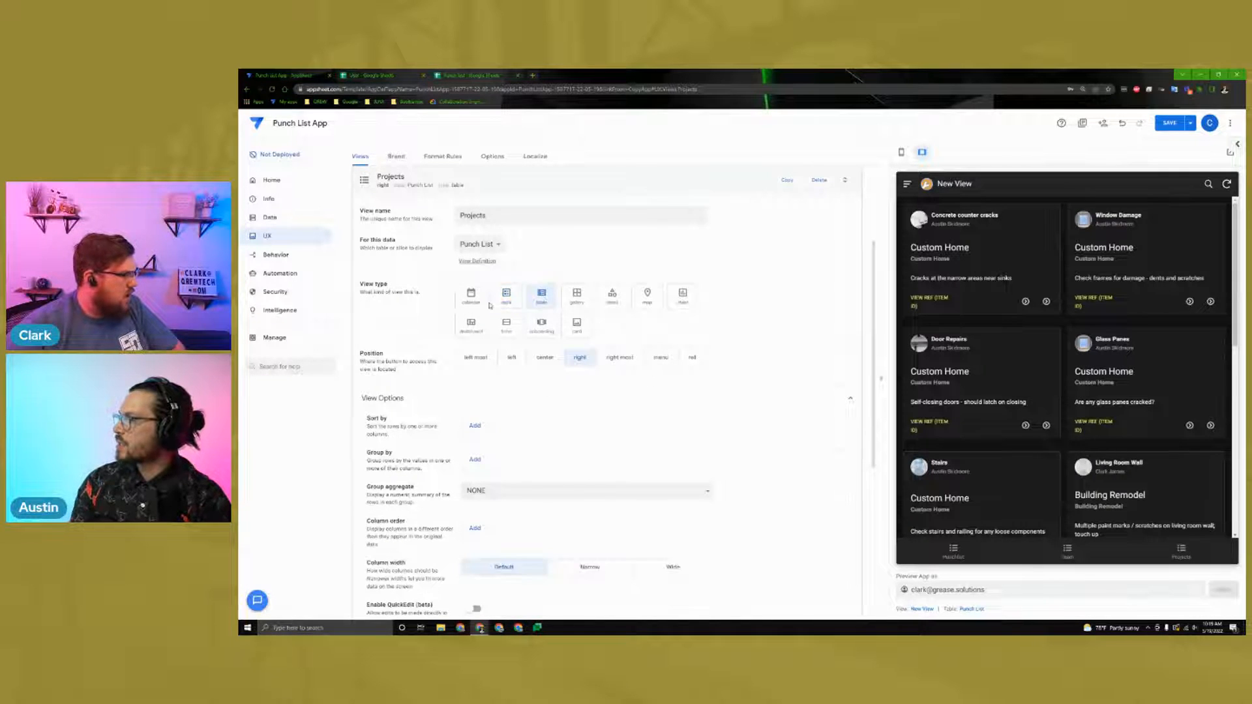
scroll(737, 421, "down", 3)
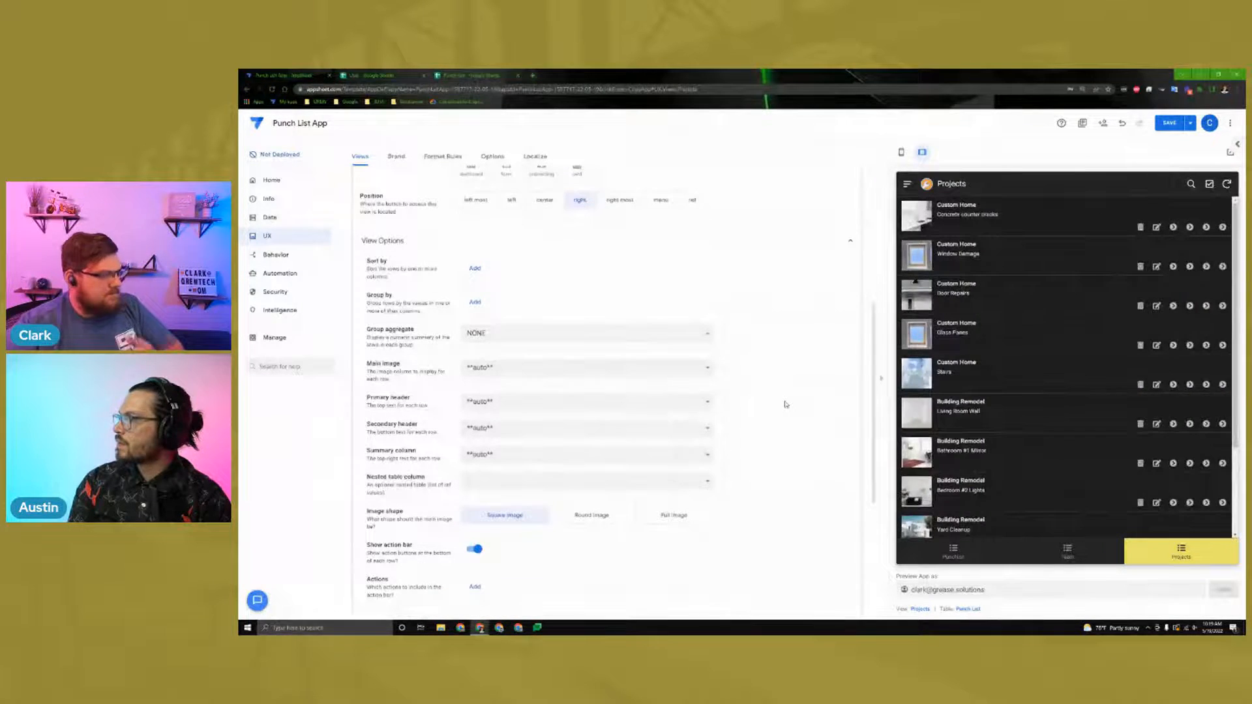
scroll(786, 404, "down", 2)
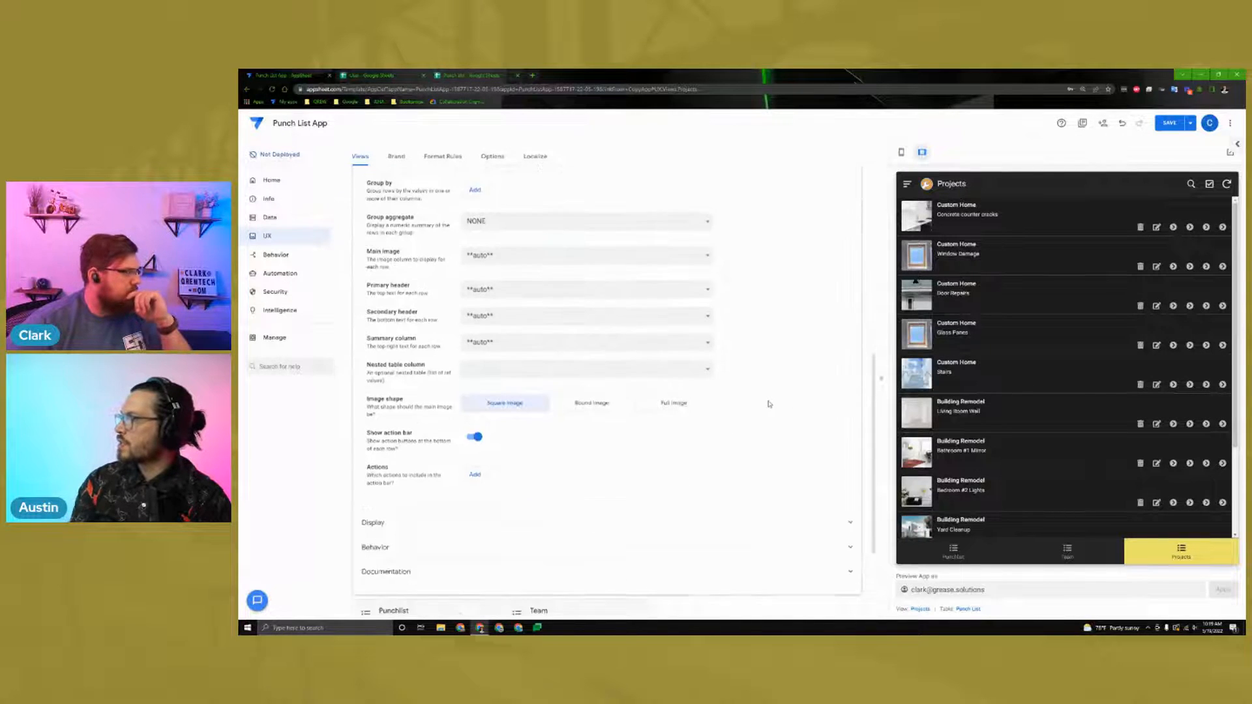
Step: Try the card view type with the list layout for the Projects view
scroll(769, 402, "up", 3)
left_click(577, 203)
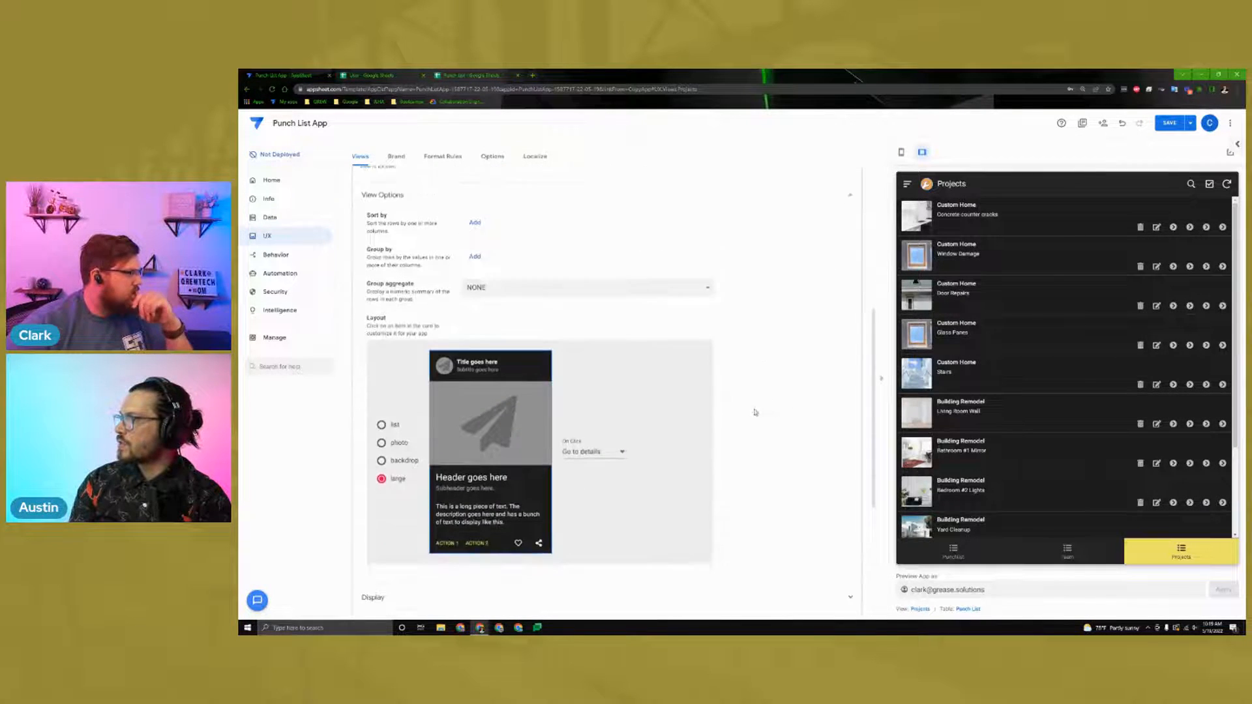
scroll(574, 341, "down", 1)
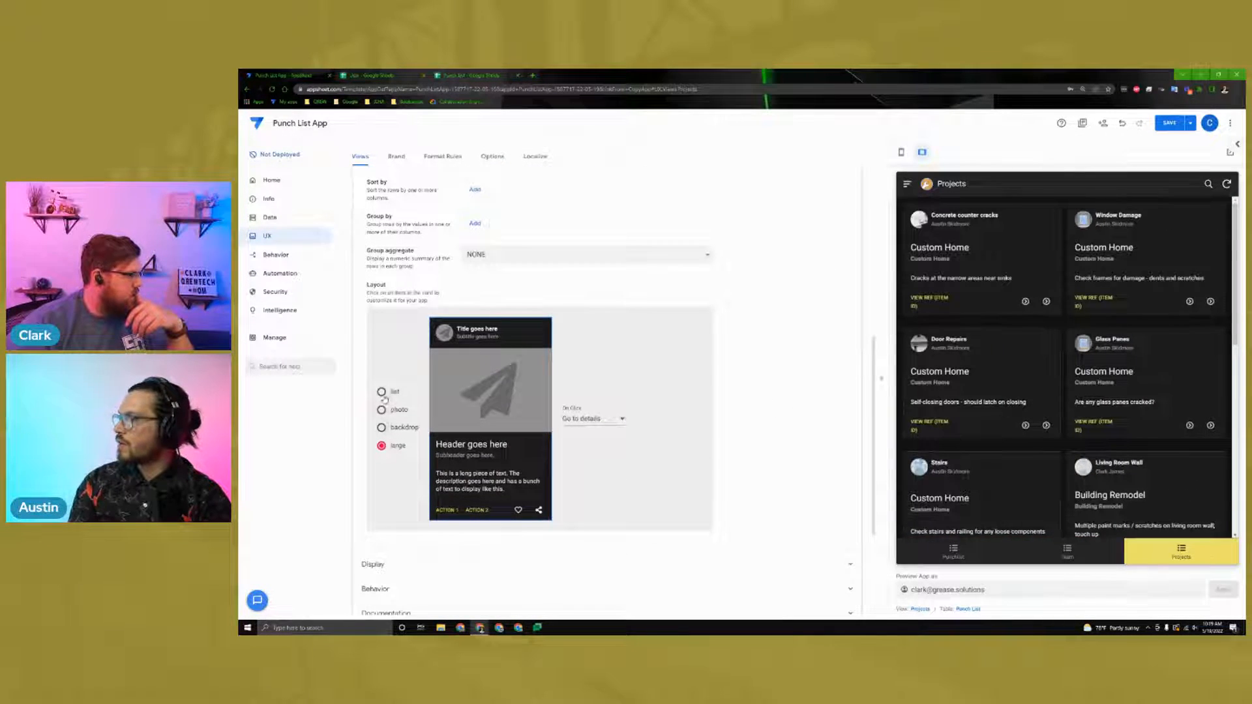
left_click(381, 391)
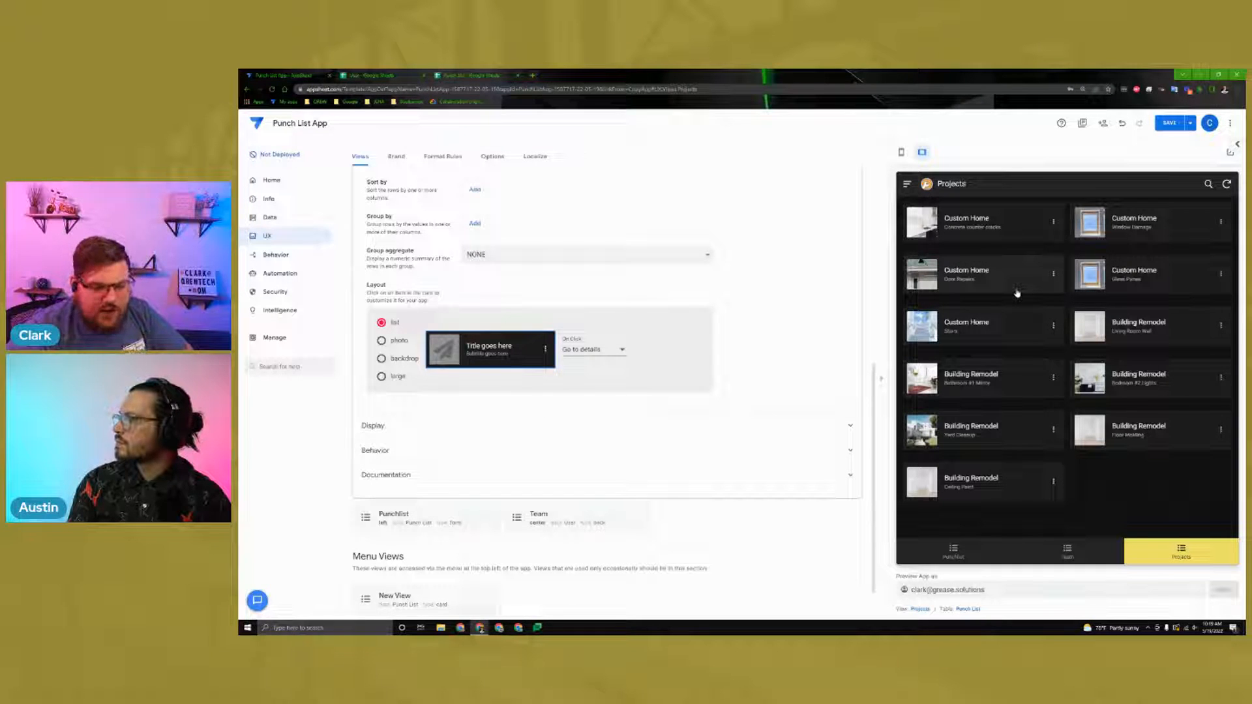
Step: Examine the action menus of the Door Repairs and Floor Molding cards in the Projects preview
left_click(1054, 279)
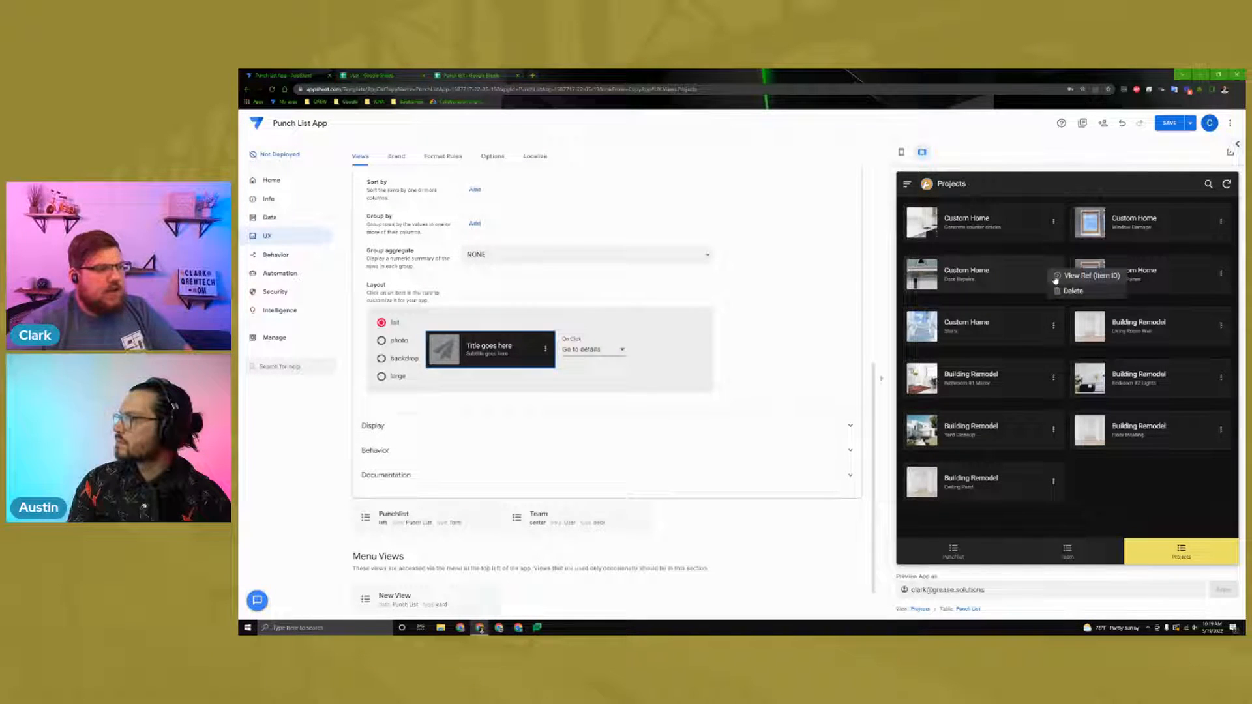
scroll(881, 290, "up", 6)
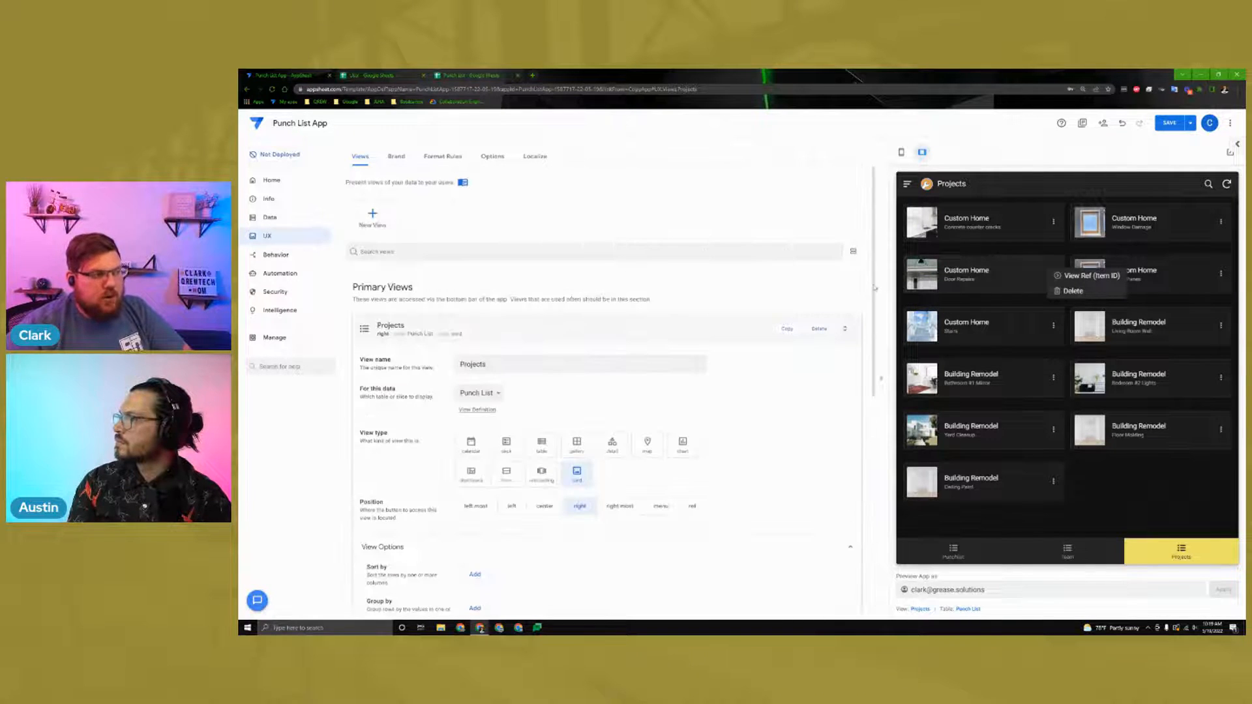
scroll(876, 287, "down", 3)
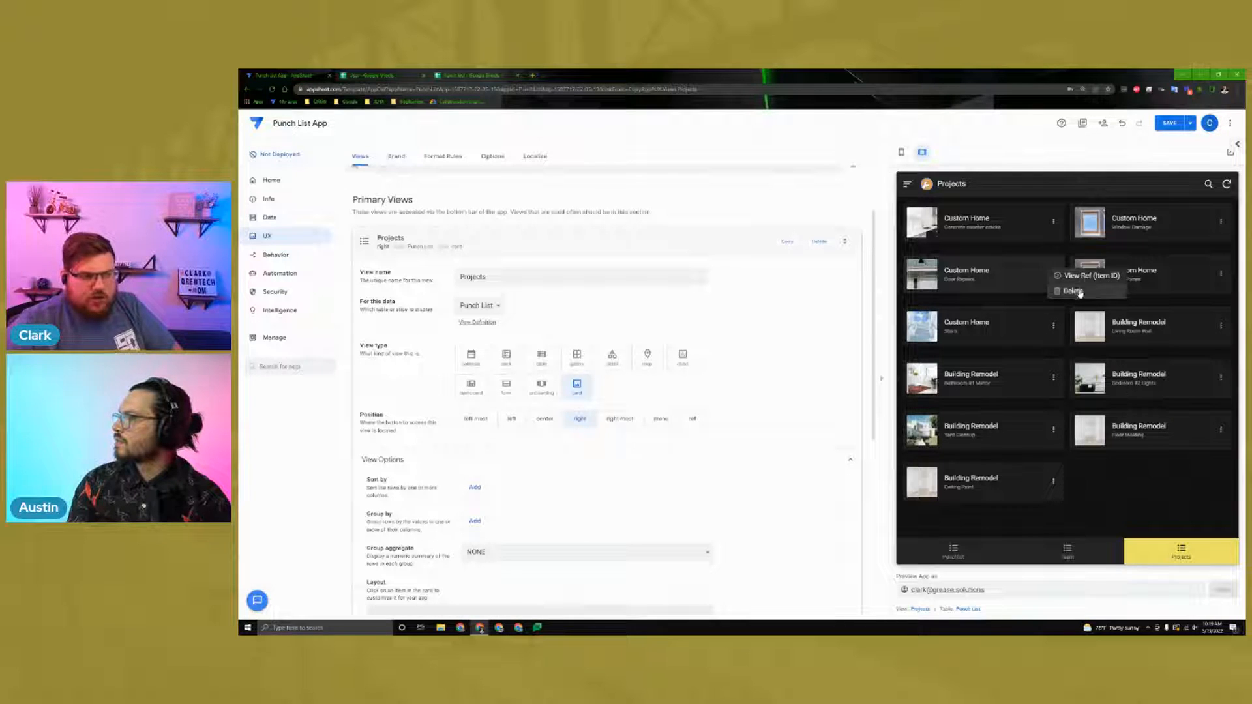
left_click(1134, 496)
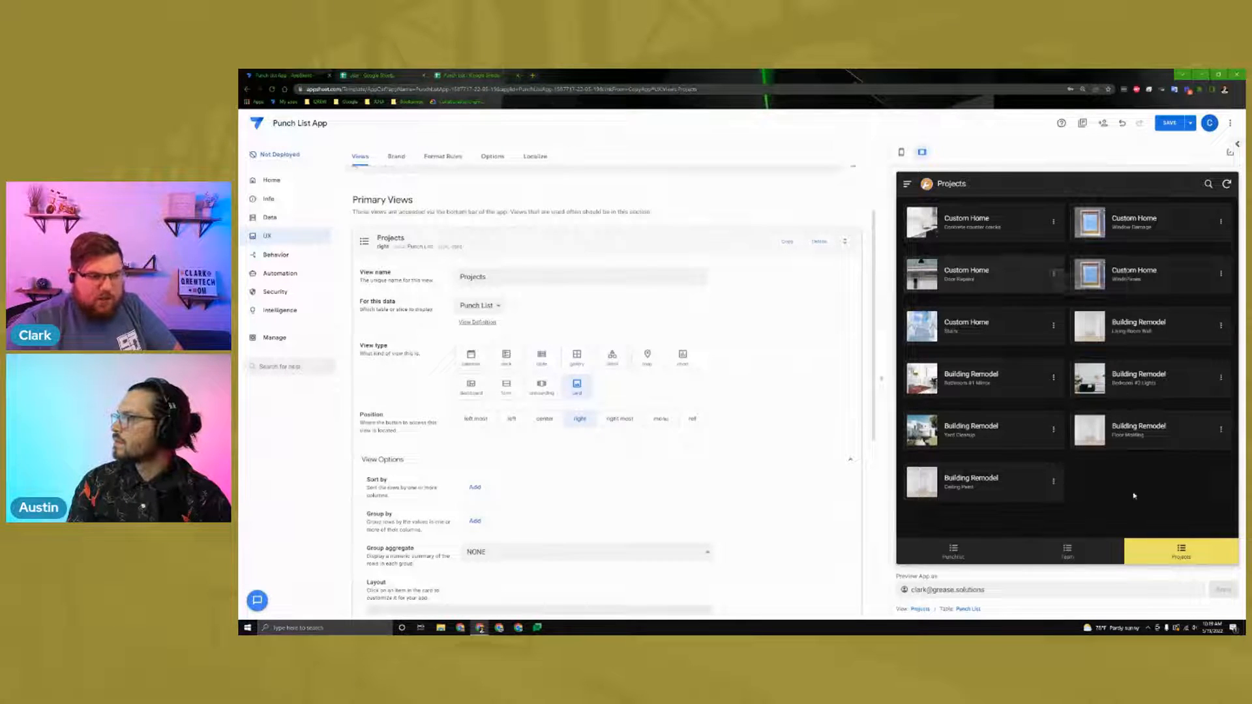
left_click(1052, 276)
left_click(1138, 509)
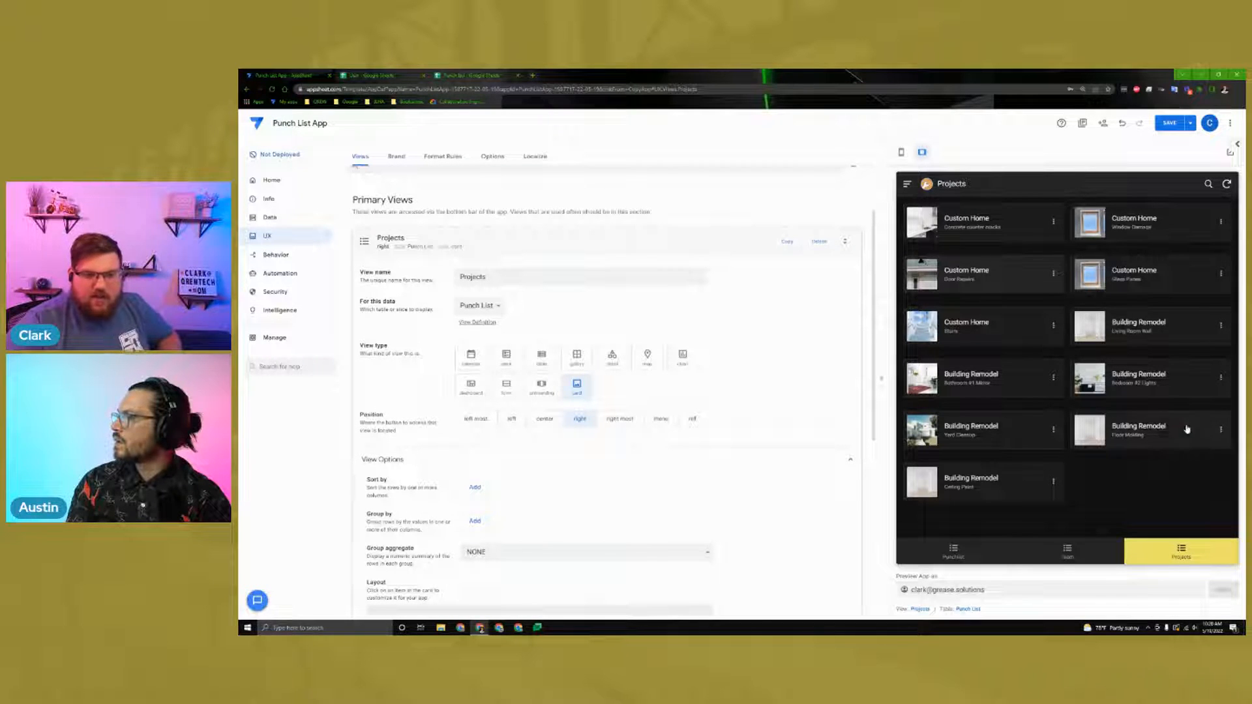
left_click(1221, 434)
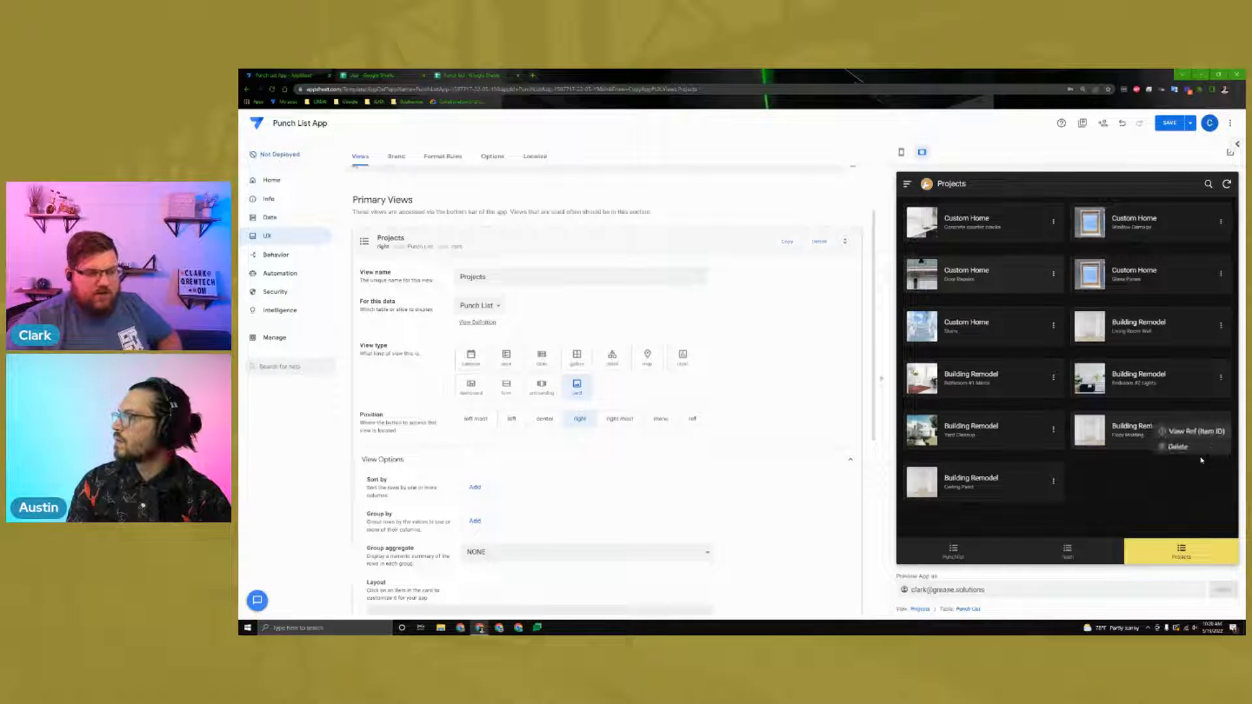
left_click(1122, 498)
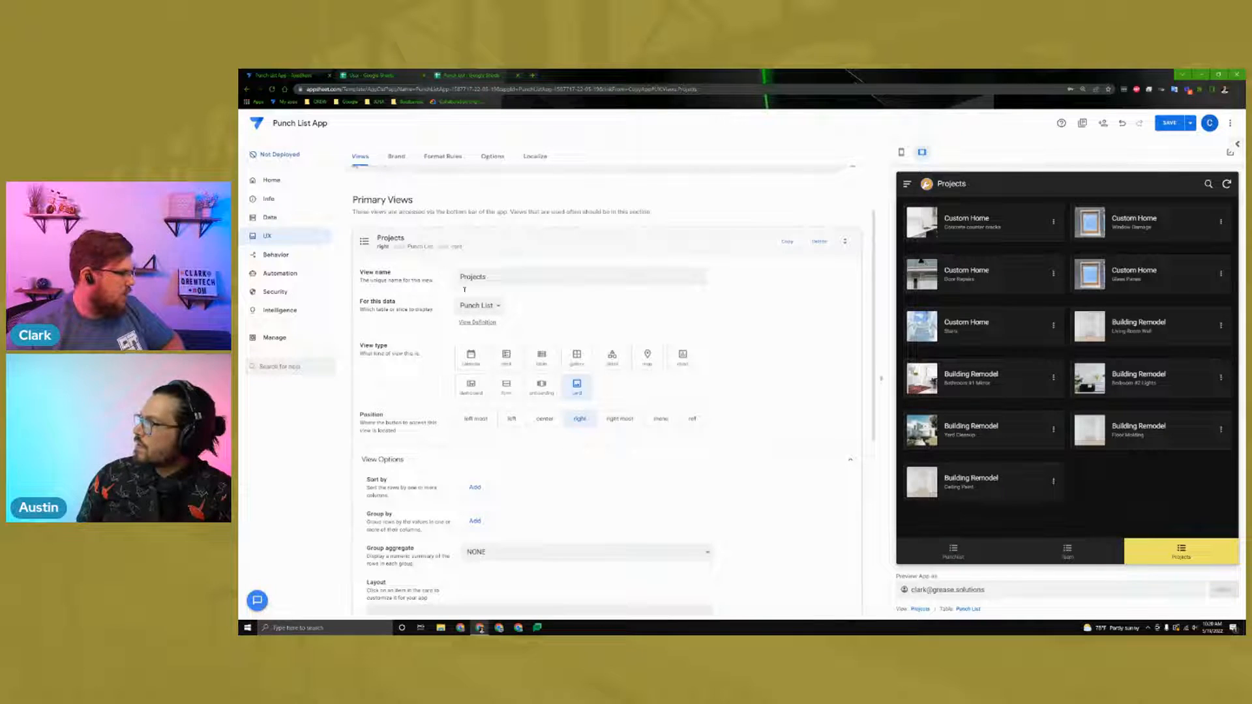
Step: Set the Projects view to a deck that displays the Project table, and save the app
left_click(505, 364)
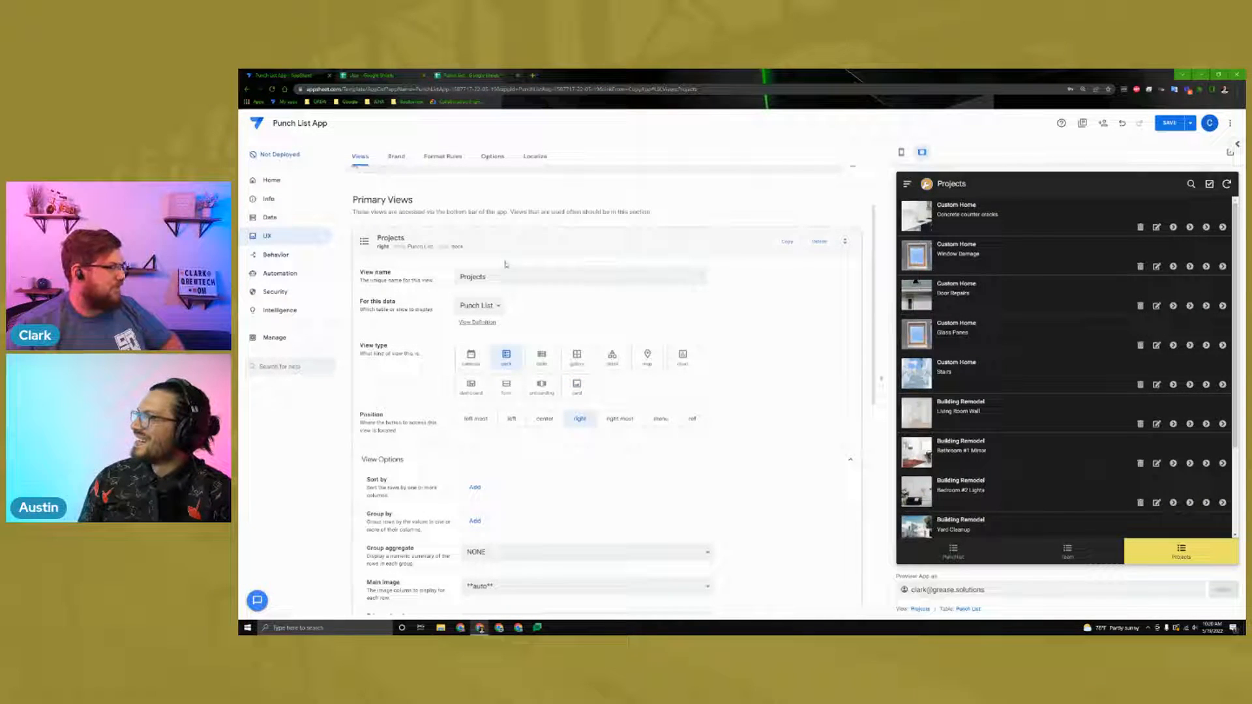
left_click(360, 157)
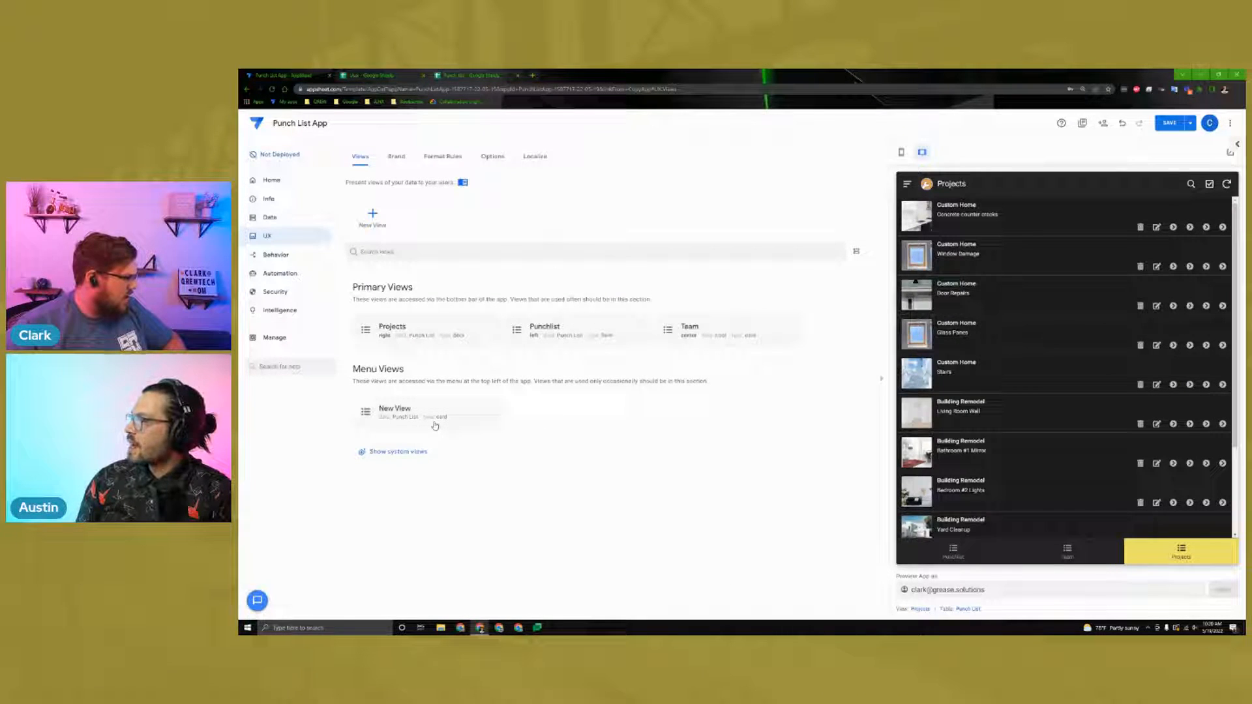
left_click(392, 329)
left_click(478, 244)
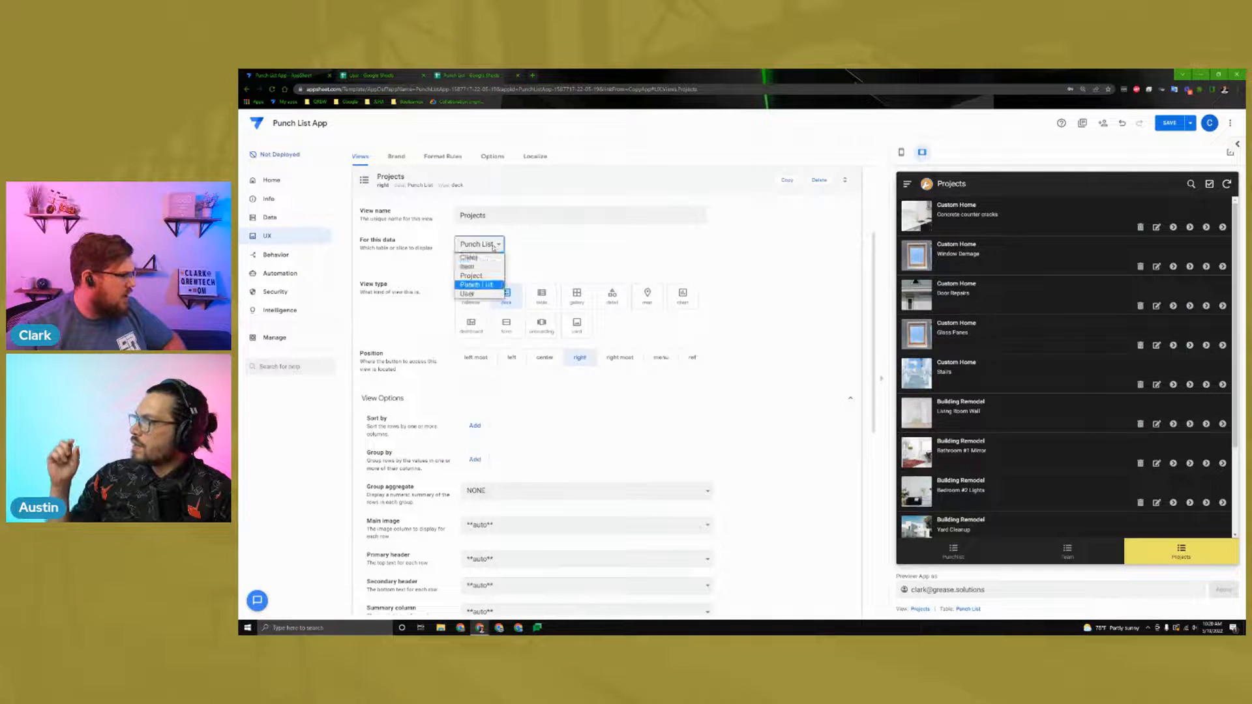
left_click(494, 277)
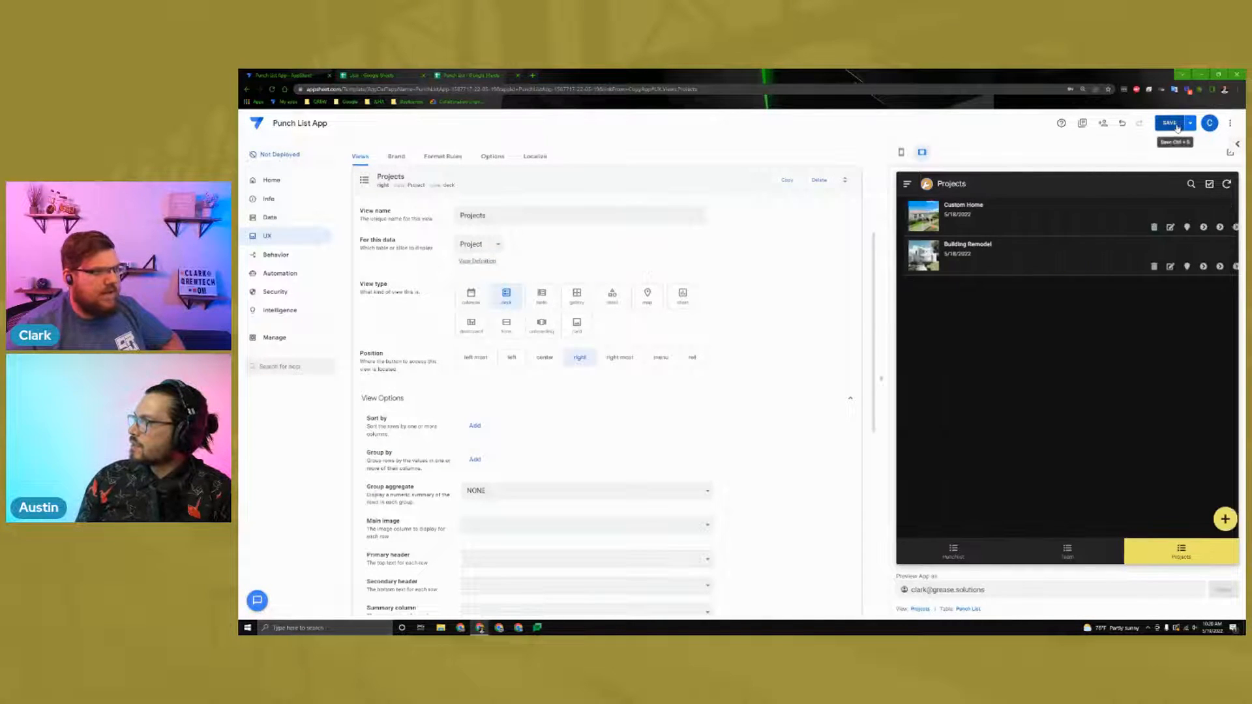
left_click(1171, 124)
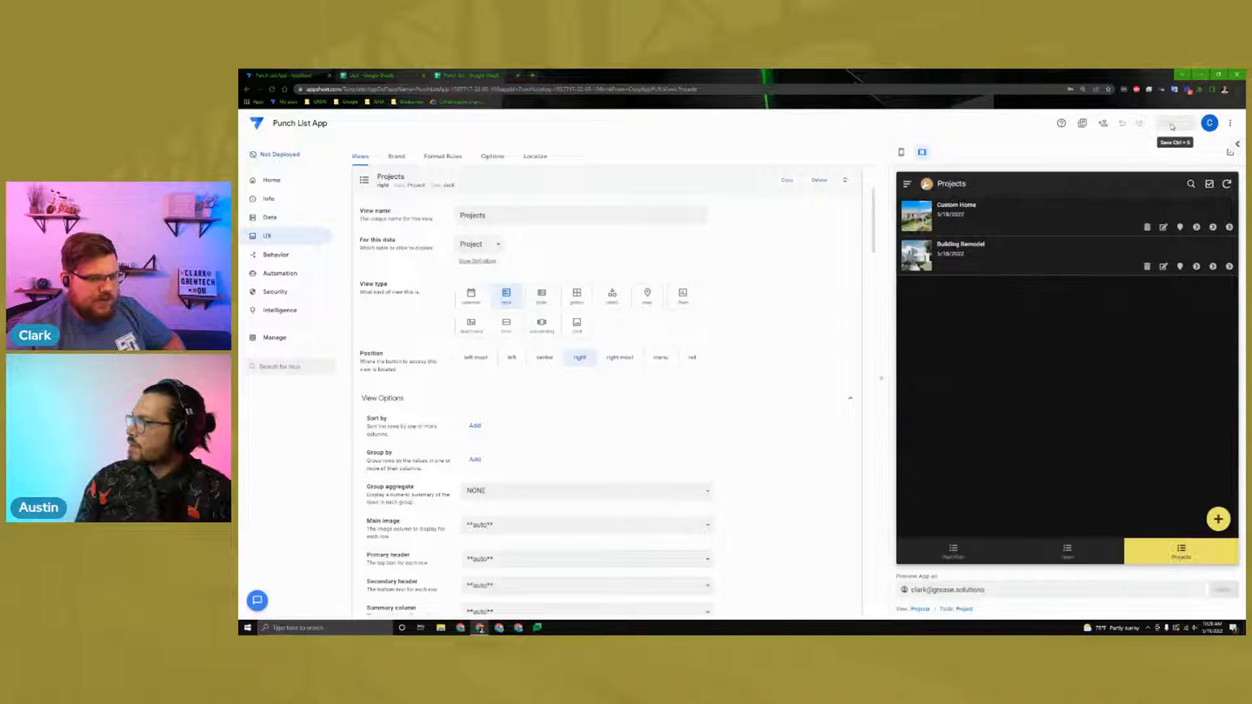
Step: Look over the settings of the Punchlist and Team views and close them
left_click(504, 186)
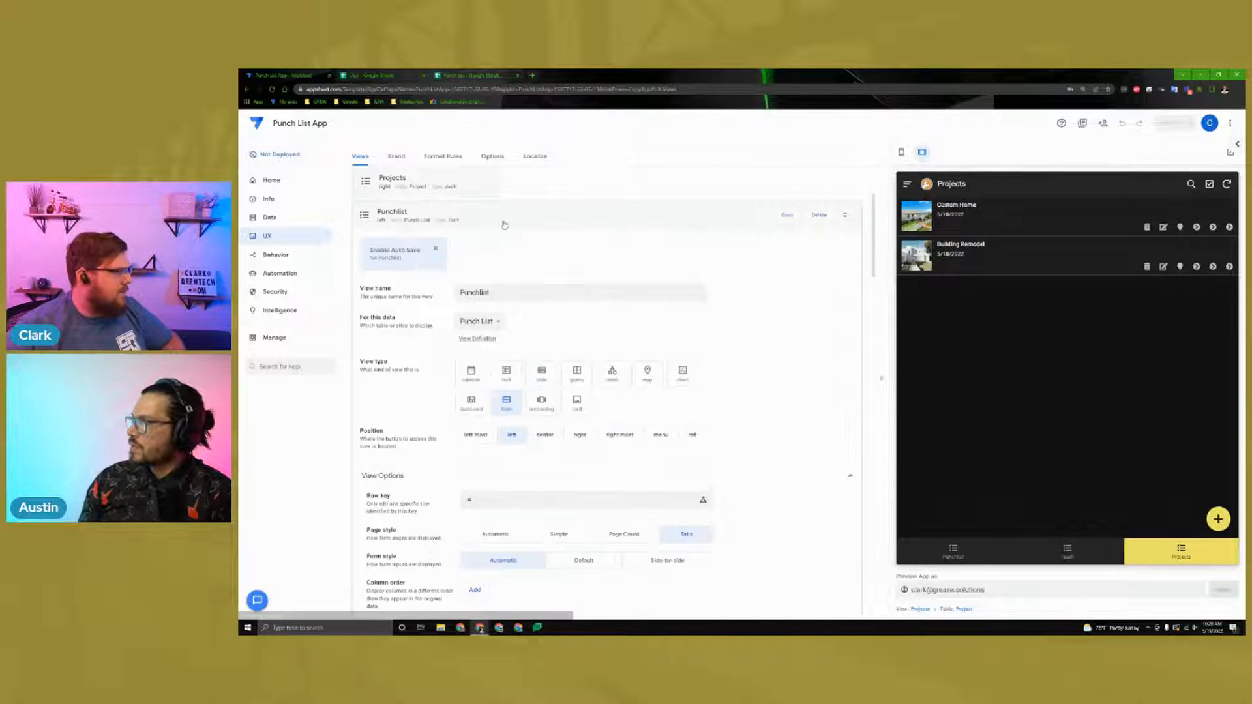
left_click(536, 216)
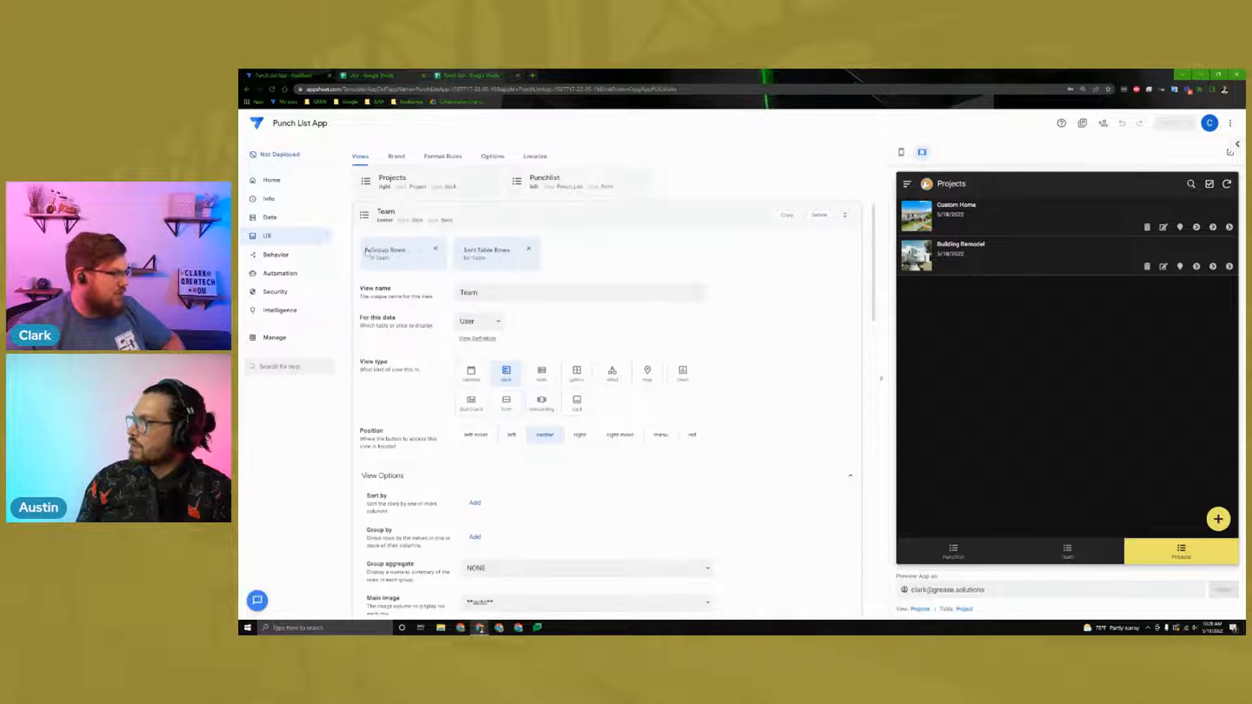
left_click(520, 224)
Step: Go to the app's behavior settings and create ten new actions with default settings for the Punch List table
left_click(277, 255)
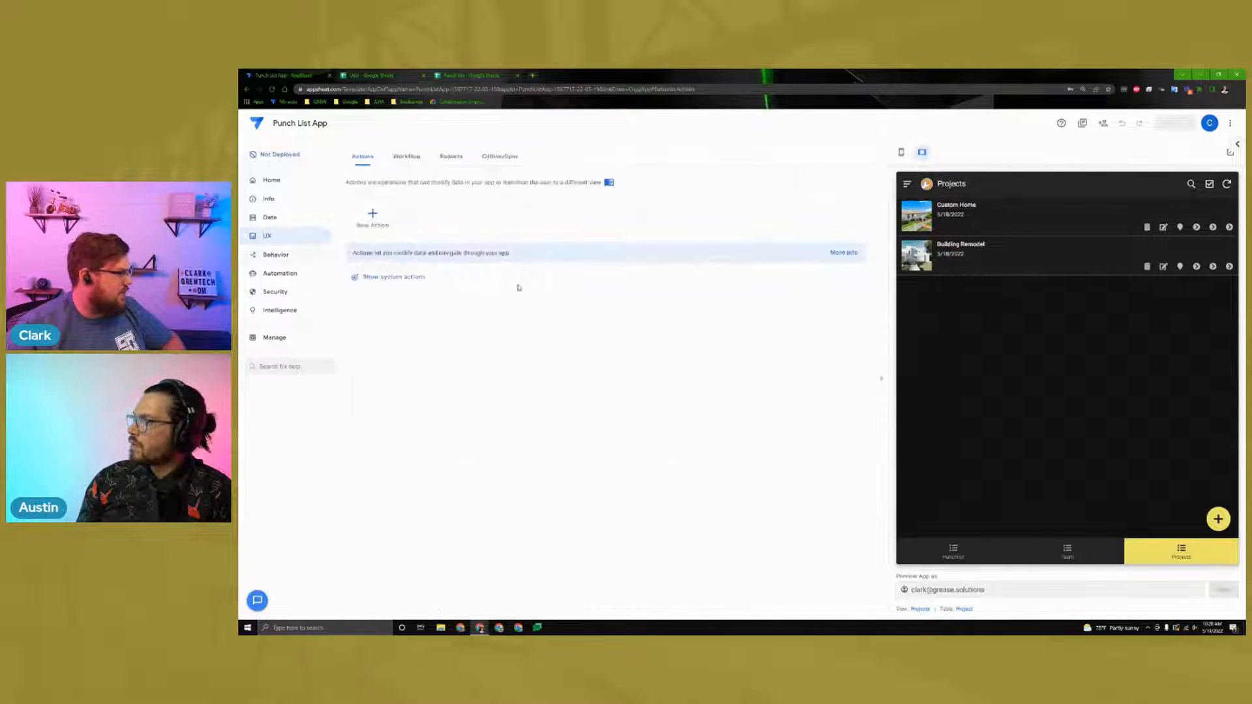
left_click(376, 212)
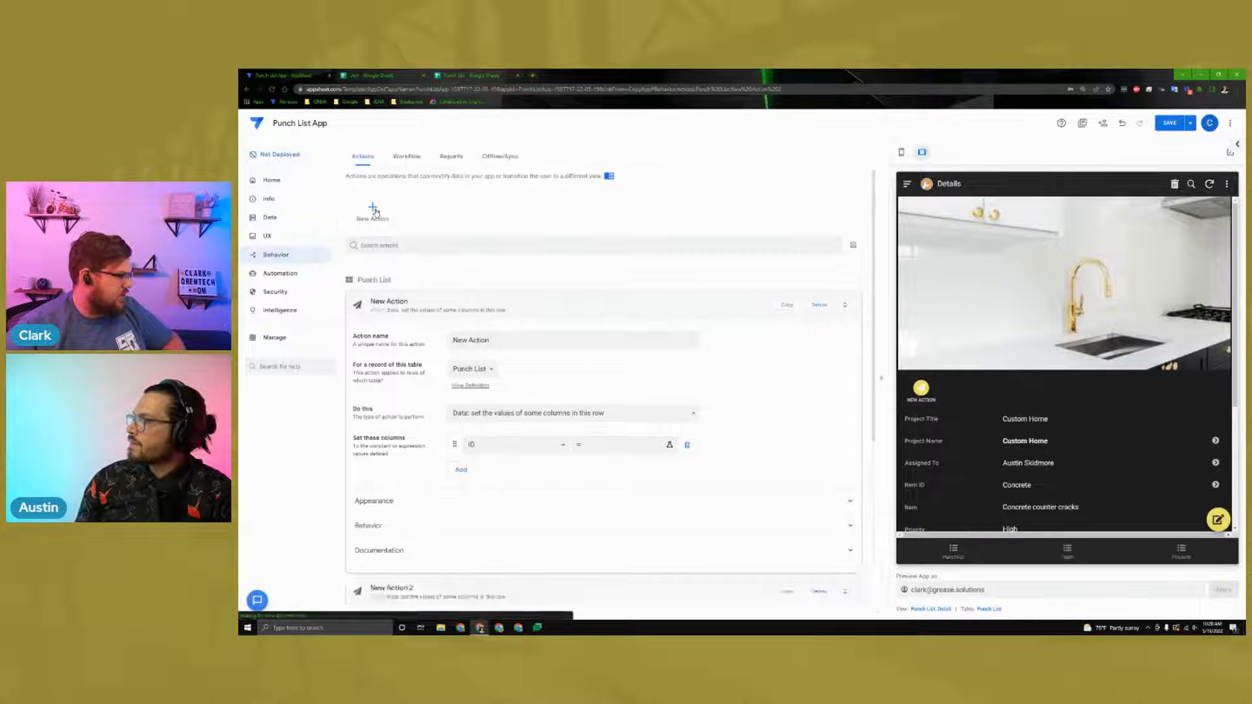
double_click(376, 213)
scroll(374, 204, "up", 5)
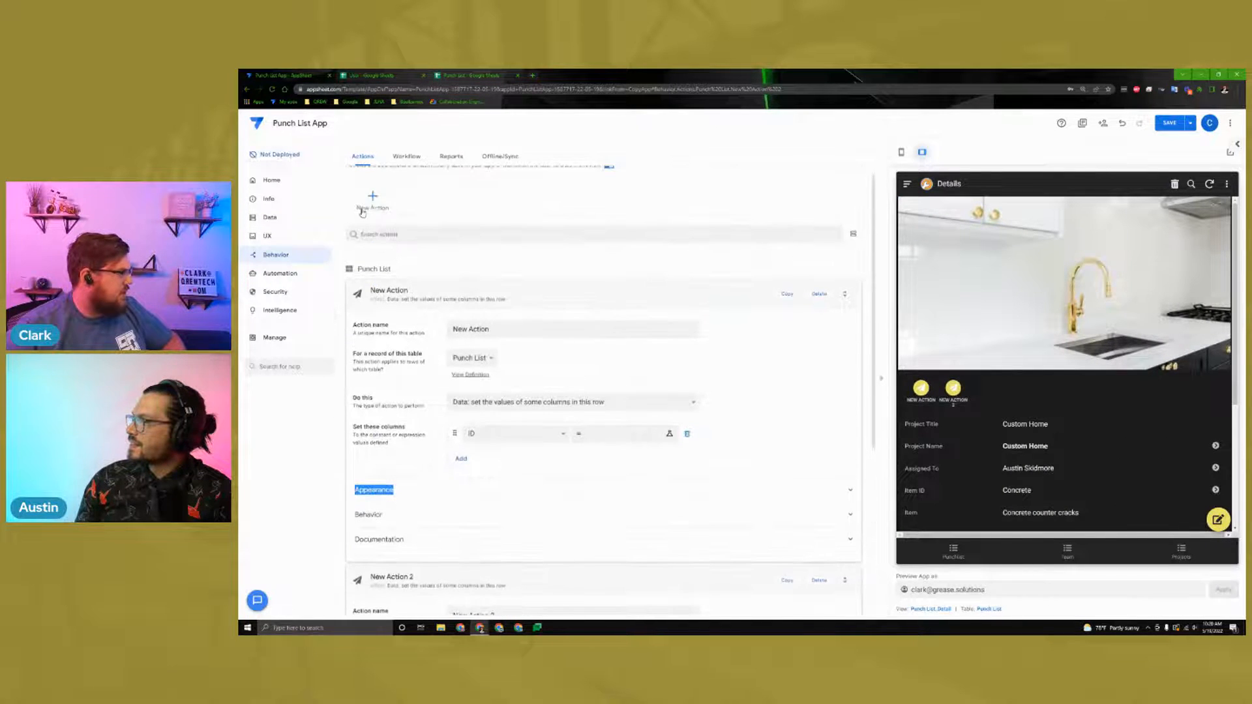
left_click(363, 212)
scroll(382, 249, "up", 10)
left_click(373, 217)
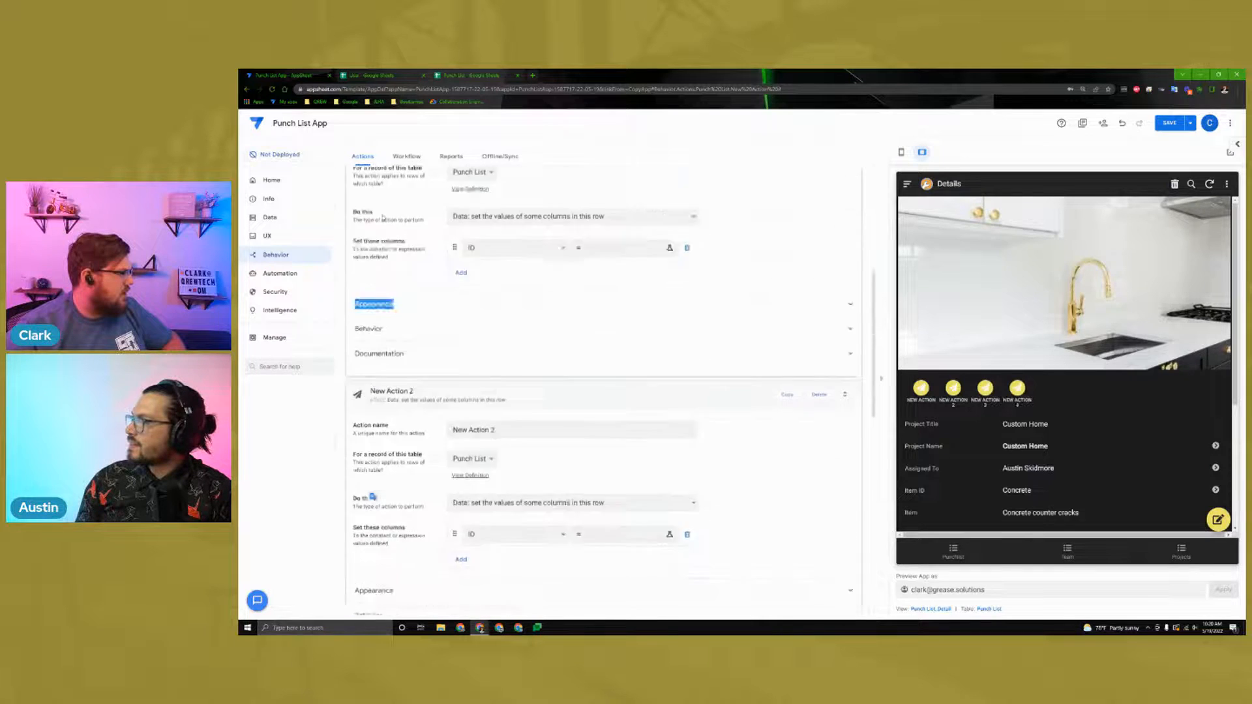
left_click(373, 215)
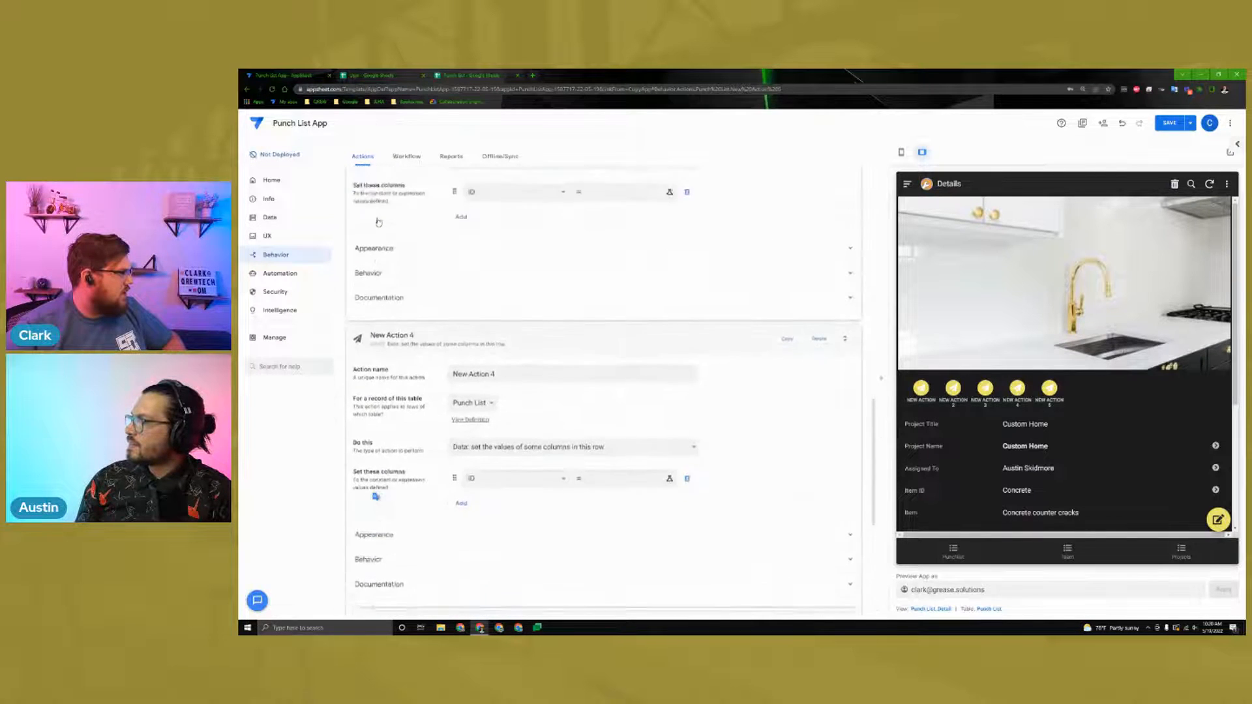
scroll(390, 205, "up", 10)
left_click(373, 219)
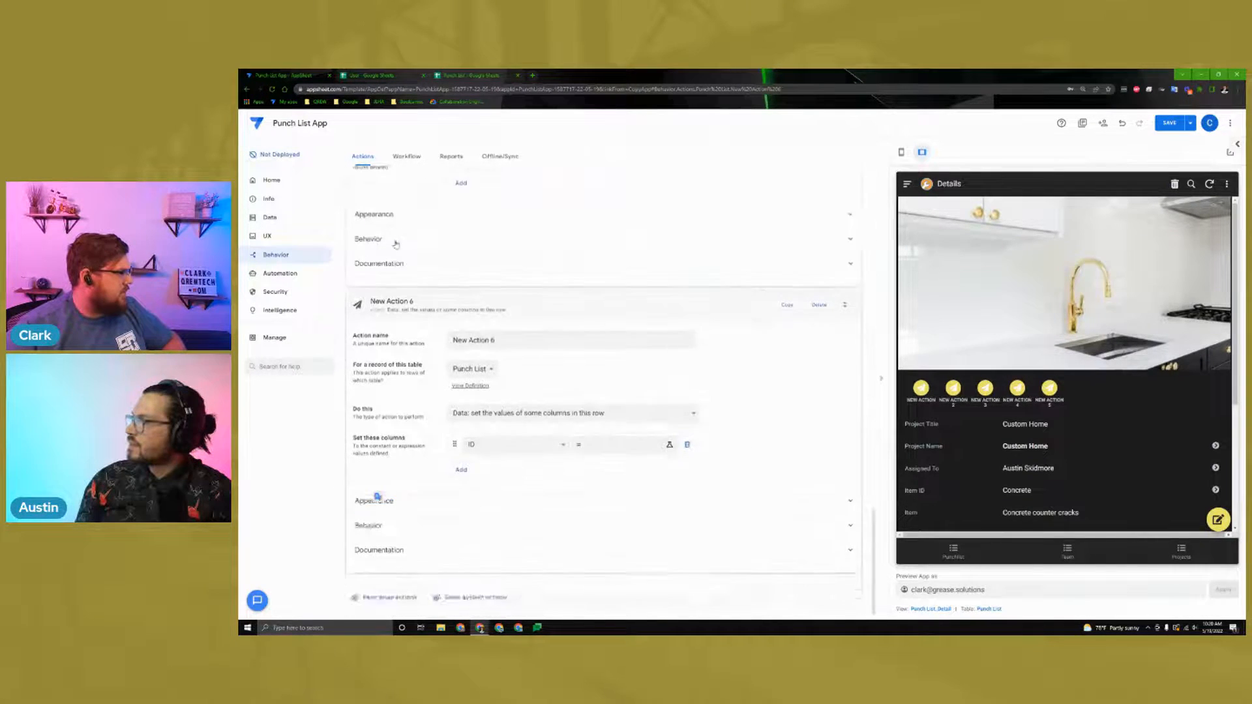
scroll(411, 290, "up", 10)
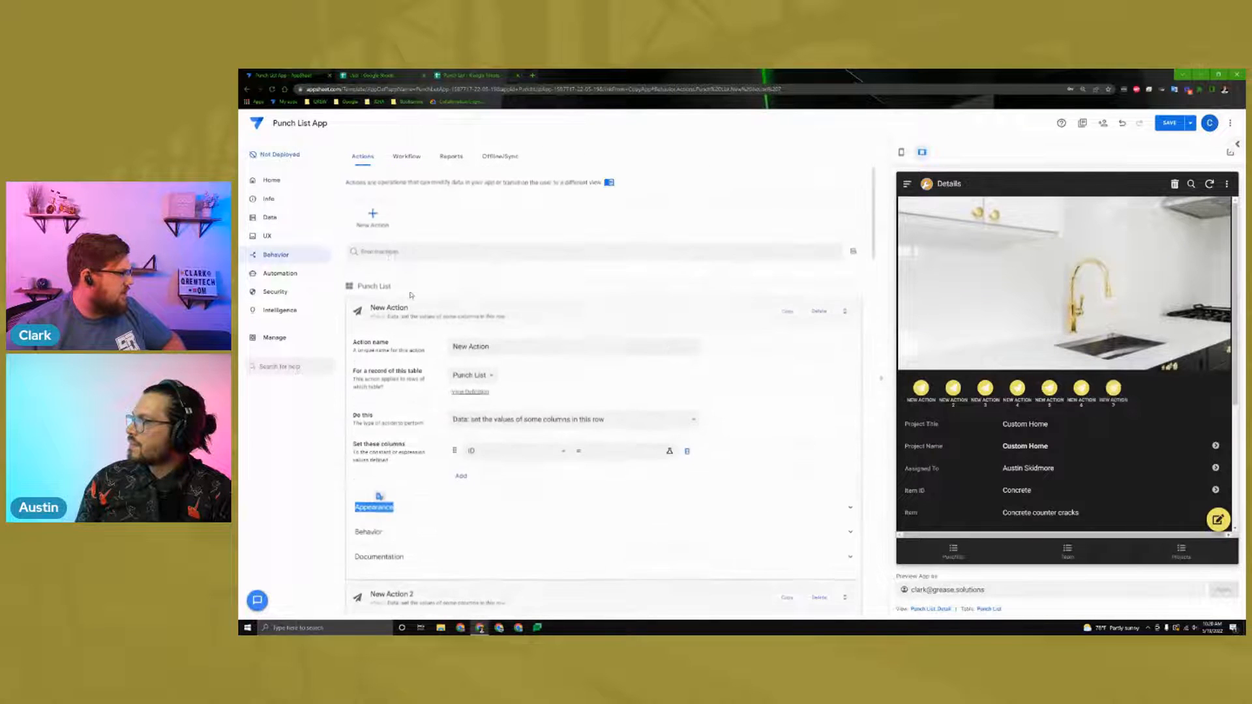
left_click(383, 221)
scroll(391, 238, "up", 10)
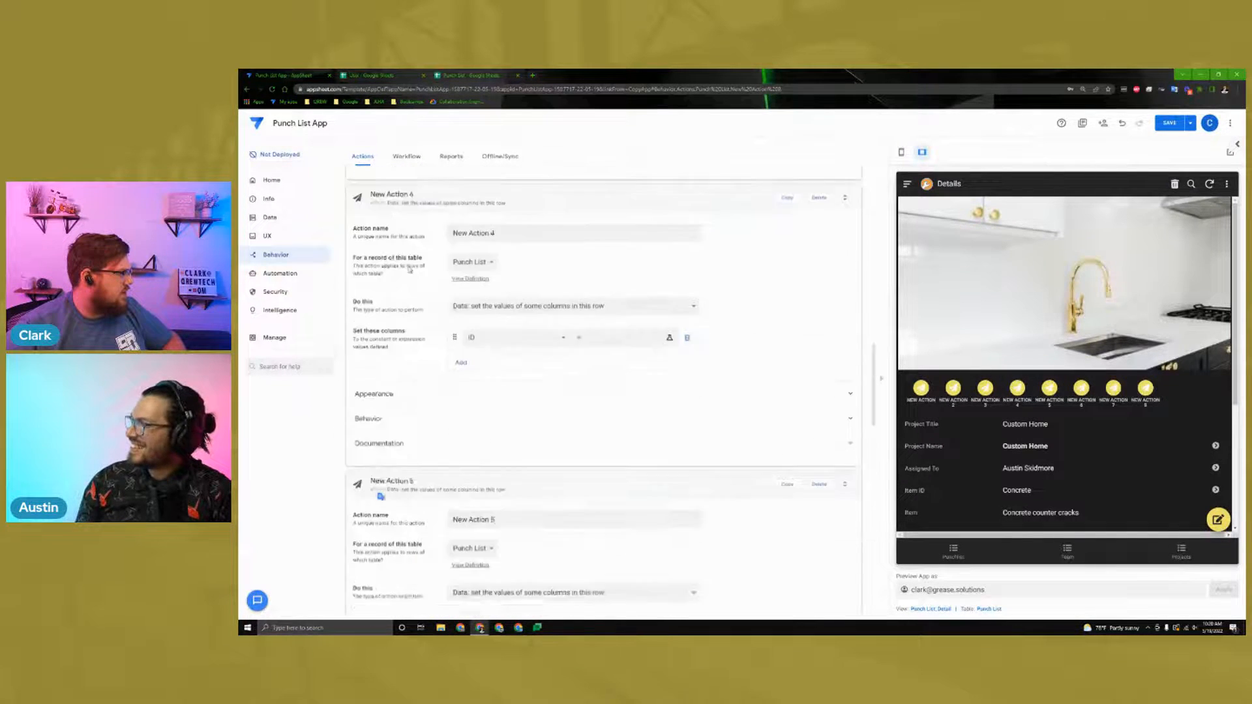
left_click(385, 225)
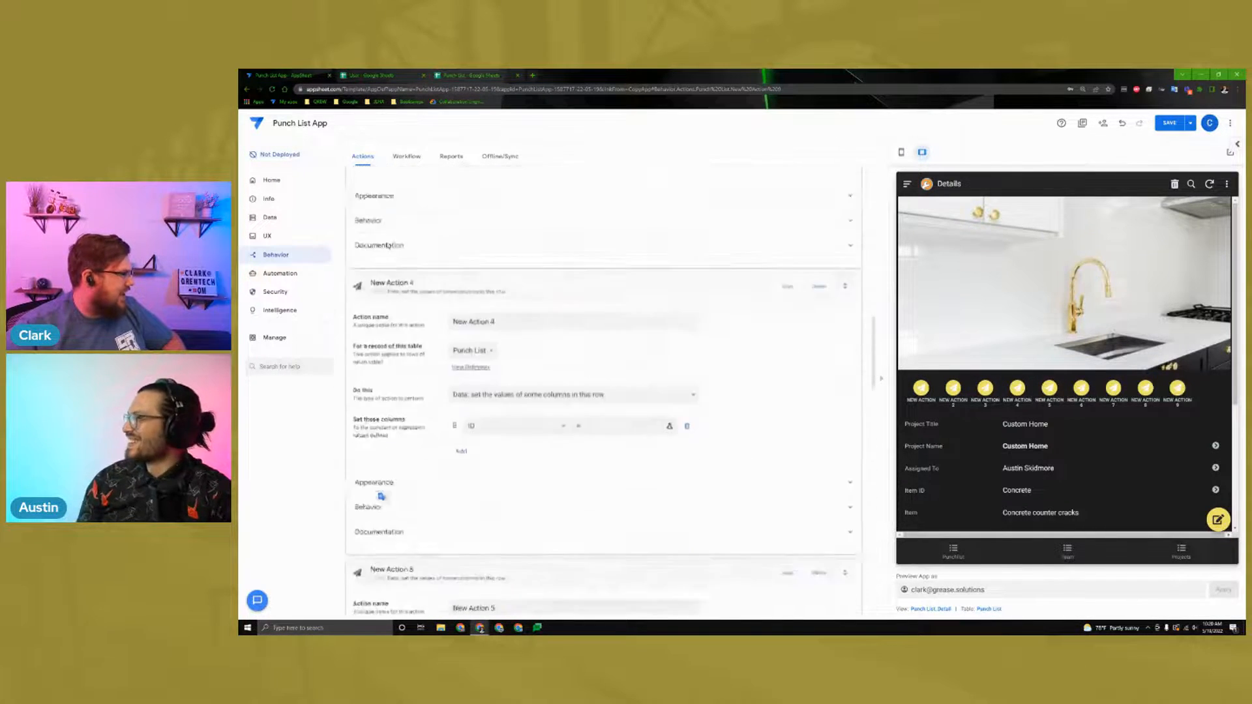
scroll(387, 245, "up", 10)
left_click(385, 225)
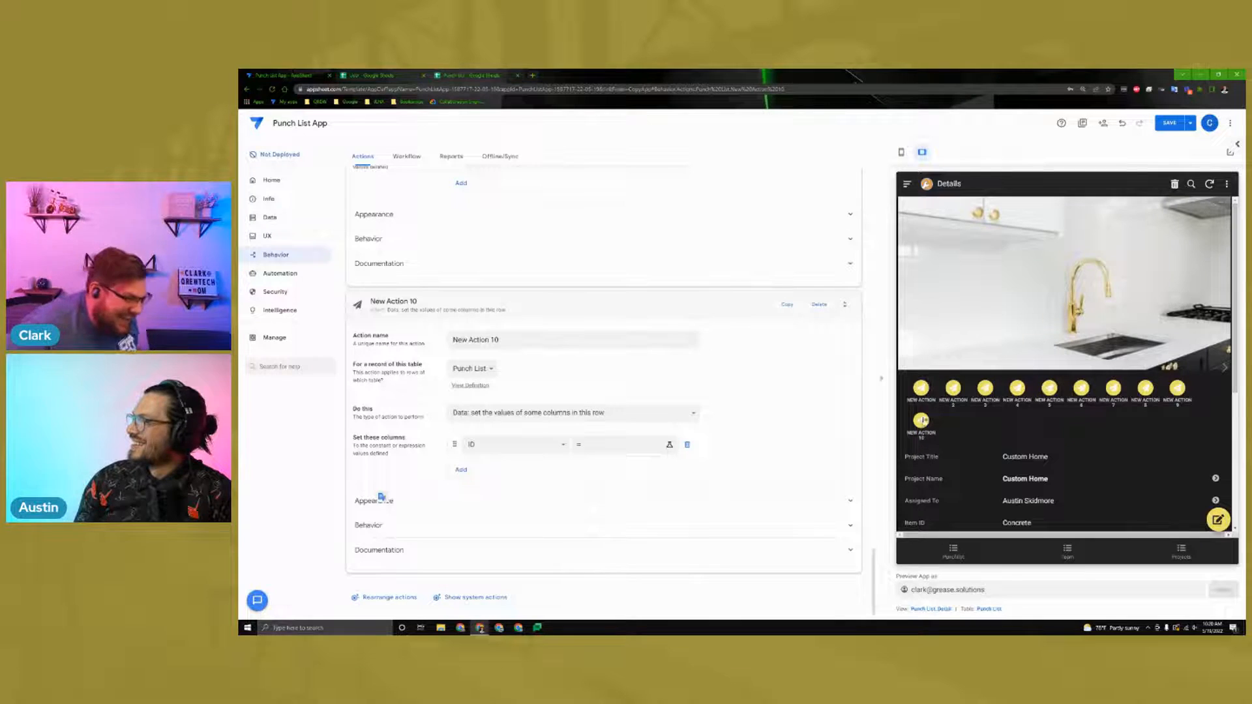
Step: Try the gallery and detail view types for the Punch List's New View and set it back to card
left_click(267, 236)
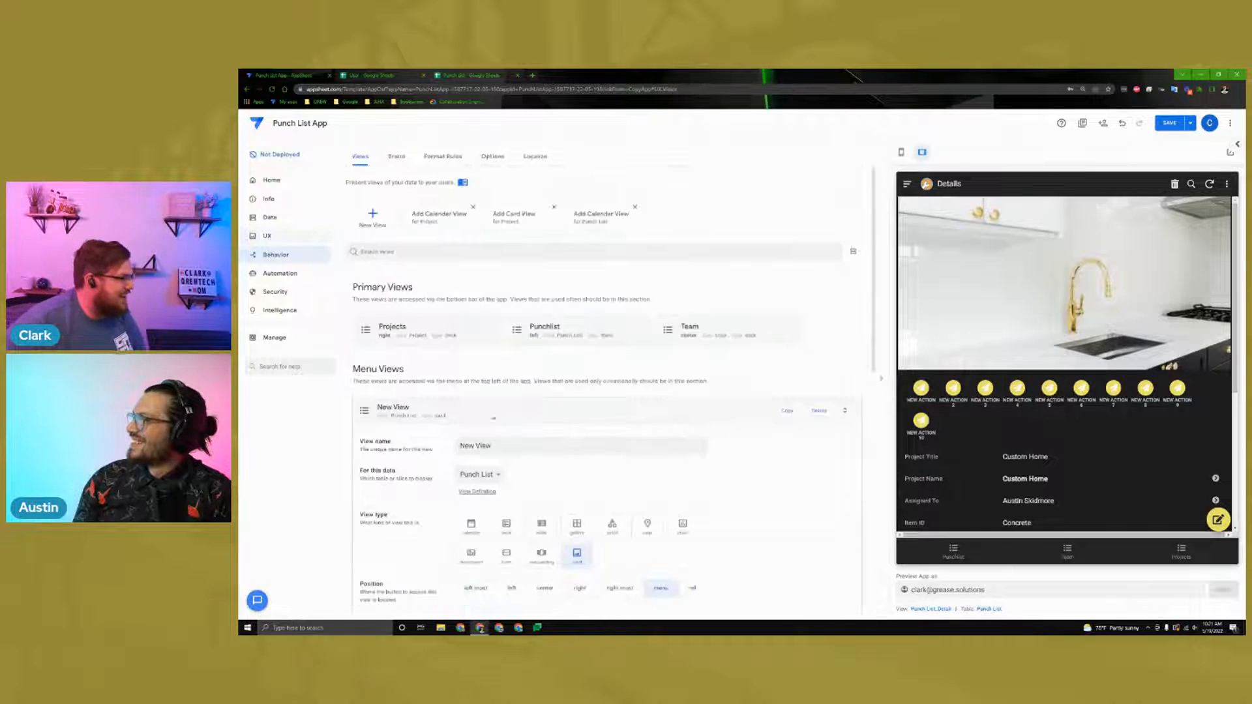
scroll(566, 277, "down", 2)
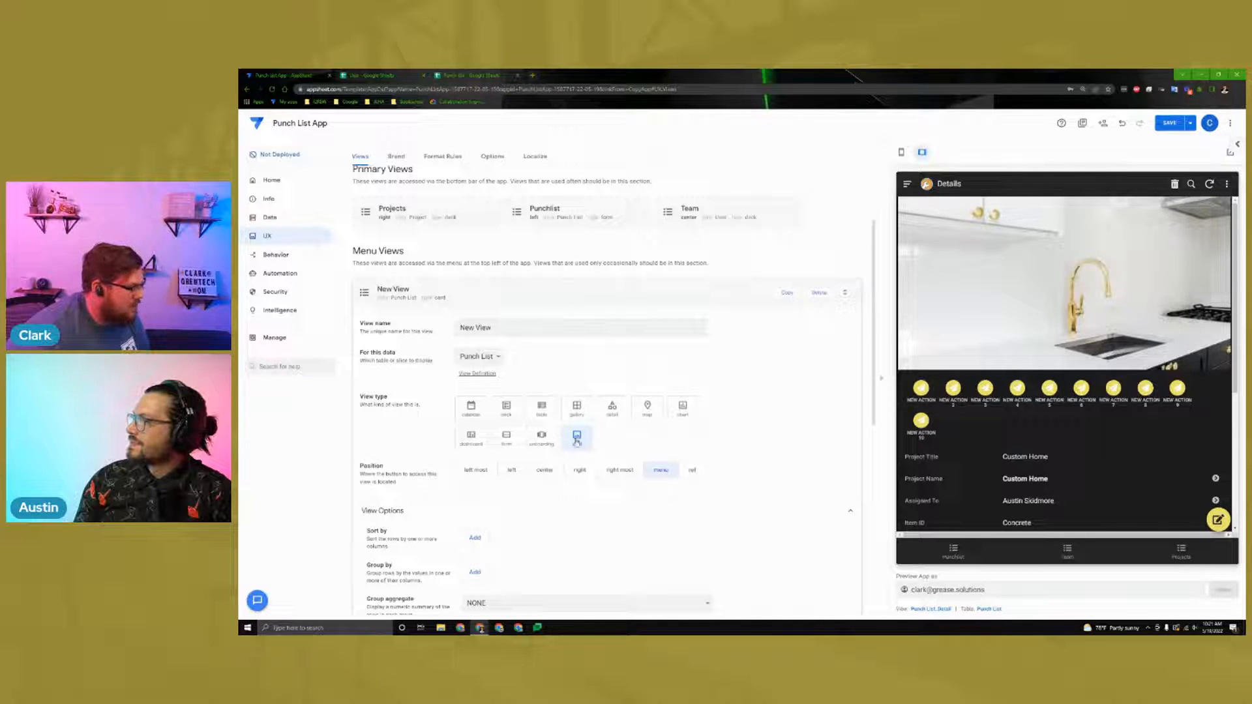
scroll(813, 439, "down", 3)
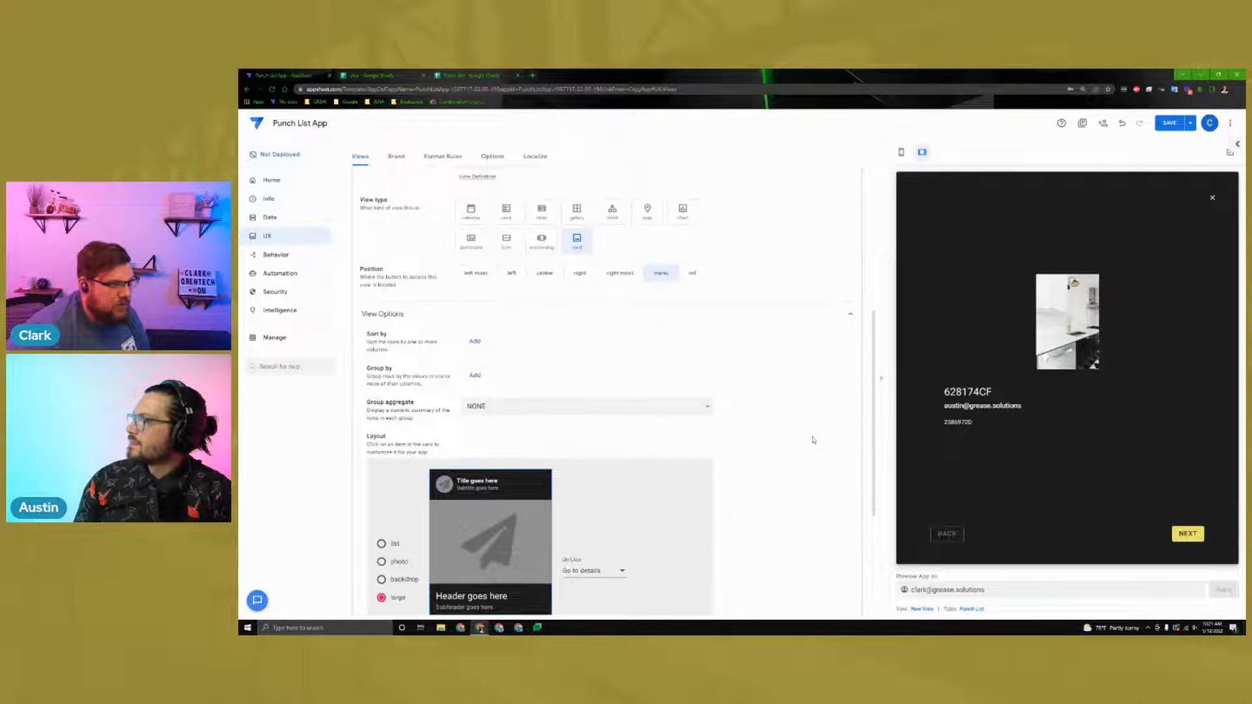
left_click(567, 217)
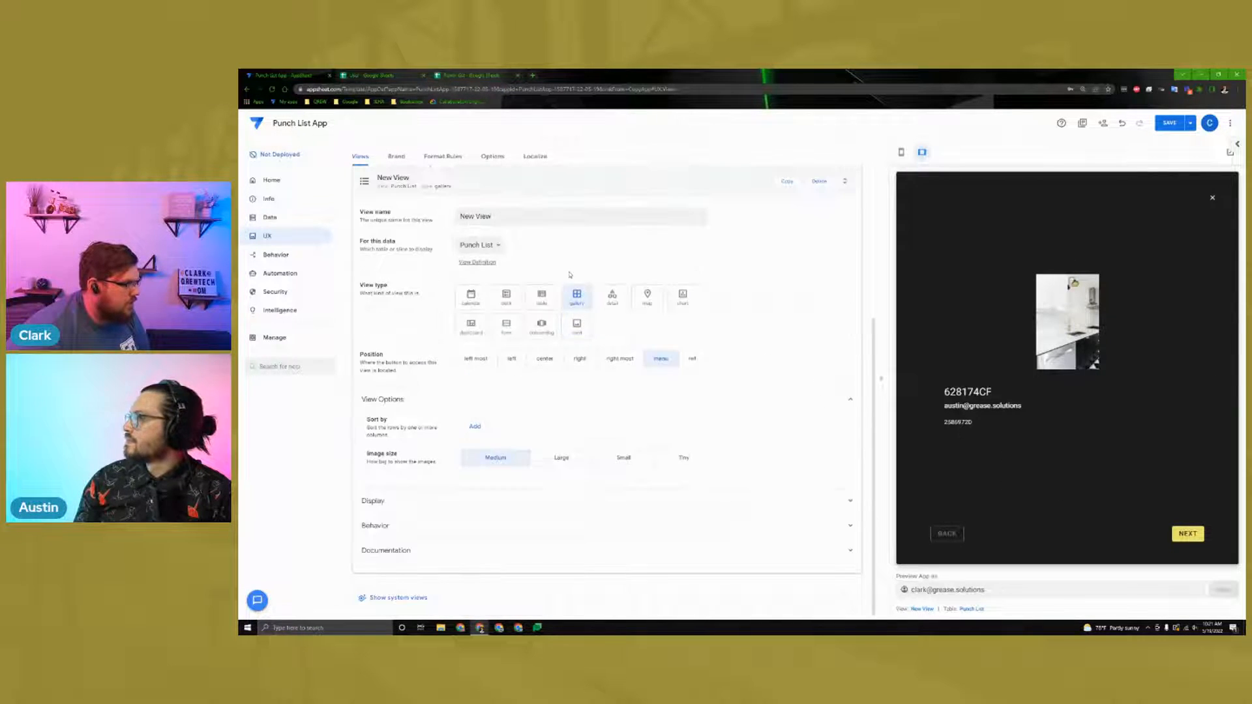
left_click(616, 300)
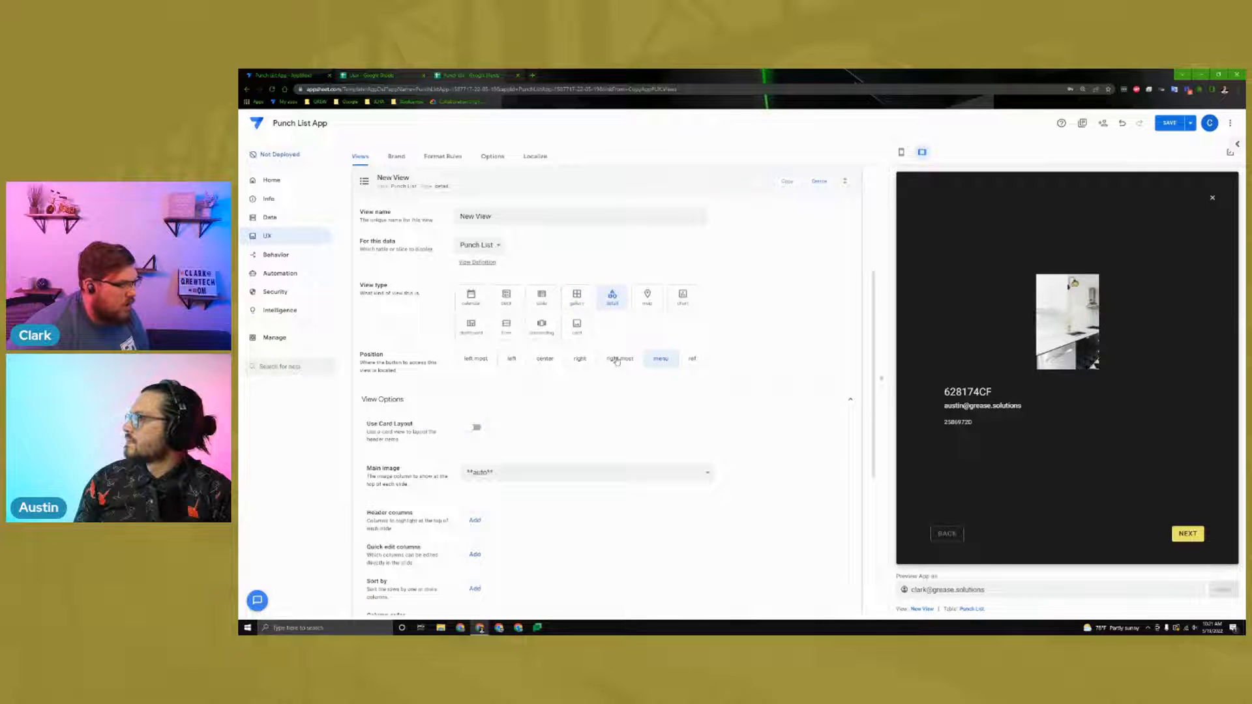
left_click(577, 326)
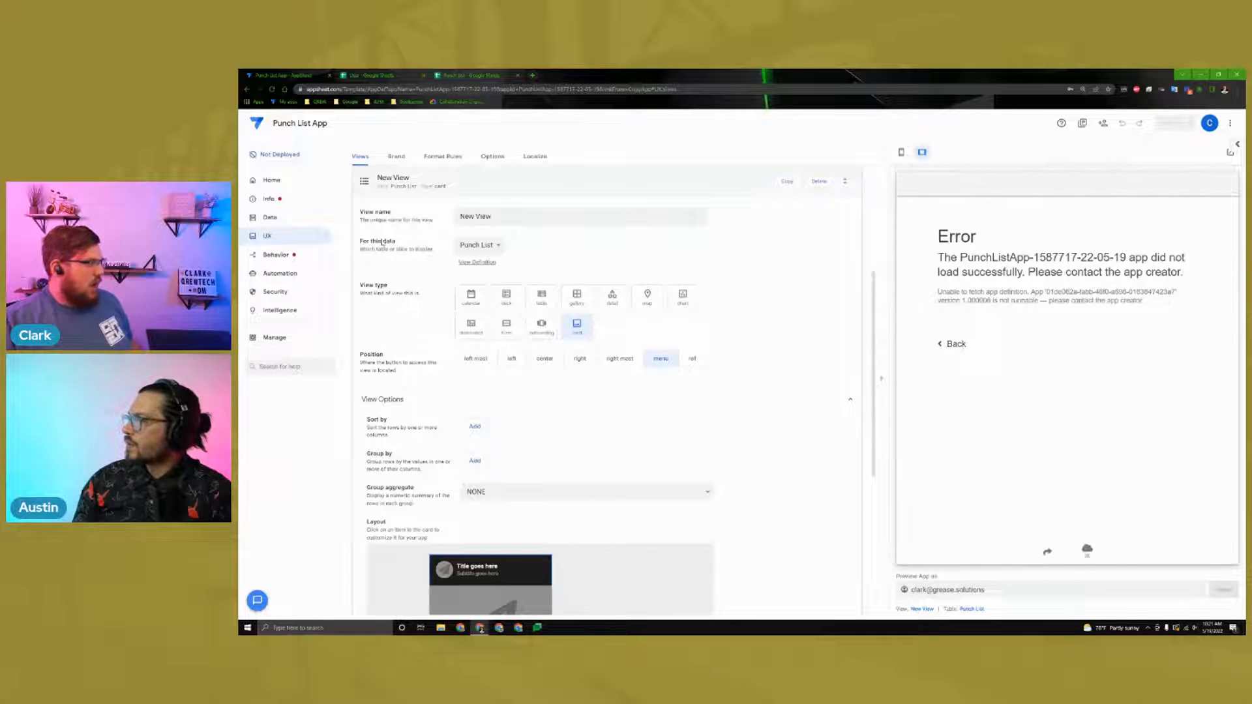
Step: Set the Punch List table's New Action to delete the current row
left_click(287, 254)
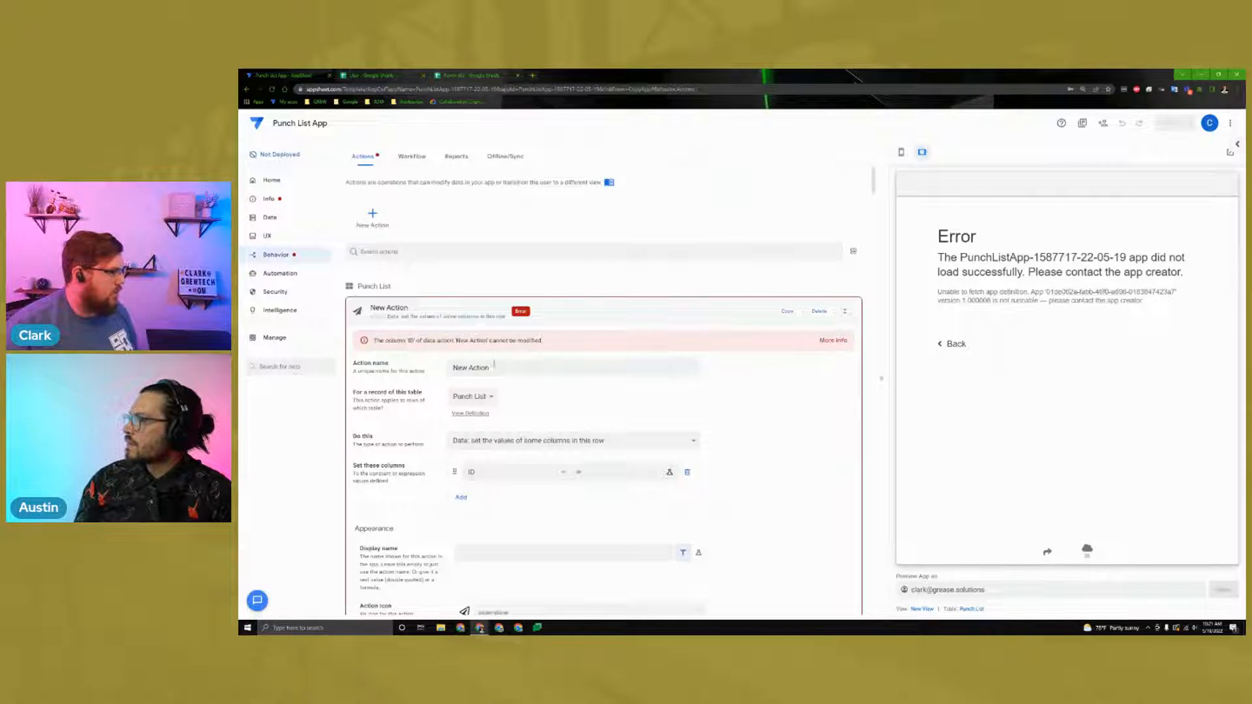
scroll(737, 446, "down", 2)
left_click(568, 284)
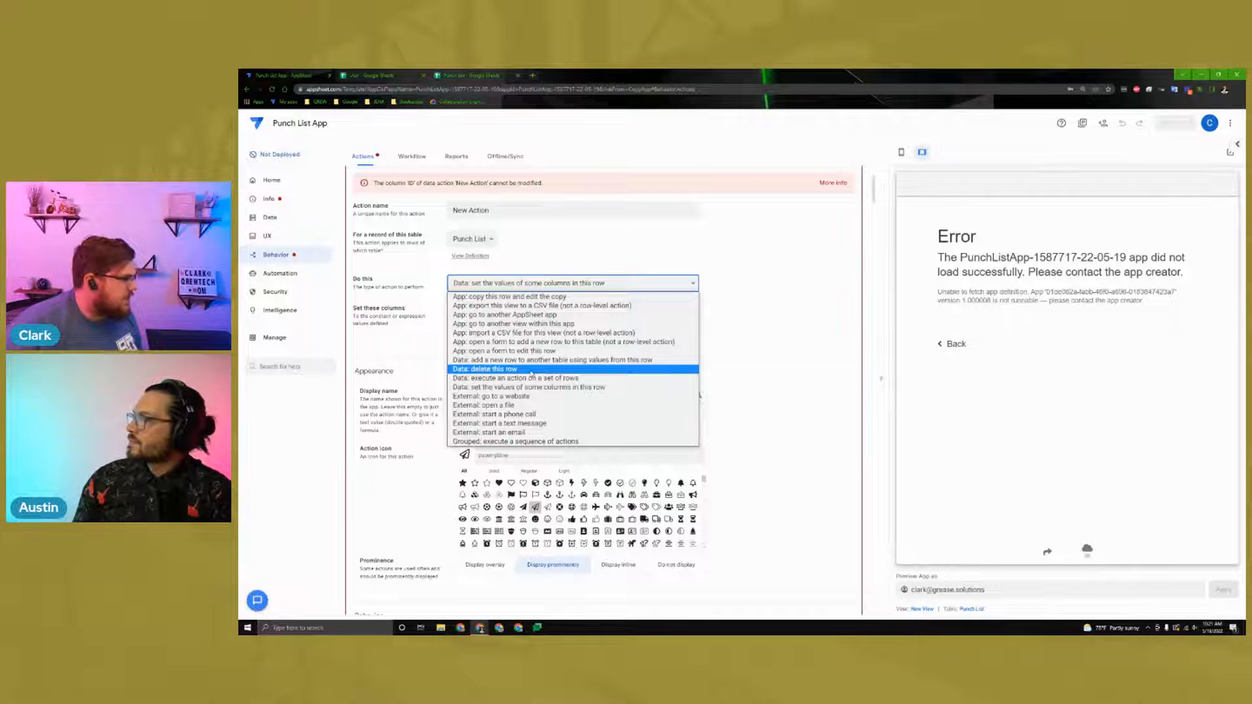
left_click(532, 370)
Step: Delete New Action 2 through New Action 10 from the Punch List table
scroll(523, 272, "up", 2)
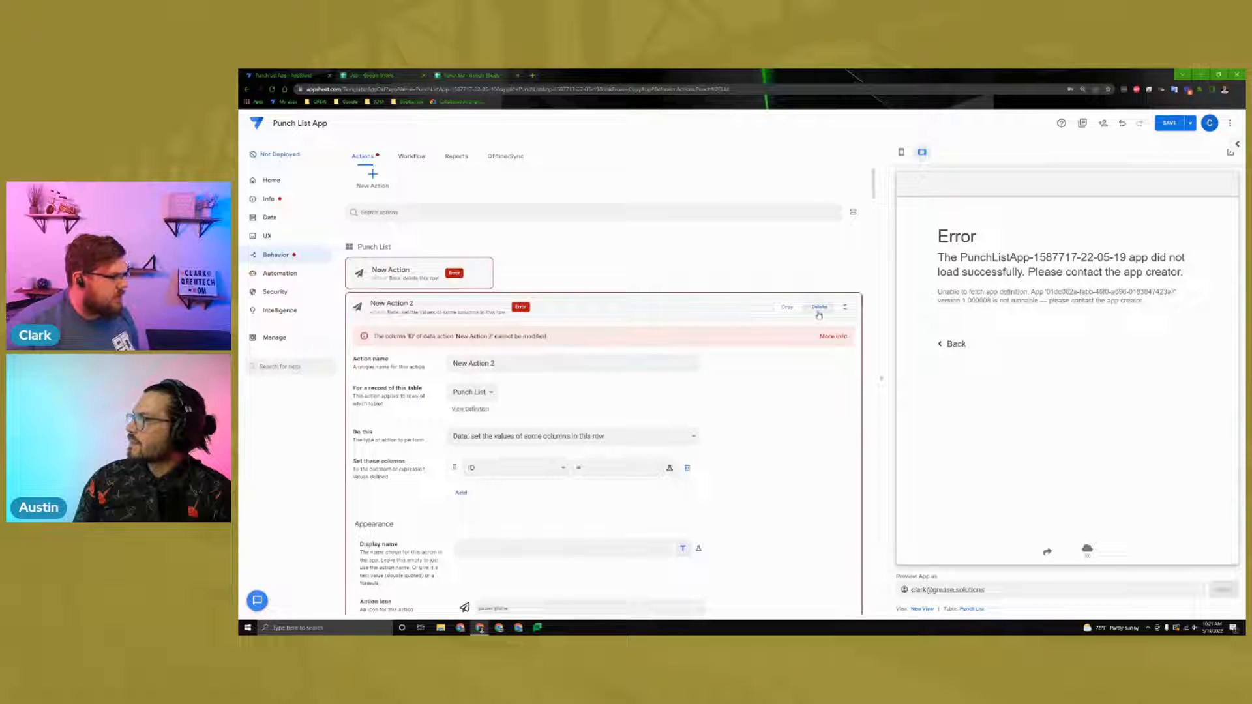
left_click(820, 307)
left_click(821, 308)
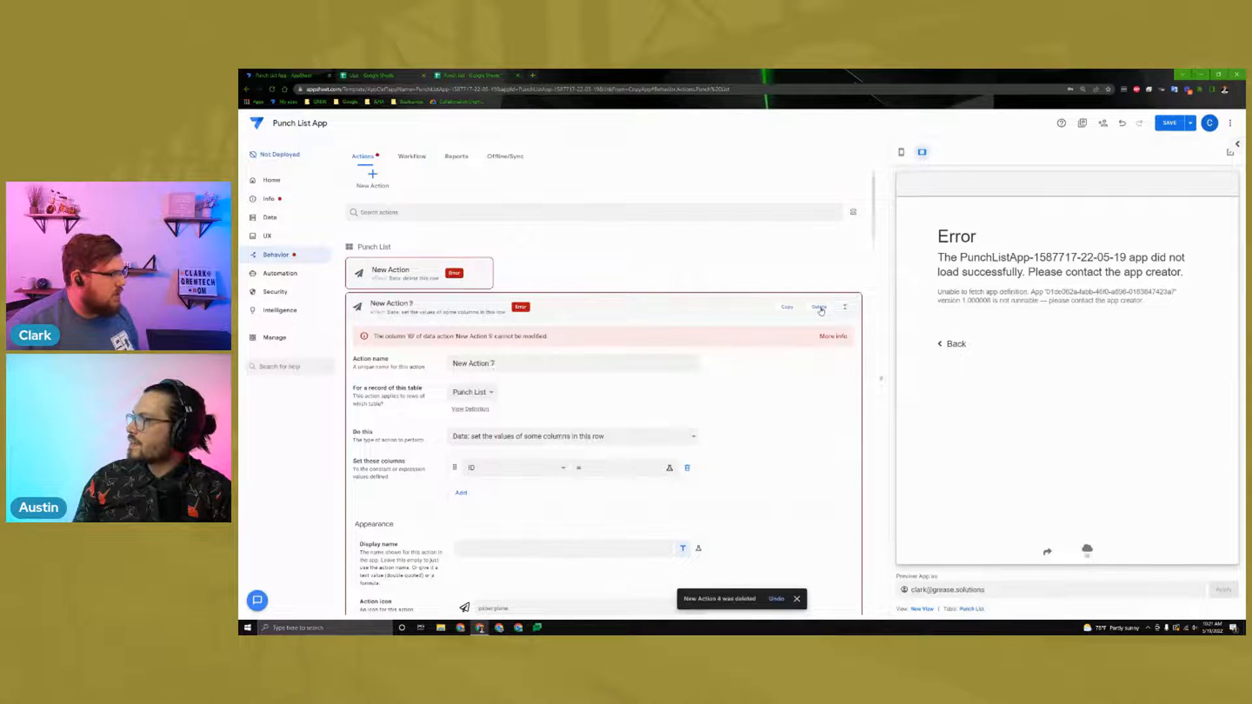
Step: Duplicate the row-deleting New Action nine times for the Punch List table and save the app
left_click(455, 312)
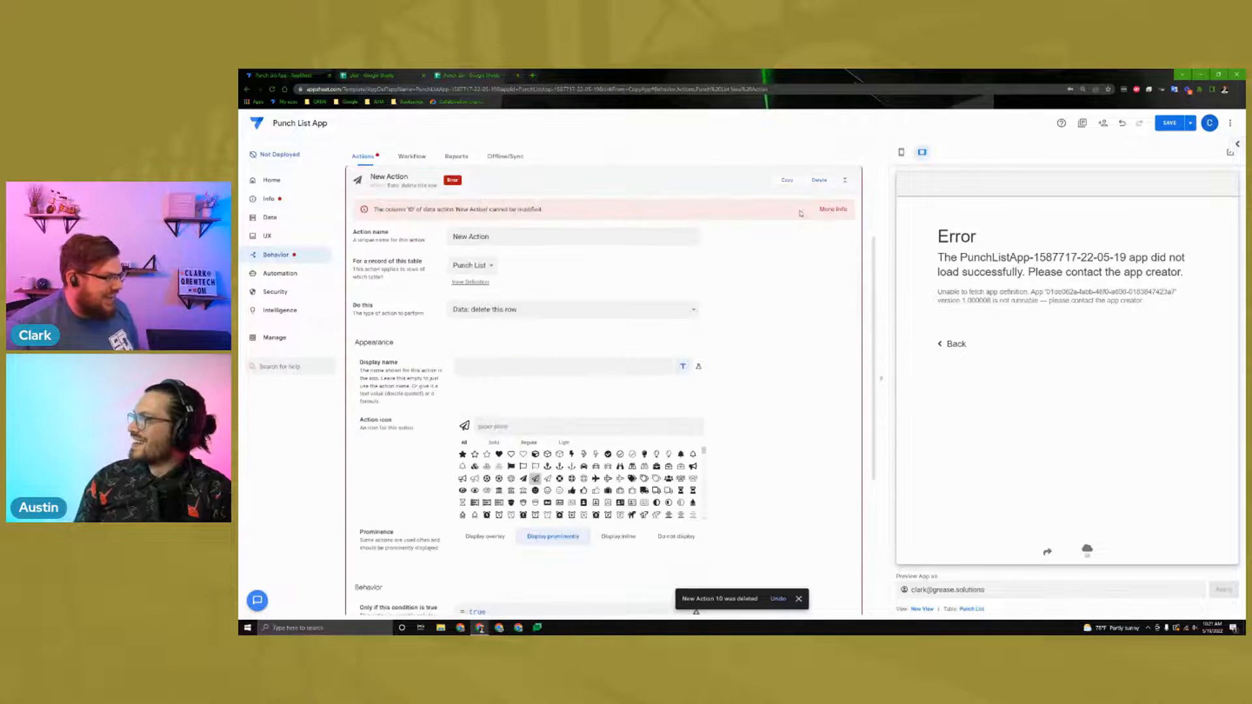
left_click(788, 182)
left_click(788, 181)
left_click(788, 183)
left_click(788, 183)
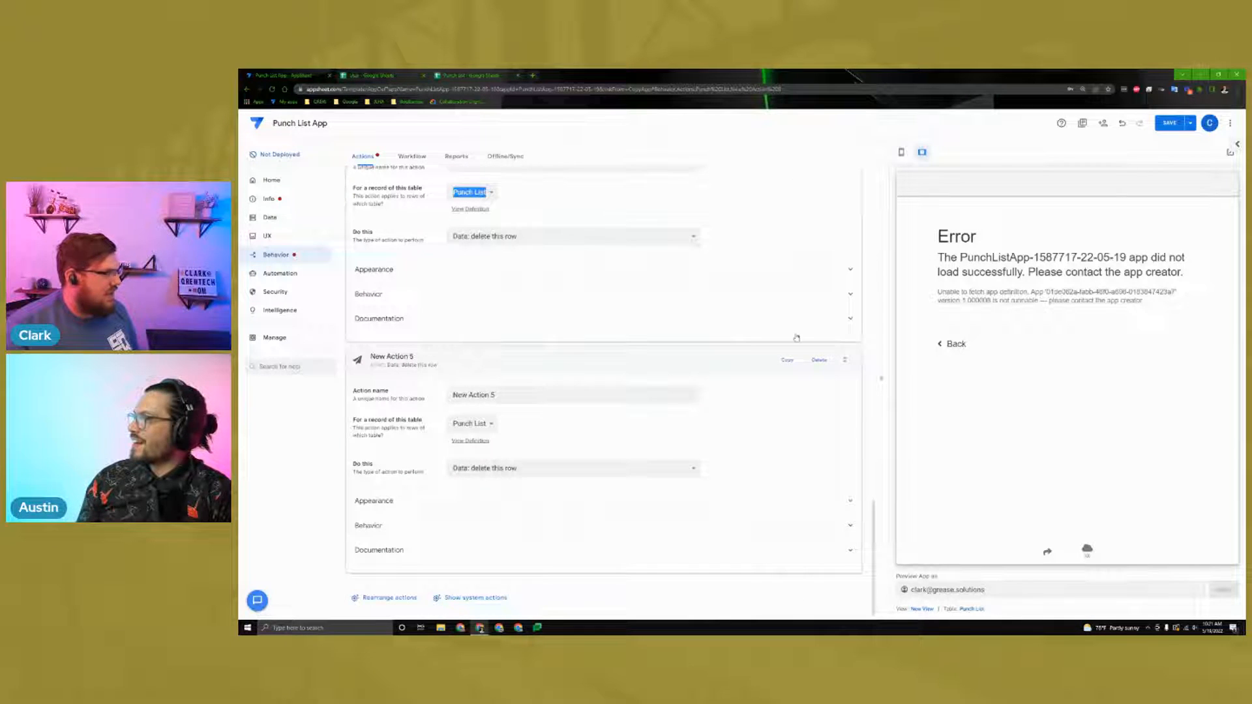
left_click(788, 360)
left_click(789, 362)
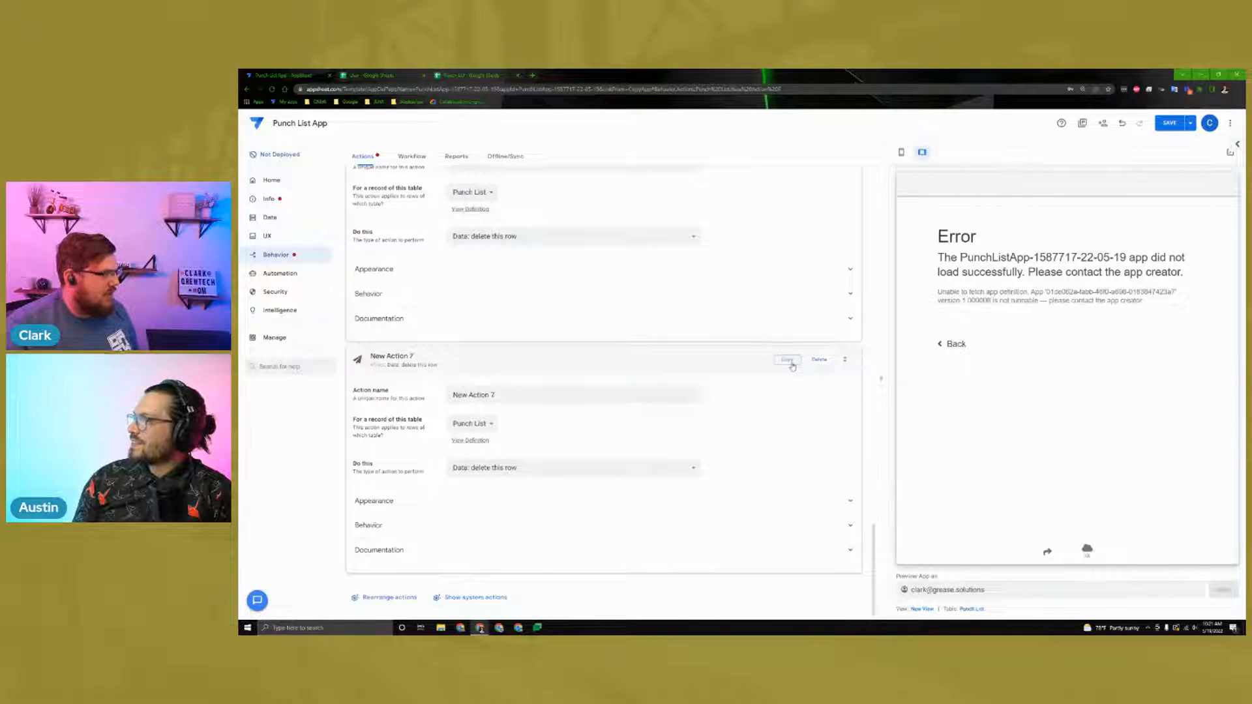
left_click(790, 361)
left_click(789, 361)
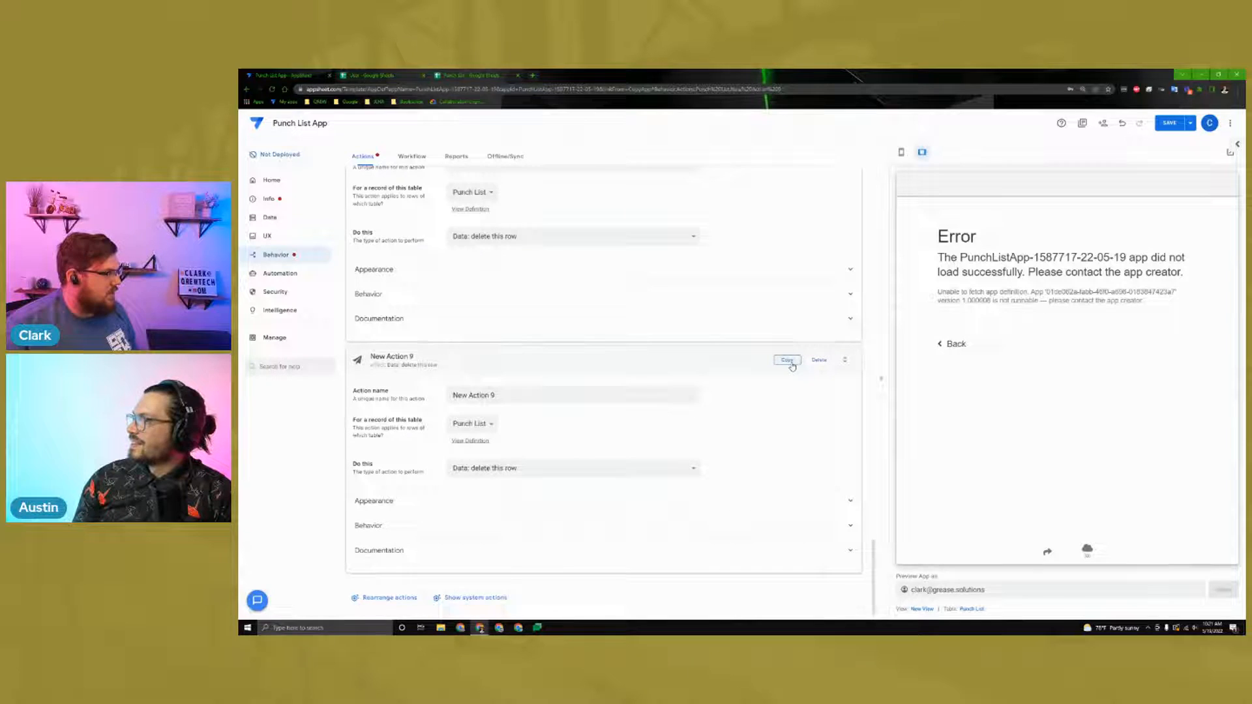
left_click(789, 361)
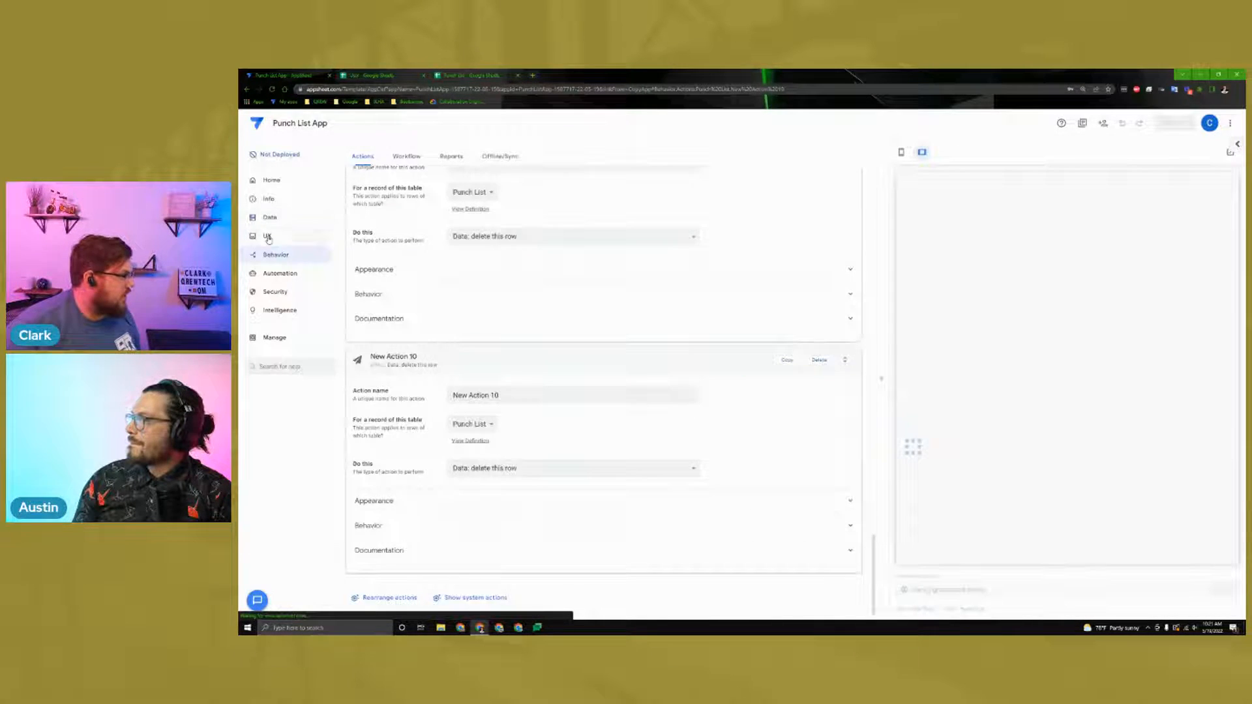
Step: Set the card layout of New View to list in the app's UX view settings
left_click(267, 236)
scroll(643, 397, "down", 3)
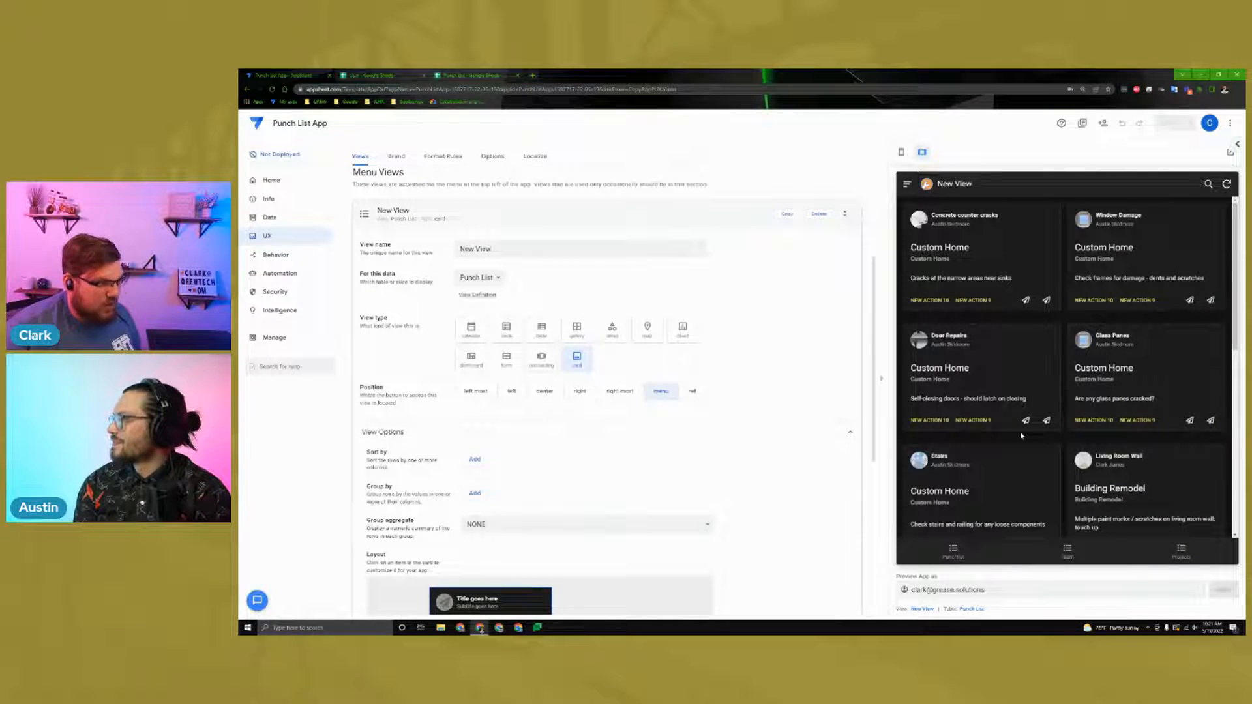
scroll(649, 409, "down", 2)
left_click(382, 544)
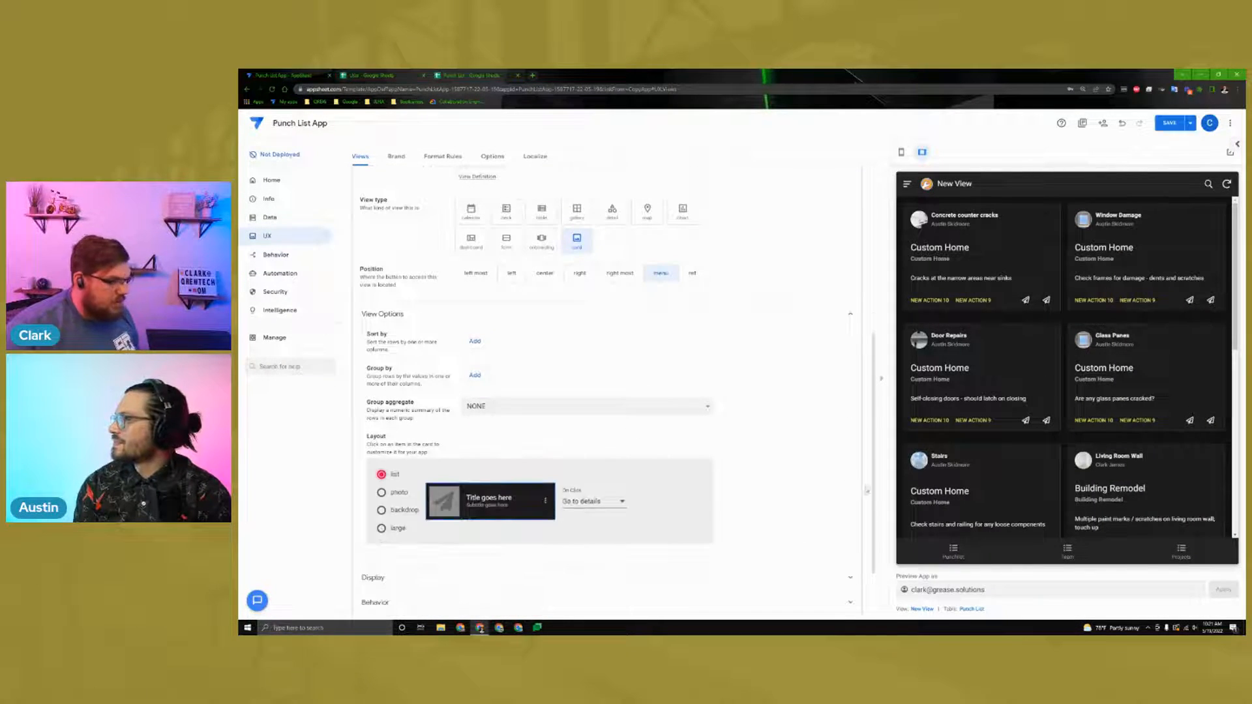
Step: Check the action menus of the Stairs, Door Repairs and Concrete counter cracks cards in the preview
left_click(1055, 326)
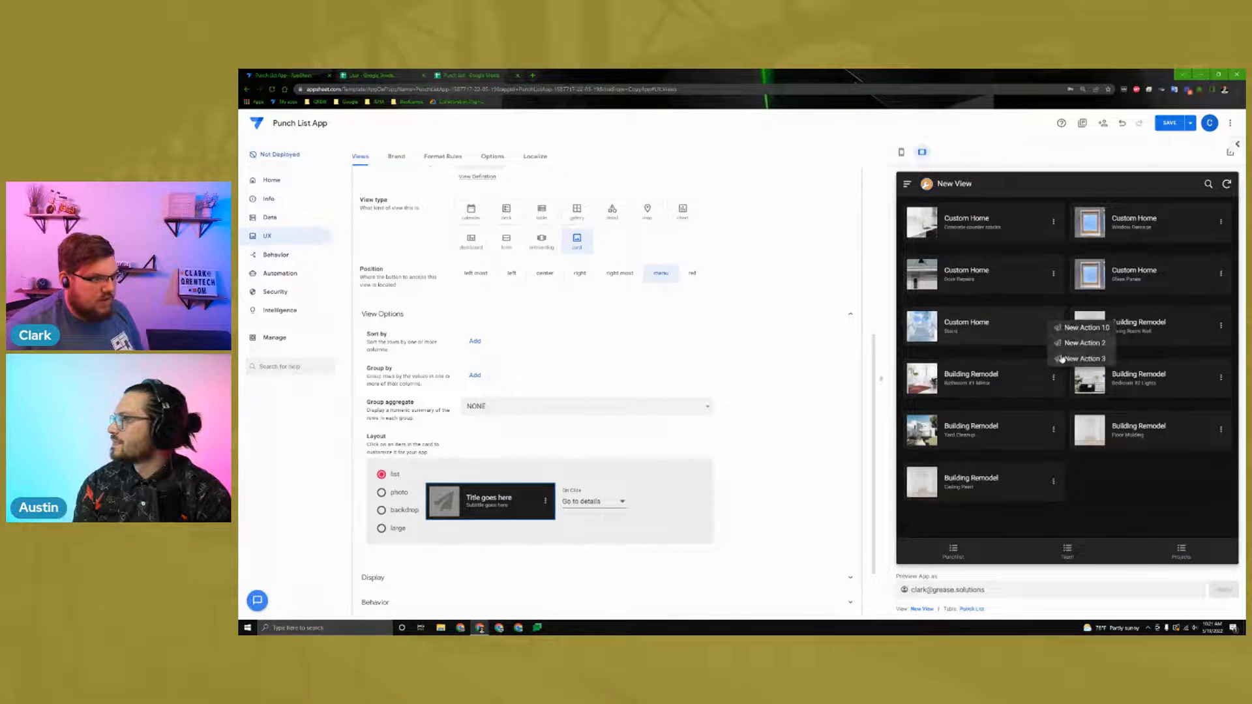
left_click(1054, 276)
left_click(1054, 223)
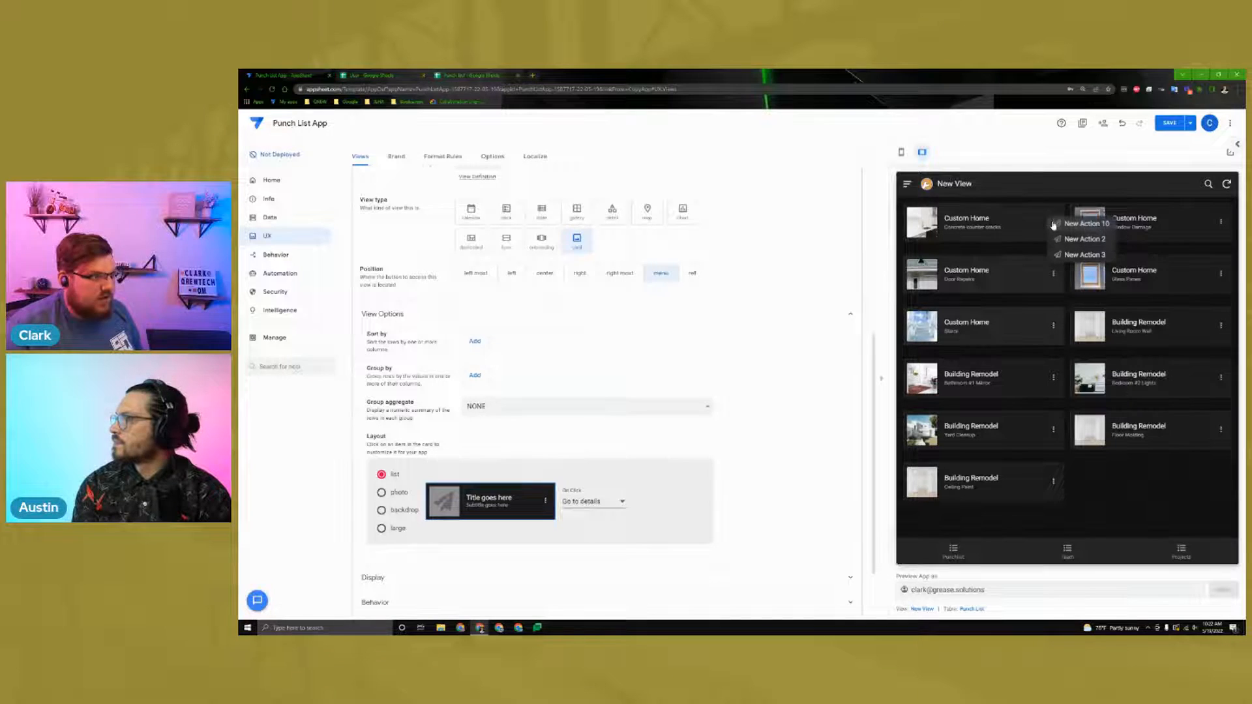
Step: Examine the Display, Behavior and Documentation settings of New View
scroll(411, 339, "down", 2)
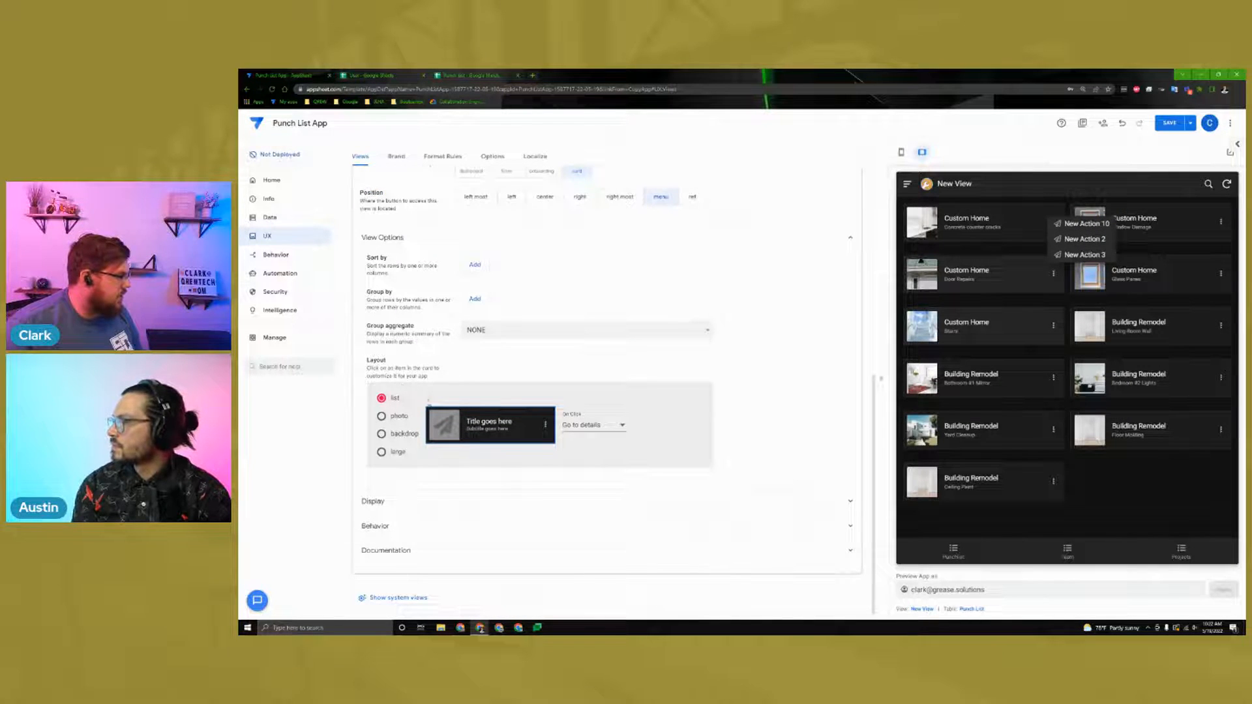
left_click(396, 505)
scroll(430, 508, "down", 2)
left_click(404, 379)
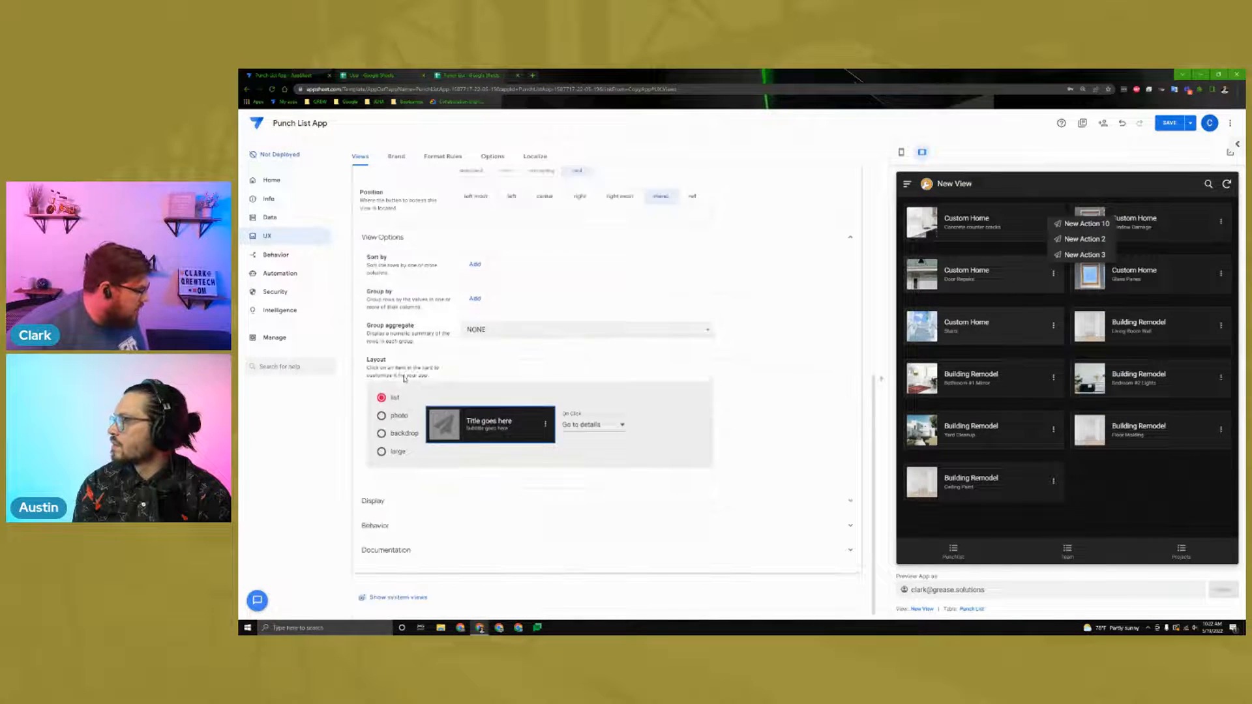
left_click(402, 511)
left_click(409, 391)
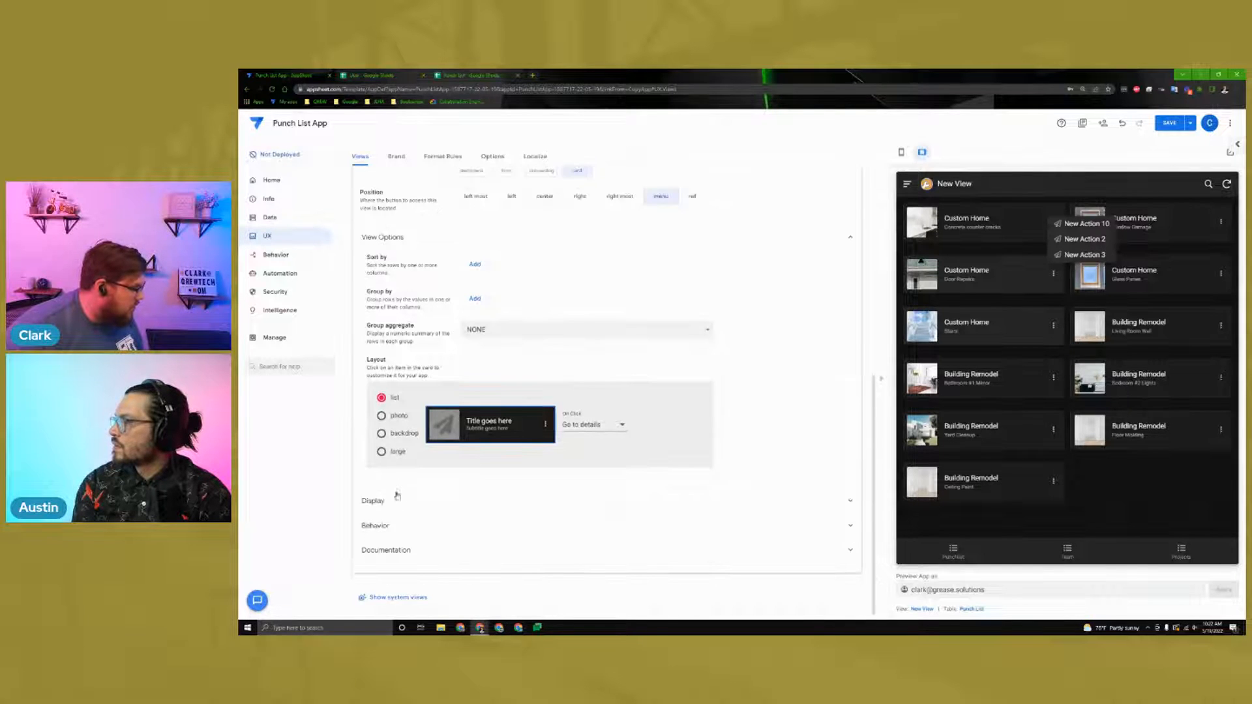
left_click(396, 549)
left_click(400, 471)
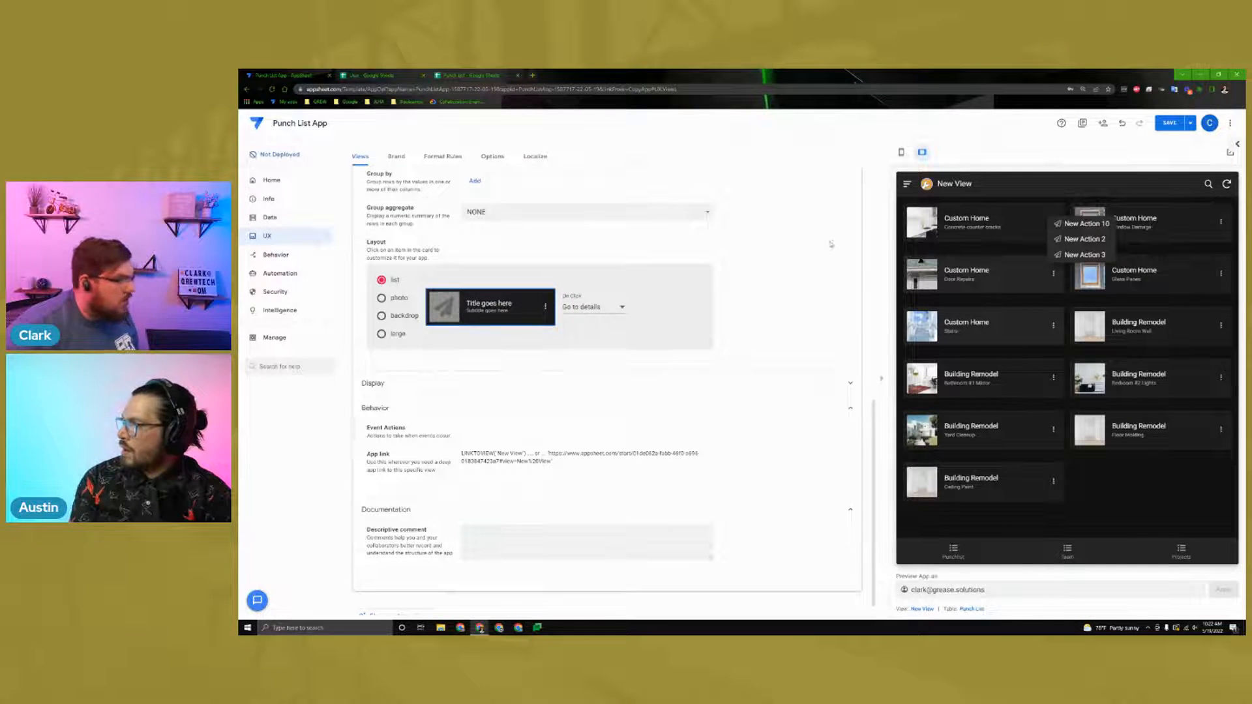
Step: Delete all ten actions of the Punch List table and save the app
left_click(277, 255)
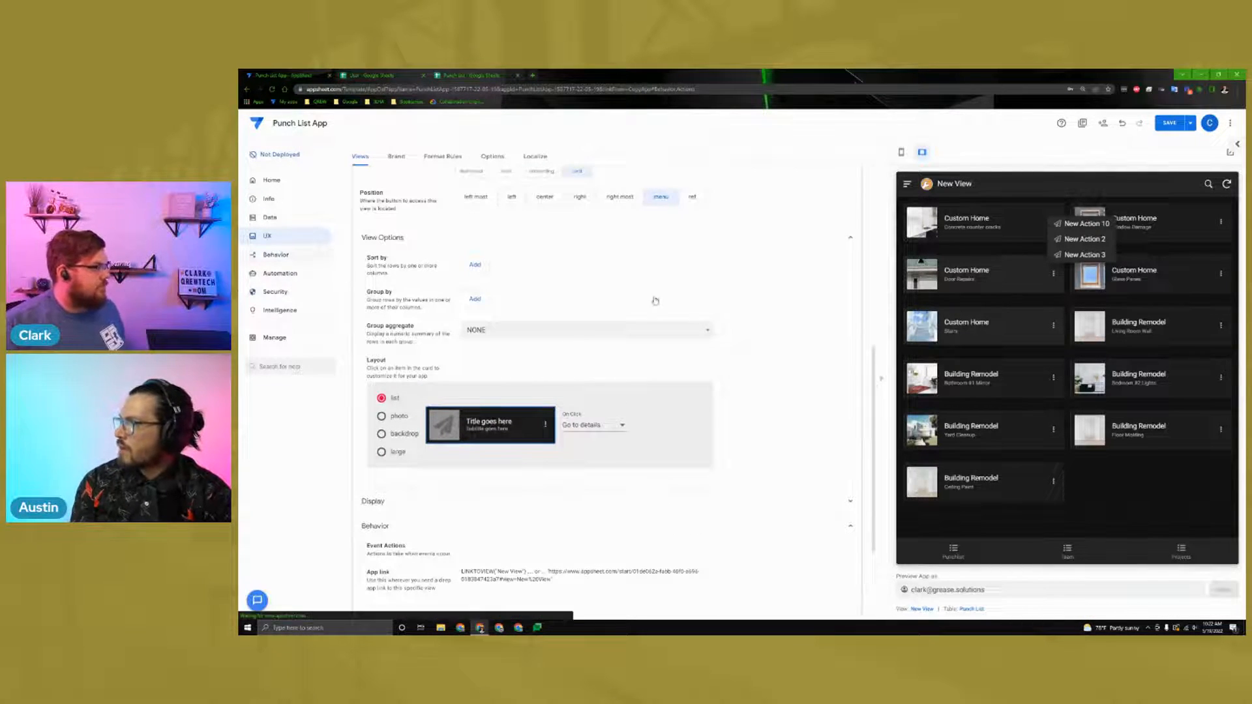
left_click(820, 312)
left_click(819, 312)
left_click(819, 312)
left_click(820, 312)
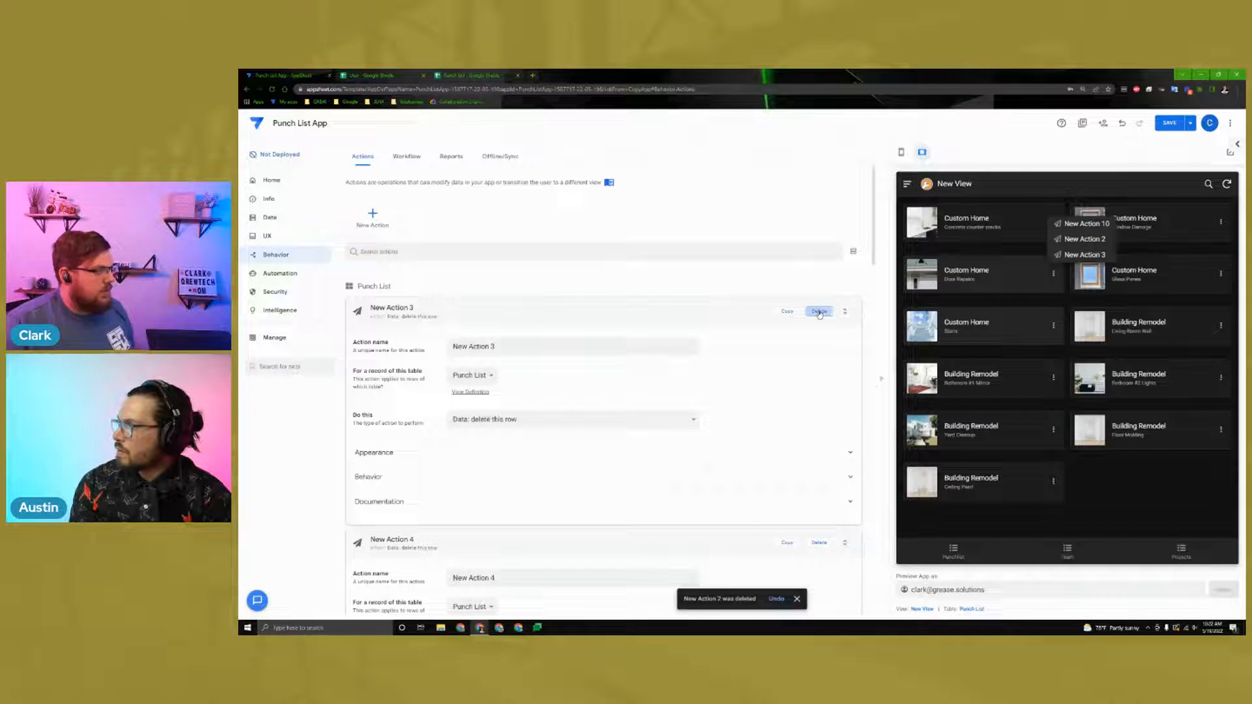
left_click(819, 312)
left_click(819, 311)
left_click(819, 312)
left_click(819, 312)
left_click(820, 312)
left_click(819, 312)
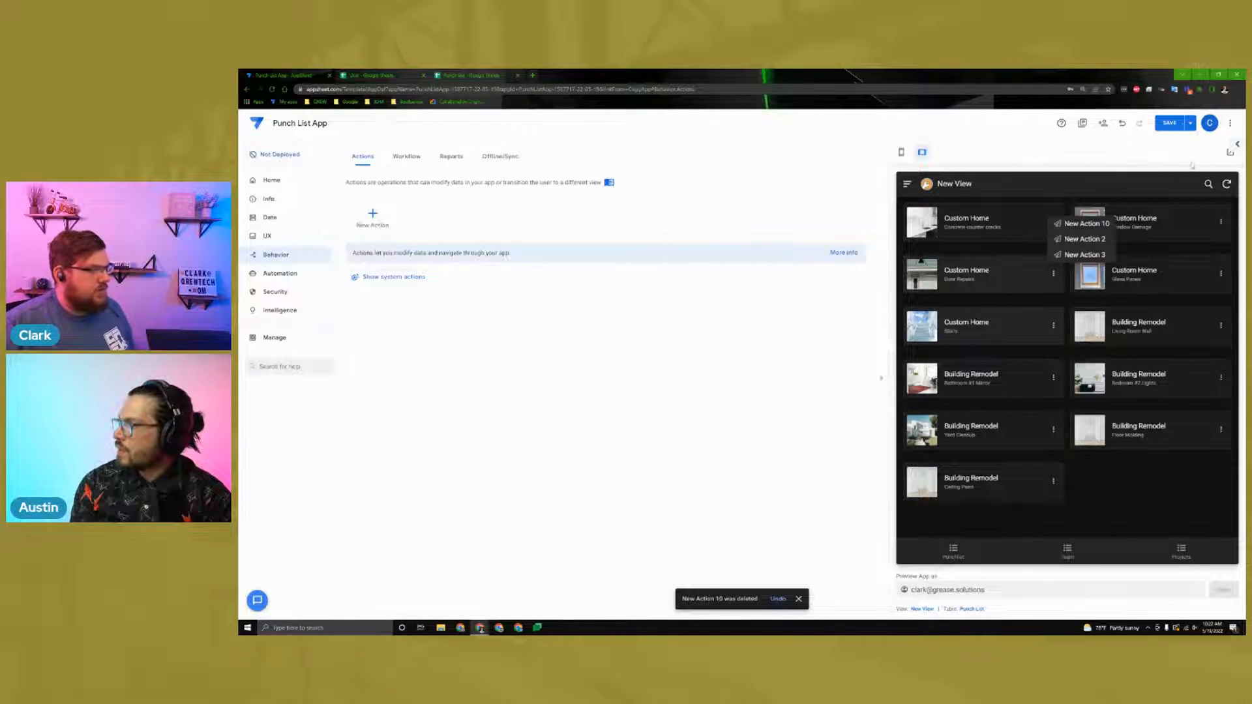
key("ctrl+s")
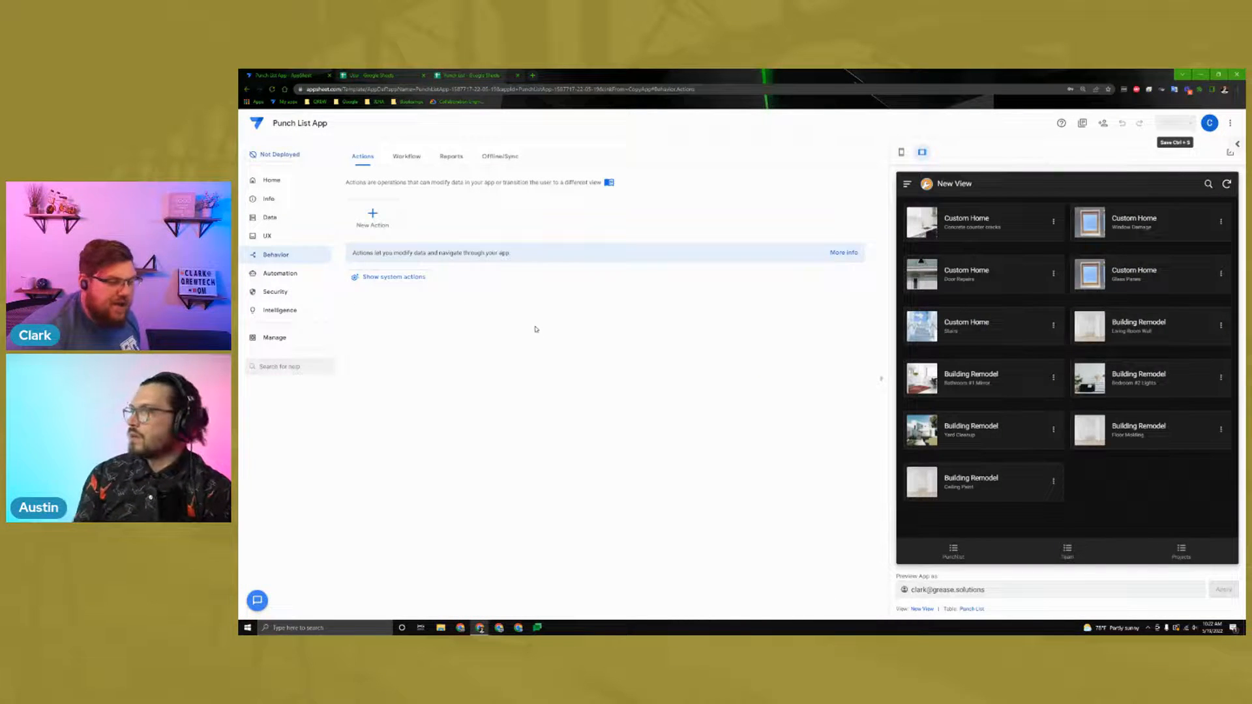
Step: Rename the Punch List's New View as Punchlist and set its view type to deck
left_click(271, 218)
left_click(267, 236)
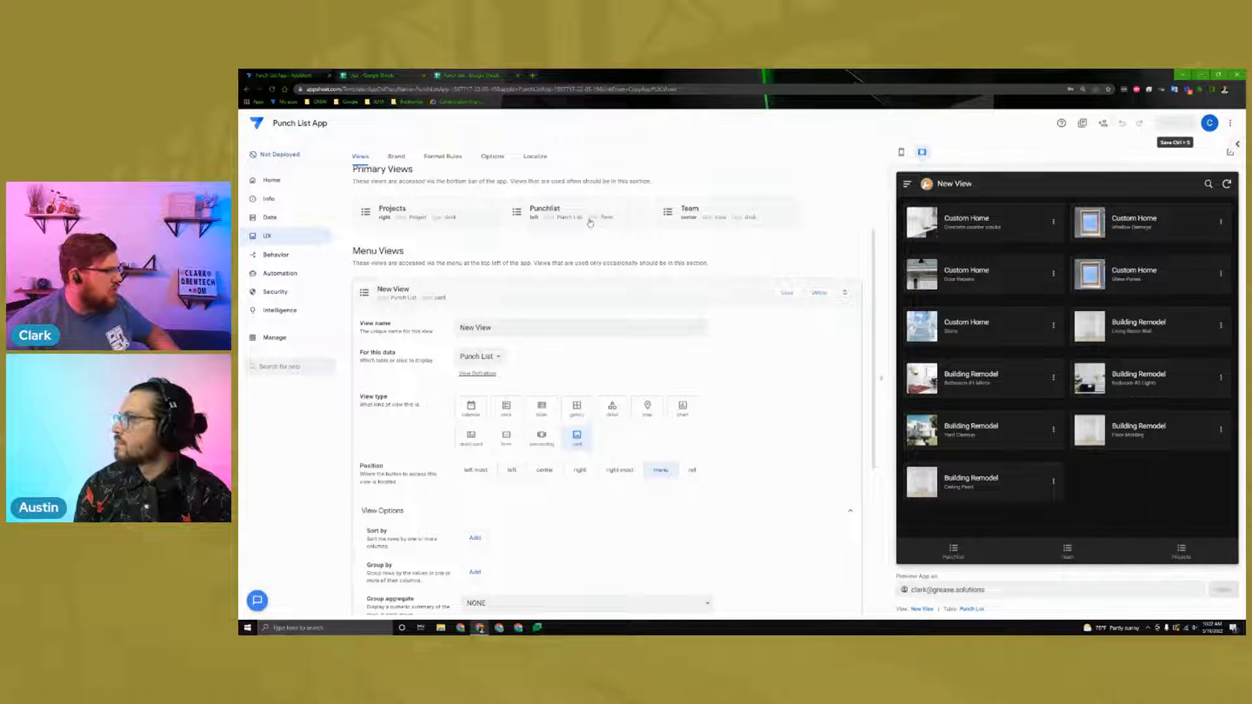
left_click_drag(522, 327, 460, 340)
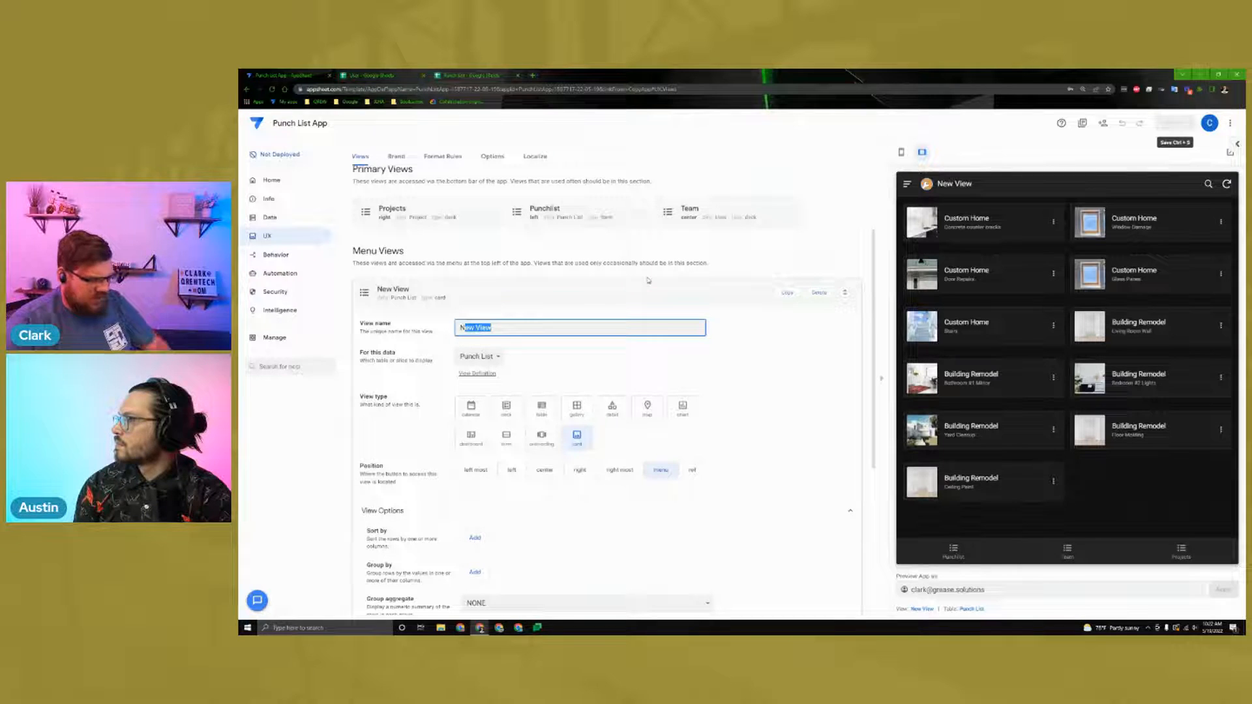
key("BackSpace")
type("Punch")
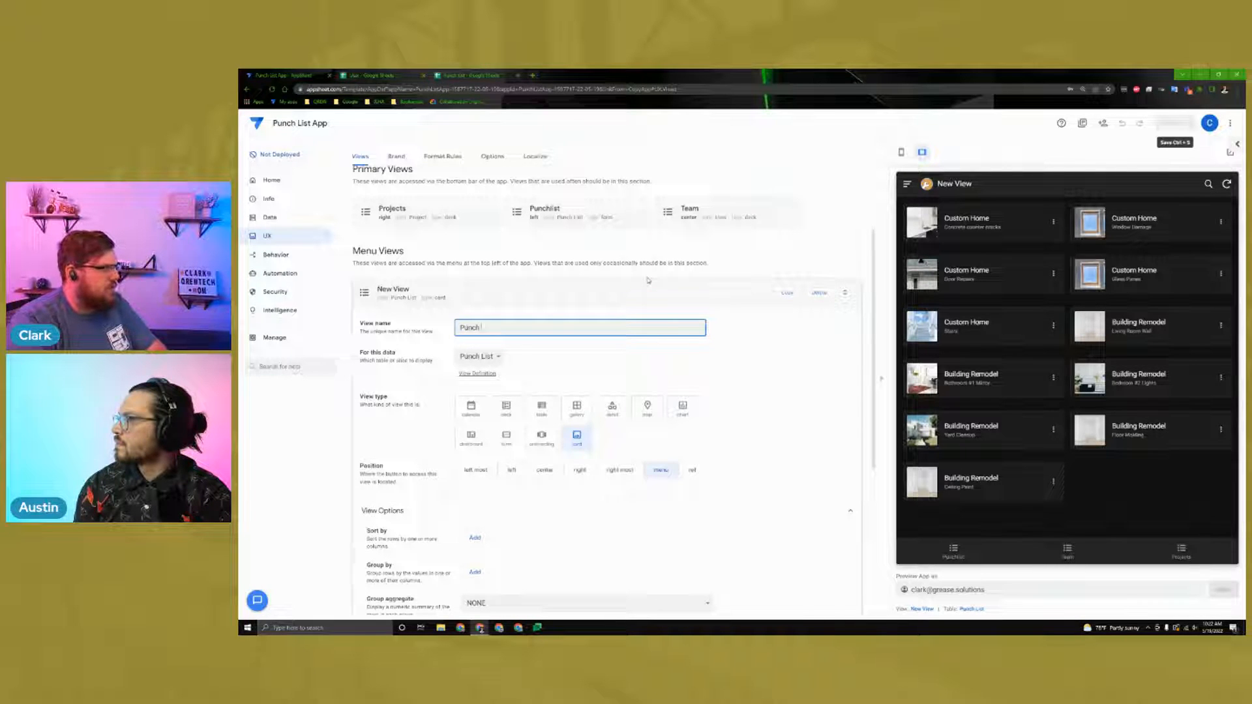
key("BackSpace")
key("BackSpace")
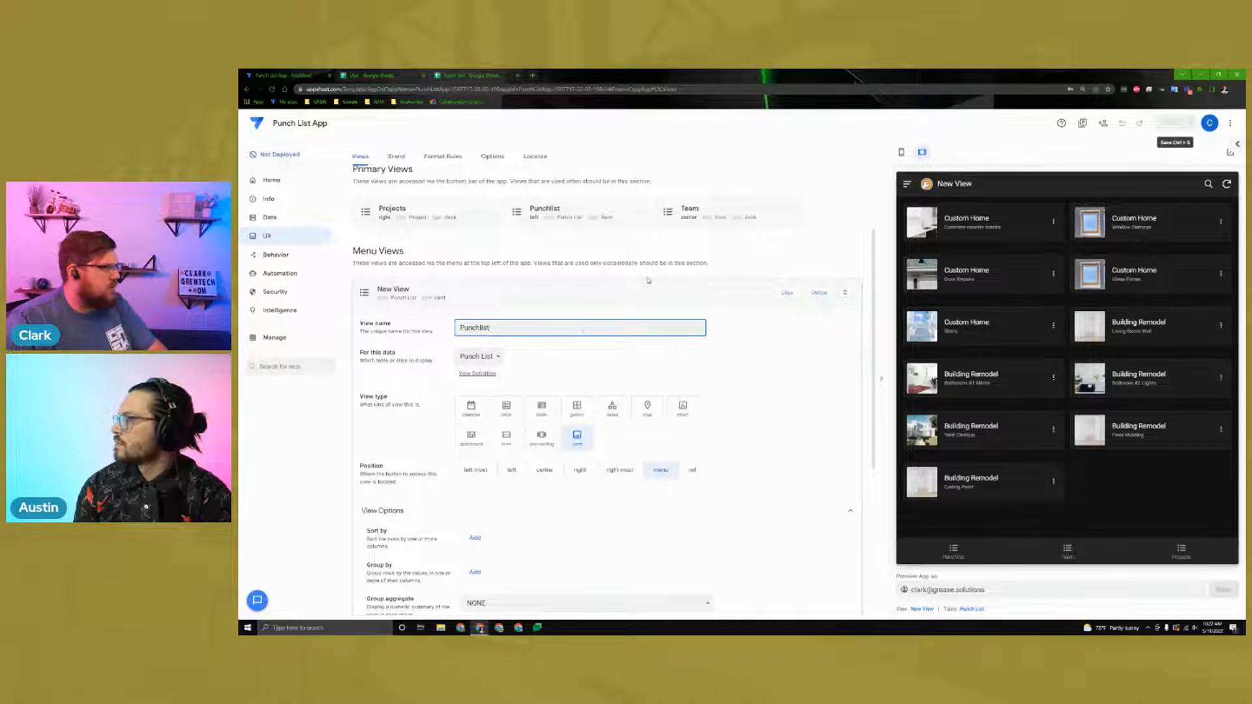
type("list")
left_click(507, 411)
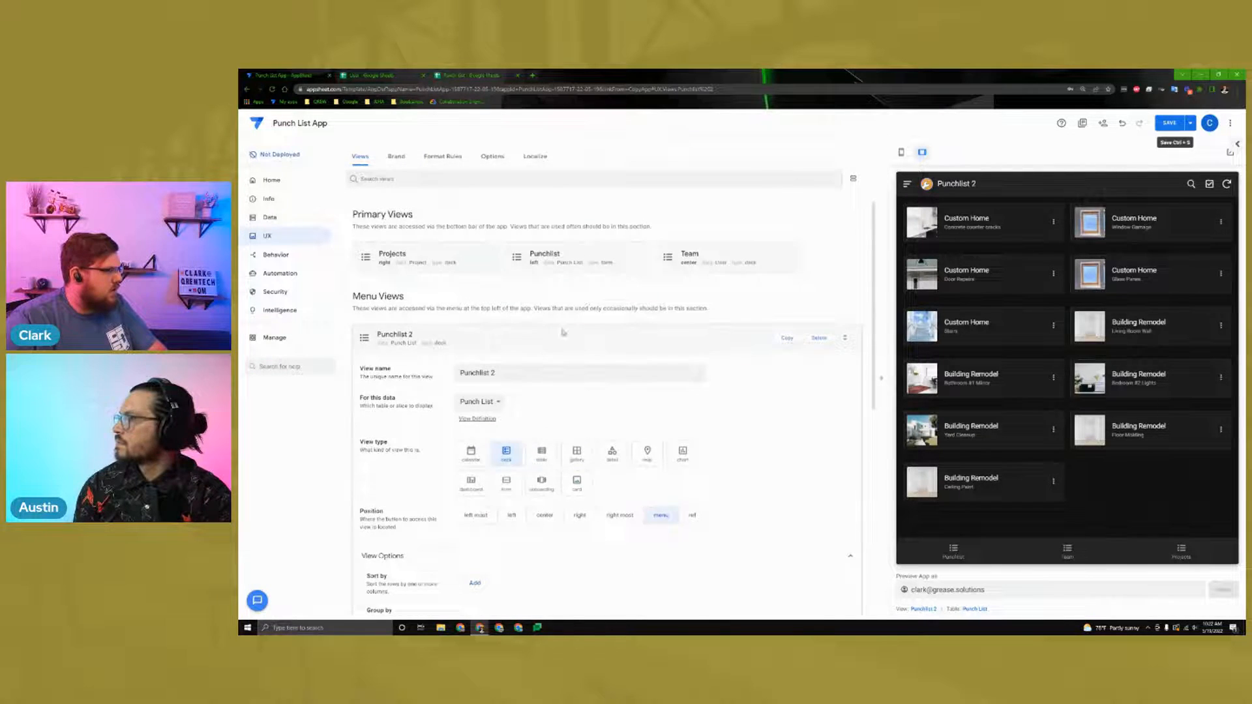
Step: Rename the primary Punchlist form view as "Punchlist form" and the Punchlist 2 deck view as "Punchlist"
left_click(533, 257)
left_click(533, 257)
type("fo")
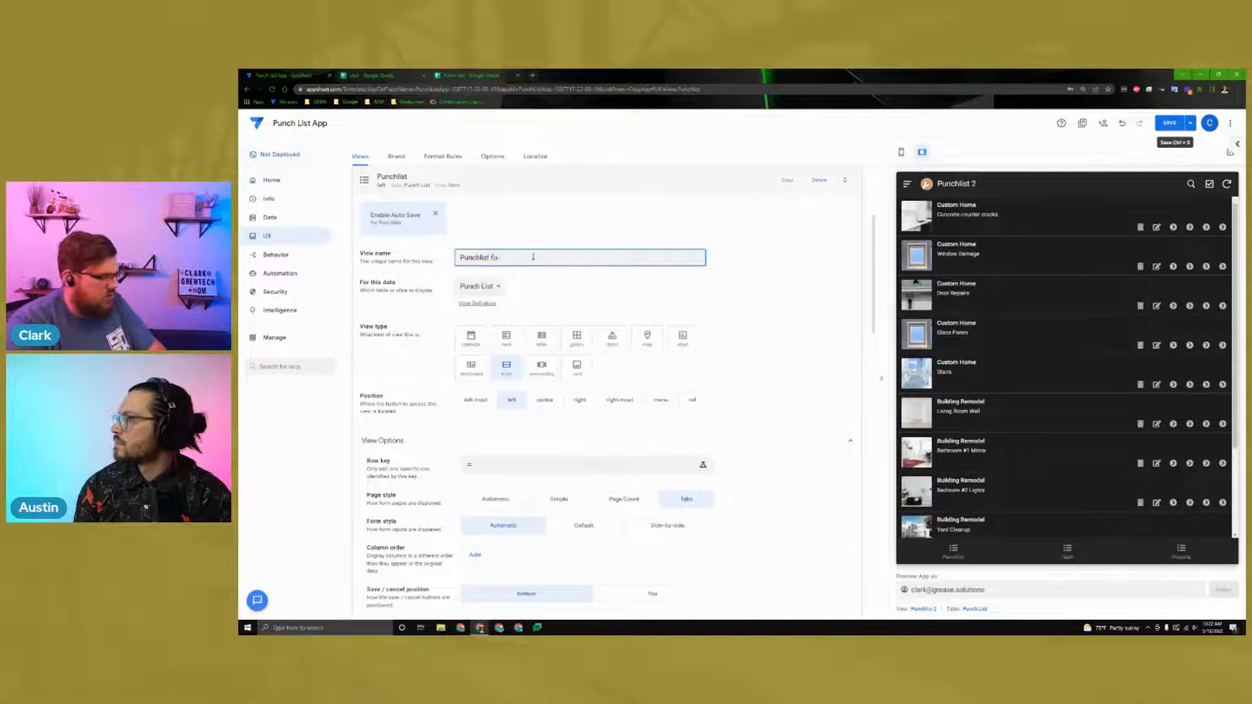
type("rm")
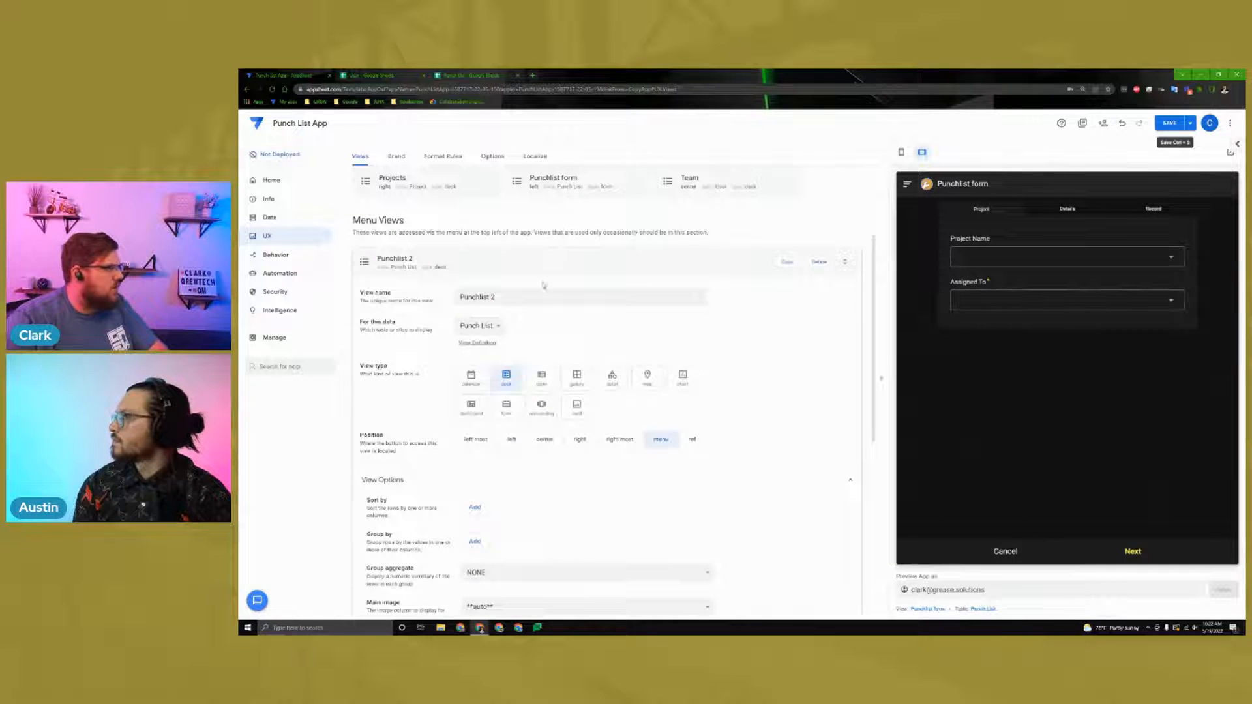
left_click(541, 298)
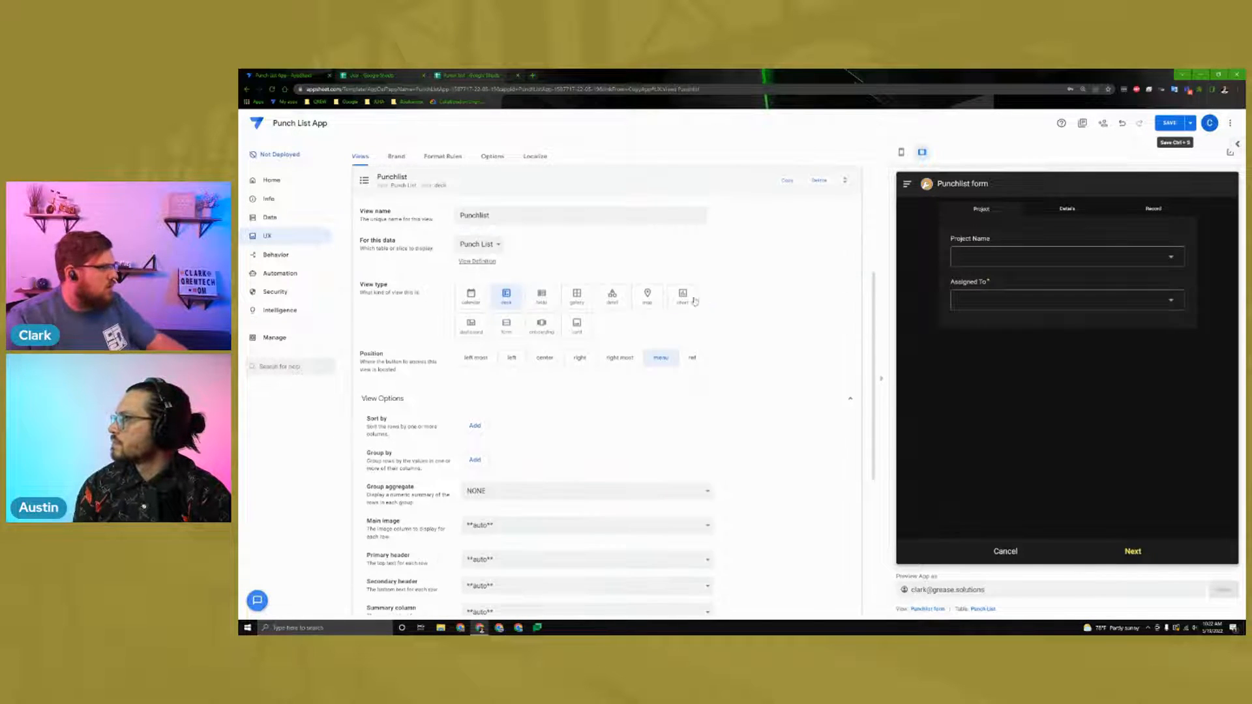
Step: Create a new view and name it Status
scroll(610, 319, "up", 2)
left_click(529, 297)
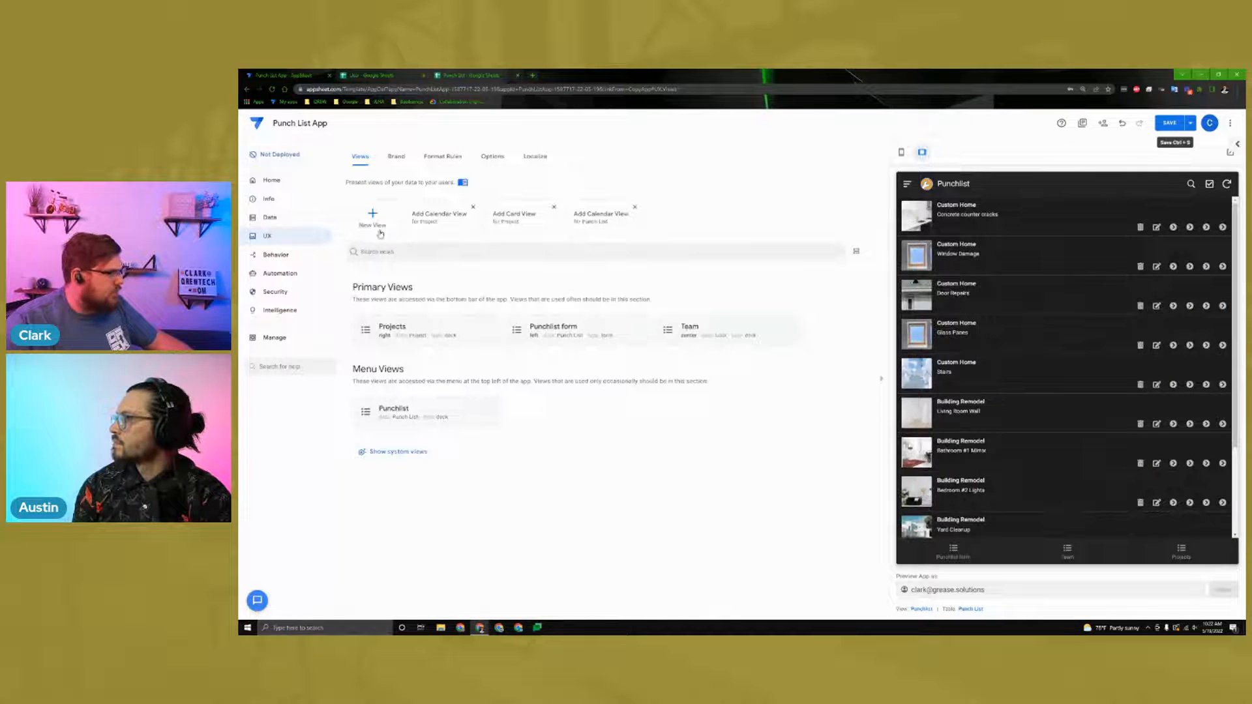
left_click(373, 215)
triple_click(503, 215)
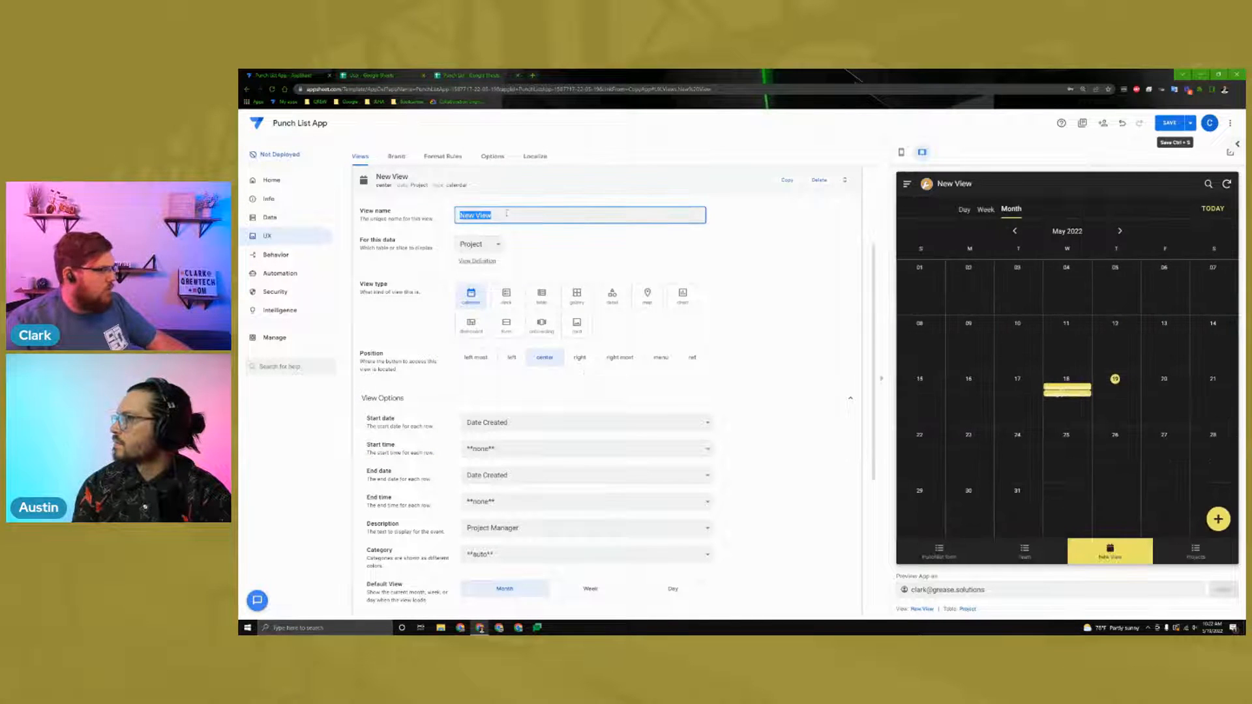
key("BackSpace")
type("Status")
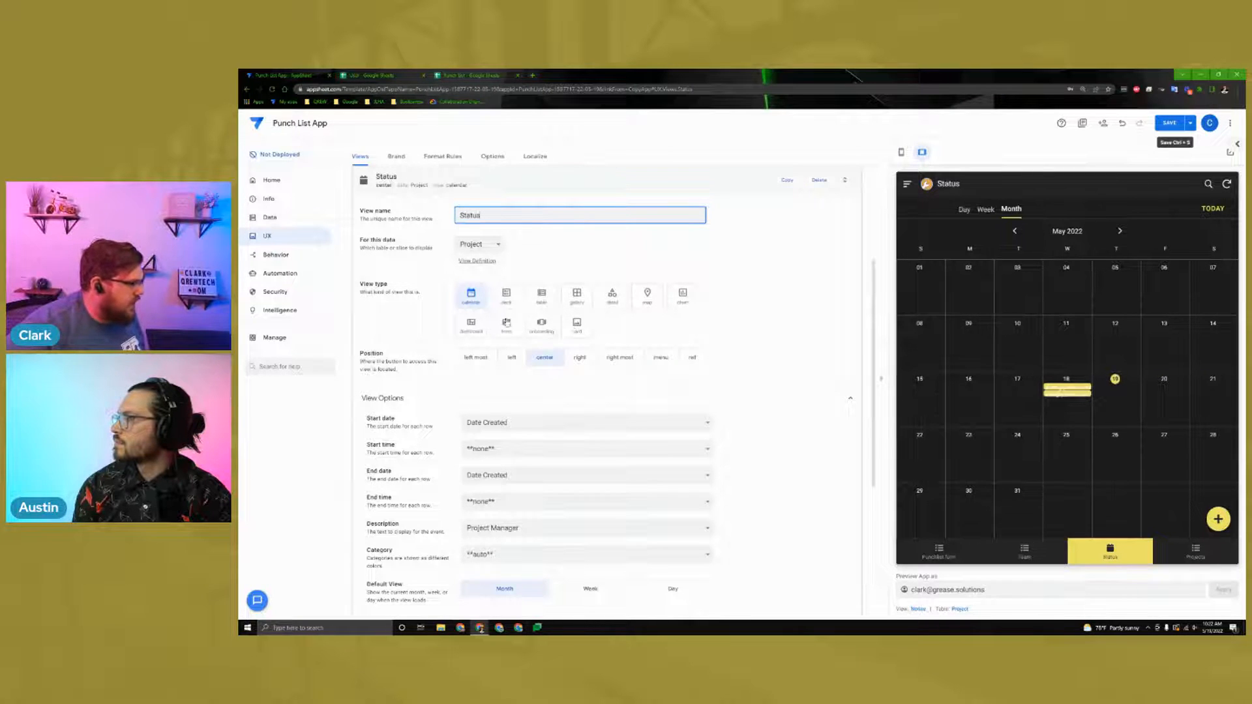
Step: Set up the Status view as an aggregate donut chart based on the Punch List table and save the app
scroll(623, 398, "down", 2)
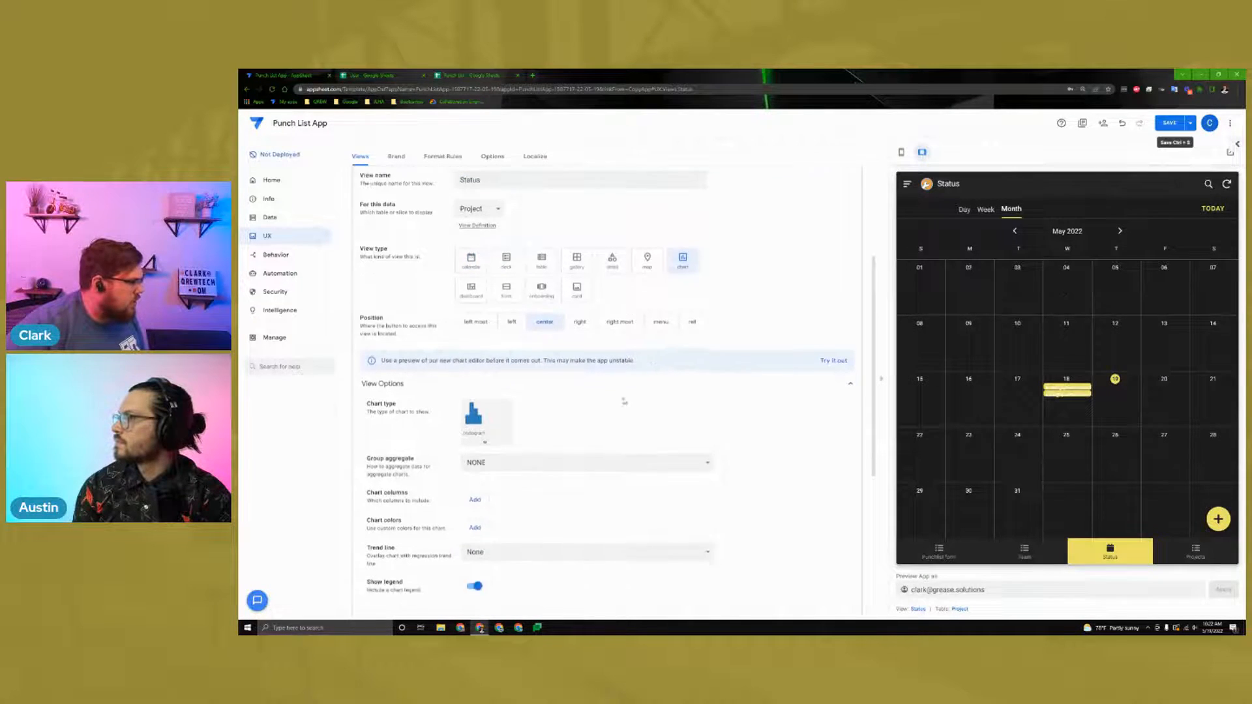
left_click(475, 372)
left_click(638, 373)
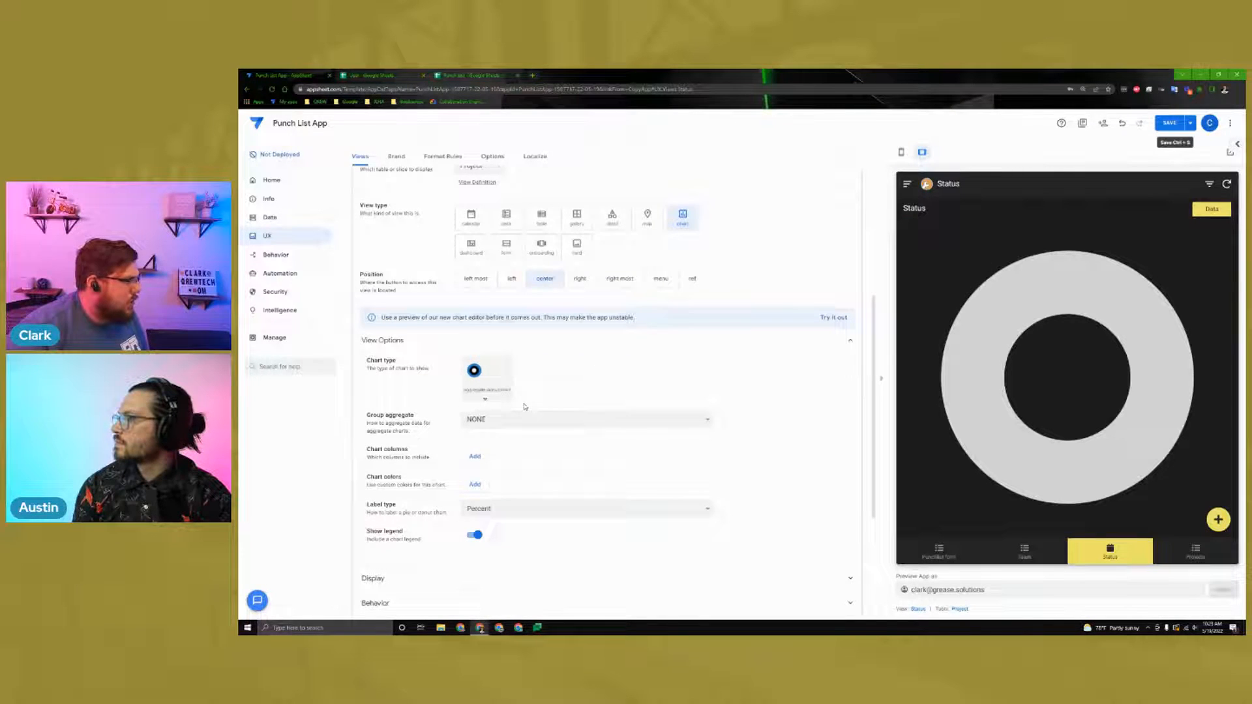
scroll(723, 382, "up", 1)
scroll(723, 383, "up", 2)
left_click(491, 242)
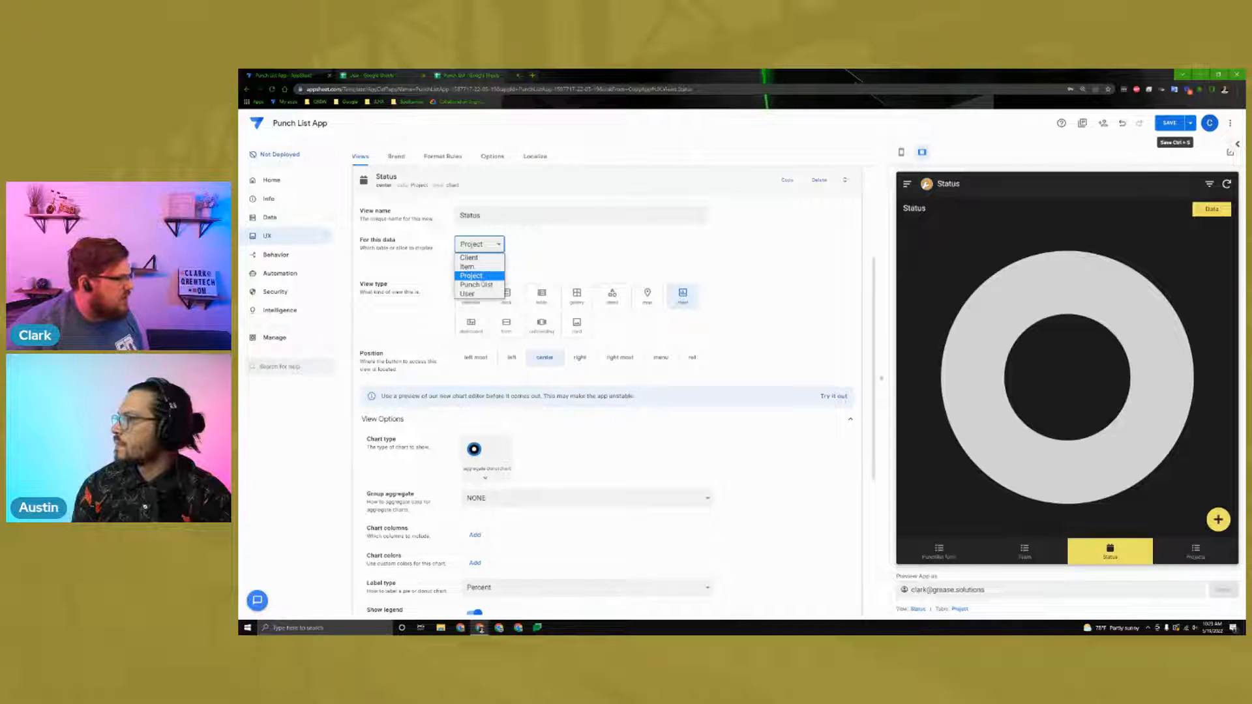
left_click(476, 285)
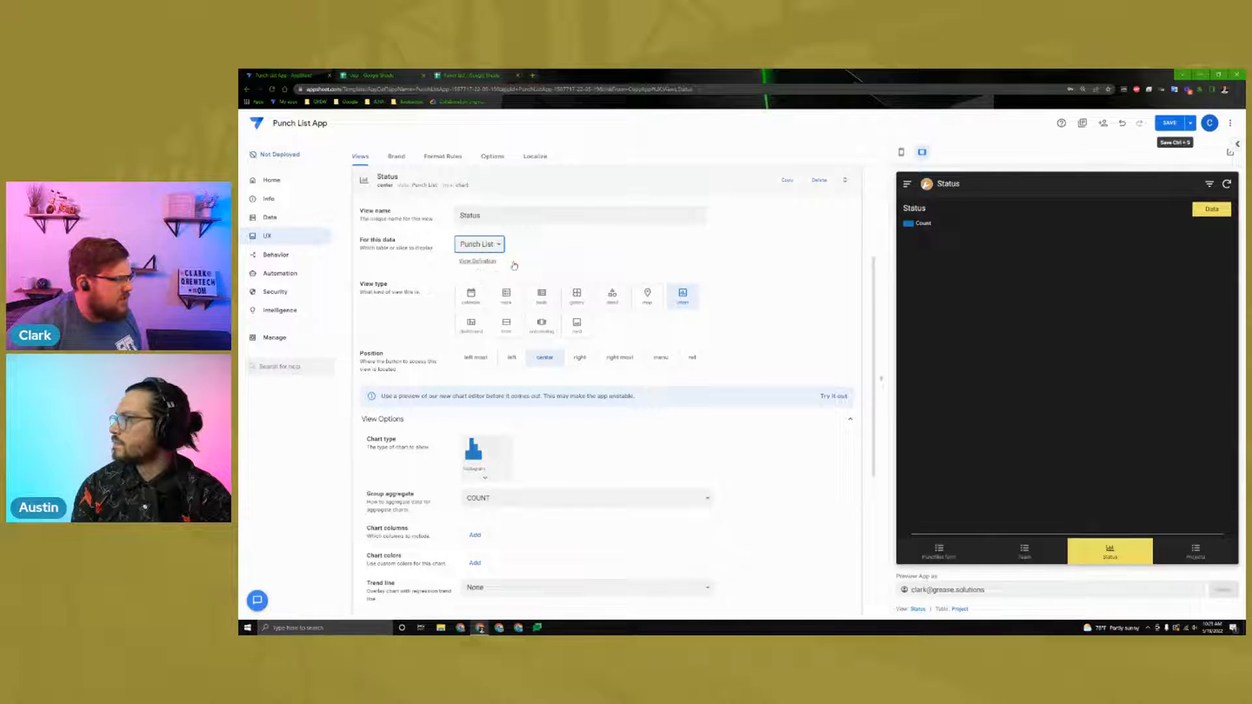
left_click(484, 477)
left_click(646, 460)
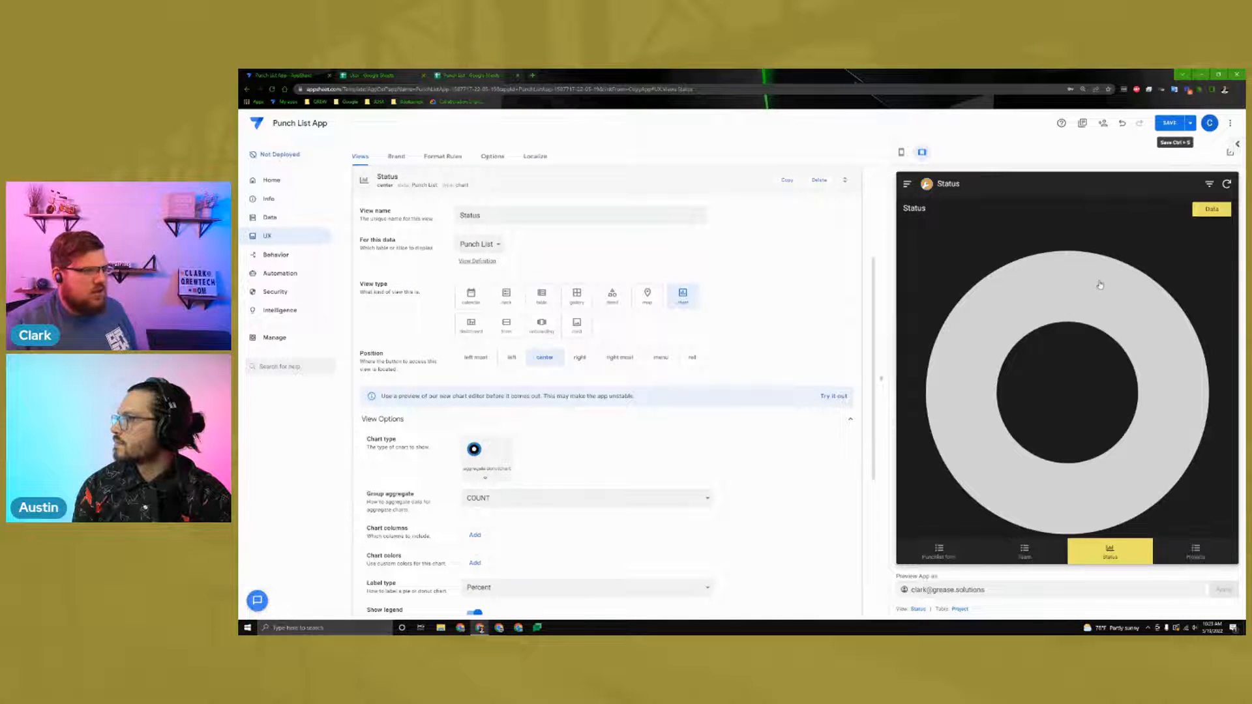
key("ctrl+s")
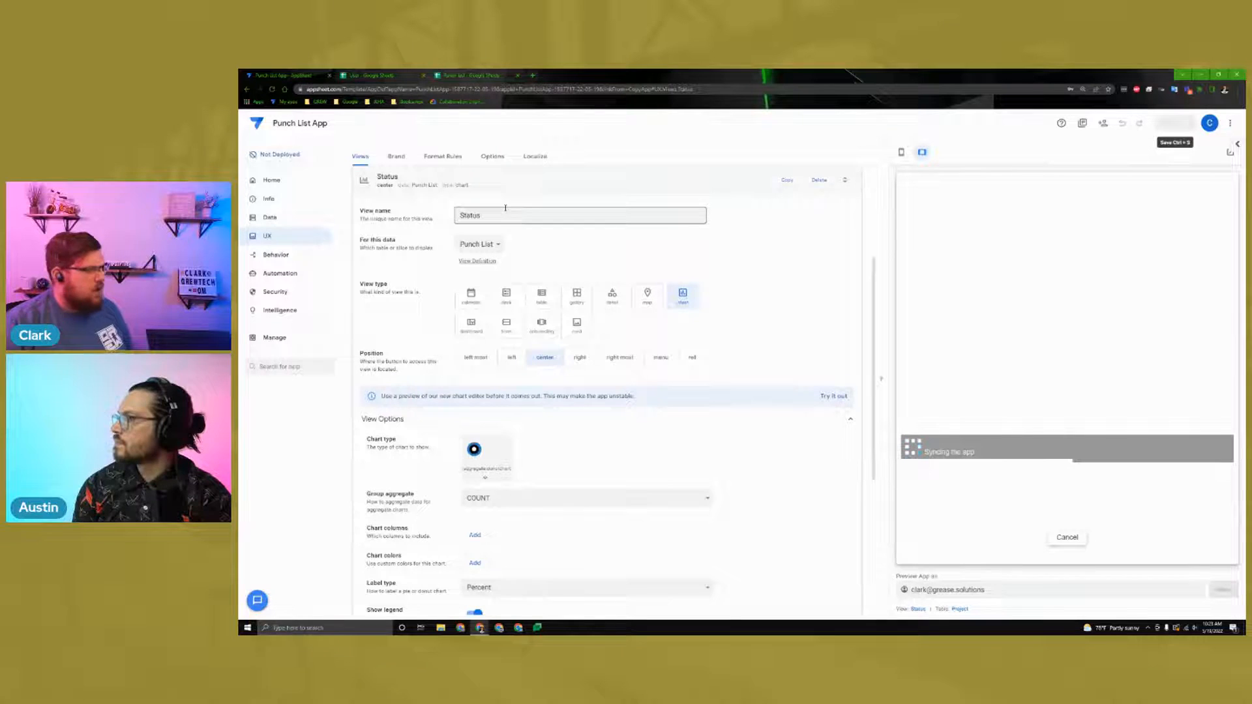
Step: Create another new view and name it Punch List Automation View
left_click(363, 159)
left_click(373, 216)
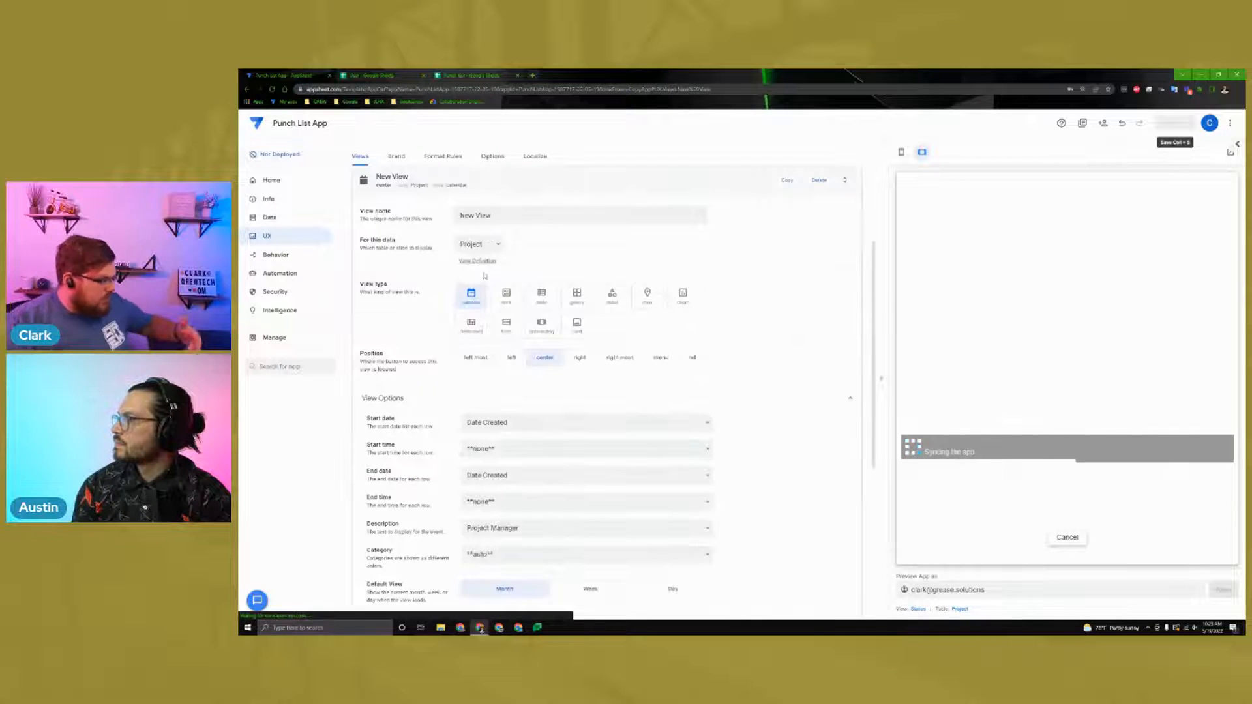
left_click_drag(517, 215, 437, 218)
key("BackSpace")
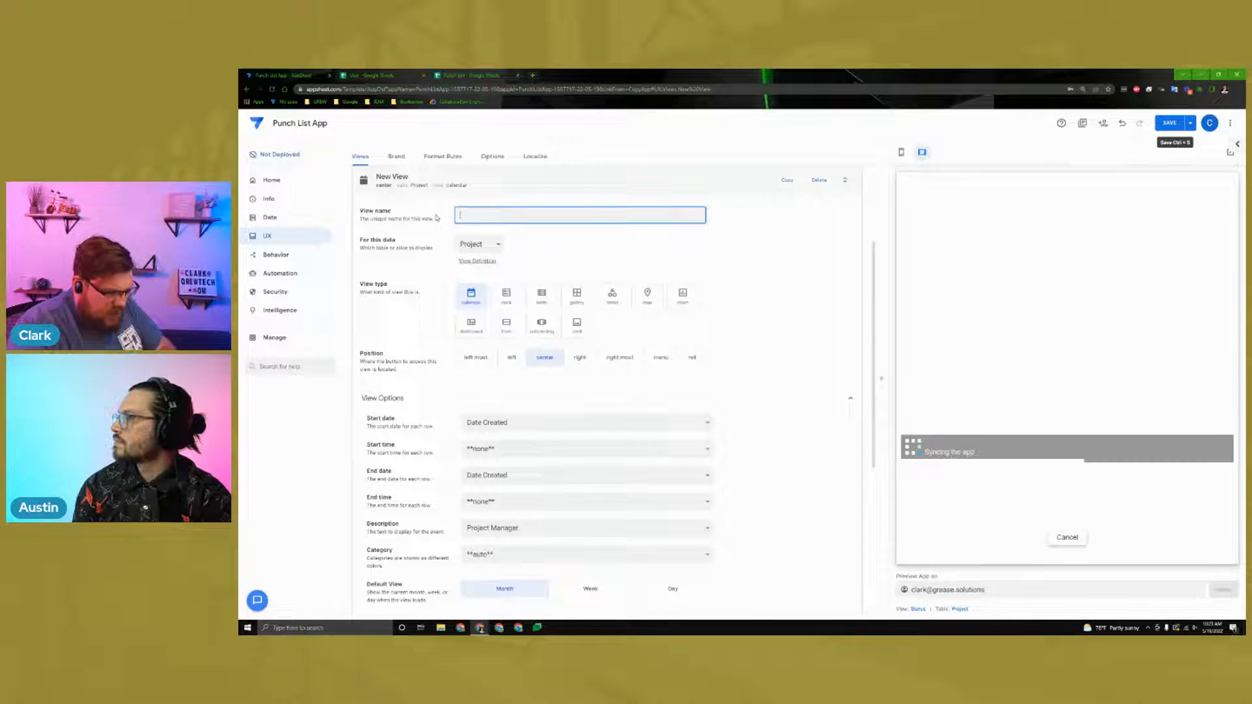
type("Puch")
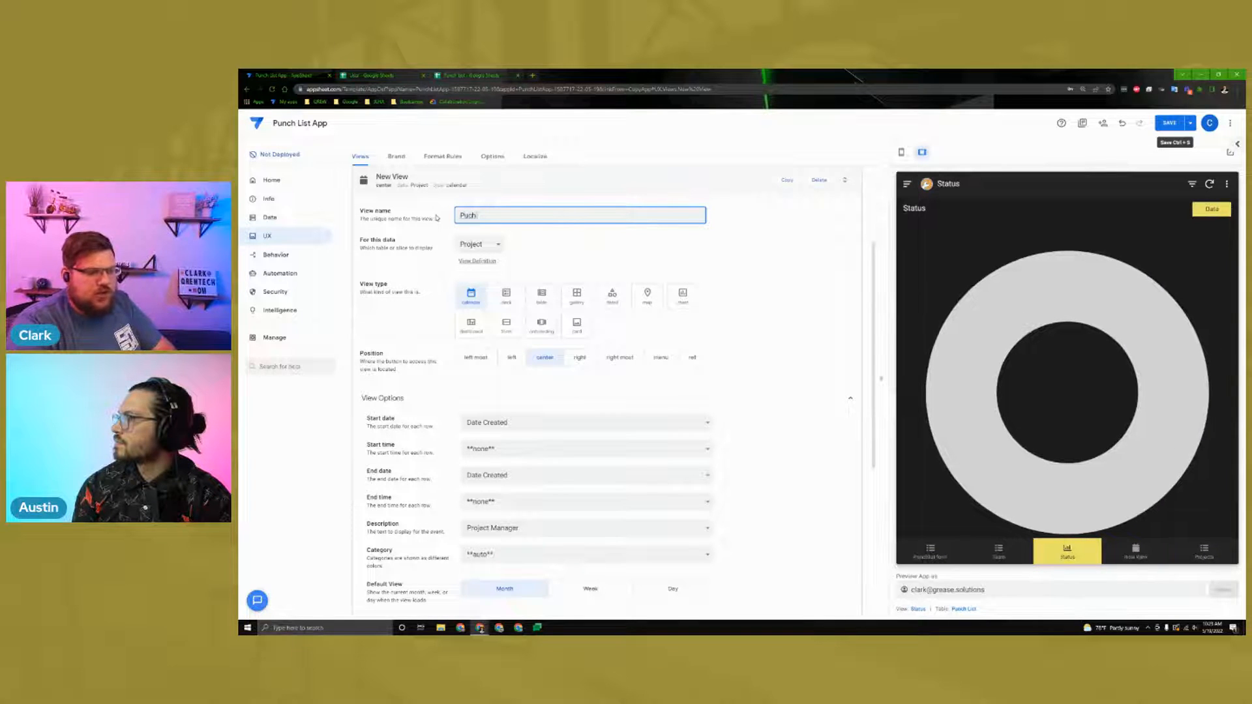
type(" List Automatoin")
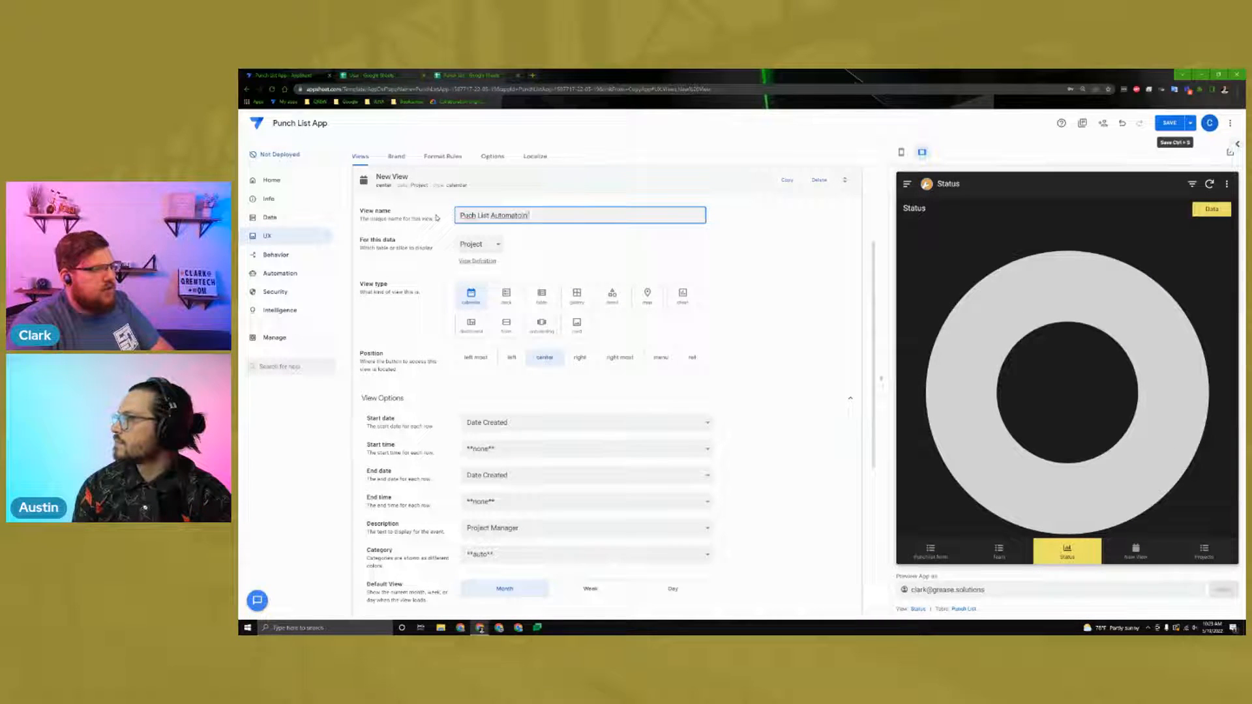
key("BackSpace")
key("BackSpace")
key("BackSpace")
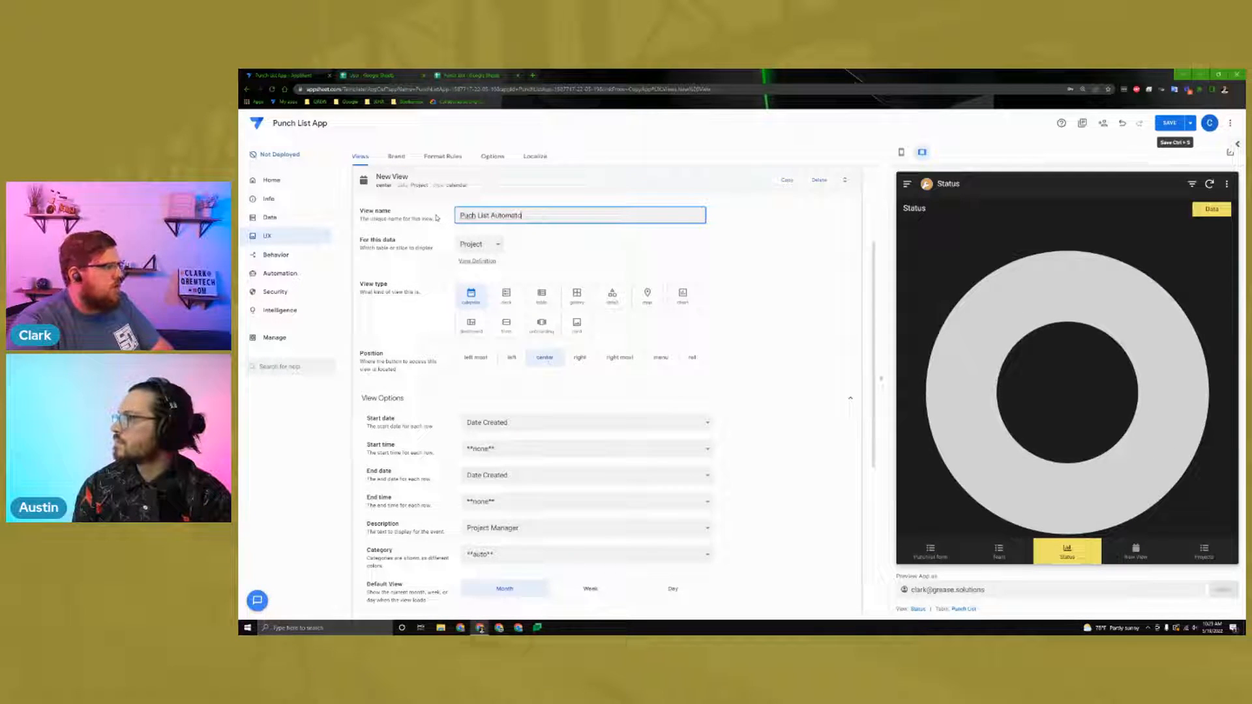
type("on View")
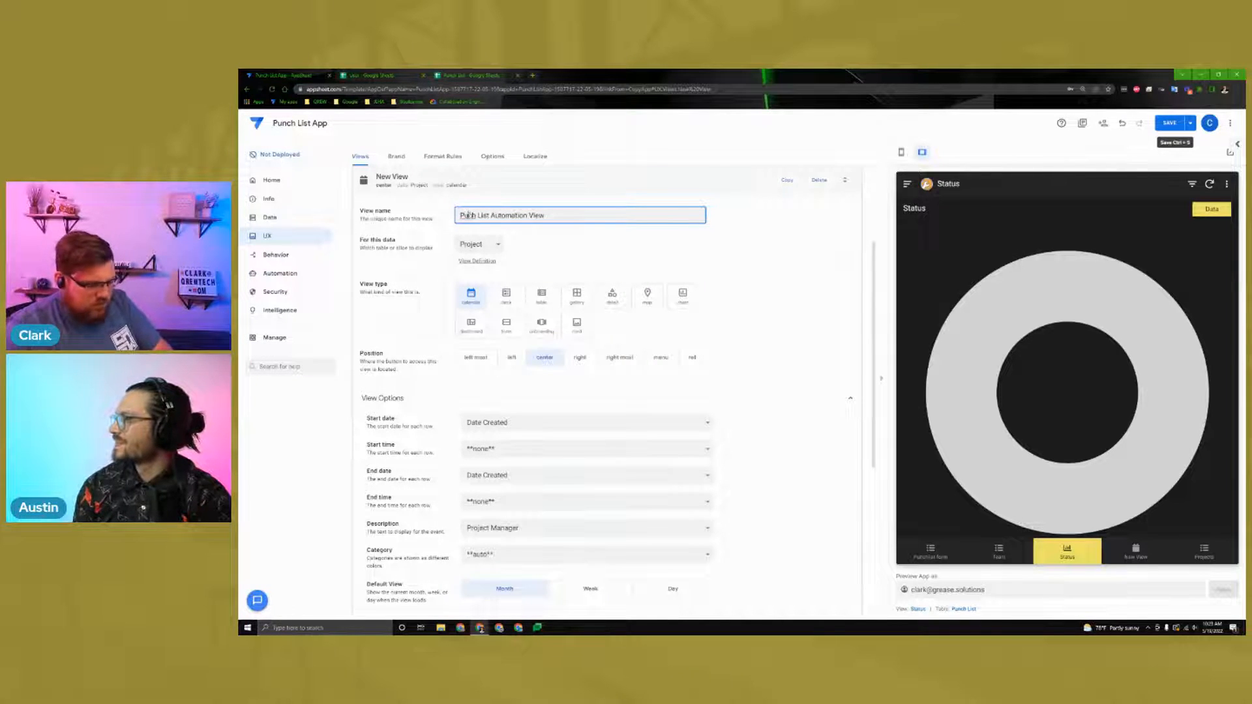
left_click(469, 216)
type("nc")
left_click(598, 243)
Step: Base the Punch List Automation View on the Punch List table and set its view type to detail
left_click(495, 241)
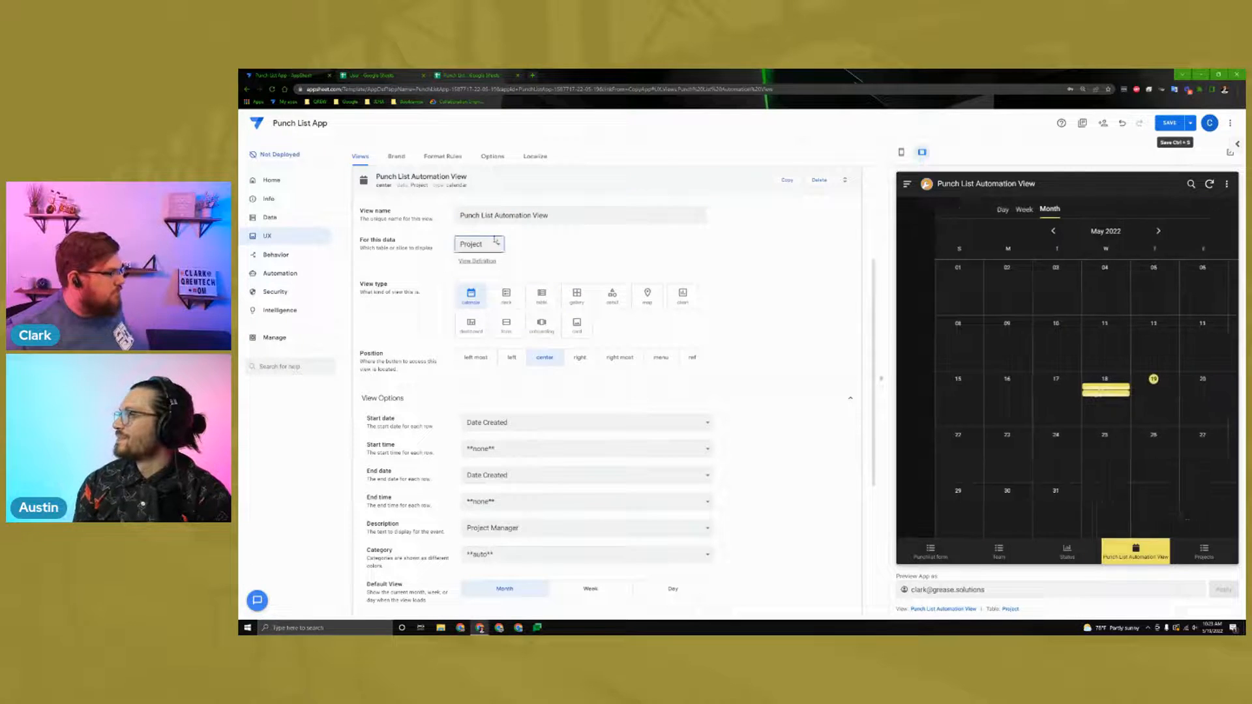
left_click(483, 293)
left_click(486, 250)
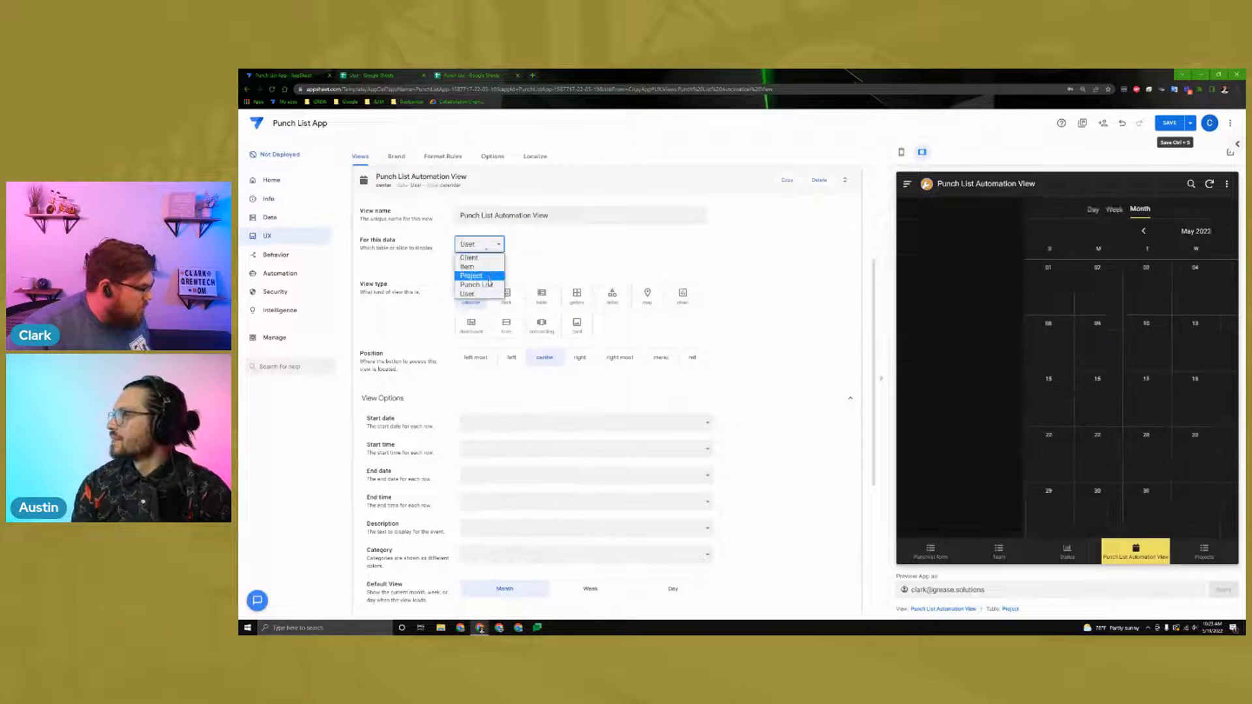
left_click(488, 284)
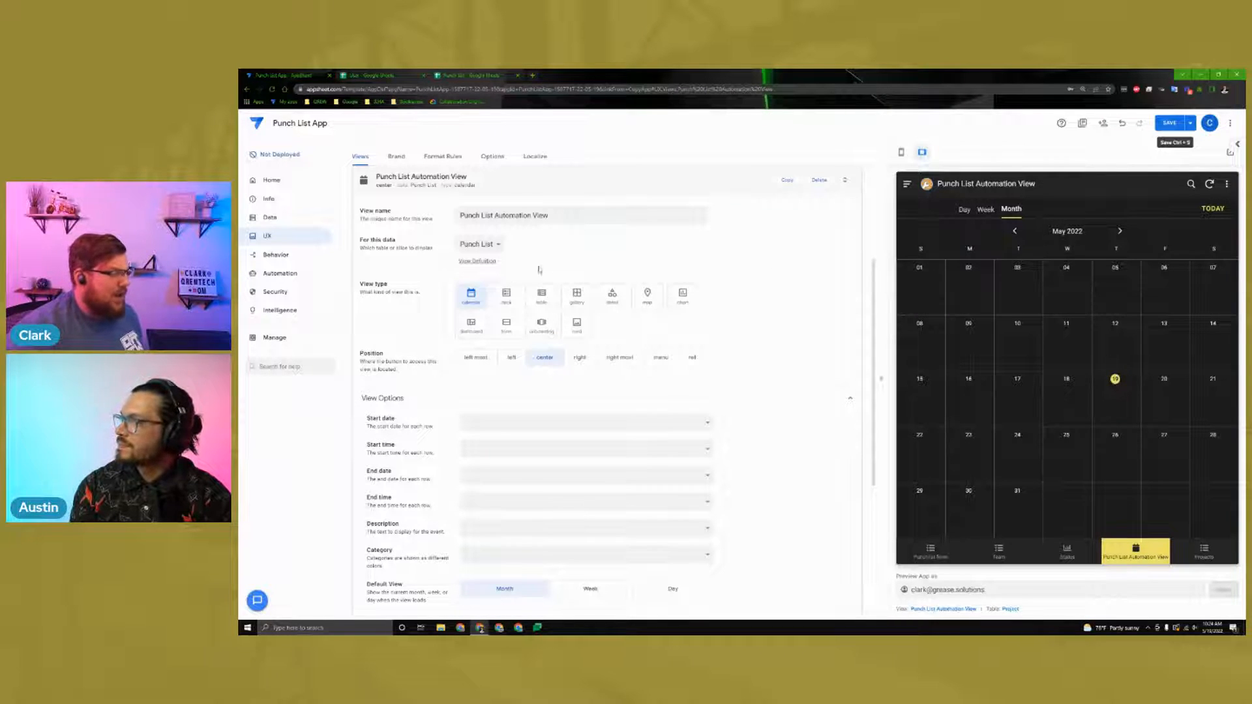
left_click(612, 299)
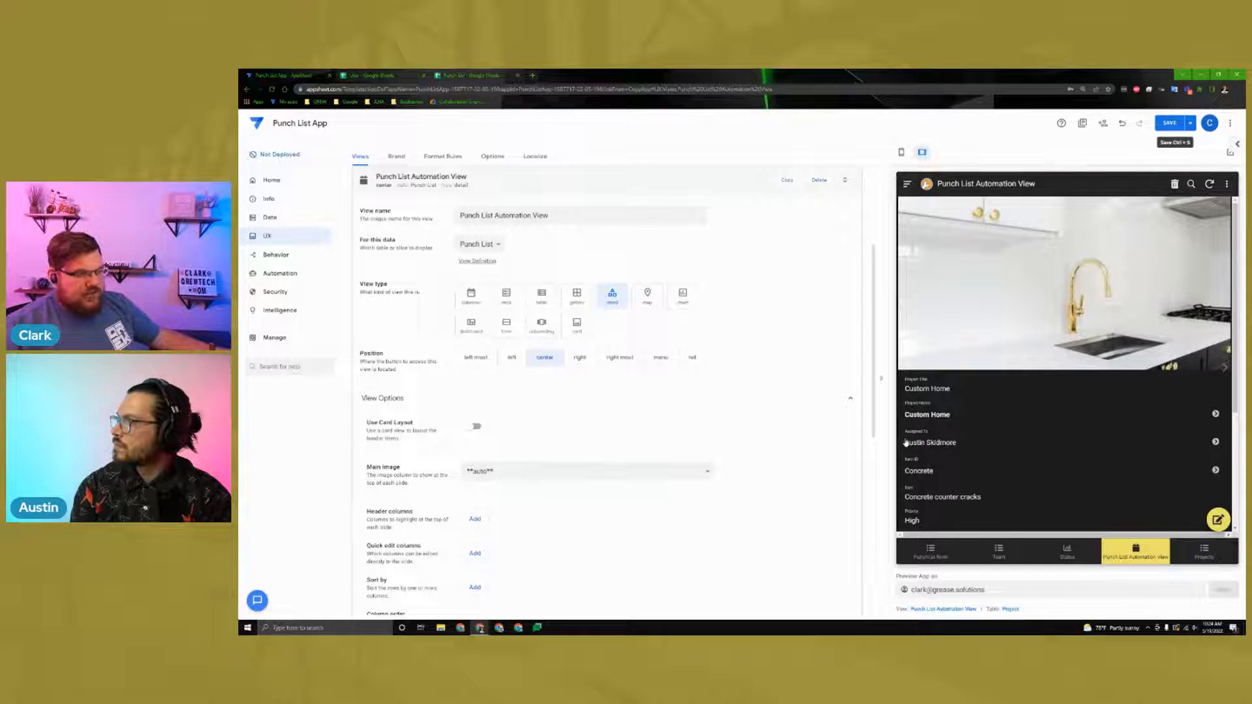
Step: Examine the punch list record's fields in the app preview and the detail view's layout options
left_click_drag(906, 432, 931, 403)
scroll(946, 481, "down", 2)
scroll(951, 450, "down", 1)
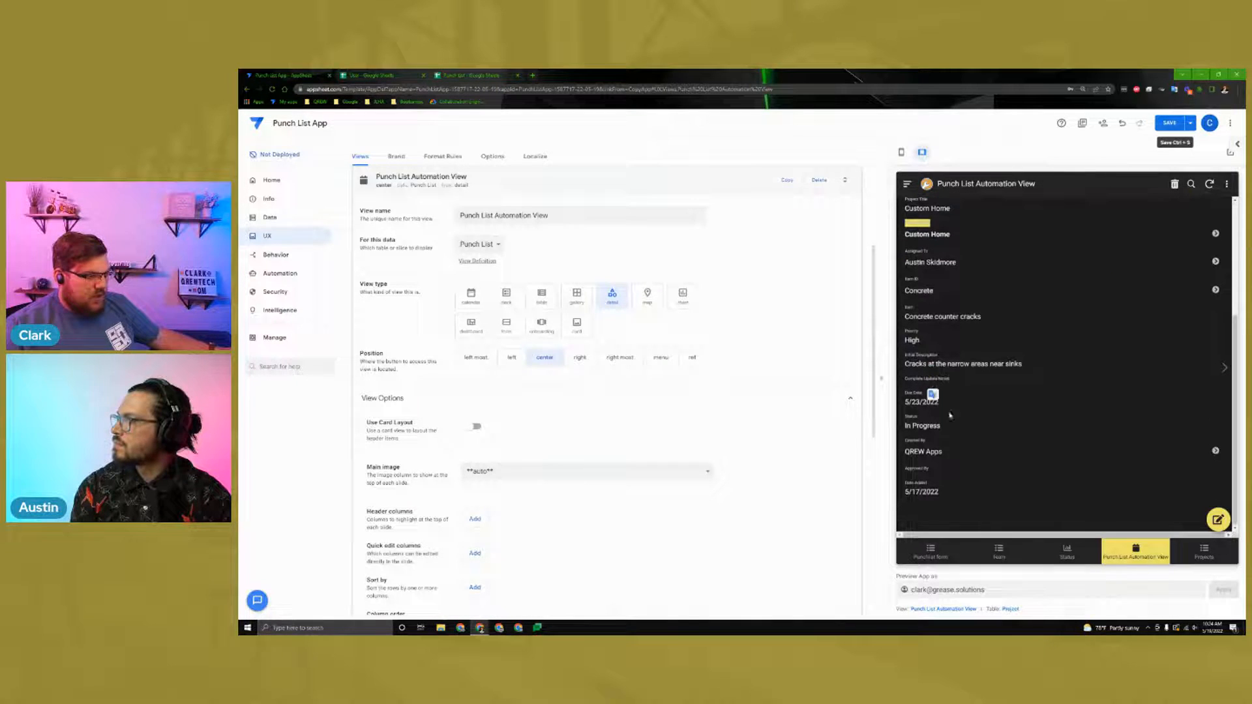
left_click(949, 525)
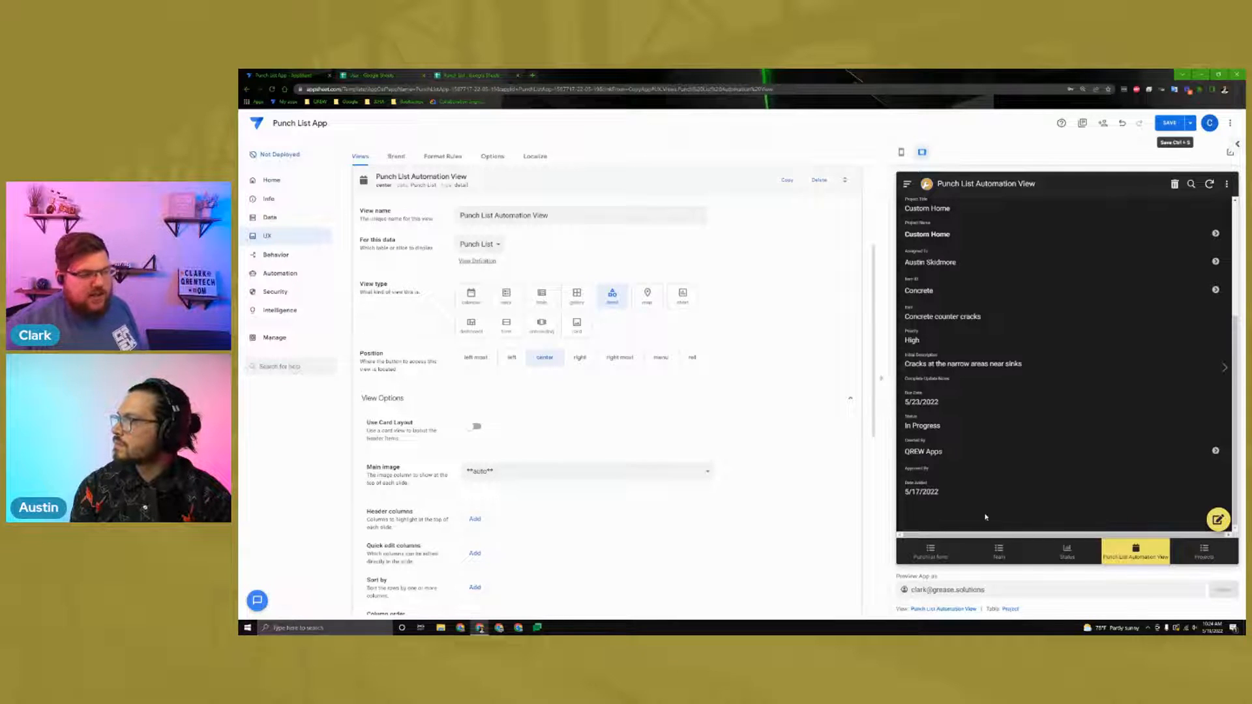
scroll(955, 456, "up", 3)
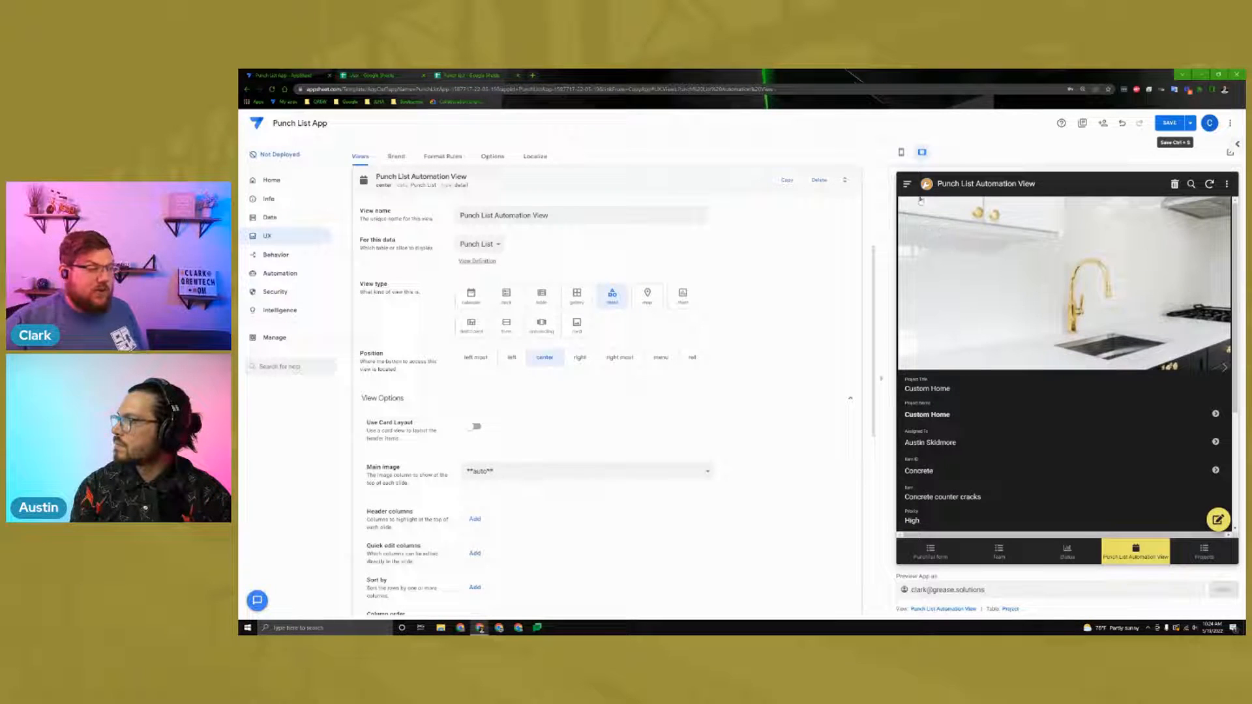
scroll(781, 339, "down", 1)
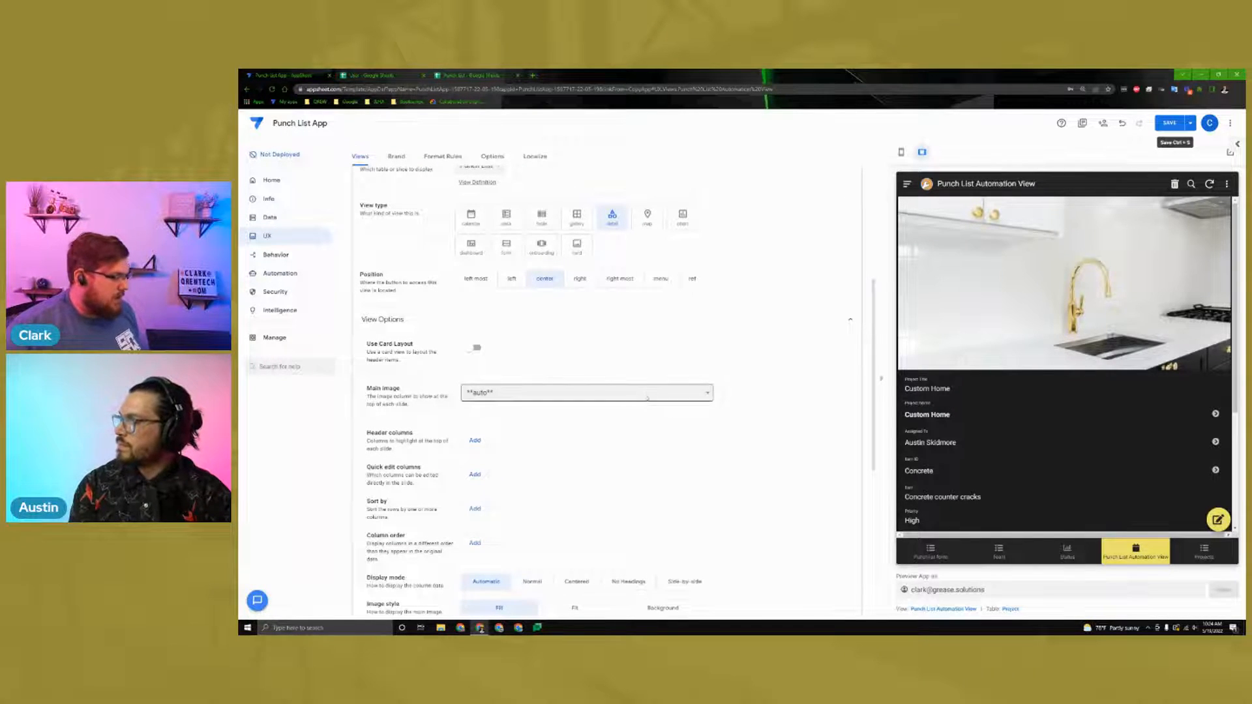
scroll(783, 373, "down", 1)
scroll(697, 292, "up", 4)
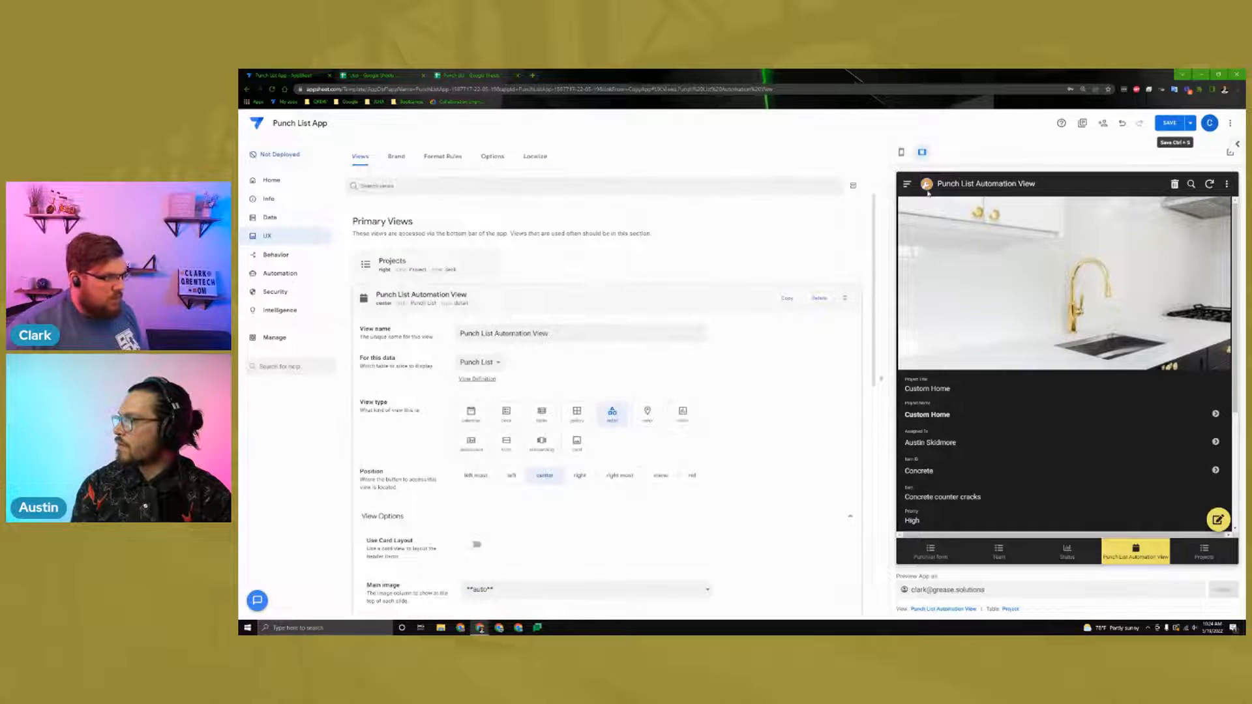
Step: Create a new view named Project Status and set its view type to dashboard
left_click(510, 373)
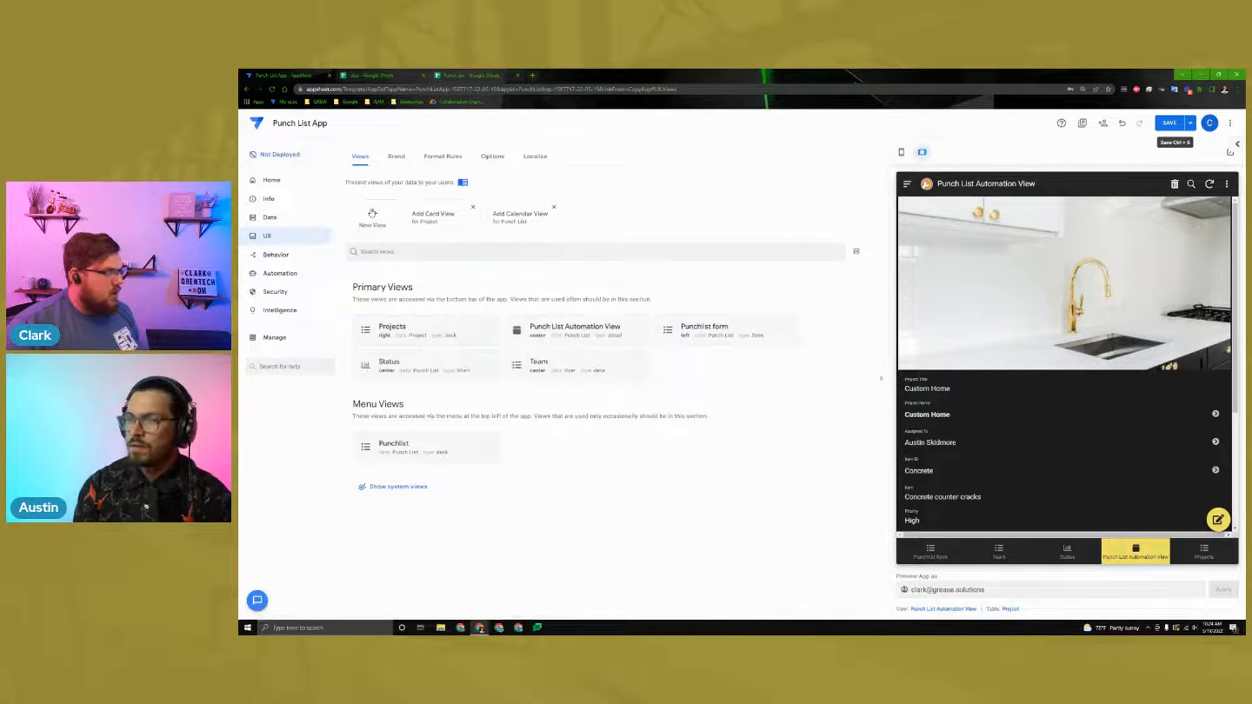
left_click(372, 210)
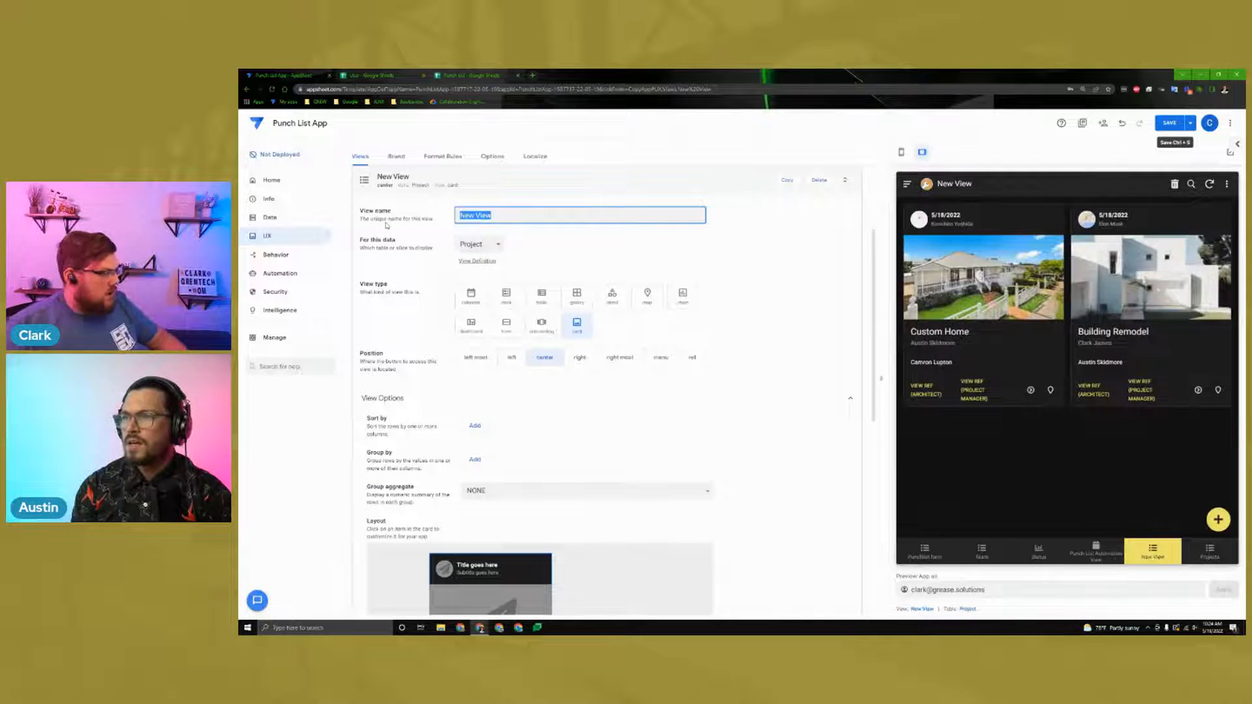
type("Project Status")
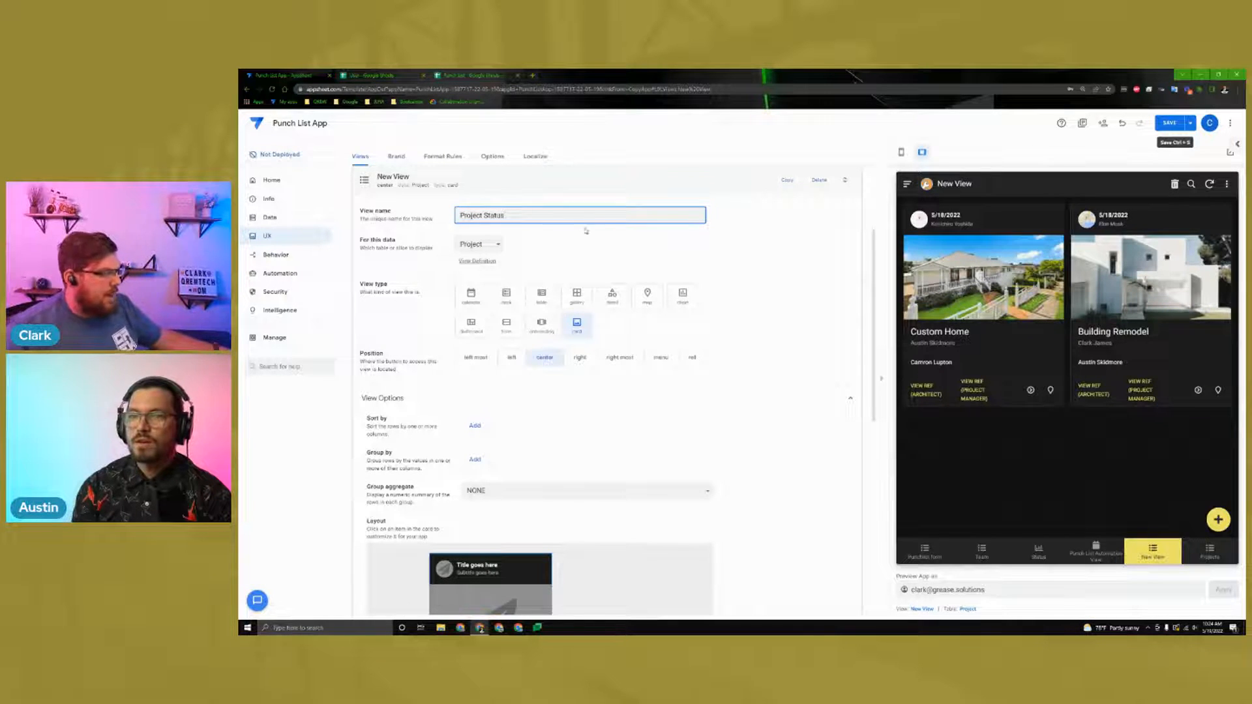
left_click(483, 246)
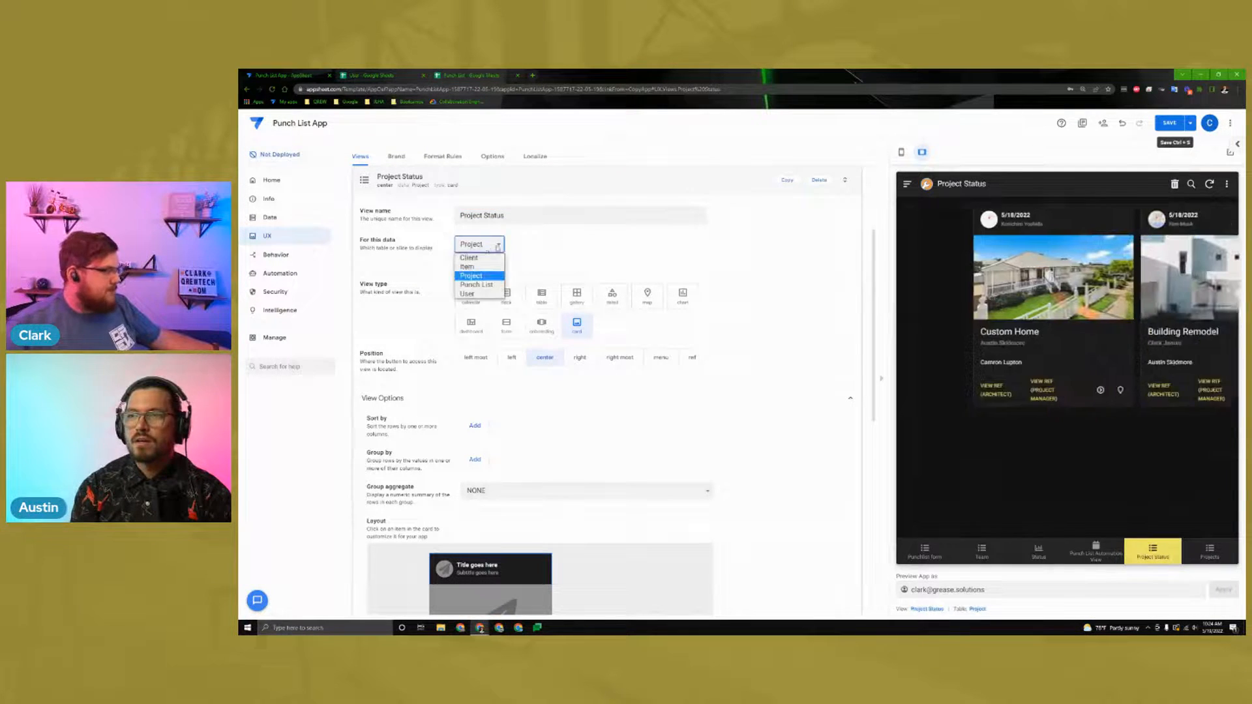
left_click(482, 275)
left_click(471, 324)
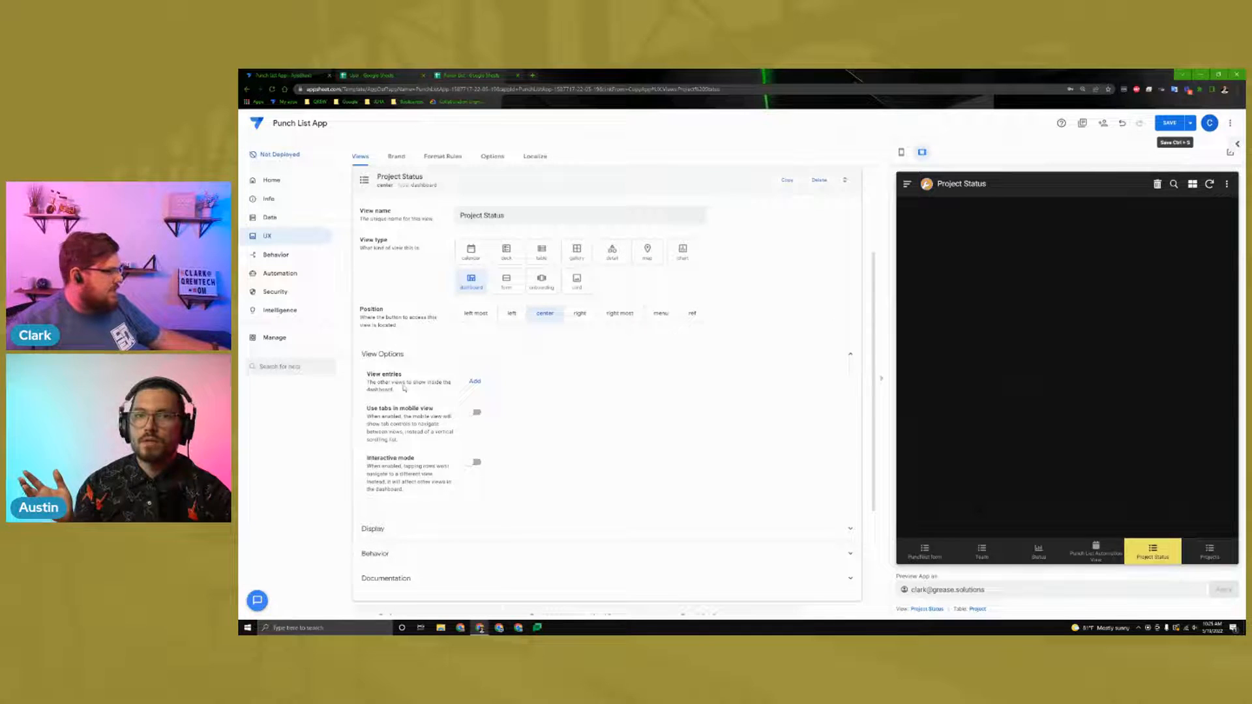
Step: Add four view entries to the Project Status dashboard
left_click(475, 381)
left_click(479, 406)
left_click(480, 427)
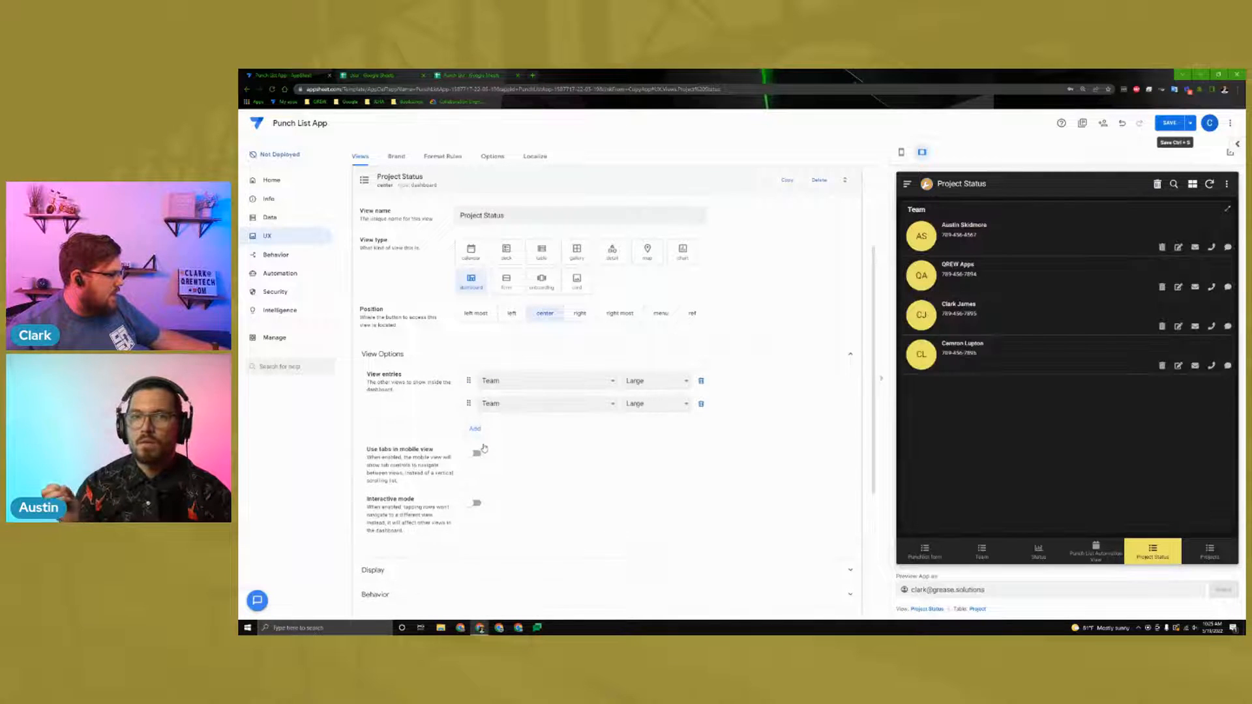
left_click(475, 450)
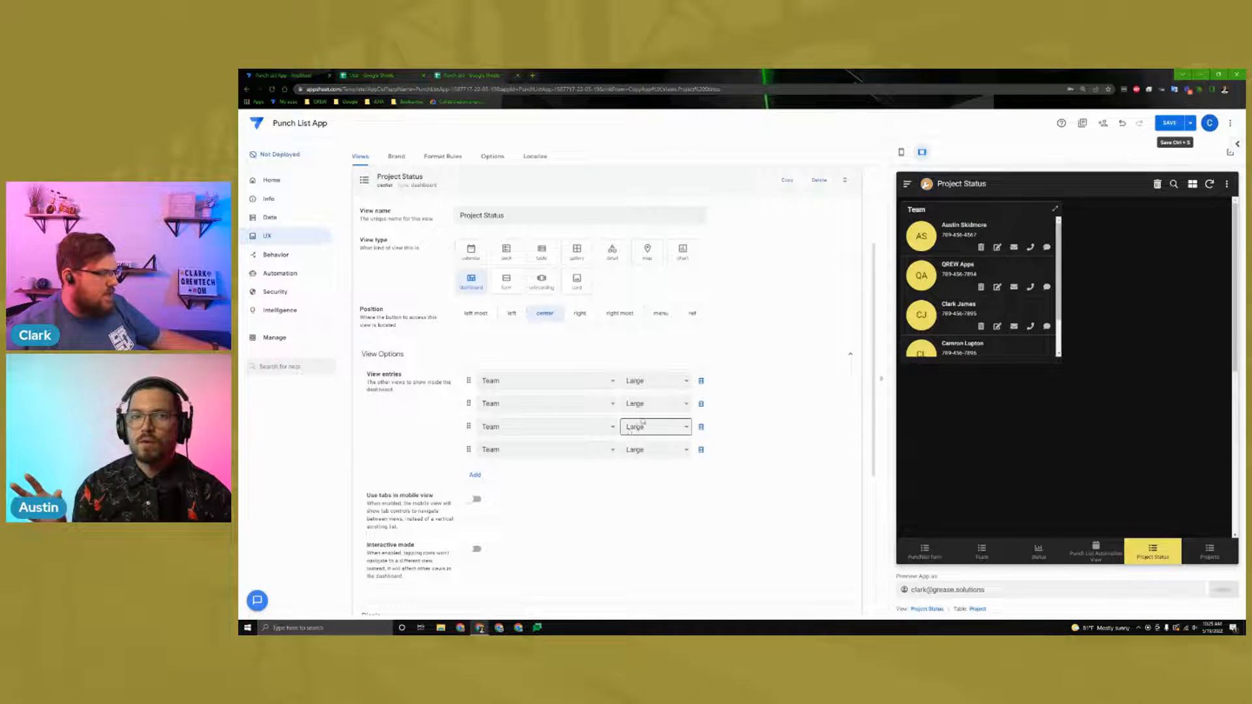
Step: Set the dashboard's second, third and fourth view entries to Status, Projects and Punchlist
left_click(556, 405)
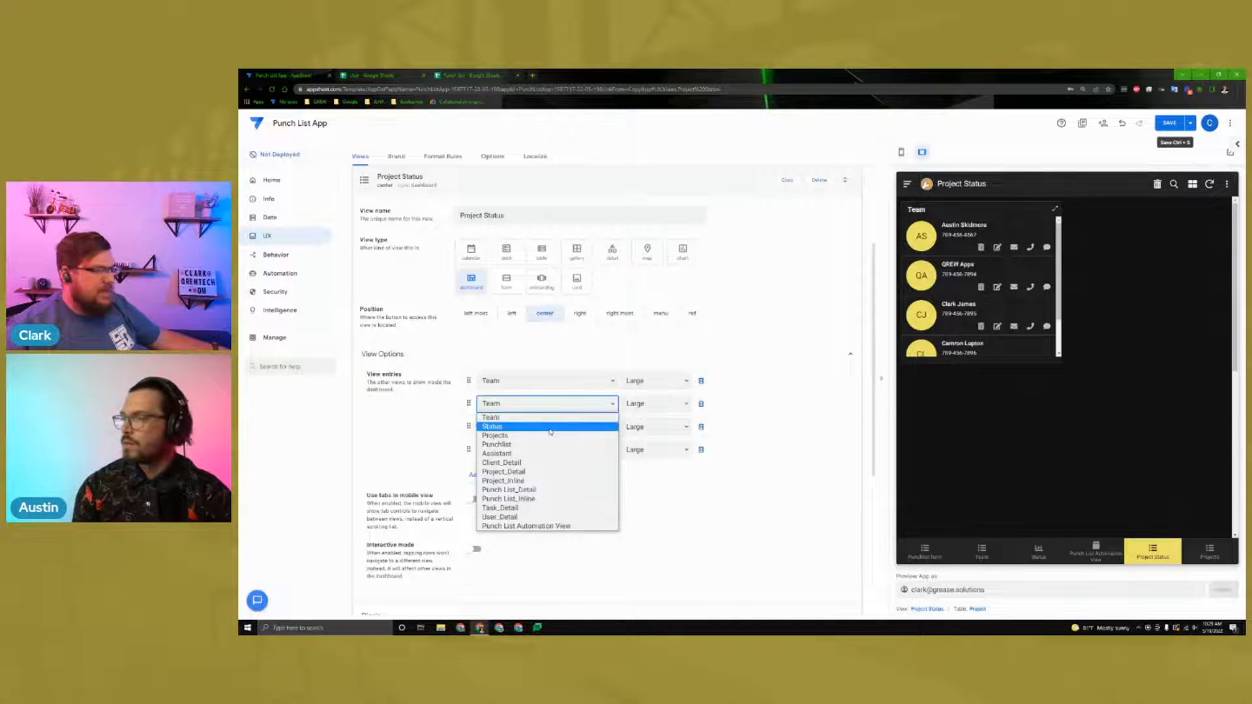
left_click(550, 427)
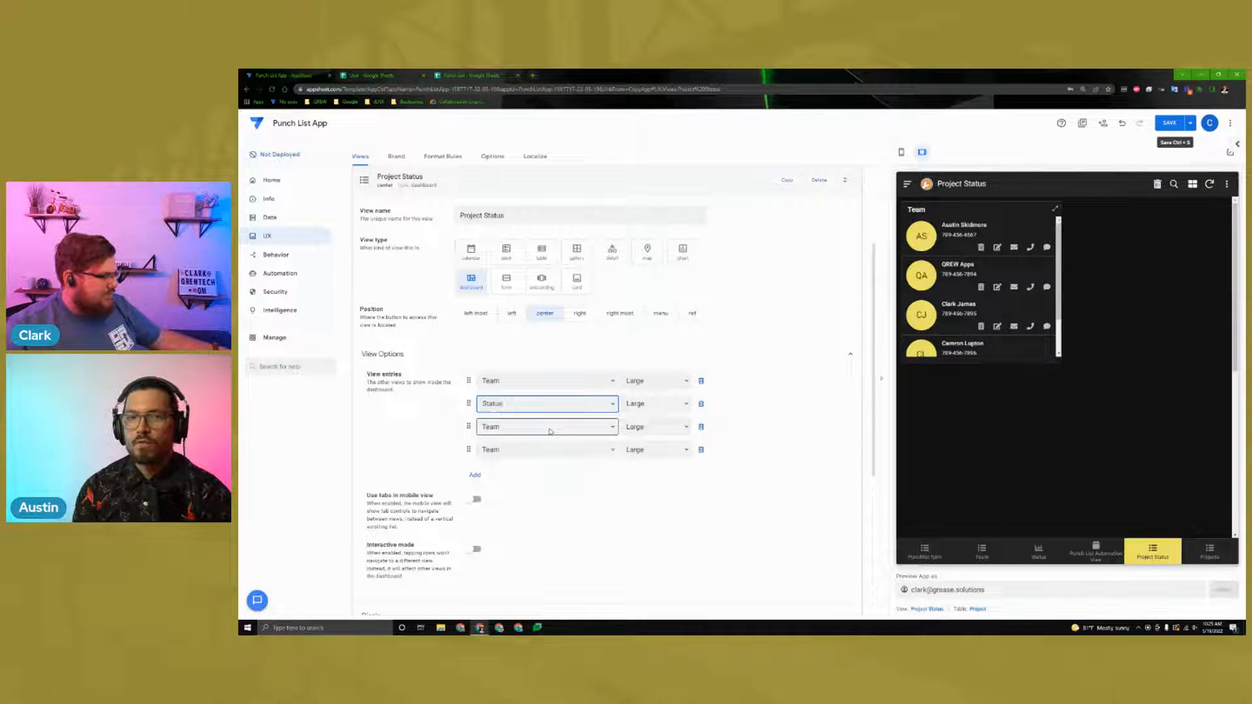
left_click(547, 427)
left_click(536, 456)
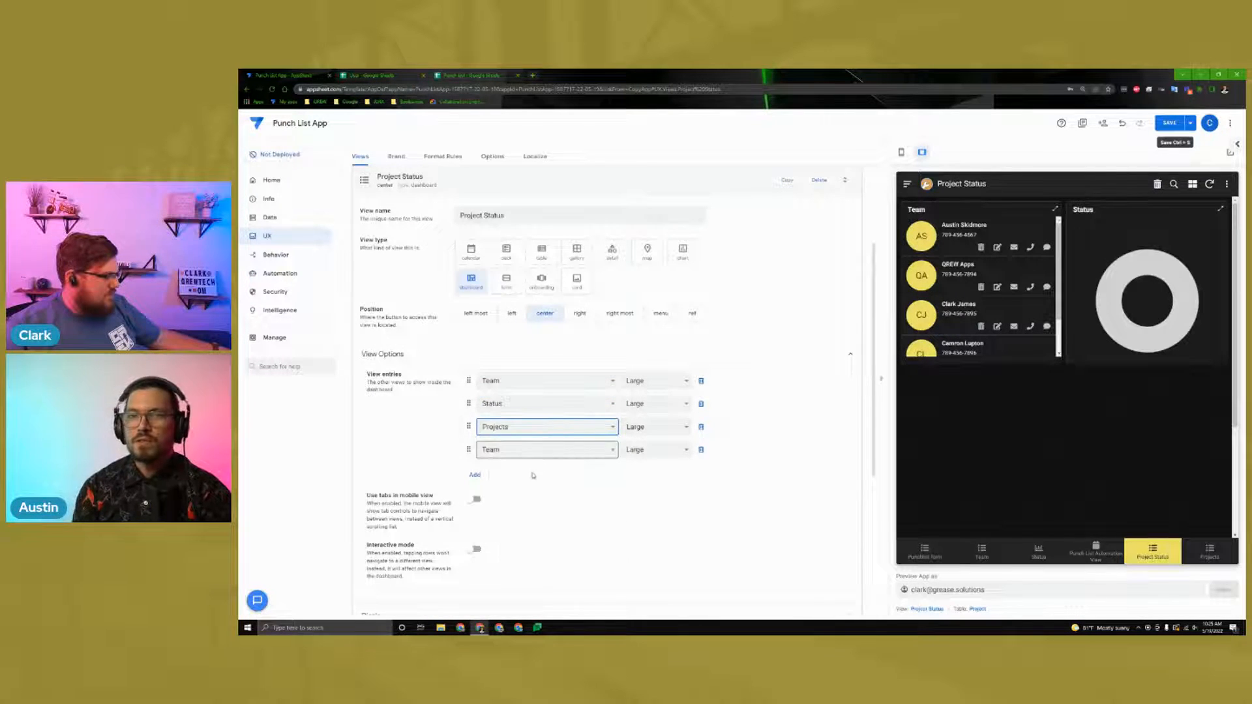
left_click(539, 450)
left_click(523, 494)
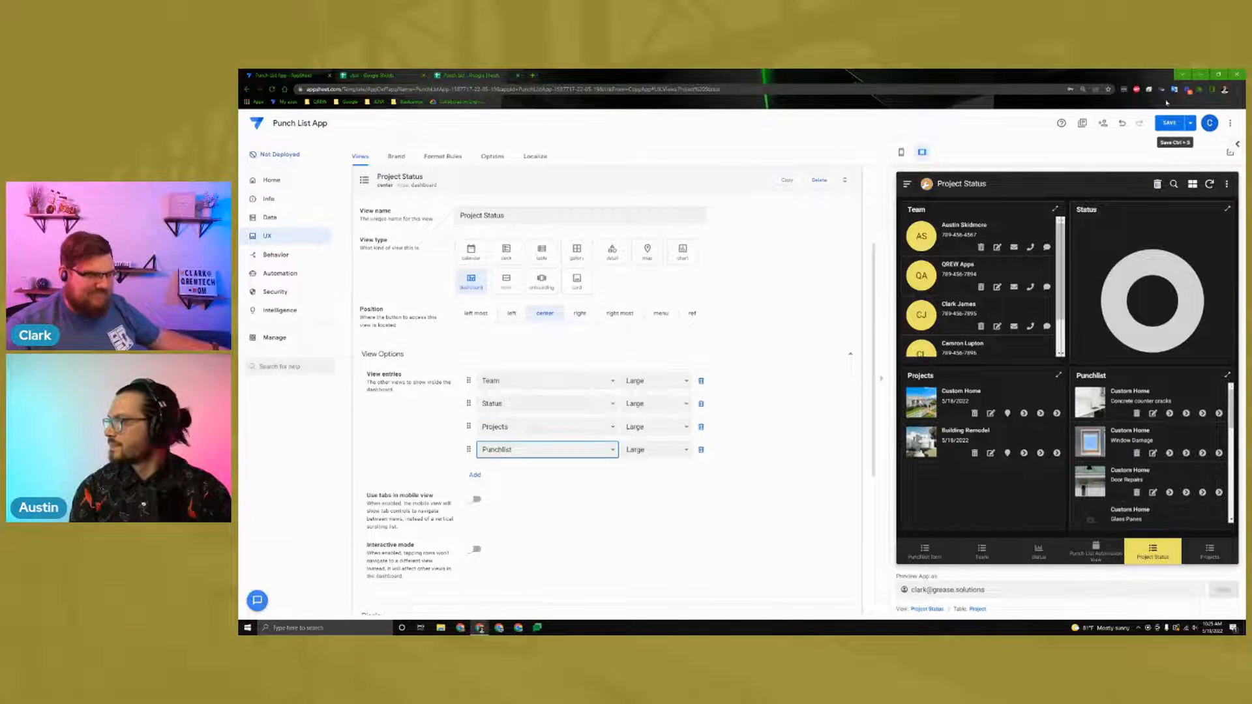
Step: Save the app and expand the Status chart from the Project Status dashboard in the app preview
left_click(1169, 122)
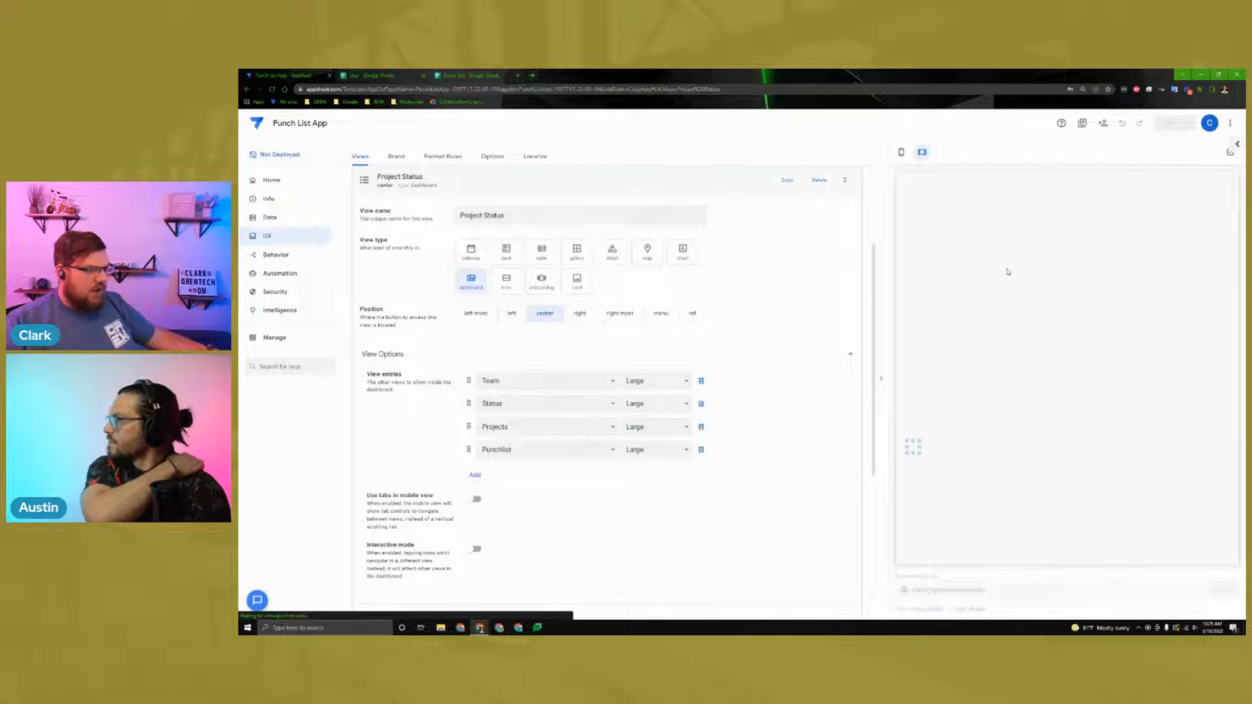
scroll(450, 329, "up", 2)
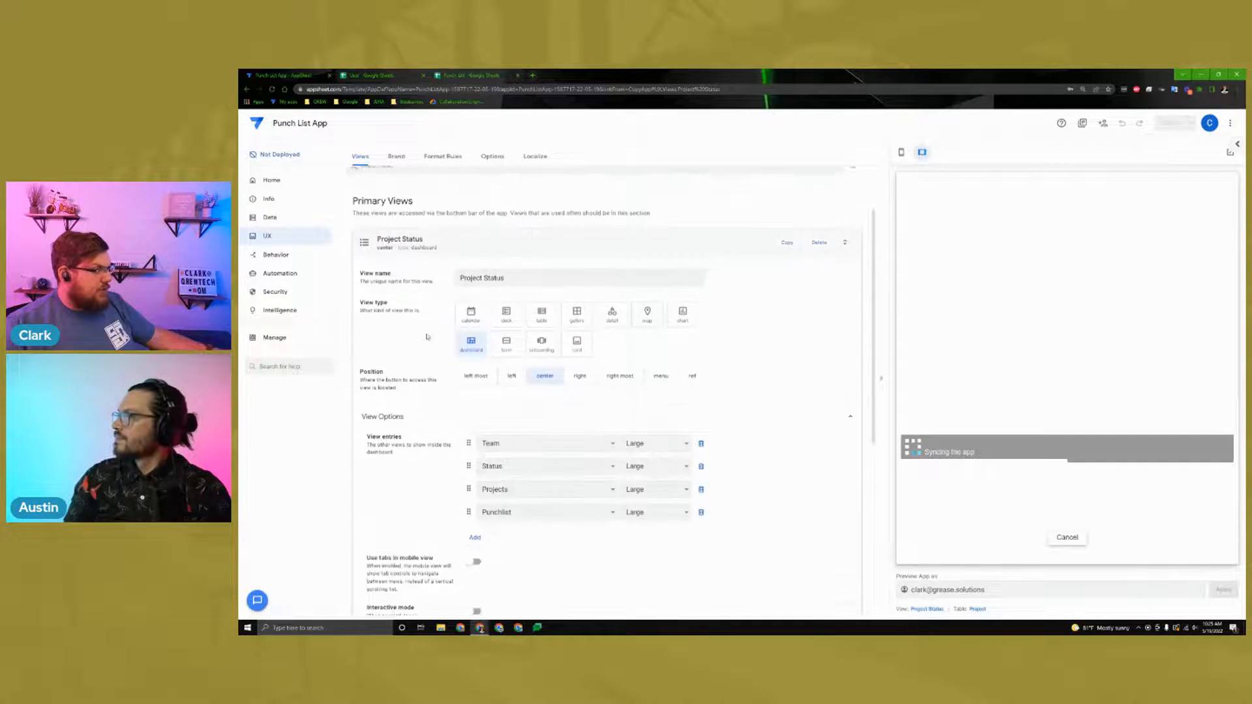
scroll(369, 309, "down", 1)
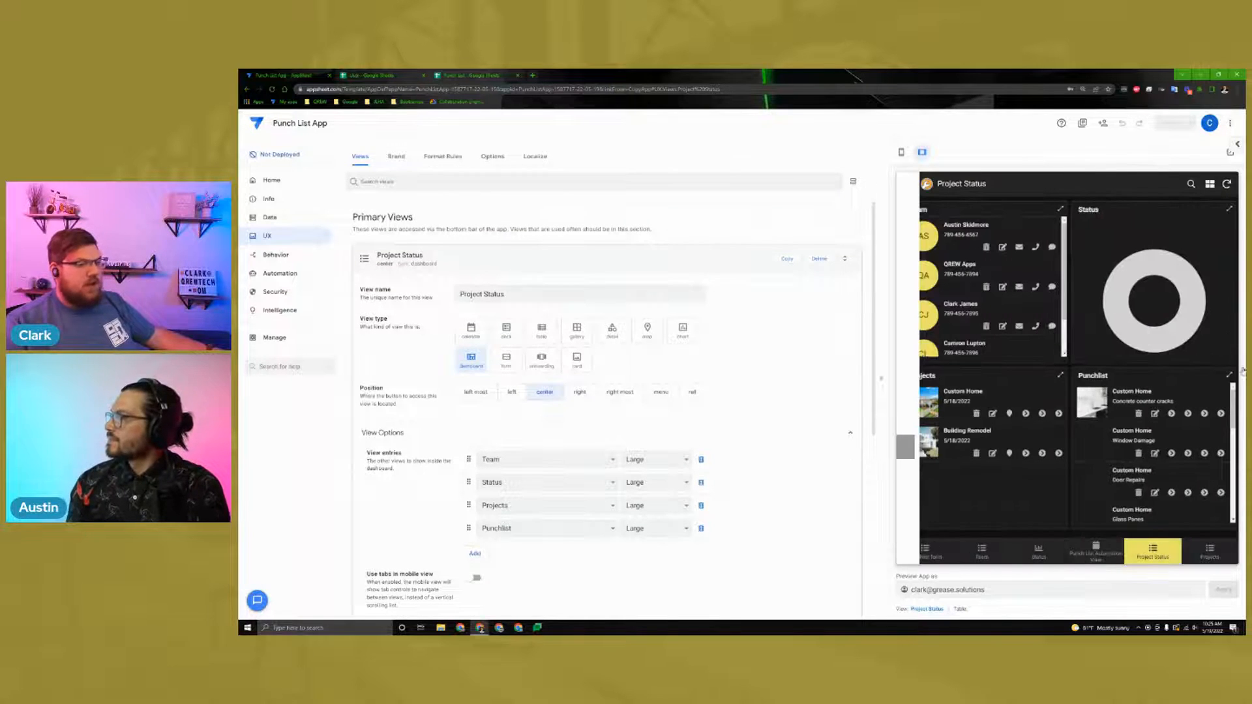
left_click(1228, 211)
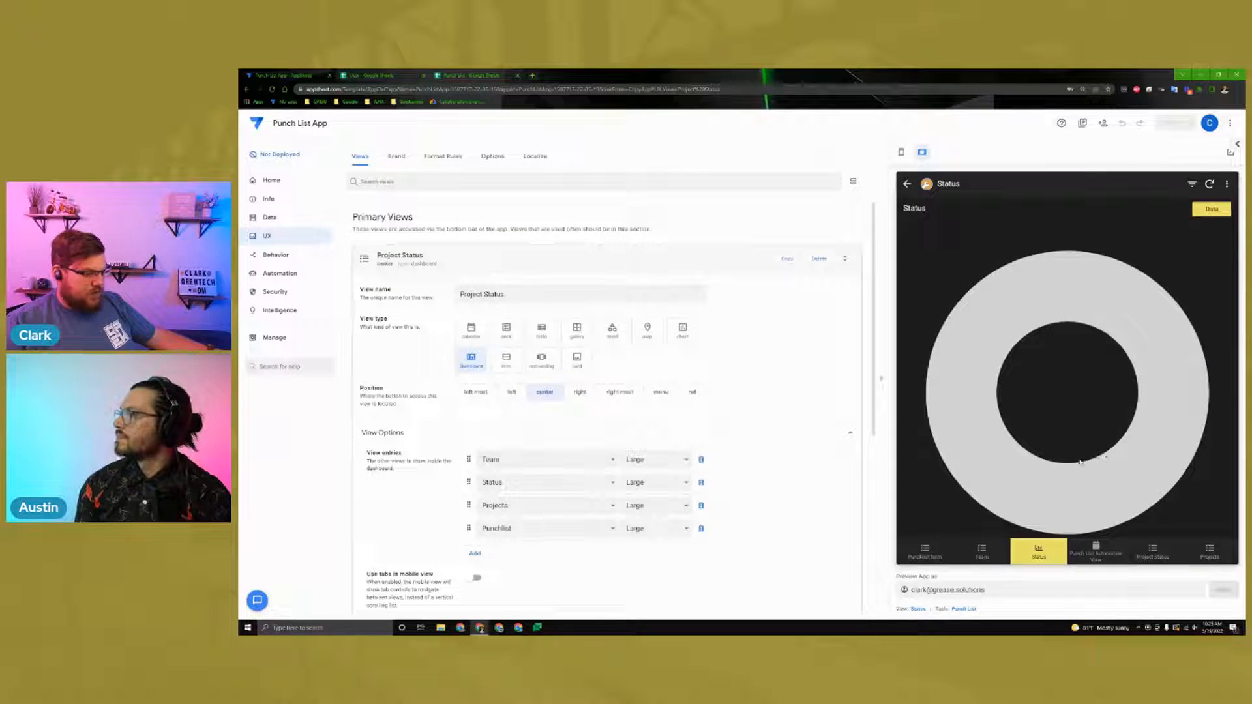
Step: Add Status as the Status view's chart column and save the app
left_click(917, 609)
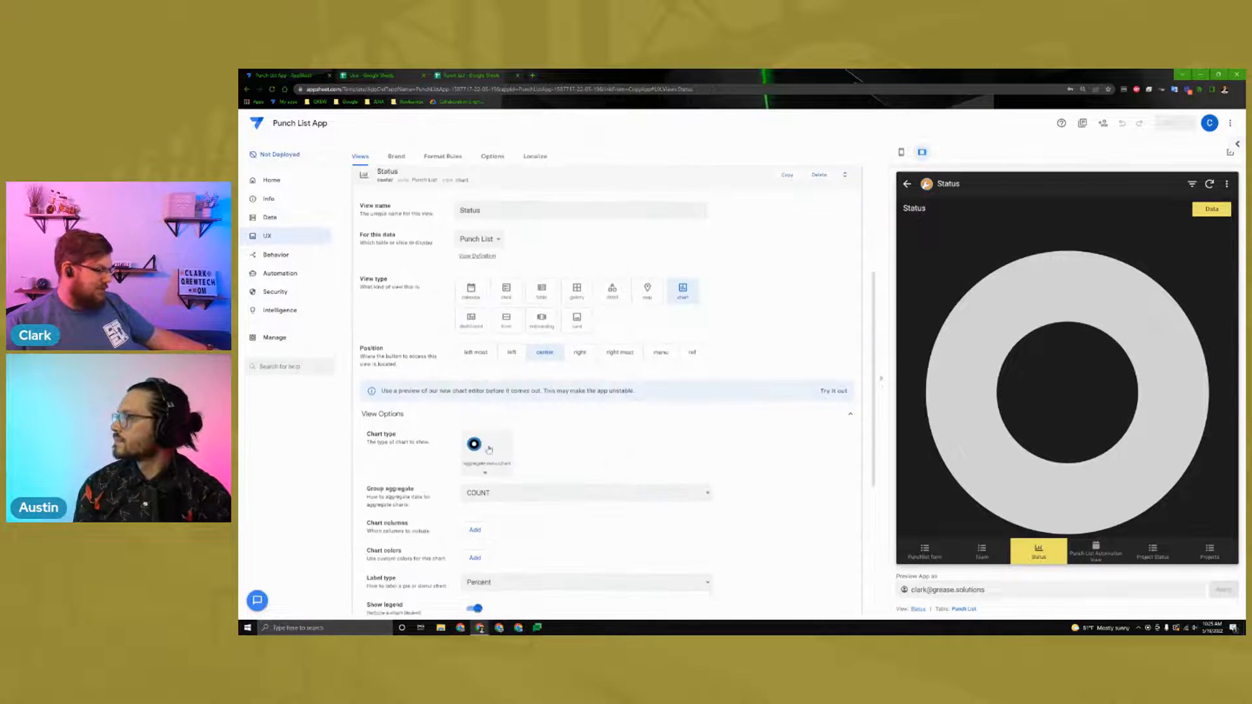
left_click(475, 415)
left_click(515, 416)
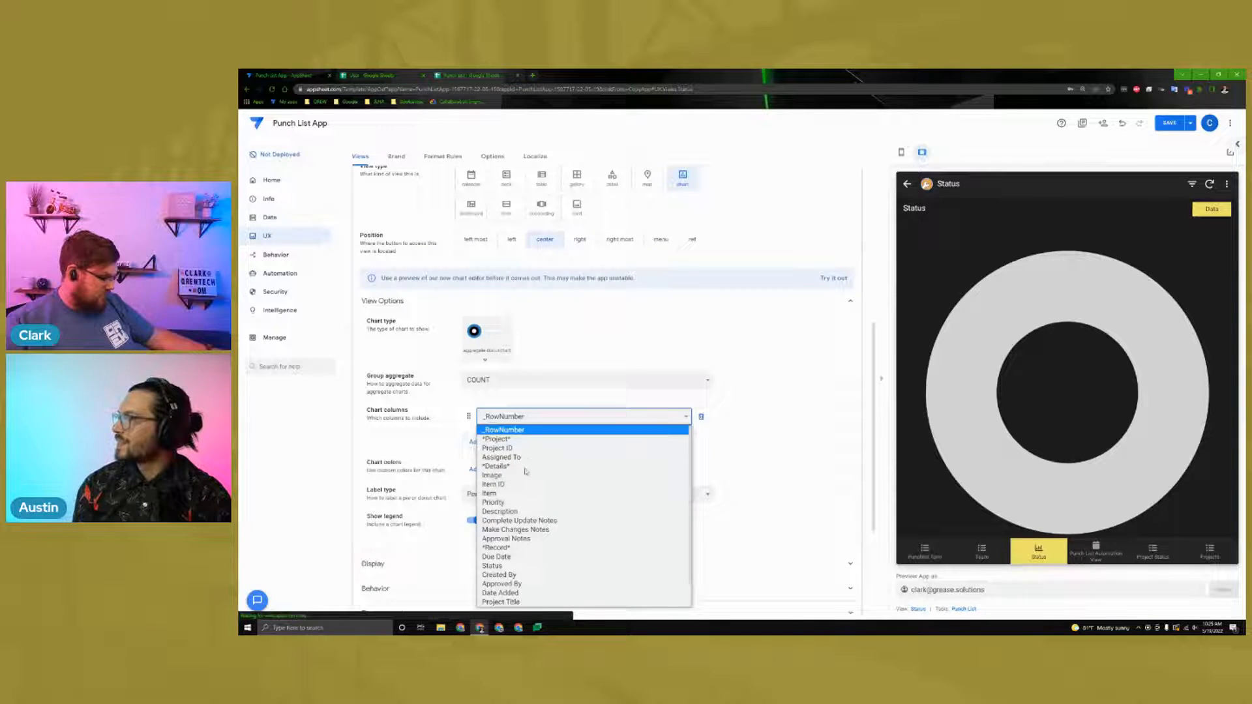
left_click(519, 566)
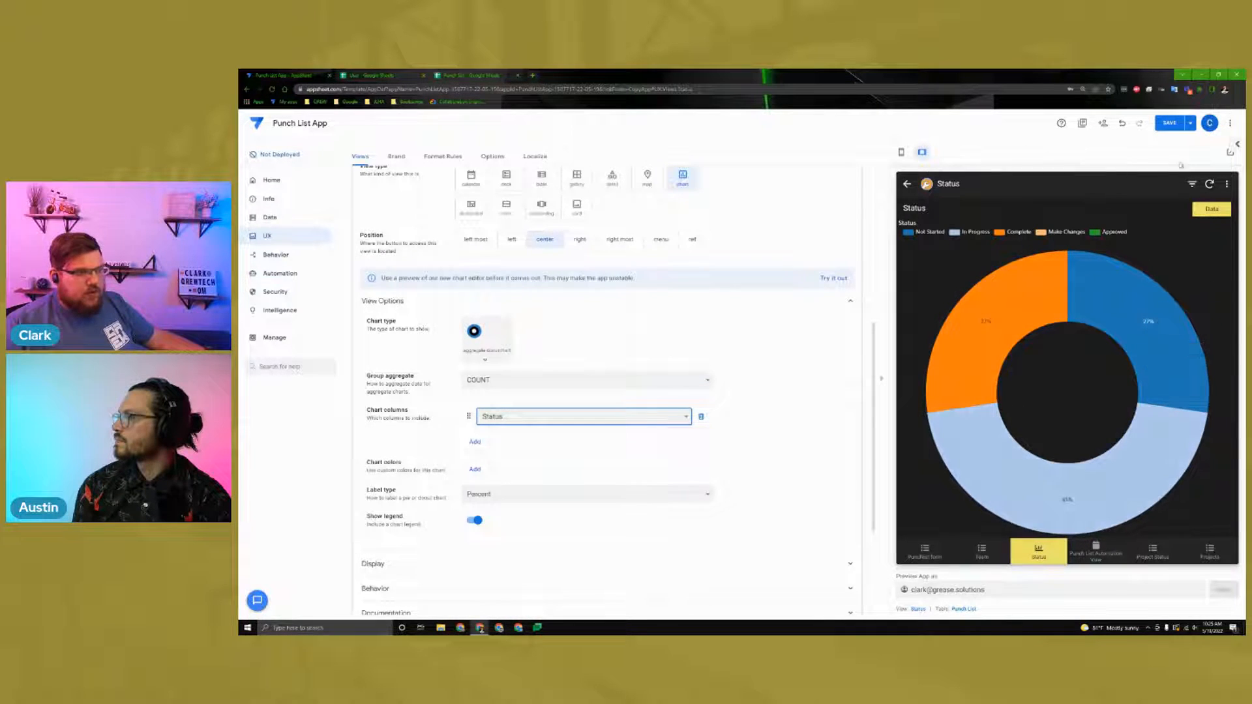
left_click(1170, 123)
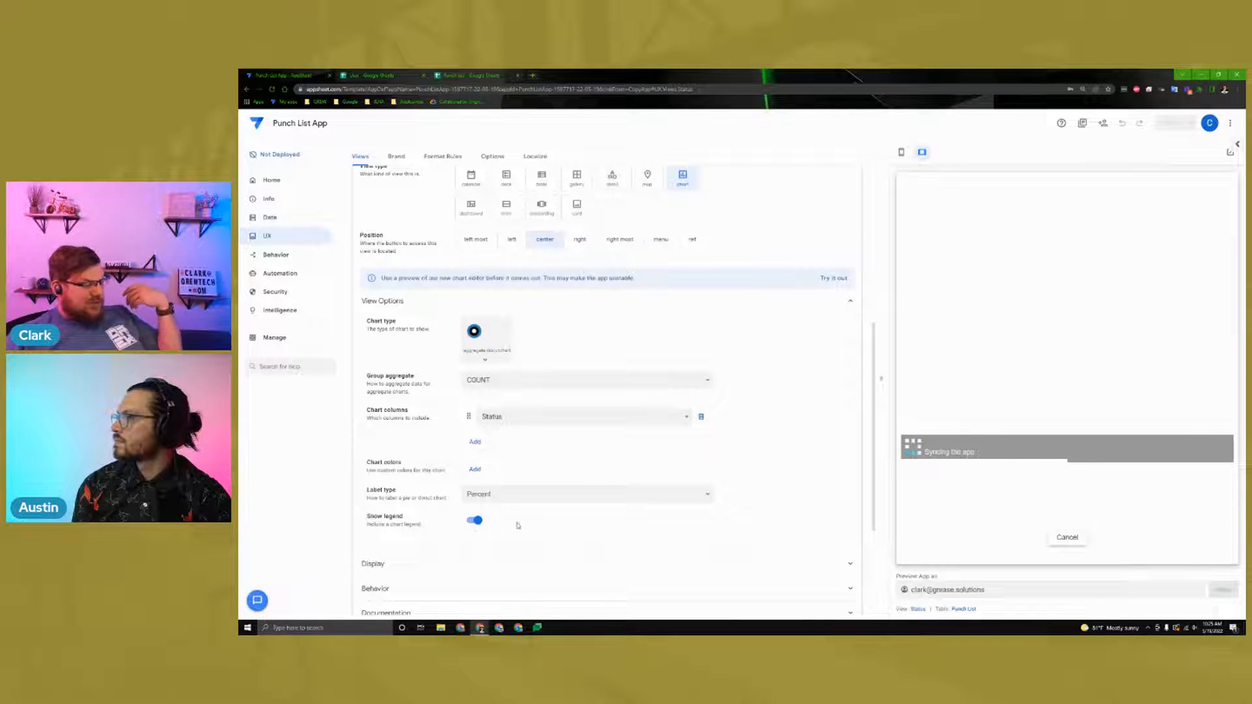
Step: Review the Status chart's settings and the primary views in the view list and app preview
scroll(638, 423, "up", 4)
scroll(643, 430, "down", 3)
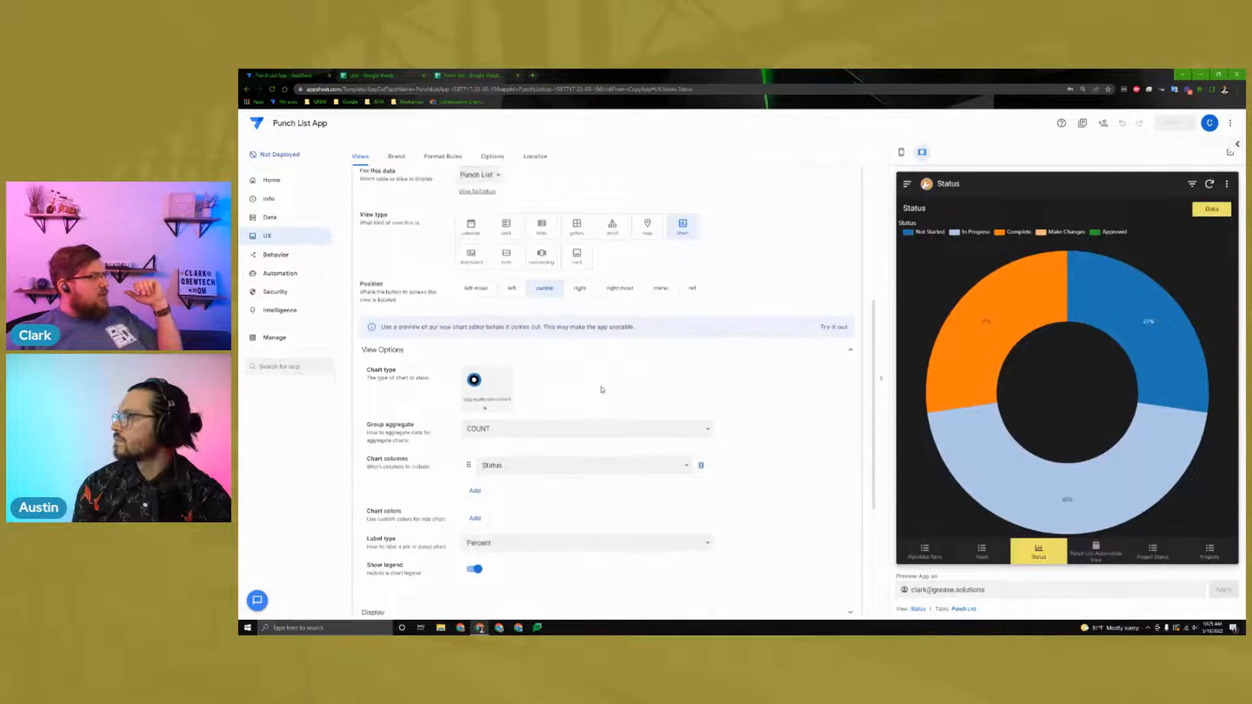
scroll(602, 389, "up", 3)
left_click(522, 304)
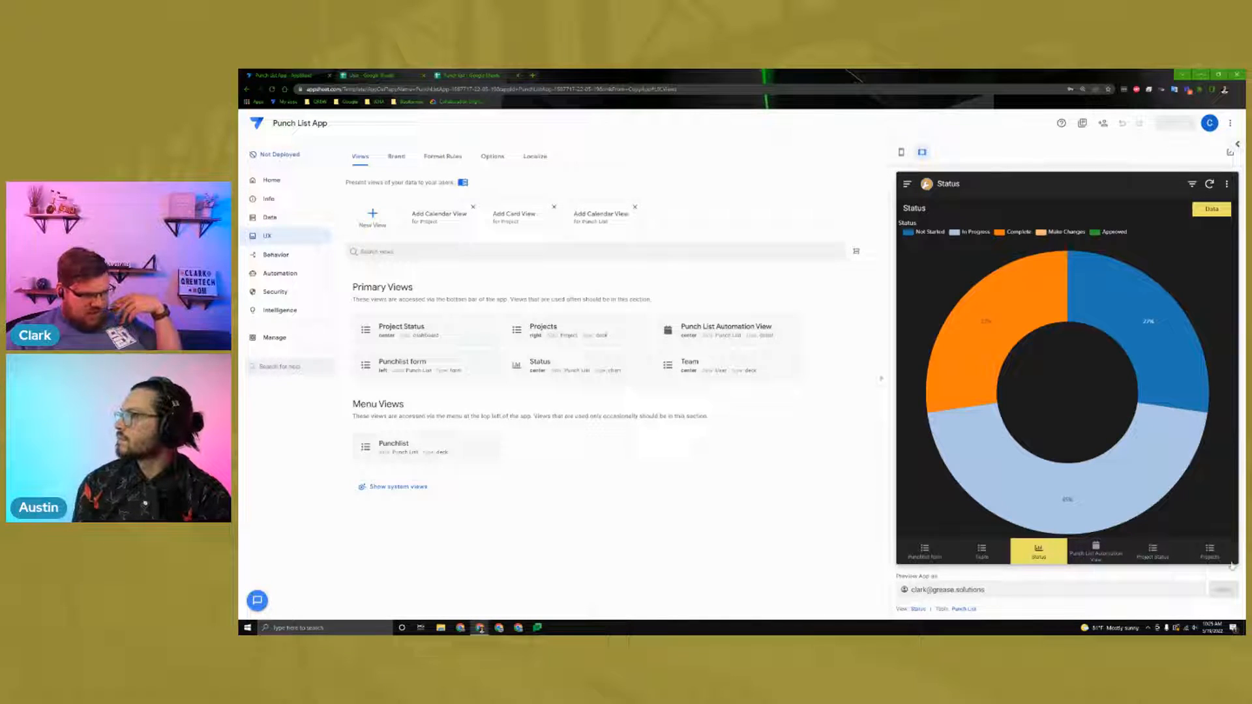
left_click(919, 552)
left_click(988, 553)
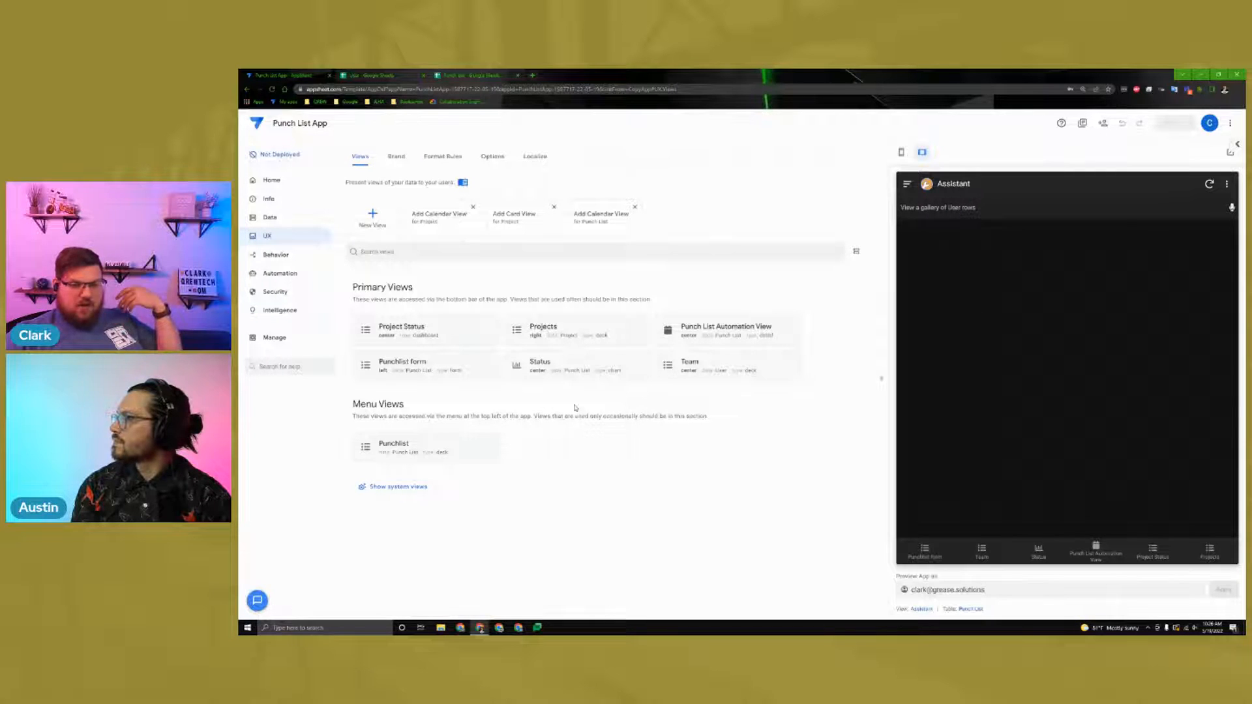
left_click(450, 335)
left_click(535, 179)
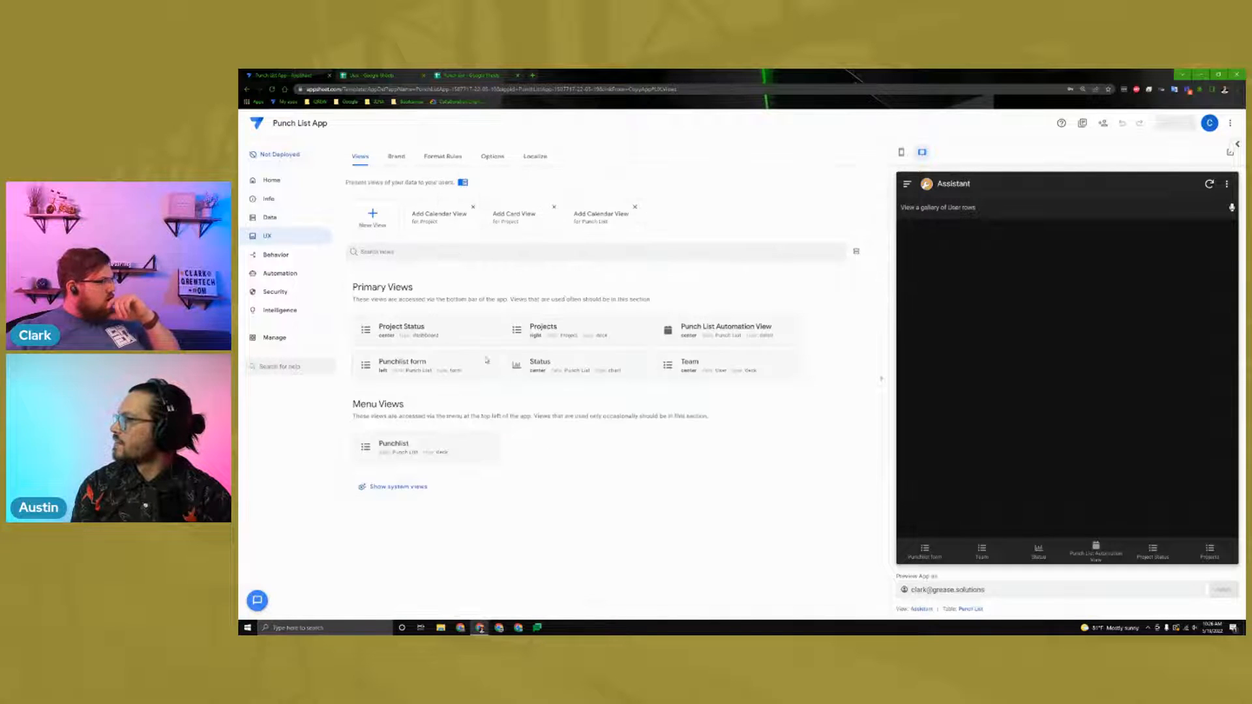
Step: Set the position of Punch List Automation View and Punchlist form to ref and of the Team view to menu
left_click(712, 336)
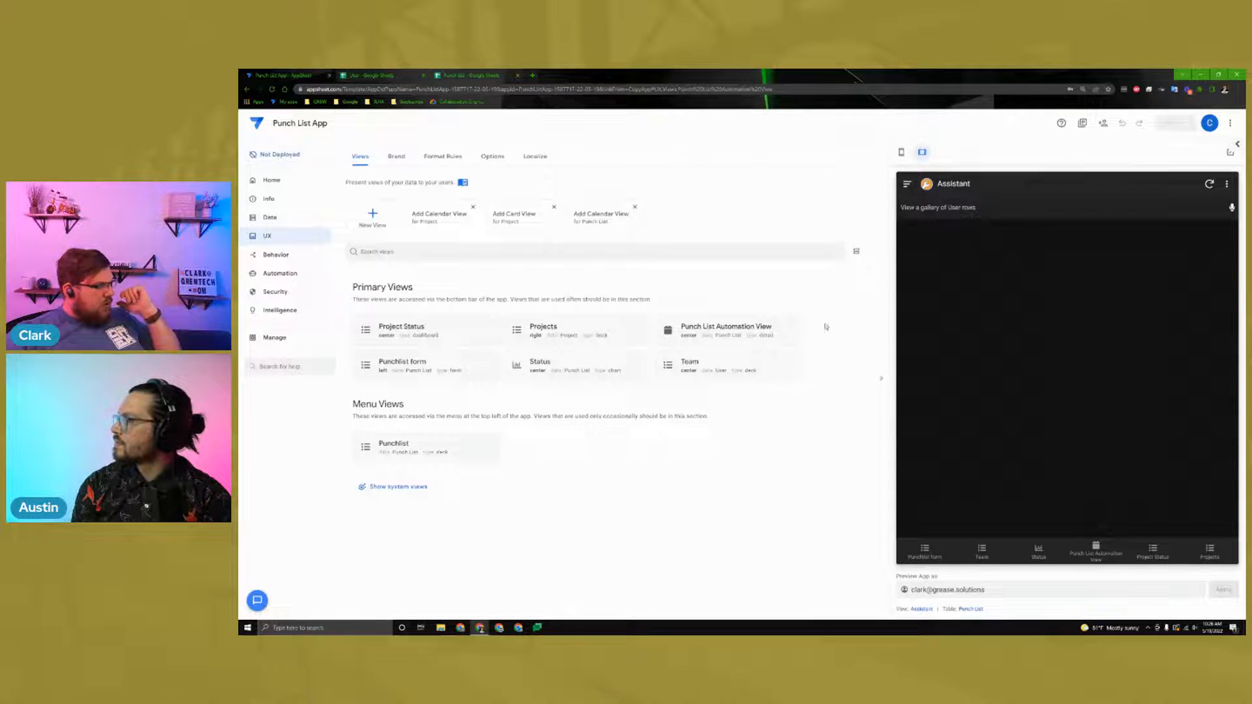
left_click(701, 410)
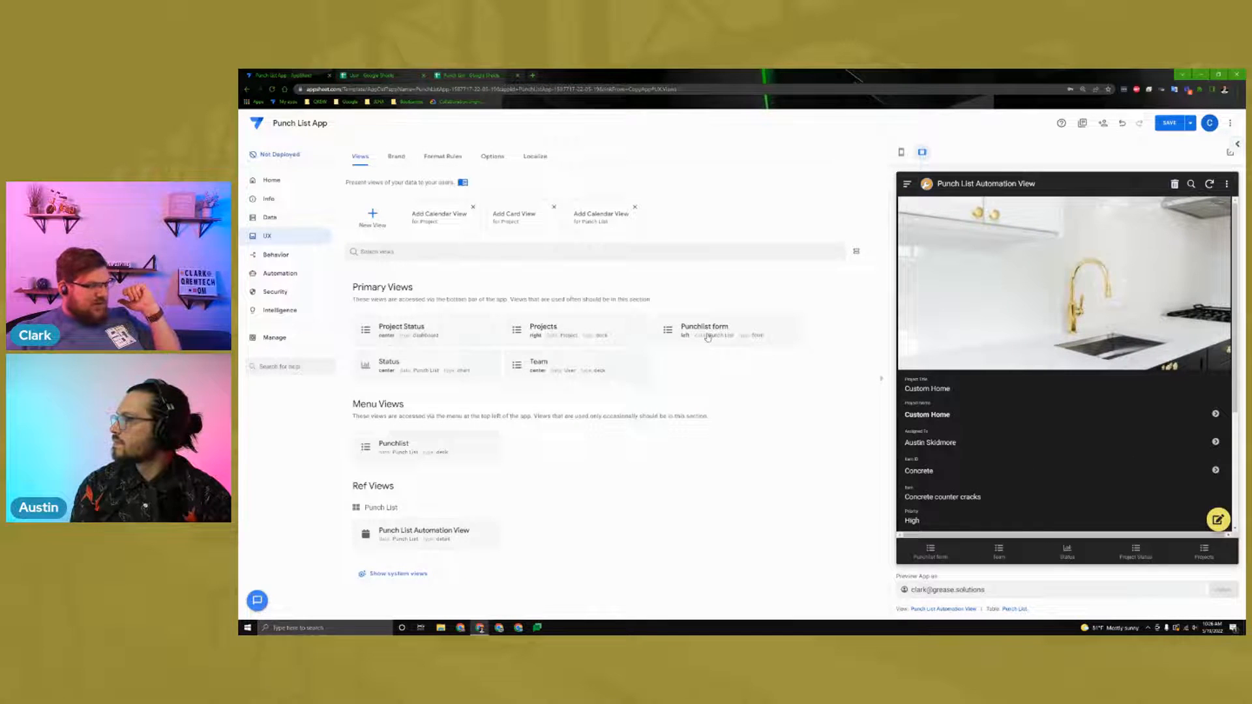
left_click(708, 338)
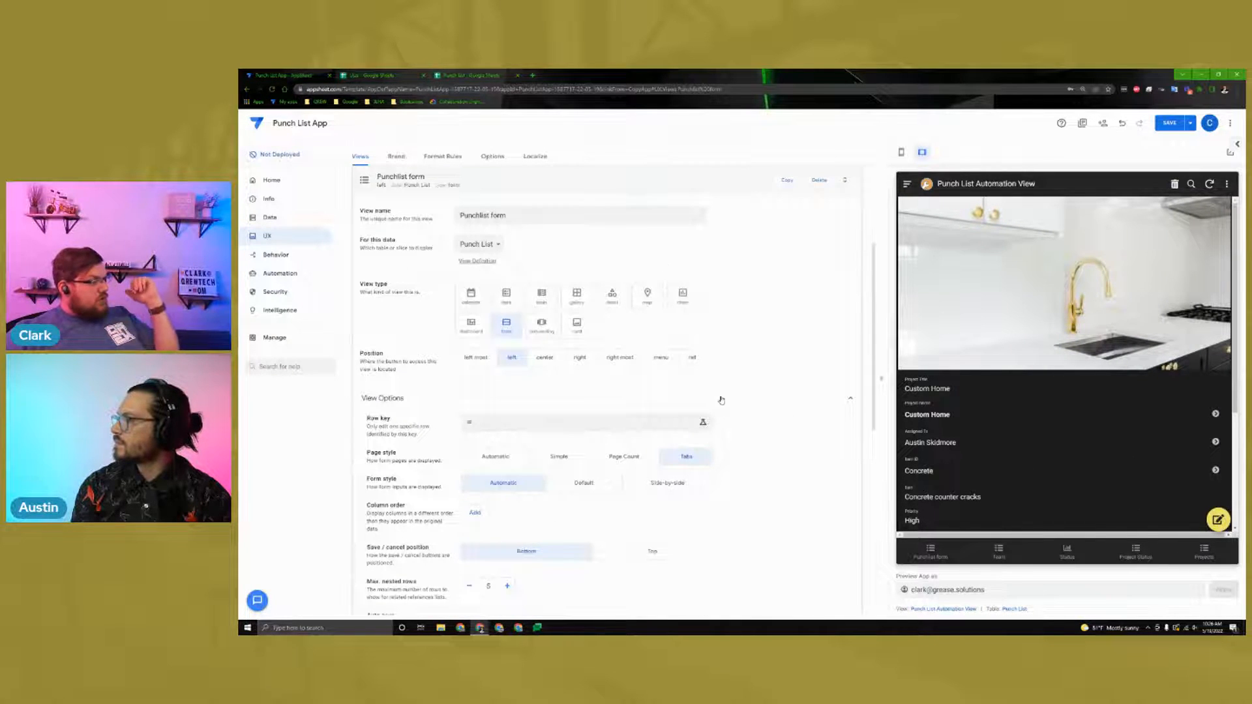
left_click(629, 191)
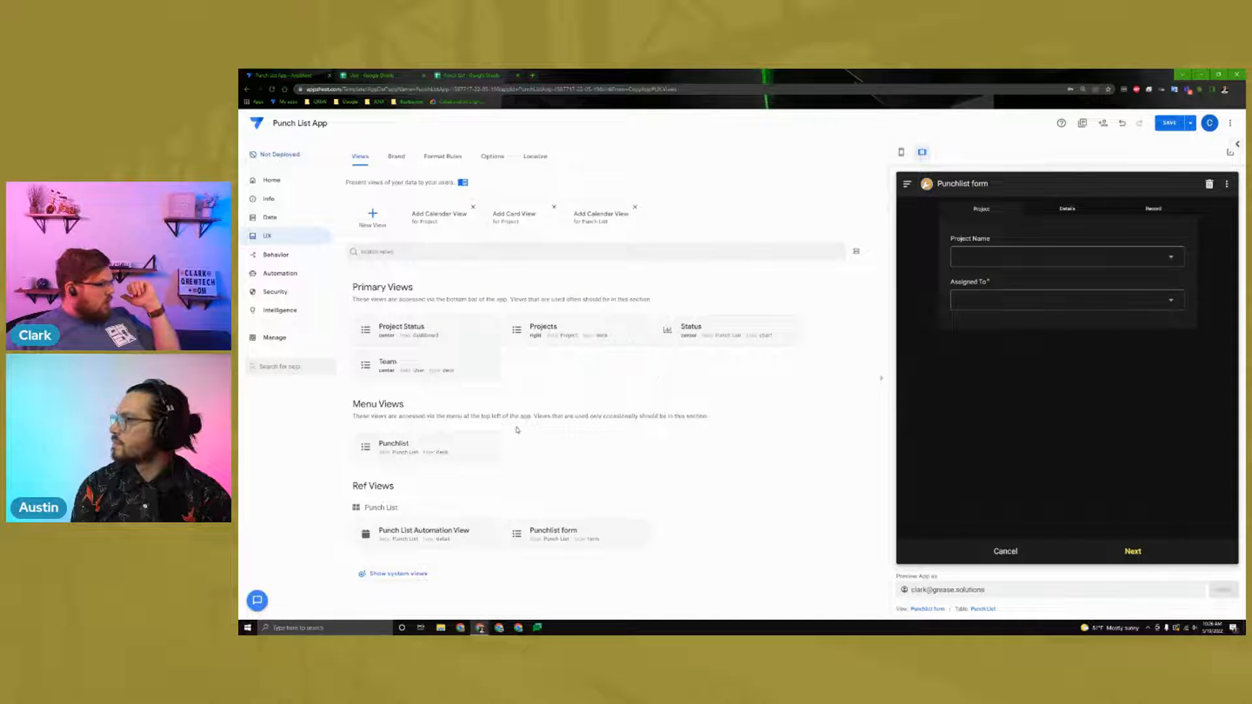
left_click(407, 373)
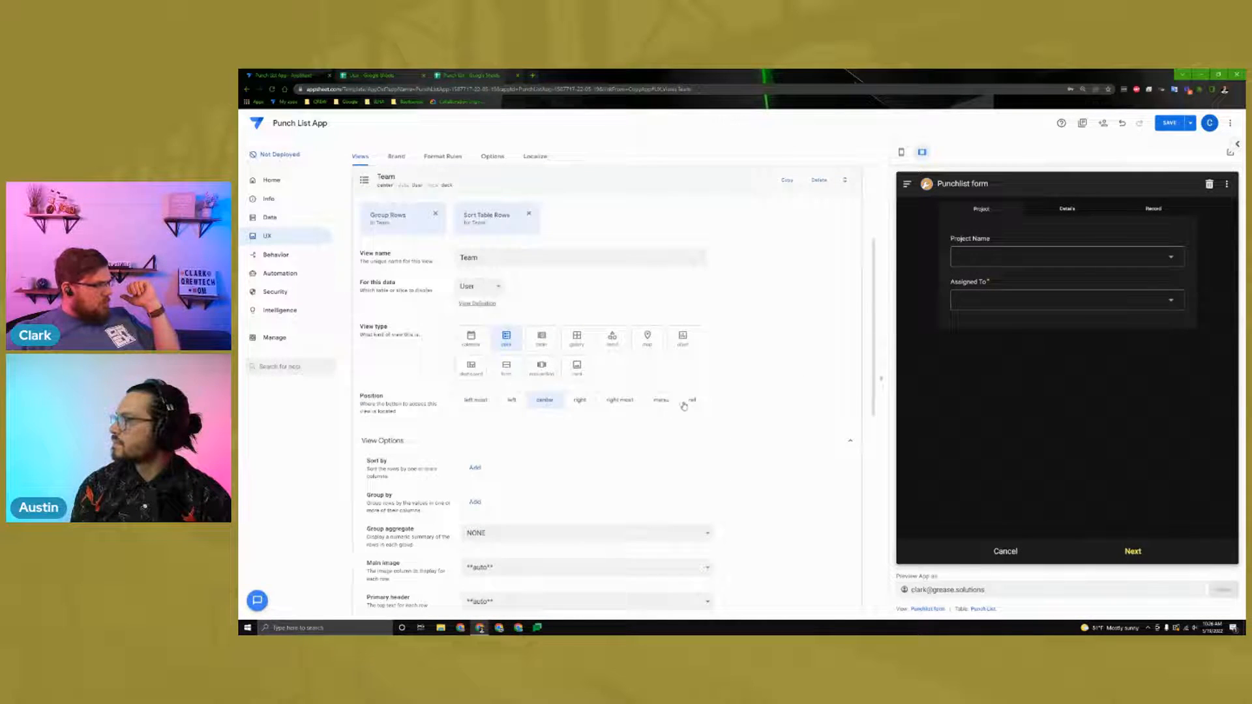
left_click(656, 401)
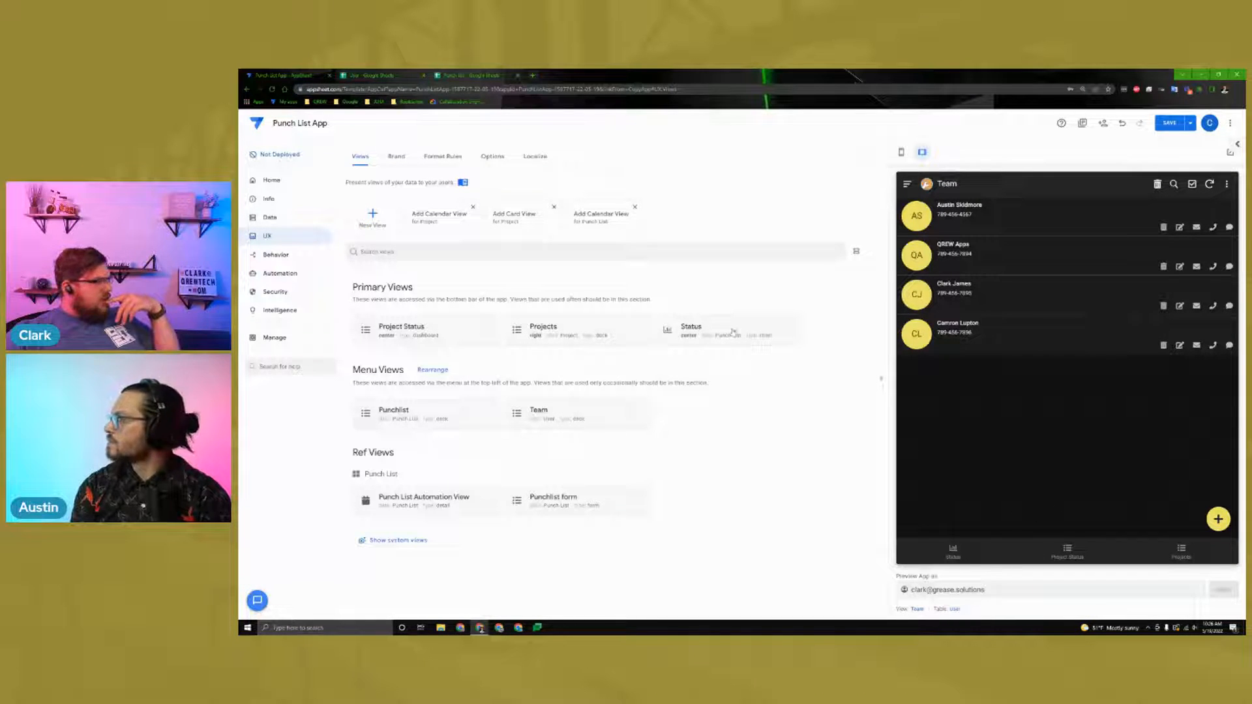
Step: Set the Project Status view's display icon to the solid dragon and save the app
left_click(409, 335)
scroll(424, 378, "down", 5)
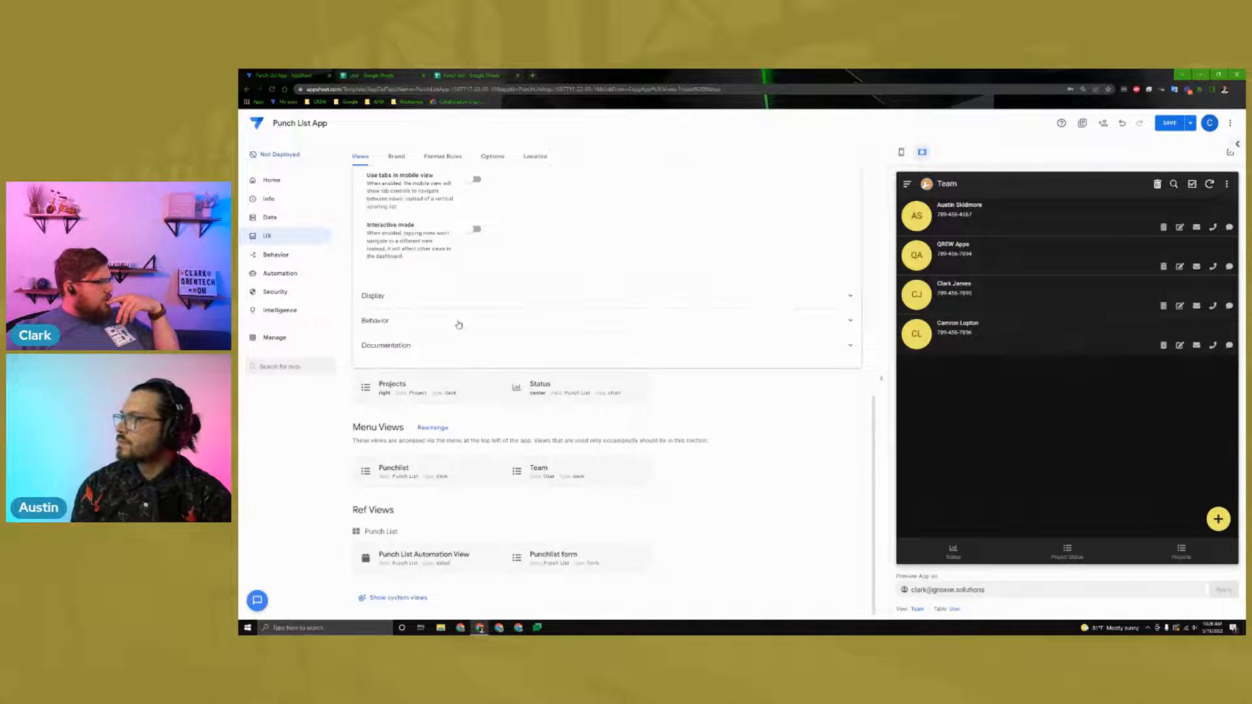
left_click(450, 300)
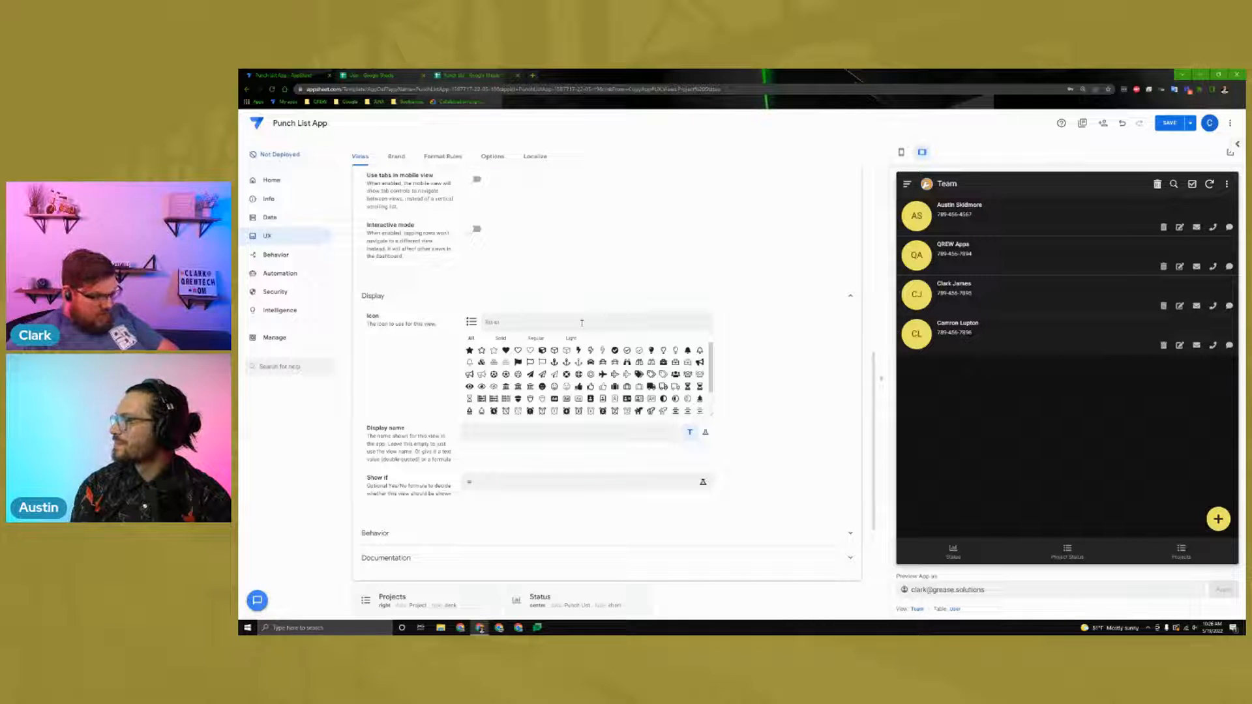
type("graph")
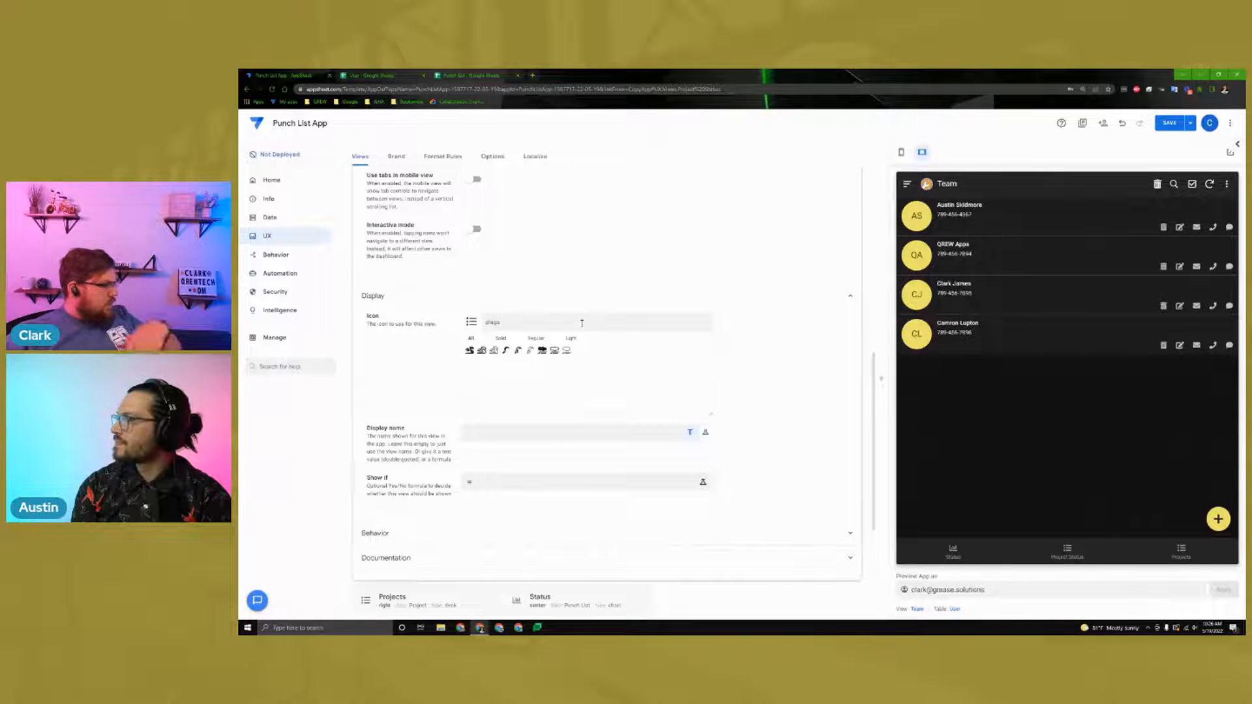
left_click(469, 353)
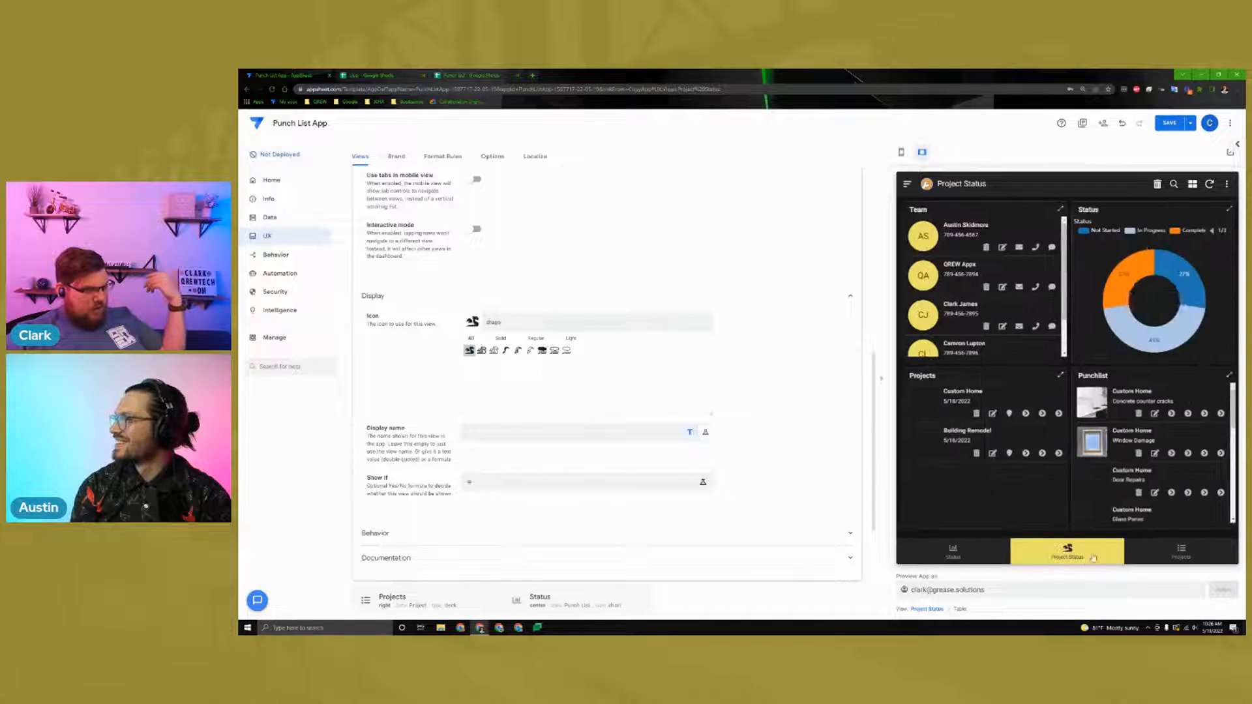
left_click(1187, 122)
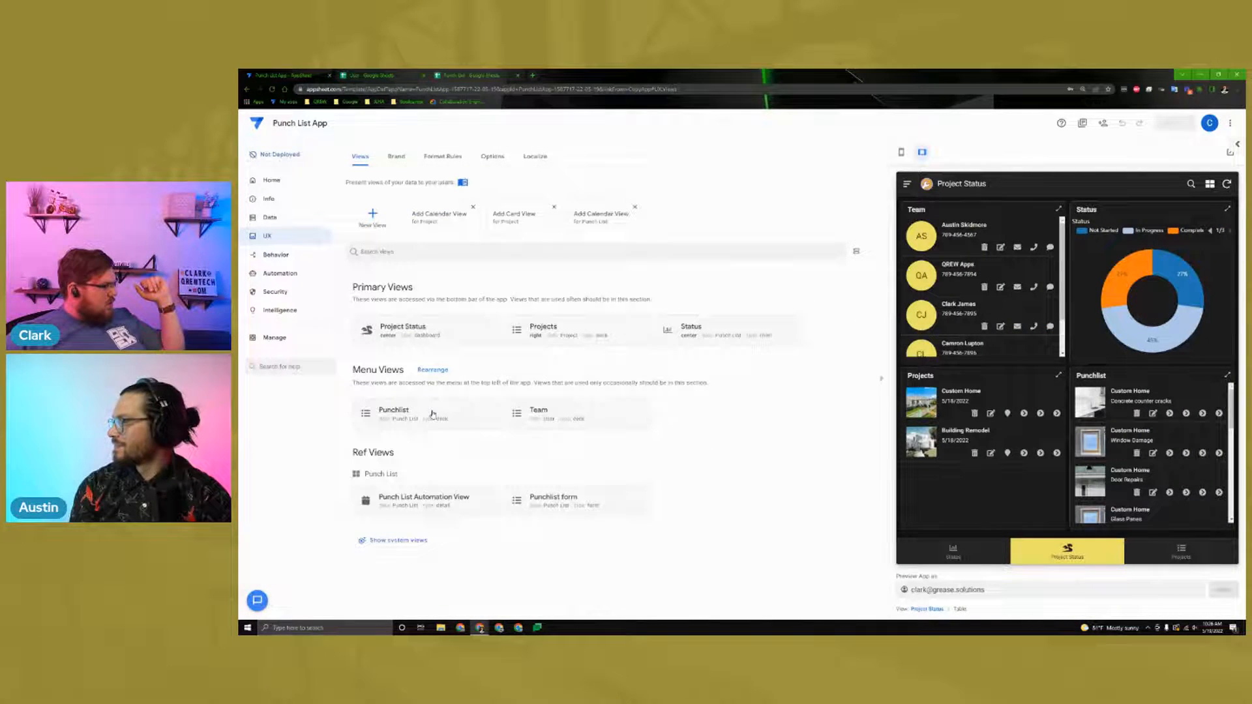
Step: Set the Punchlist view's position to ref and save the app
left_click(433, 416)
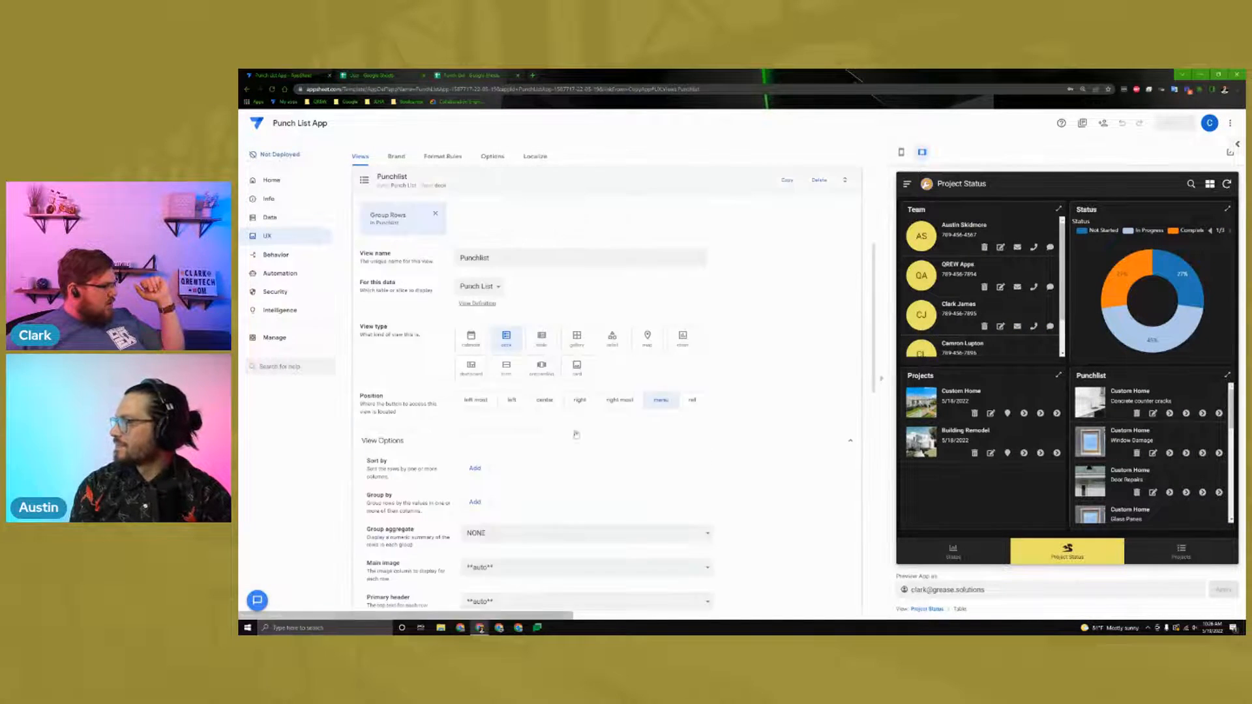
left_click(694, 402)
left_click(528, 182)
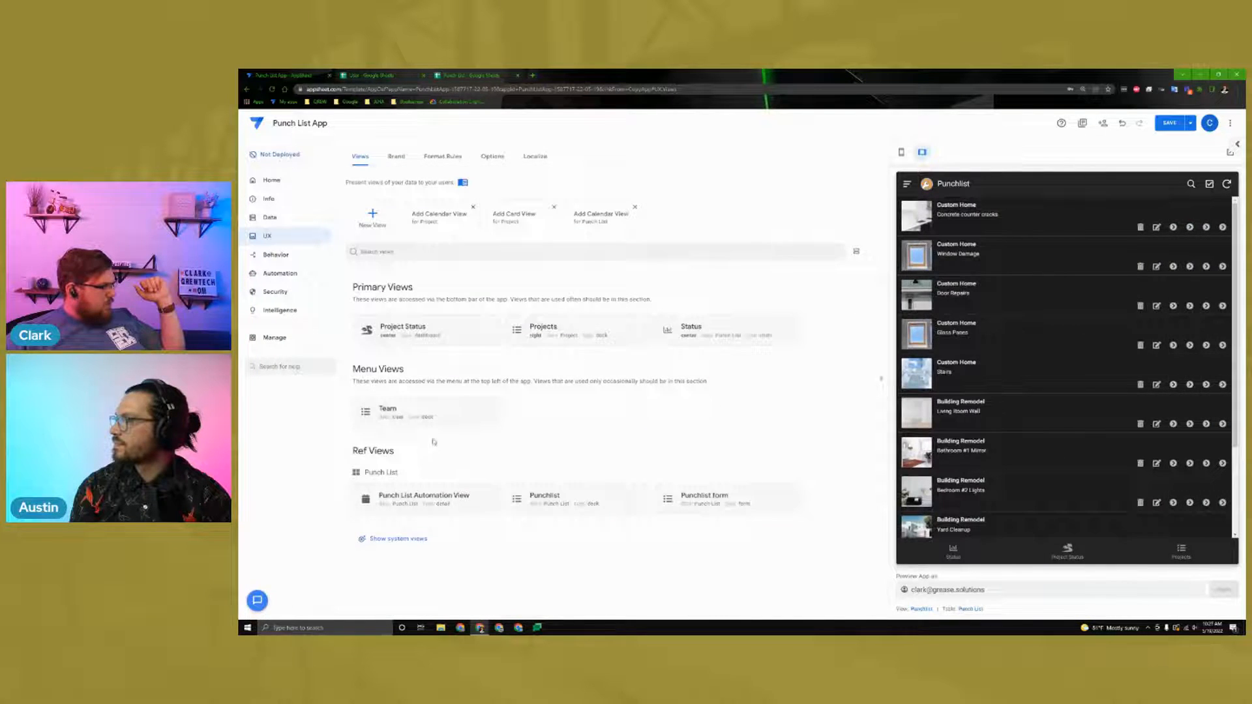
left_click(410, 410)
left_click(636, 184)
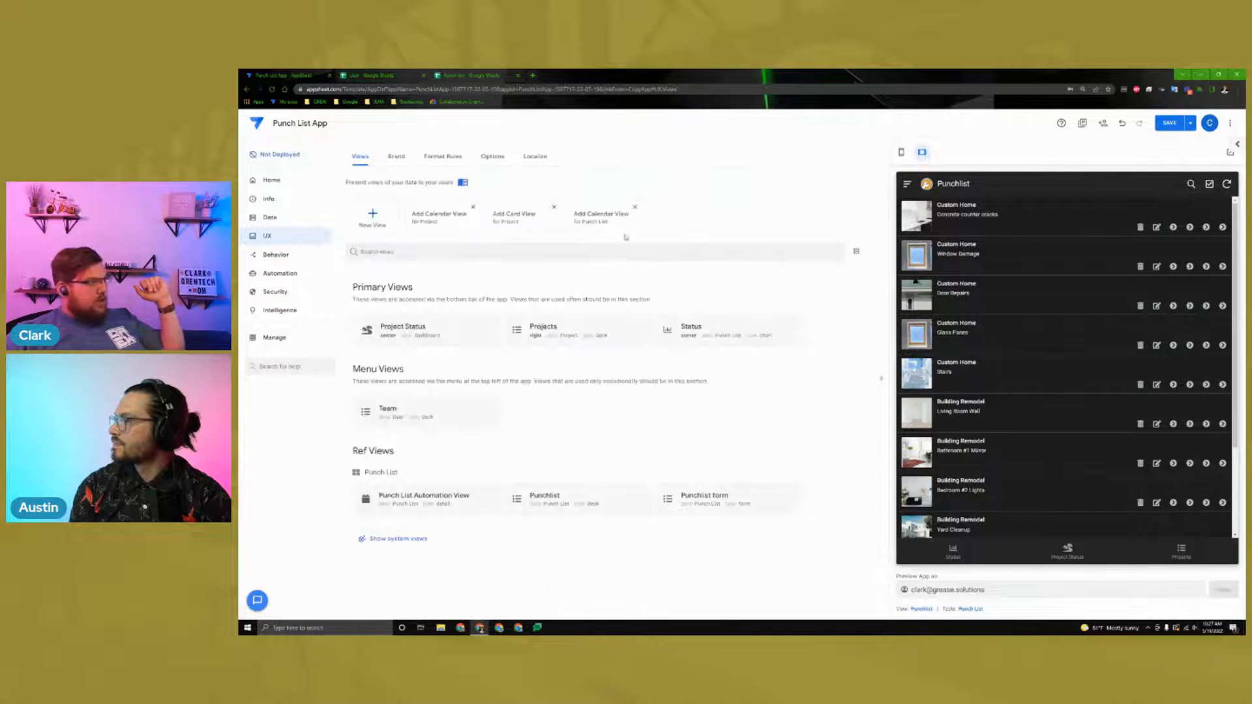
left_click(1168, 123)
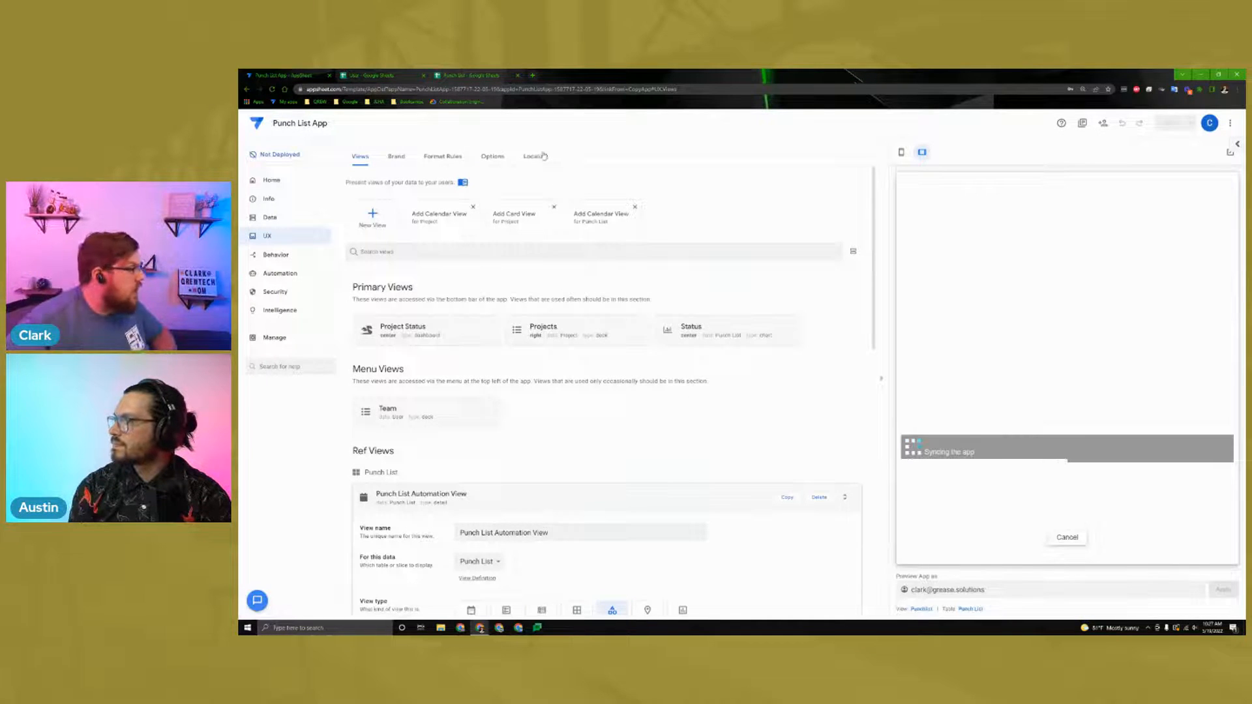
Step: Examine the app's brand settings and the visual and text formatting of the Project ID Bold format rule
left_click(396, 158)
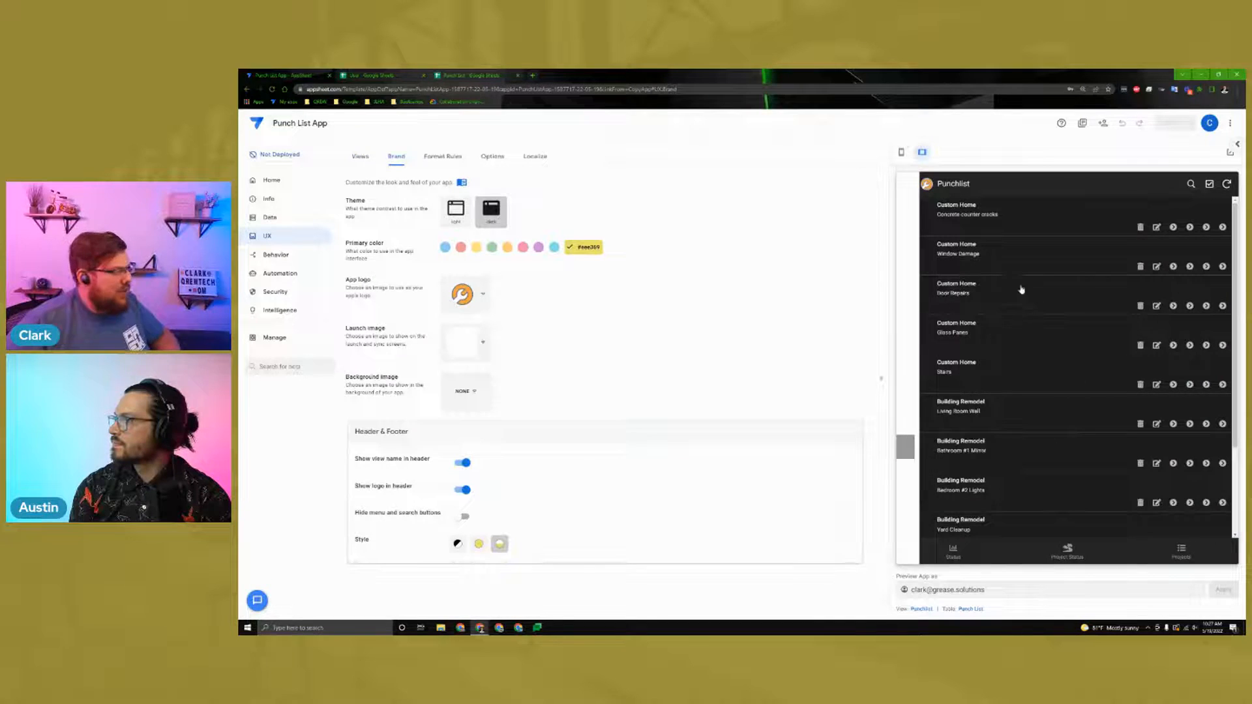
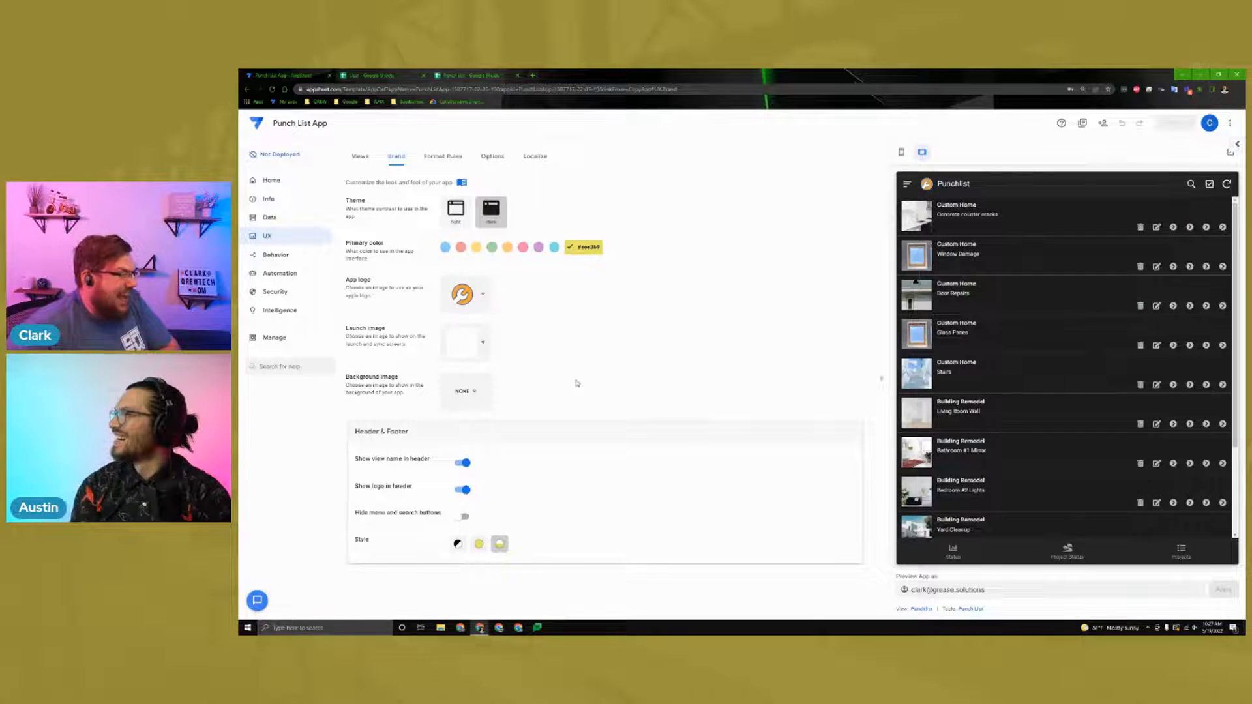
left_click(446, 159)
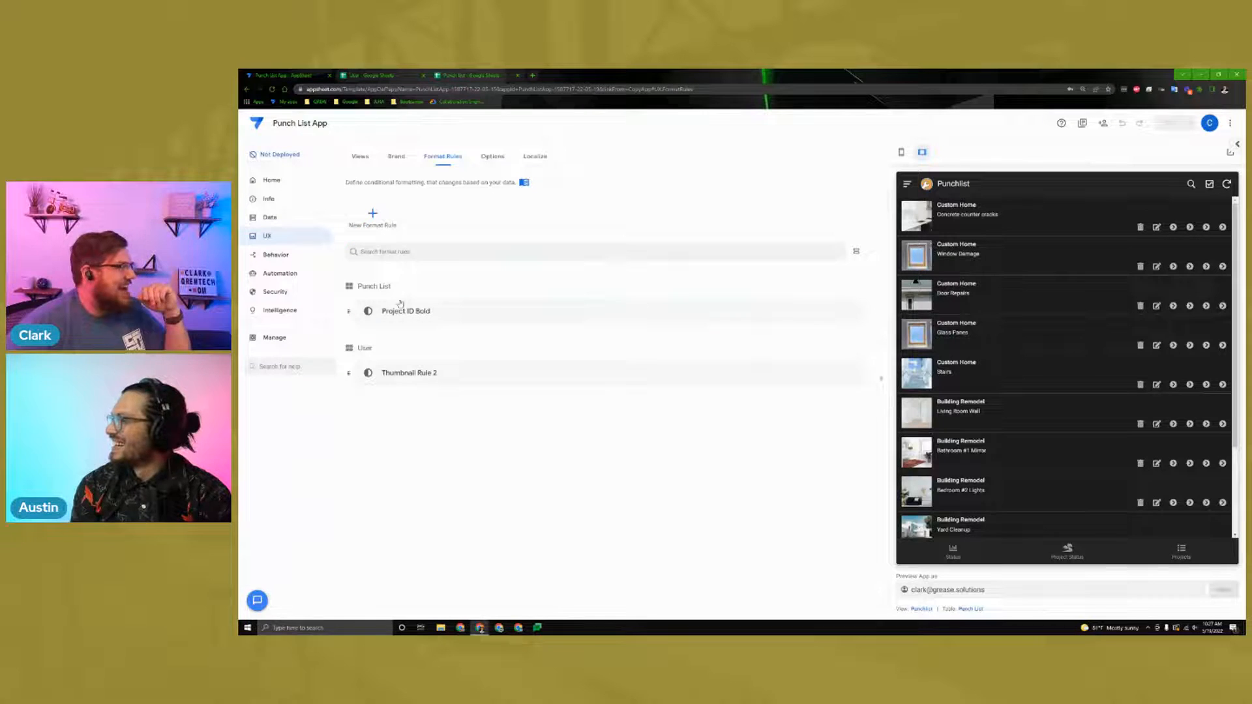
left_click(414, 319)
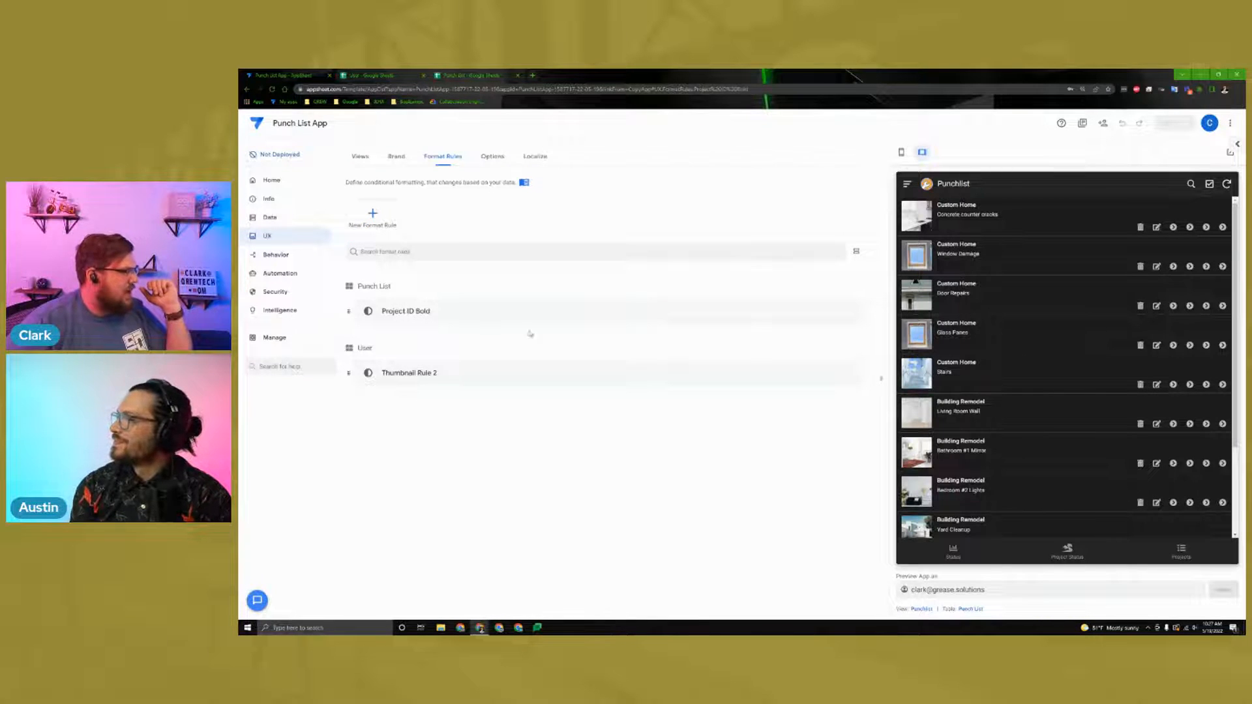
scroll(541, 365, "down", 1)
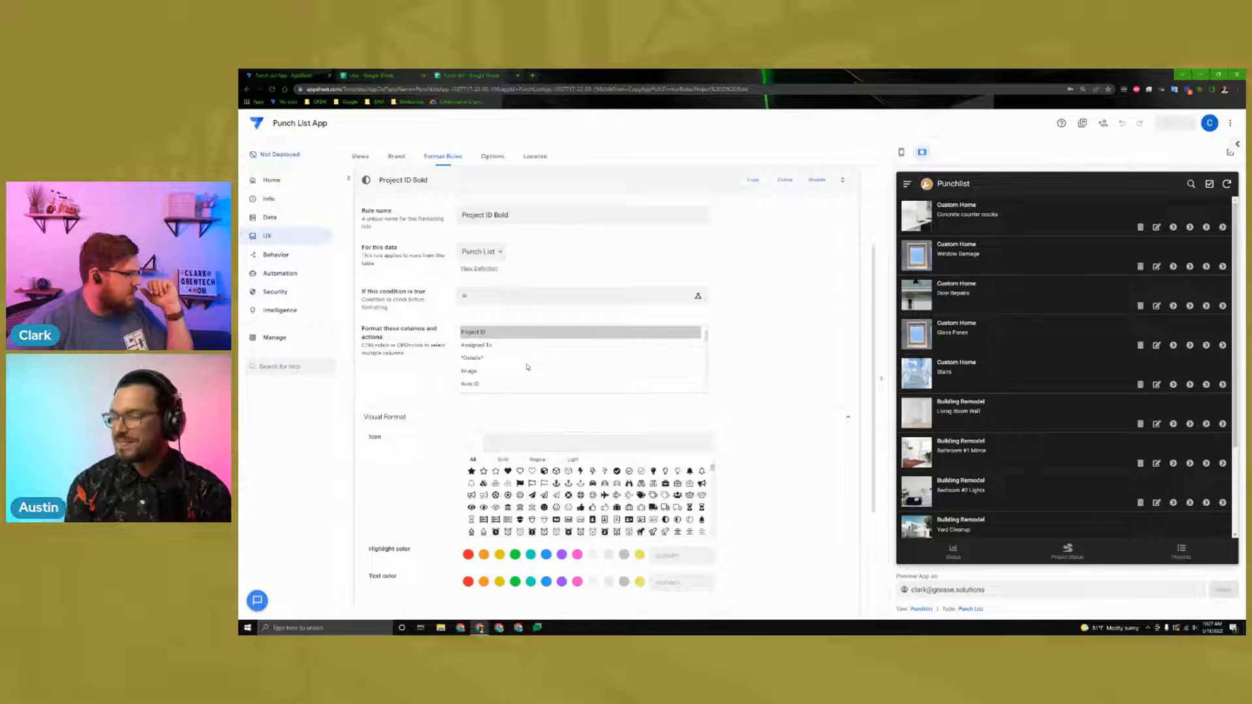
scroll(527, 367, "up", 1)
scroll(567, 385, "down", 5)
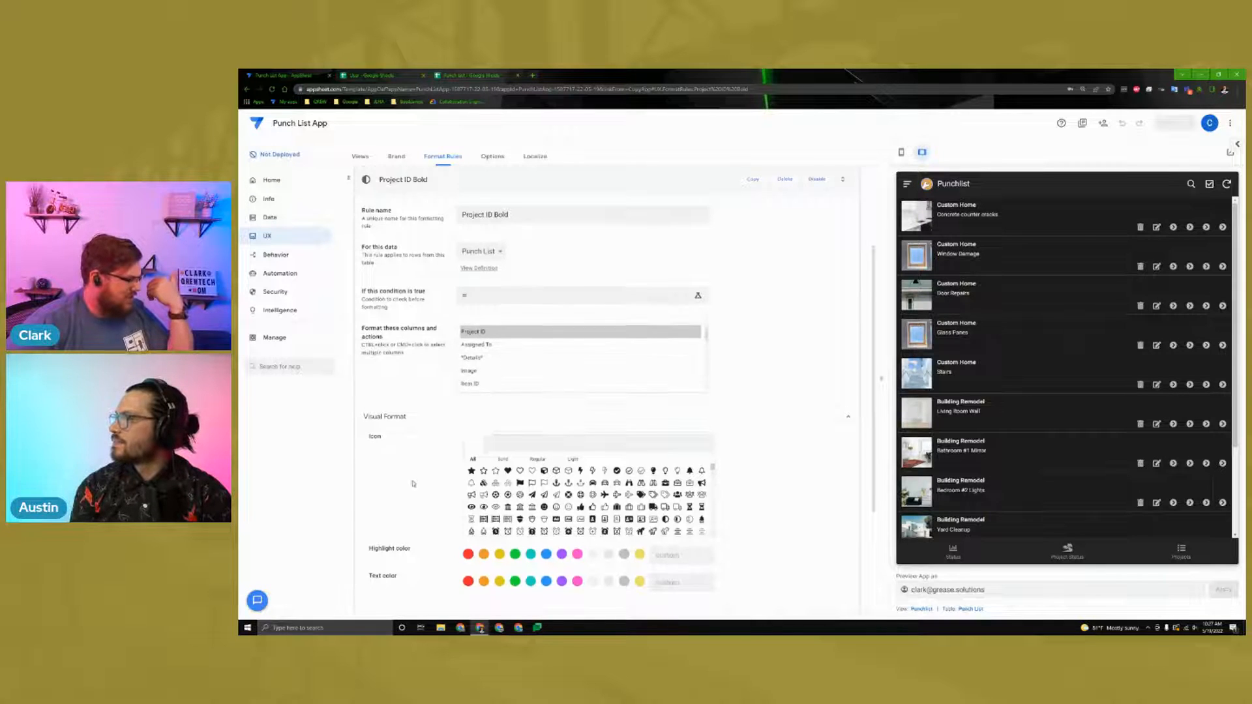
left_click(430, 478)
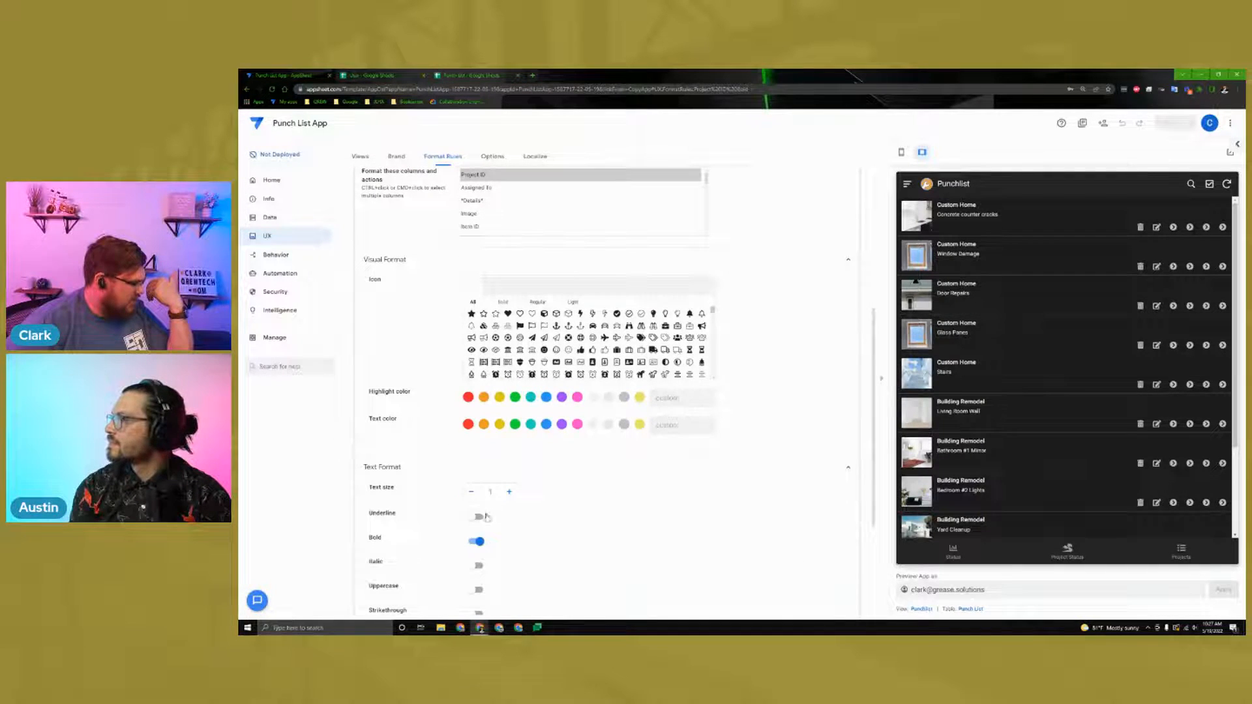
scroll(418, 287, "up", 5)
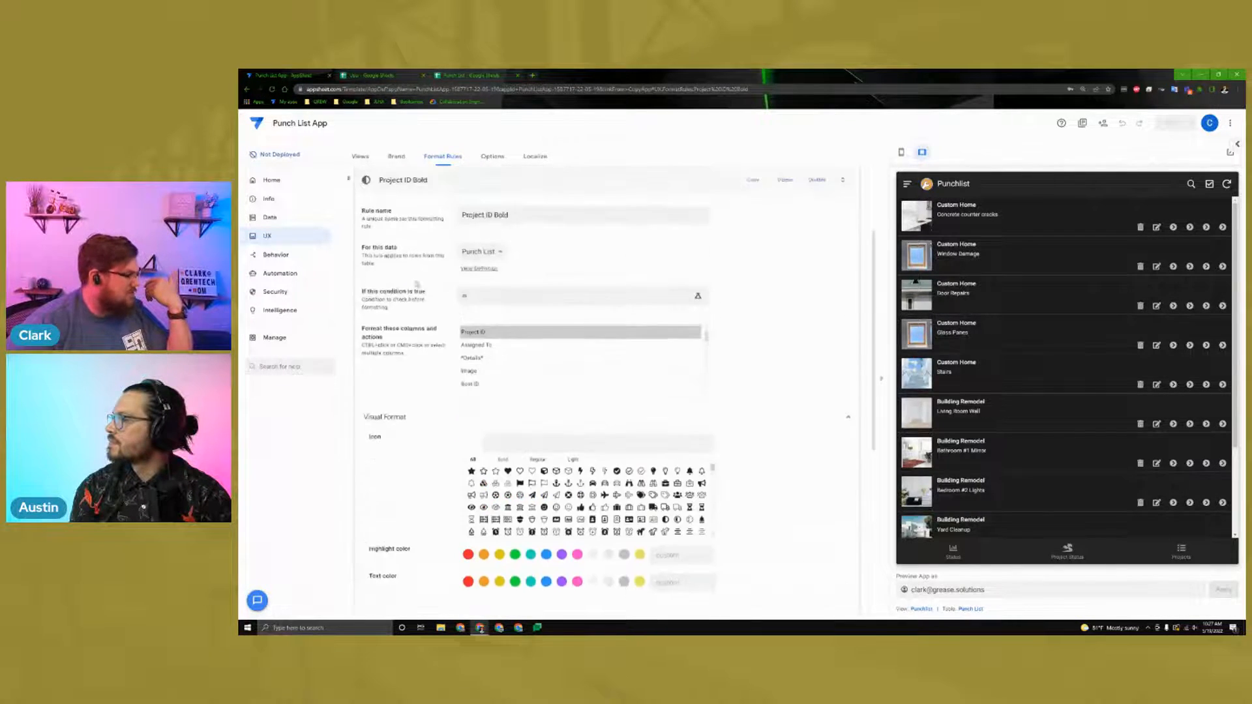
Step: Examine the visual format of the Thumbnail Rule 2 format rule alongside the Project Status dashboard in the app preview
left_click(390, 311)
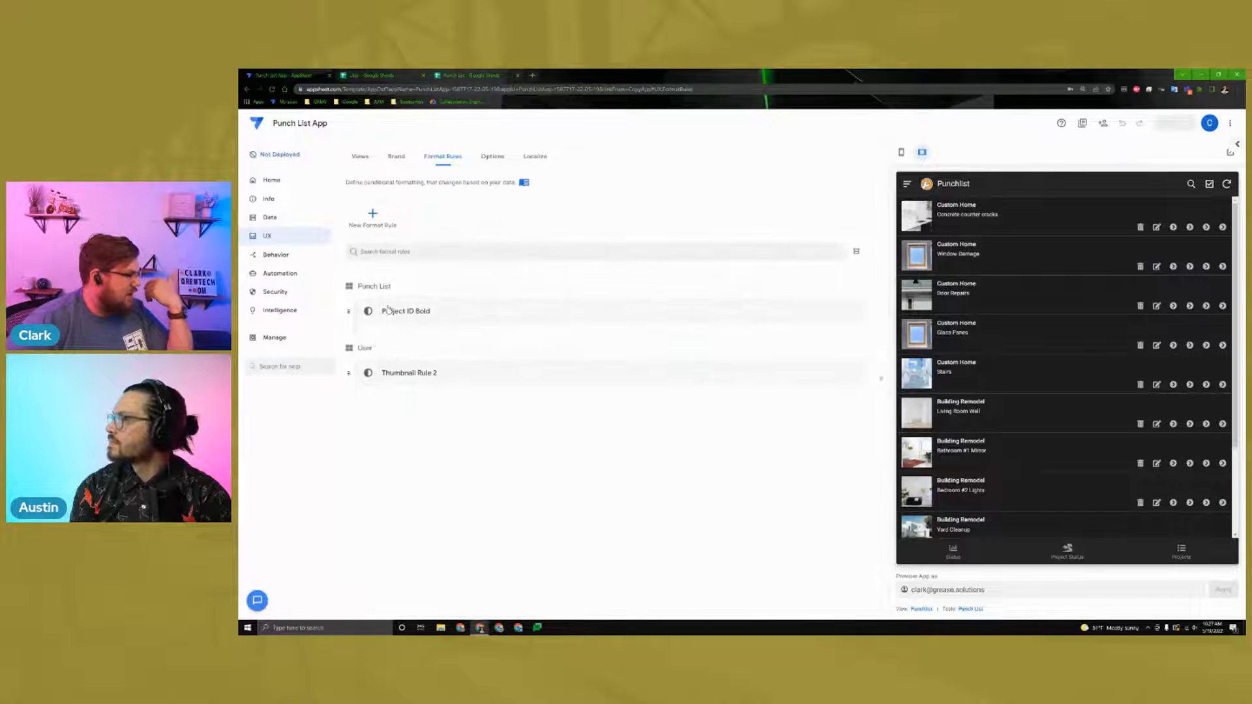
left_click(418, 376)
scroll(436, 450, "down", 2)
scroll(436, 450, "down", 1)
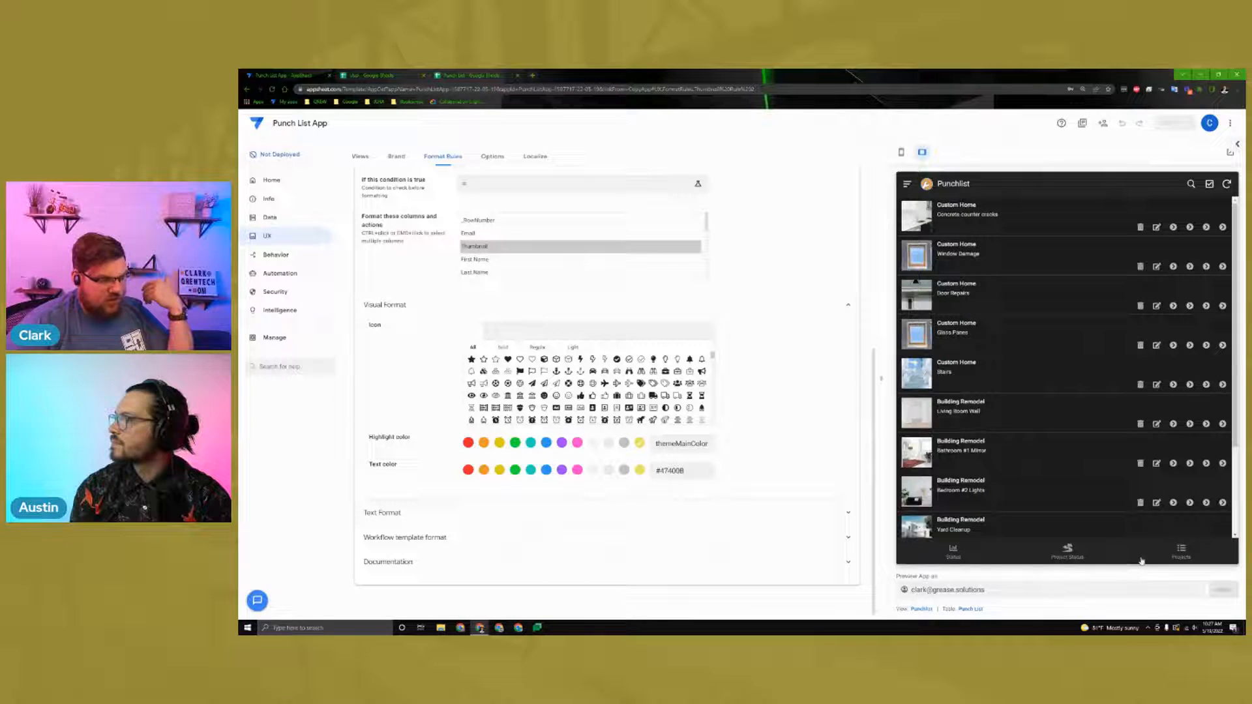
left_click(1068, 554)
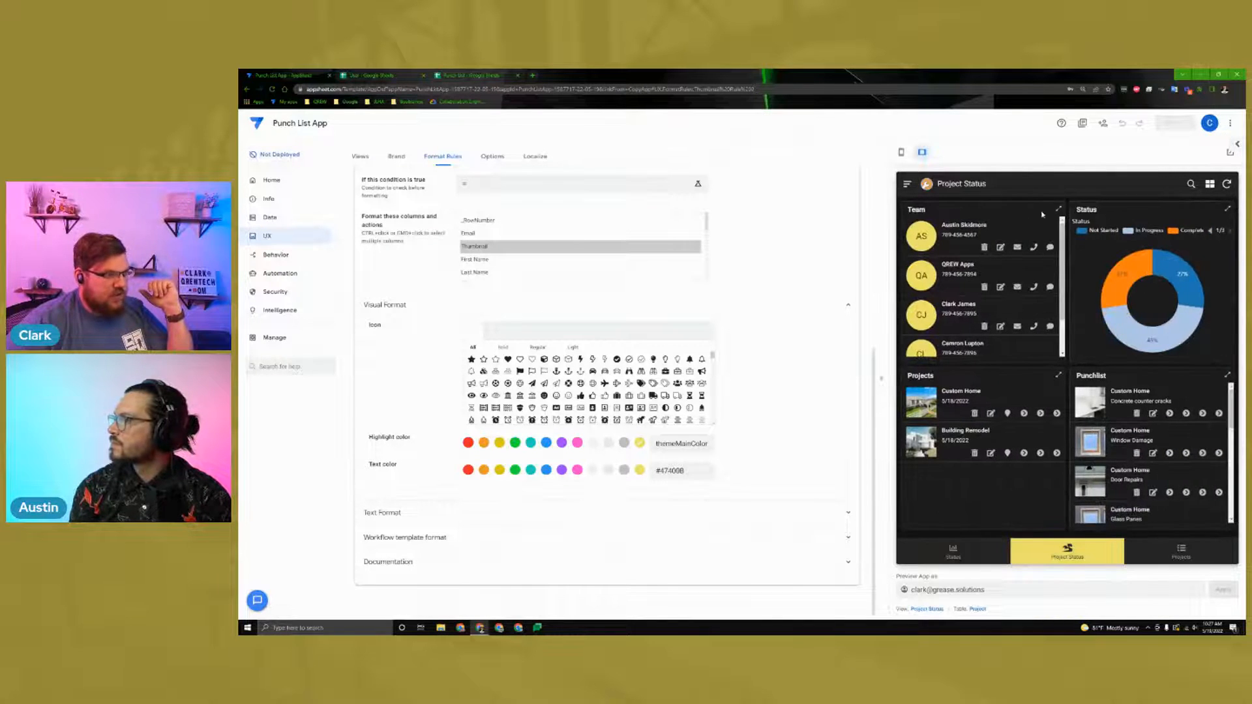
Step: Try green as the highlight color of Thumbnail Rule 2, restore it to themeMainColor, and save the app
left_click(516, 443)
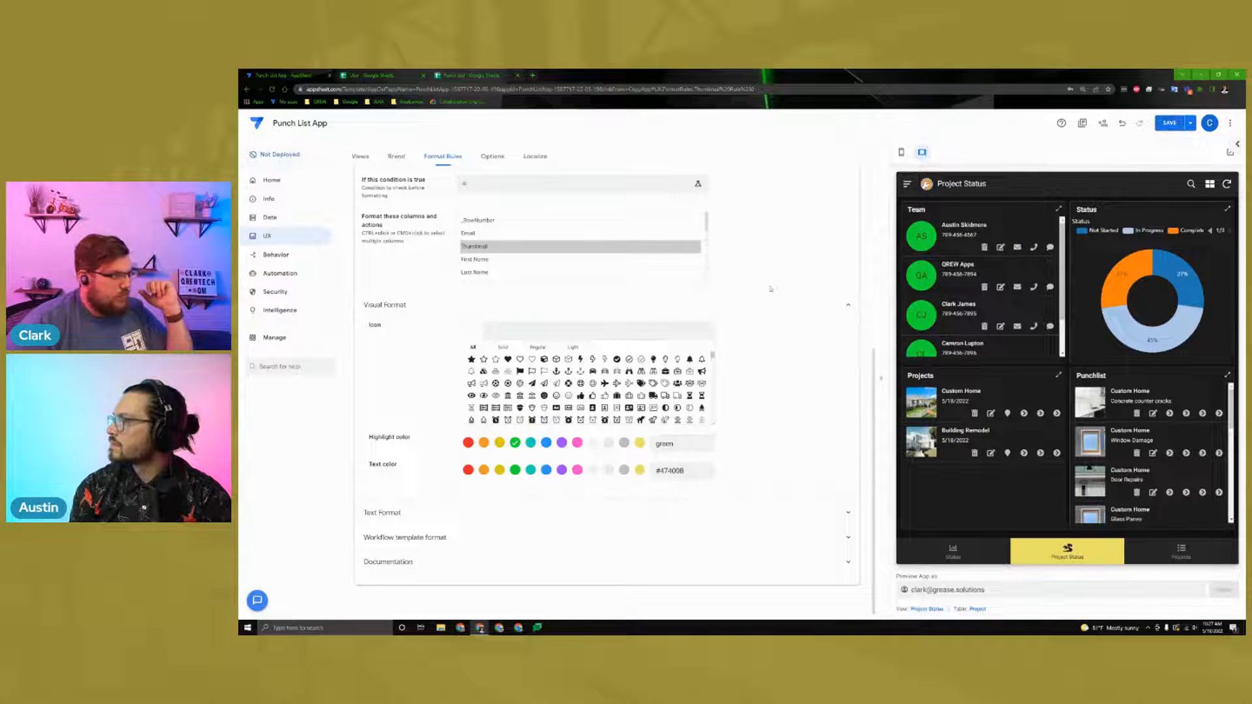
left_click(640, 443)
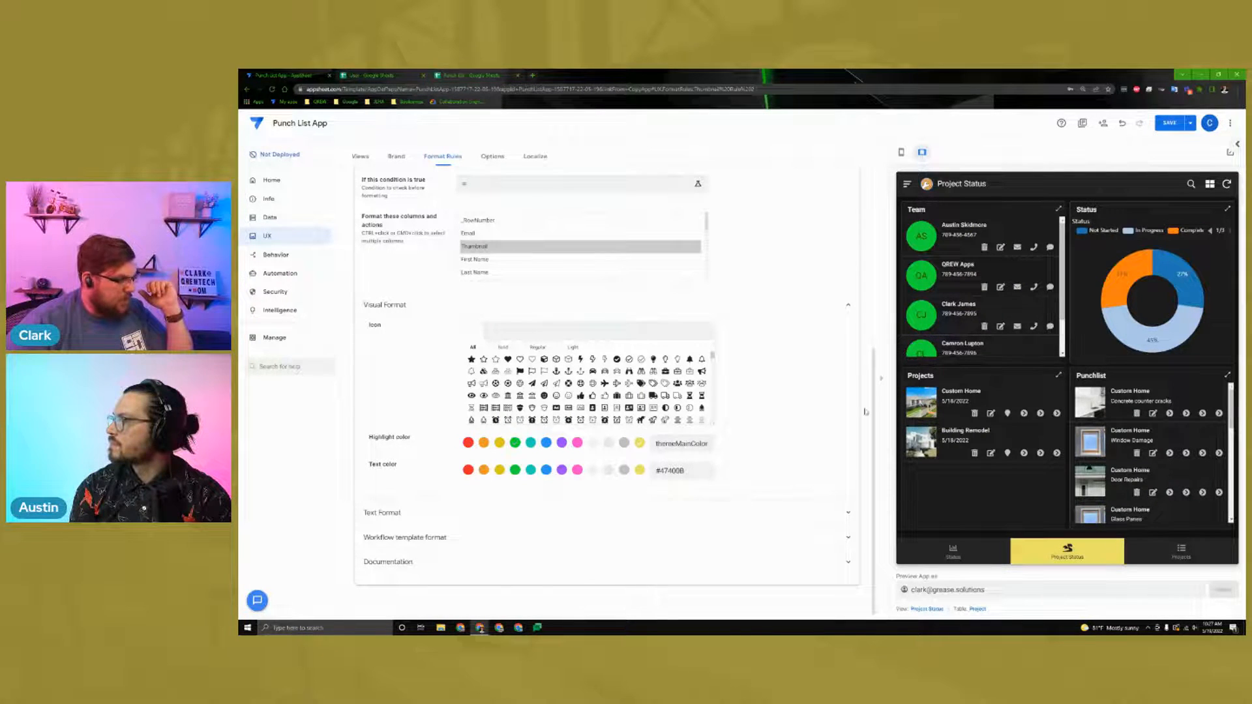
left_click(1168, 125)
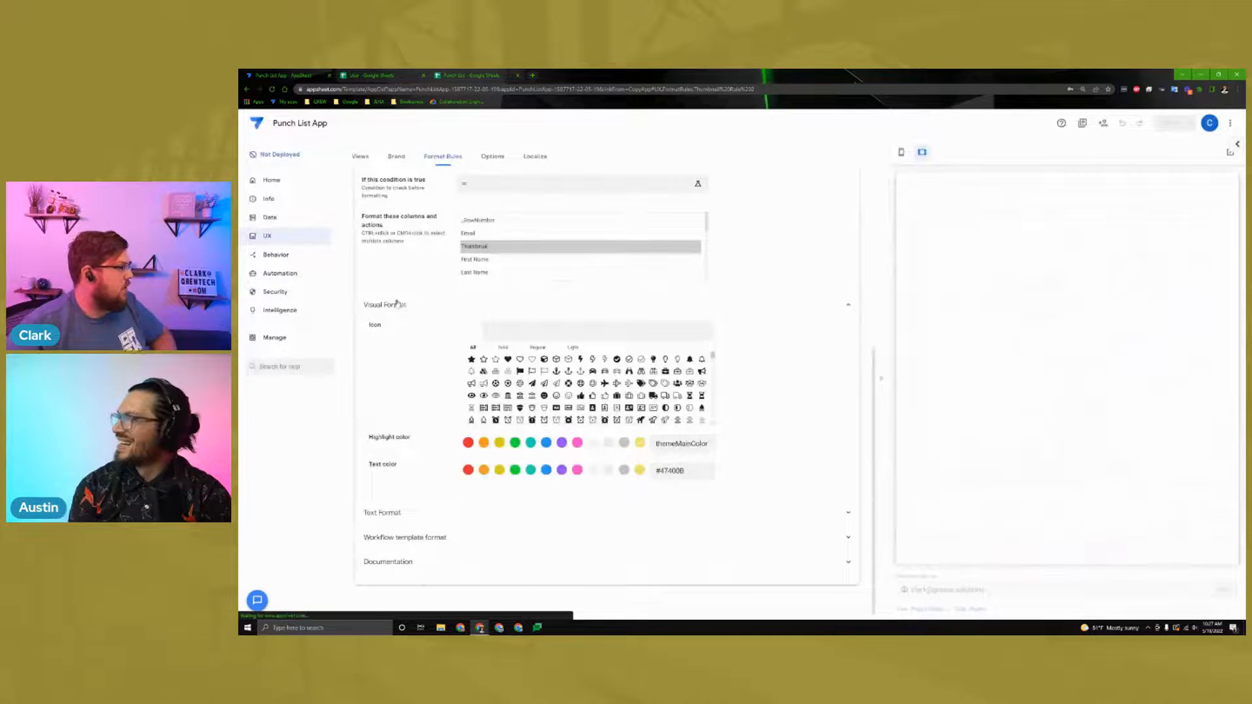
Step: Create a new behavior action and name it "LTF: Punch List Form"
left_click(283, 256)
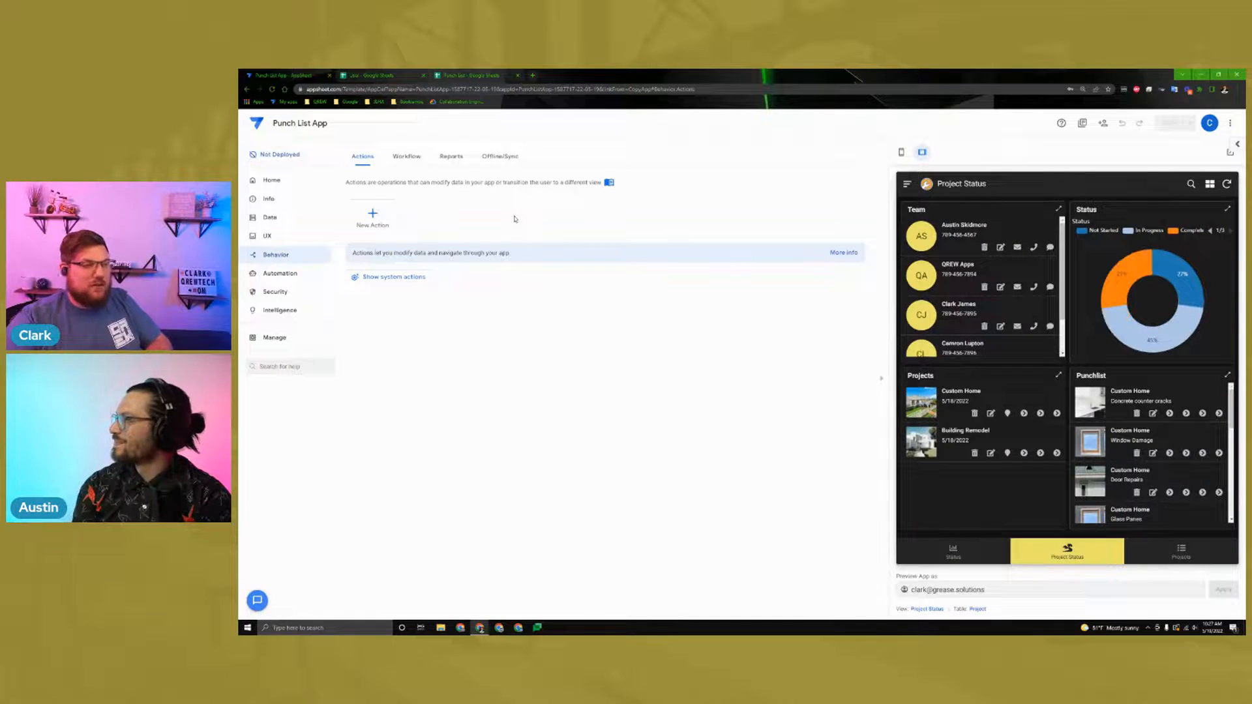
left_click(369, 217)
triple_click(499, 339)
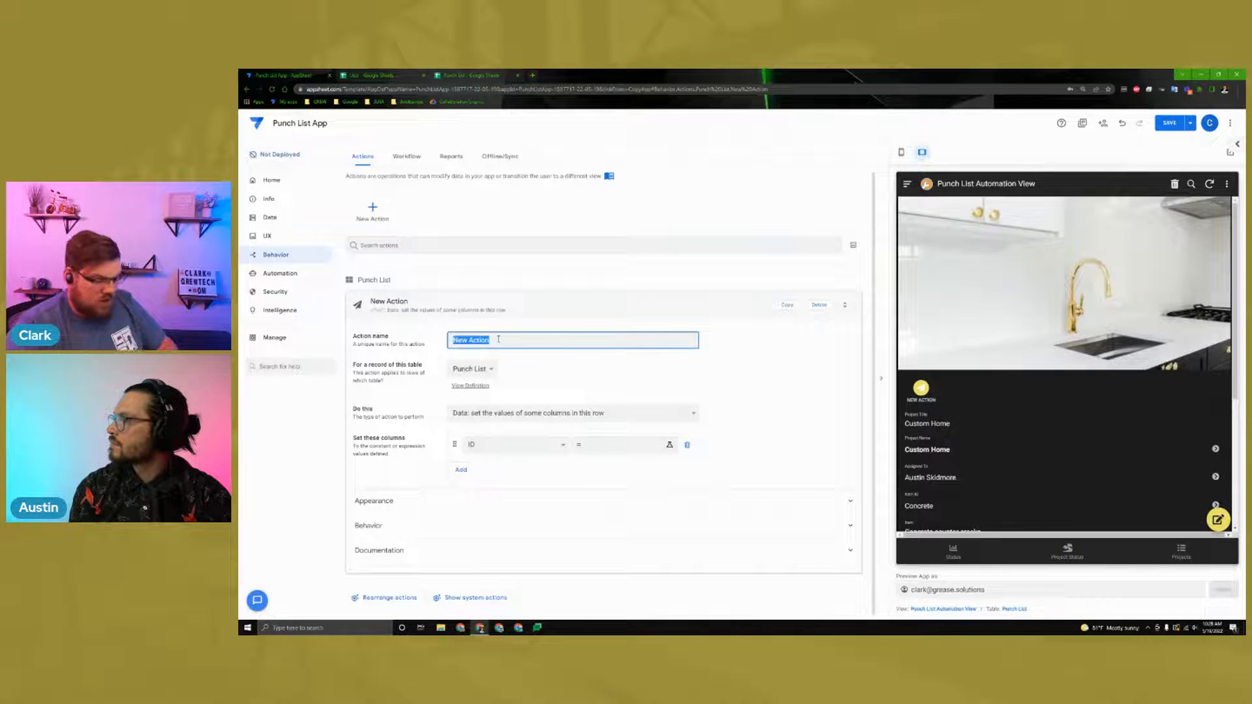
key("BackSpace")
type("LTF:")
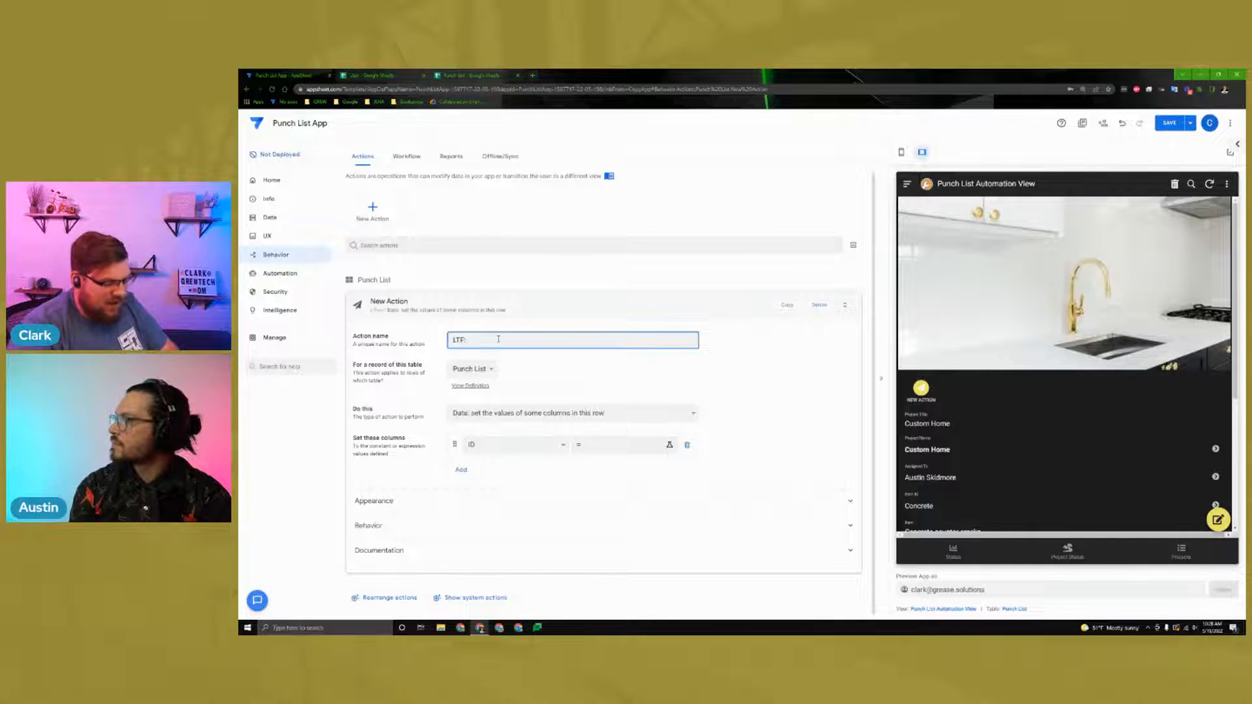
type(" Puch")
type("ch List Form")
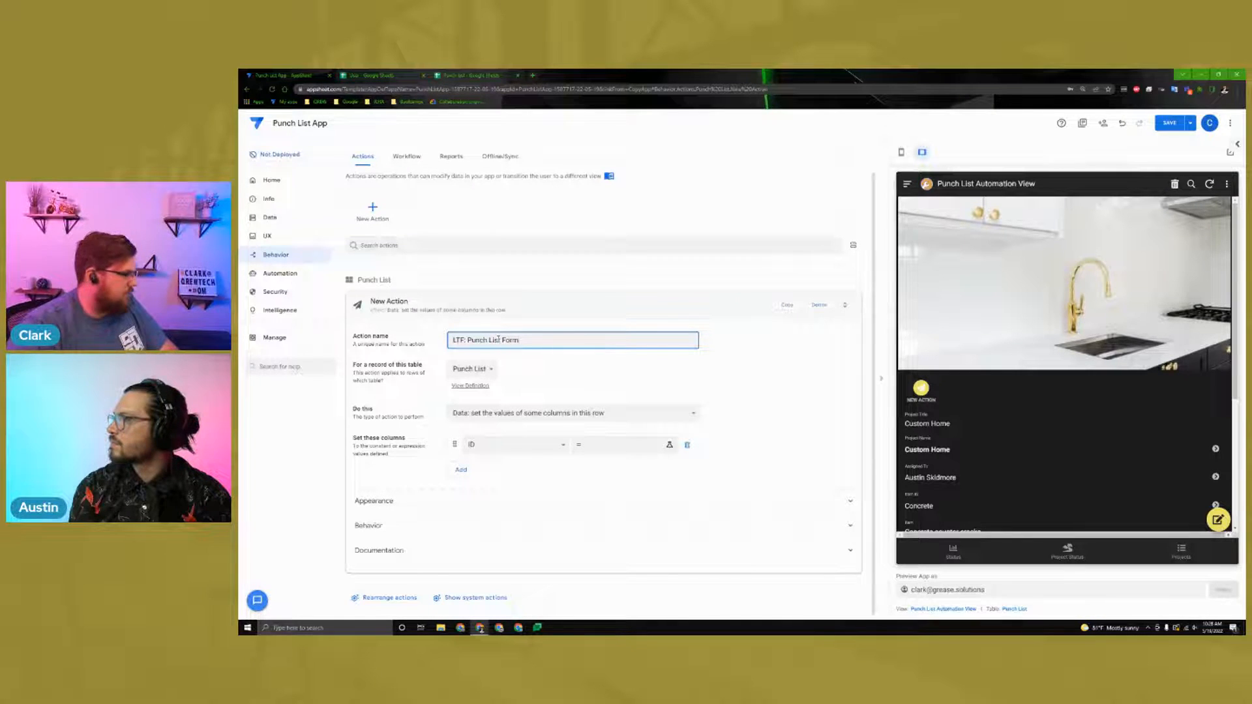
Step: Assign the action to the Project table and set its type to "App: go to another view within this app"
left_click(848, 407)
left_click(471, 369)
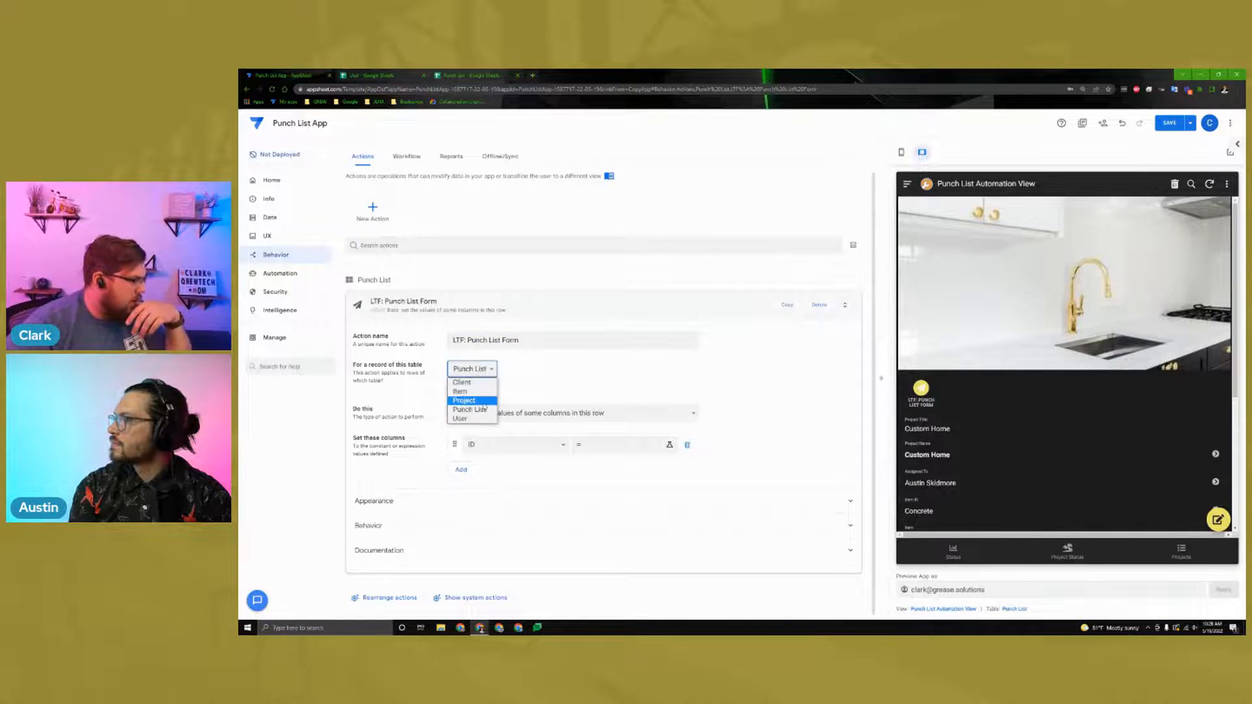
left_click(471, 400)
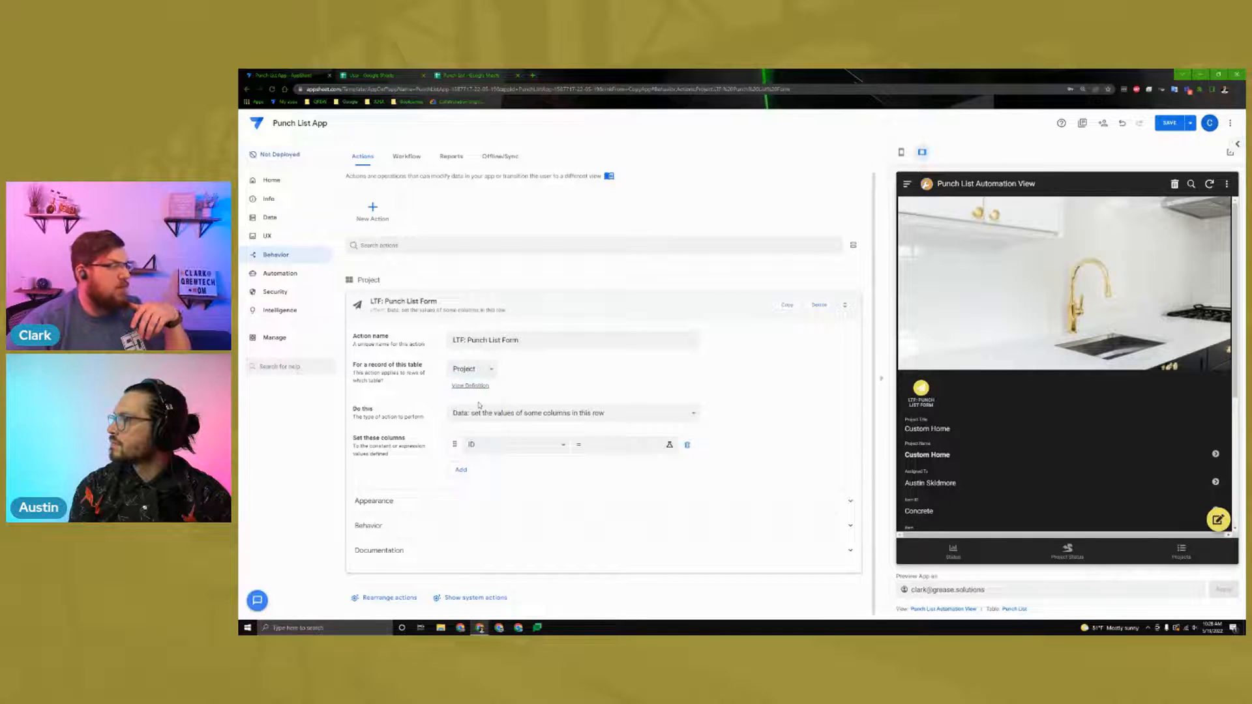
left_click(600, 412)
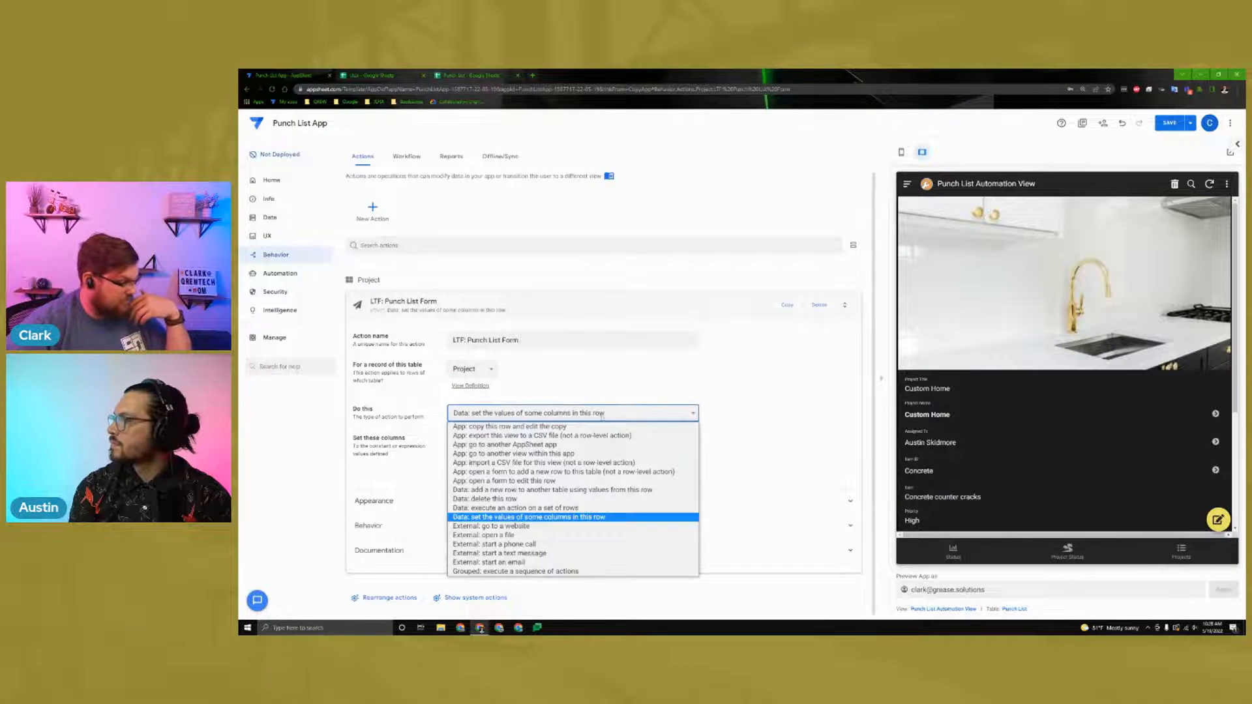
left_click(578, 455)
Step: Begin the action's target expression with the LINKTOFORM function and its parentheses
left_click(512, 447)
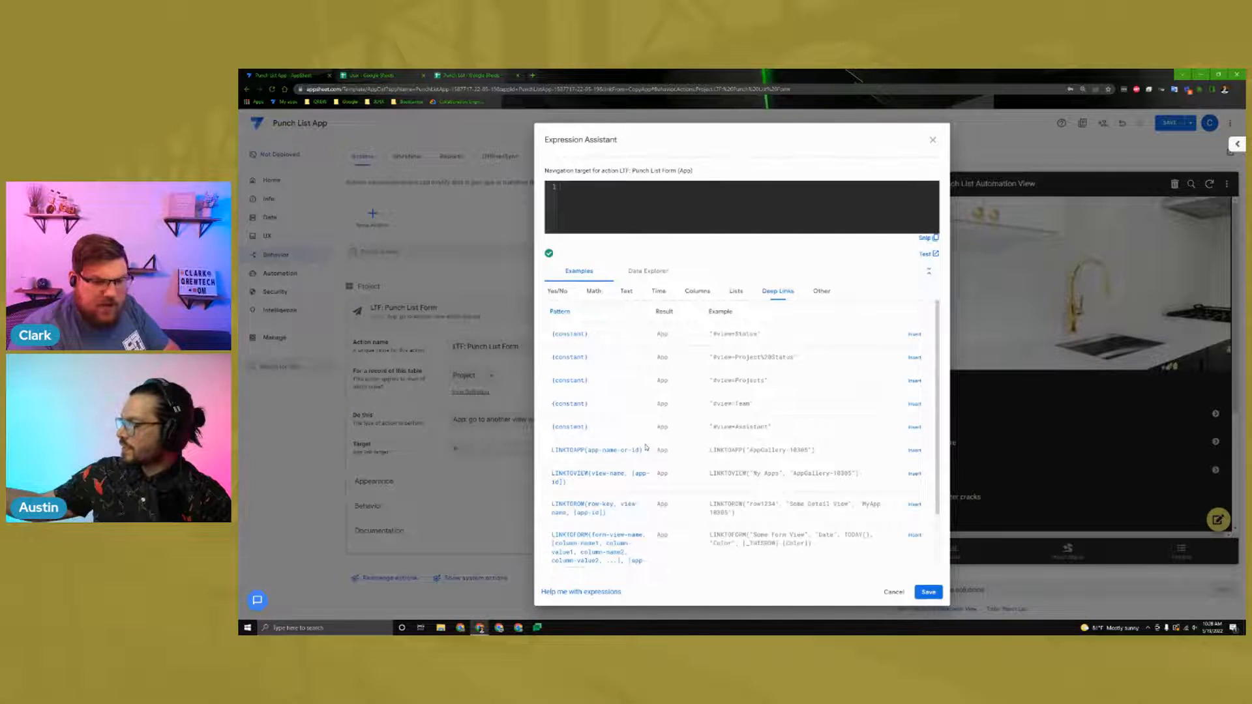
type("LINKTOFORM")
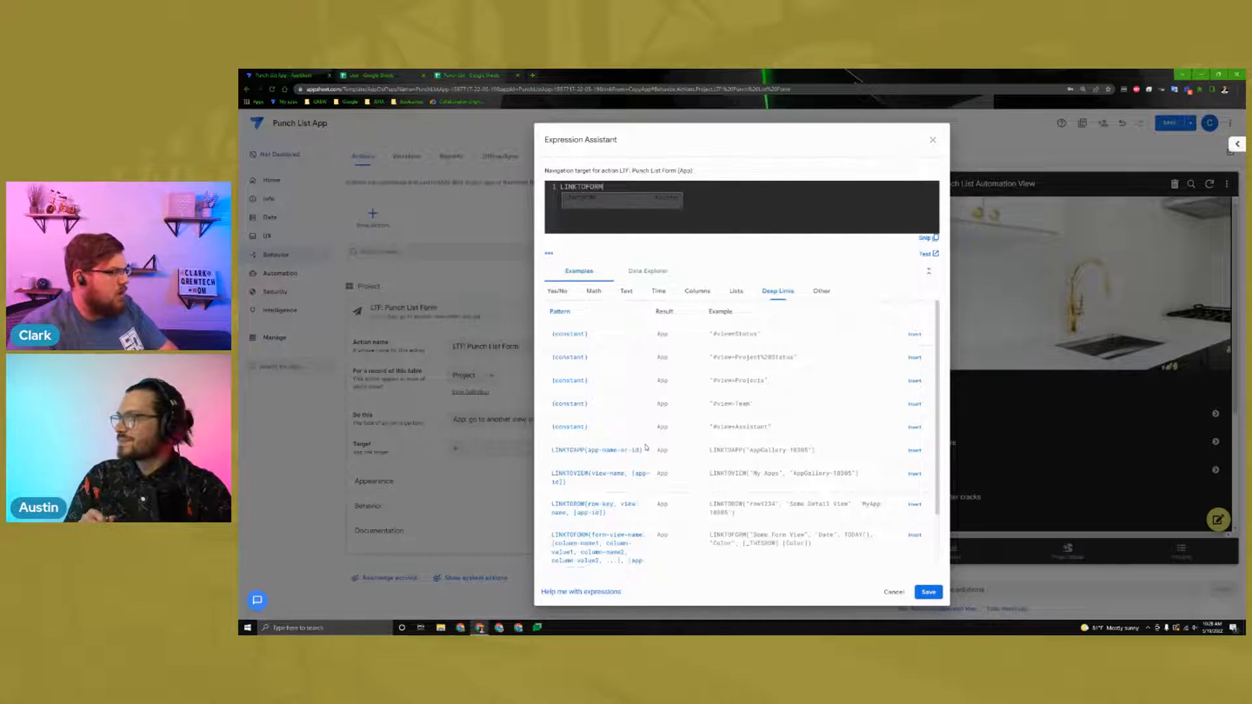
type("(")
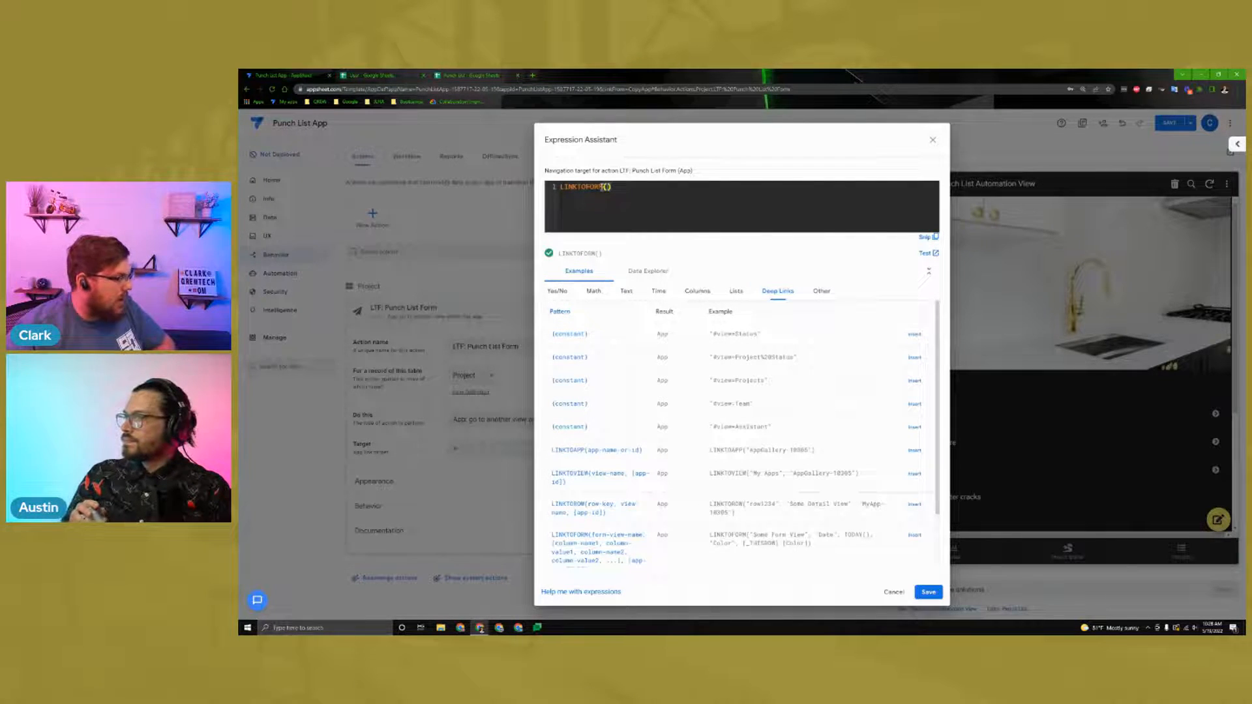
scroll(715, 471, "down", 1)
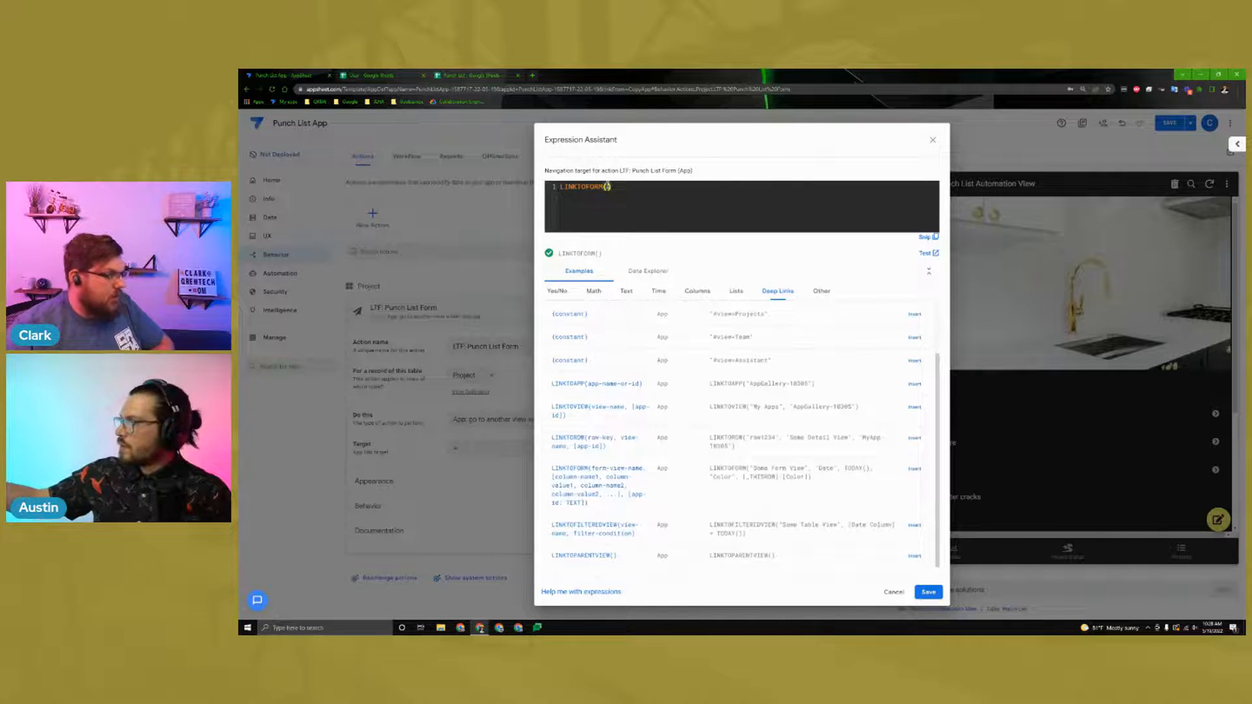
Step: Bring up the helper extension's list of app views and enter "Punchlist Form" as the view name inside LINKTOFORM
left_click(1237, 145)
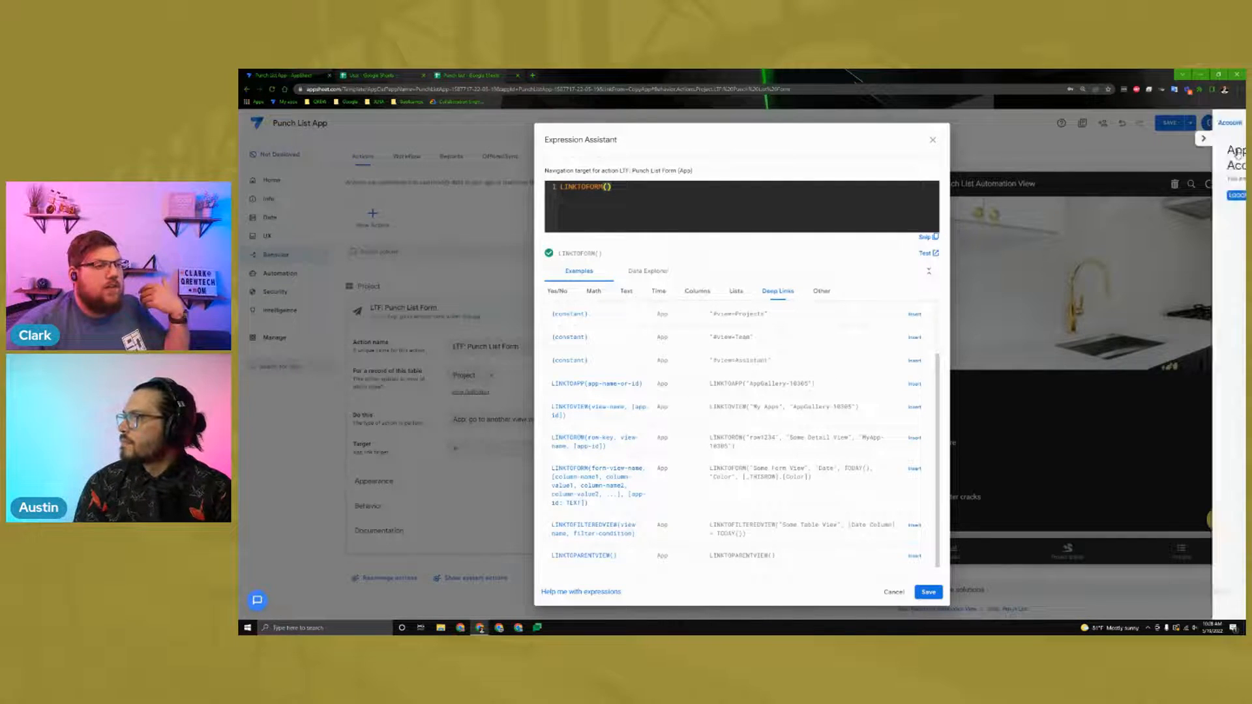
left_click(1163, 123)
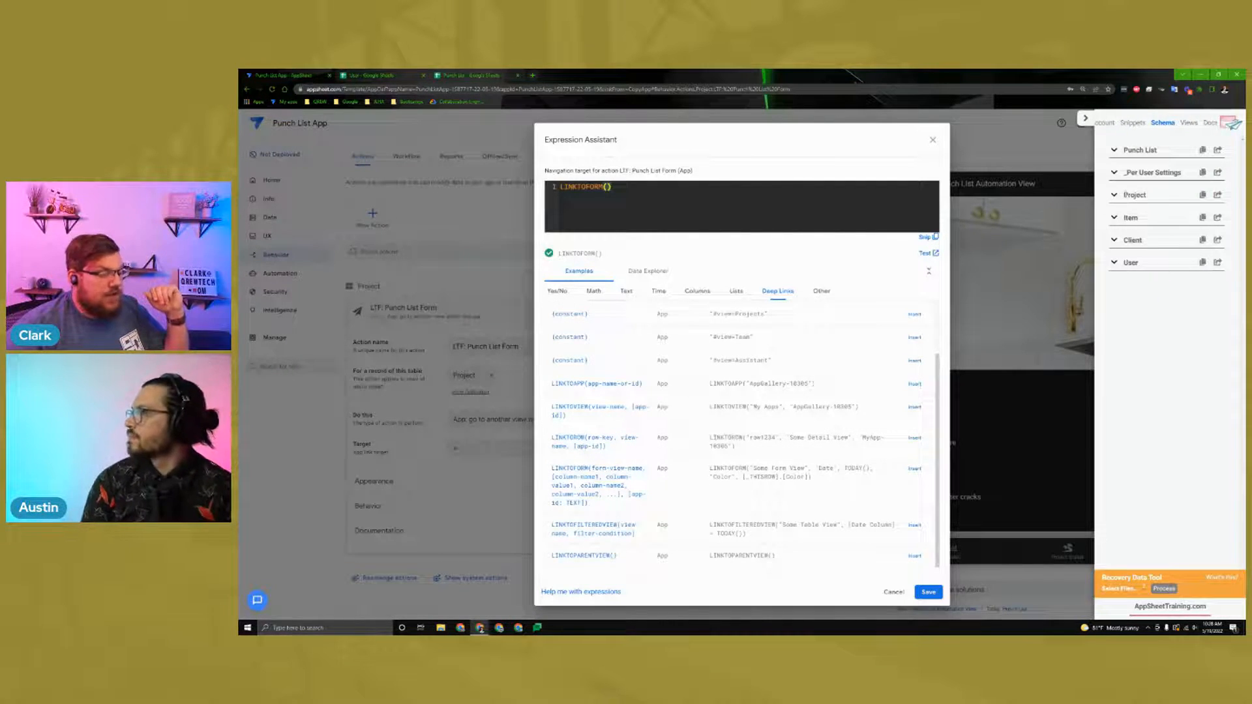
left_click(1185, 124)
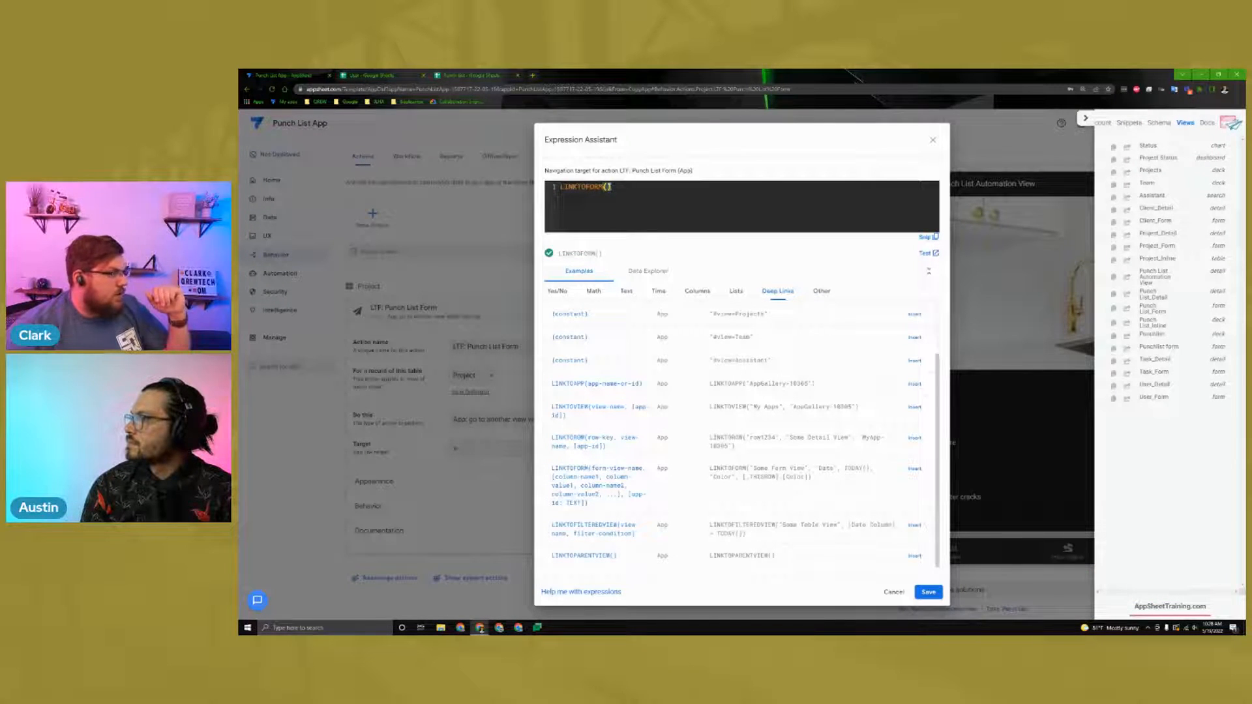
type("\"")
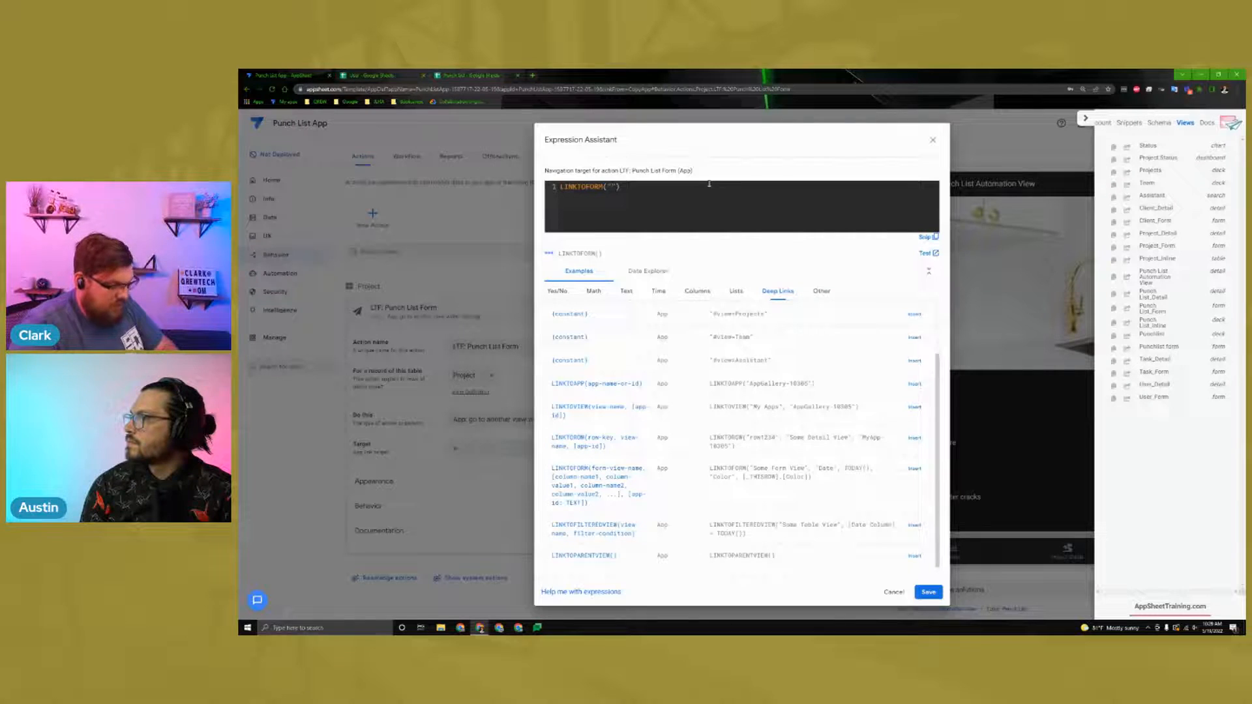
type("punCH")
key("BackSpace")
key("BackSpace")
key("BackSpace")
key("BackSpace")
key("BackSpace")
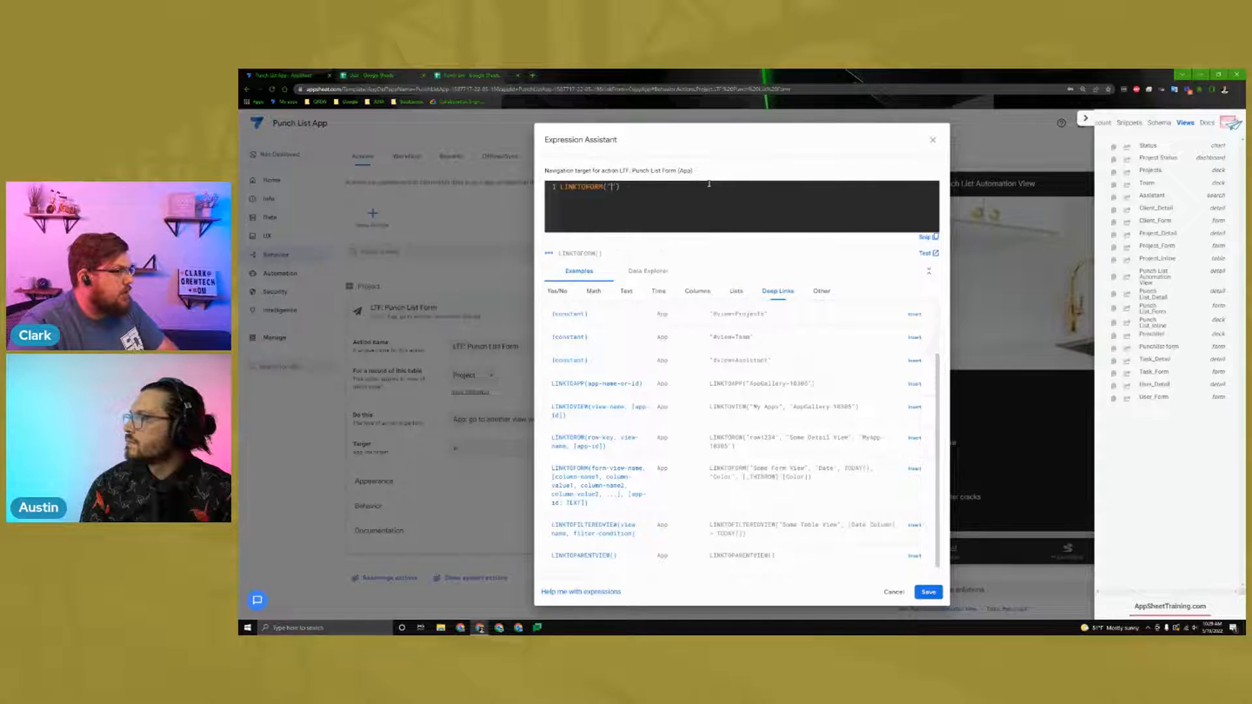
type("Punch")
type(" lis")
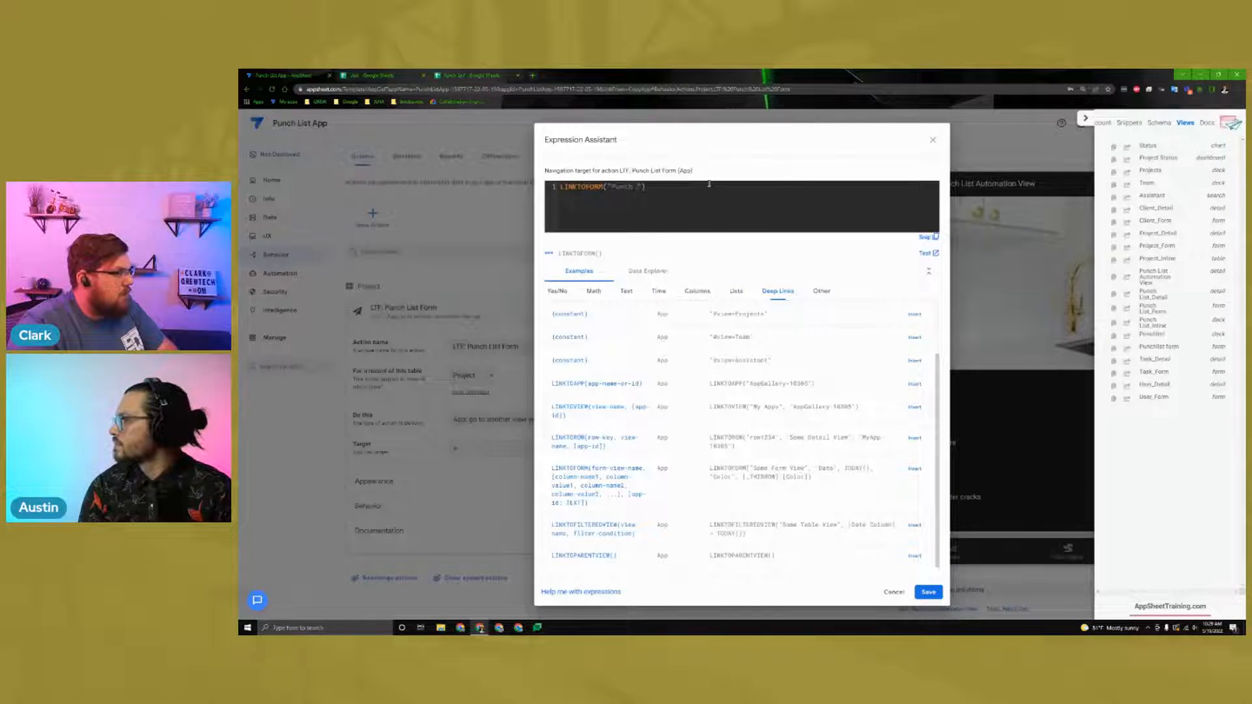
key("BackSpace")
key("BackSpace")
key("BackSpace")
key("BackSpace")
type("list Form")
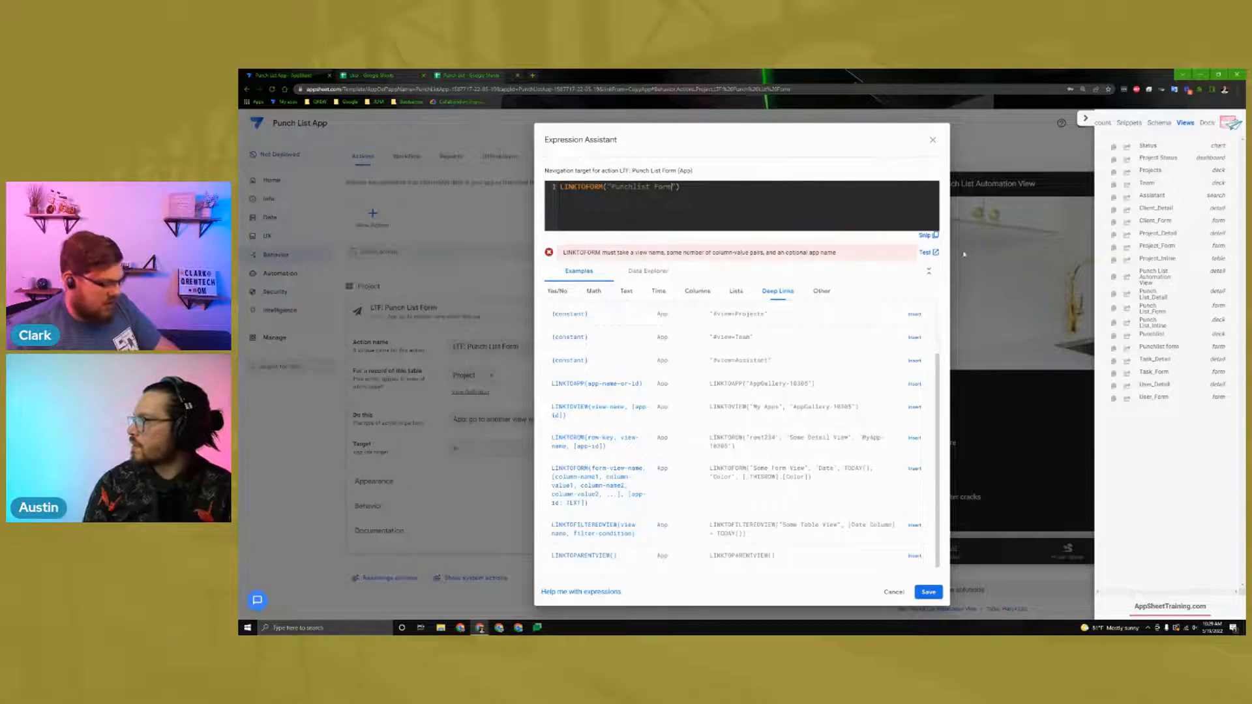
Step: Add a comma after "Punchlist Form" in the LINKTOFORM expression to start its column-value arguments
key("ctrl+plus")
key("ctrl+plus")
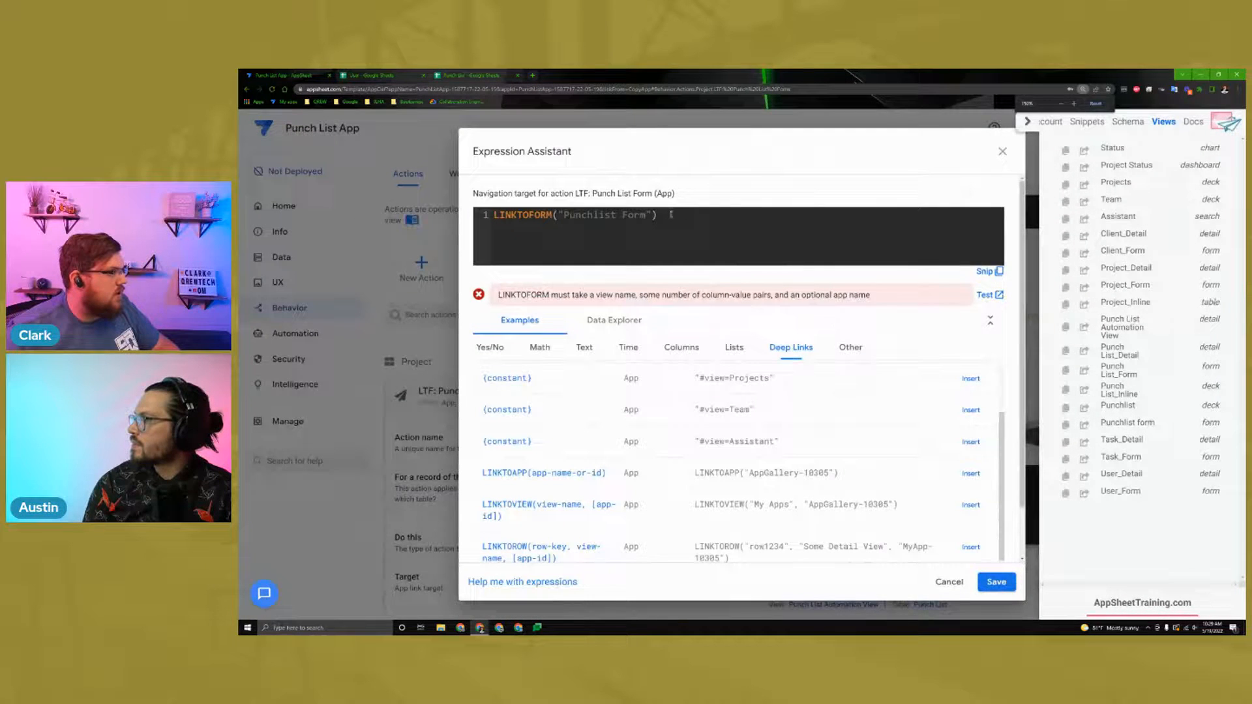
left_click(652, 215)
key("ctrl+plus")
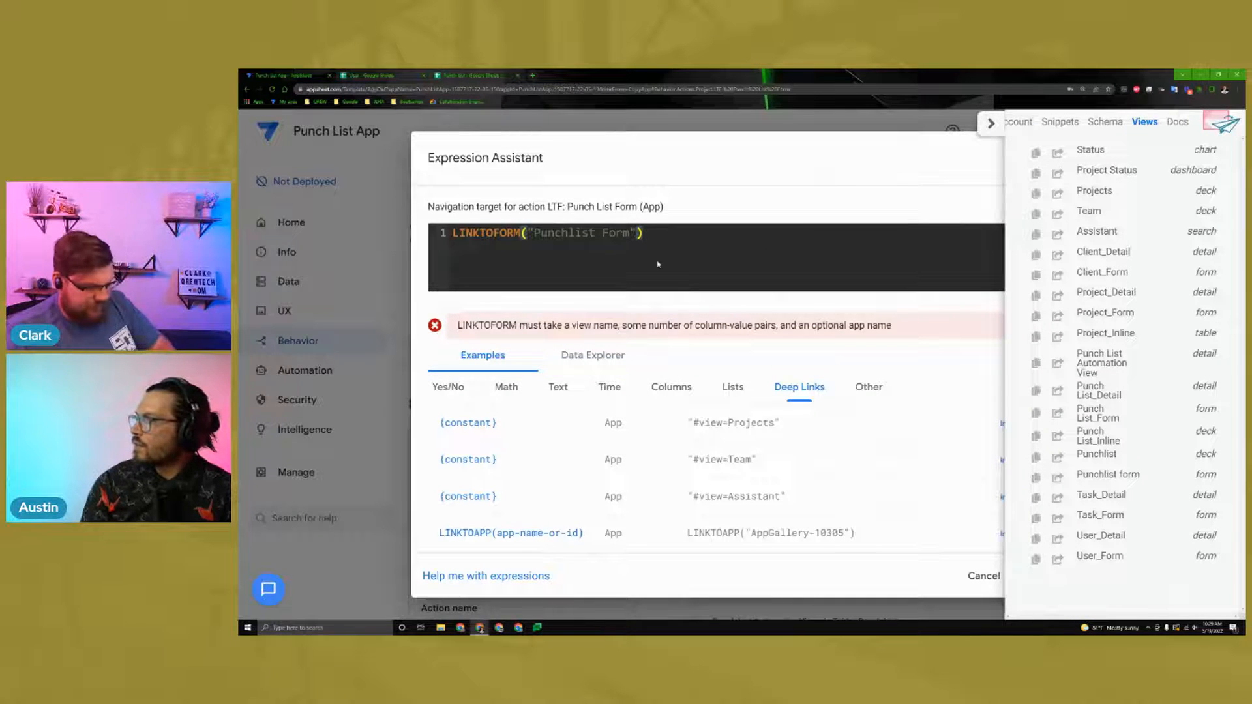
type(",")
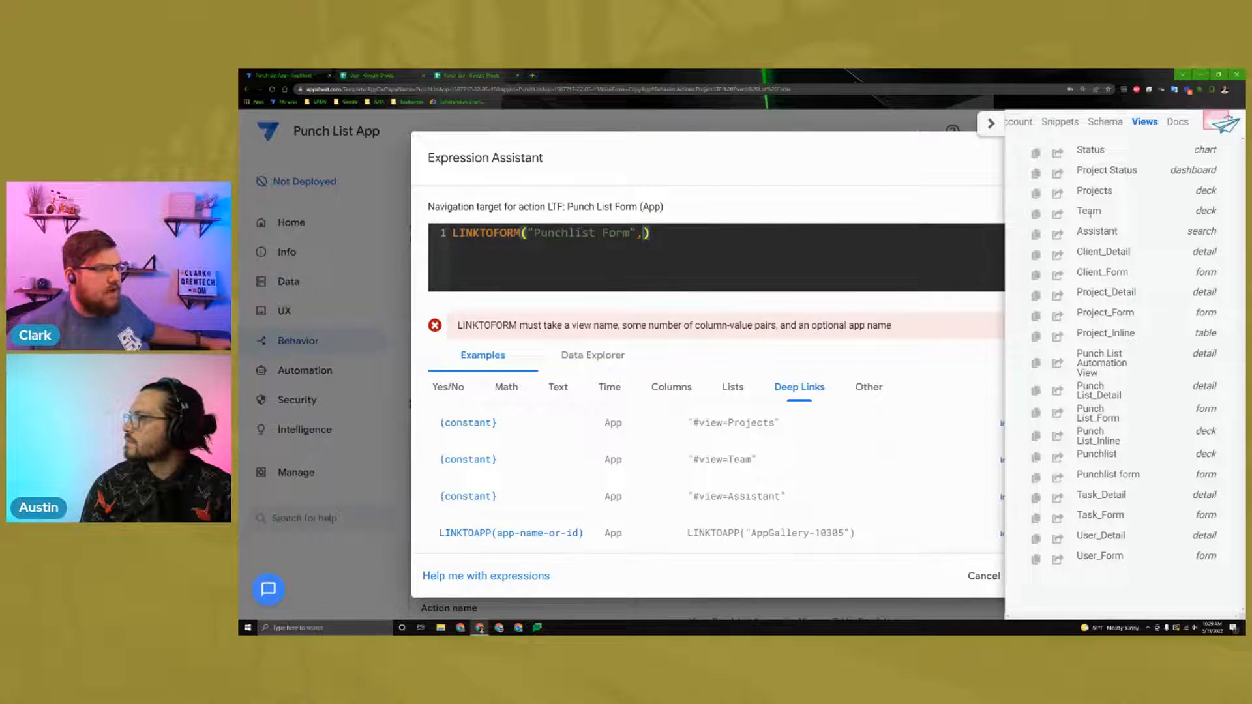
Step: Add "Project ID" from the Punch List schema as the column name following "Punchlist Form" in the LINKTOFORM expression
left_click(990, 124)
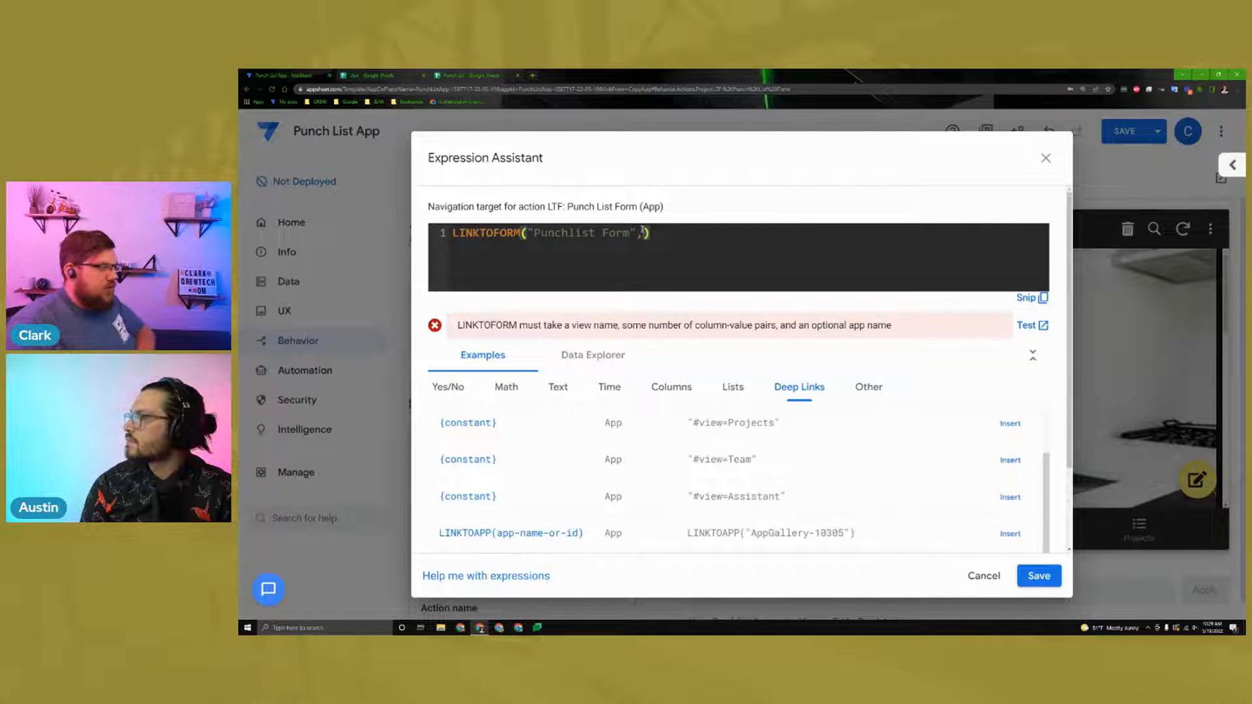
scroll(586, 414, "down", 5)
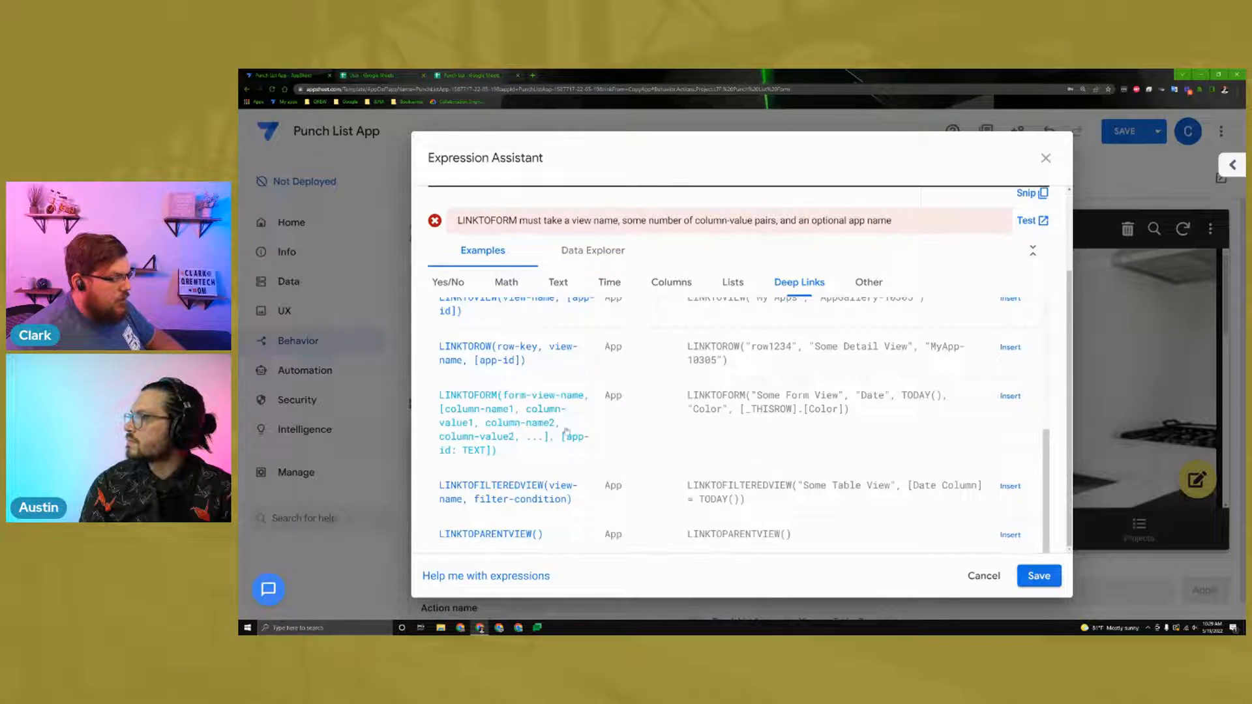
scroll(750, 419, "up", 6)
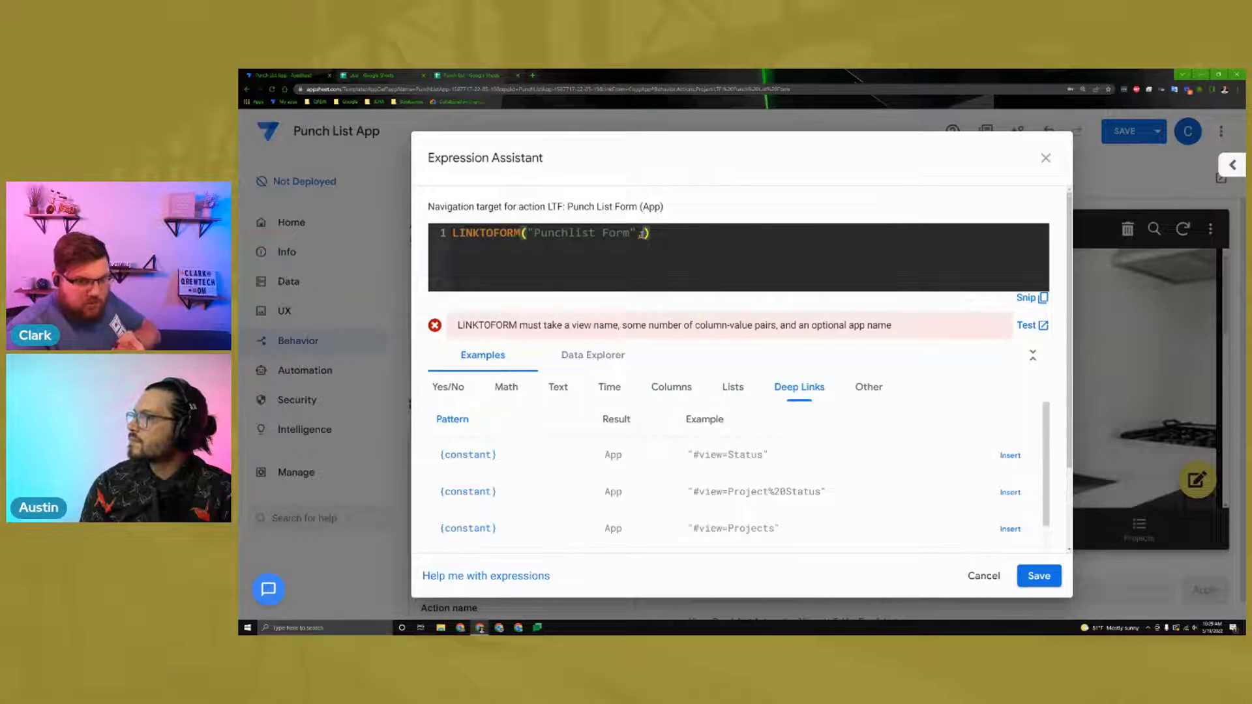
type("\"")
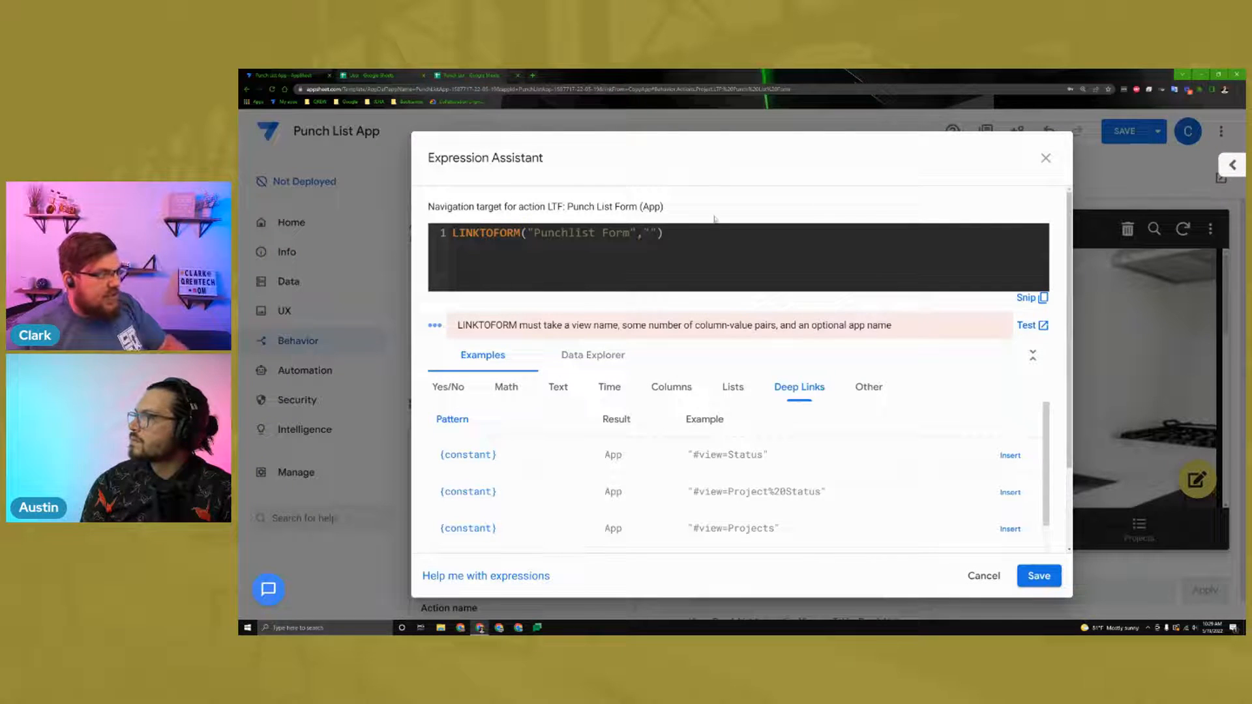
left_click(1232, 165)
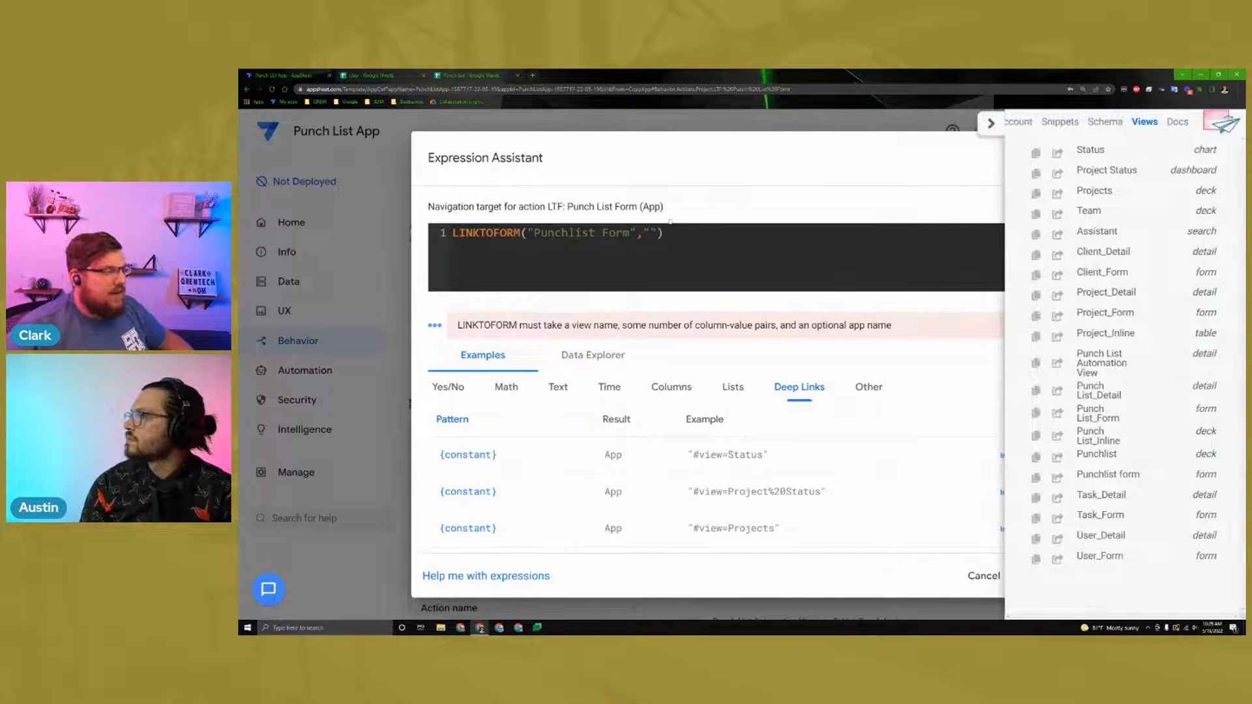
left_click(1105, 122)
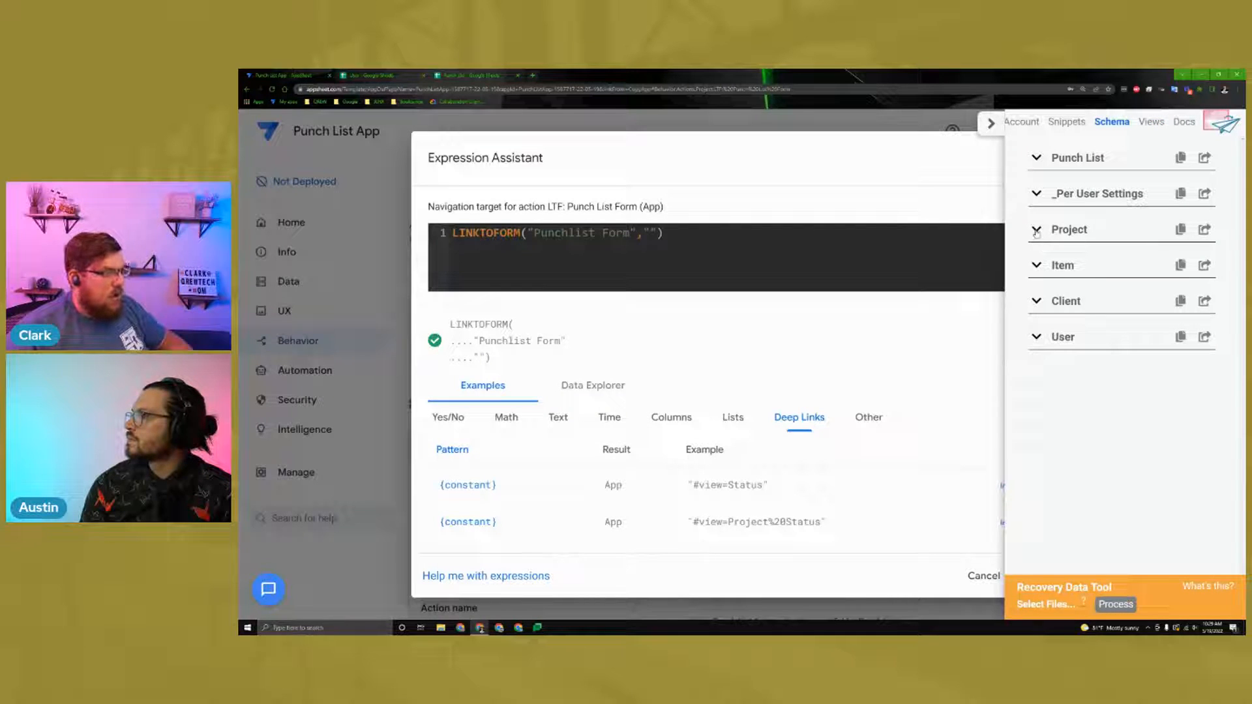
left_click(1037, 158)
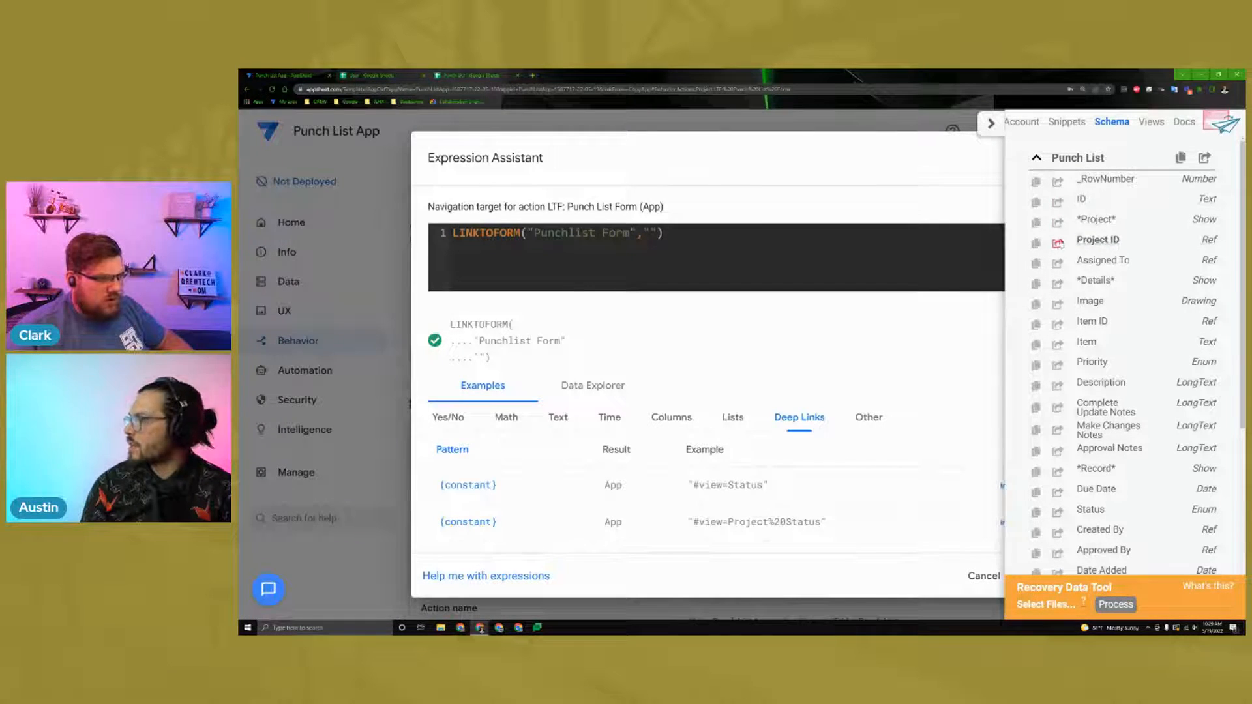
left_click(1057, 243)
type(",")
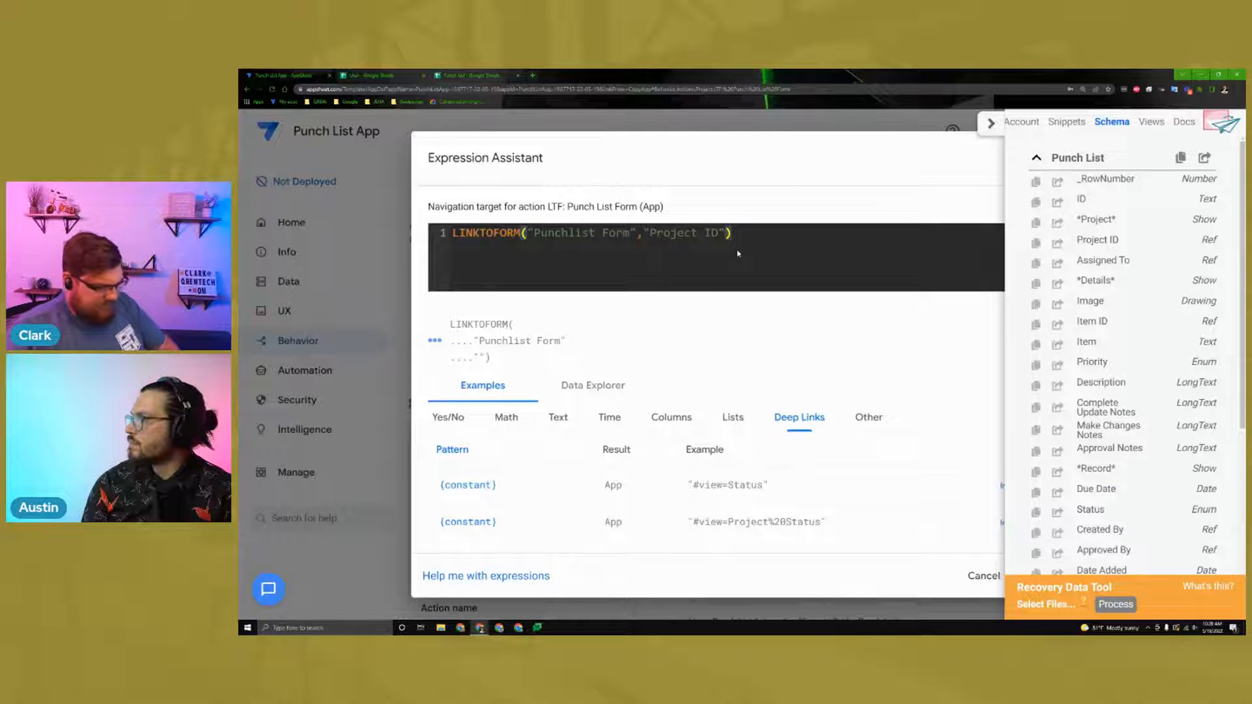
Step: Pass the Project table's [ID] column as the value for "Project ID" in the LINKTOFORM expression
type("[Pr")
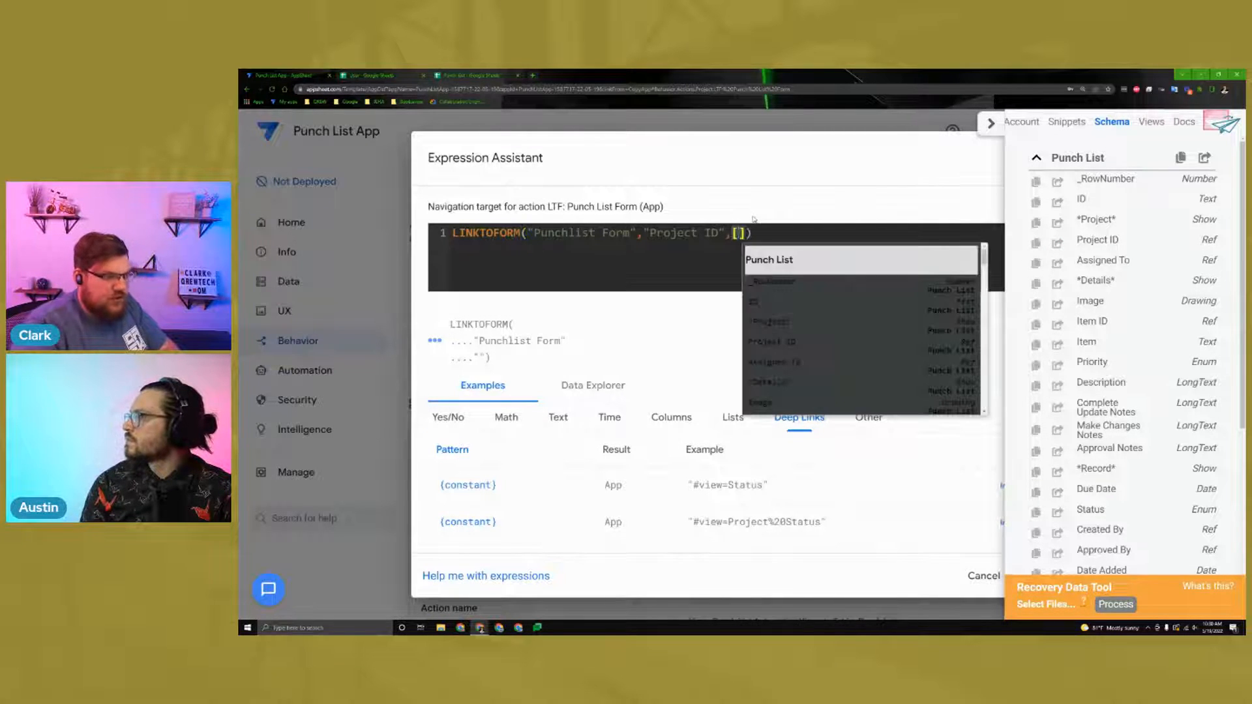
type("oj")
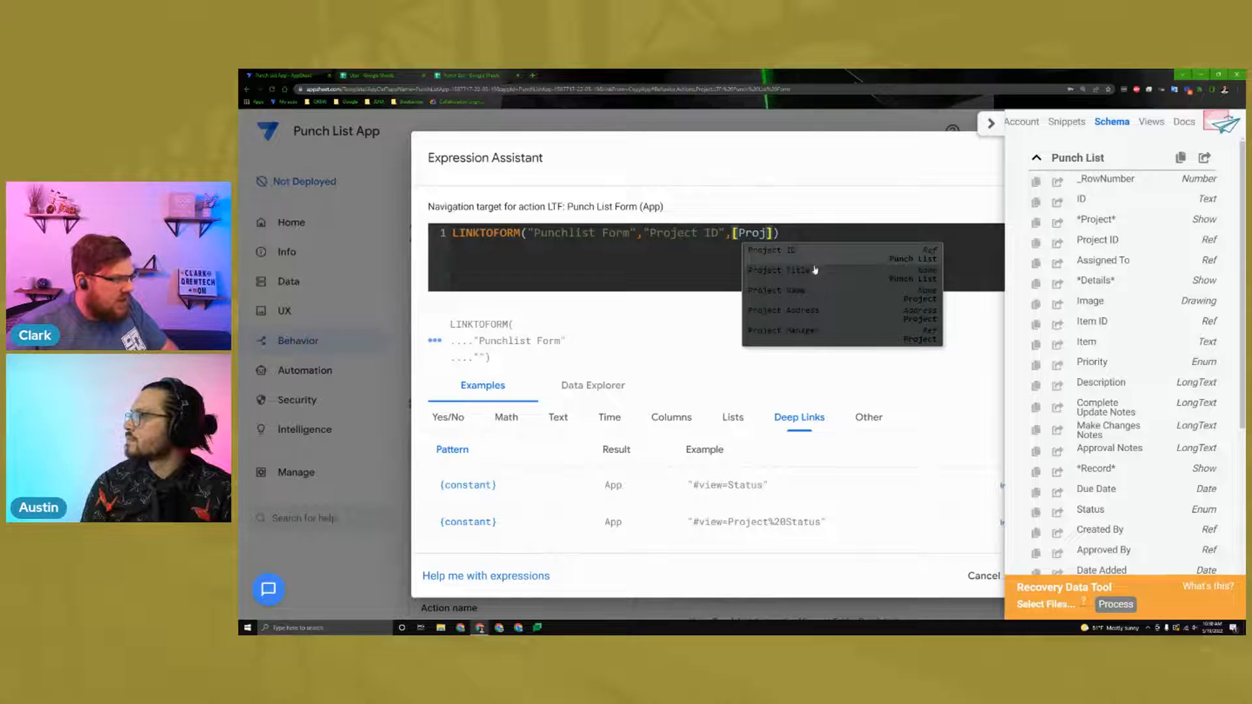
left_click(1040, 161)
left_click(1040, 232)
type("ID")
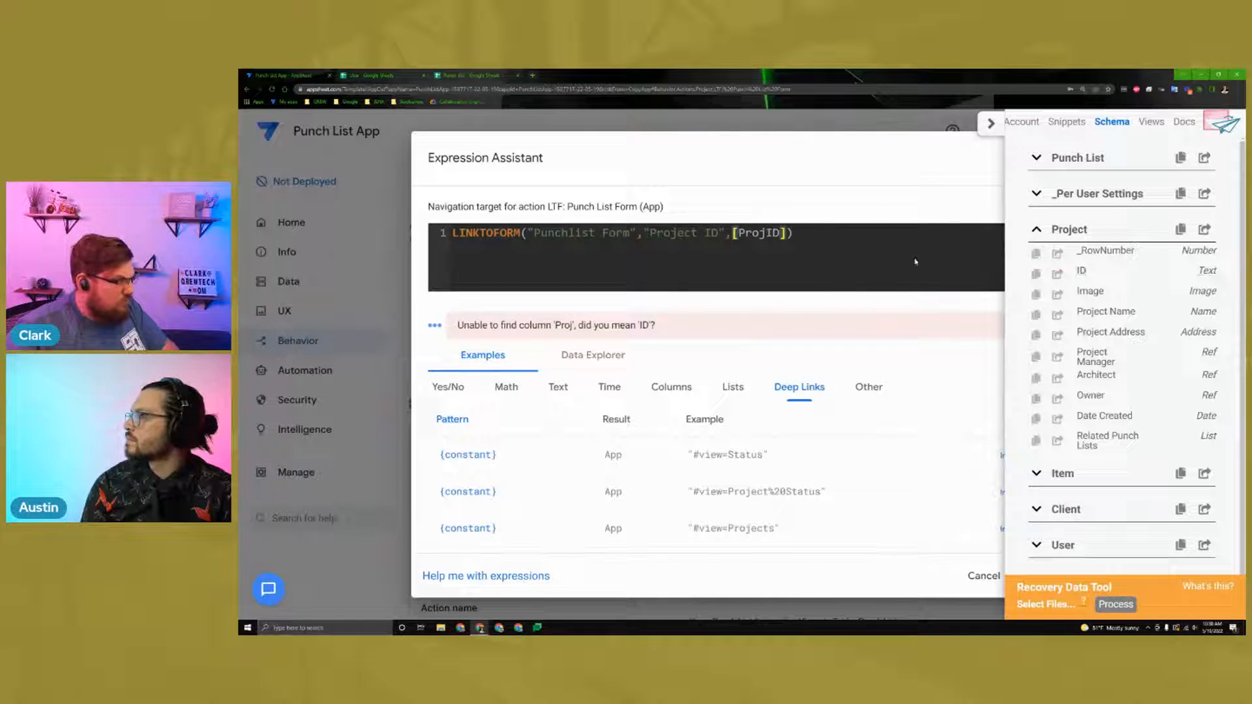
left_click(768, 233)
key("BackSpace")
key("BackSpace")
key("BackSpace")
key("BackSpace")
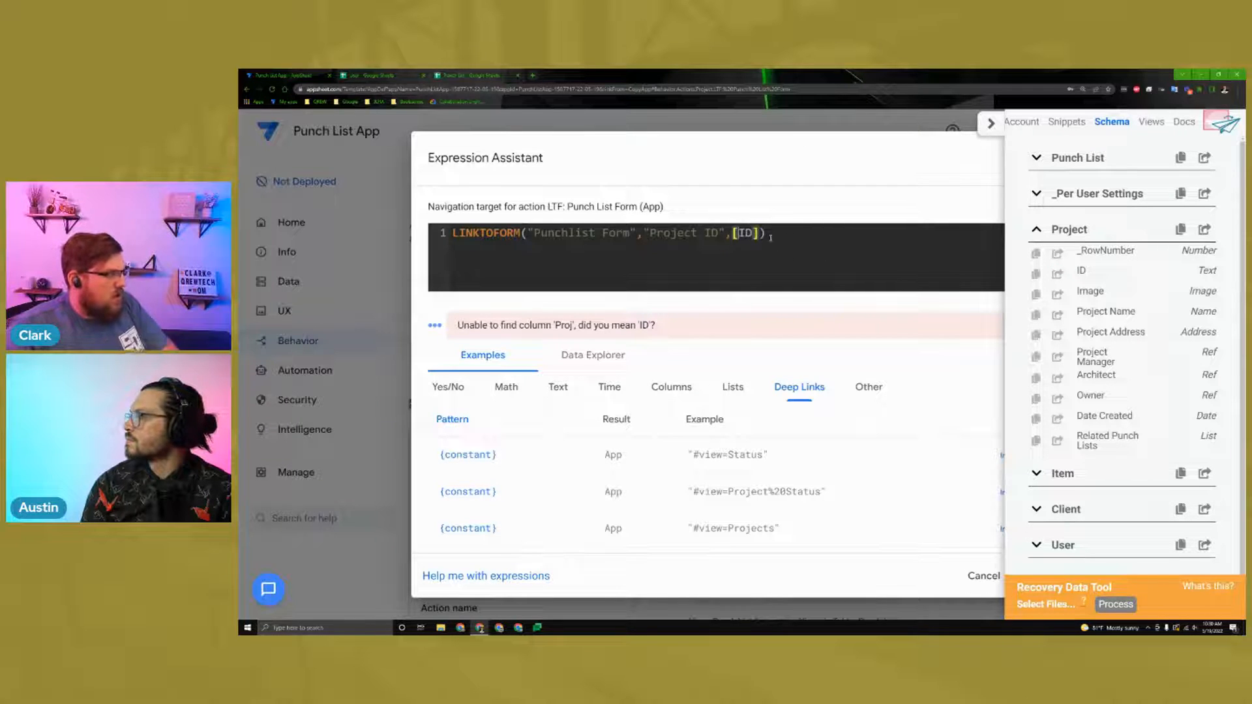
left_click_drag(644, 233, 759, 232)
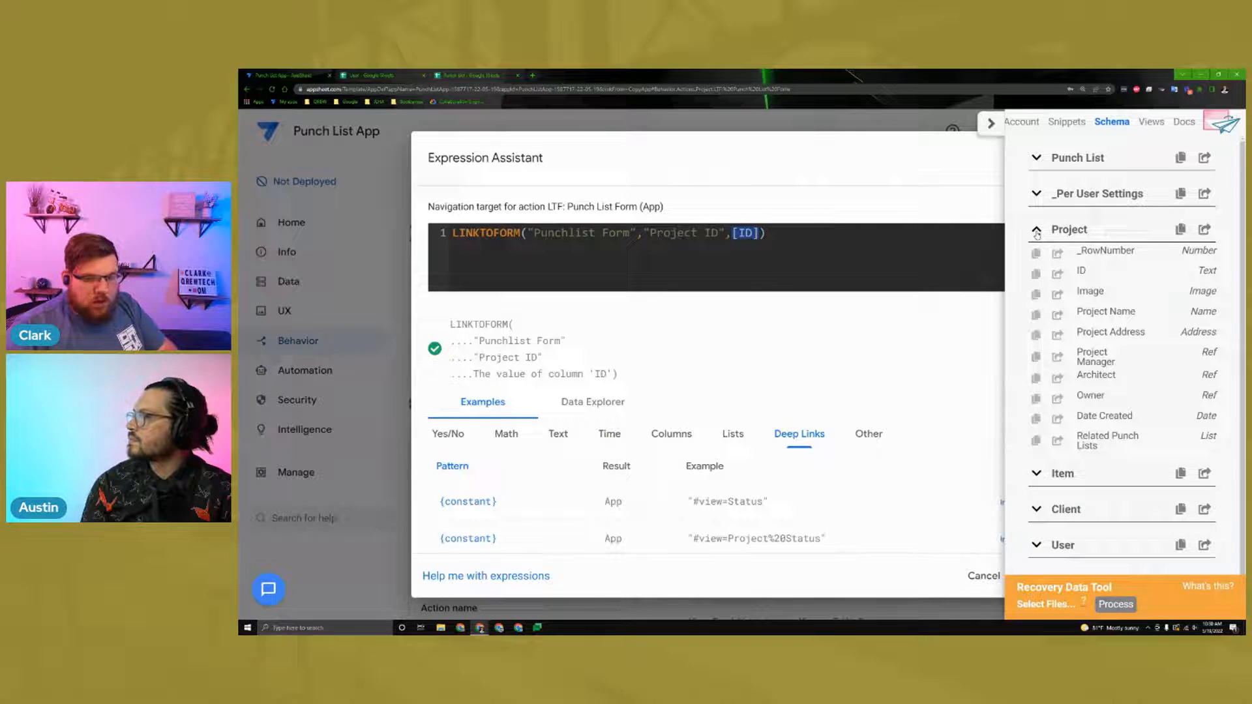
Step: Append the Punch List column name "Assigned To", in quotes, after [ID] in the LINKTOFORM expression
left_click(1037, 158)
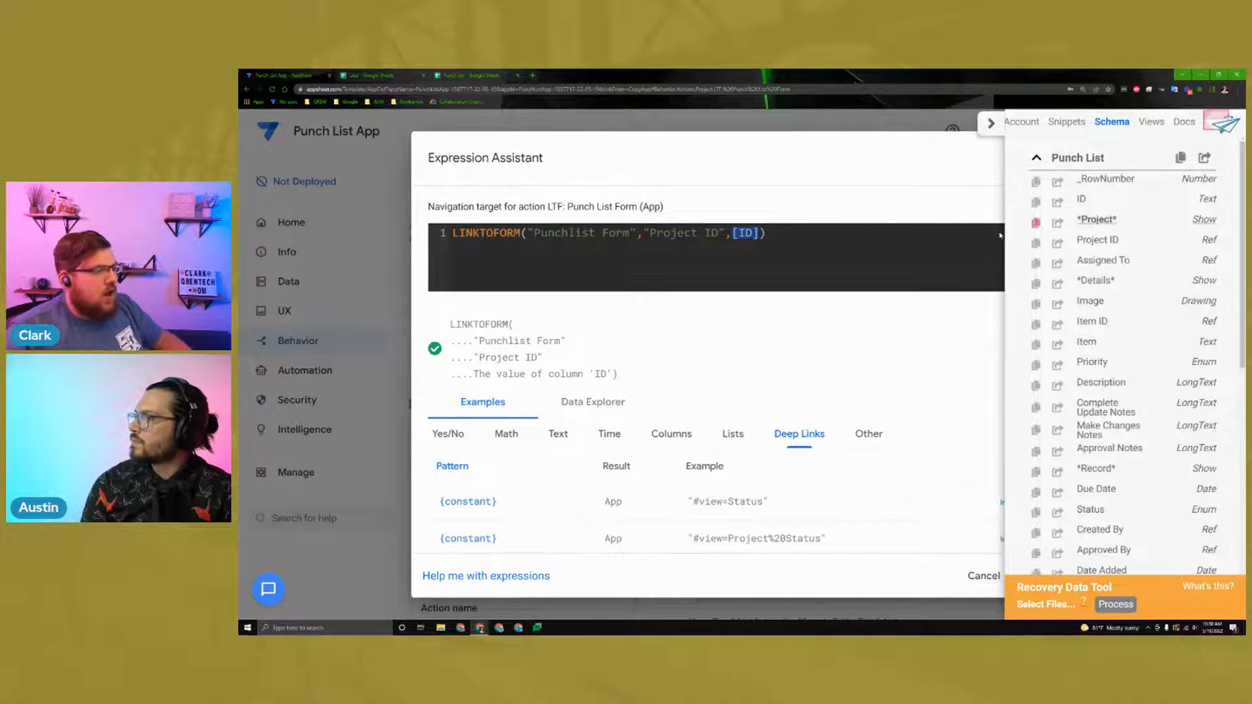
left_click(768, 236)
type(",")
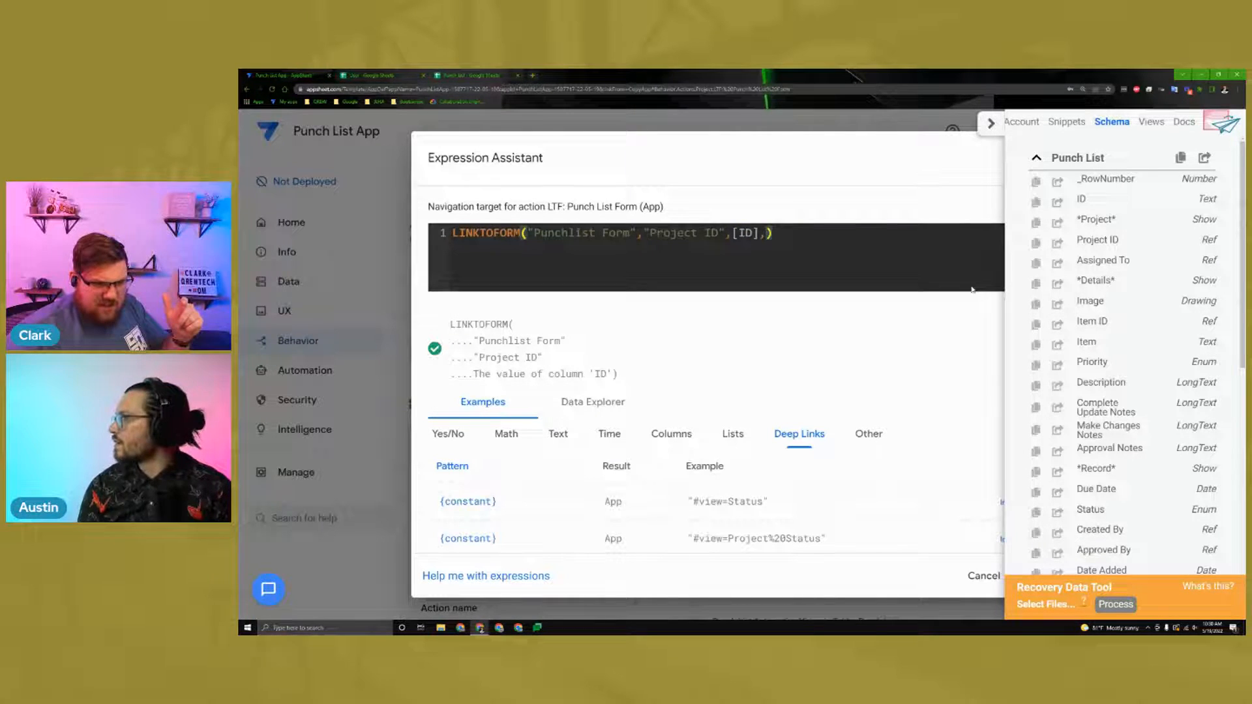
scroll(1109, 313, "down", 2)
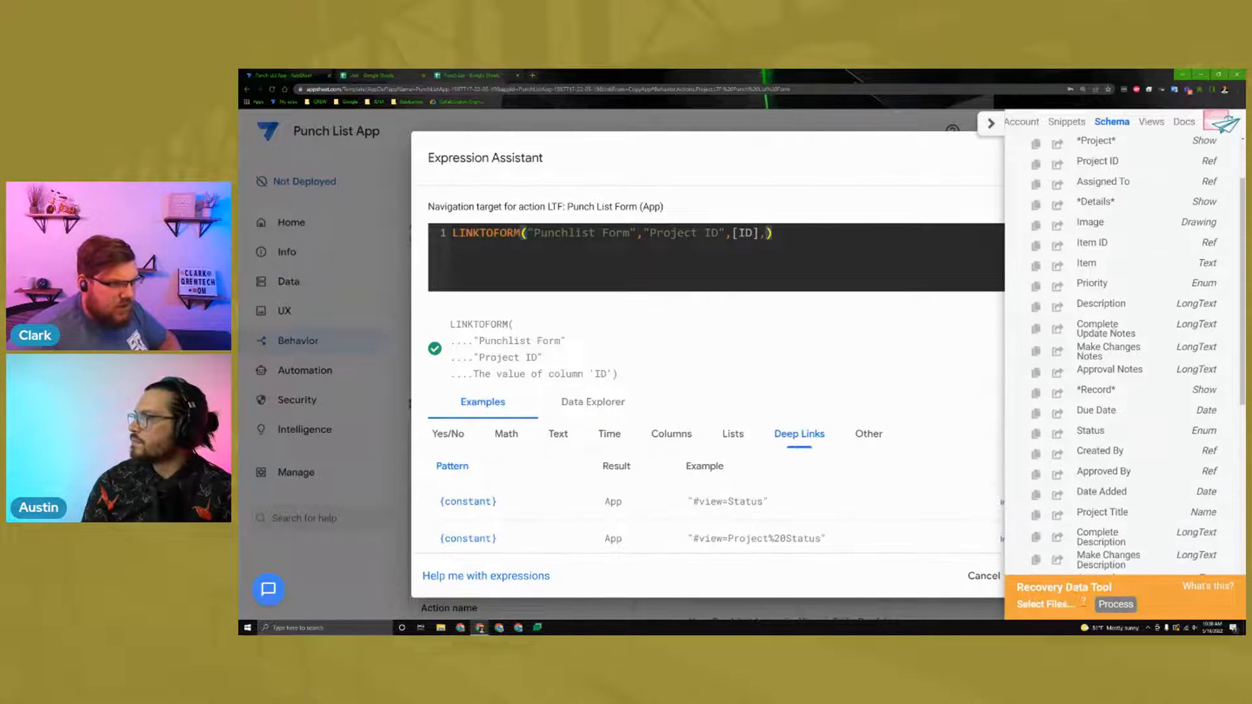
scroll(1112, 362, "down", 3)
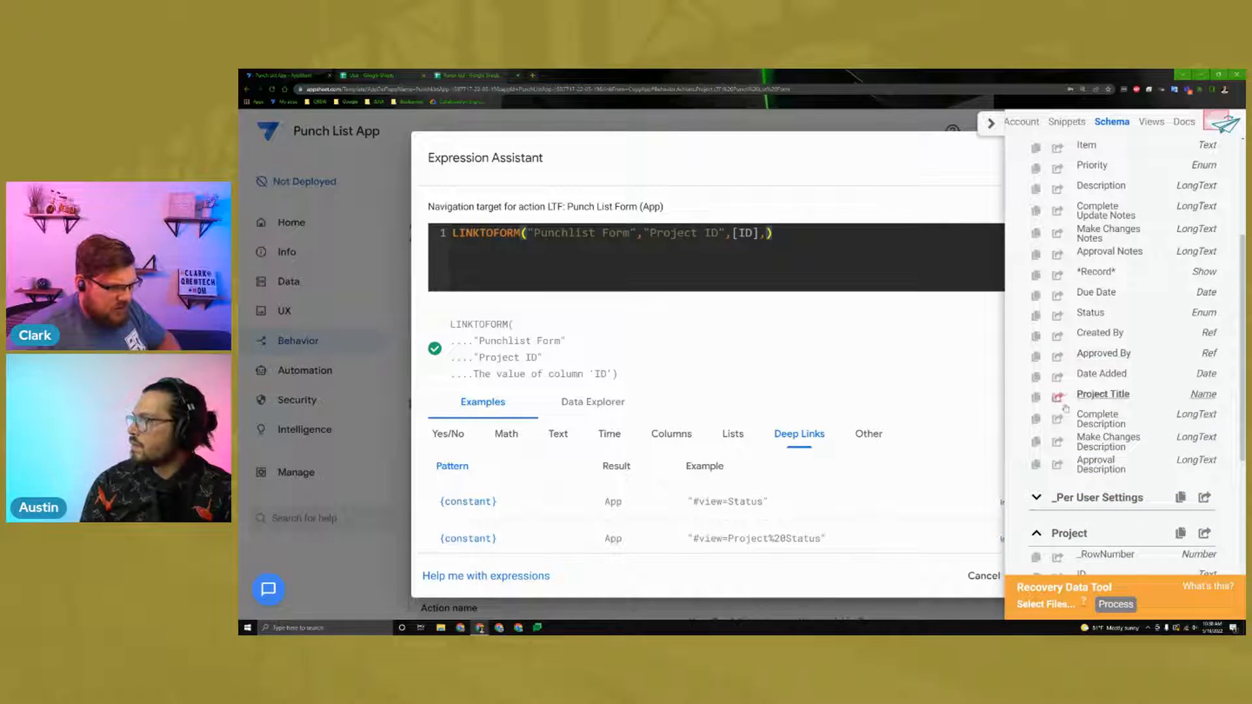
scroll(1057, 356, "up", 5)
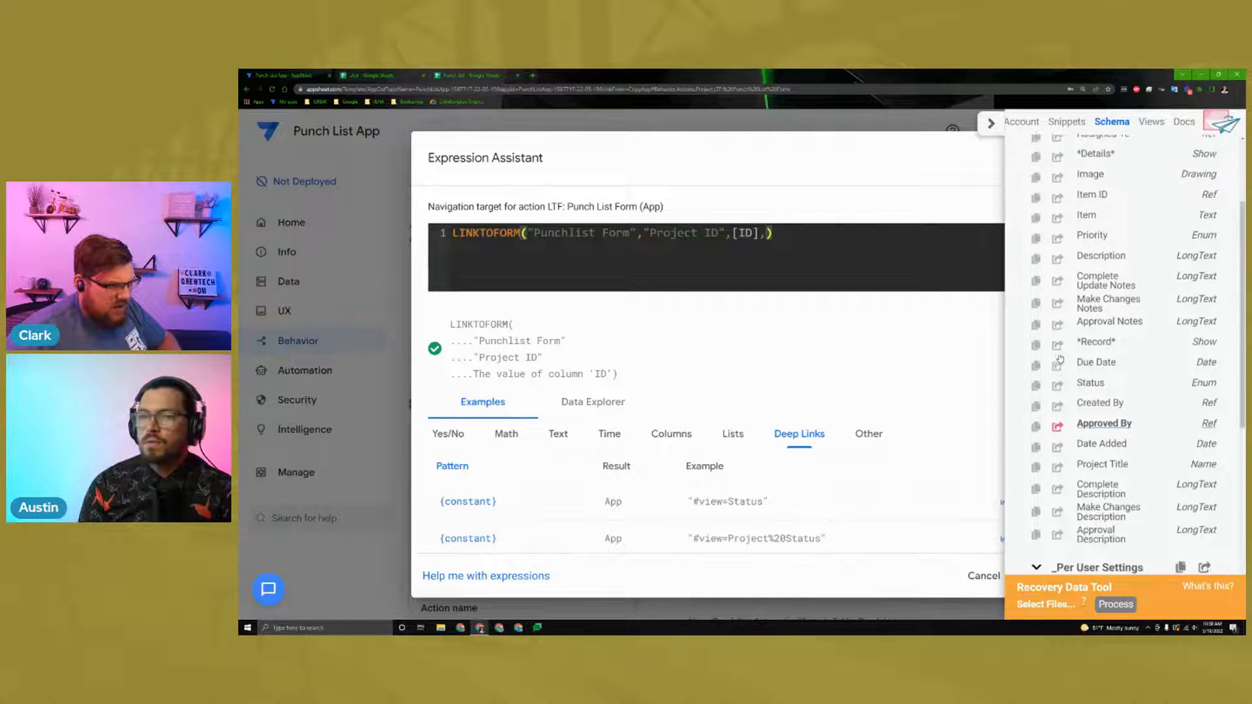
left_click(1056, 264)
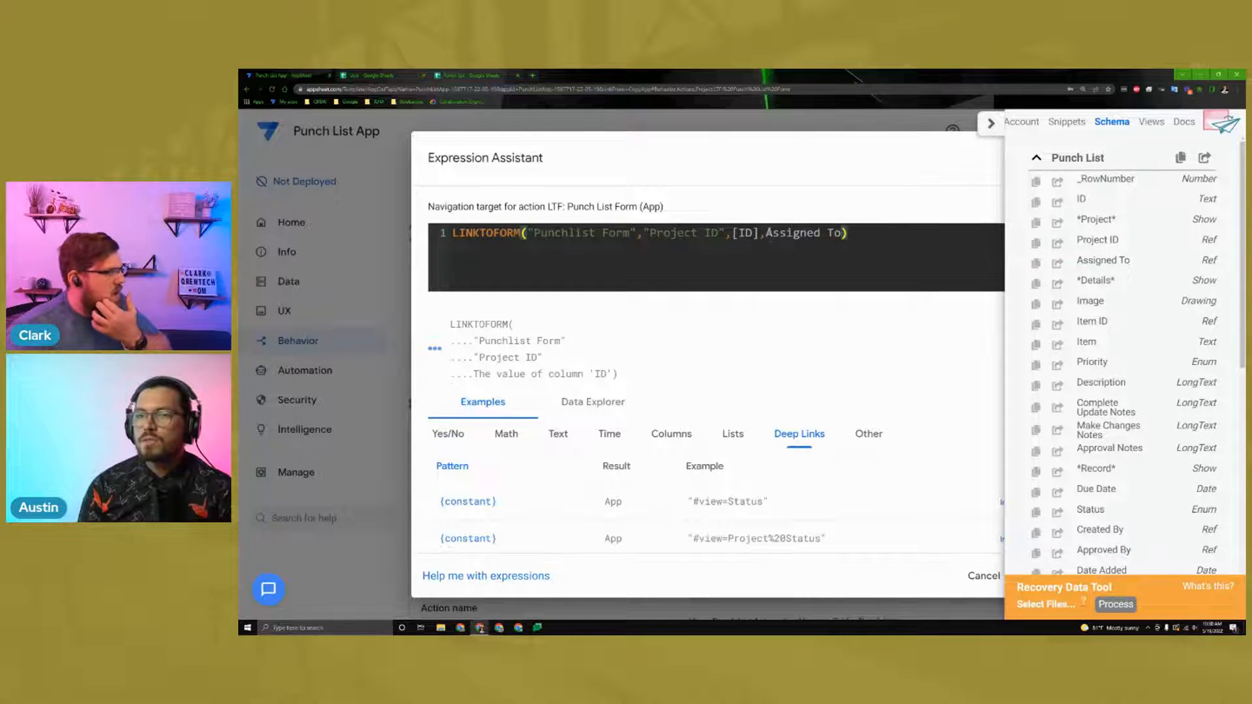
left_click(767, 234)
type("\"")
left_click(842, 233)
type("\"")
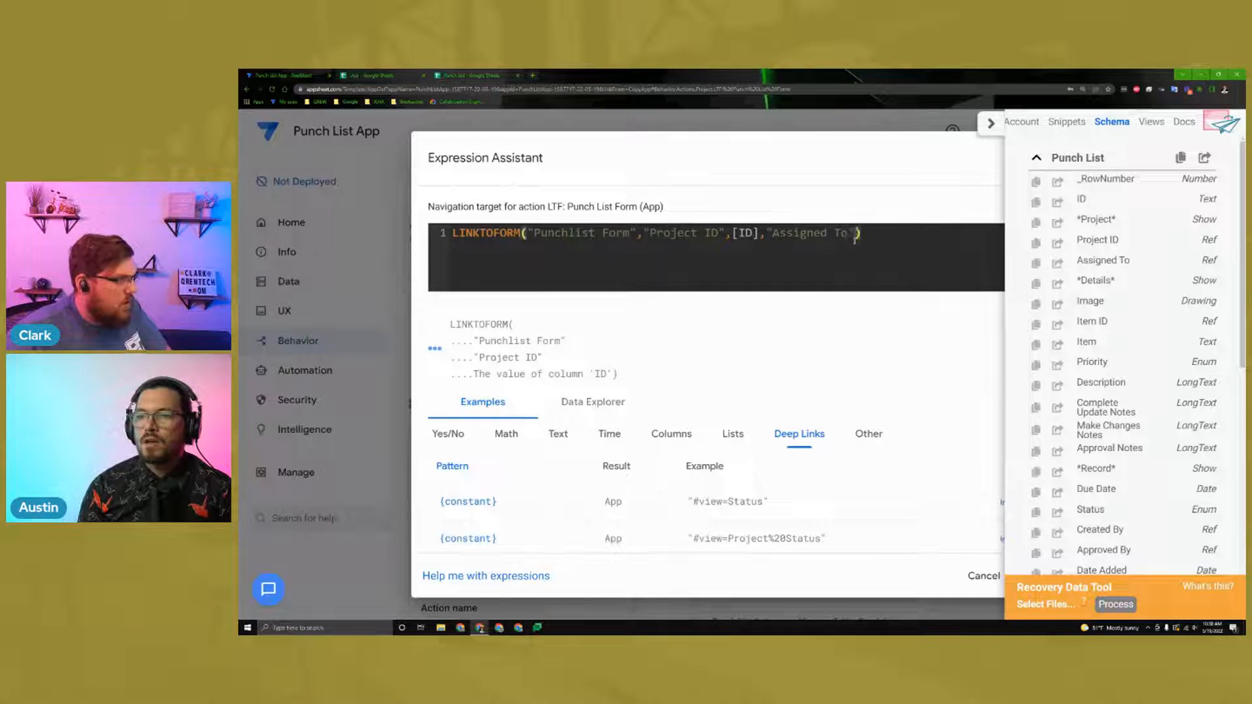
Step: Pass [Project Manager] as the value for "Assigned To" and save the navigation target expression
type(",")
type("[project")
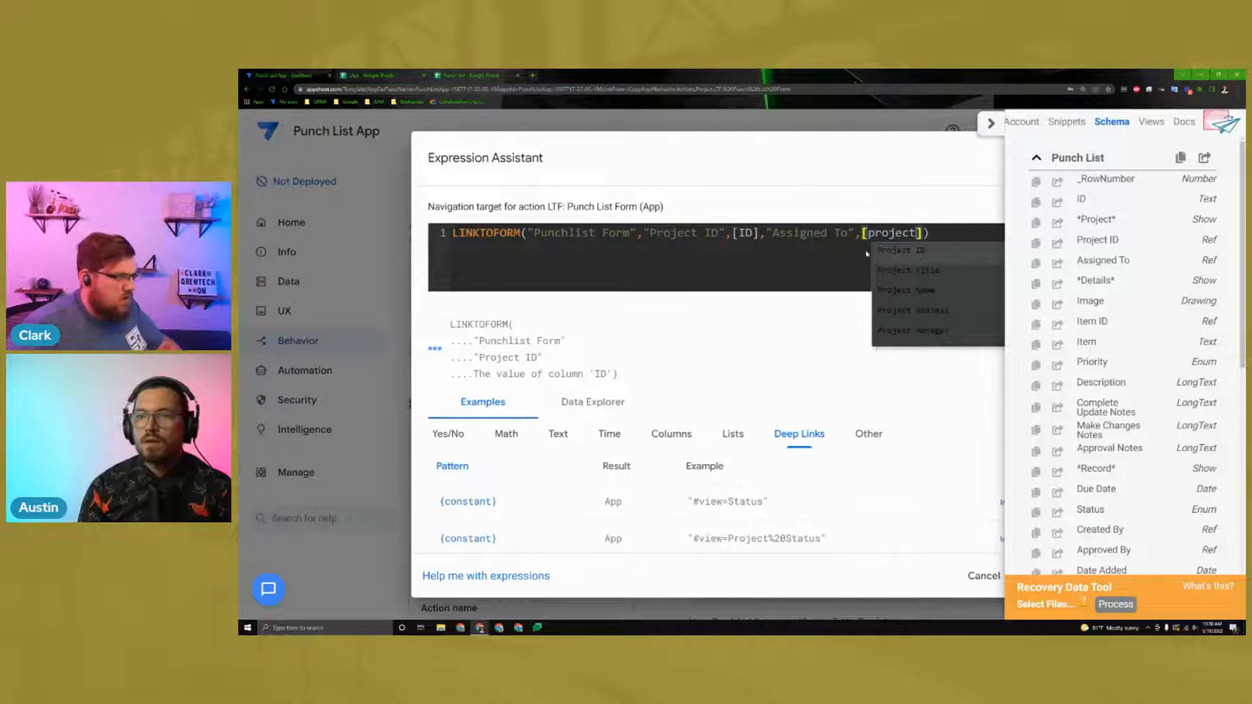
left_click(912, 330)
left_click(990, 122)
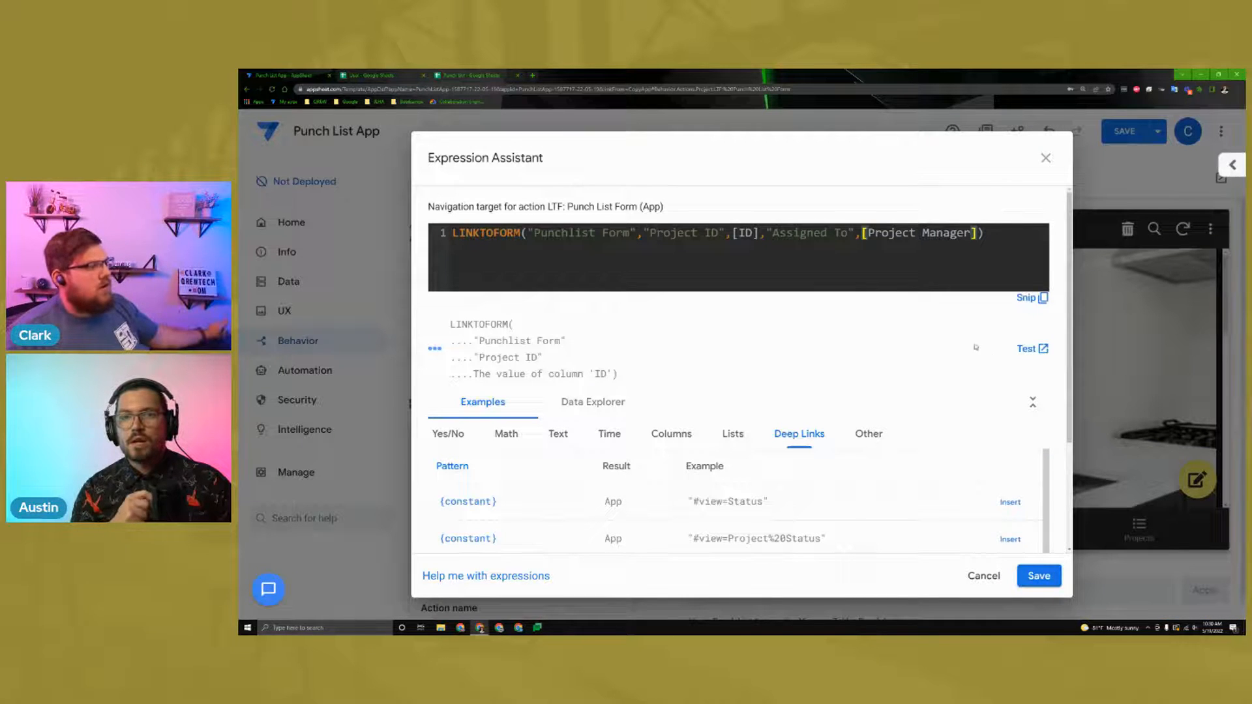
left_click(992, 237)
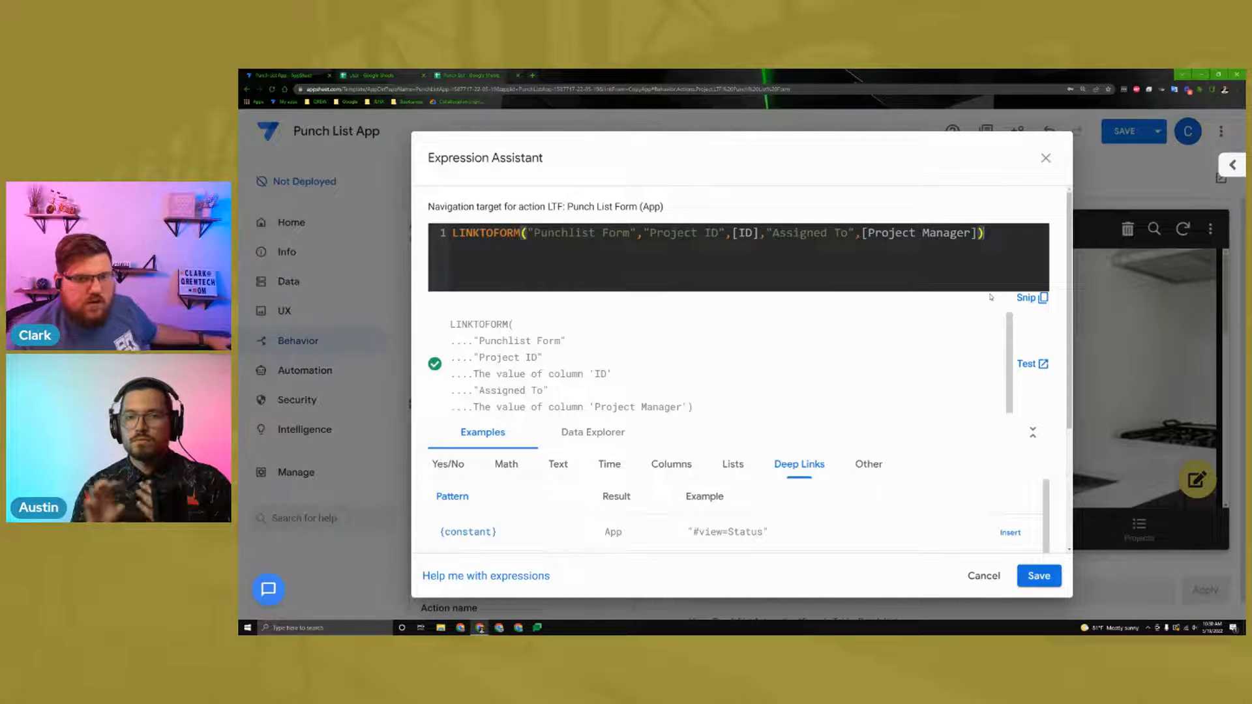
left_click(1040, 576)
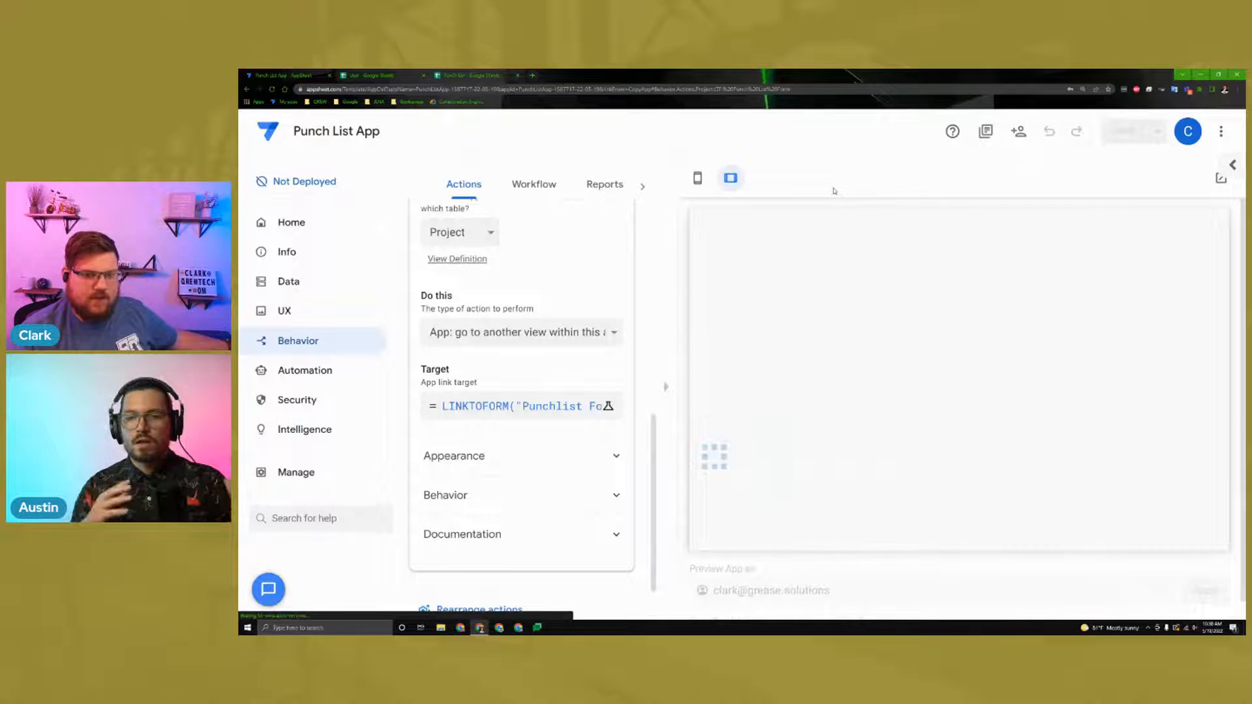
Step: Switch the app preview to the mobile layout and display the Projects view in it
key("ctrl+minus")
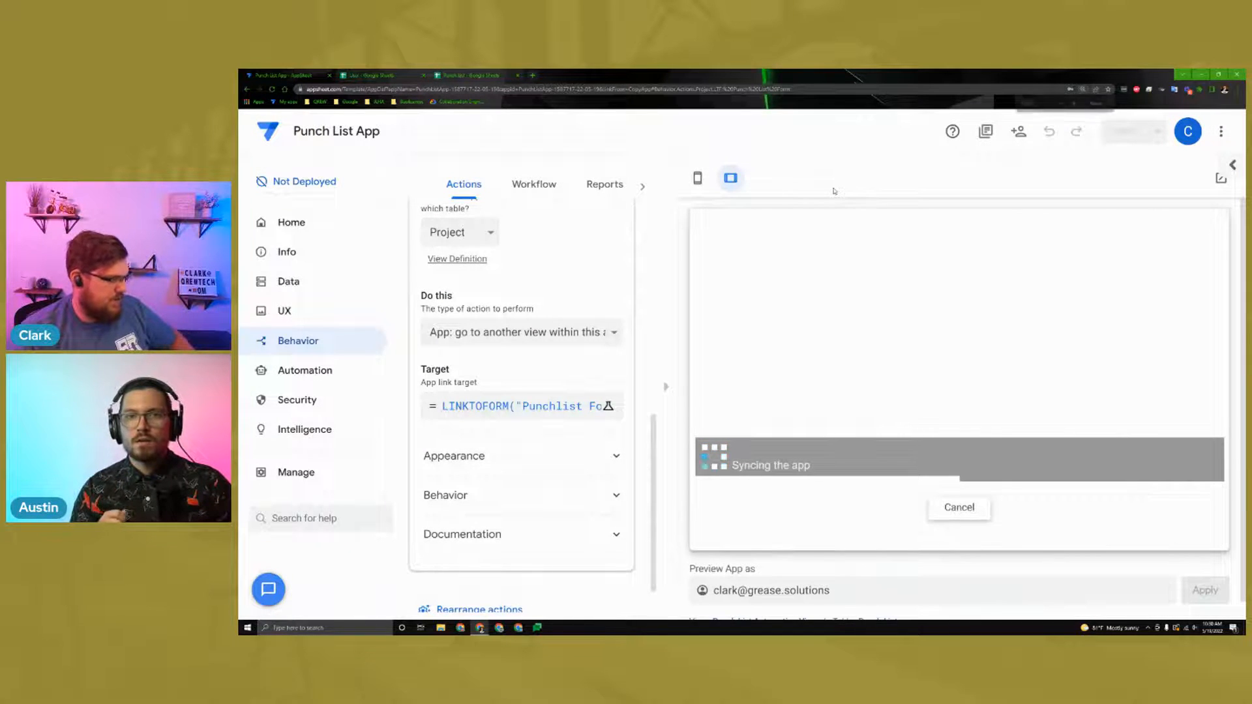
left_click(775, 168)
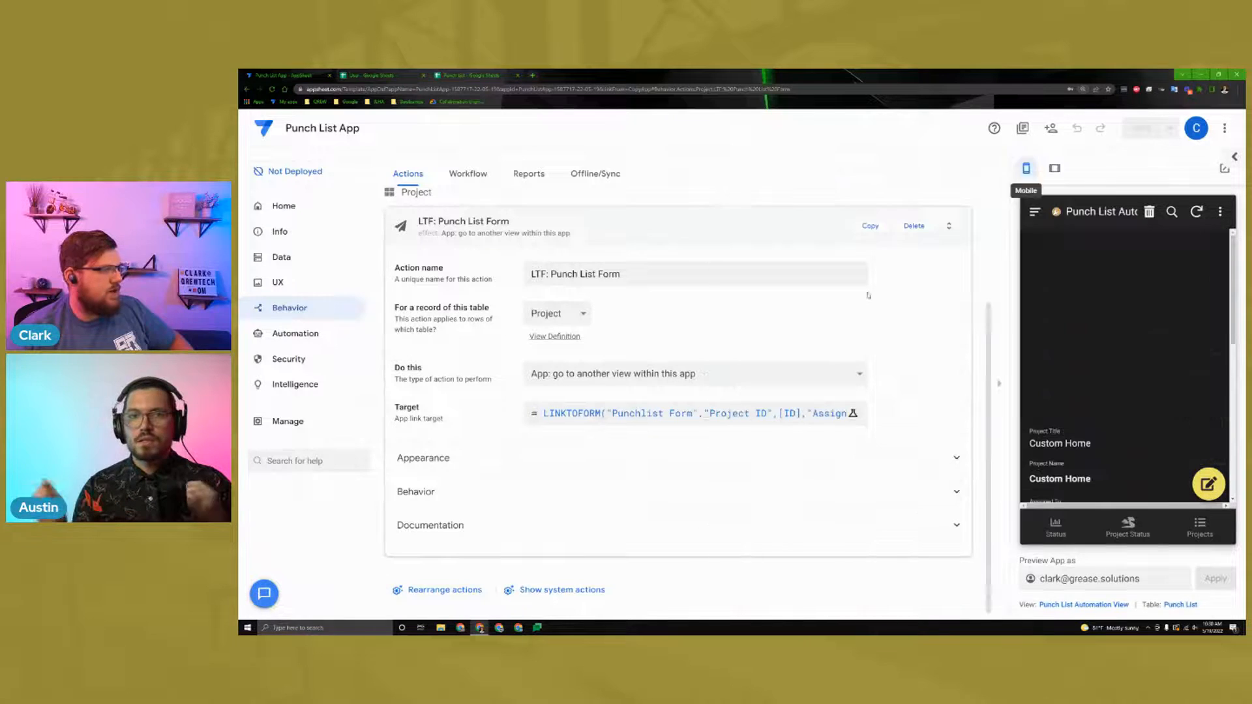
scroll(895, 330, "up", 2)
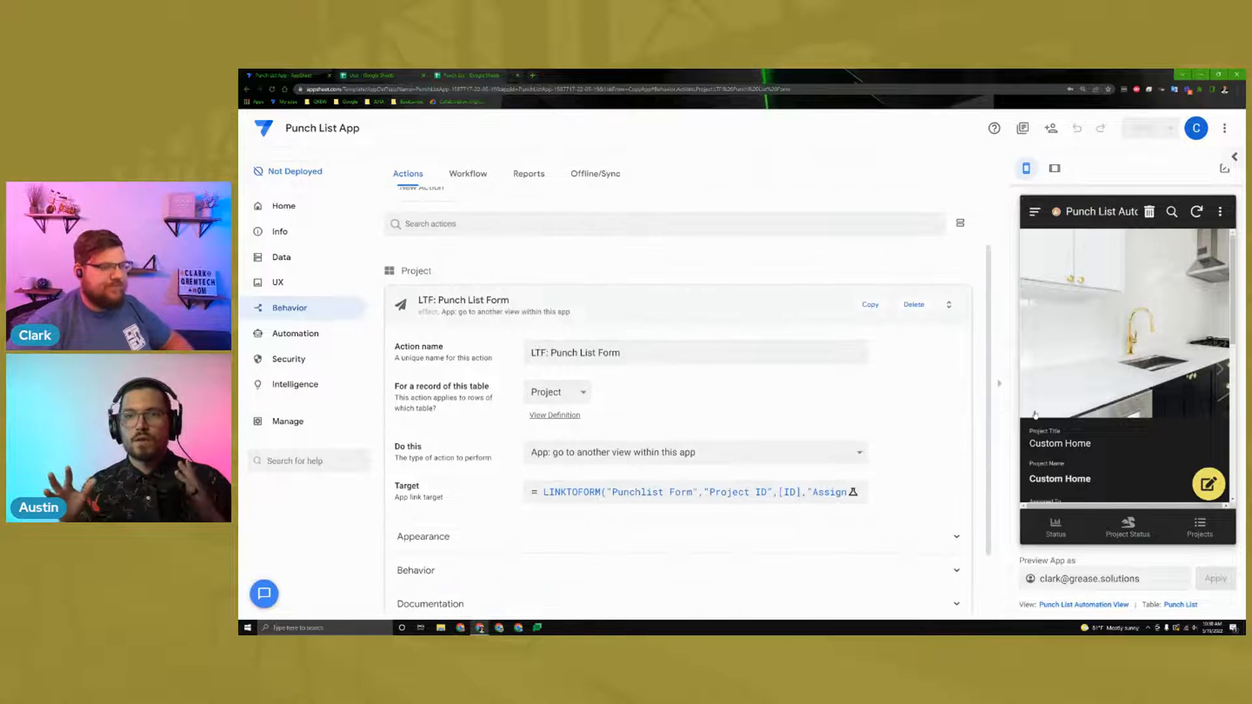
left_click(1131, 530)
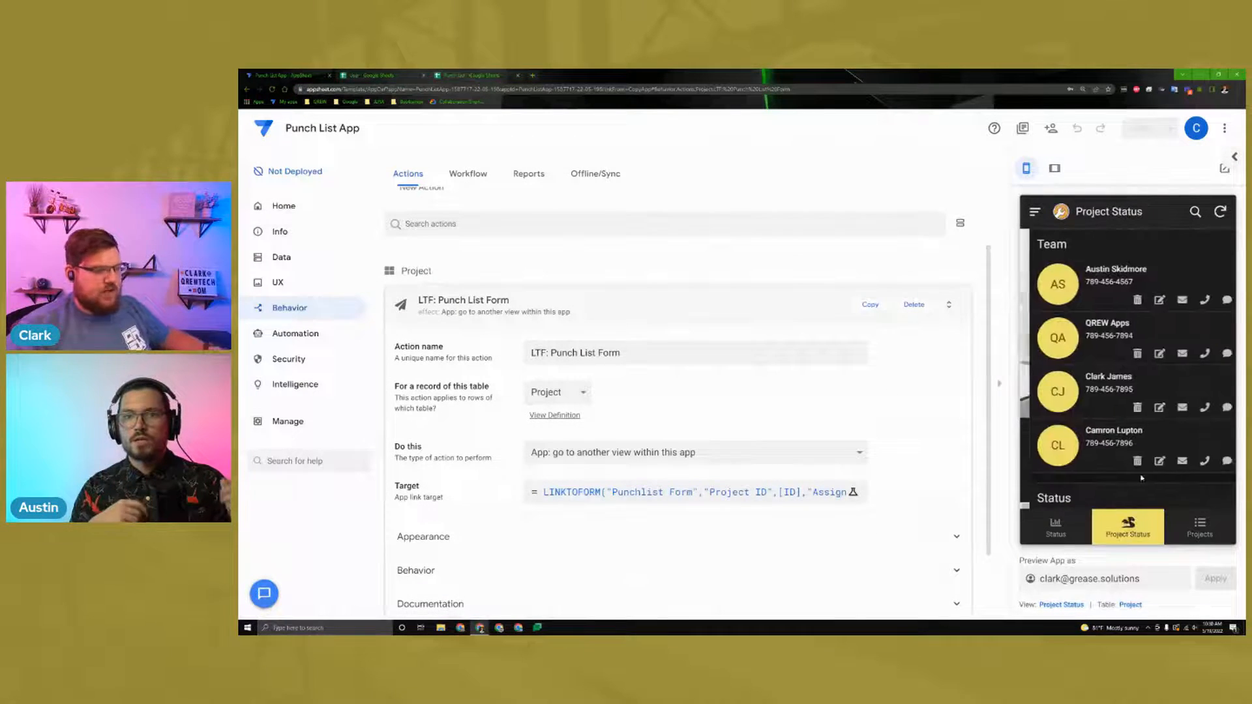
left_click(1202, 528)
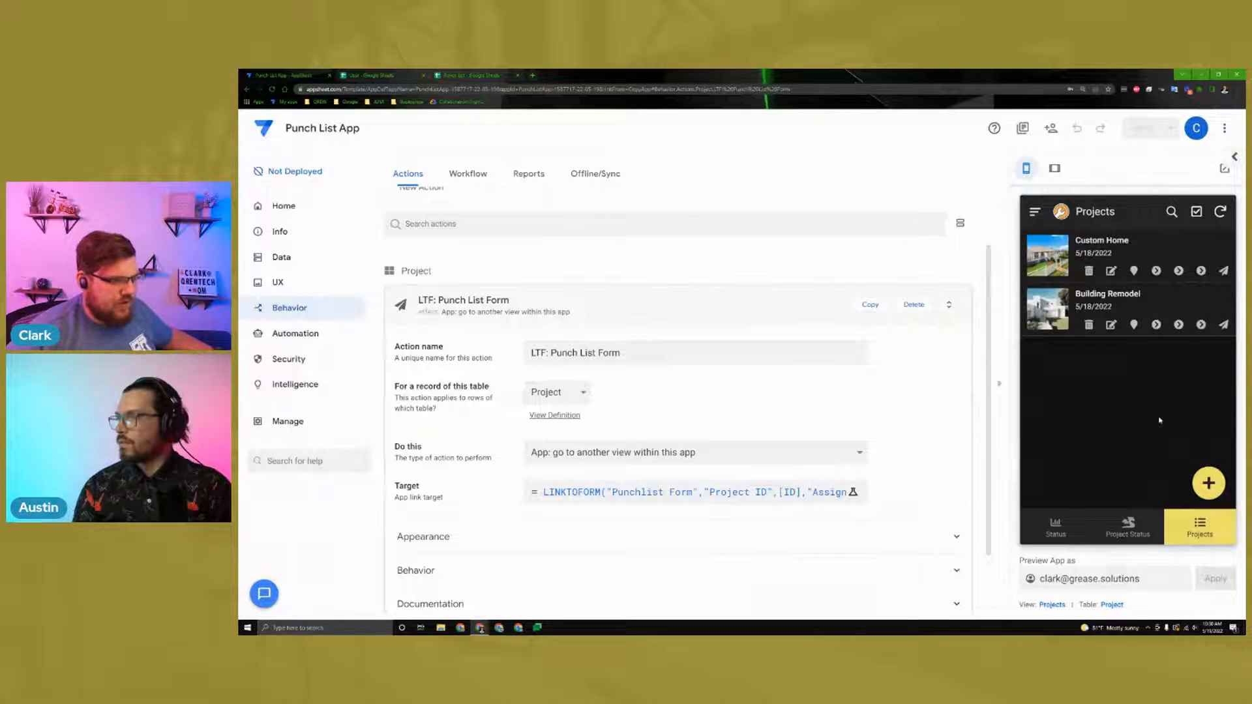
Step: Open the Projects view's definition and add LTF: Punch List Form to its action bar actions
left_click(1052, 606)
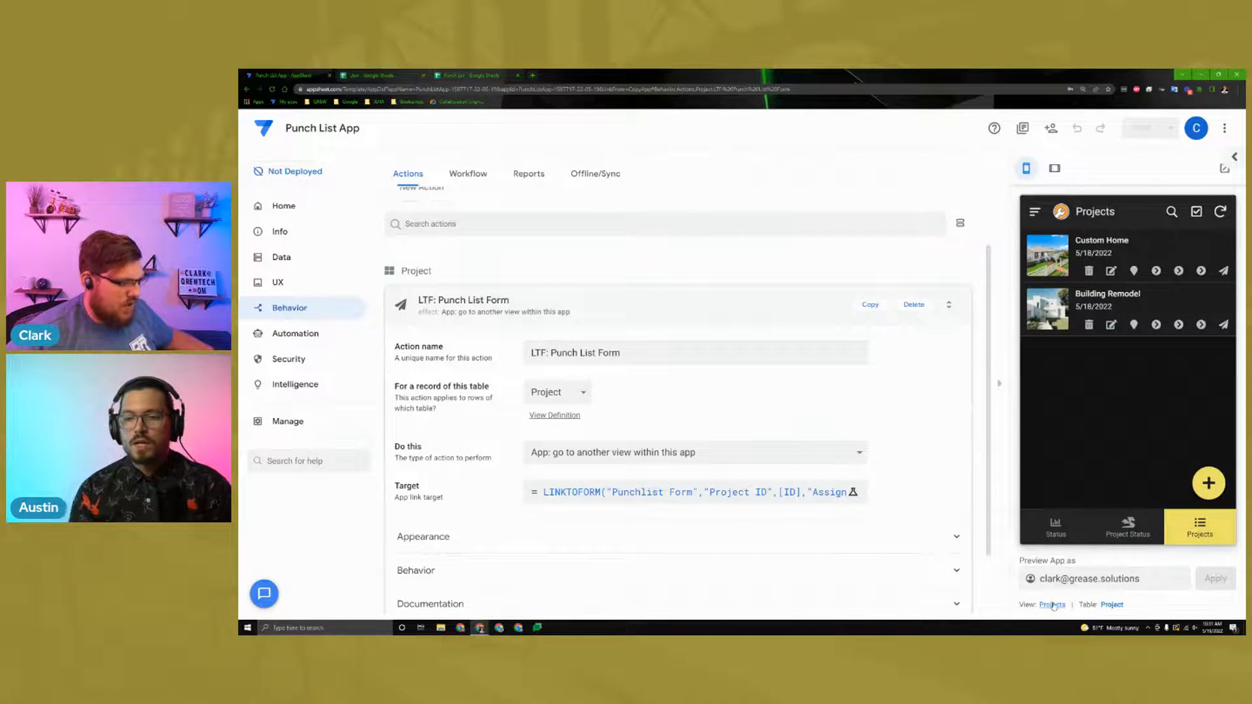
scroll(669, 446, "down", 4)
scroll(668, 446, "down", 5)
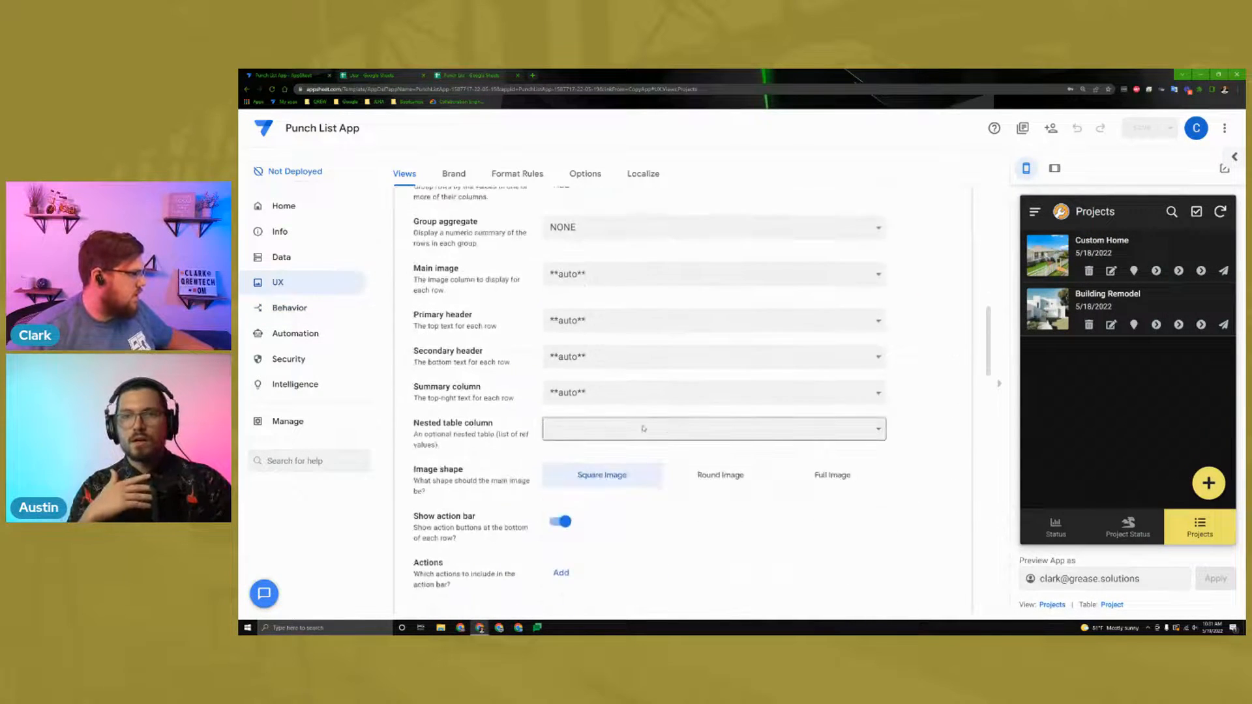
left_click(562, 456)
left_click(627, 457)
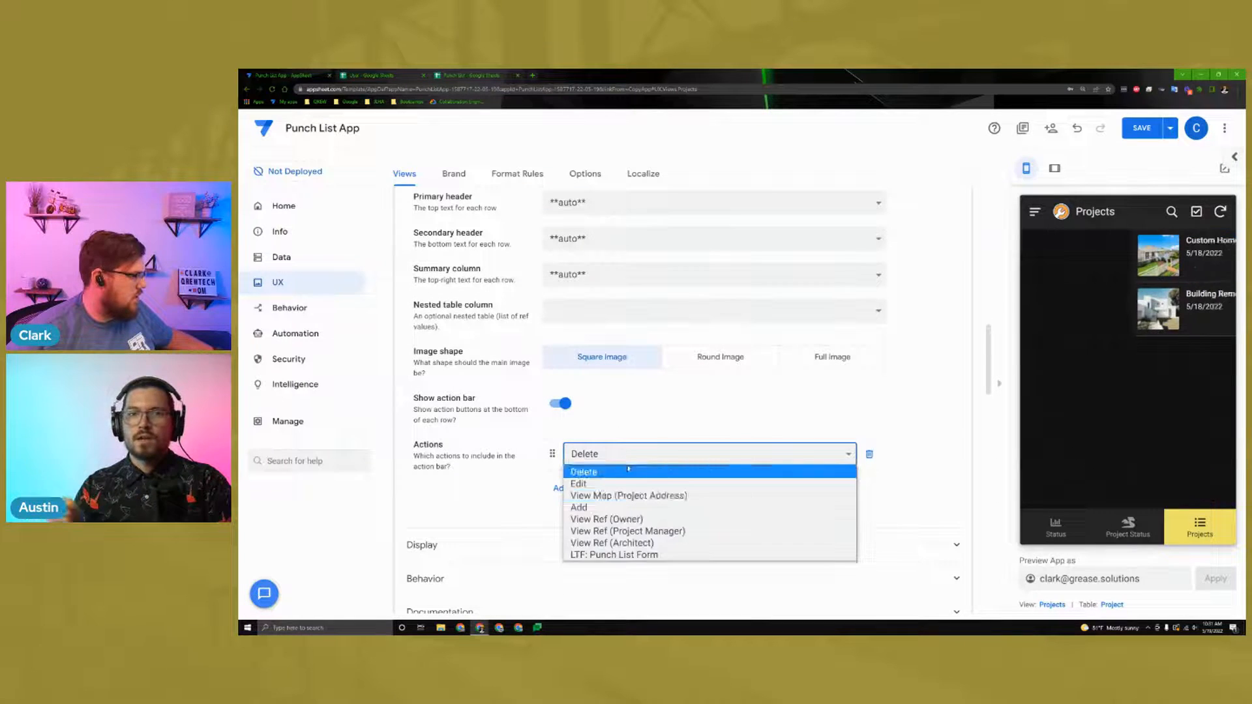
left_click(633, 558)
Step: Add the Edit action to the Projects view's action bar and place it before LTF: Punch List Form
left_click(561, 488)
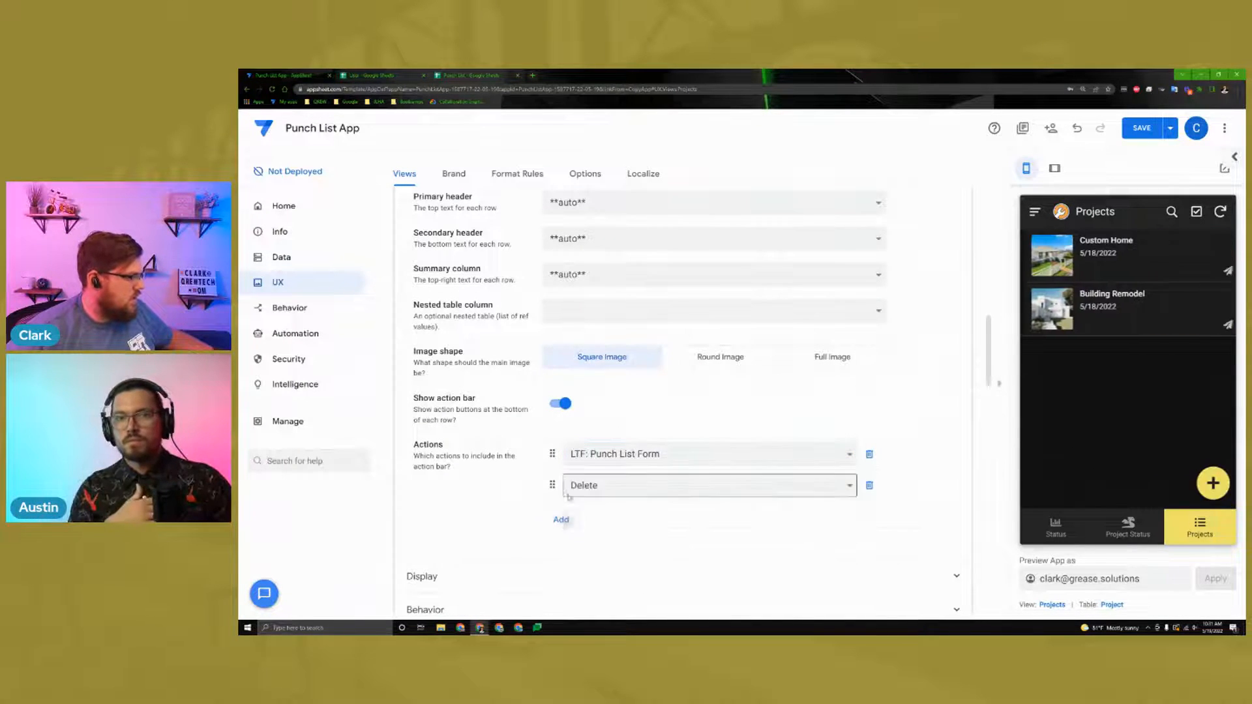
left_click(613, 486)
left_click(578, 515)
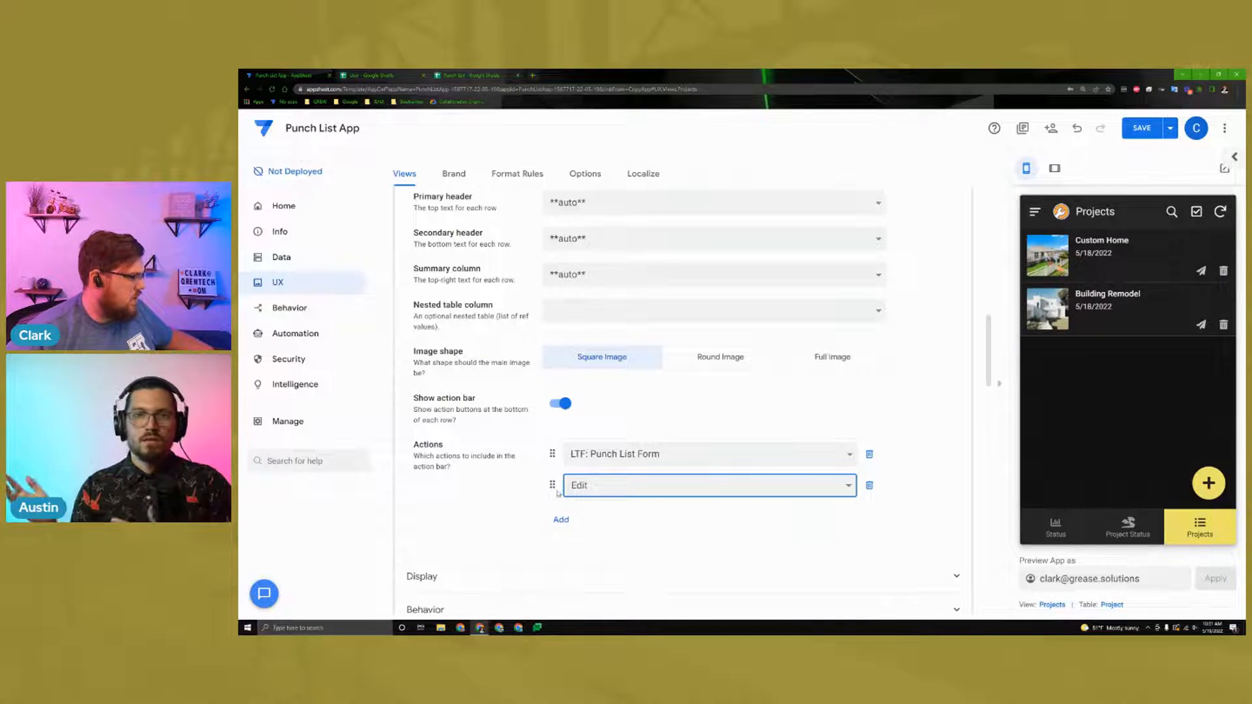
left_click_drag(553, 486, 553, 454)
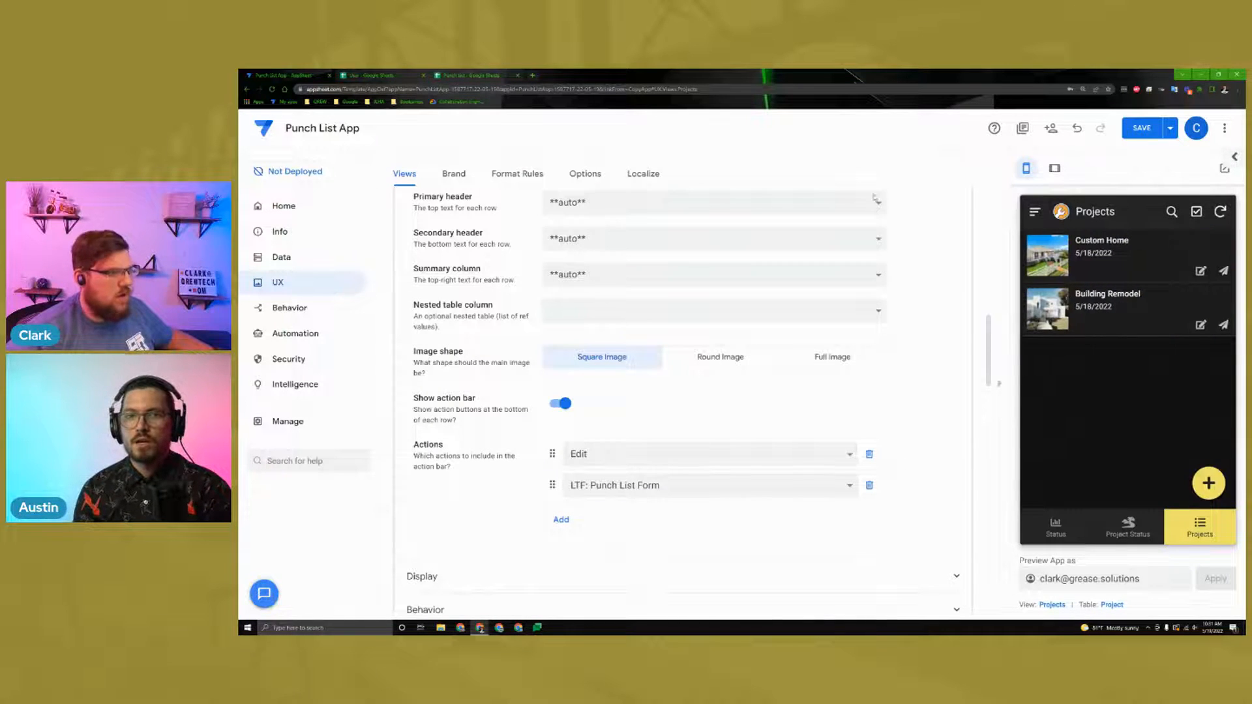
Step: Save the app and open the LTF: Punch List Form action in the app's behavior settings
left_click(289, 308)
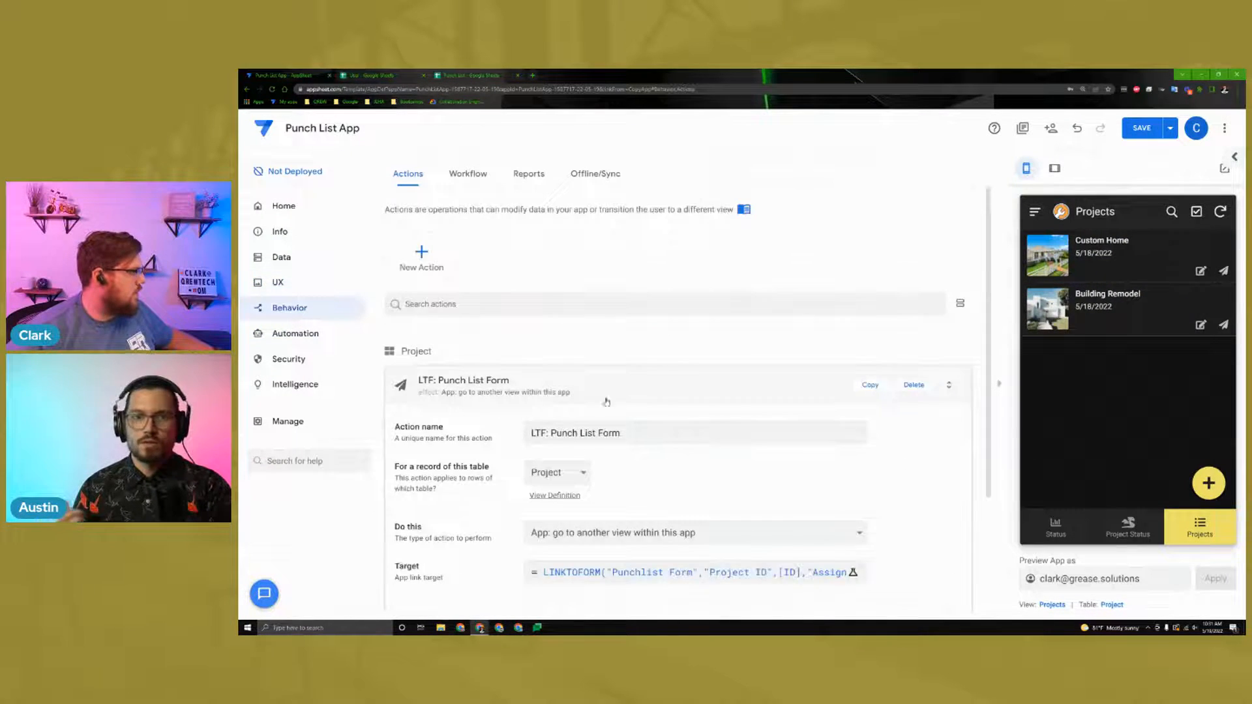
left_click(1138, 134)
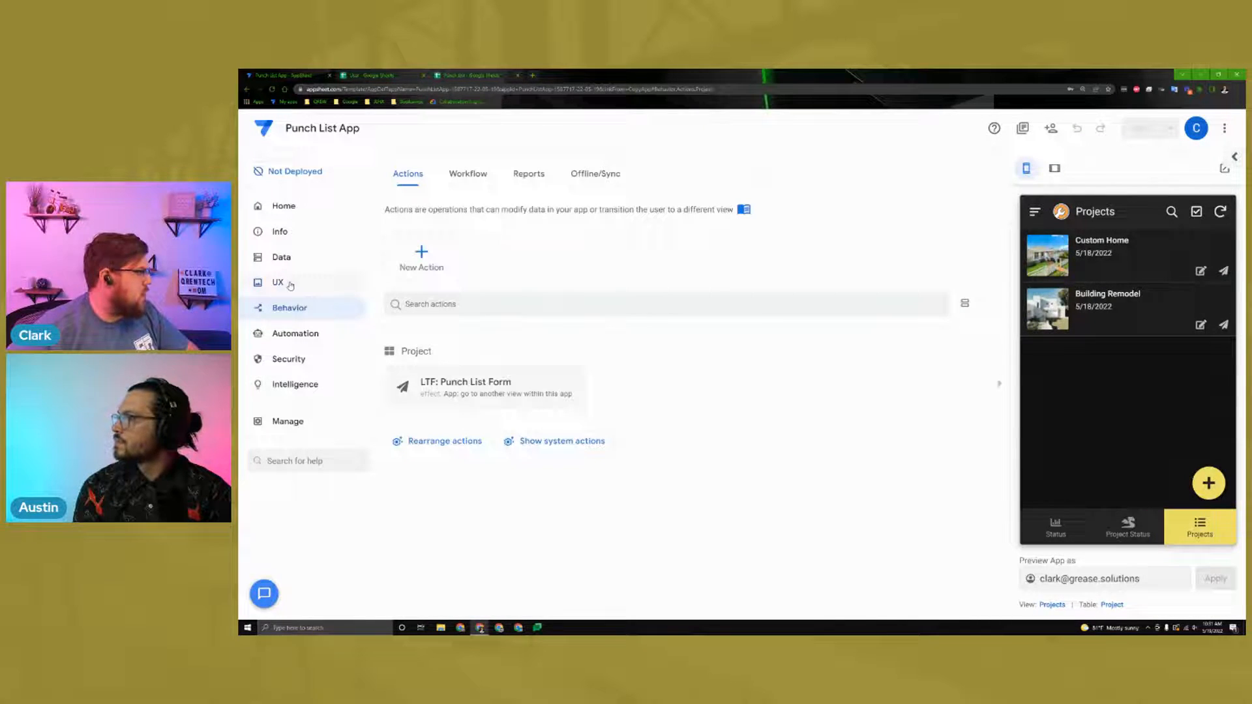
left_click(452, 393)
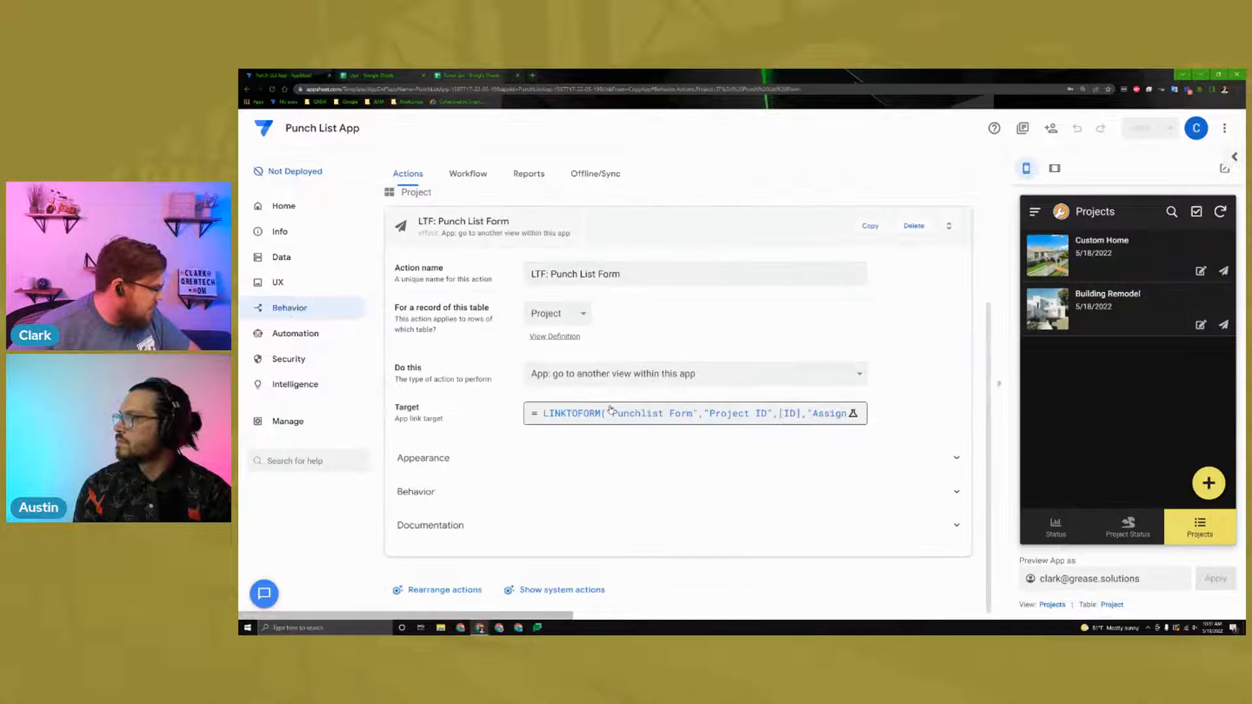
Step: Set the LTF: Punch List Form action's display name to "Add New Punch List"
left_click(496, 468)
scroll(510, 532, "down", 2)
left_click(601, 368)
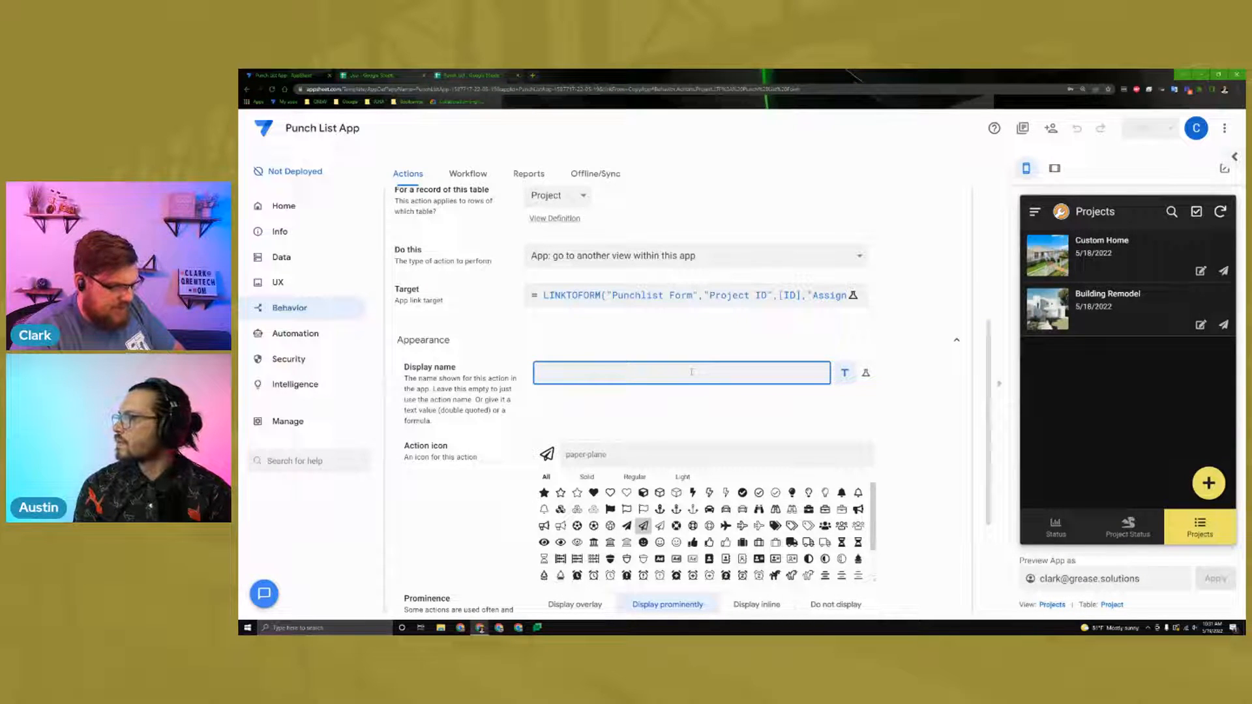
type("Add new")
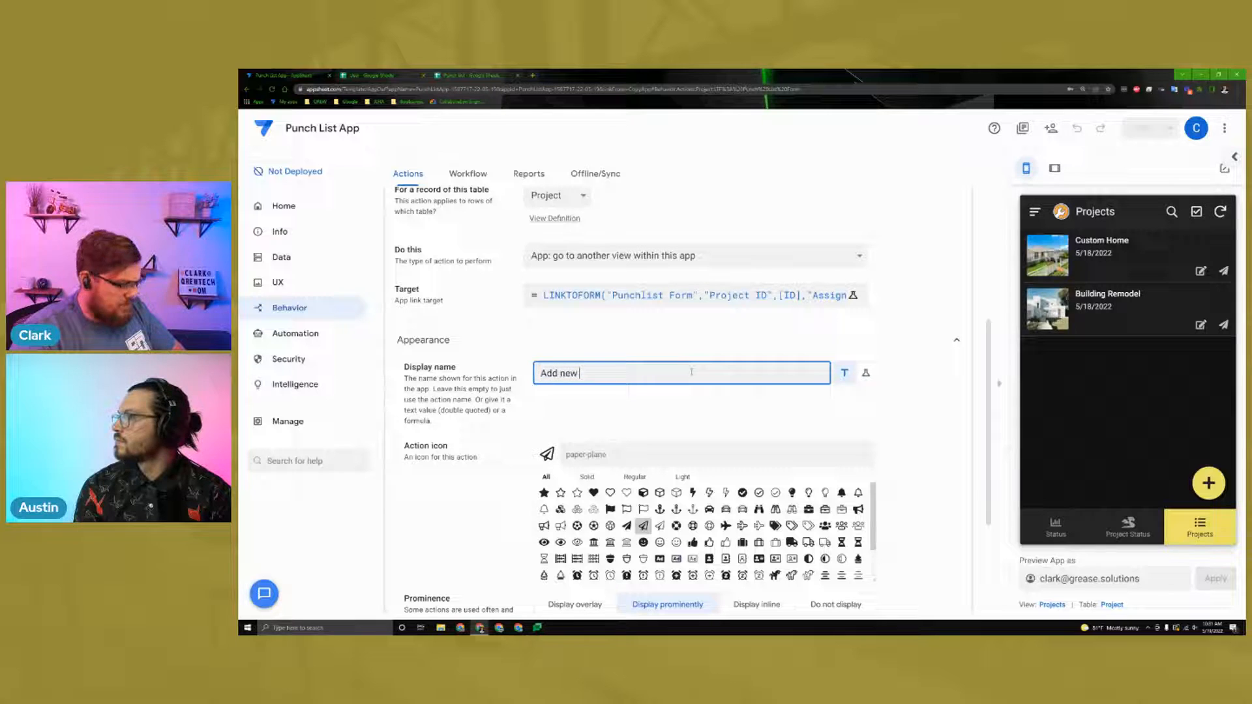
key("BackSpace")
key("BackSpace")
key("BackSpace")
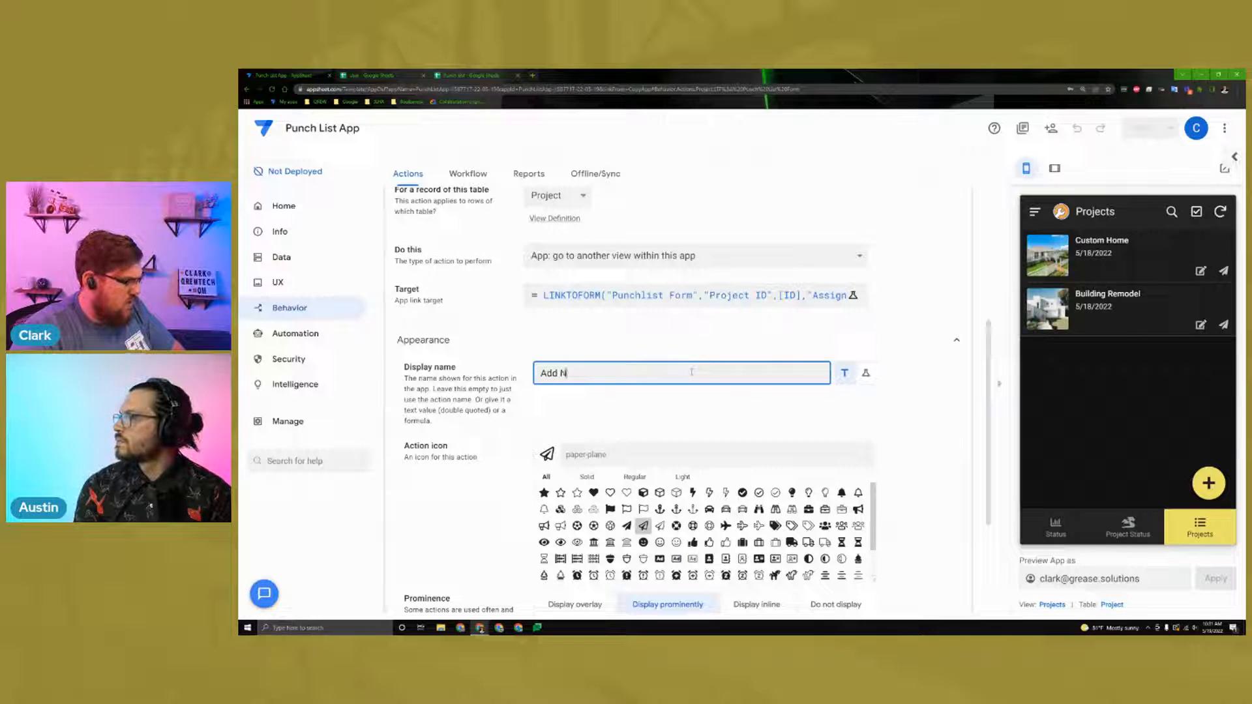
type("ew Punch List")
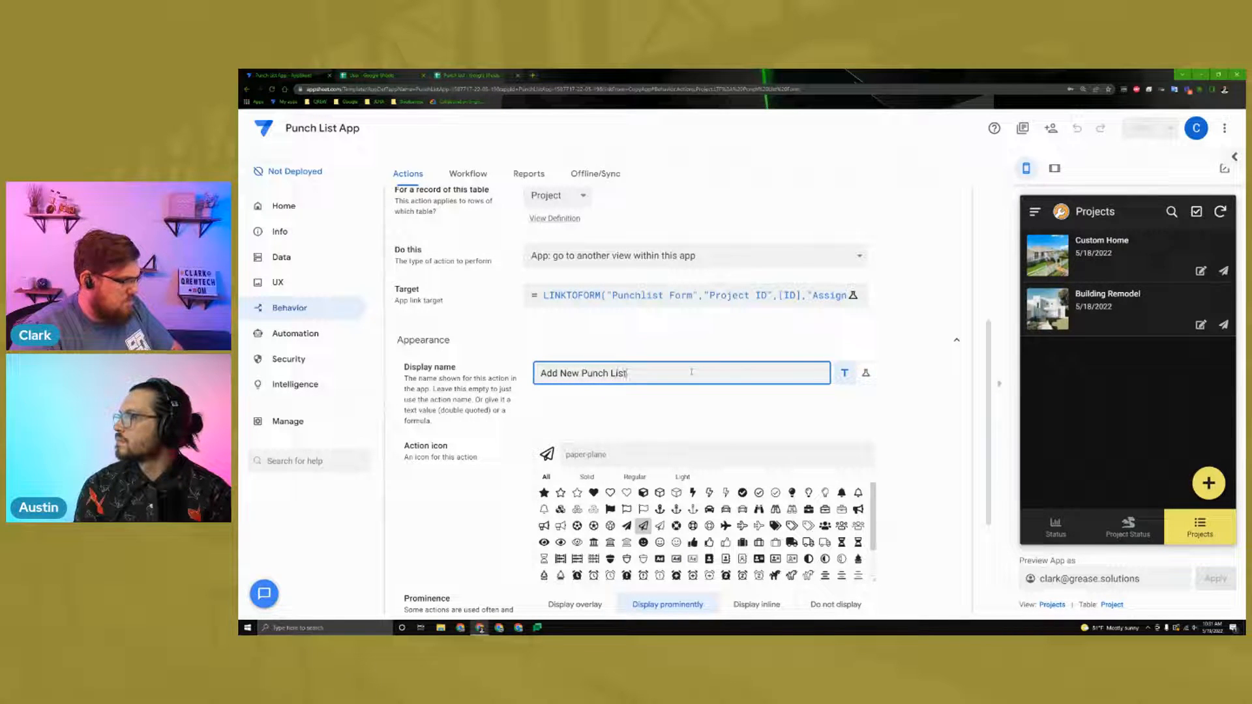
left_click(868, 434)
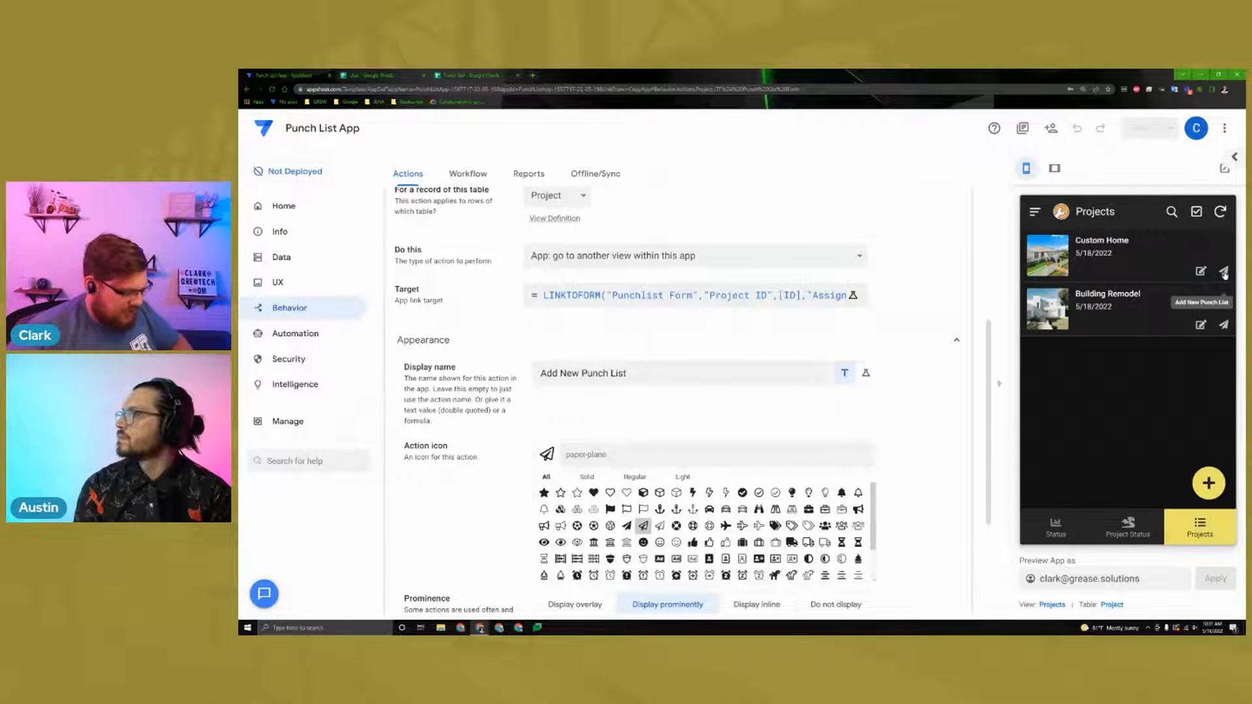
key("ctrl+plus")
key("ctrl+plus")
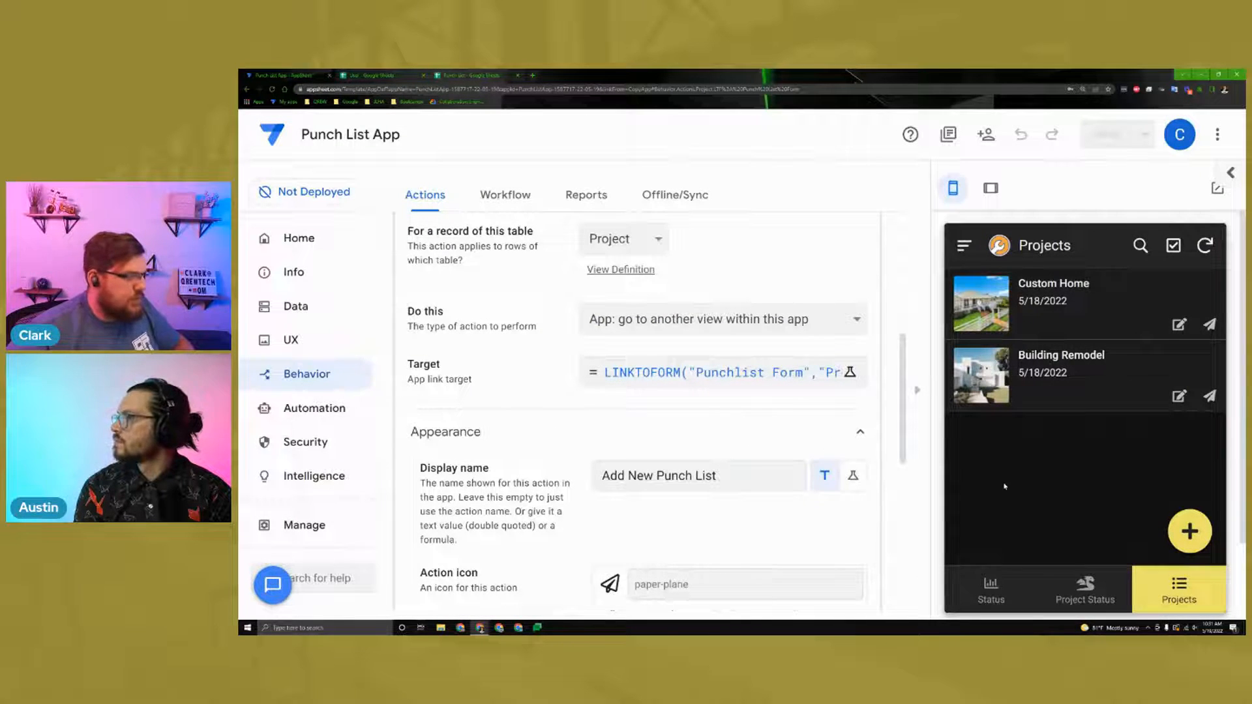
scroll(702, 371, "down", 2)
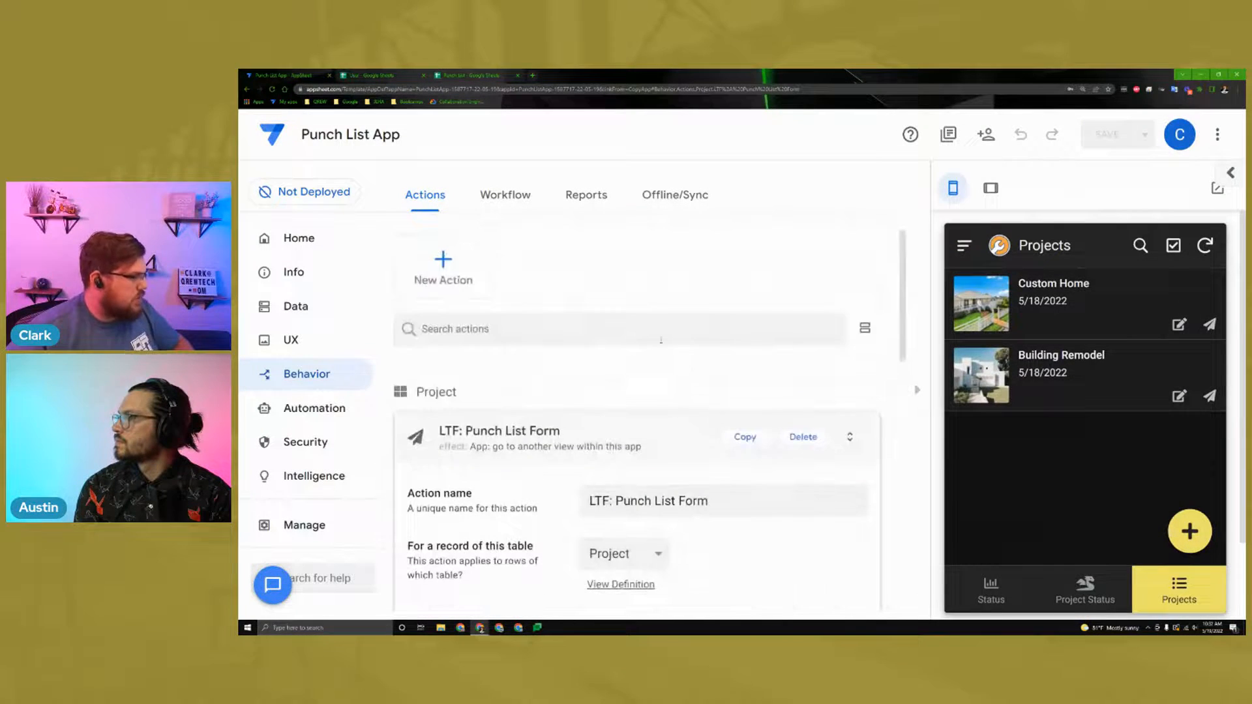
key("ctrl+minus")
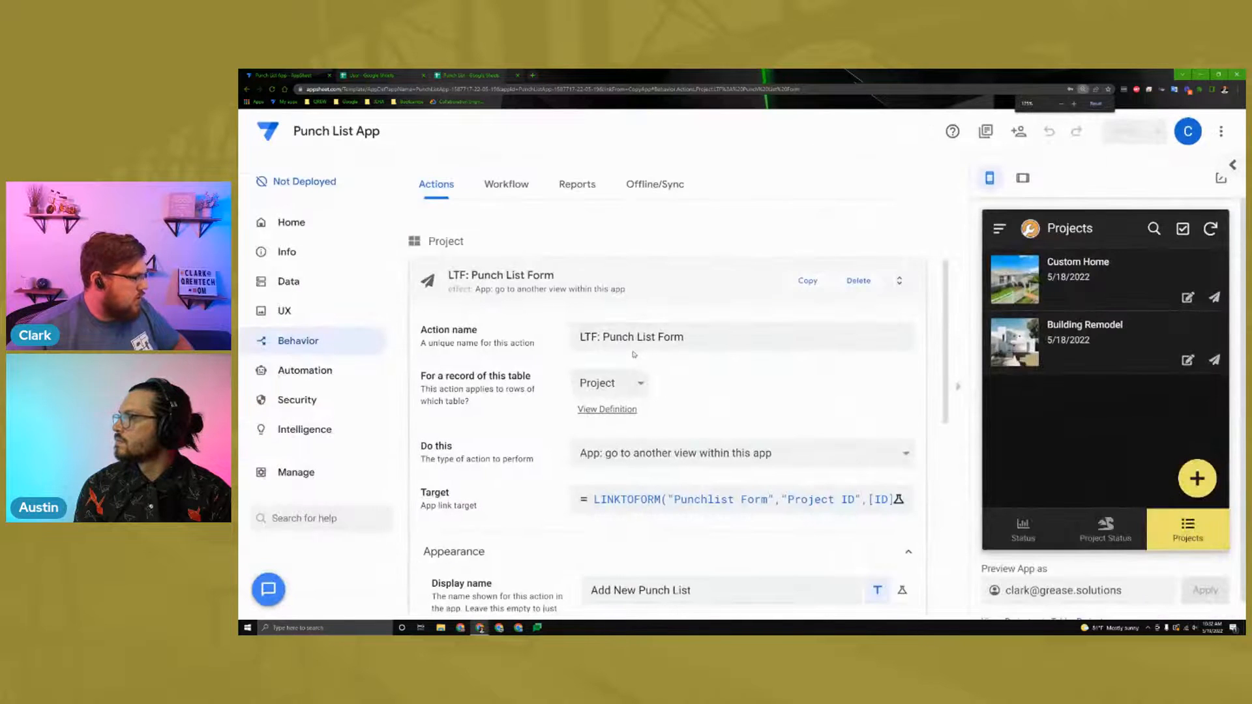
key("ctrl+minus")
Step: Create a new action for the Punch List table and name it "In Progress"
left_click(753, 264)
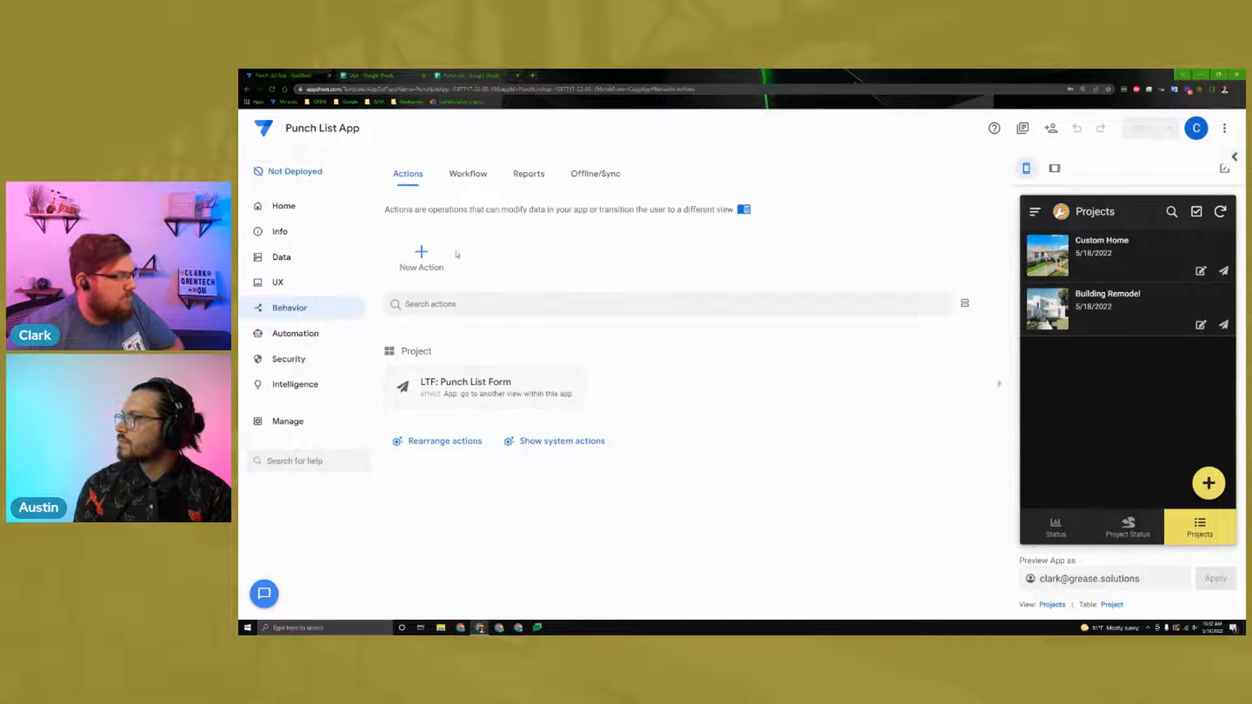
left_click(422, 258)
triple_click(599, 257)
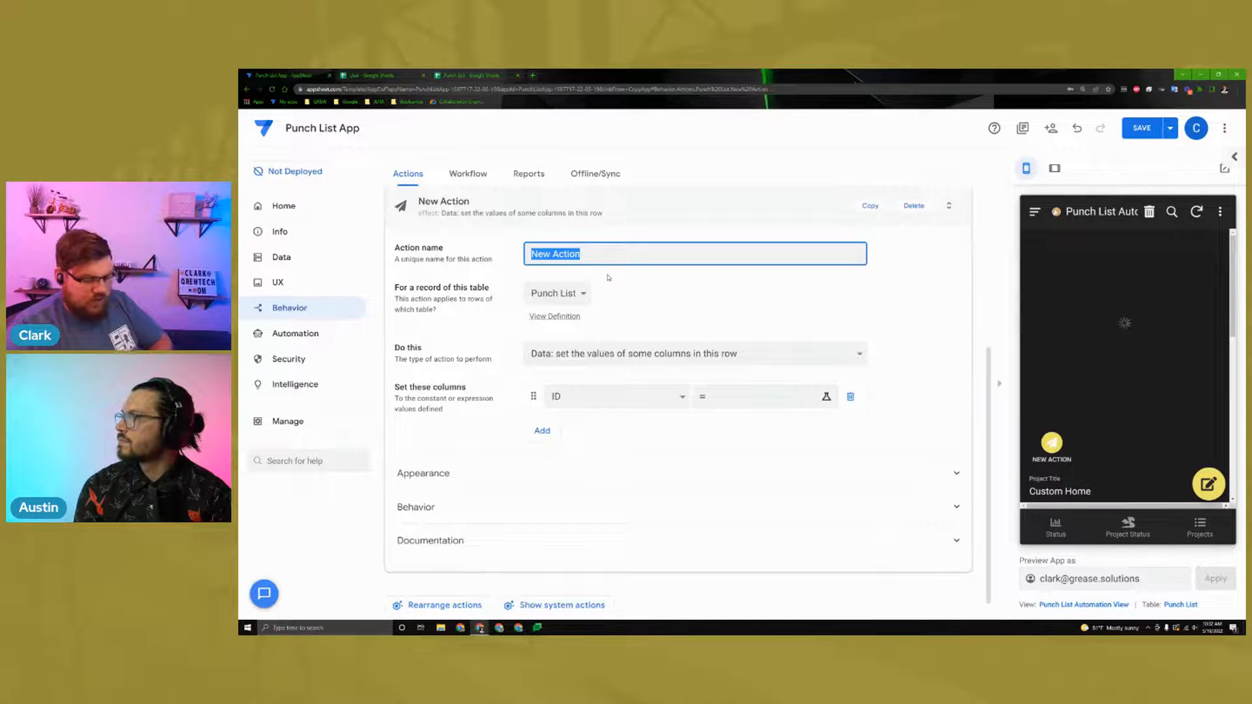
key("BackSpace")
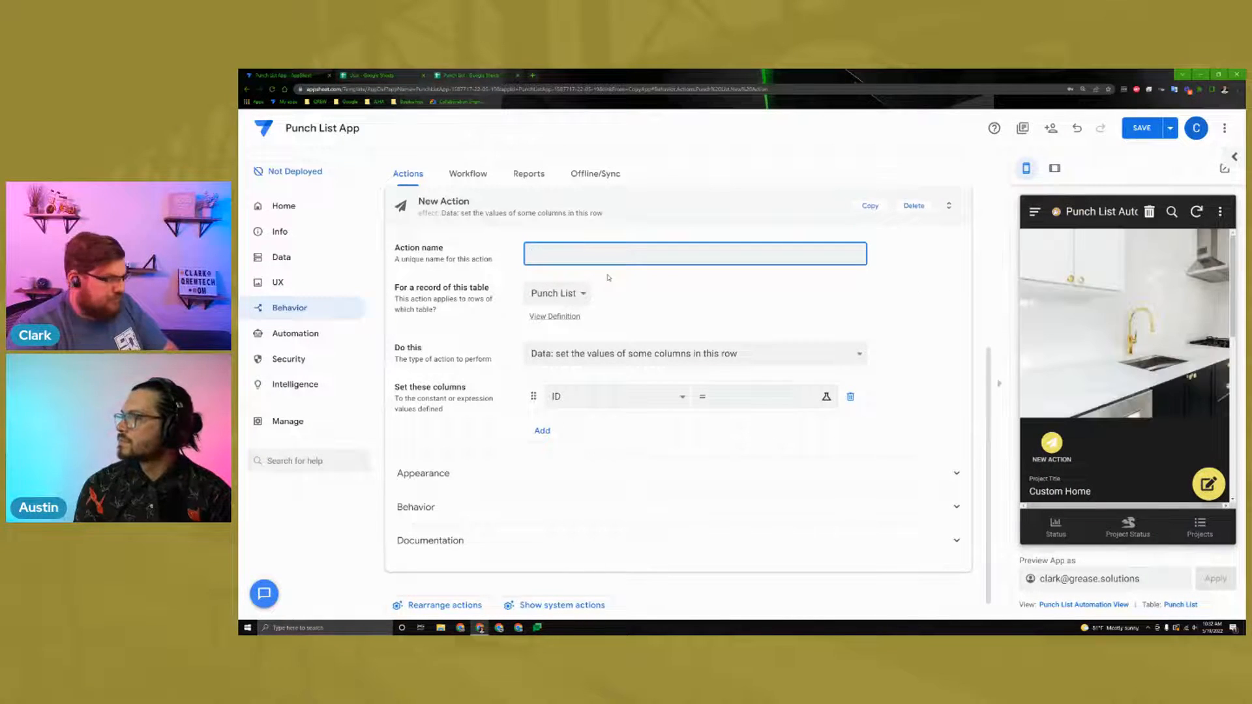
type("In Pro")
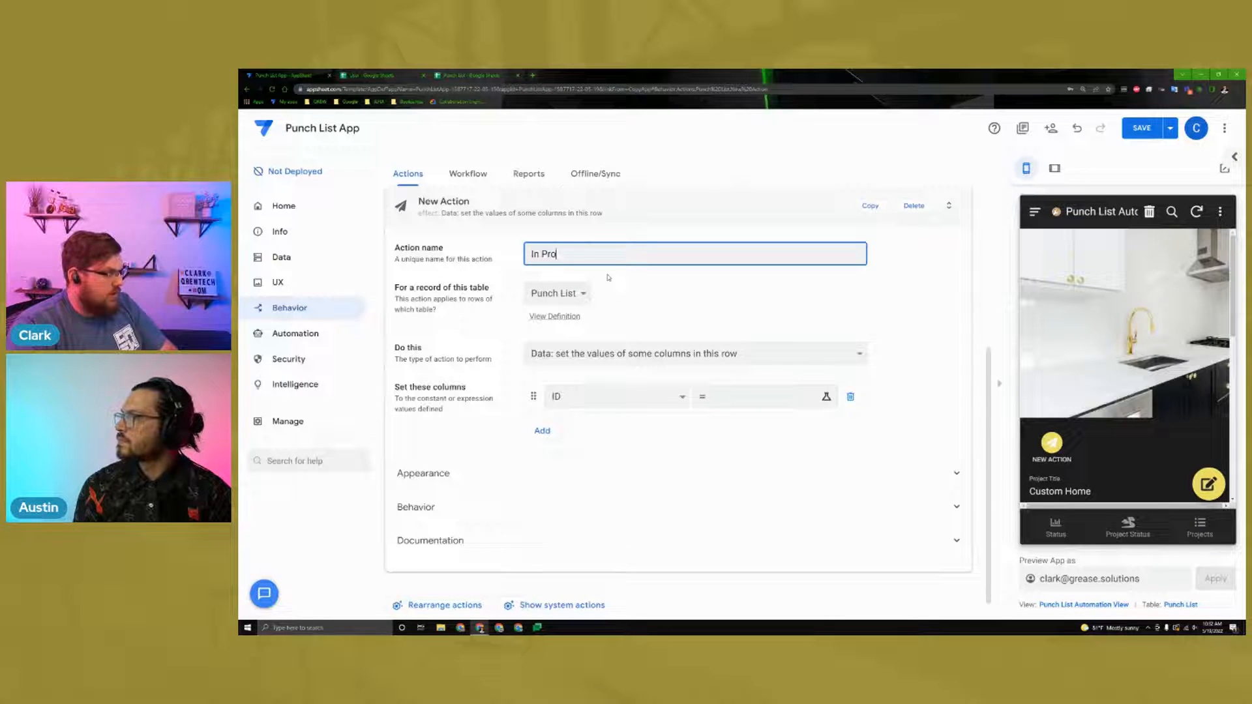
type("gress")
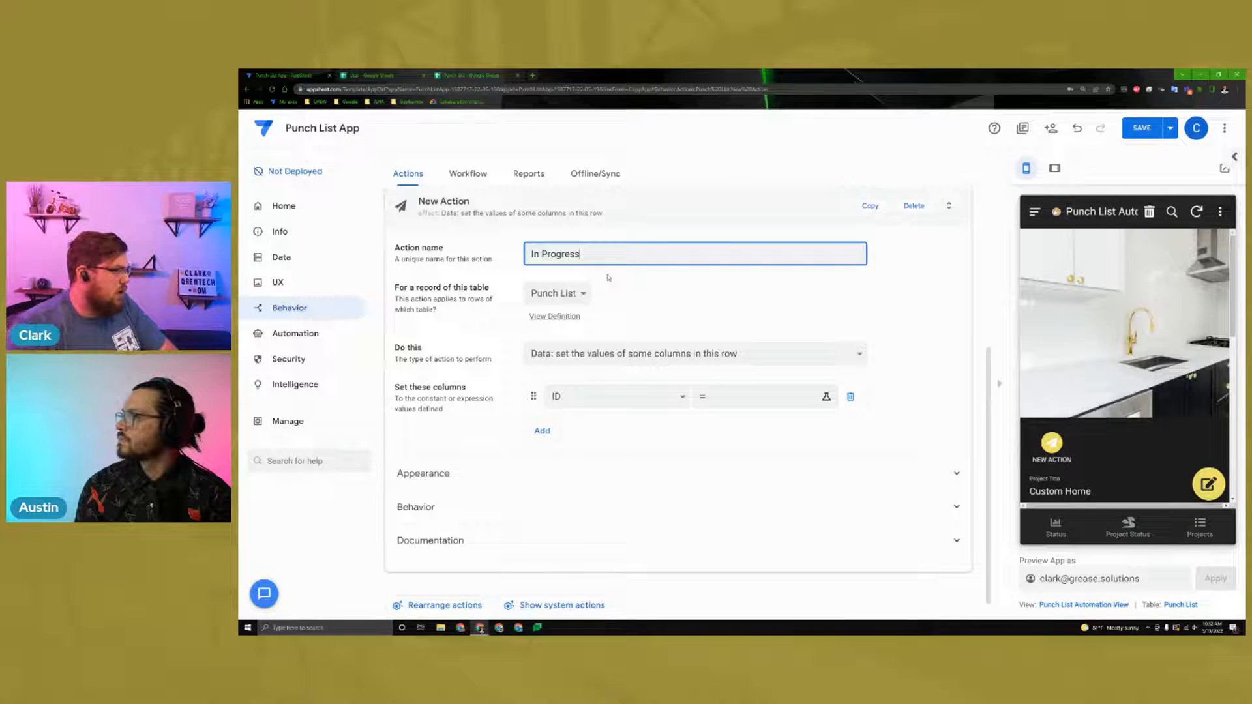
left_click(748, 332)
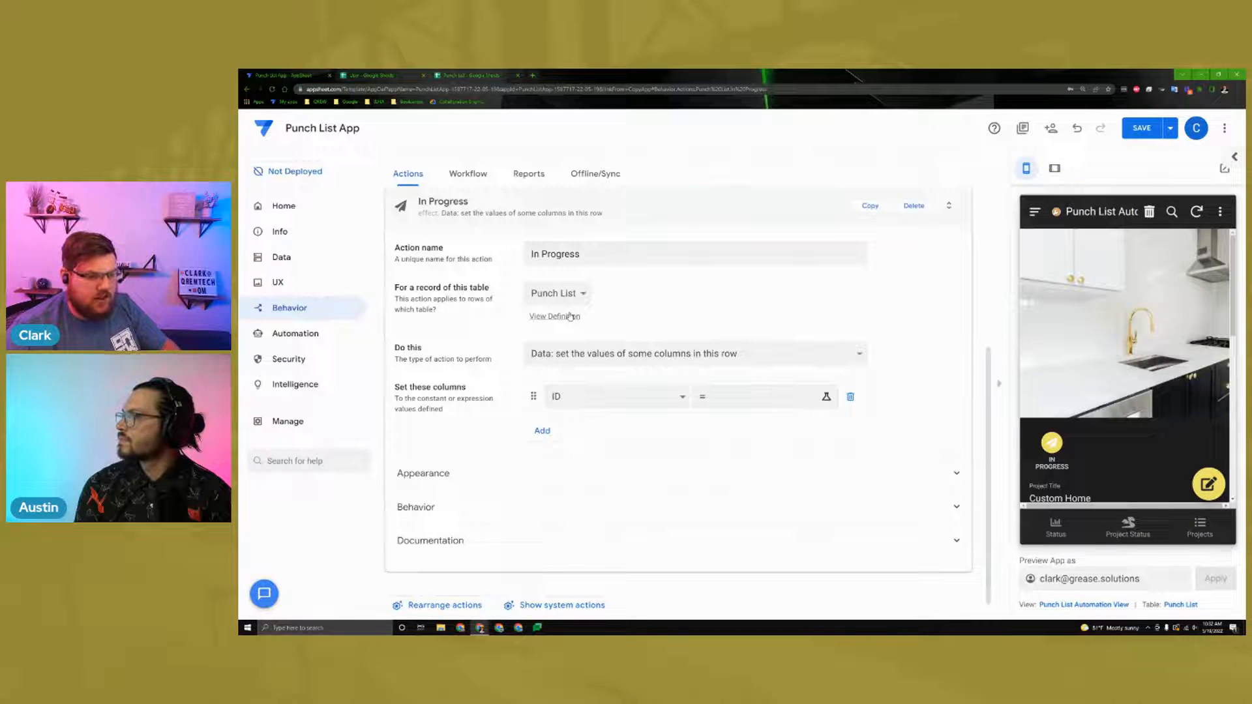
Step: Have the In Progress action set the Status column to "In Progress" and save the expression
left_click(605, 396)
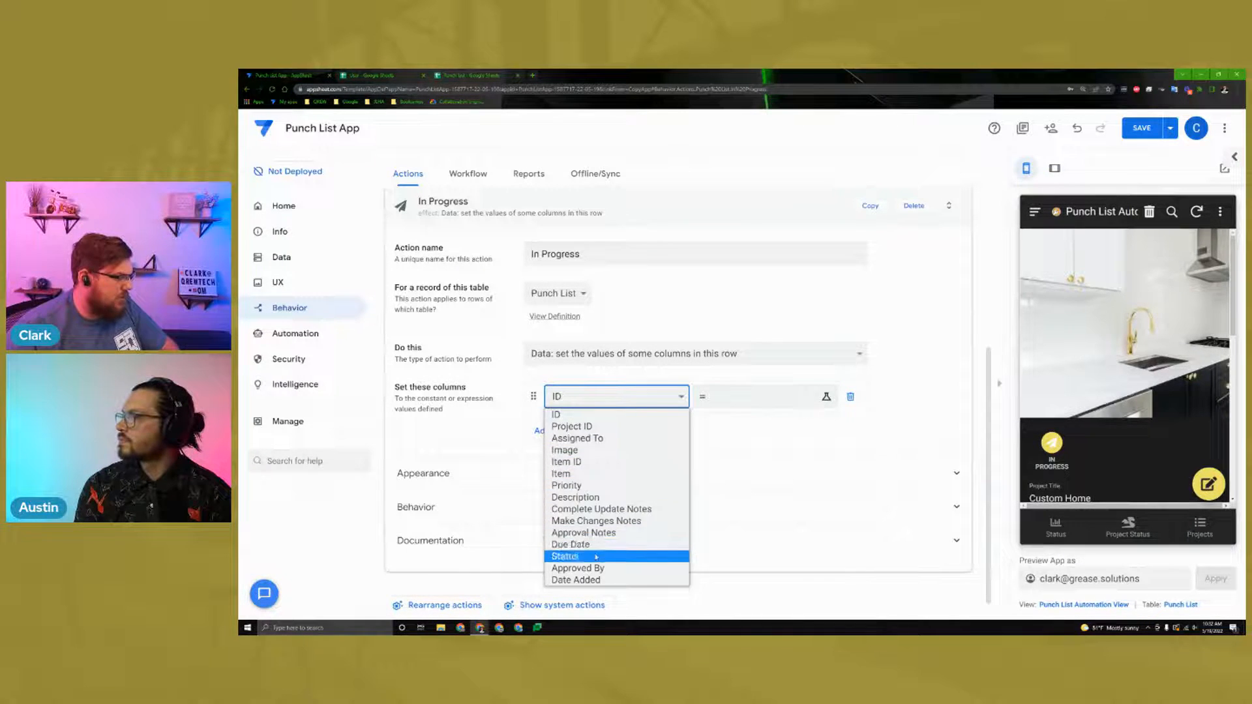
left_click(591, 557)
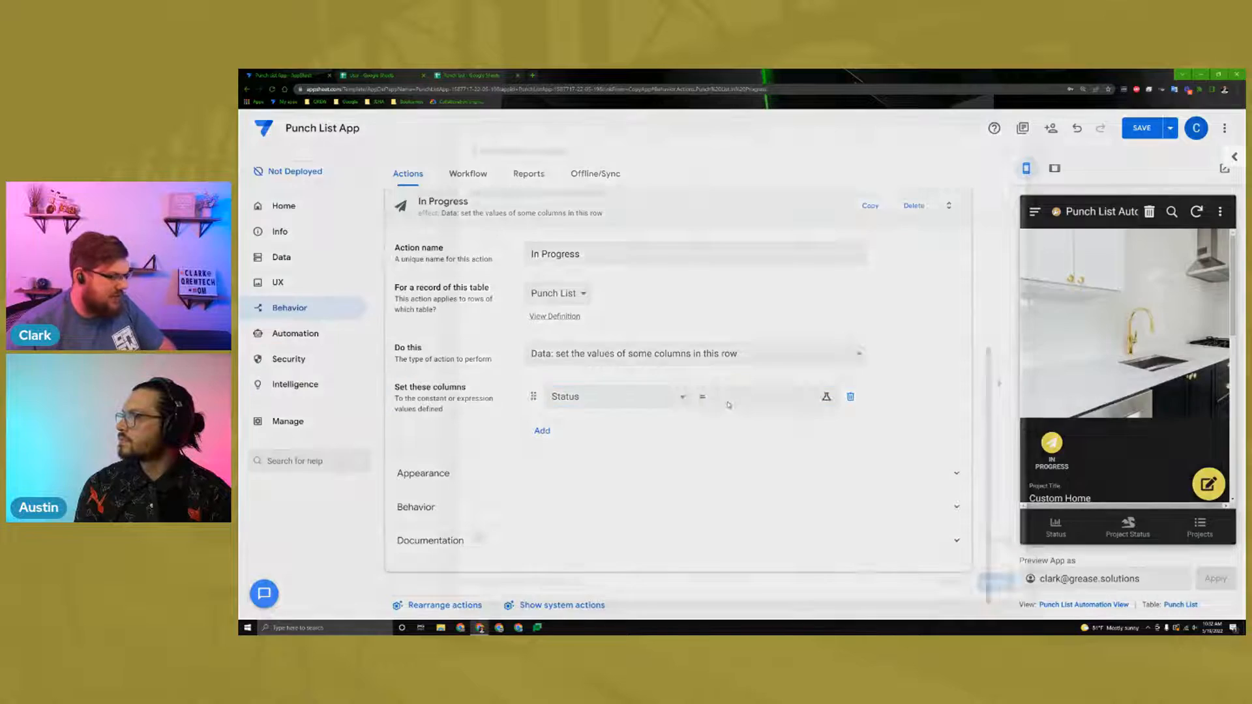
left_click(728, 405)
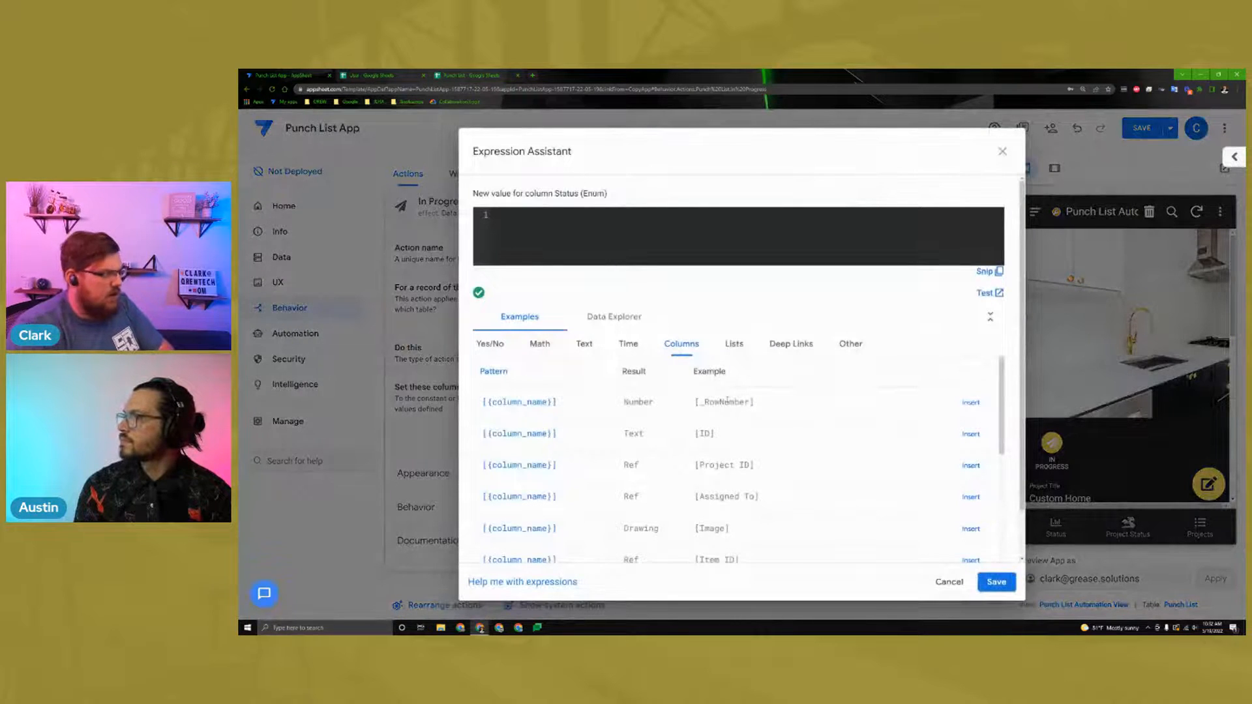
type("\"In Progress")
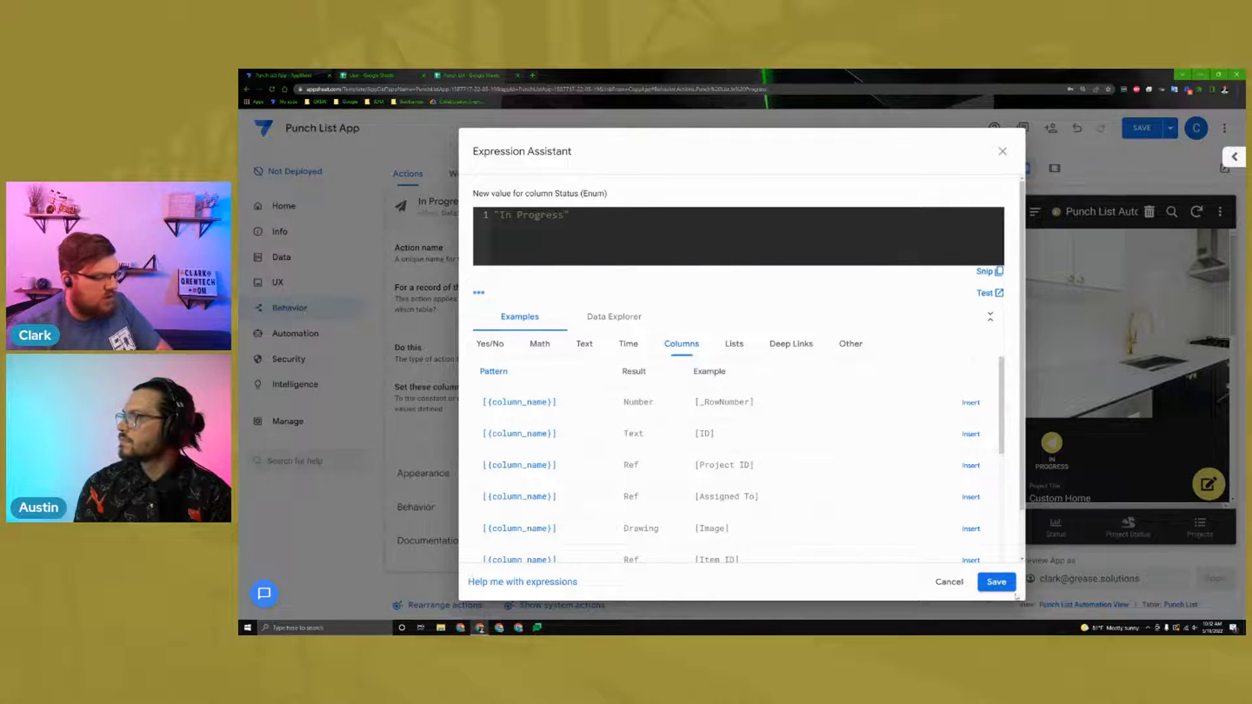
left_click(999, 583)
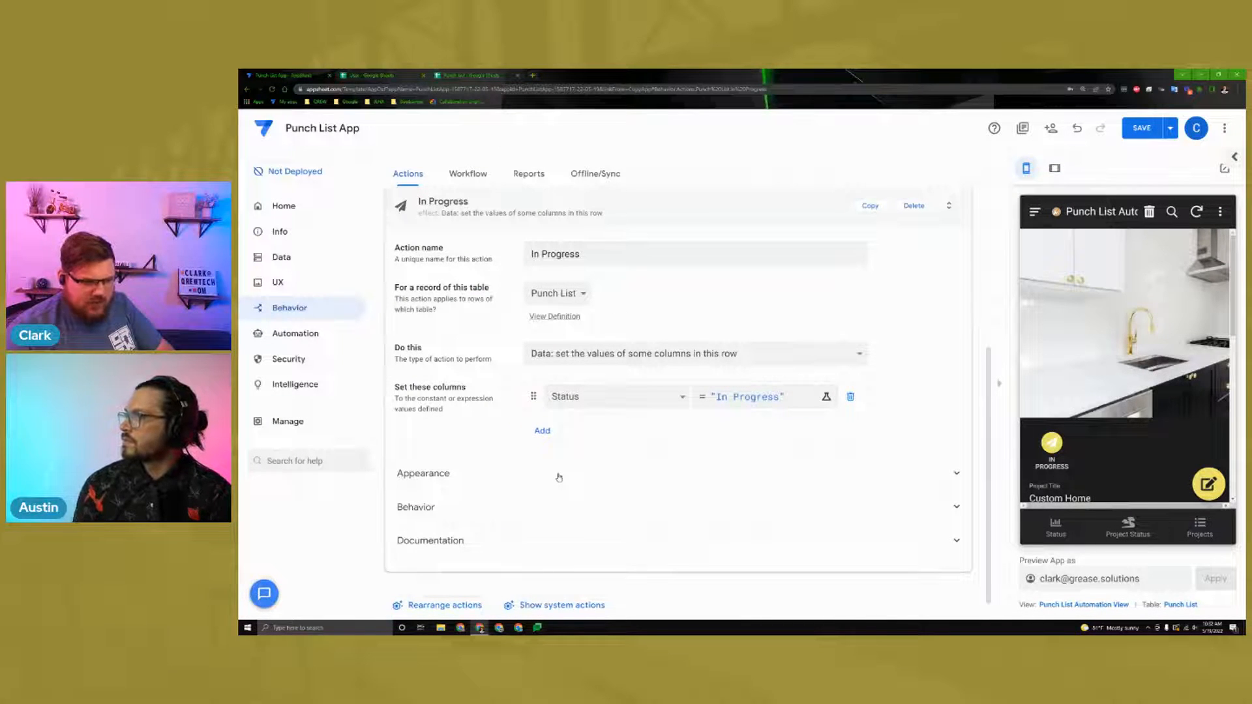
Step: Review the In Progress action's behavior and appearance settings
left_click(493, 512)
scroll(515, 496, "down", 2)
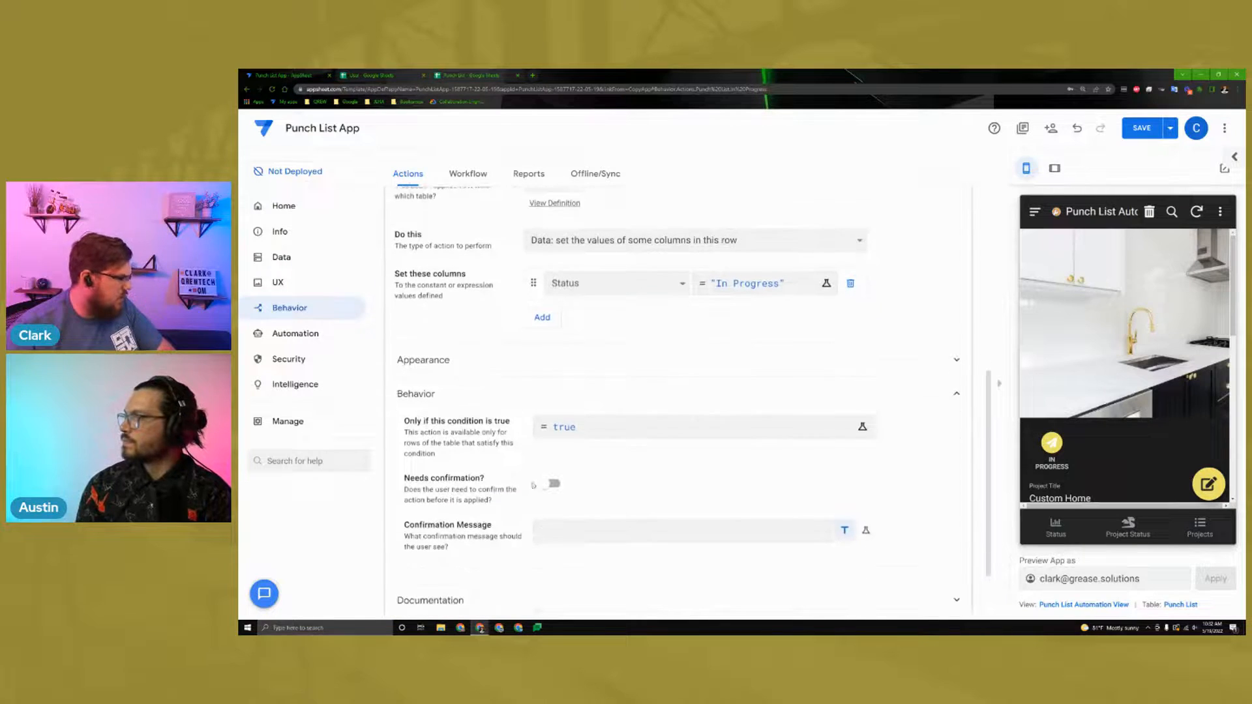
left_click(491, 390)
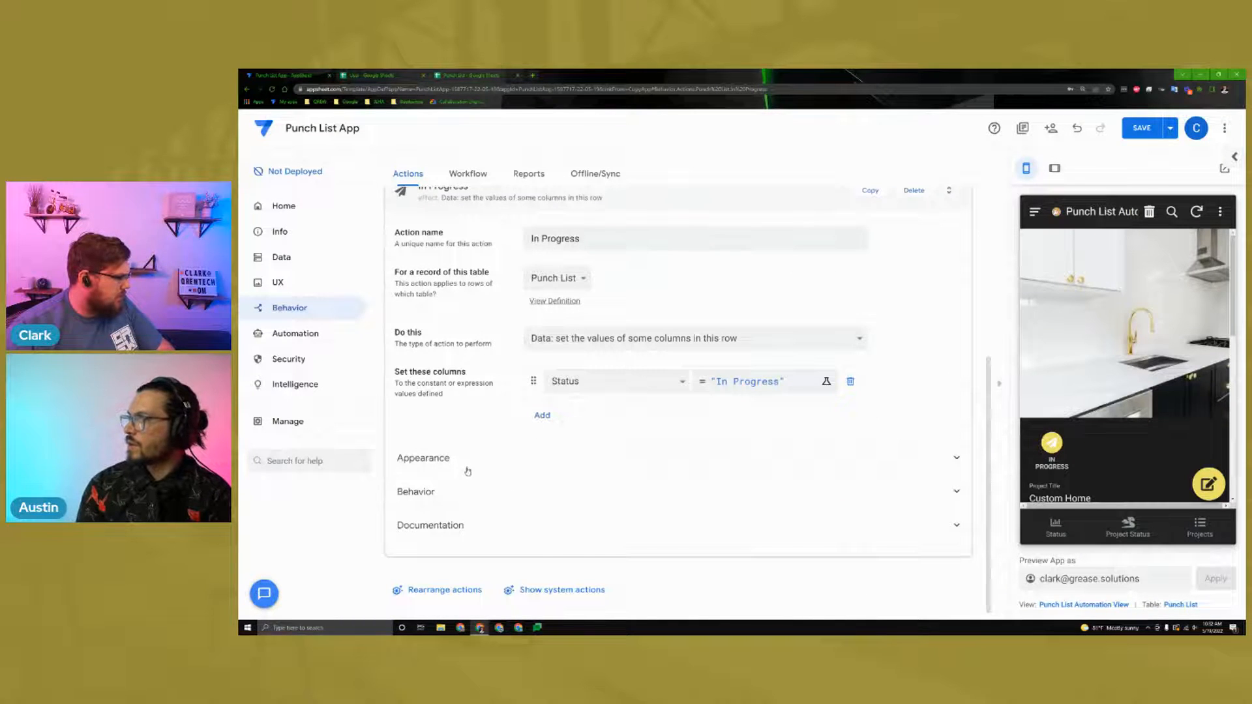
left_click(467, 470)
scroll(477, 421, "down", 3)
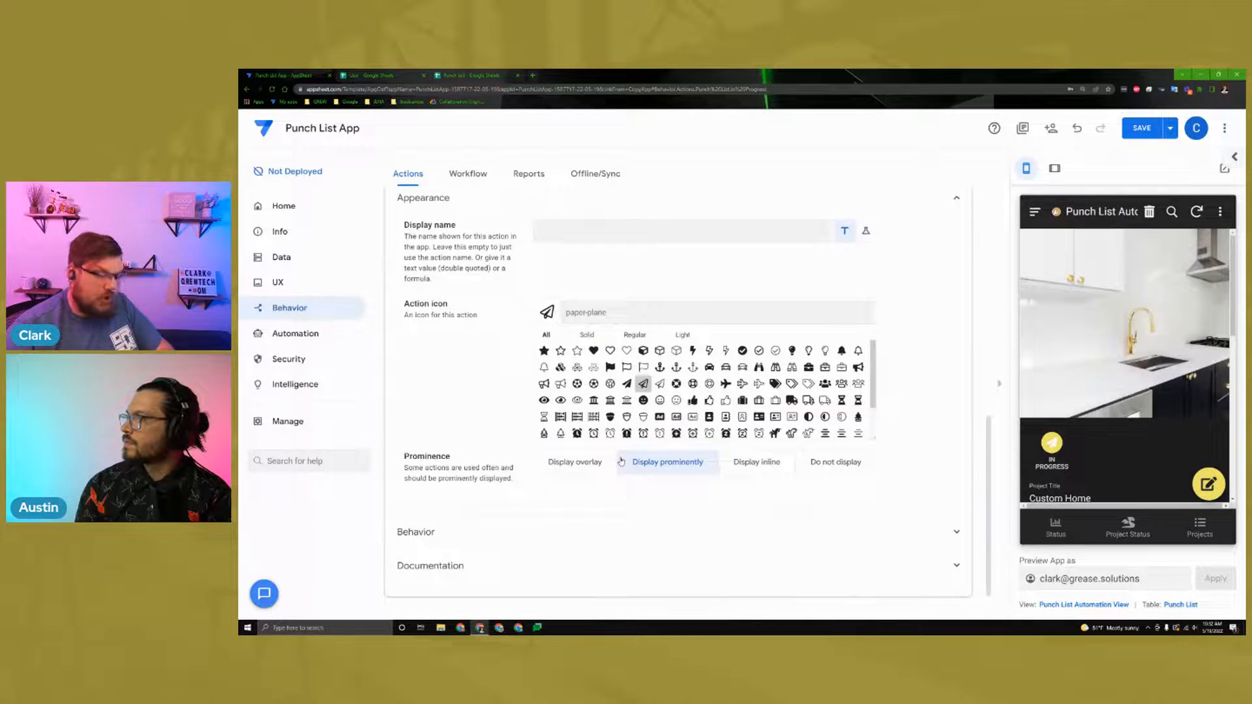
scroll(489, 227, "up", 1)
left_click(490, 242)
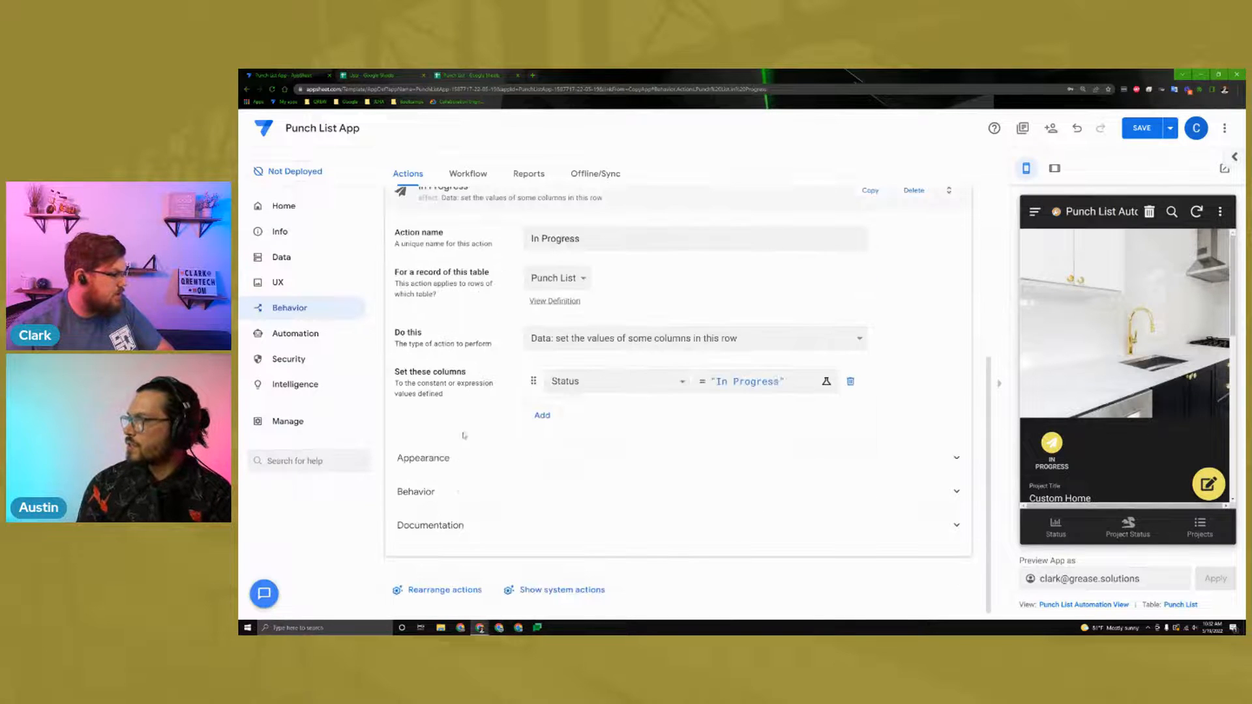
Step: Replace the In Progress action's availability condition with a reference to the [Status] column
left_click(460, 488)
left_click(618, 354)
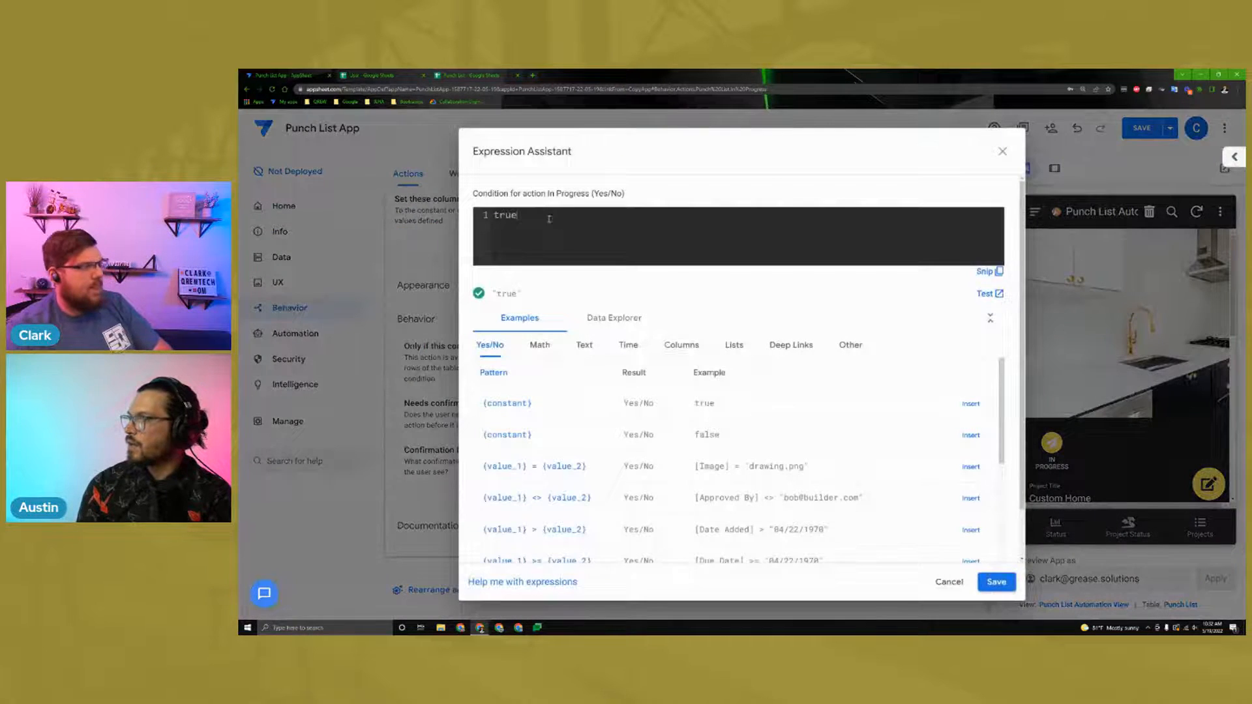
double_click(532, 215)
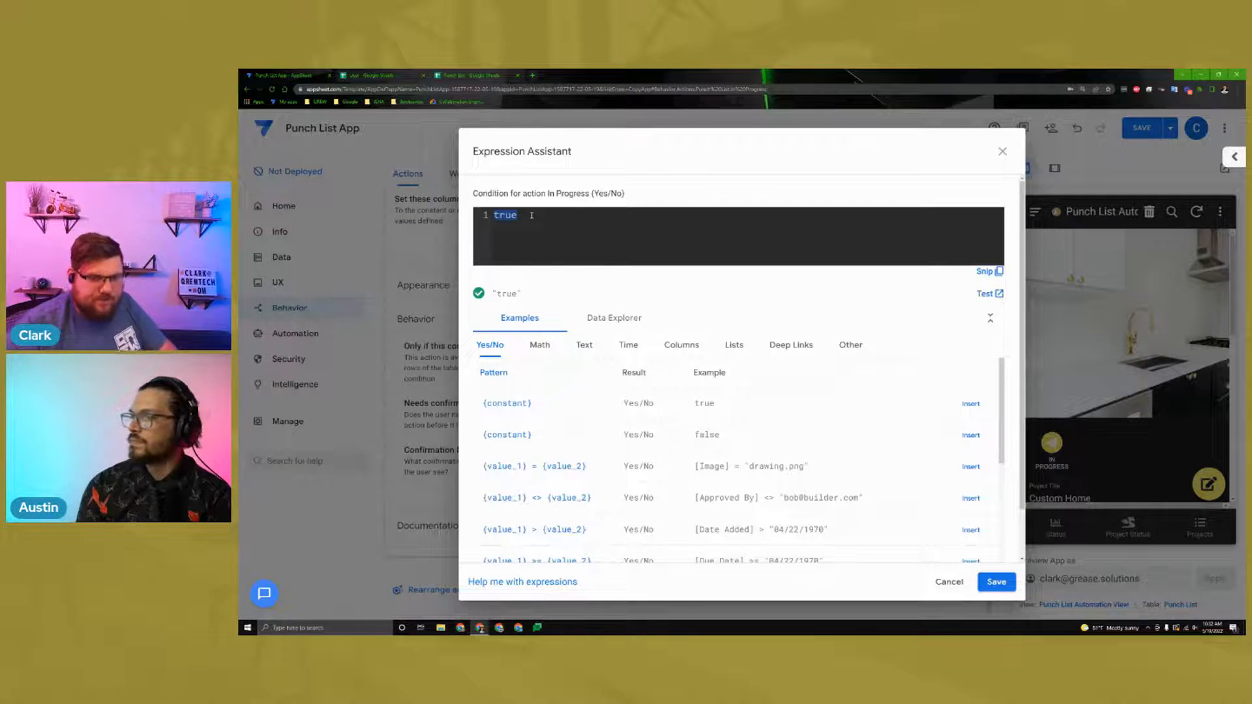
key("BackSpace")
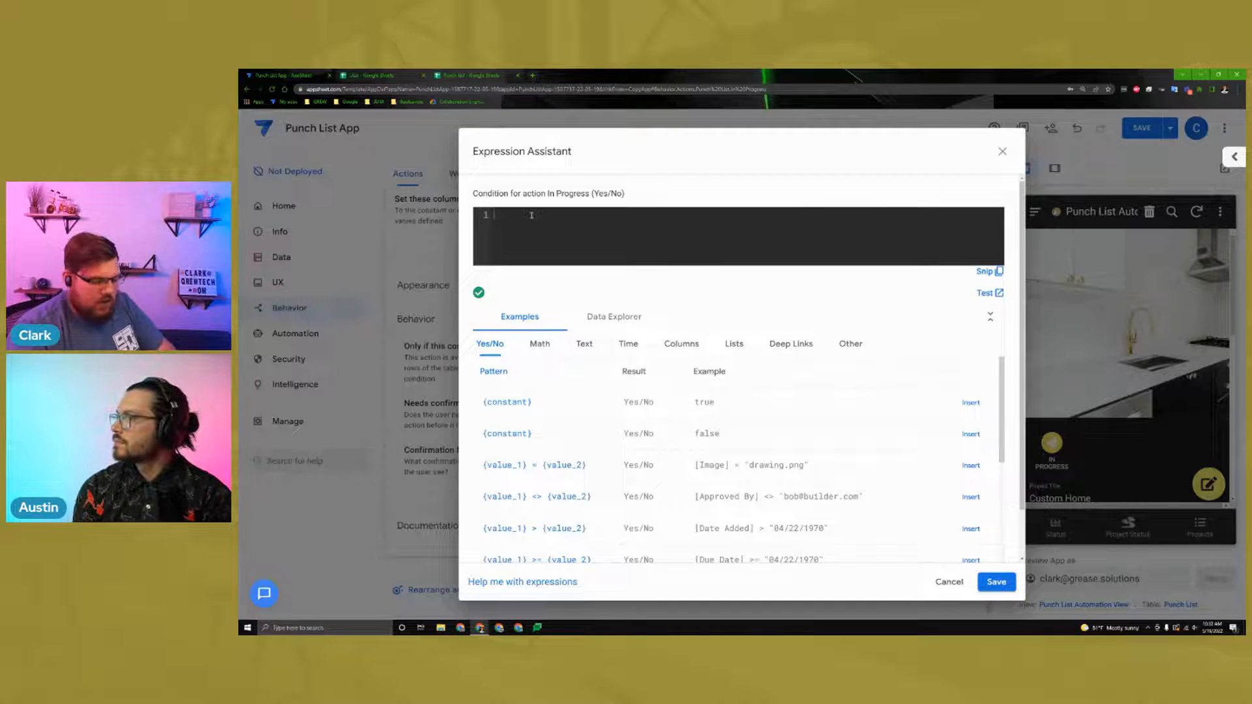
type("[Status$")
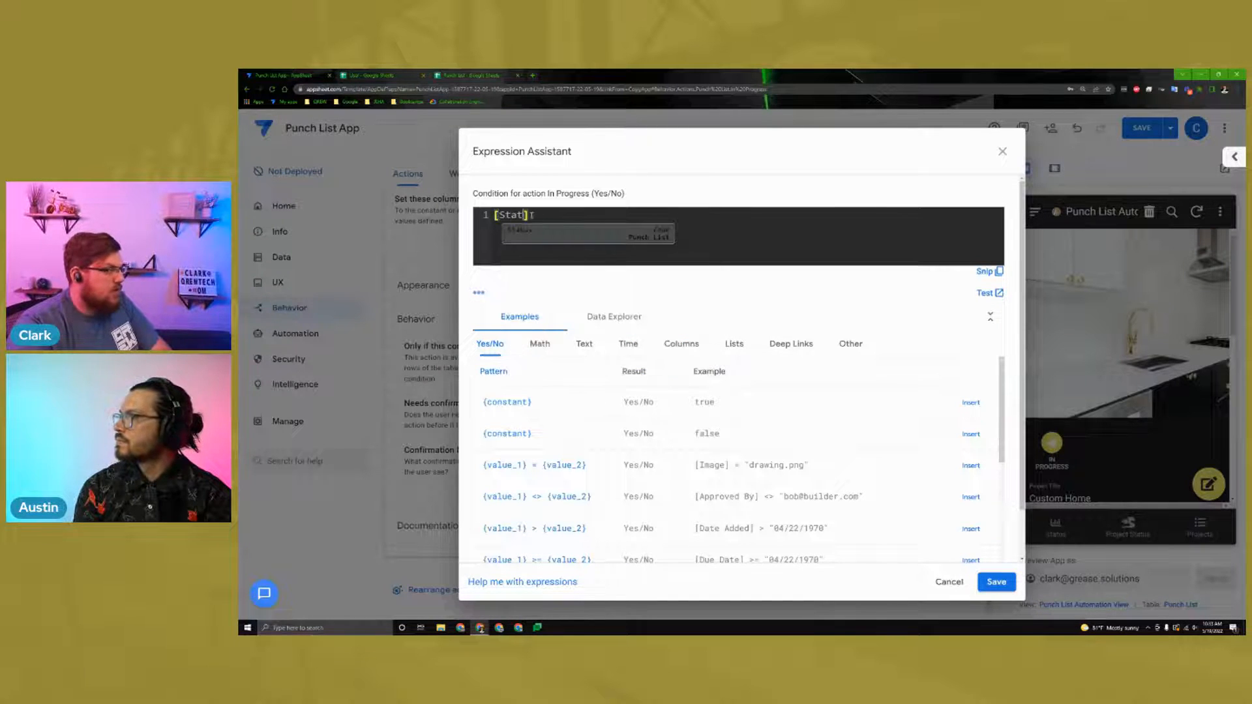
type("]")
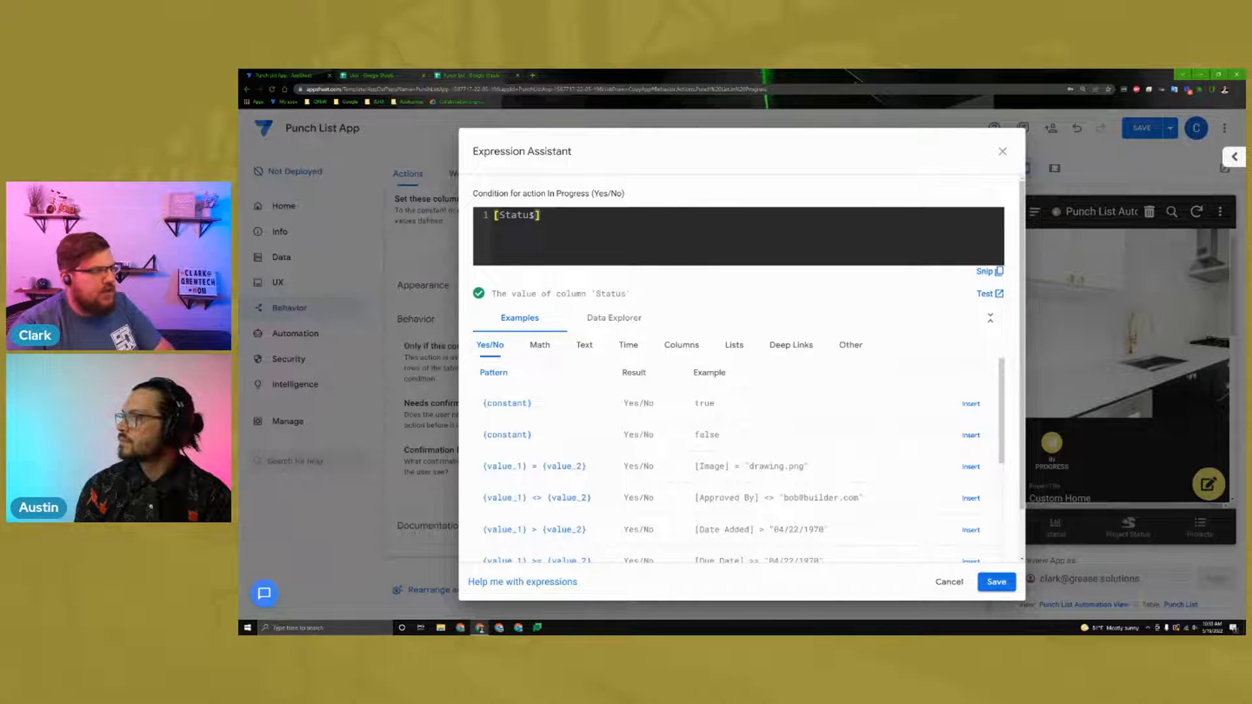
Step: Complete the In Progress action's availability condition as [Status]<>"Not Started" and save the expression
type("<>")
type("Status")
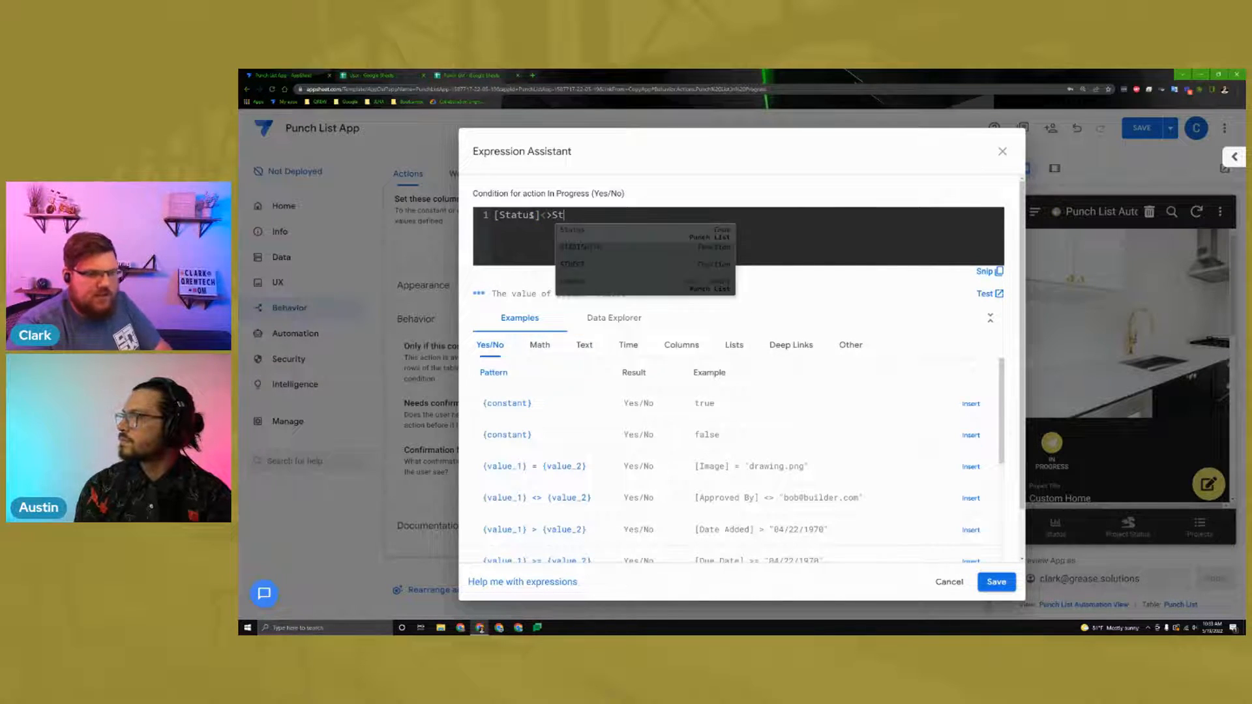
key("BackSpace")
key("BackSpace")
key("BackSpace")
key("BackSpace")
key("BackSpace")
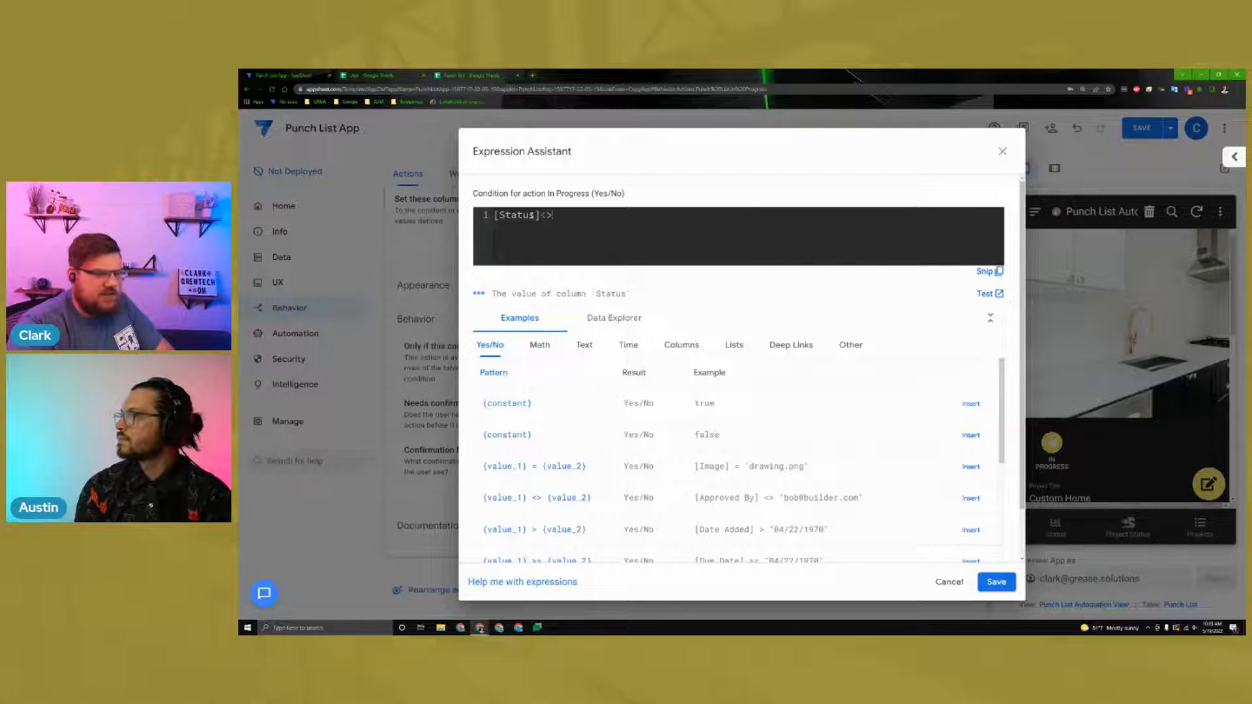
type("\"Started")
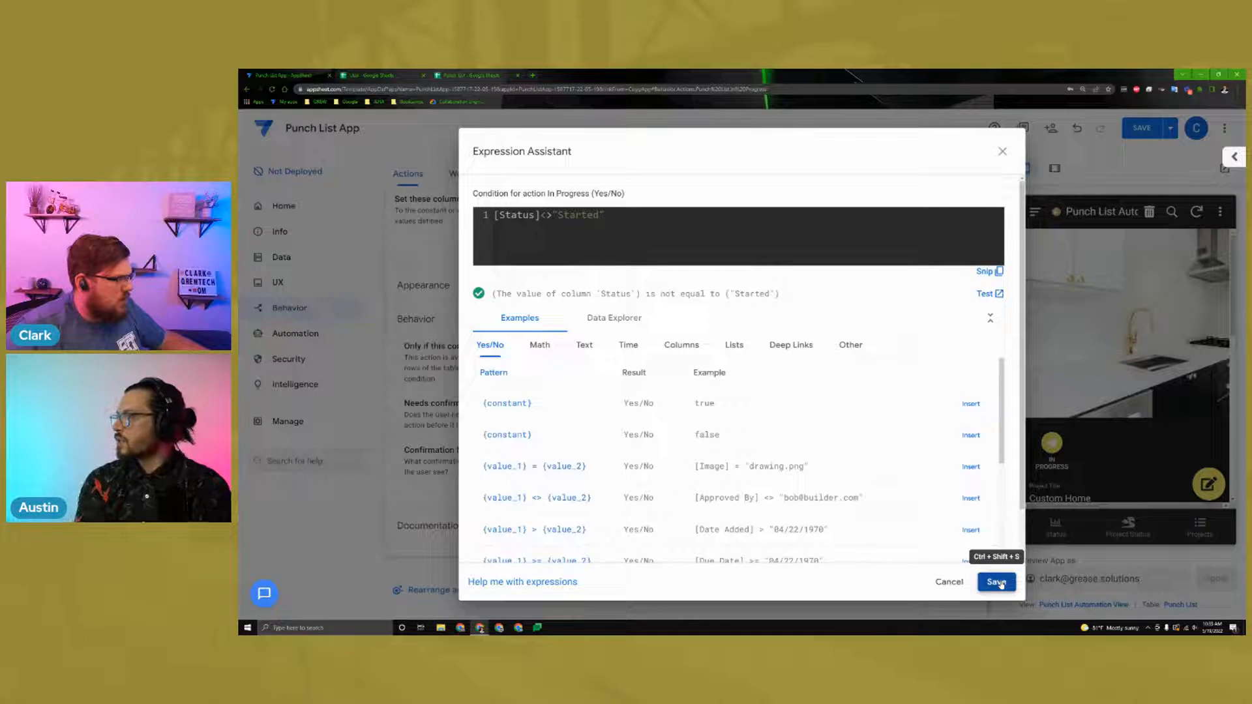
type("Not")
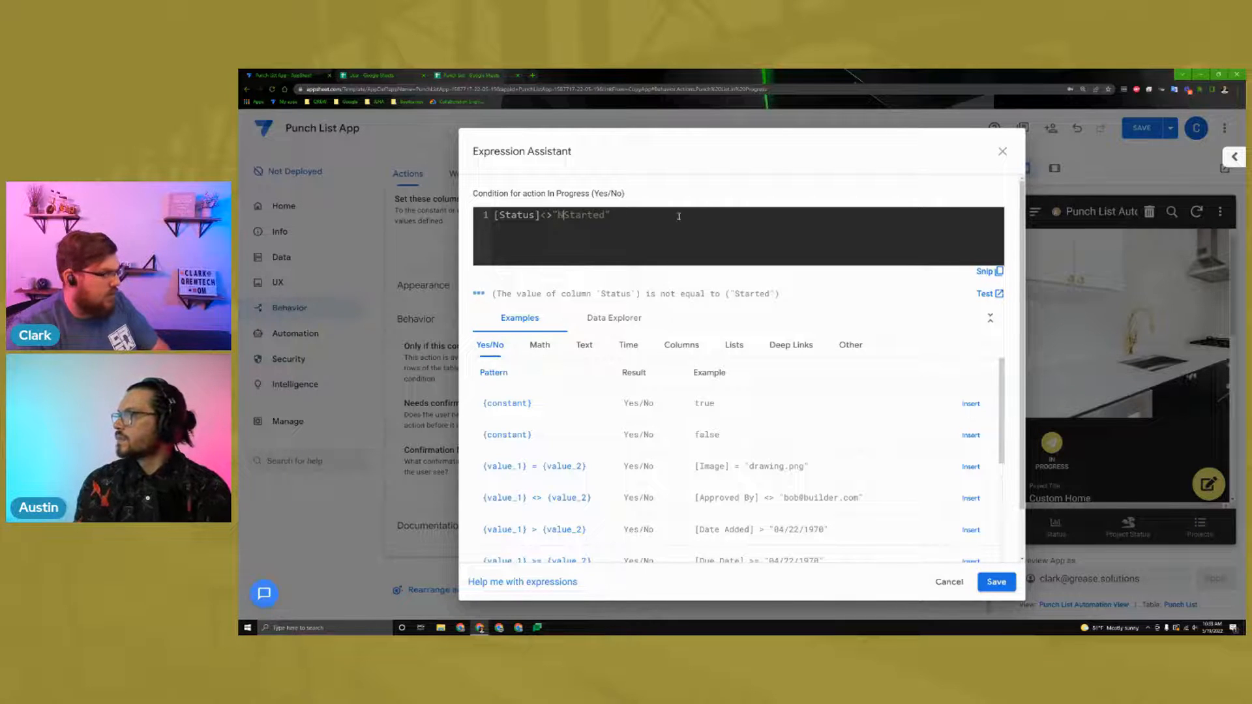
left_click(996, 582)
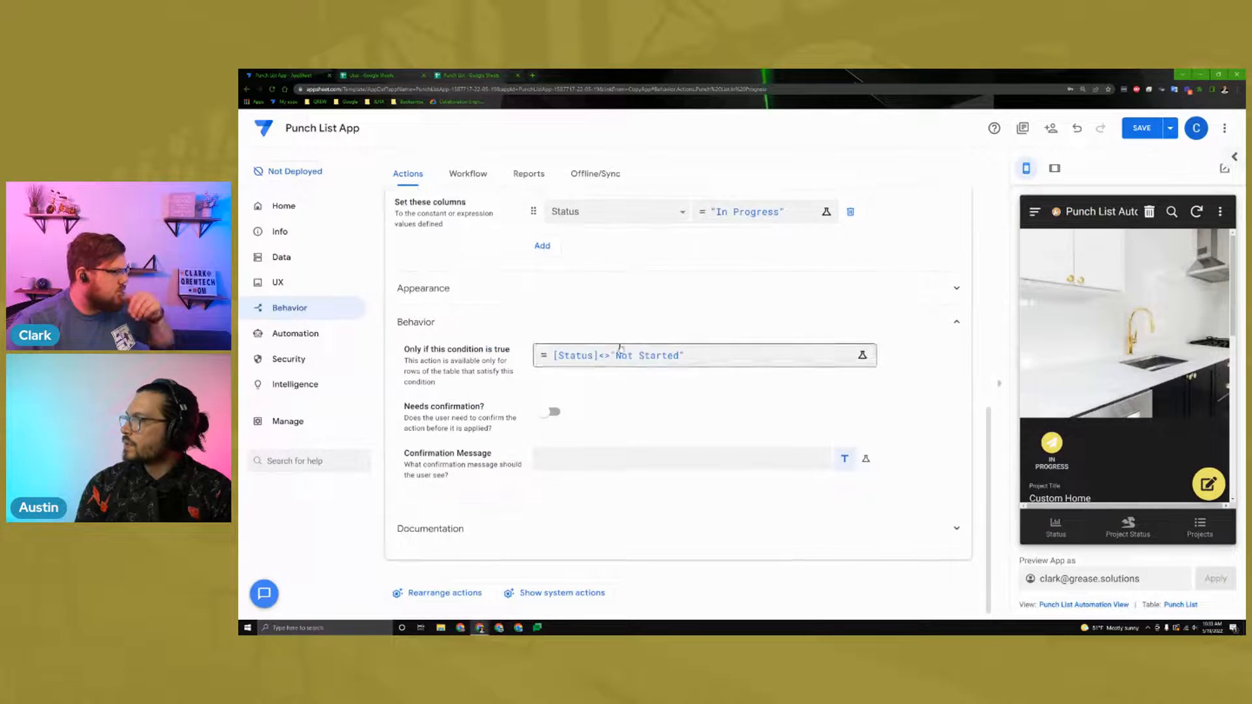
Step: Check the allowed values of the Status column in the Punch List table's column definitions
scroll(649, 401, "up", 2)
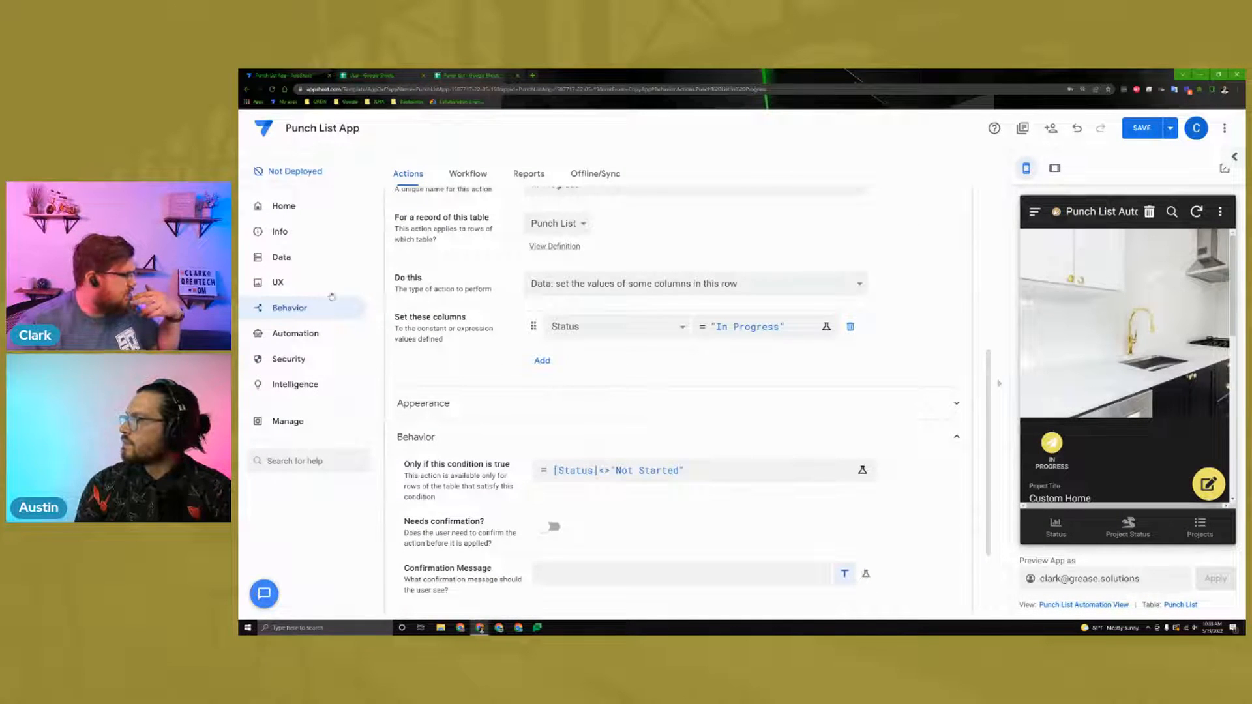
left_click(302, 266)
left_click(462, 173)
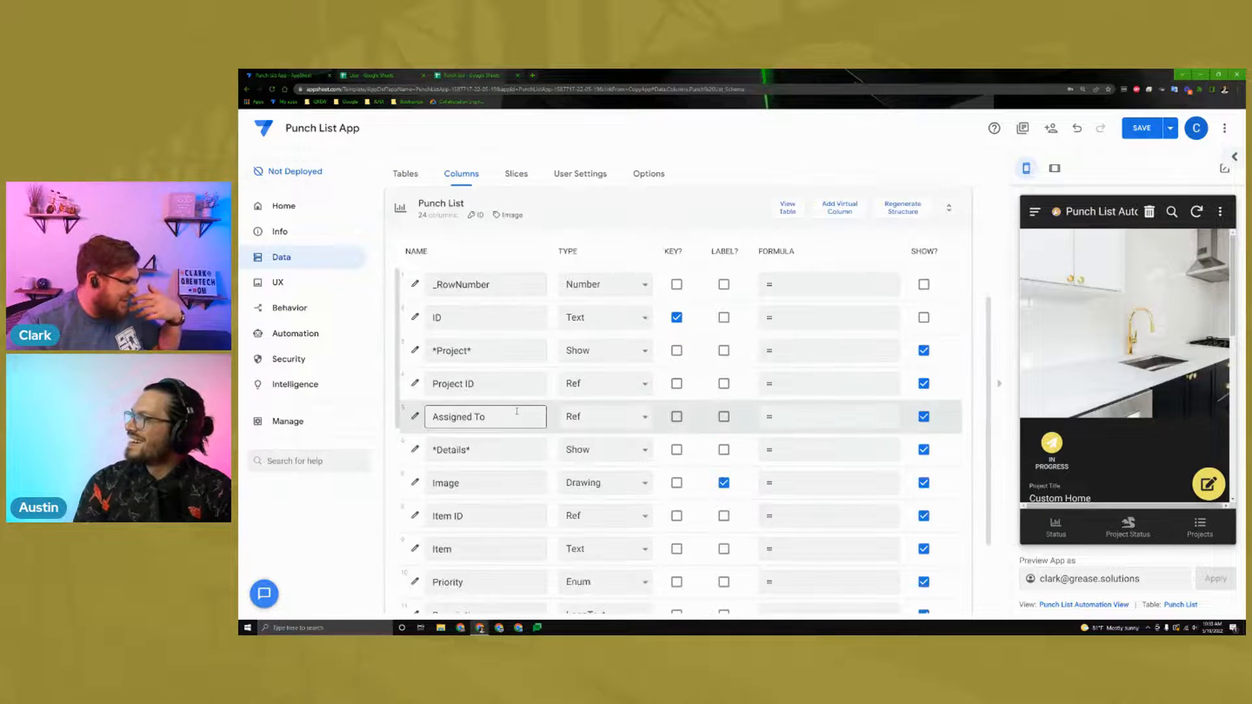
scroll(627, 461, "down", 3)
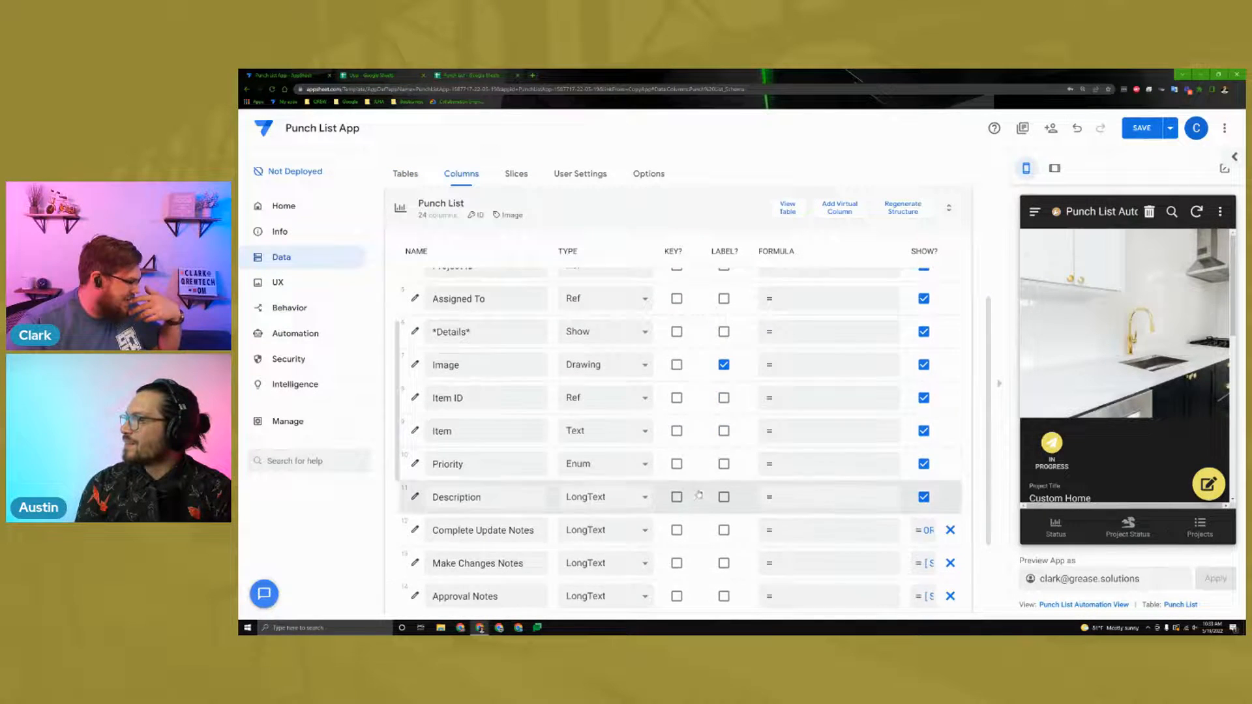
scroll(631, 462, "down", 5)
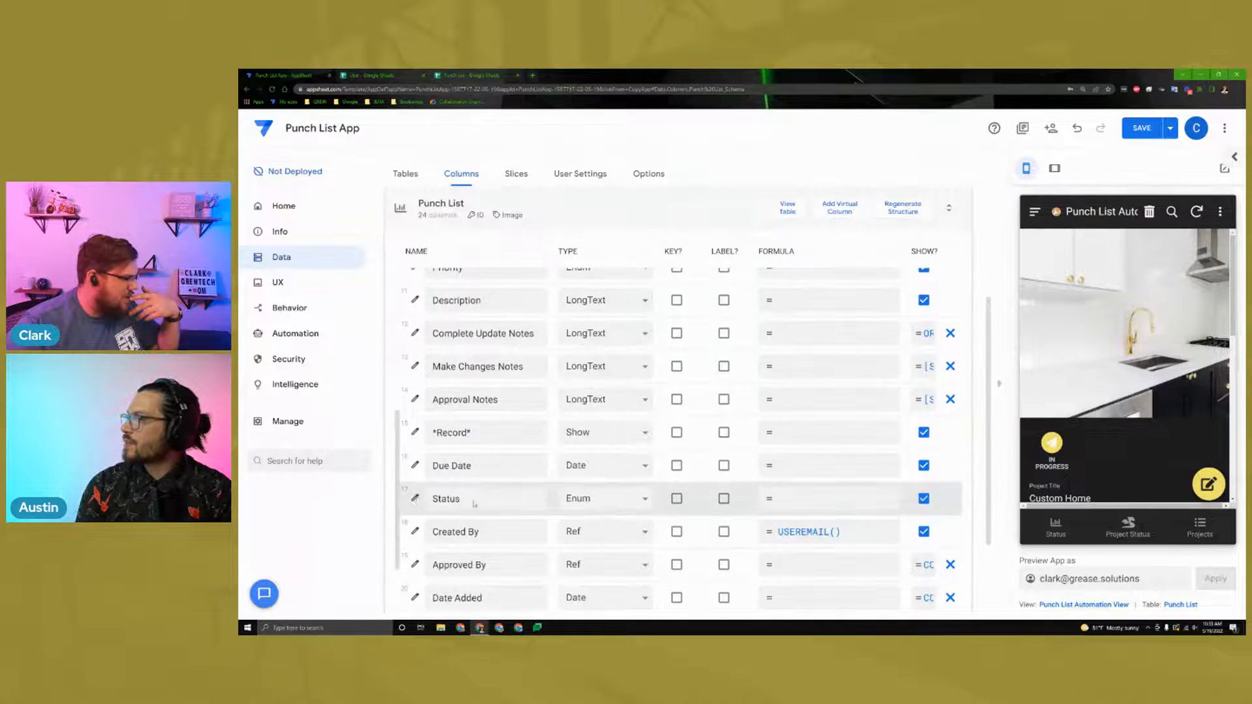
left_click(415, 498)
scroll(803, 437, "down", 1)
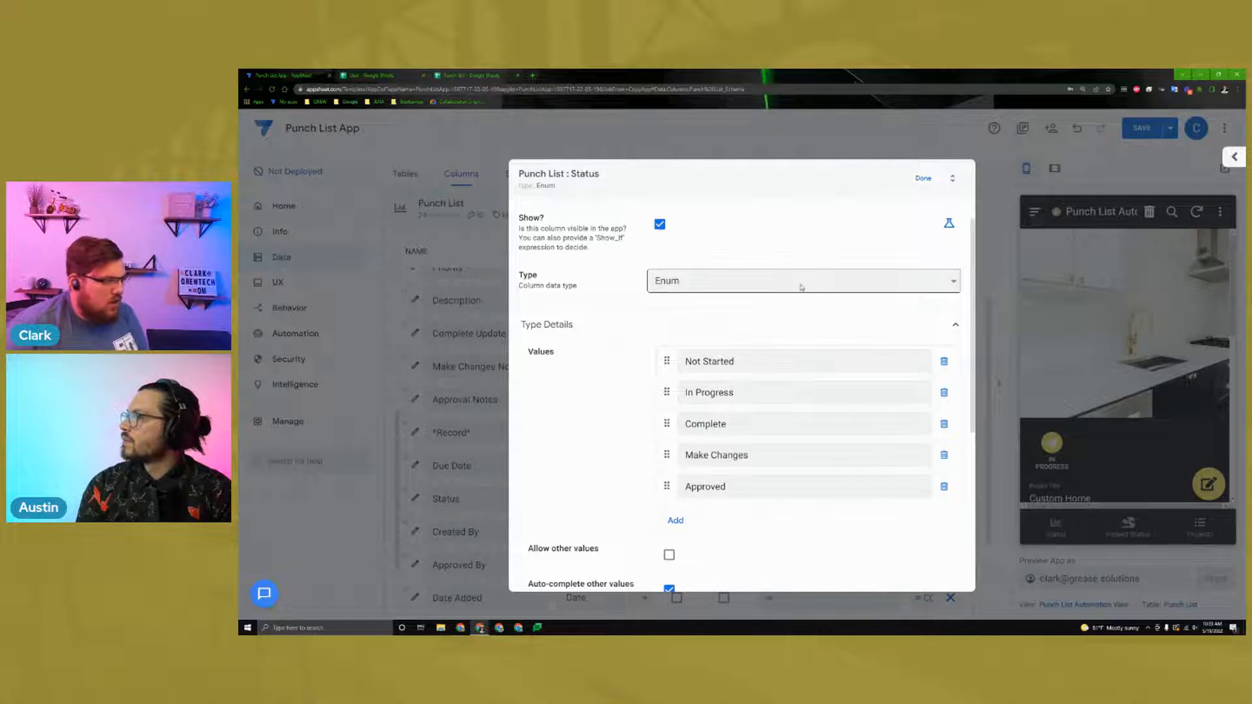
left_click(923, 179)
Step: Change the In Progress action's availability condition to [Status]="Not Started" and save the expression
left_click(289, 307)
scroll(698, 391, "down", 3)
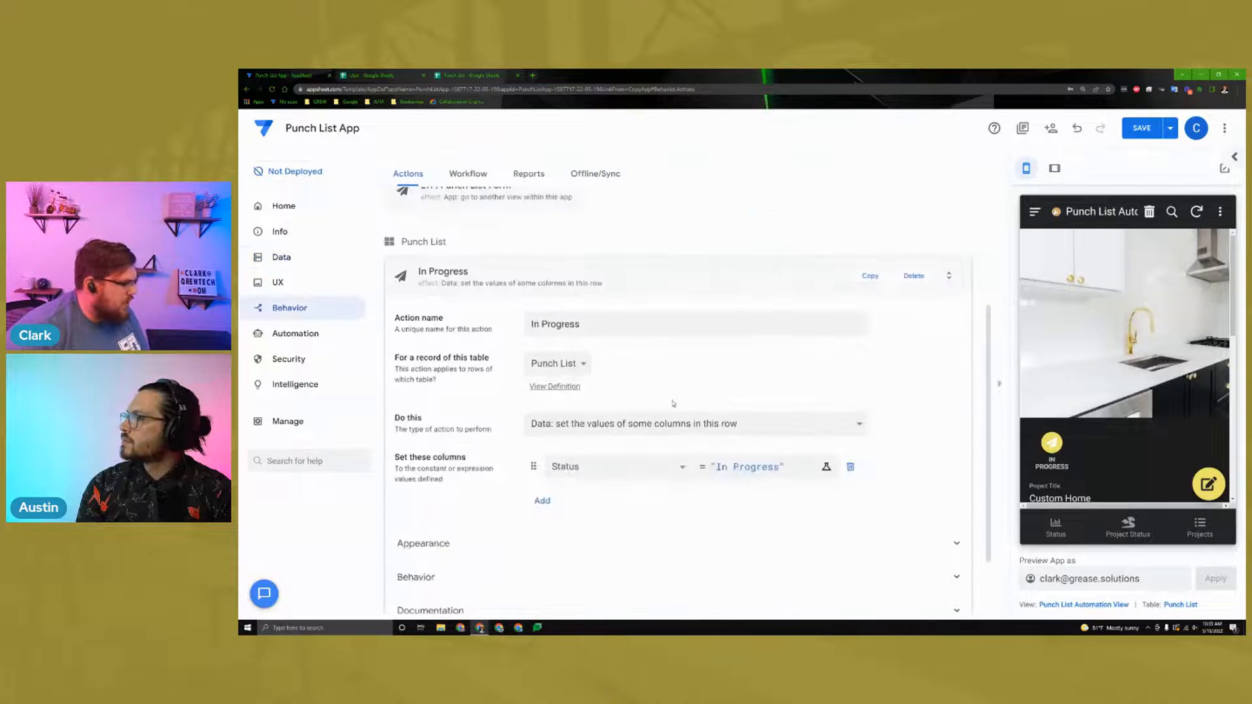
scroll(646, 468, "down", 1)
left_click(636, 495)
scroll(638, 476, "down", 1)
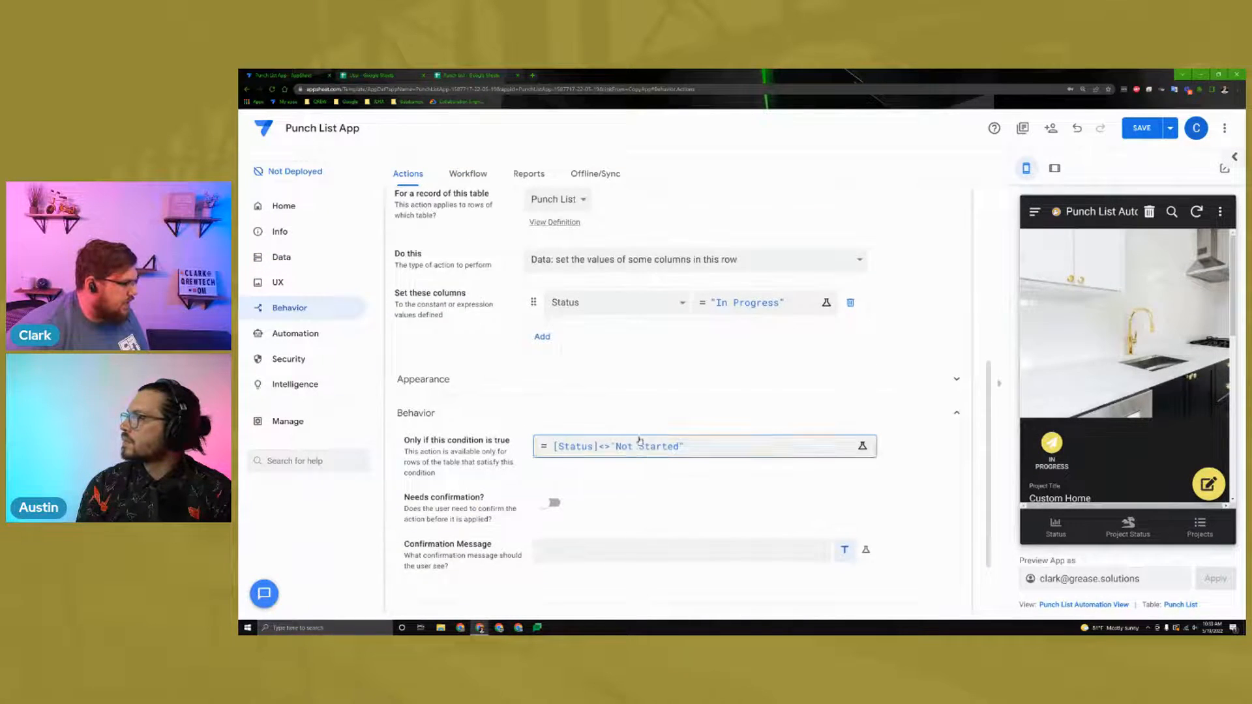
left_click(639, 446)
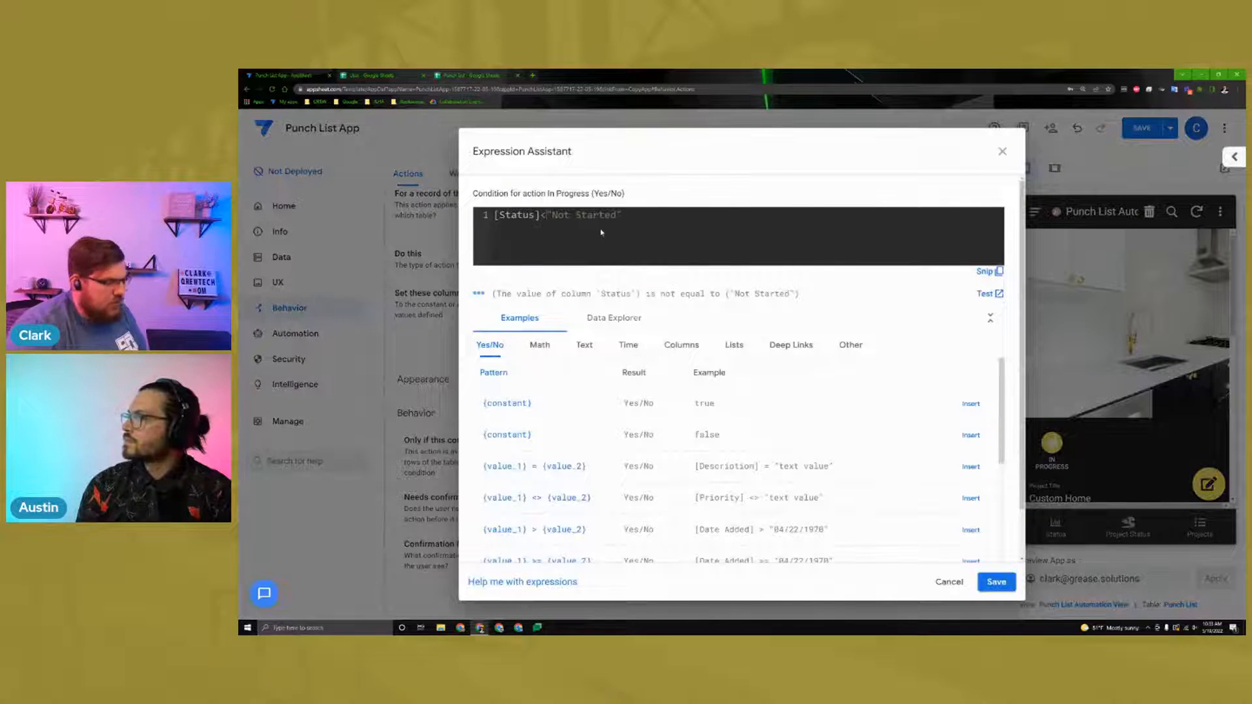
key("BackSpace")
type("=")
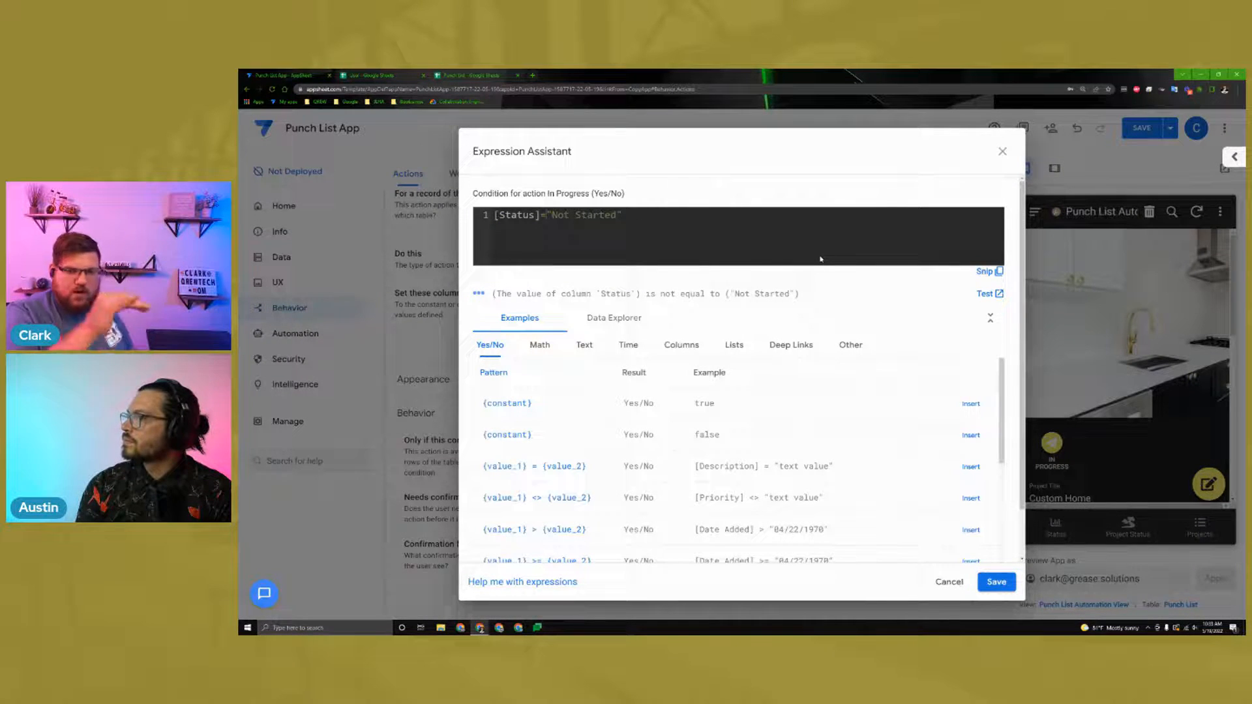
left_click(996, 582)
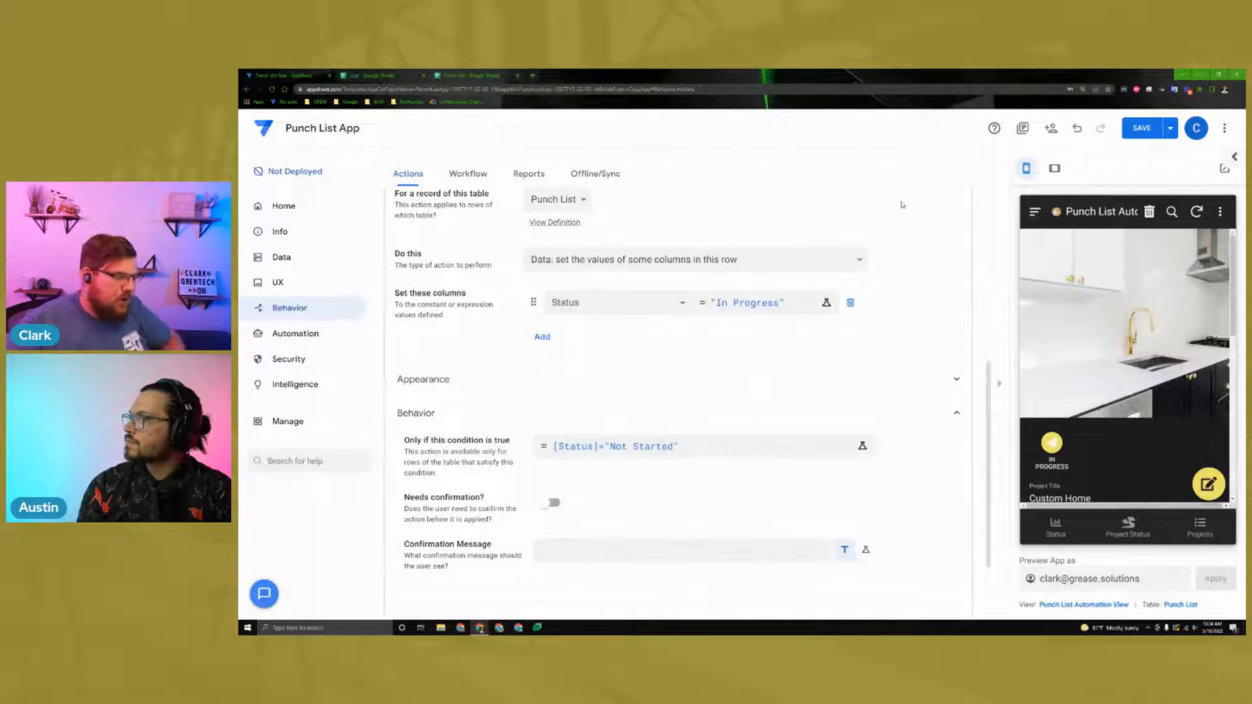
Step: Duplicate the In Progress action and name the copy "Complete"
scroll(641, 385, "up", 1)
scroll(717, 427, "up", 3)
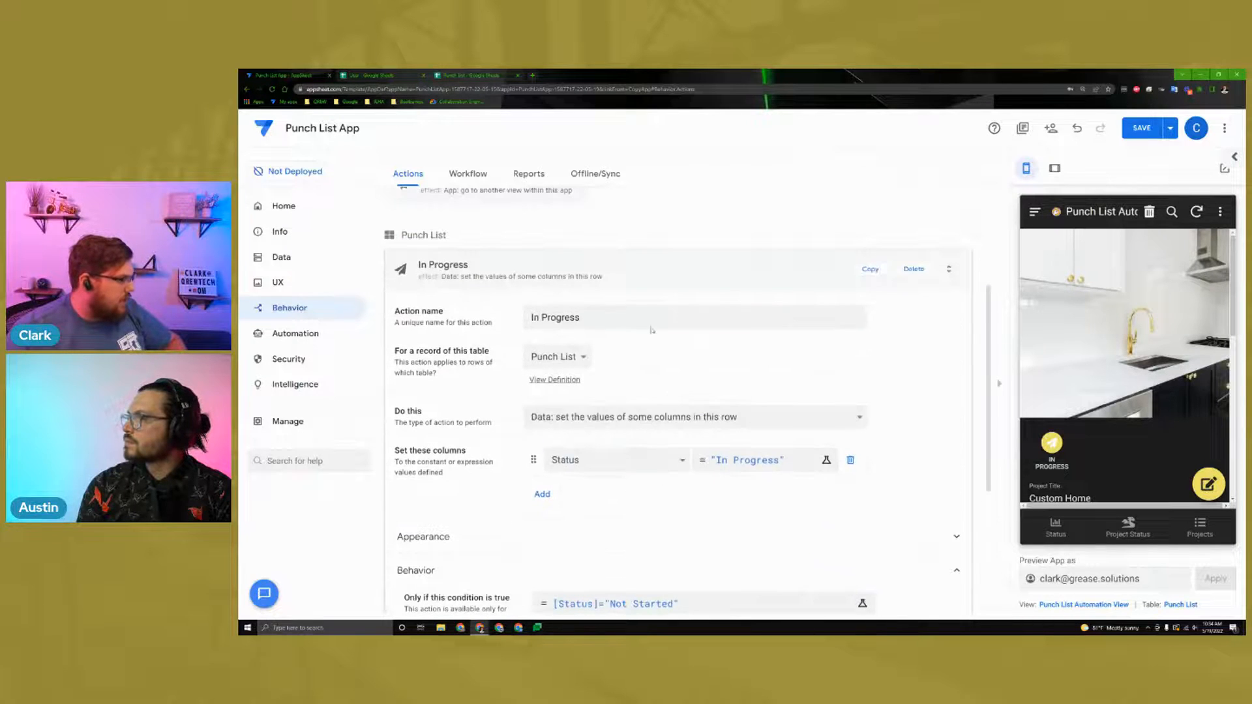
scroll(614, 276, "up", 3)
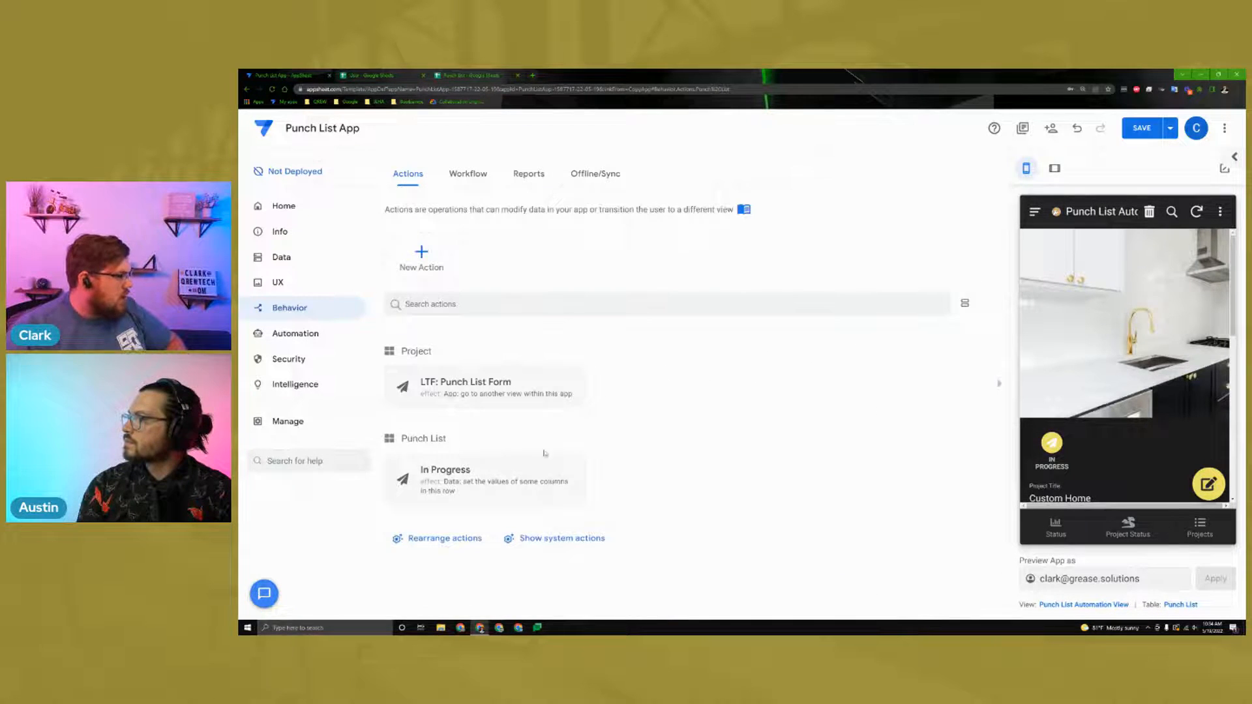
scroll(868, 334, "down", 4)
left_click(870, 205)
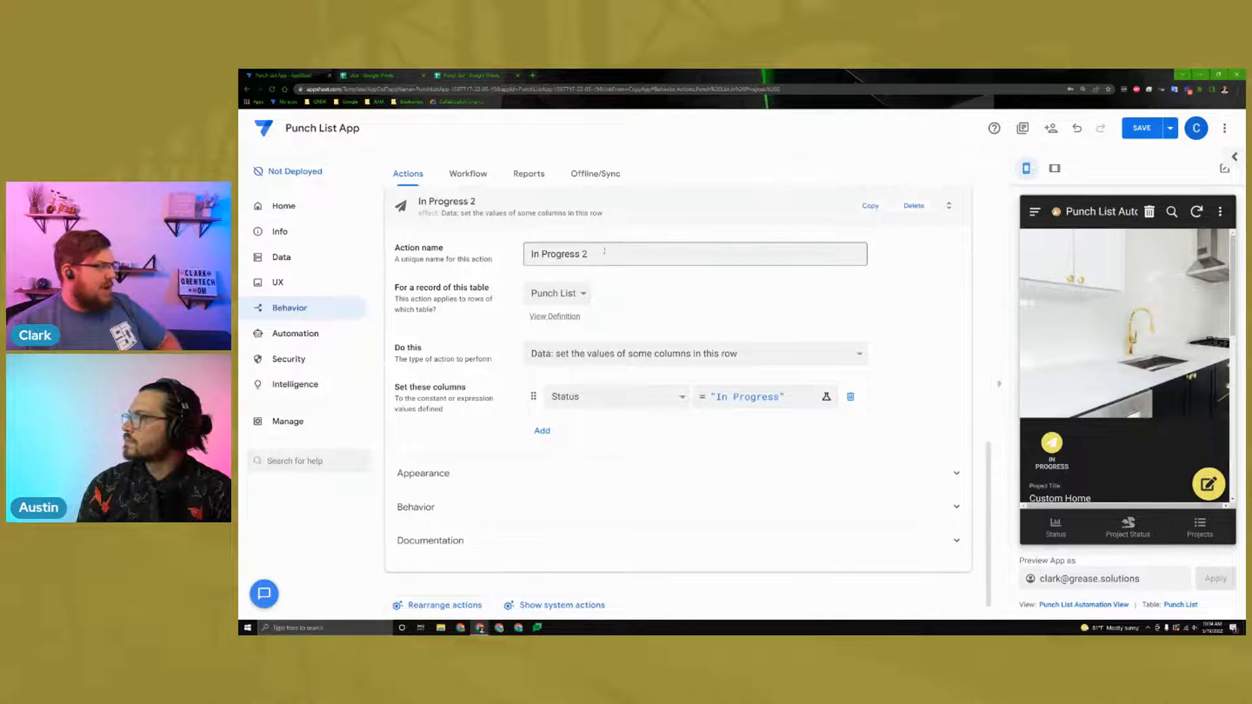
key("BackSpace")
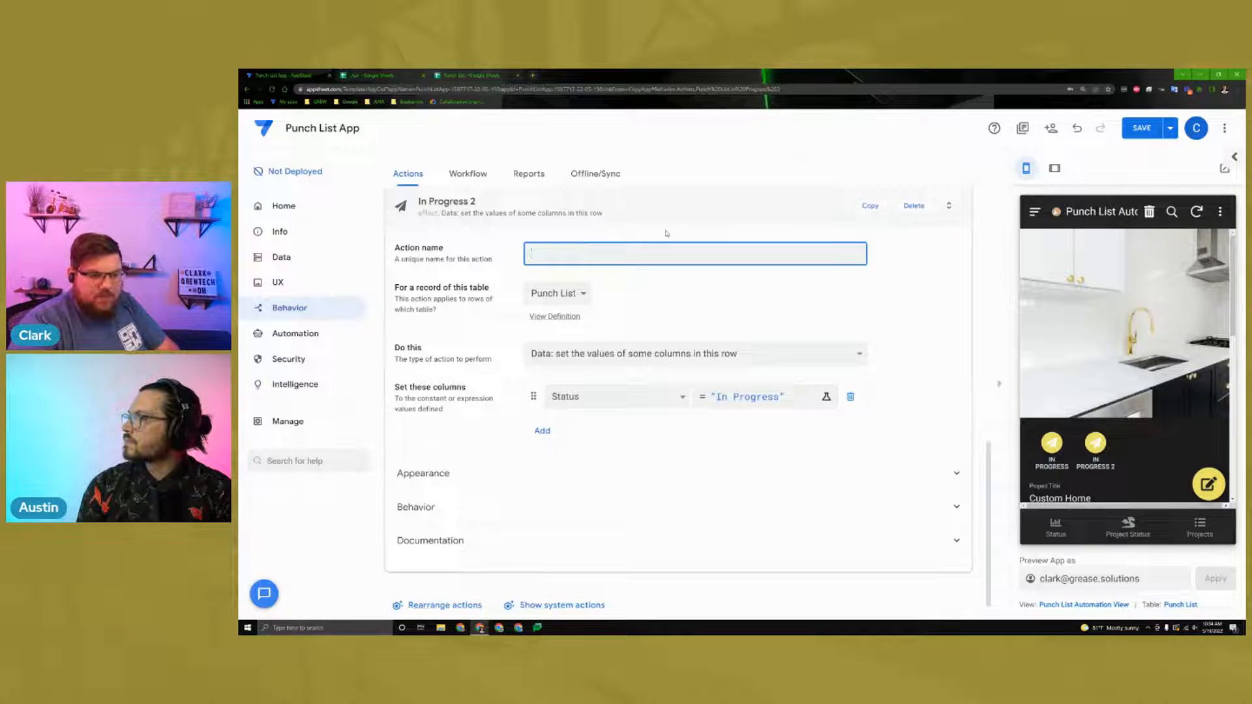
type("Complete")
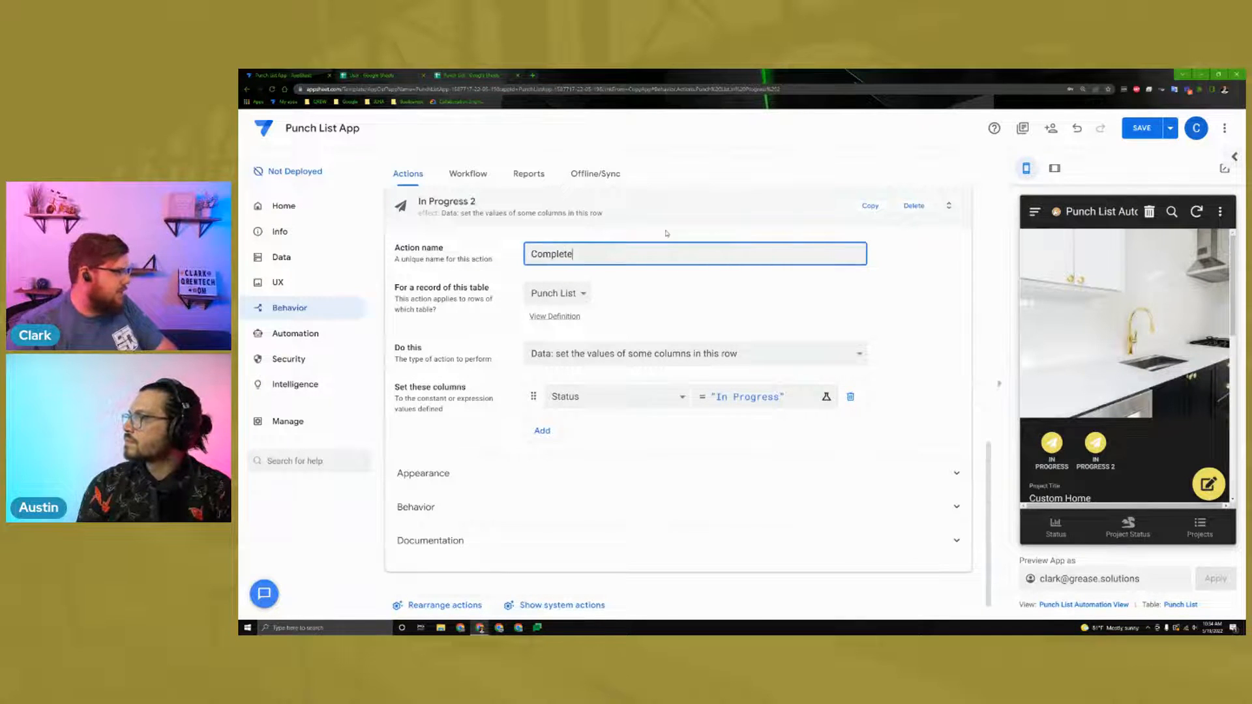
left_click(691, 288)
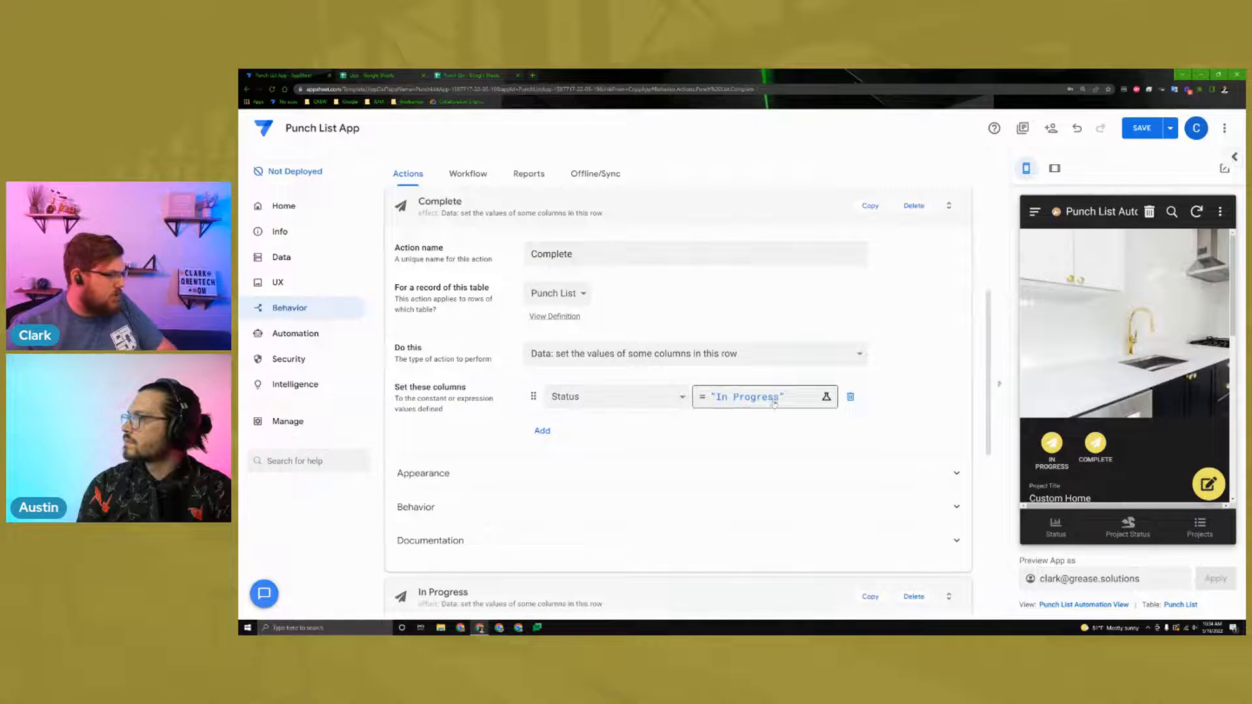
Step: Have the Complete action set the Status column to "Complete" and save the expression
left_click(778, 397)
left_click_drag(565, 215, 499, 216)
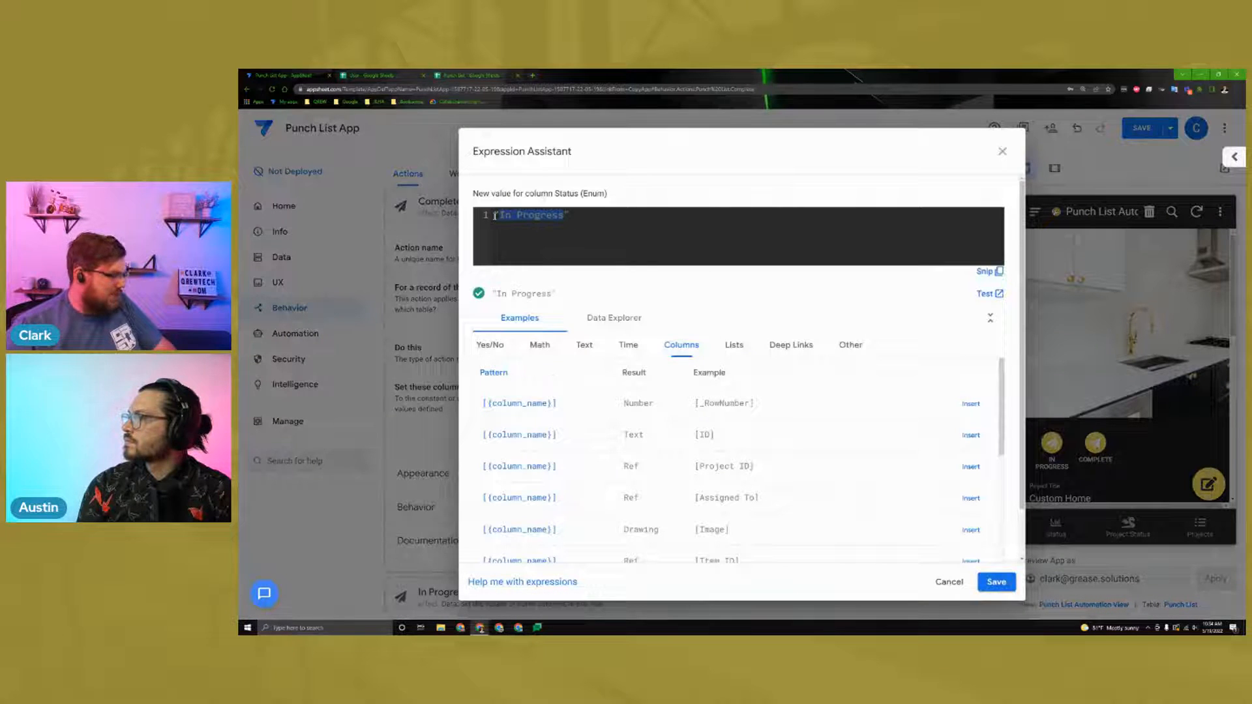
type("Complete")
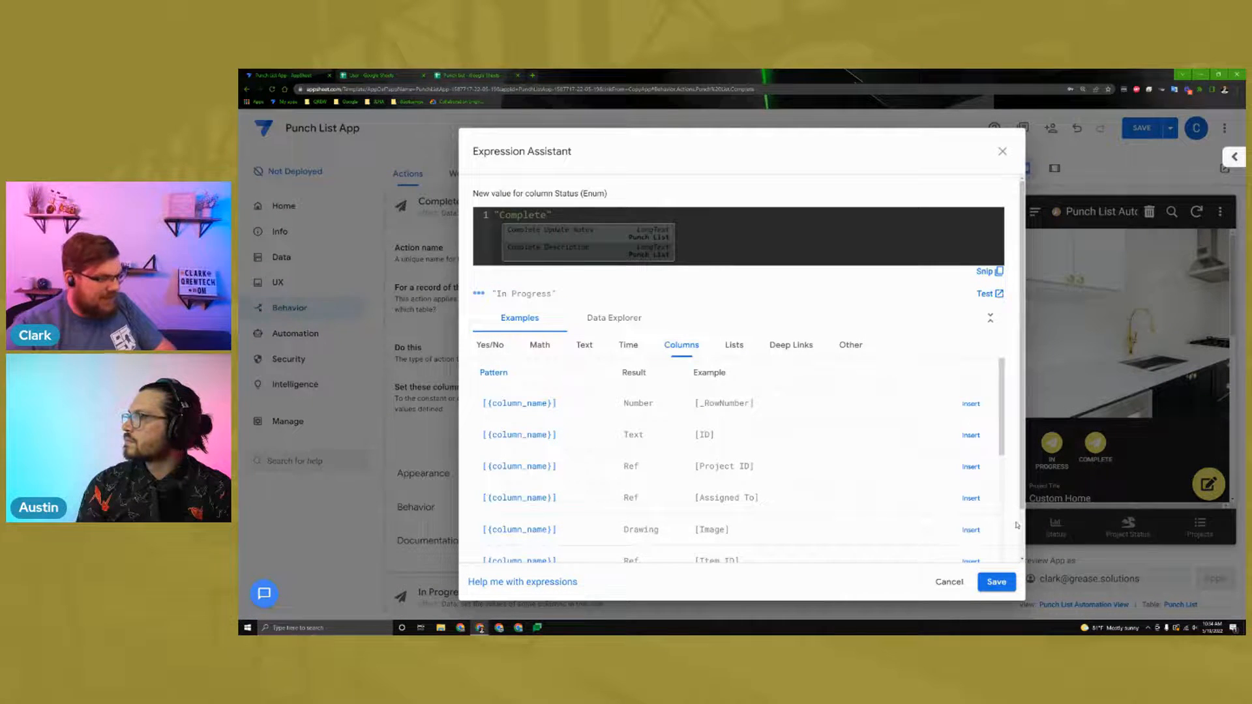
left_click(997, 581)
Step: Change the Complete action's availability condition to [Status]="In Progress"
scroll(538, 360, "down", 3)
left_click(538, 360)
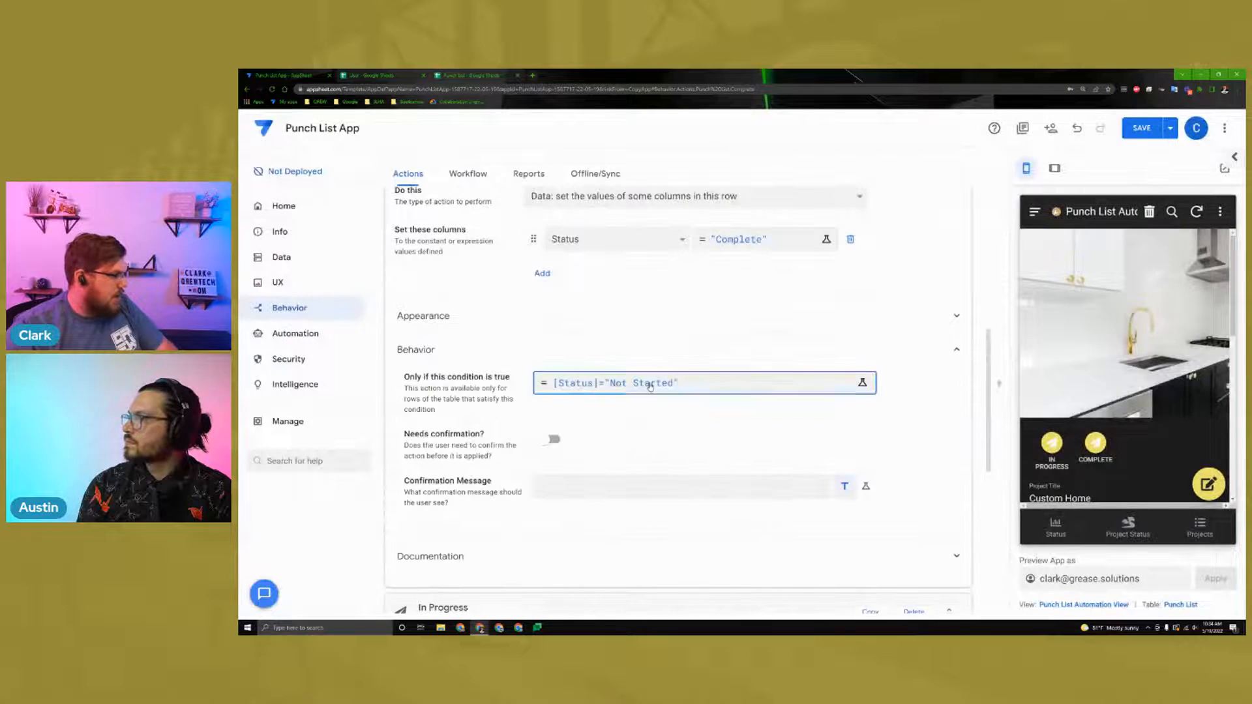
left_click(646, 383)
left_click_drag(494, 216, 557, 219)
key("BackSpace")
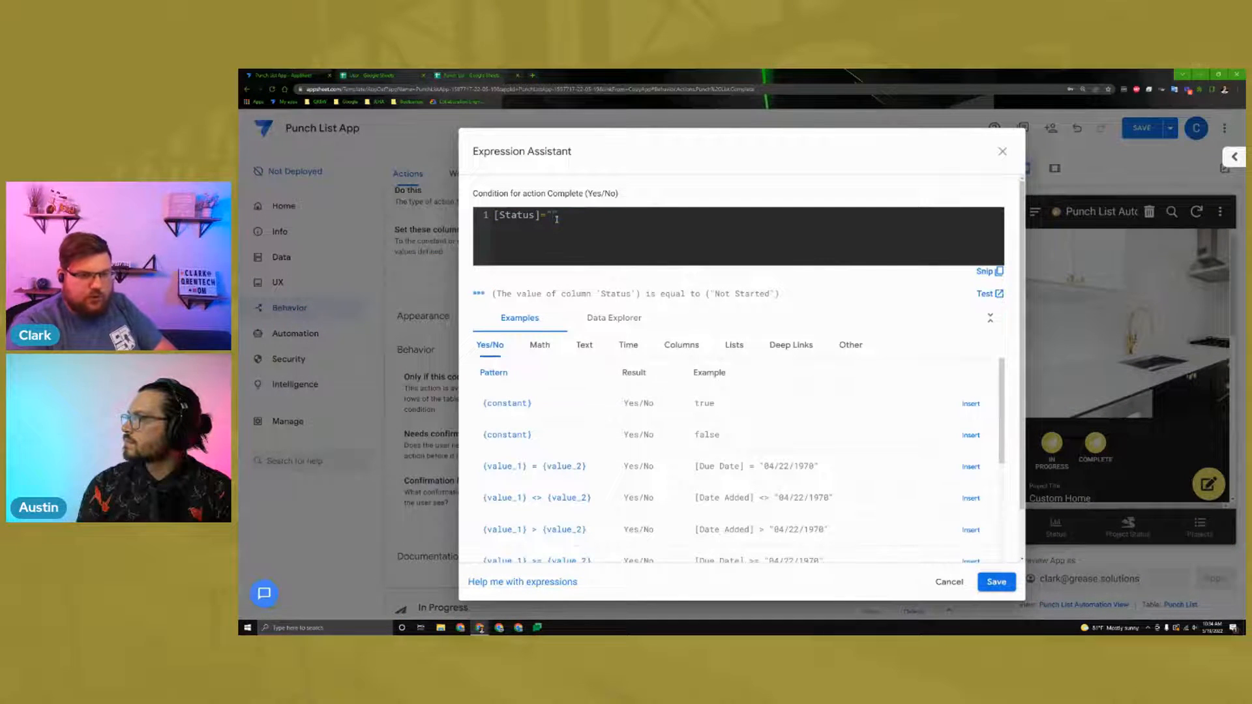
type("i")
key("BackSpace")
type("In")
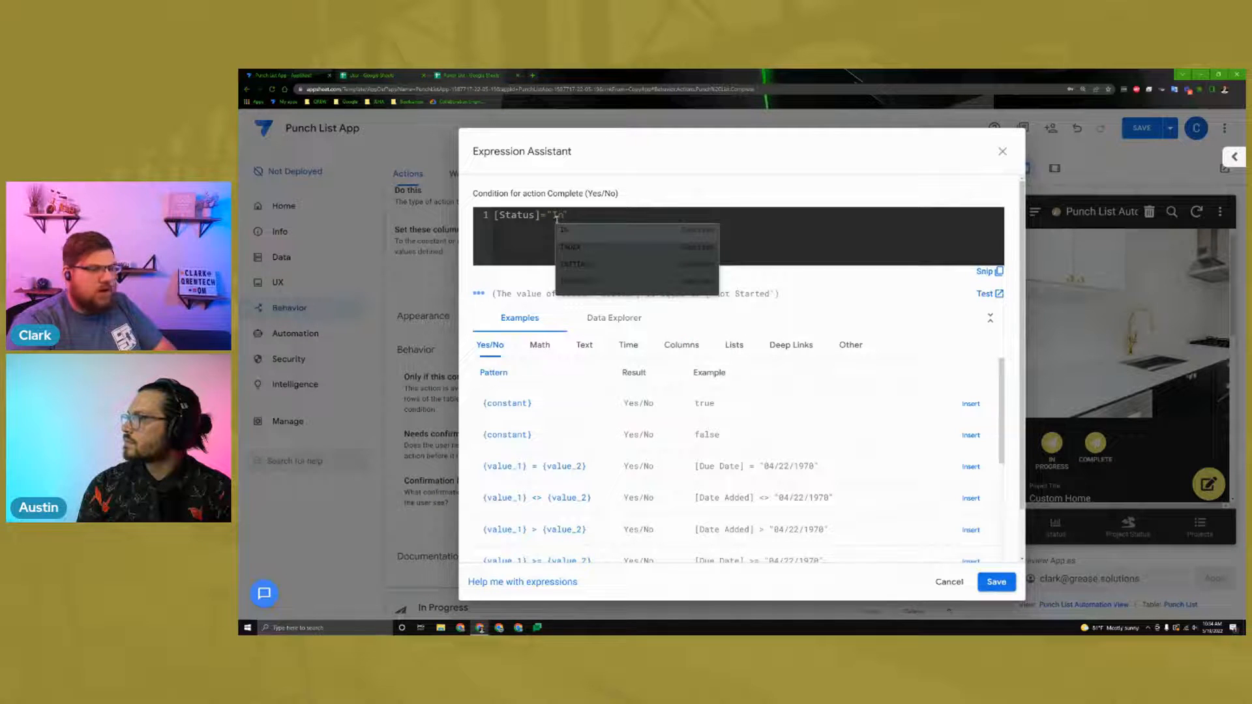
type(" Progress")
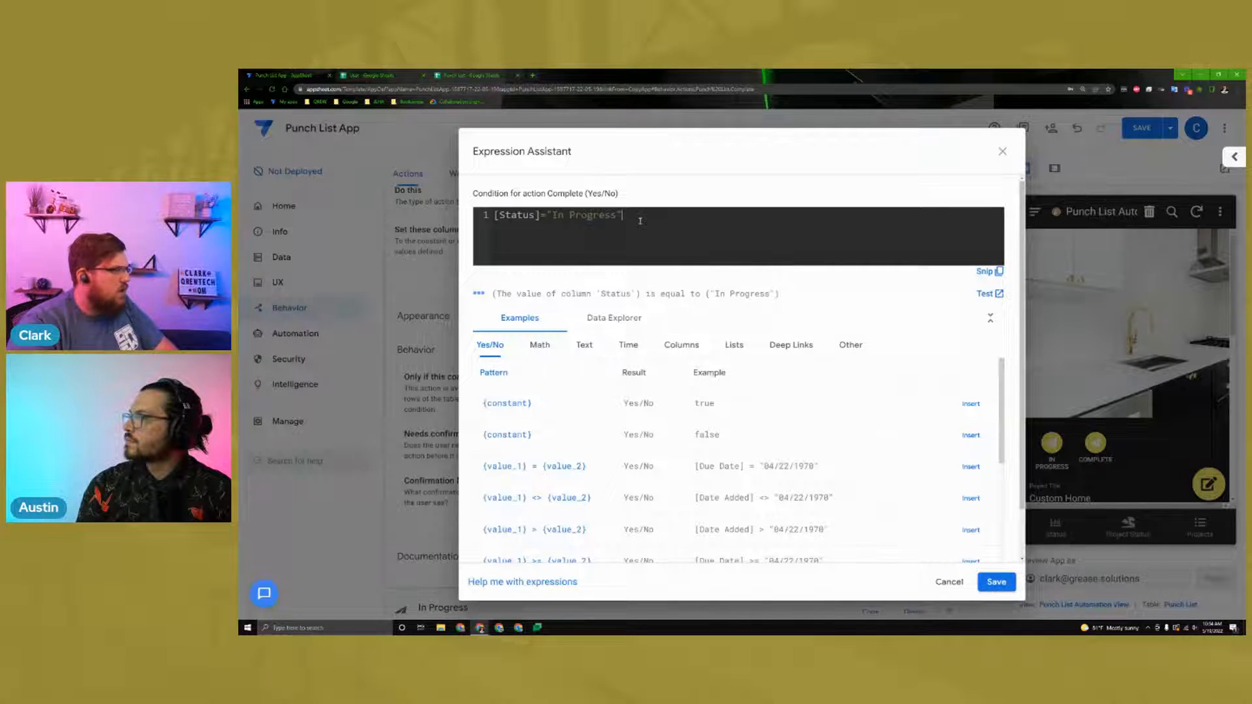
Step: Extend the Complete action's condition to OR([Status]="In Progress",[Status]="Make Changes")
left_click(494, 217)
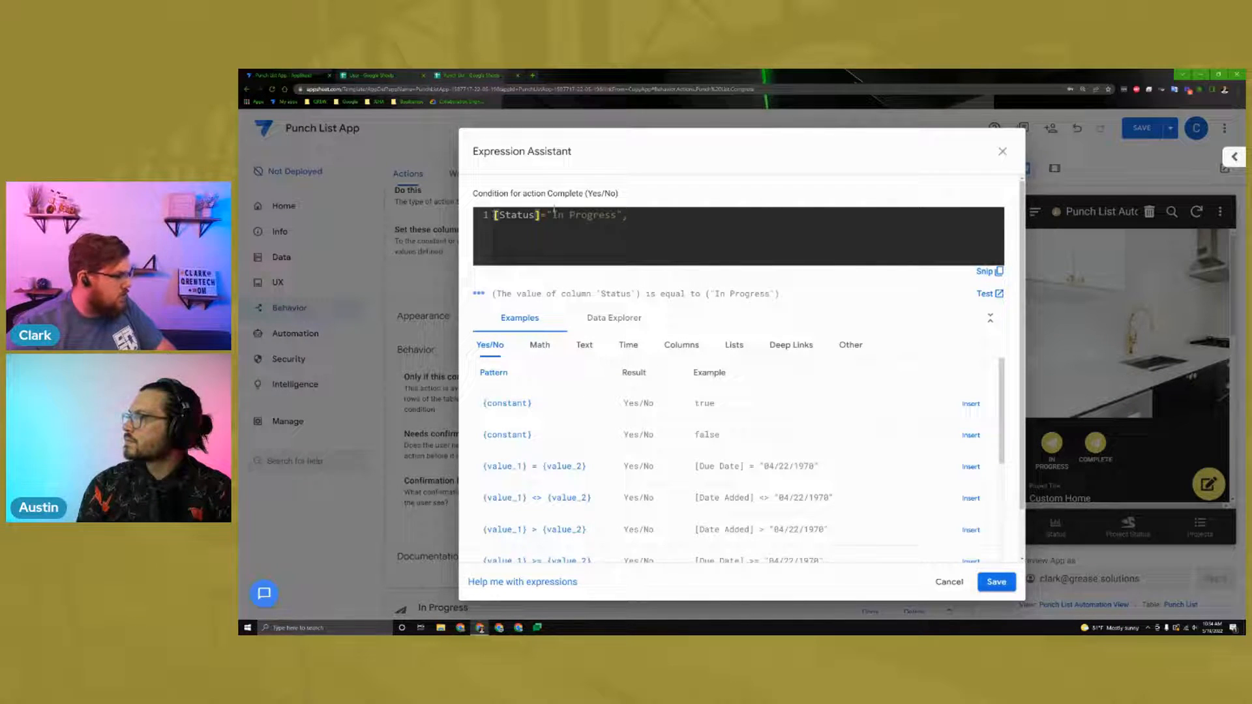
type("OR([Status]=\"In Progress\",")
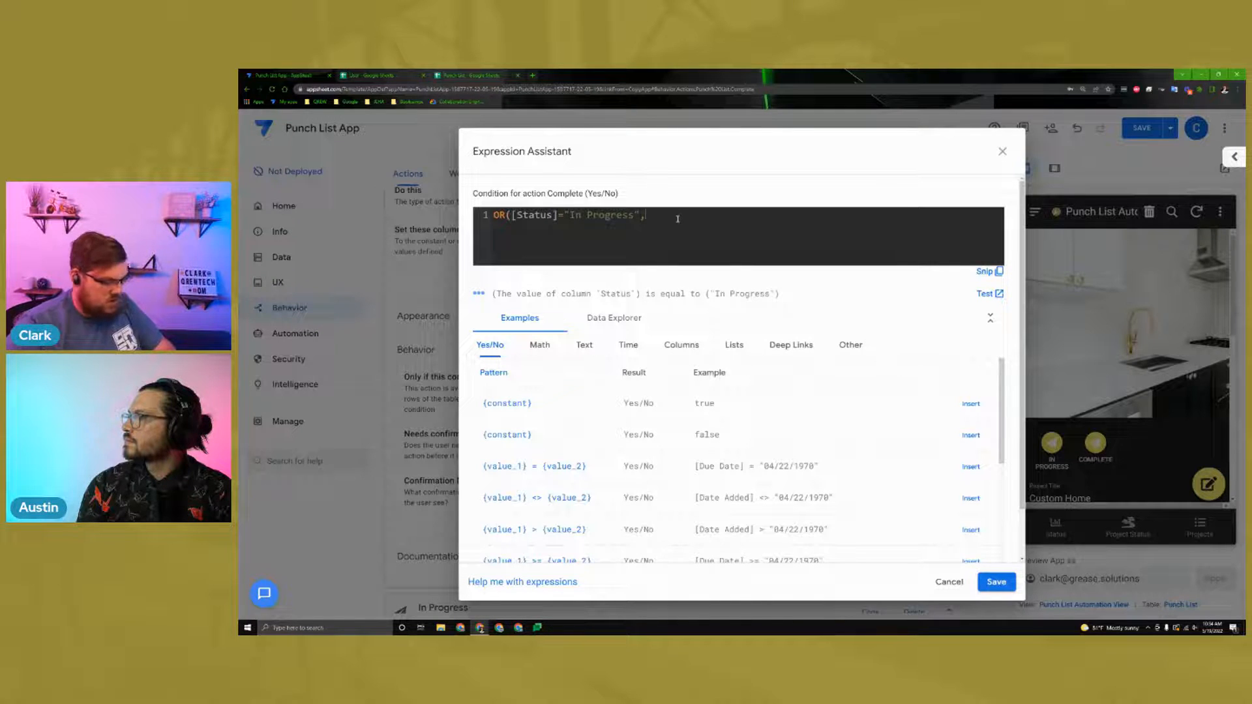
type("[Status]")
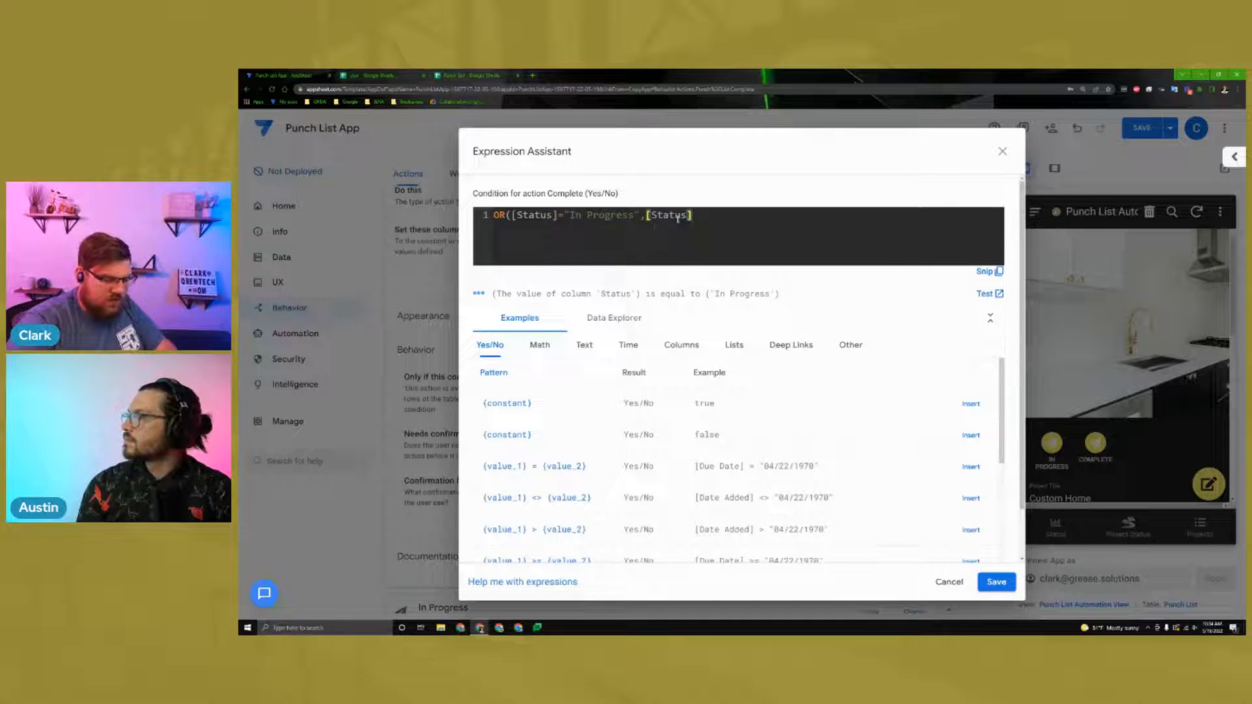
type("=")
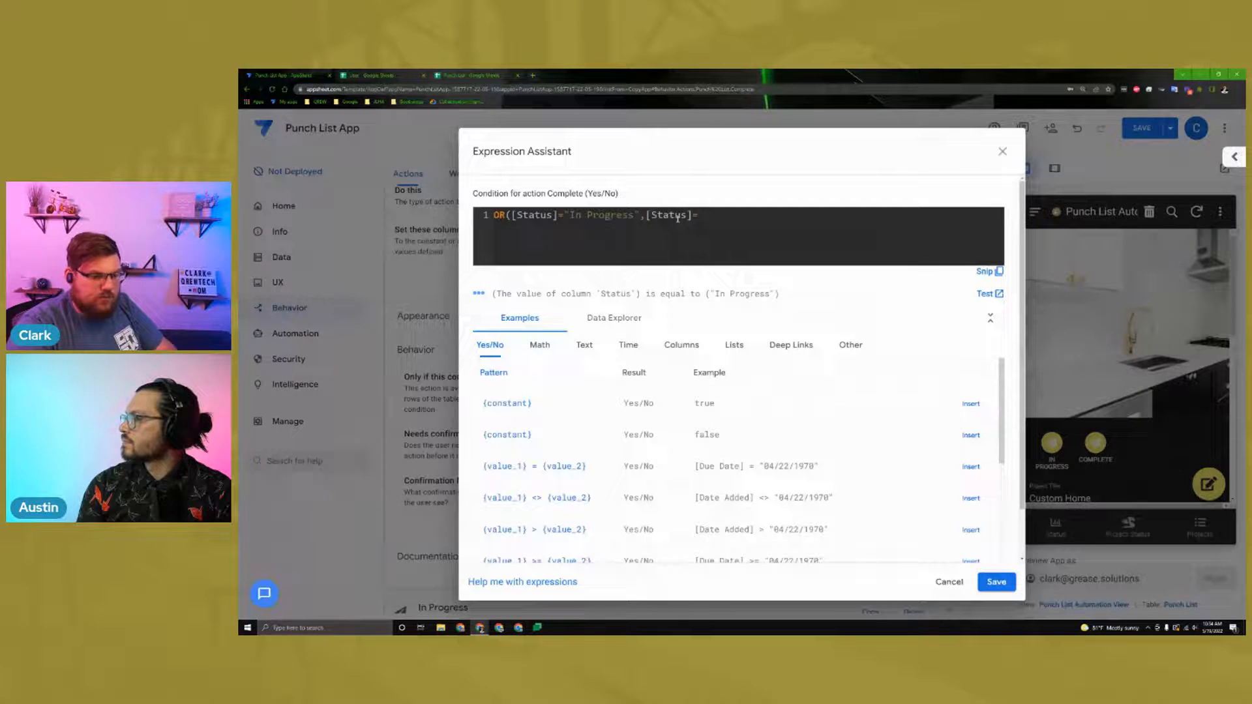
type("\"Make Changes\"")
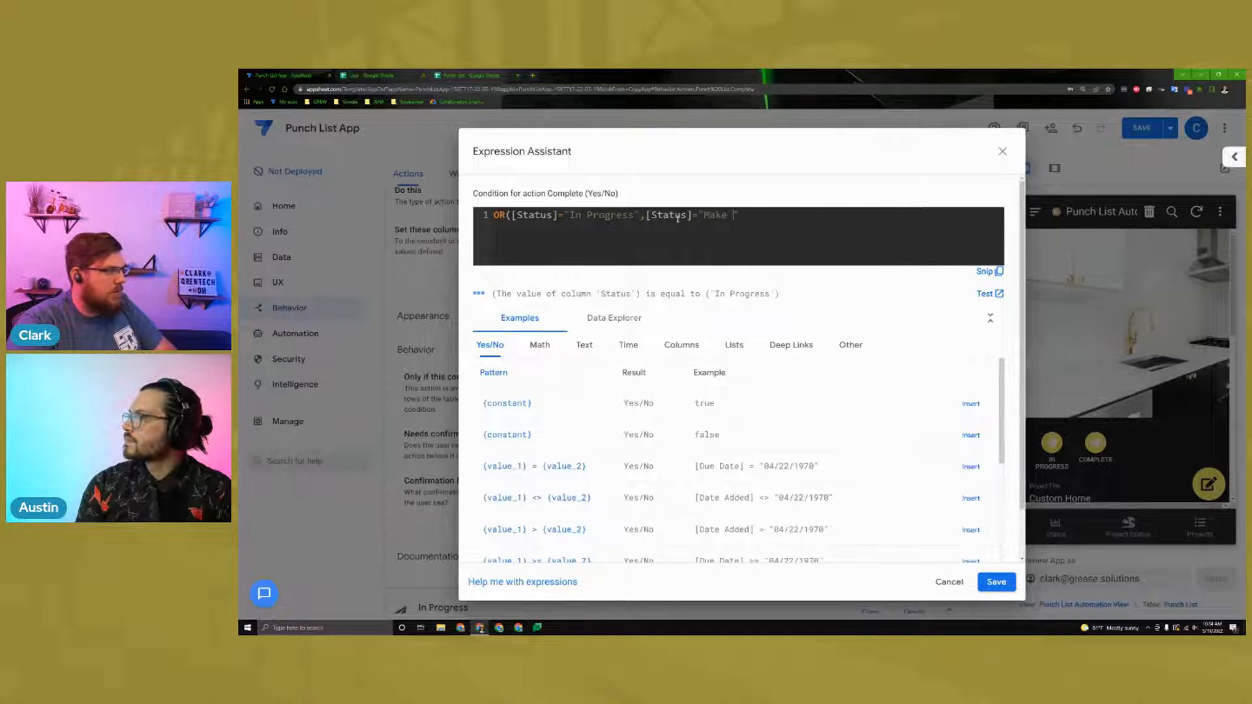
type(")")
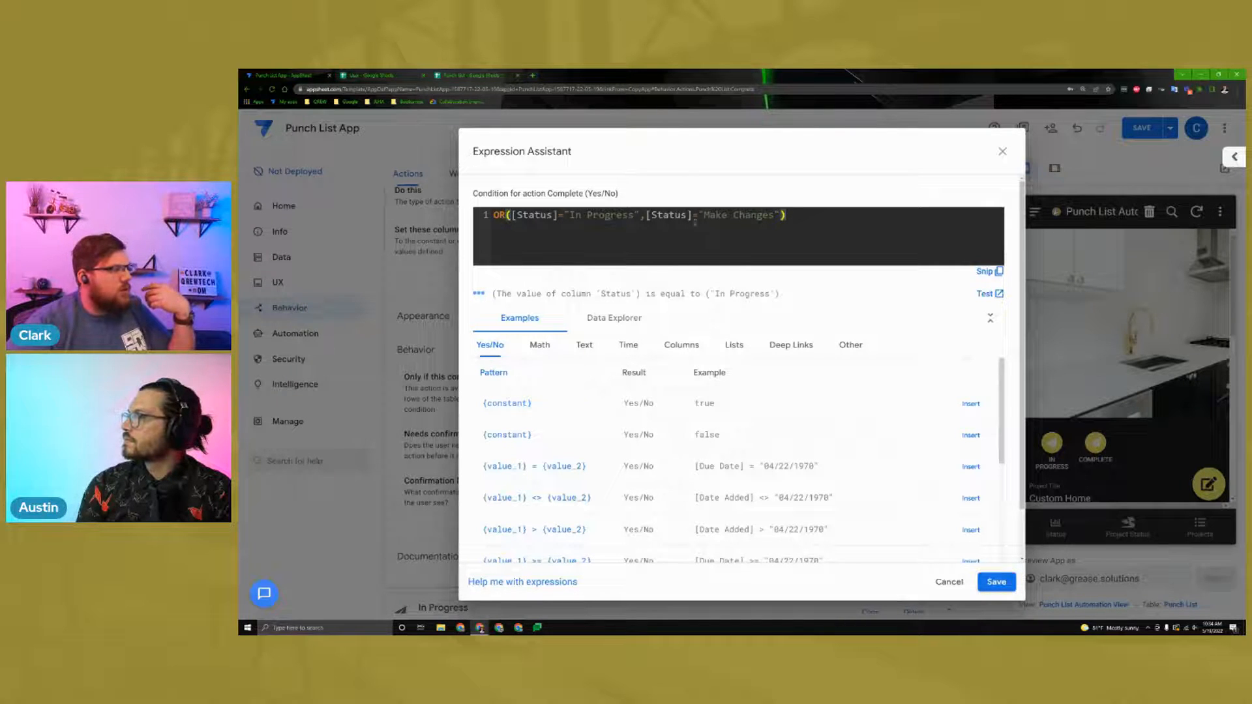
left_click_drag(547, 194, 593, 194)
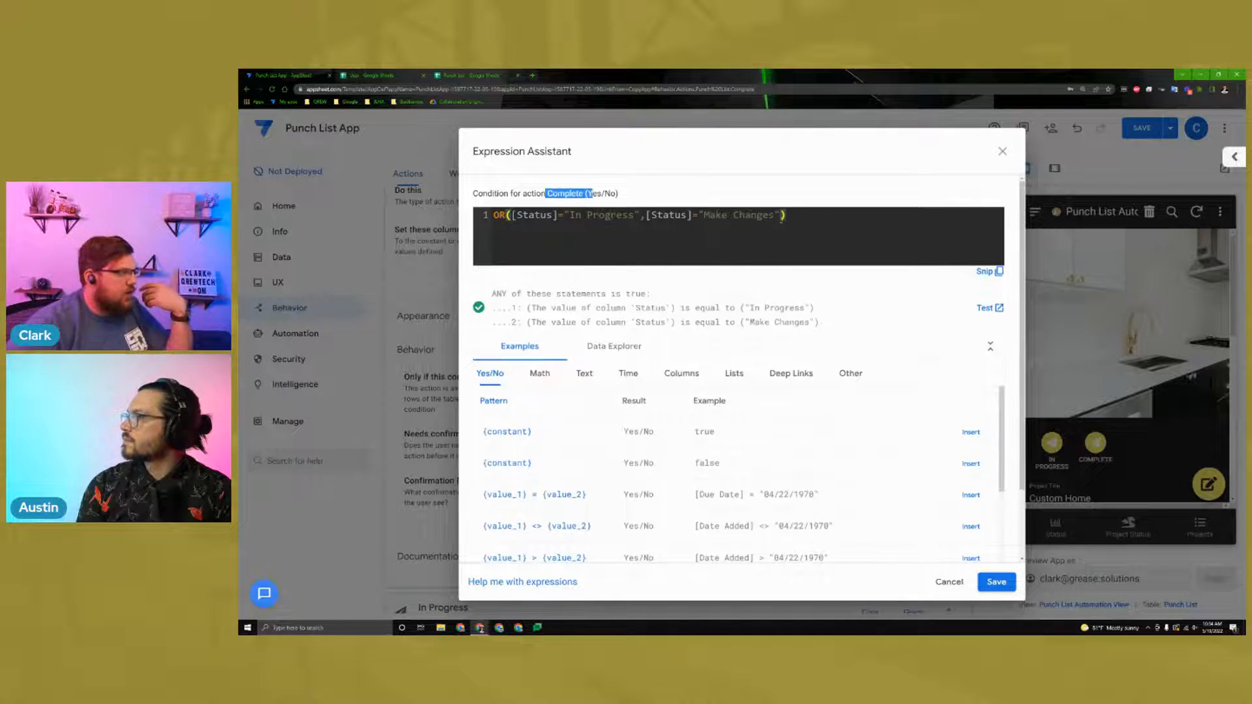
left_click(573, 216)
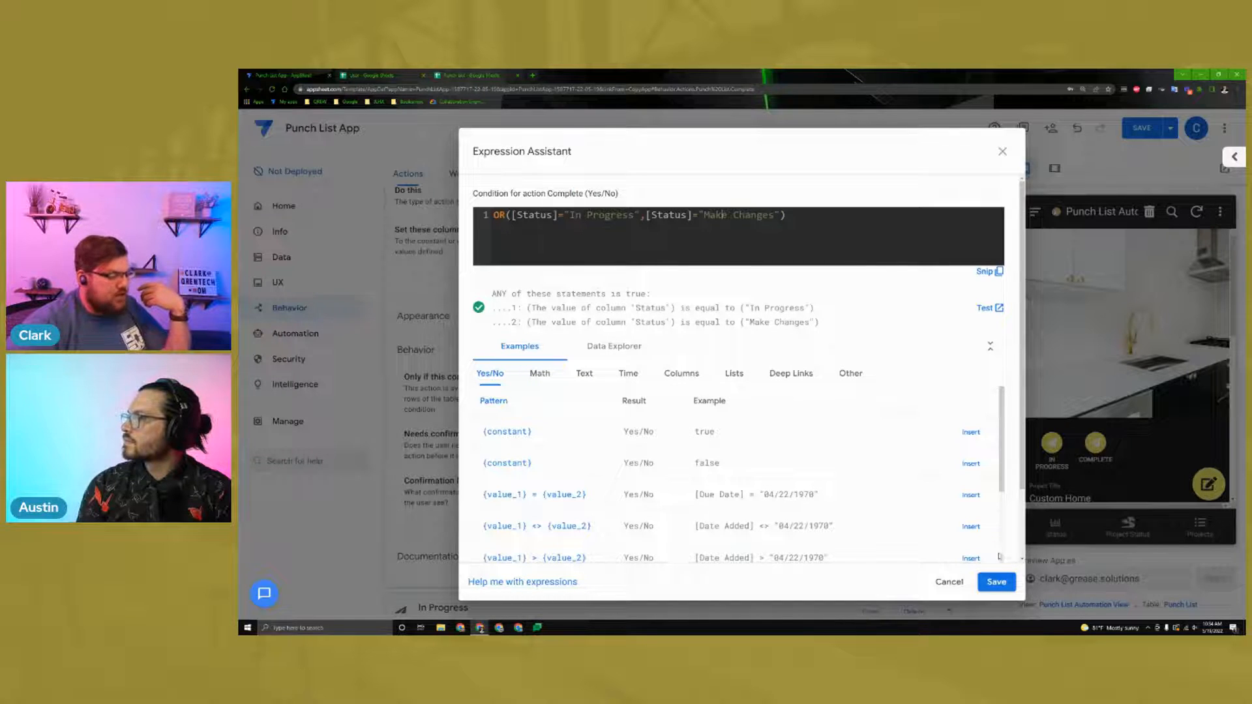
Step: Save the Complete action's condition and duplicate the In Progress action, naming the copy "Approved"
left_click(994, 582)
scroll(592, 343, "up", 3)
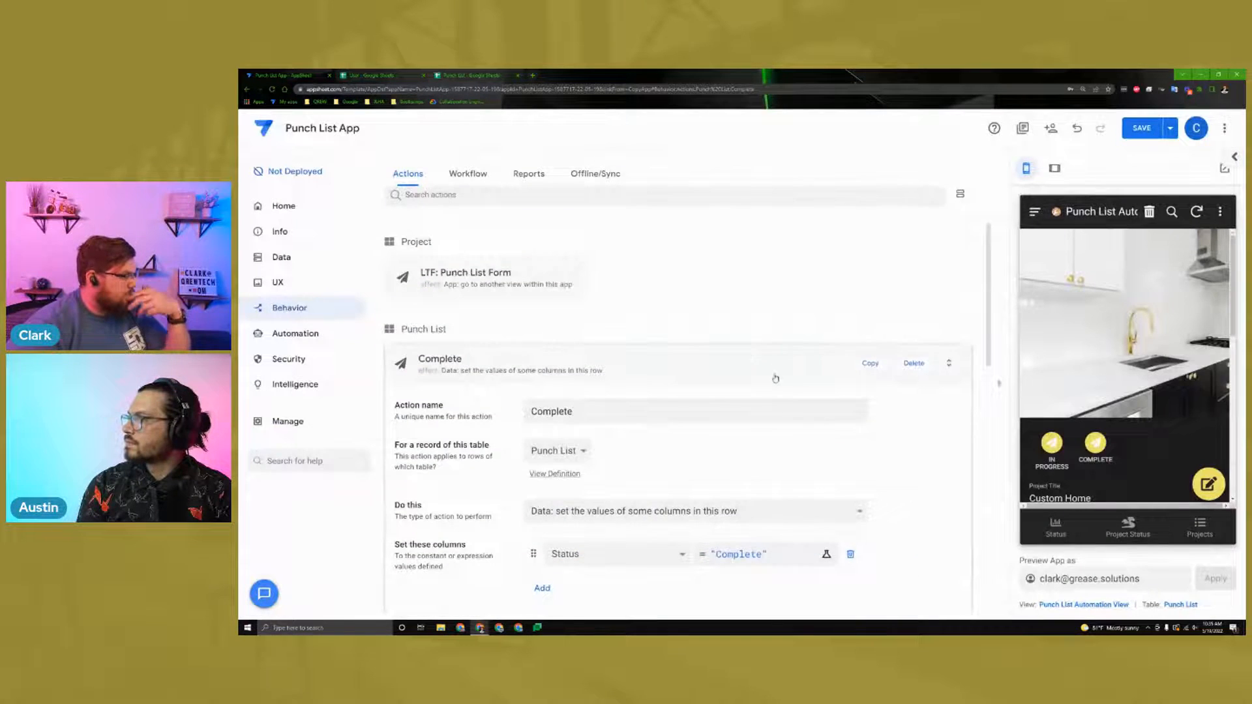
left_click(698, 371)
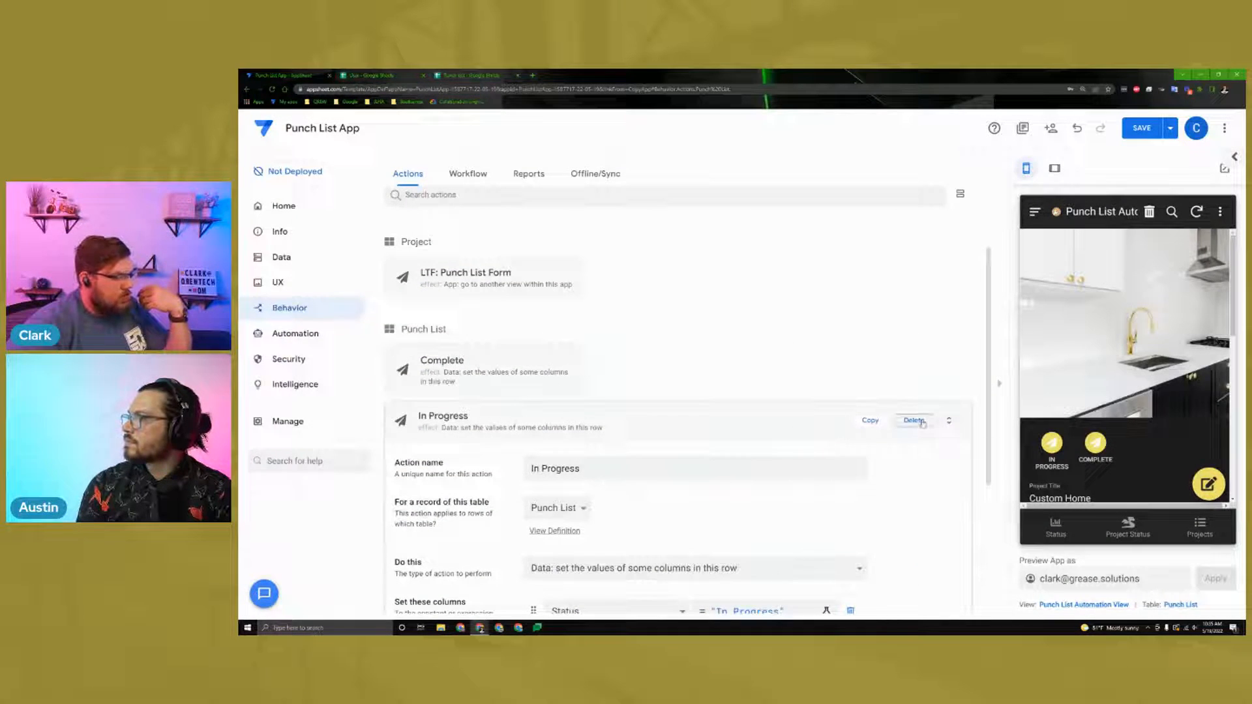
left_click(870, 420)
triple_click(611, 255)
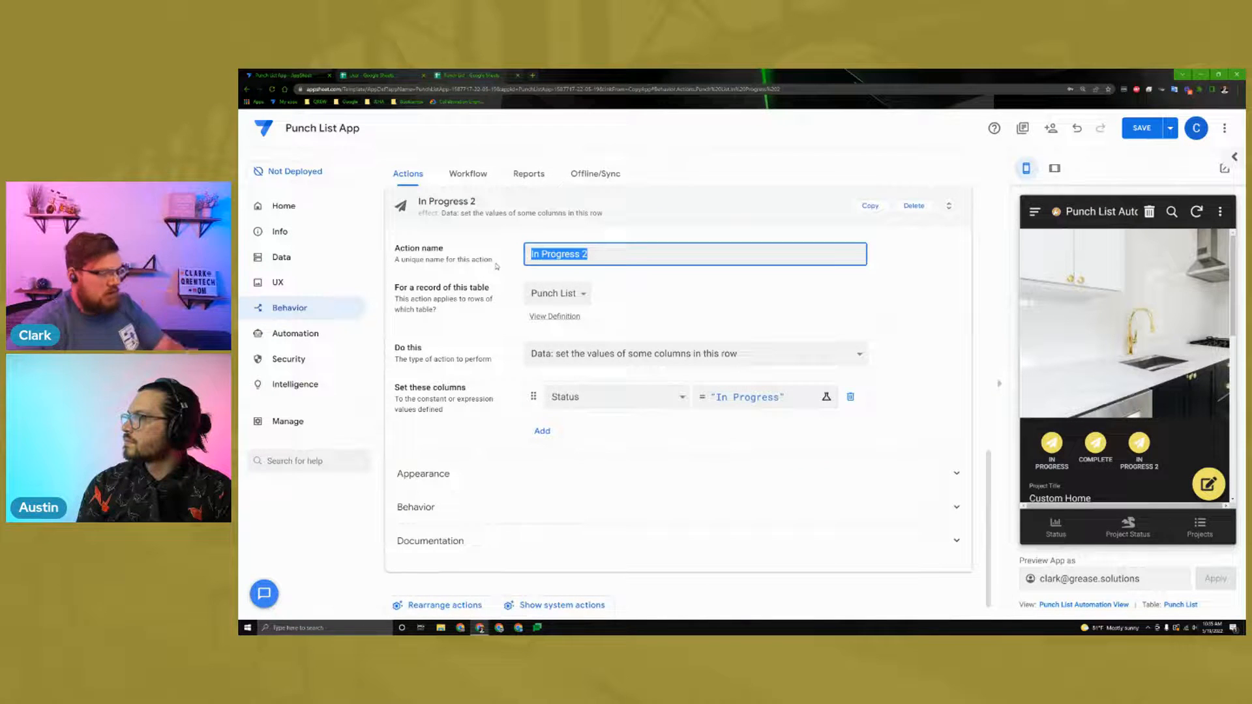
key("BackSpace")
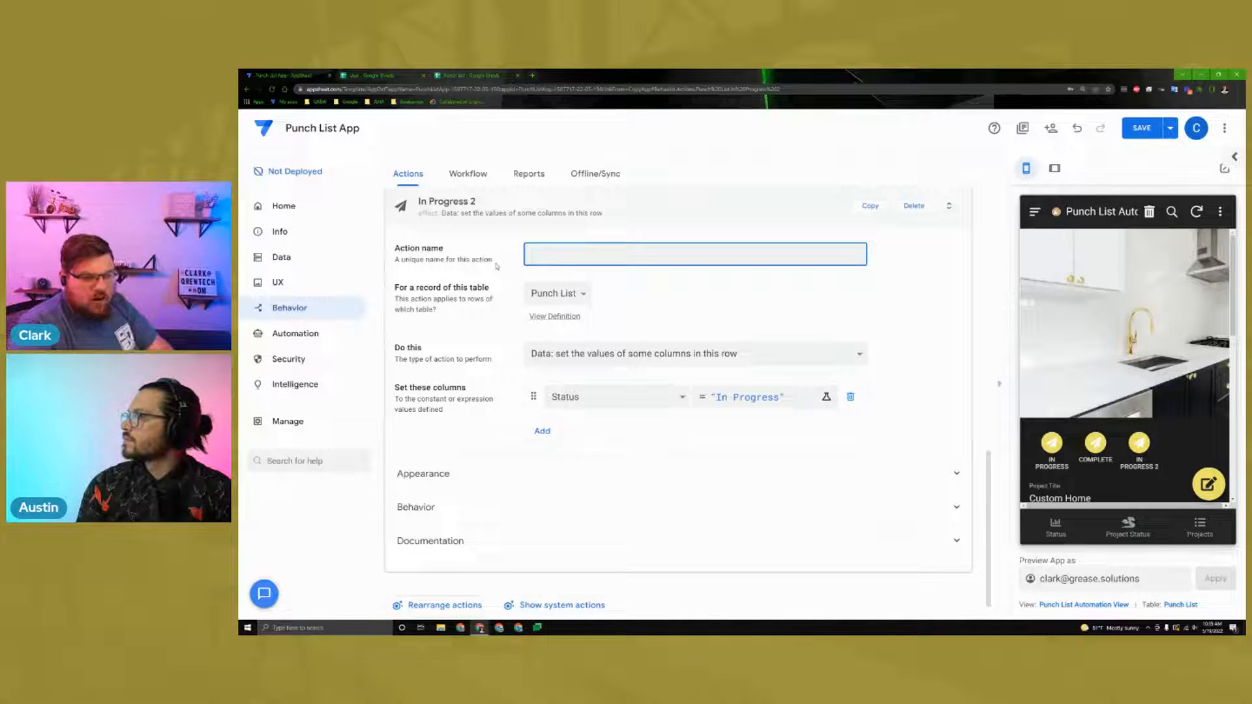
type("Approved")
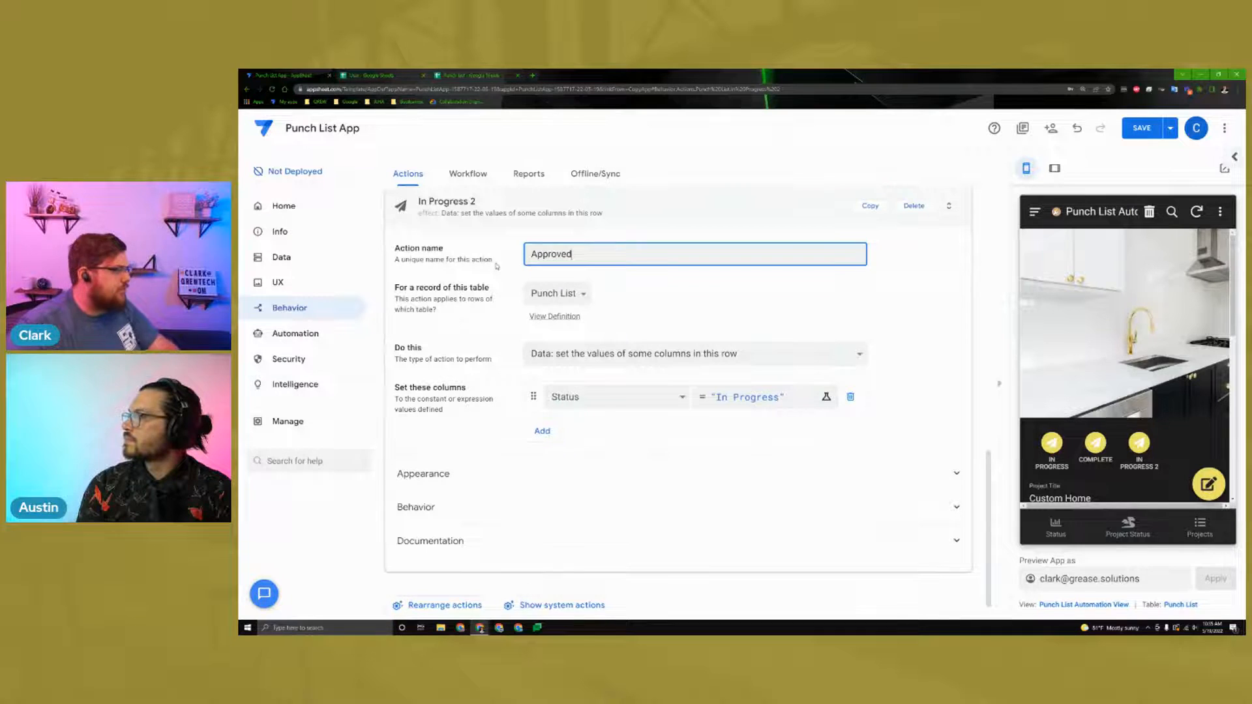
key("Tab")
Step: Keep the Approved action on the Punch List table and have it set the Status column to "Approved"
left_click(575, 294)
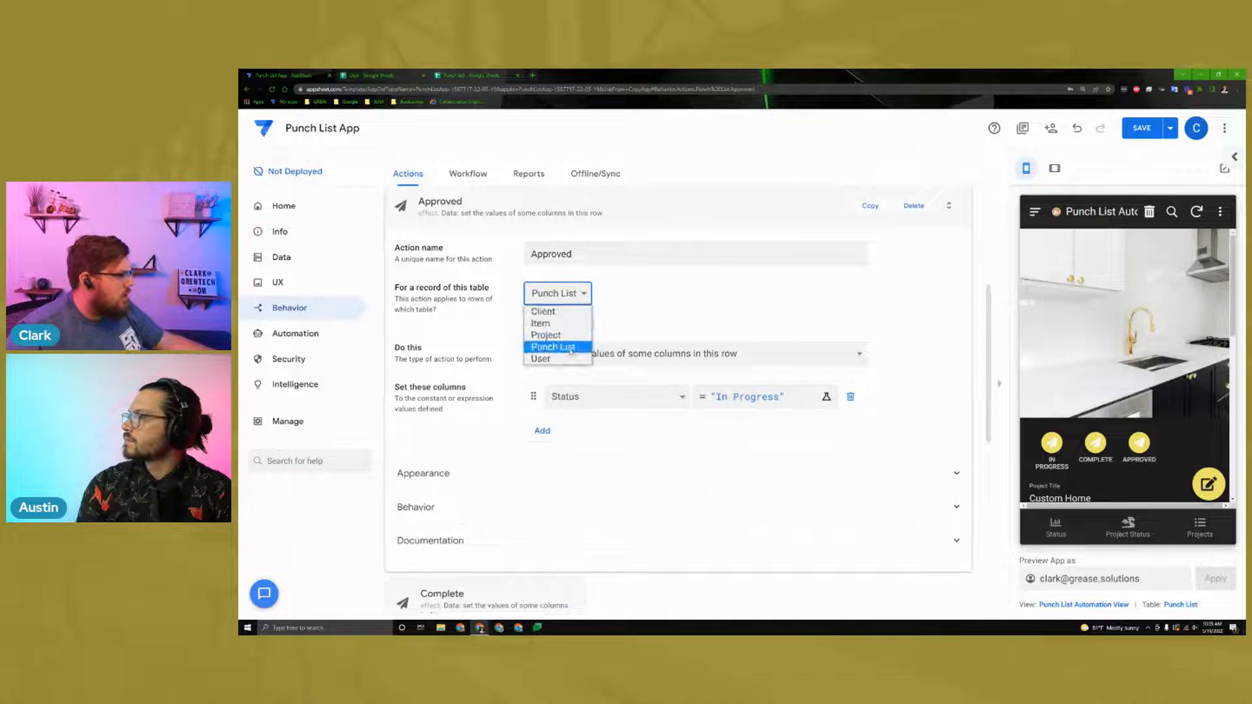
left_click(563, 347)
left_click(750, 397)
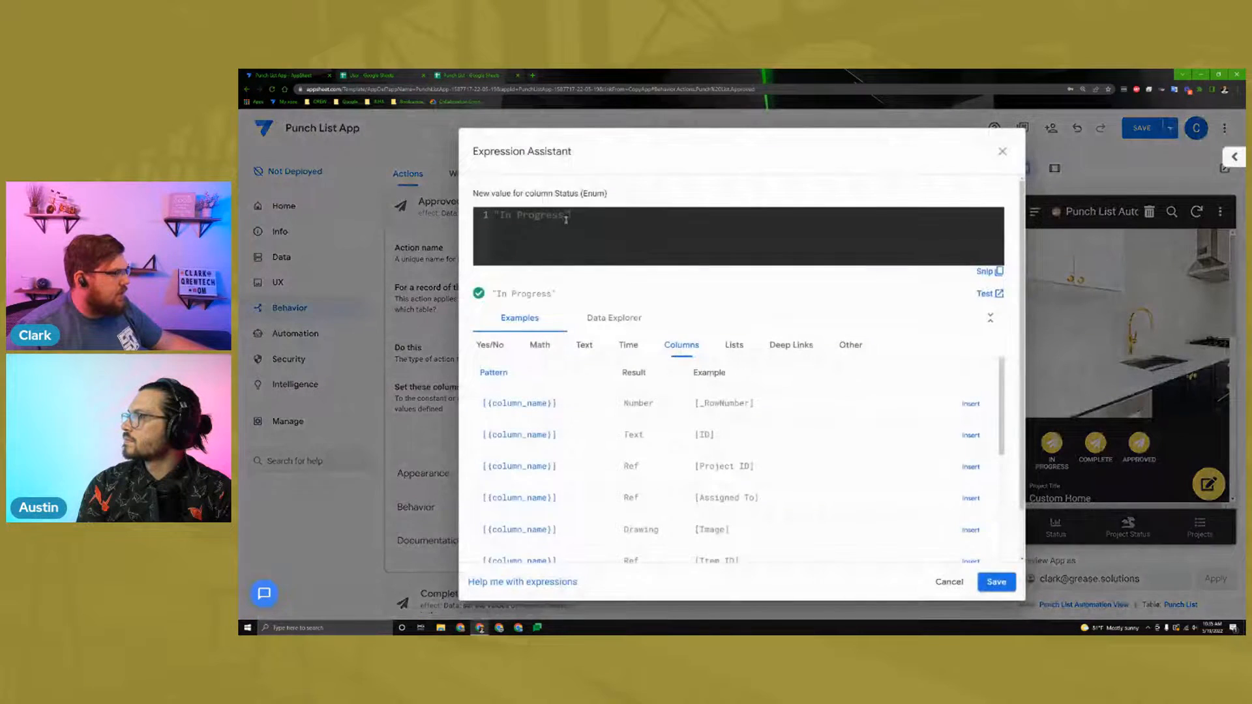
left_click_drag(565, 216, 500, 219)
key("BackSpace")
type("Approv")
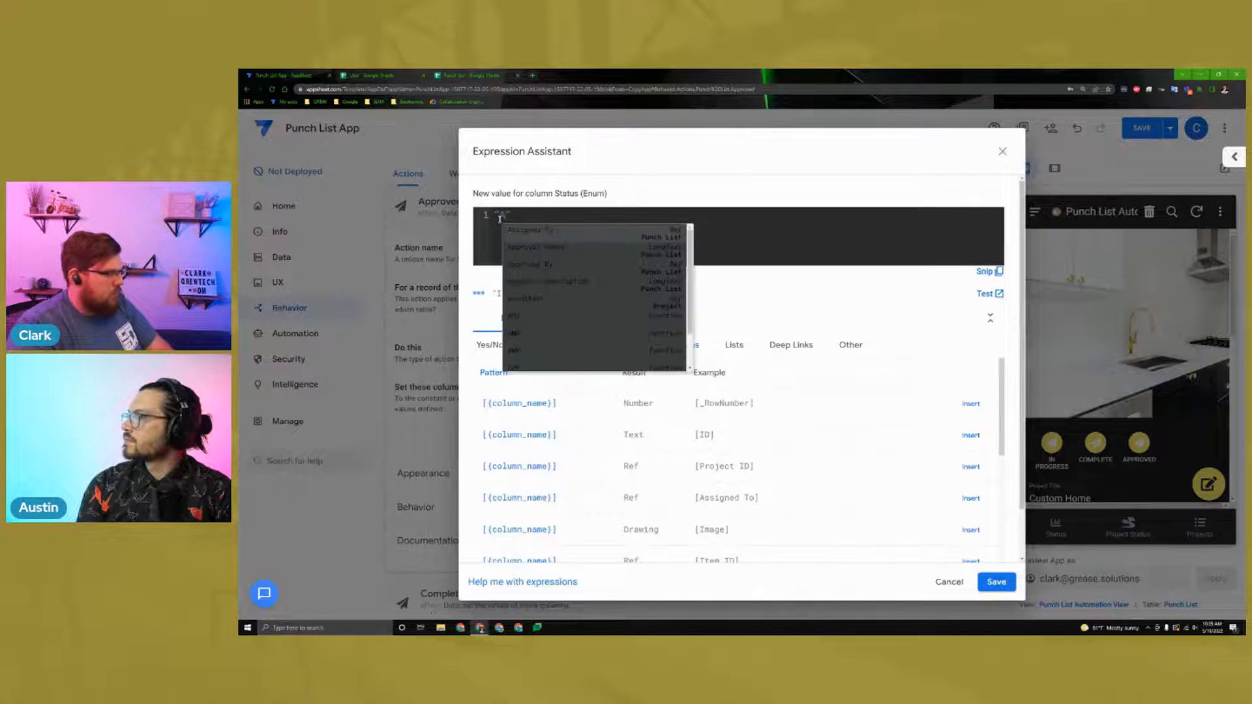
type("ed")
left_click(750, 213)
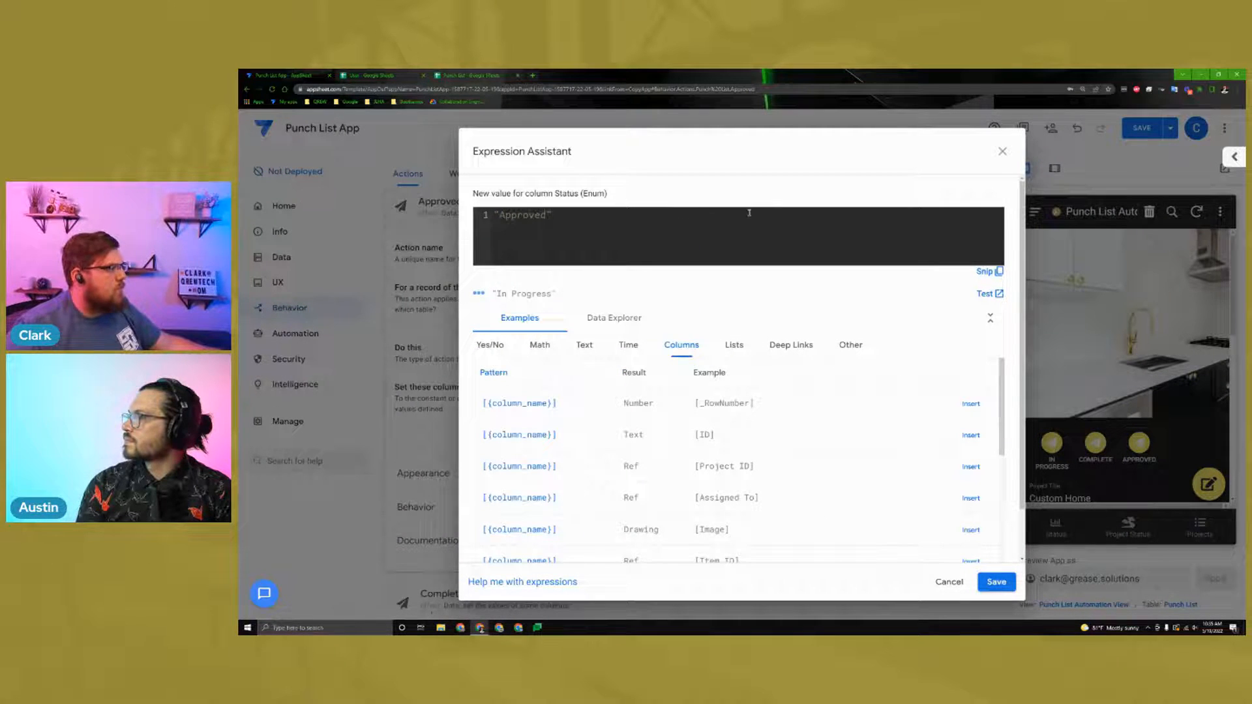
left_click(997, 582)
Step: Add the Approved By column to the Approved action's set columns with the value USEREMAIL()
scroll(587, 467, "down", 2)
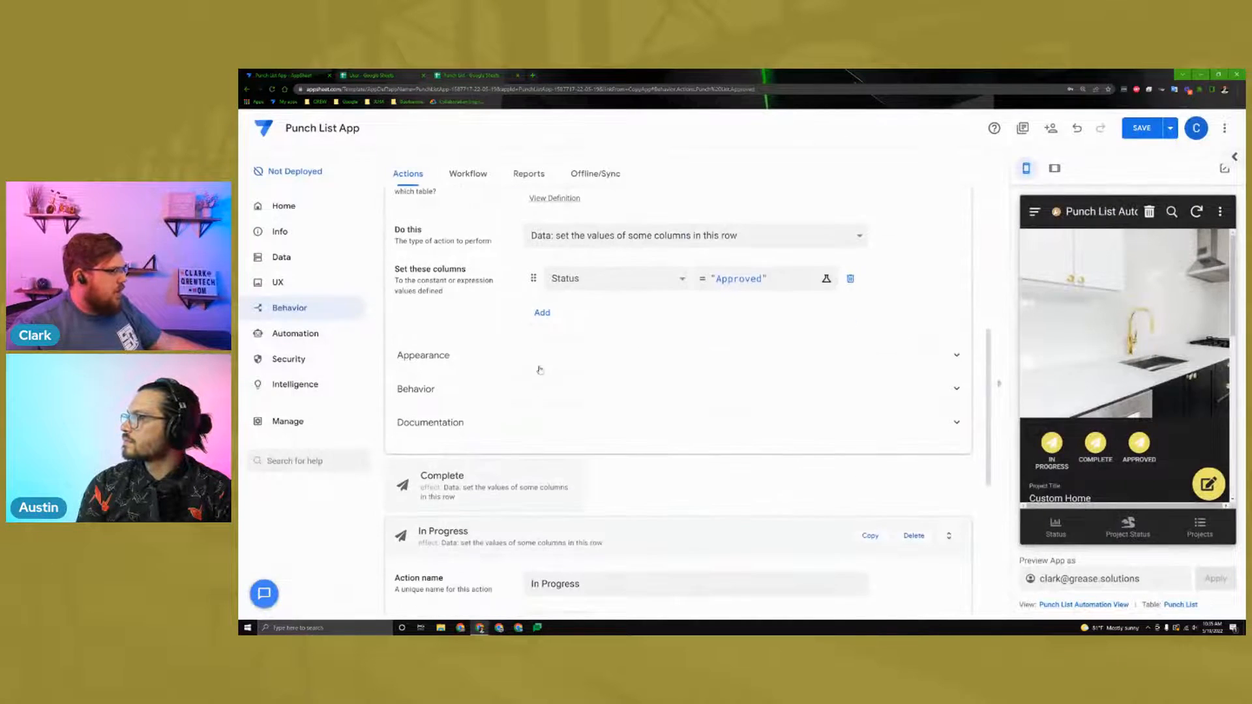
left_click(542, 369)
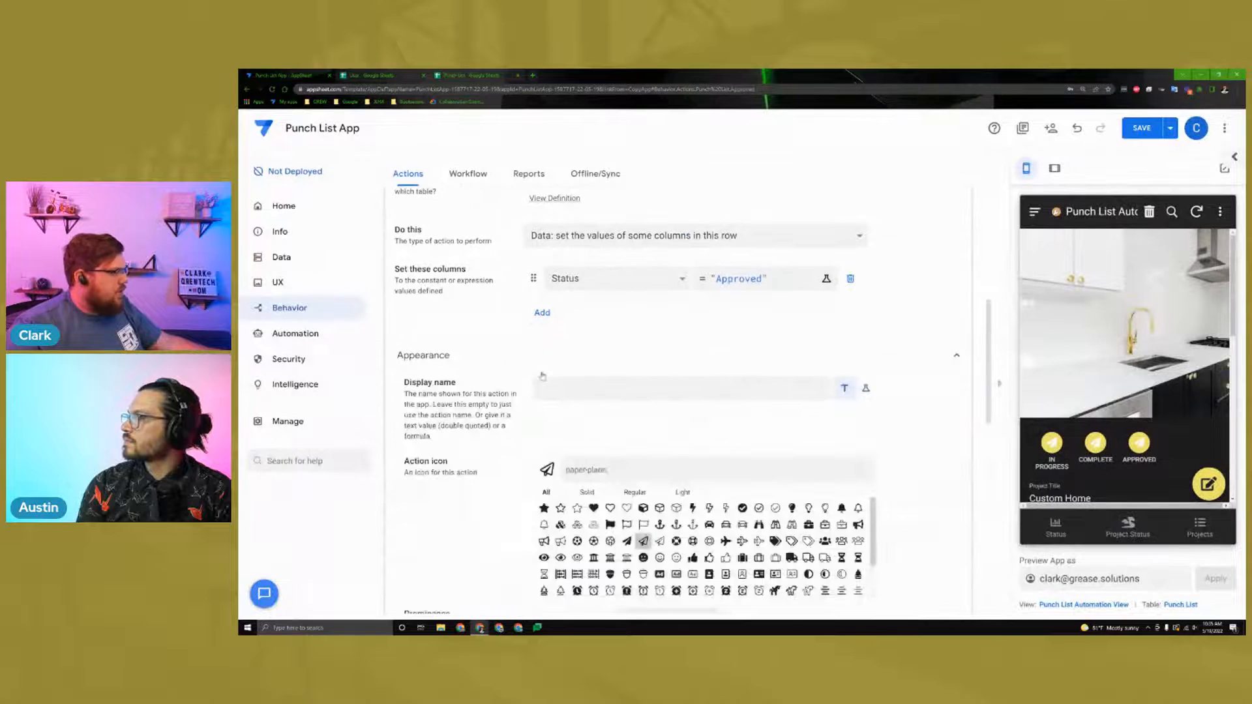
left_click(542, 312)
left_click(613, 310)
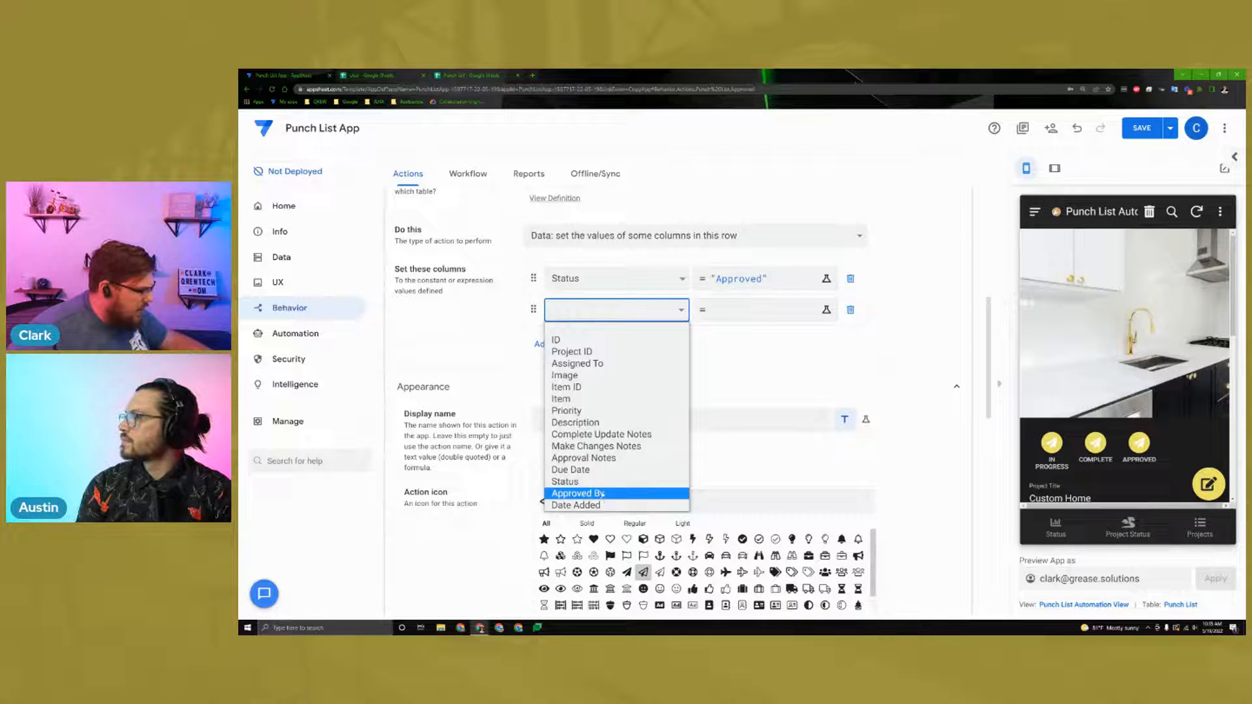
left_click(606, 493)
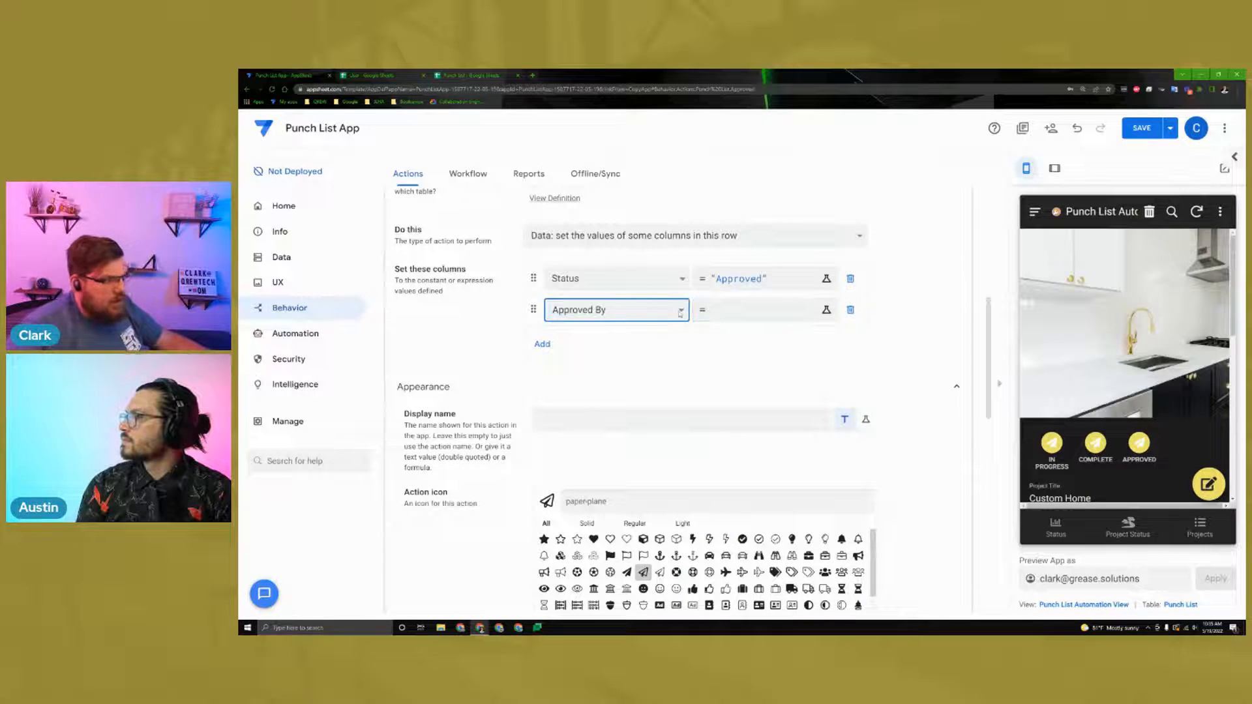
left_click(736, 314)
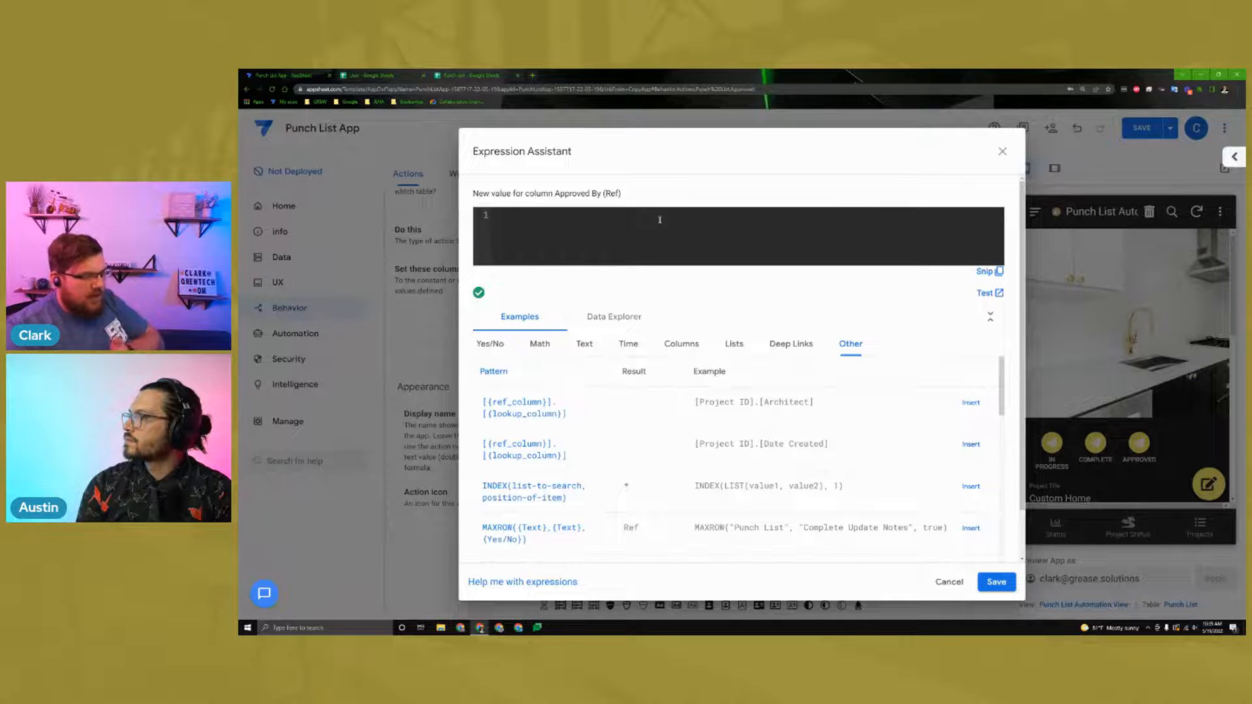
type("USEREMAIL()")
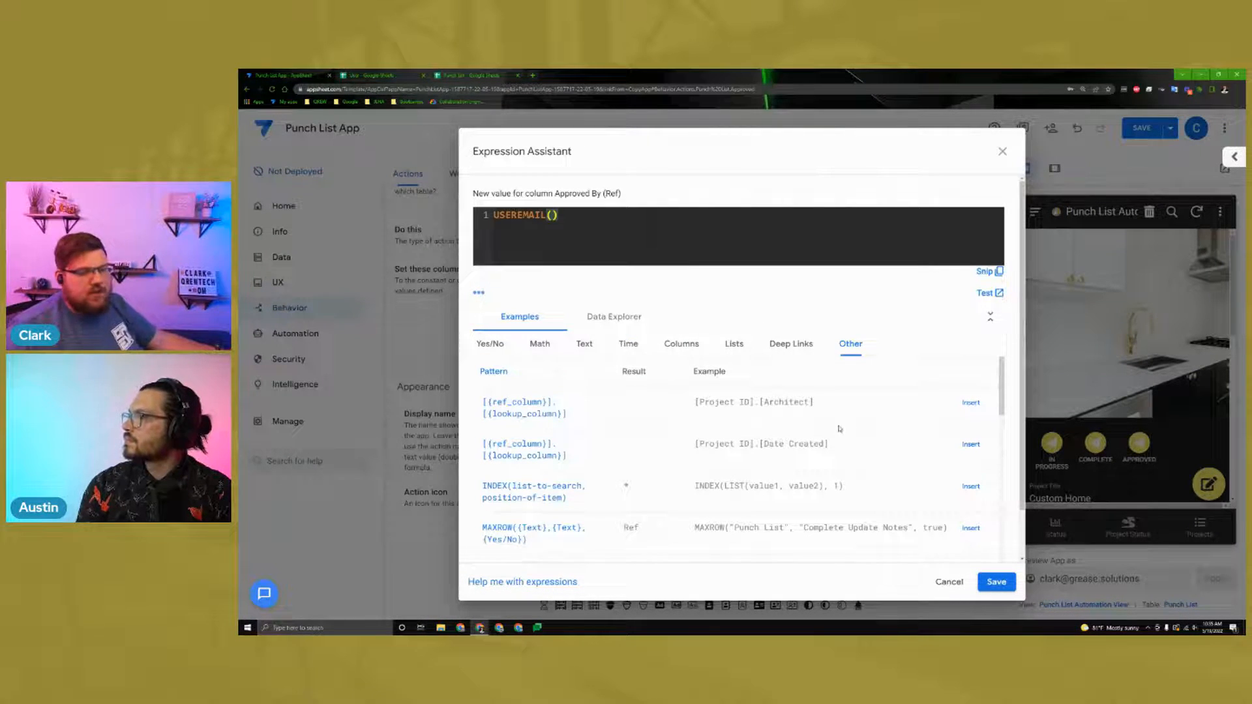
left_click(996, 581)
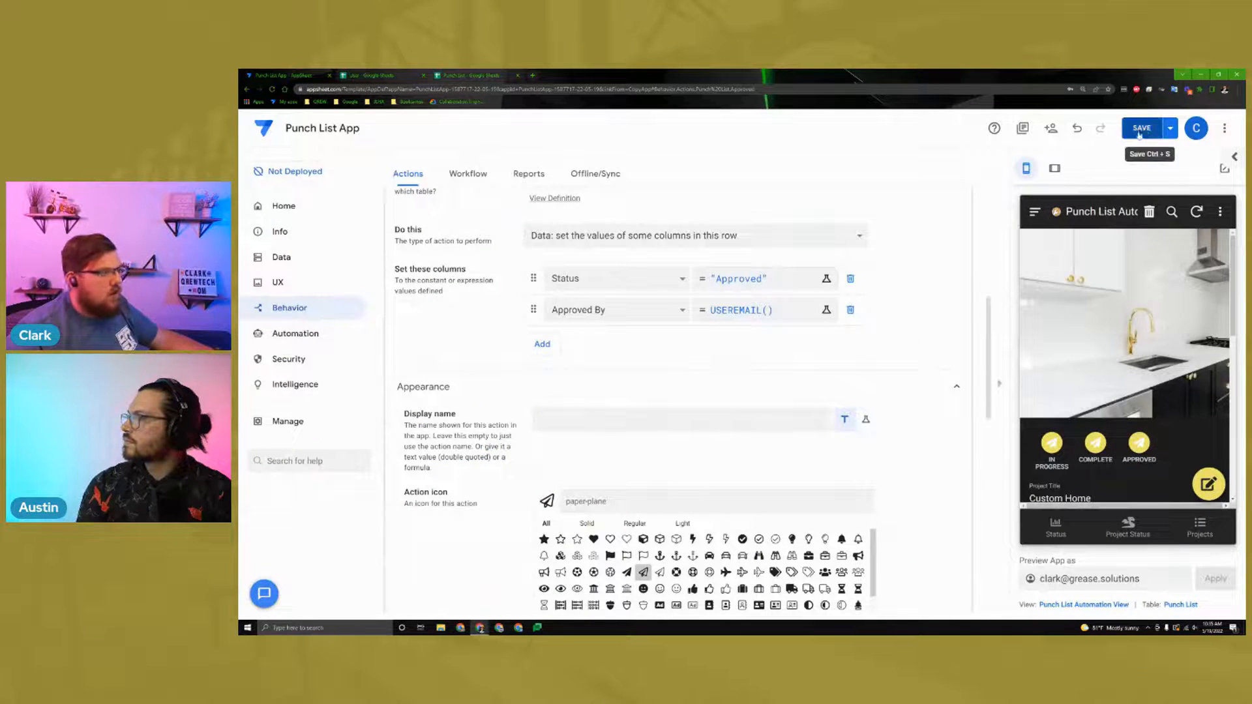
Step: Change the Approved action's availability condition to [Status]="Complete" and save the app
scroll(491, 514, "down", 3)
left_click(490, 523)
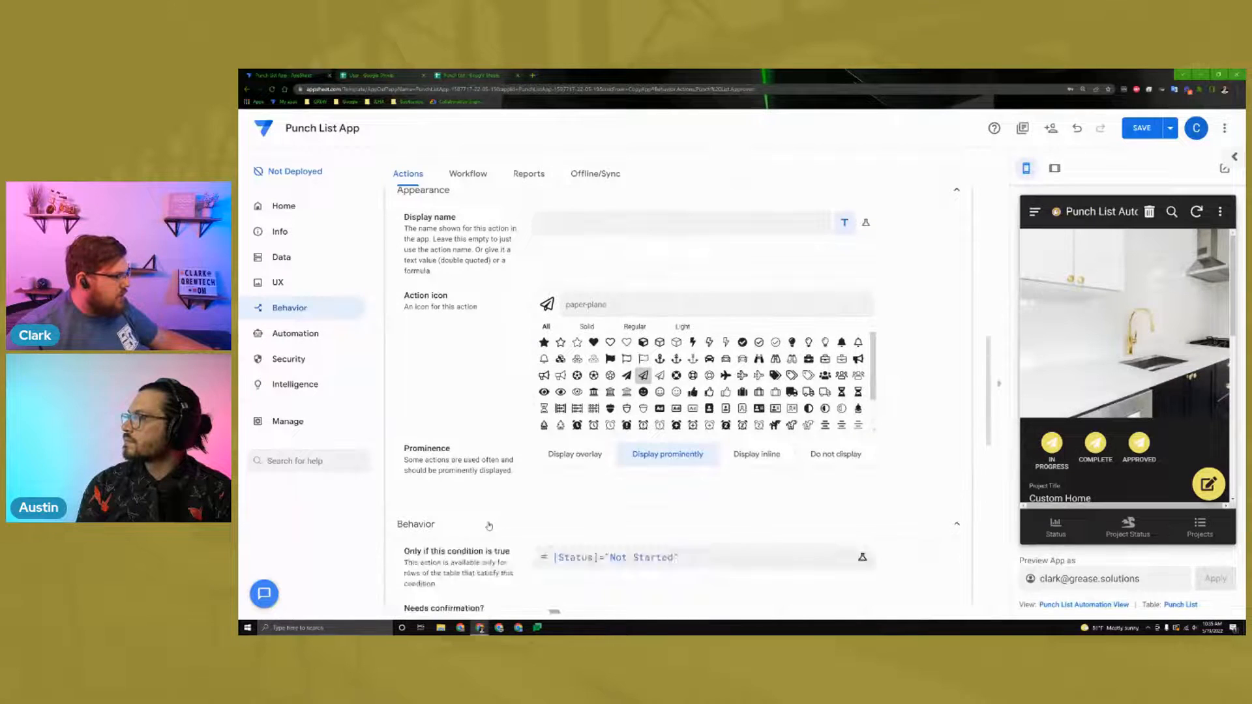
left_click(490, 524)
left_click(495, 523)
scroll(548, 502, "down", 2)
left_click(698, 447)
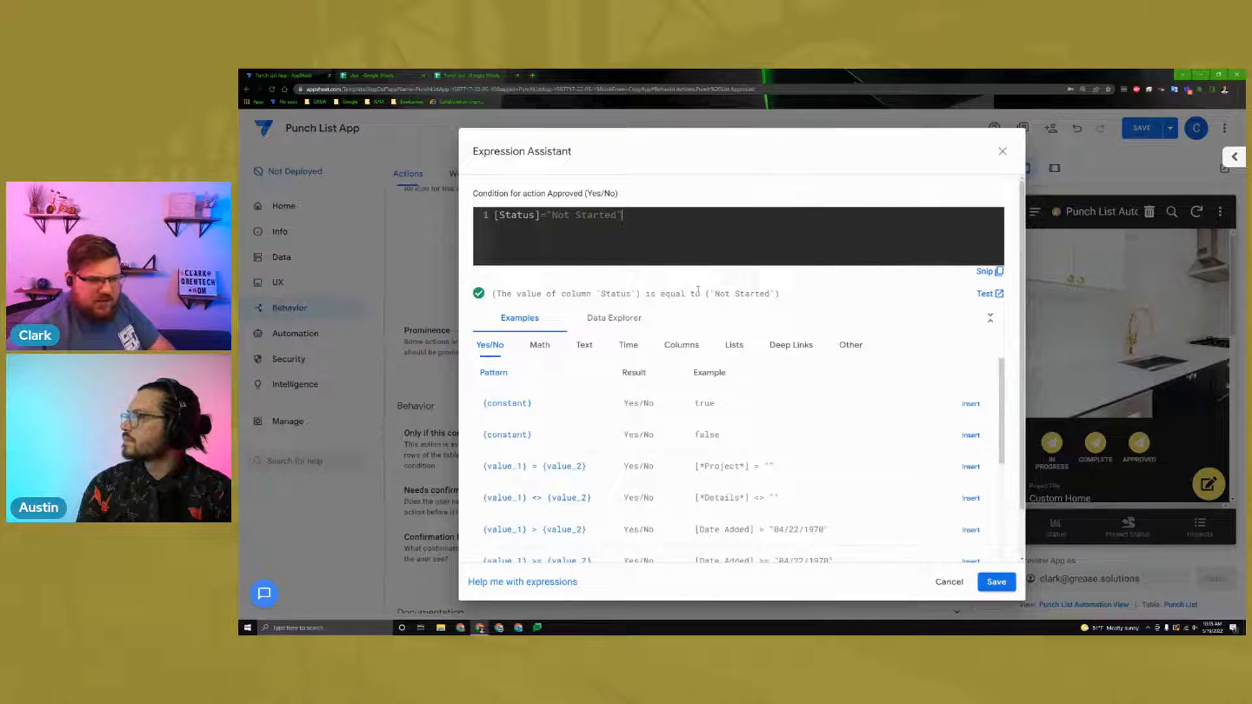
left_click_drag(617, 214, 551, 216)
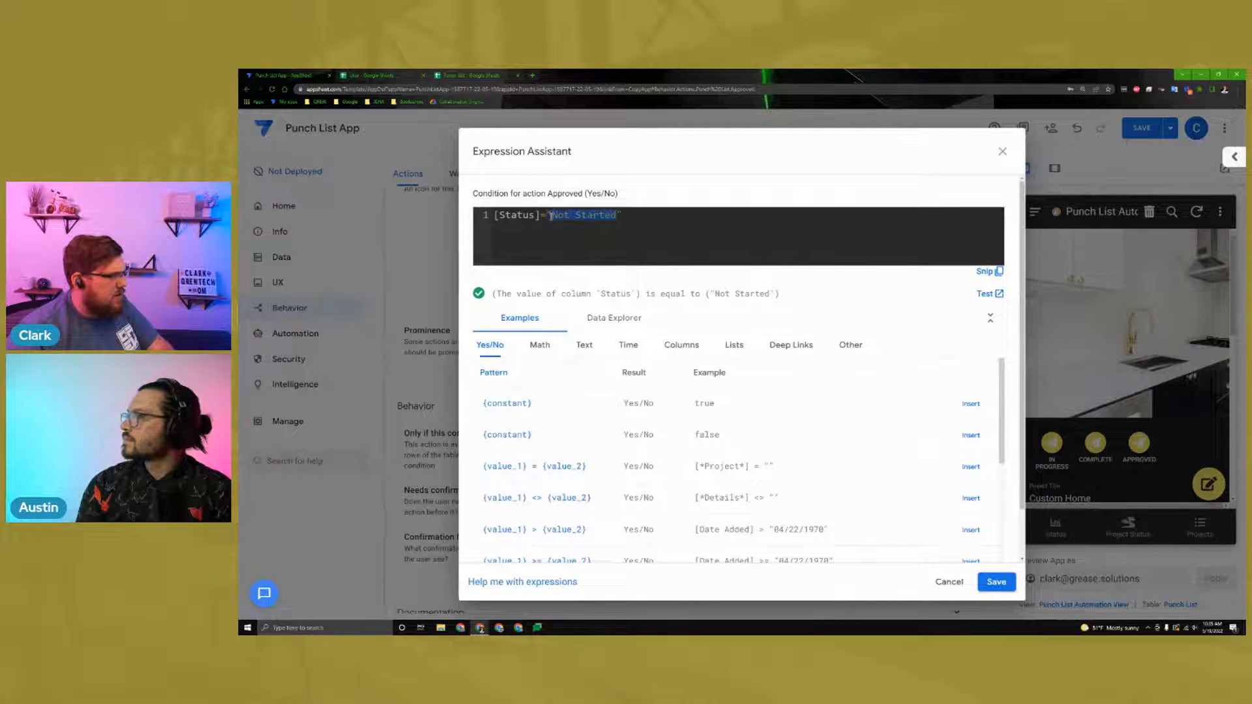
type("Complet")
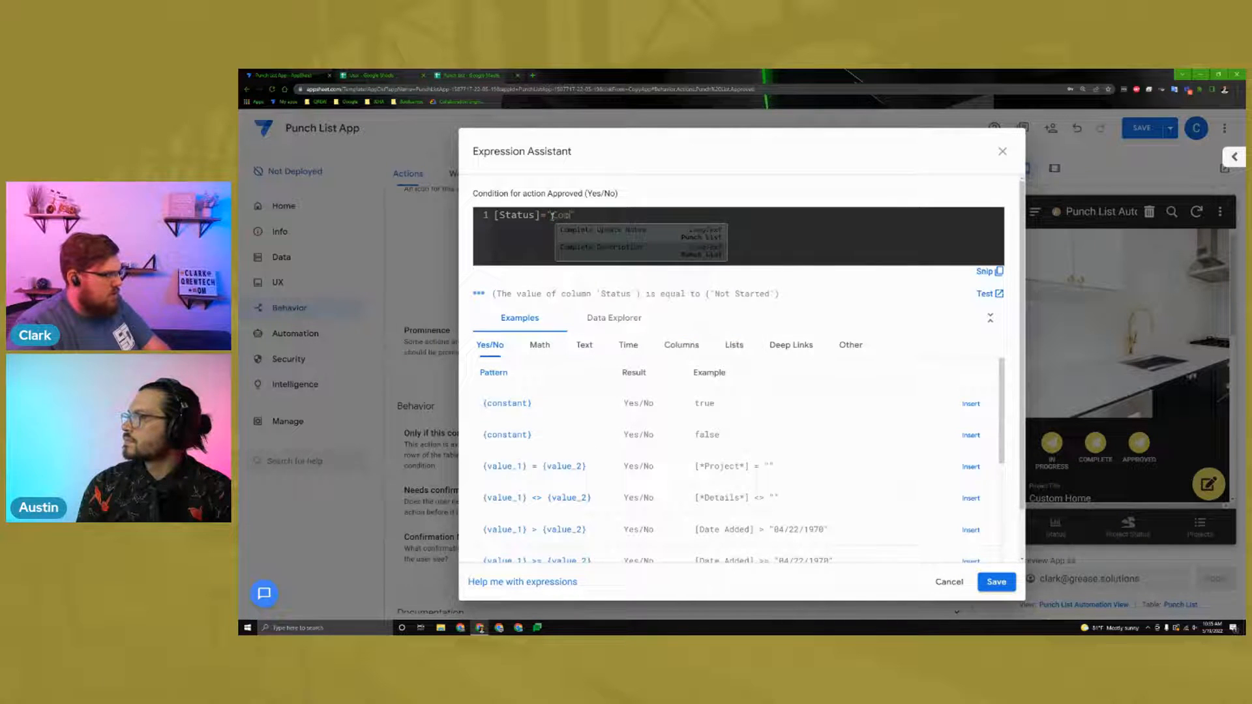
type("e")
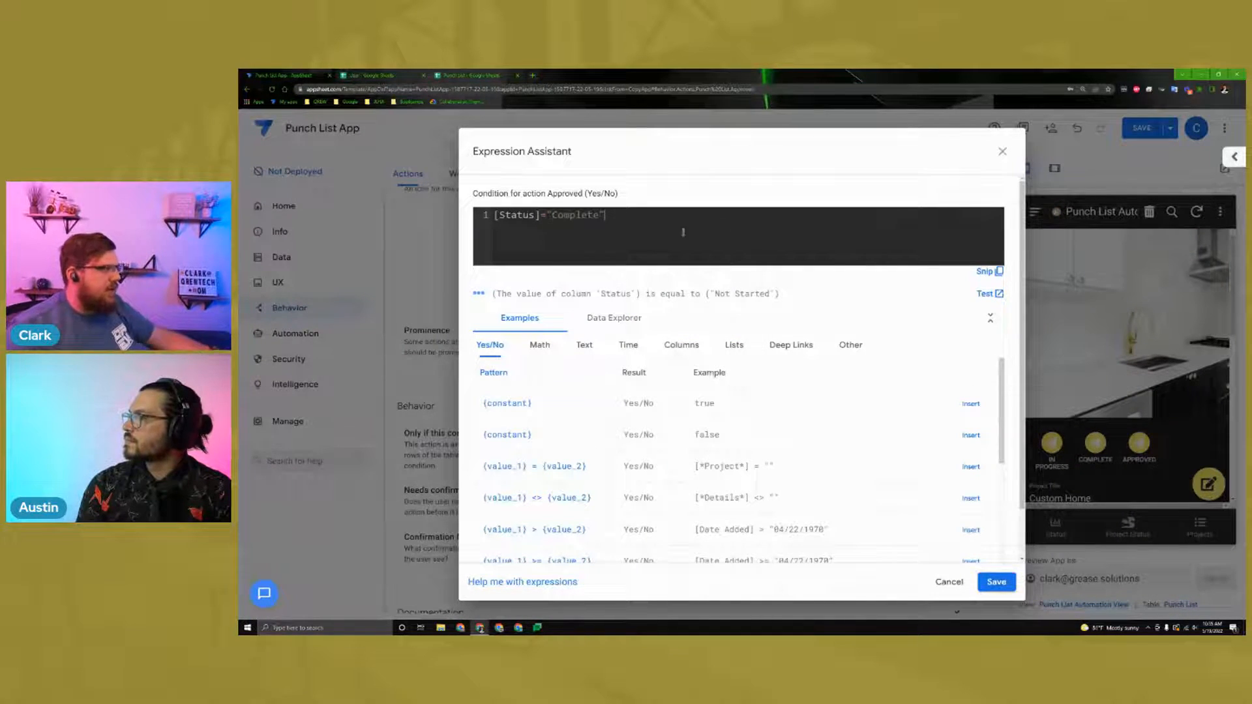
left_click(996, 582)
left_click(1140, 136)
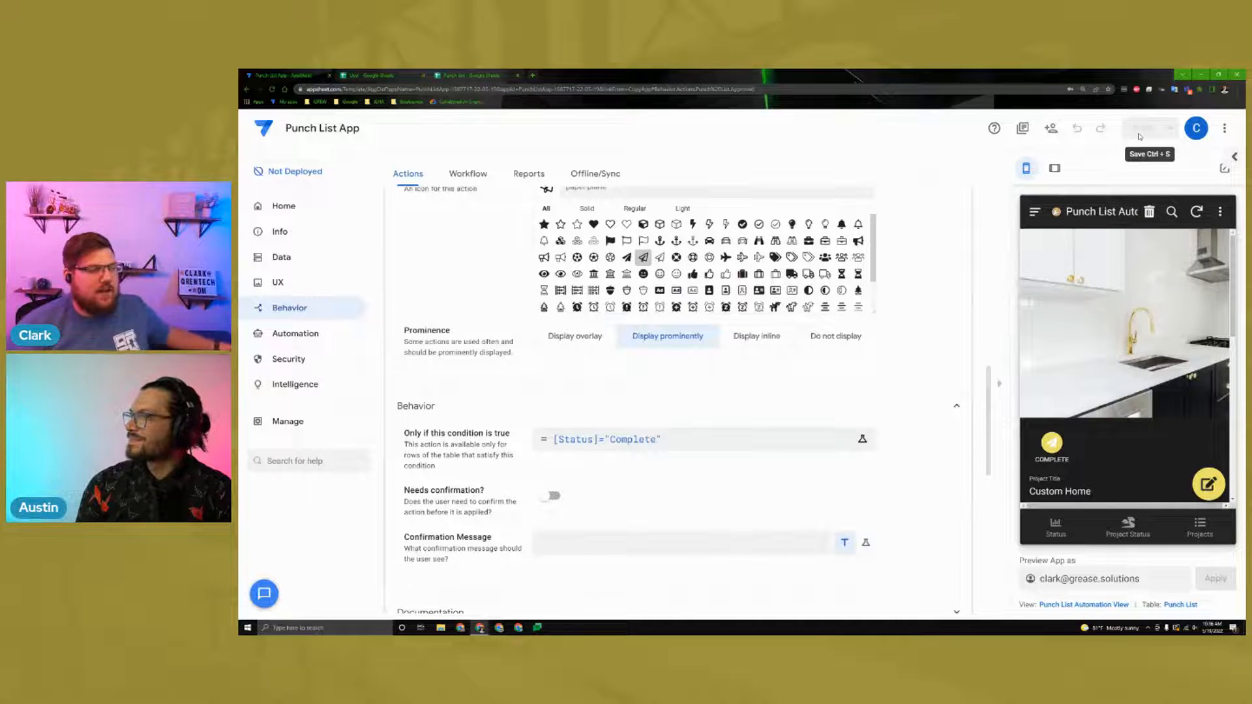
Step: Duplicate the In Progress action again and name the copy "Make Changes"
scroll(675, 405, "down", 2)
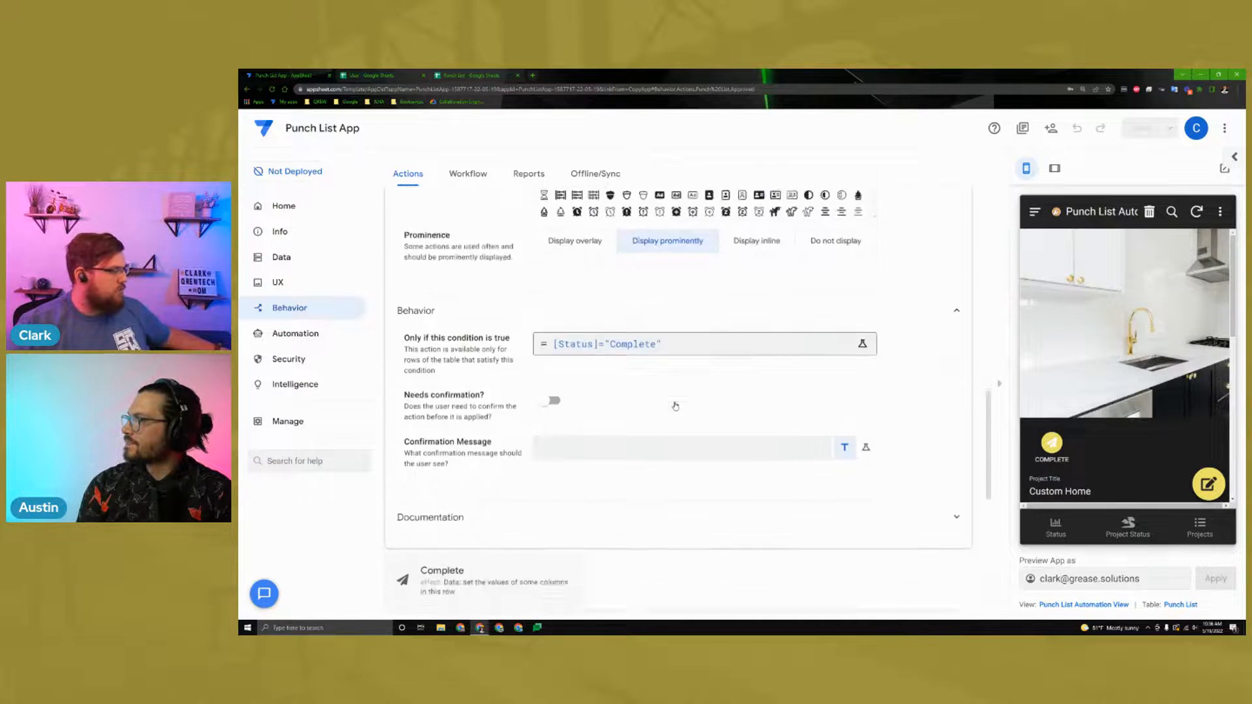
scroll(673, 405, "up", 4)
scroll(568, 284, "up", 10)
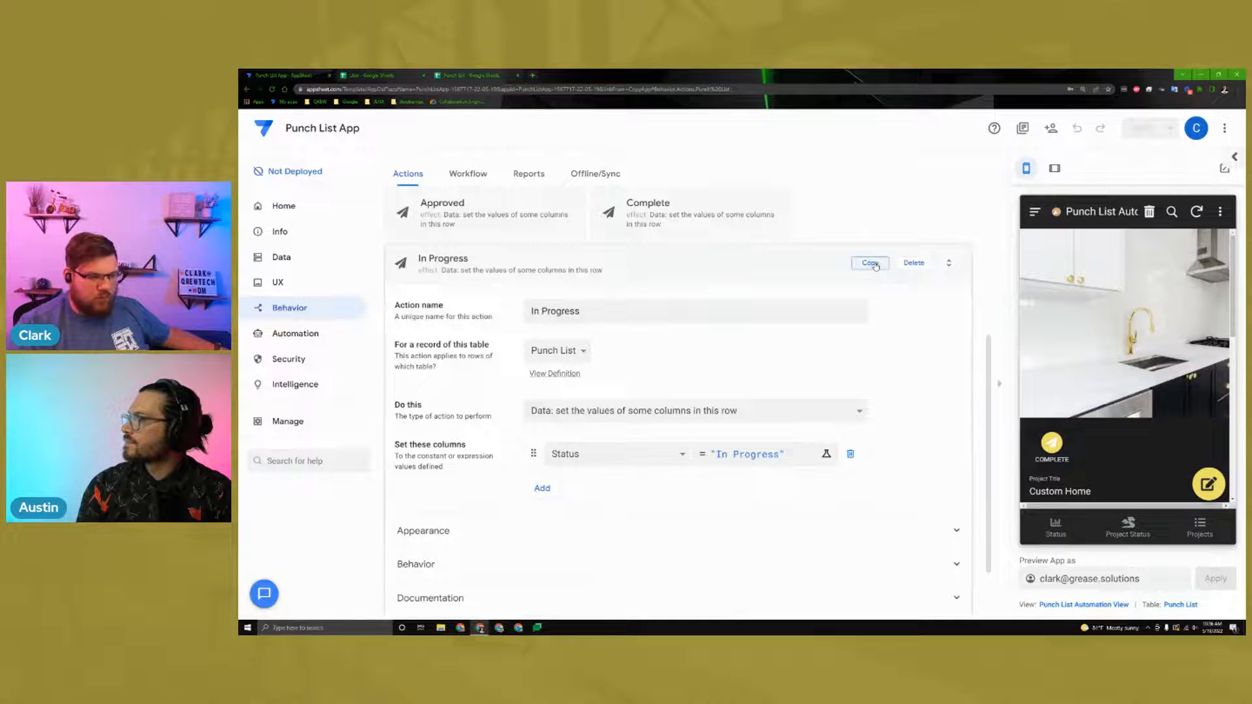
left_click(870, 263)
left_click_drag(585, 255, 513, 264)
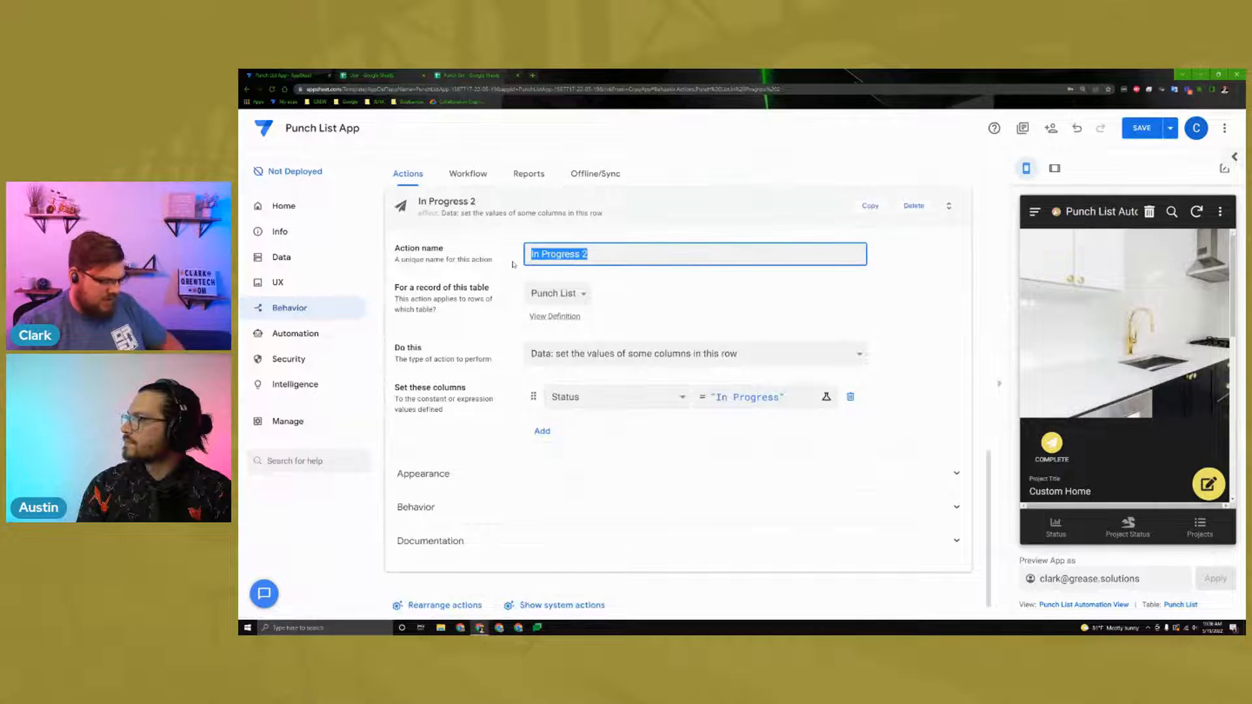
type("Make Changes")
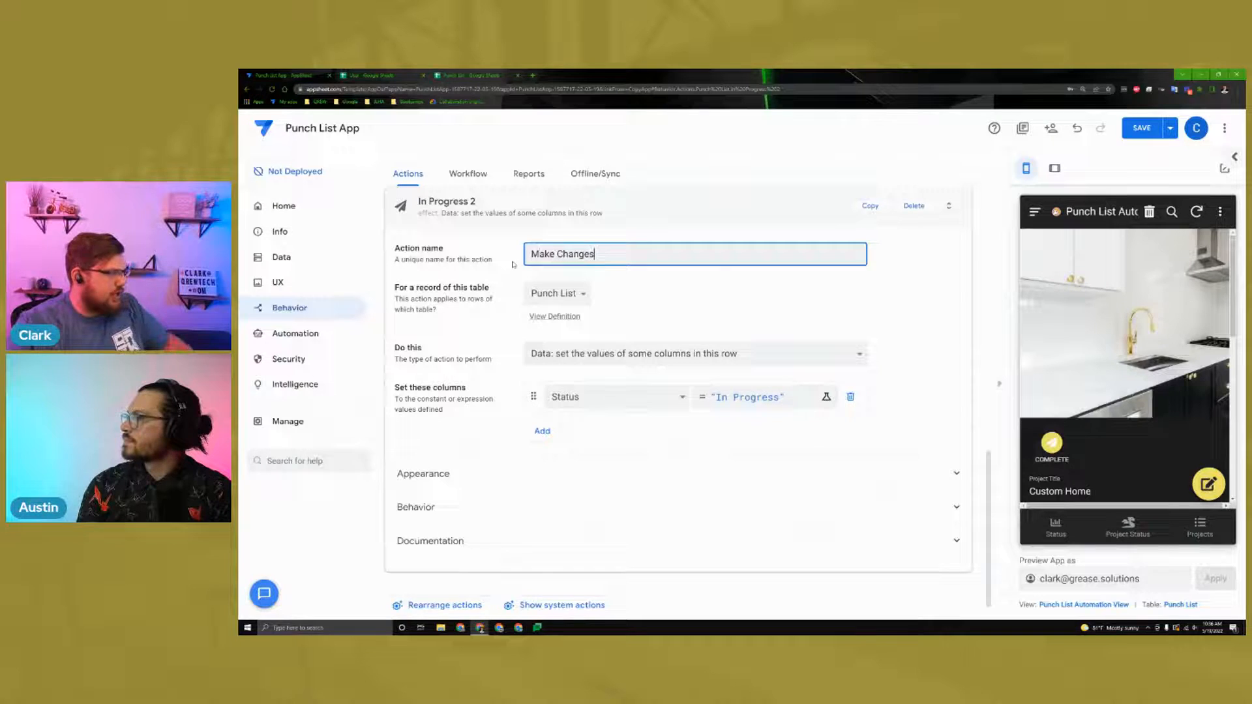
Step: Have the Make Changes action set the Status column to "Make Changes" and save the expression
left_click(759, 396)
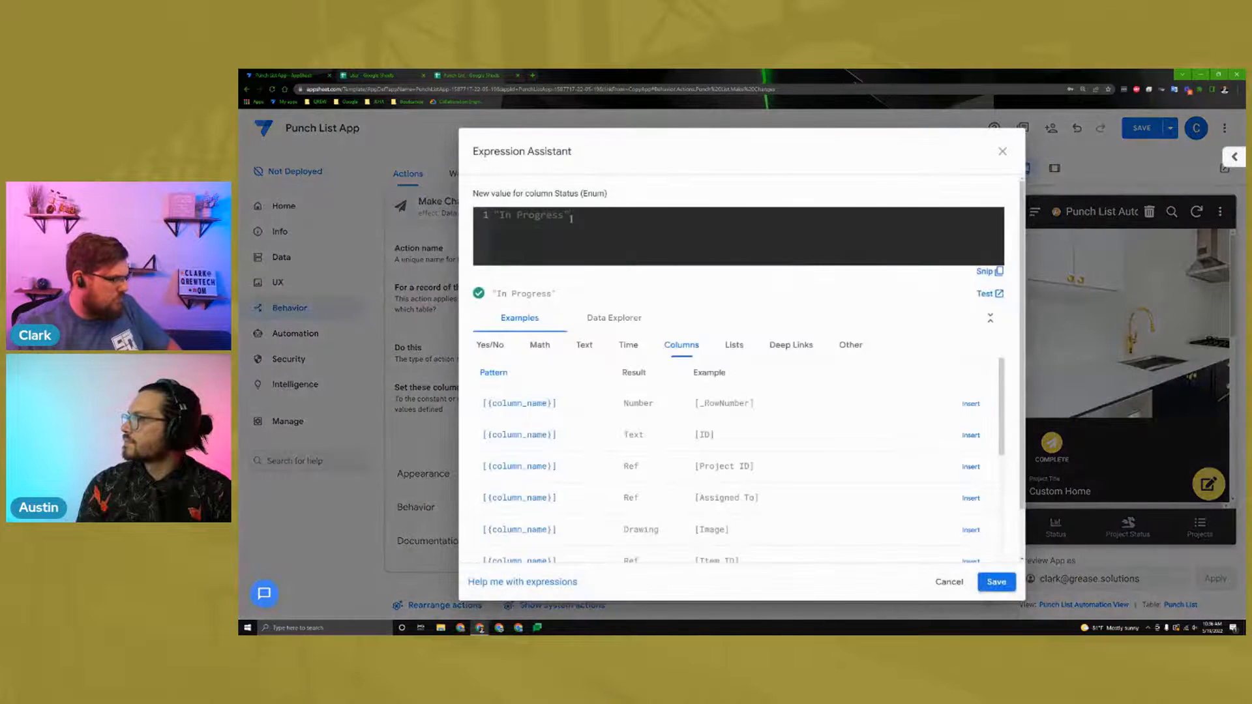
left_click_drag(565, 216, 501, 216)
key("BackSpace")
type("Make Cha")
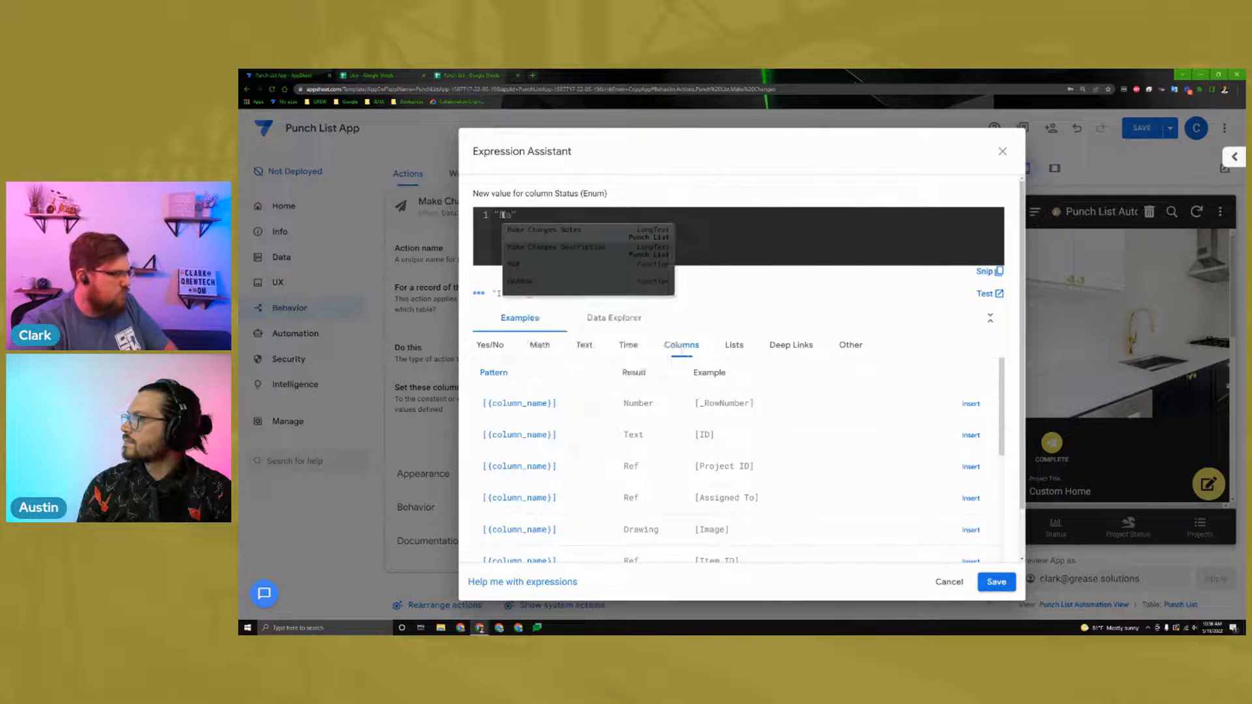
type("nges")
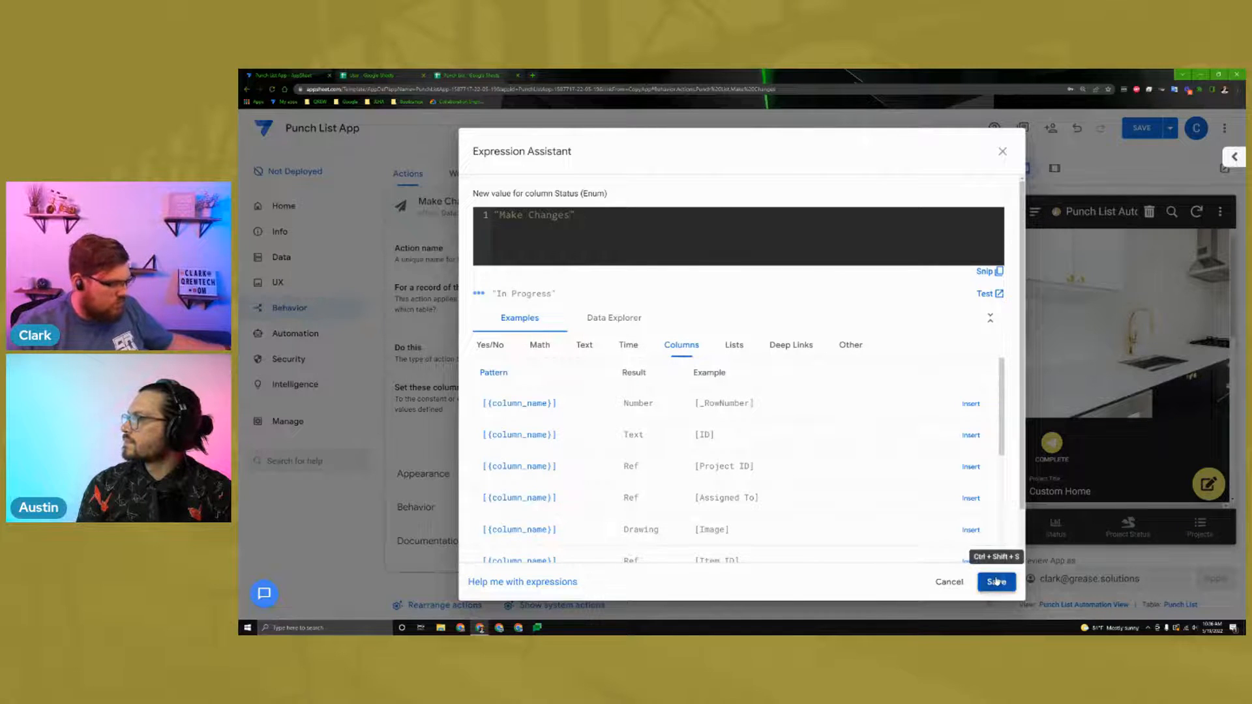
left_click(994, 582)
Step: Change the Make Changes action's availability condition to [Status]="Complete" and save the app
scroll(476, 512, "down", 1)
scroll(482, 500, "down", 2)
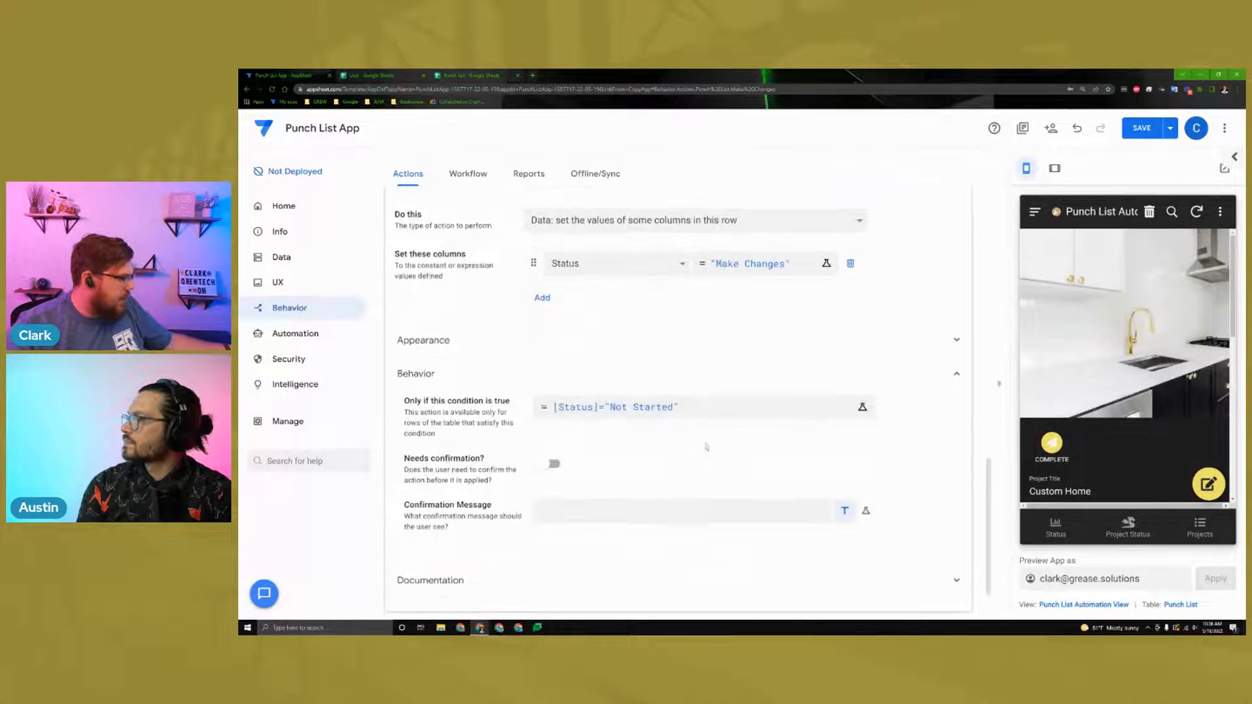
left_click(652, 407)
left_click_drag(615, 213, 552, 216)
key("BackSpace")
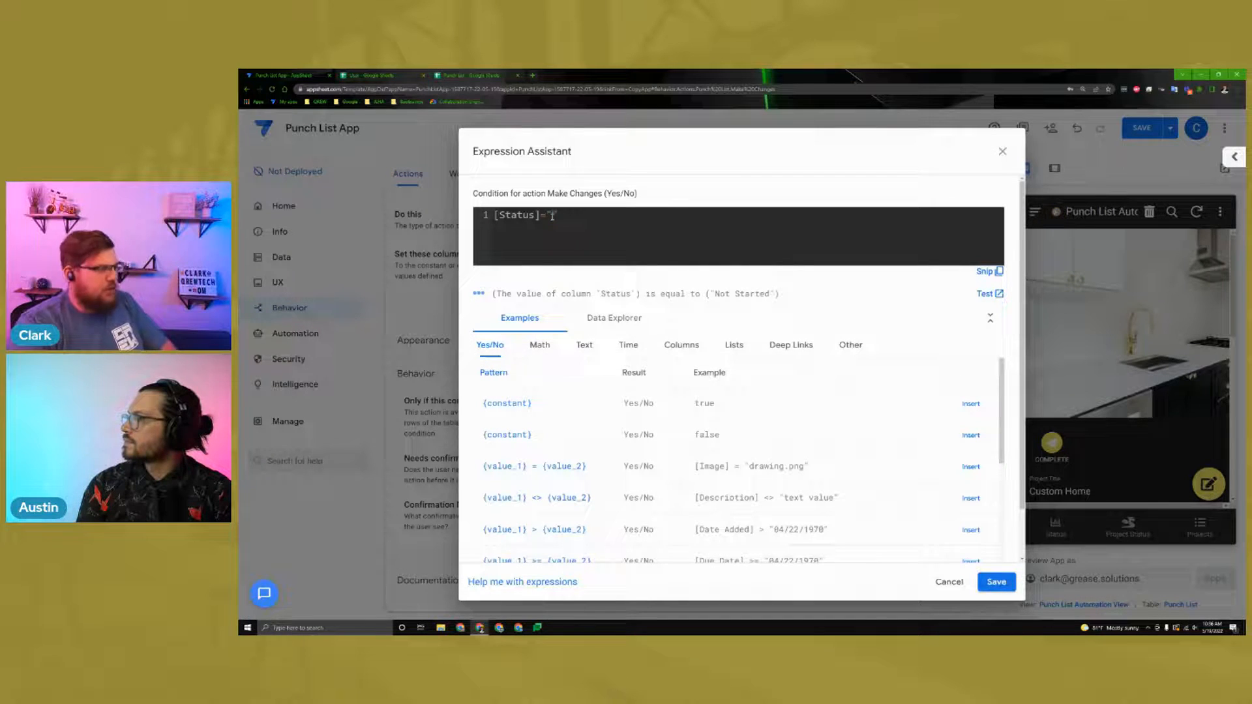
type("Complete")
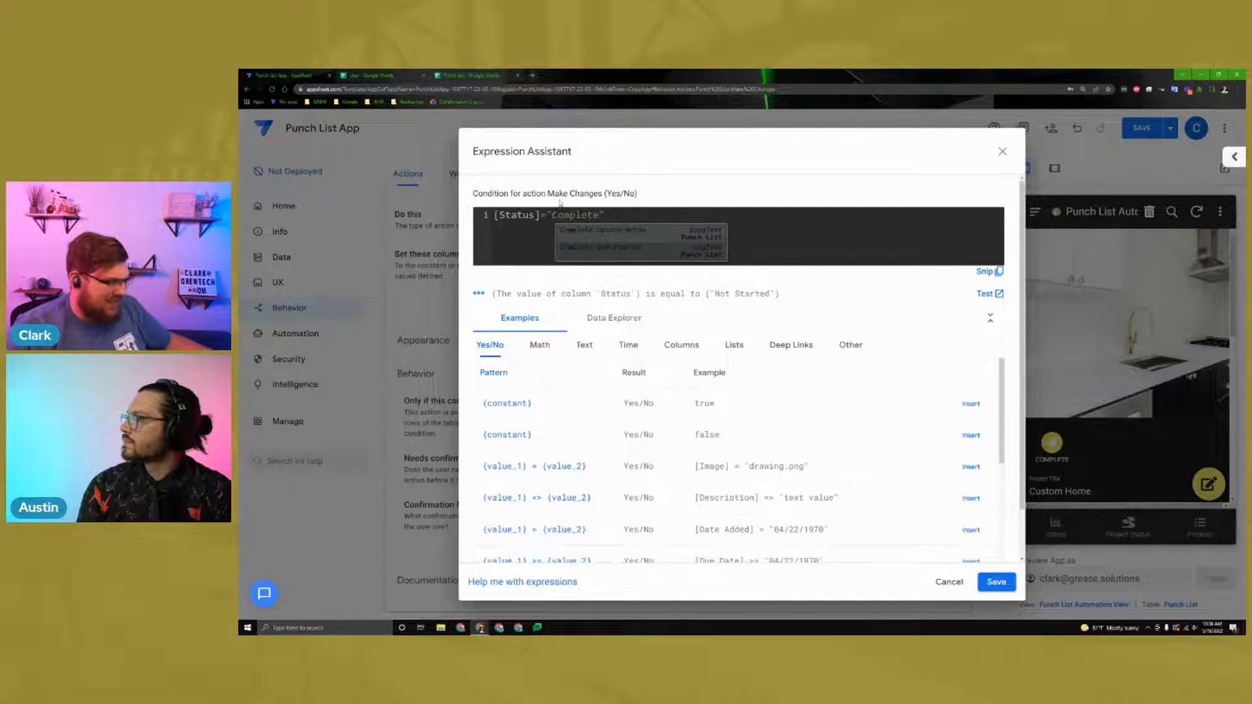
left_click(996, 582)
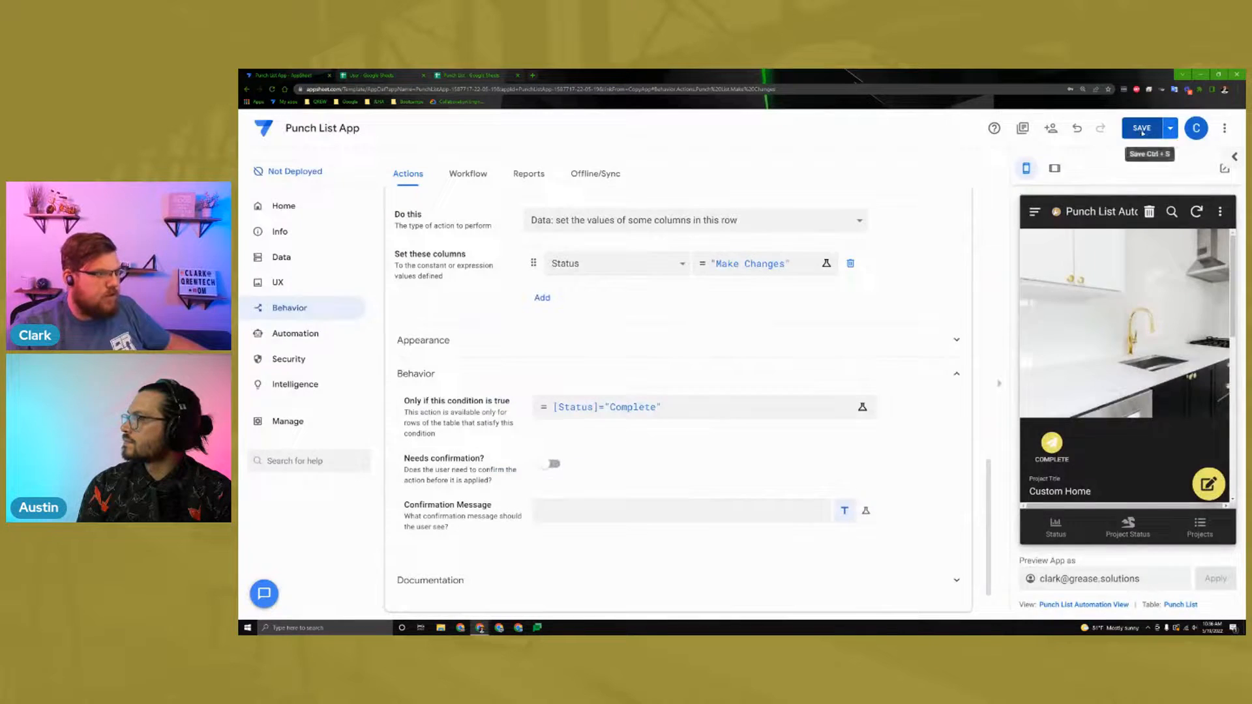
left_click(1142, 128)
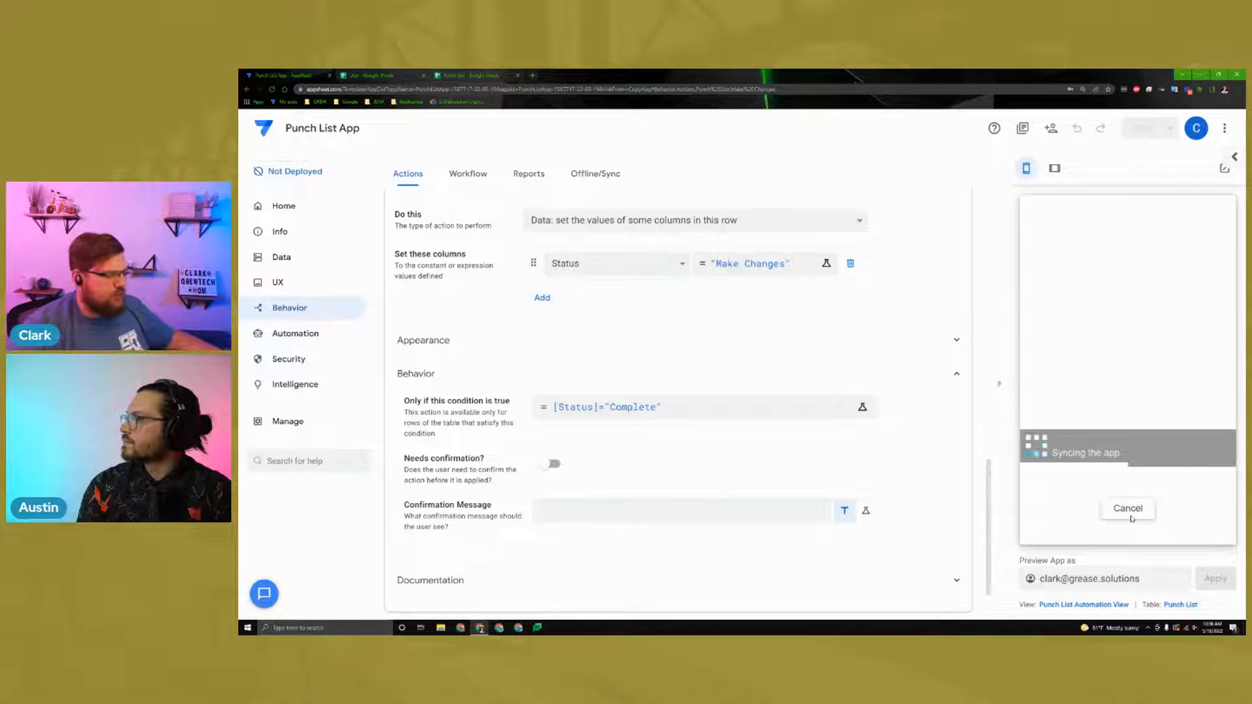
Step: Open the Projects view's settings and try adding four more actions to its action bar
left_click(1200, 527)
left_click(1052, 605)
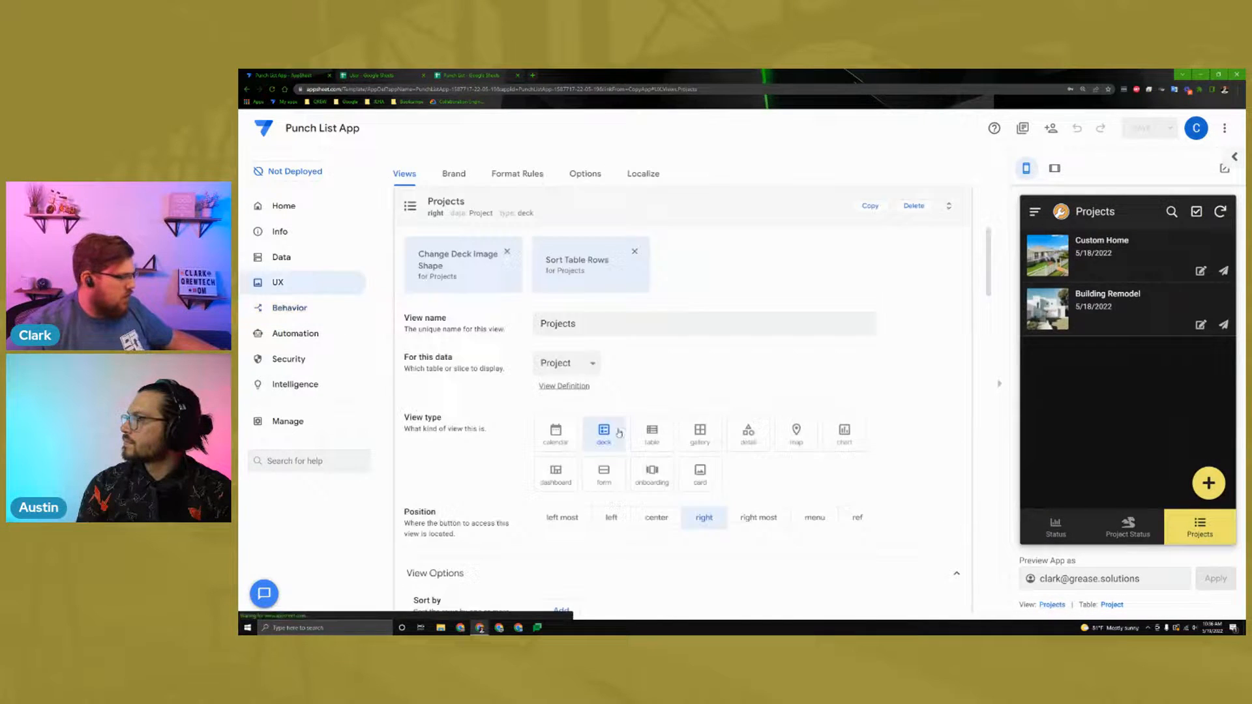
scroll(619, 433, "down", 12)
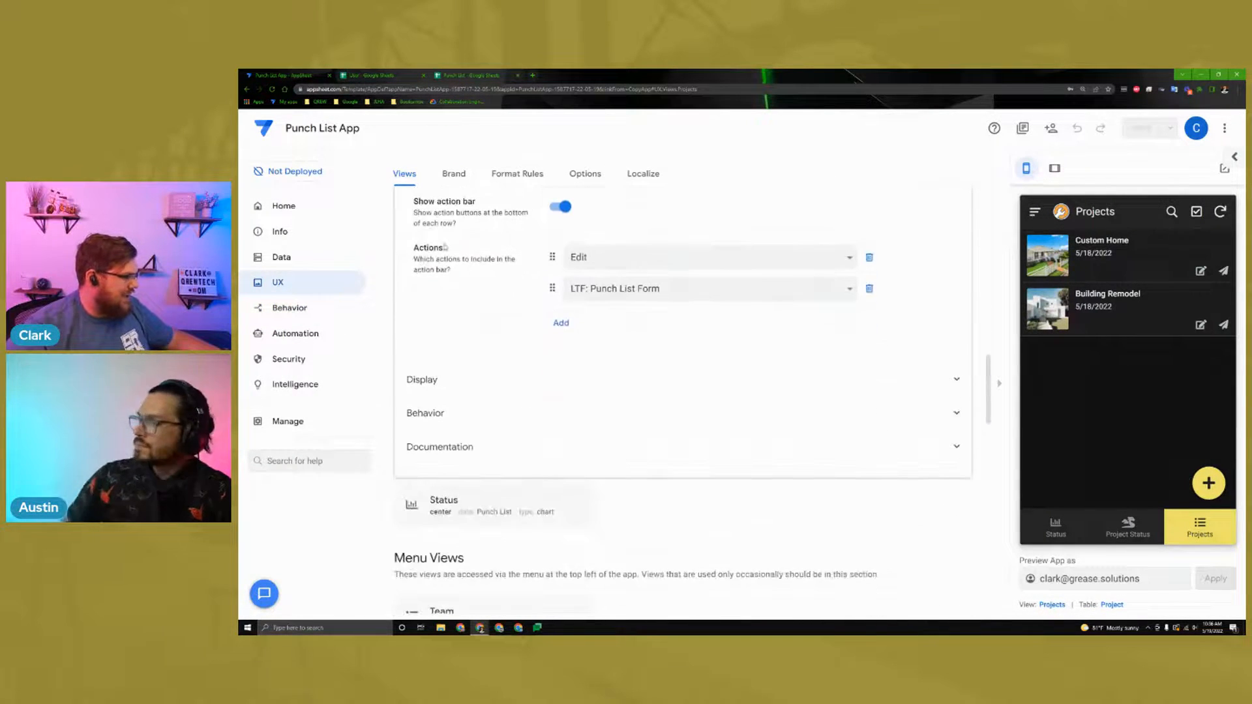
left_click(560, 323)
left_click(560, 354)
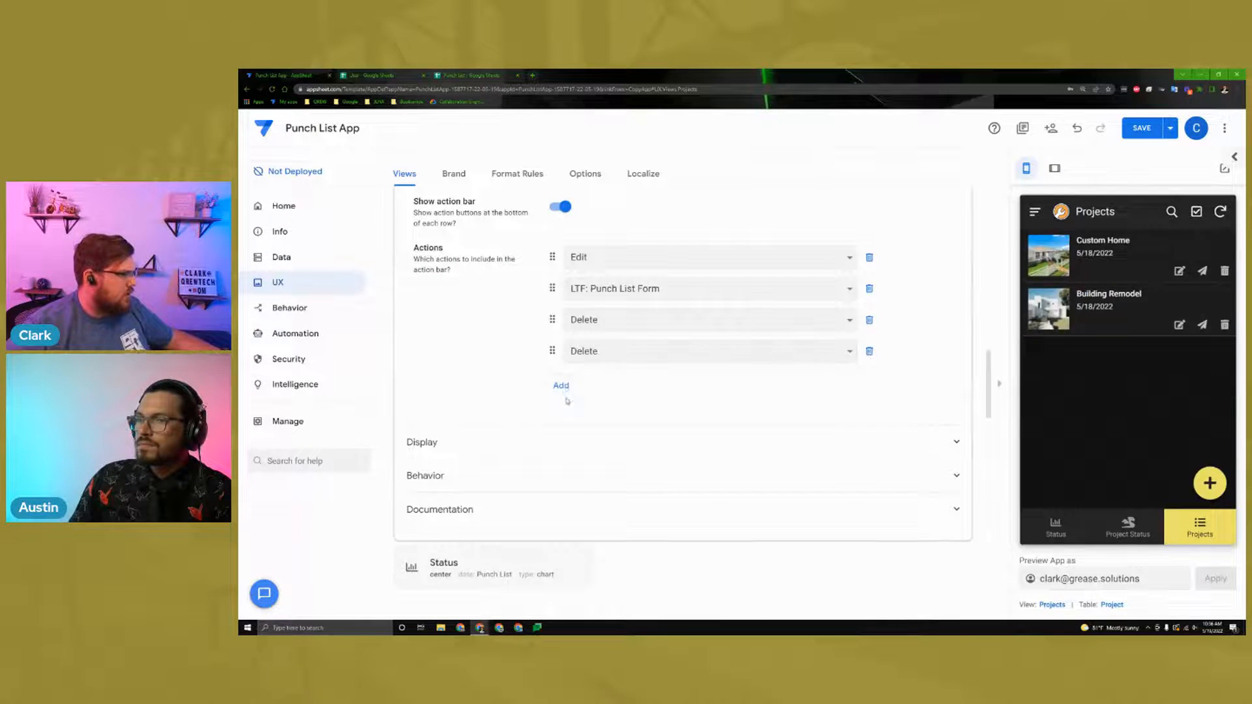
left_click(561, 386)
left_click(561, 417)
left_click(626, 320)
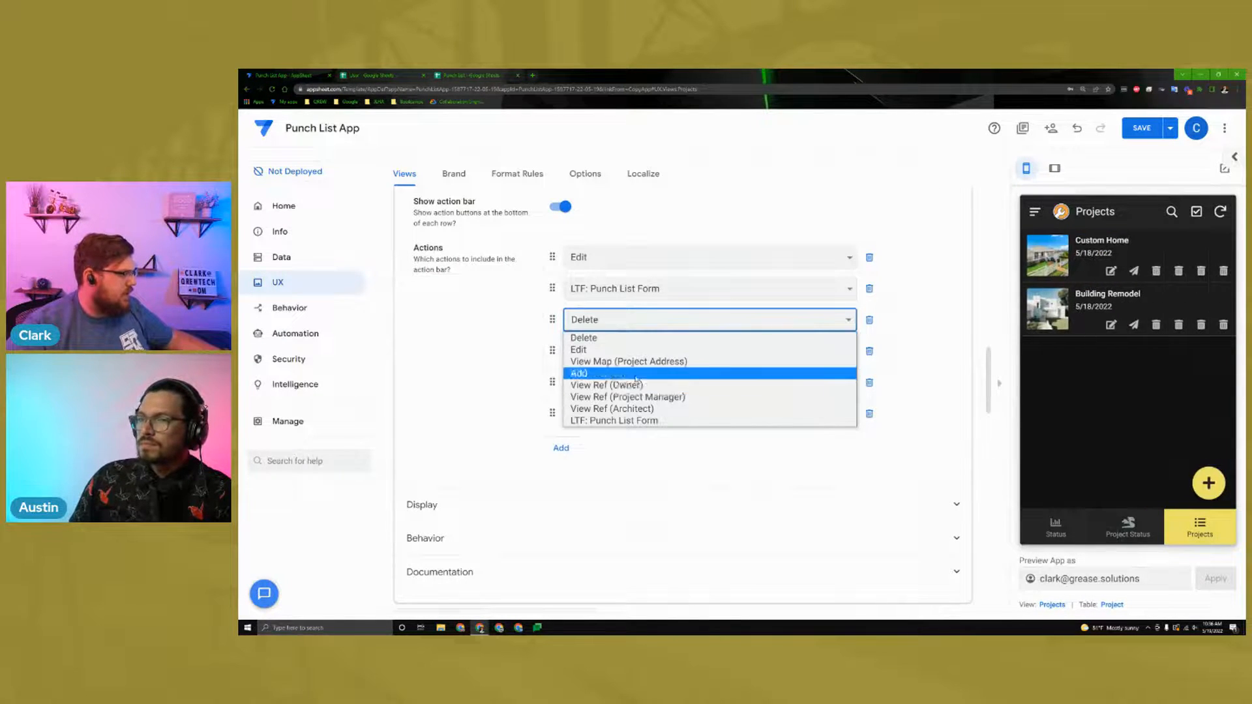
left_click(630, 338)
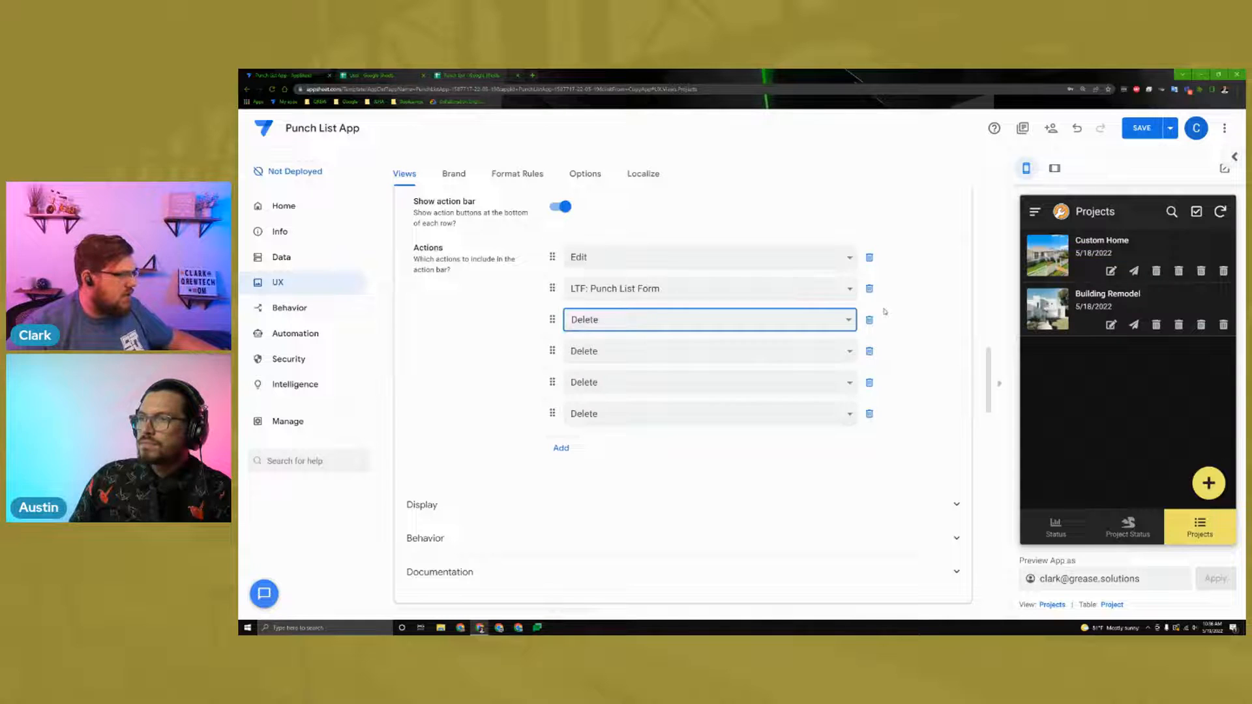
Step: Remove the four extra Delete actions from the Projects view's action bar
left_click(870, 319)
left_click(869, 320)
left_click(870, 321)
left_click(871, 322)
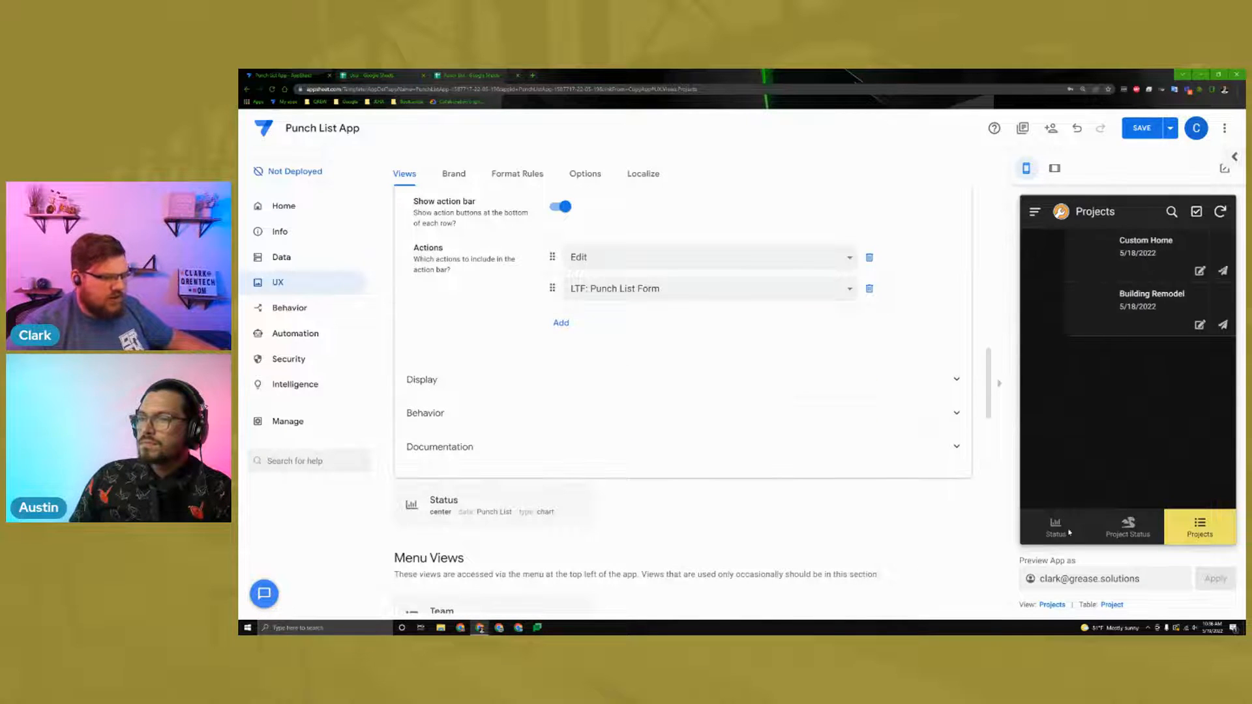
Step: In the app preview, examine the Custom Home project's details and the status action on its "Concrete counter cracks" punch list item
left_click(1127, 530)
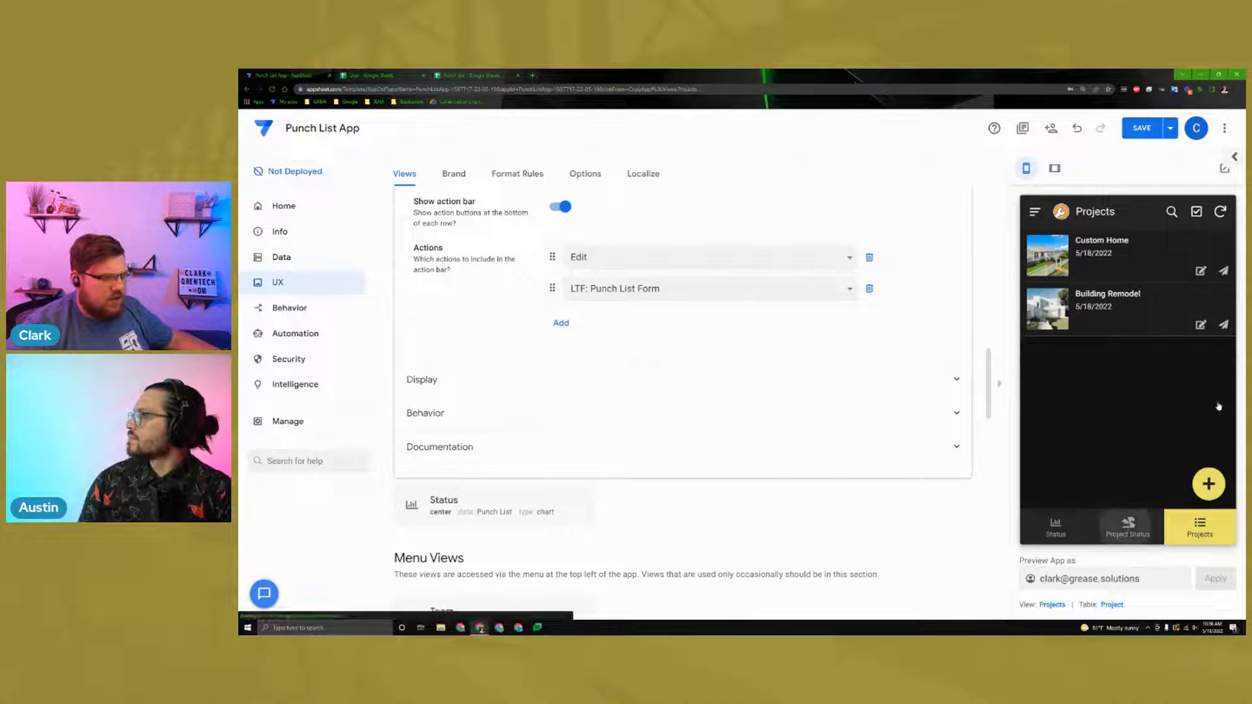
left_click(1200, 528)
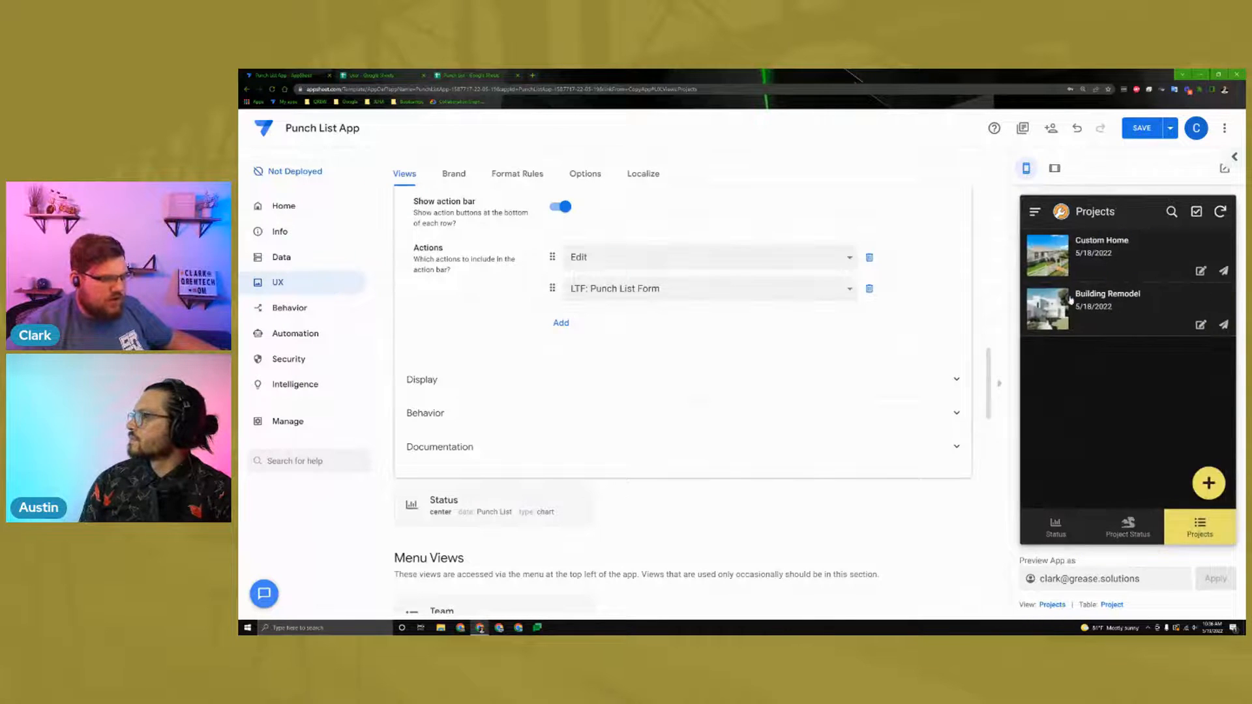
left_click(1109, 261)
scroll(1122, 403, "down", 1)
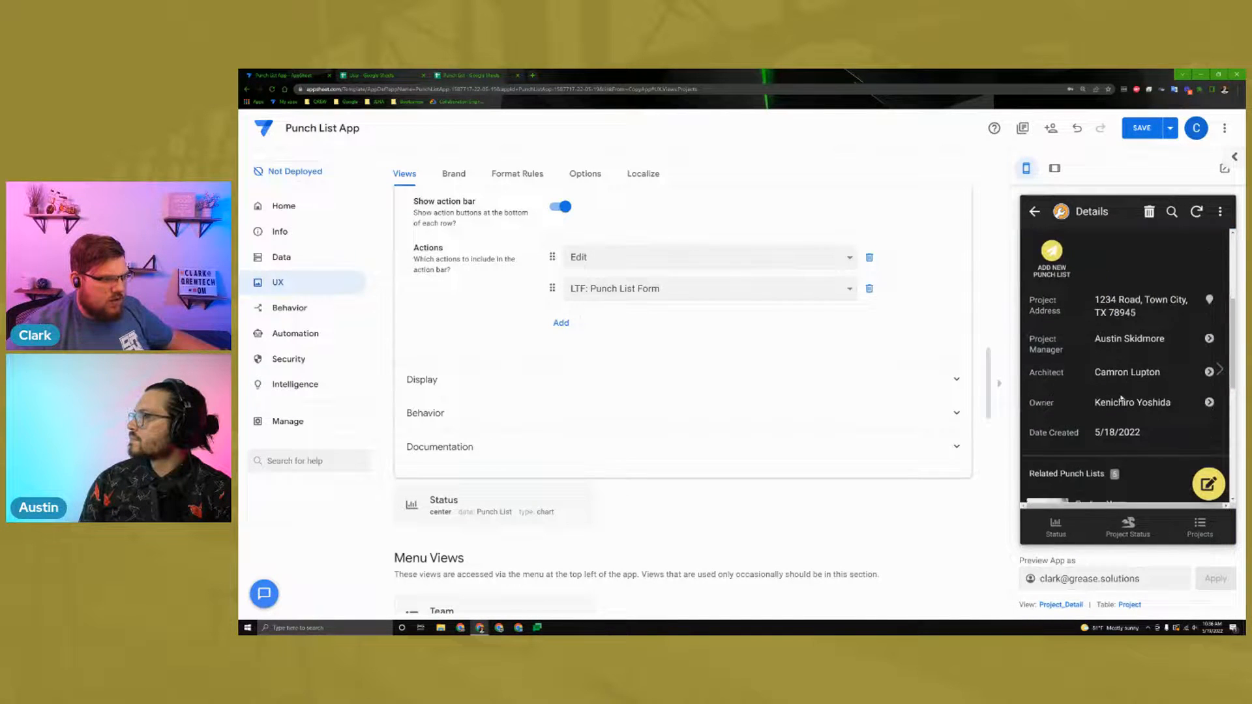
scroll(1122, 399, "down", 2)
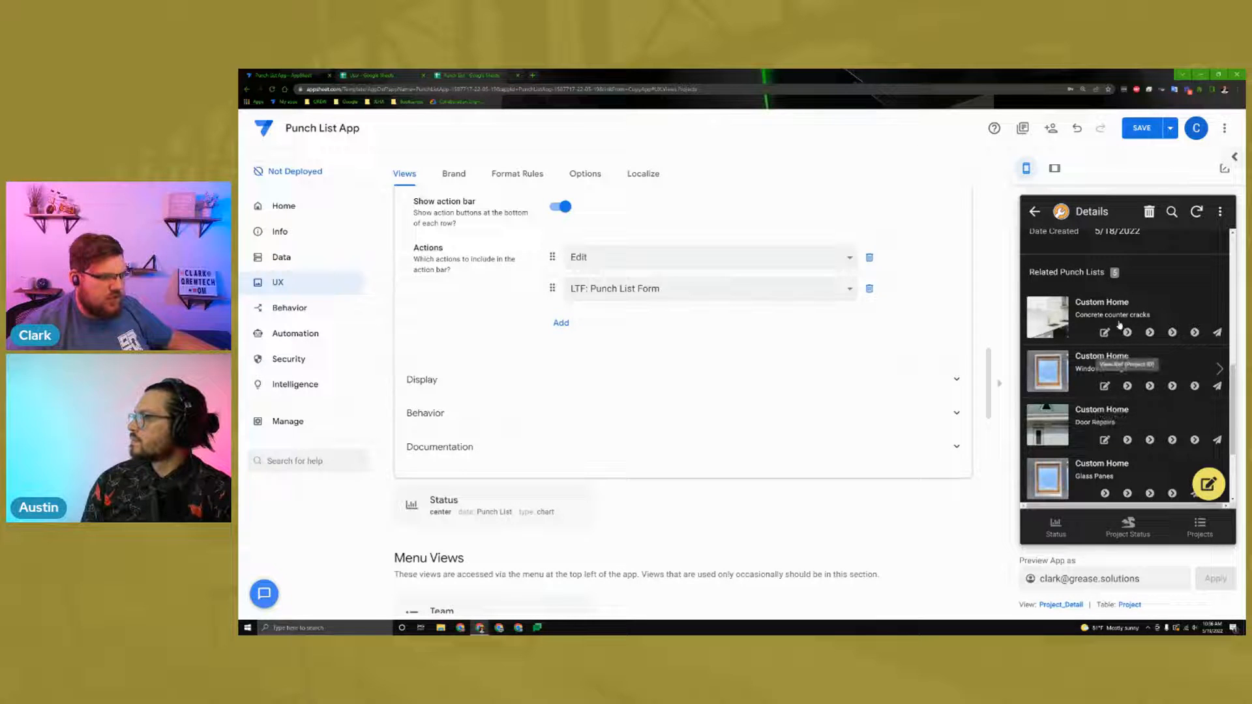
left_click(1117, 310)
scroll(1115, 451, "down", 5)
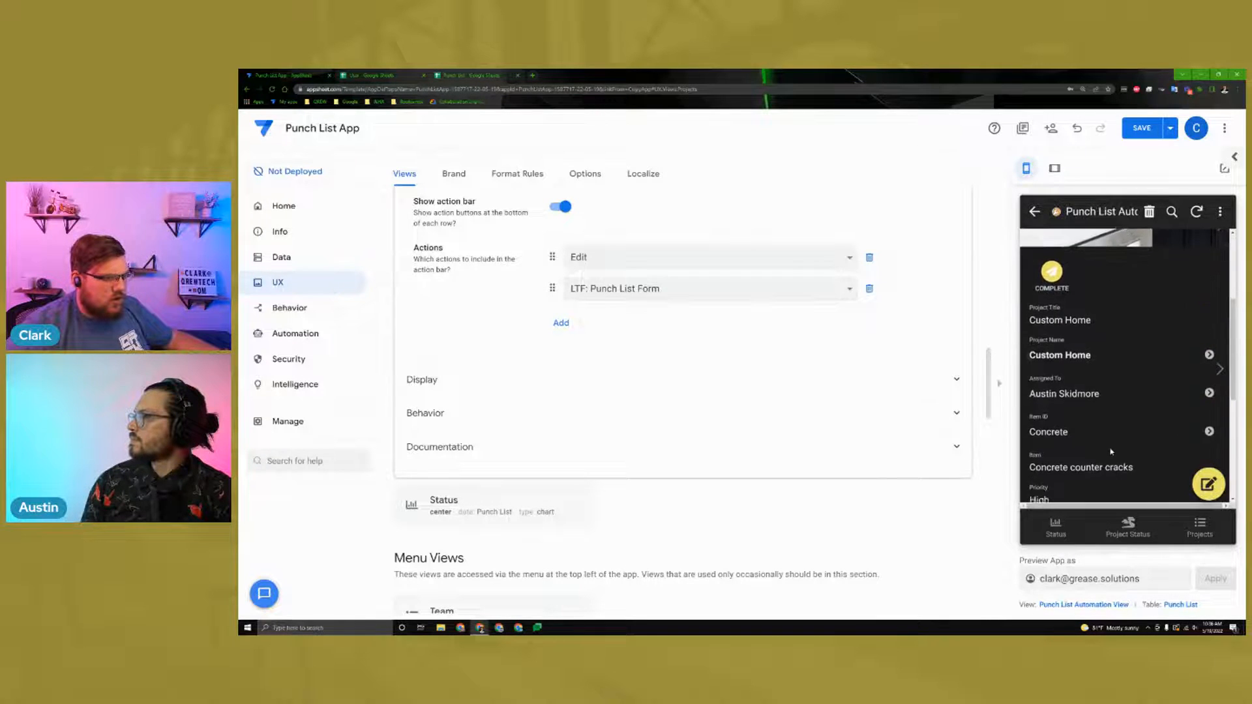
scroll(1115, 452, "up", 5)
left_click(1033, 214)
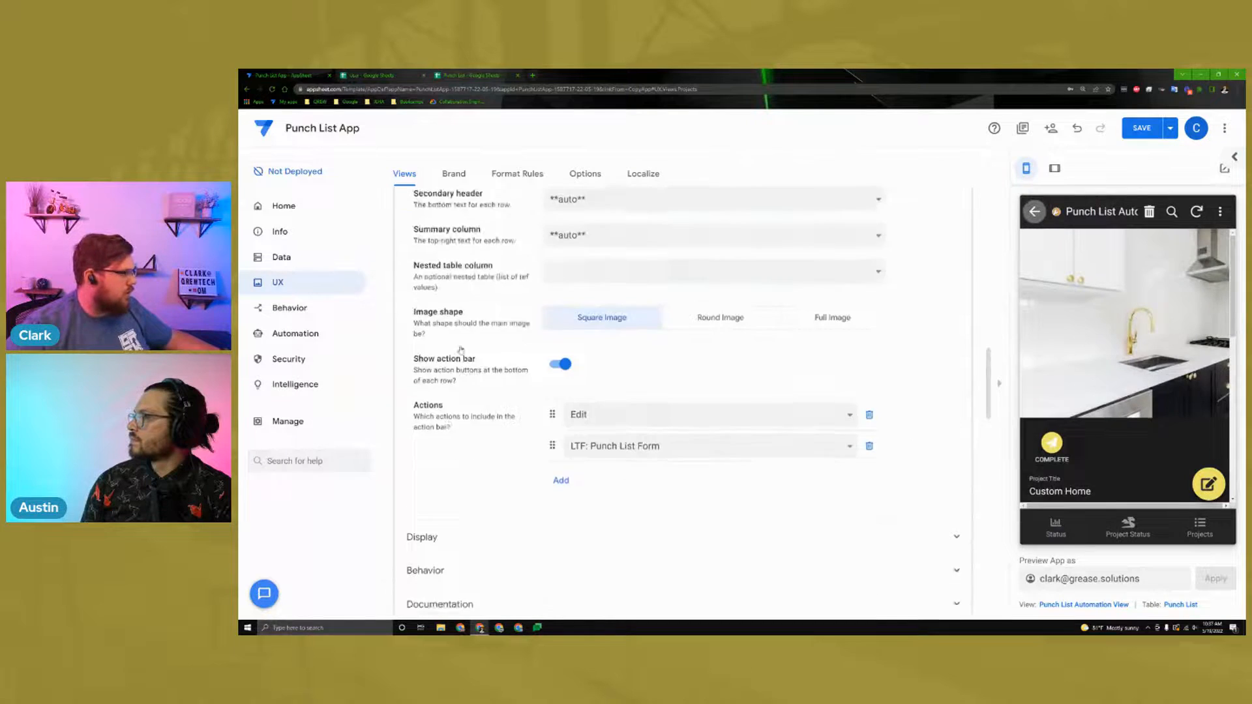
Step: Return to the app's behavior actions and collapse the Make Changes action to review the full action list
left_click(407, 358)
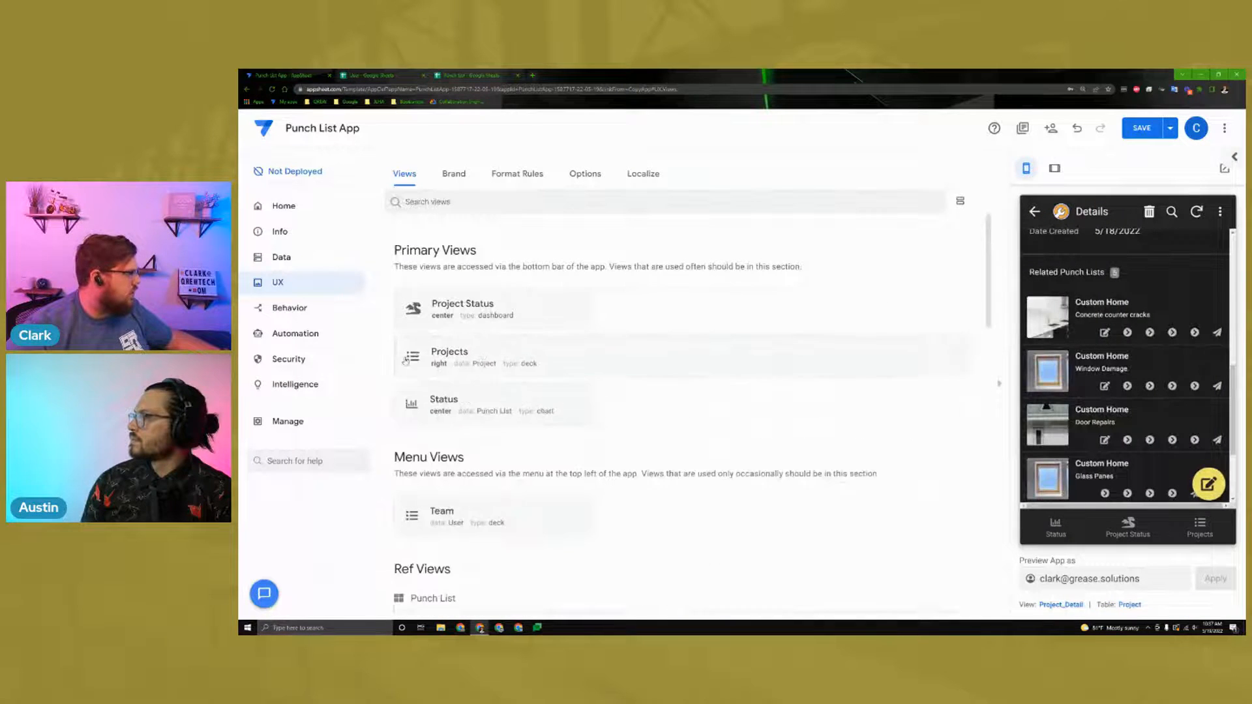
left_click(297, 311)
left_click(601, 379)
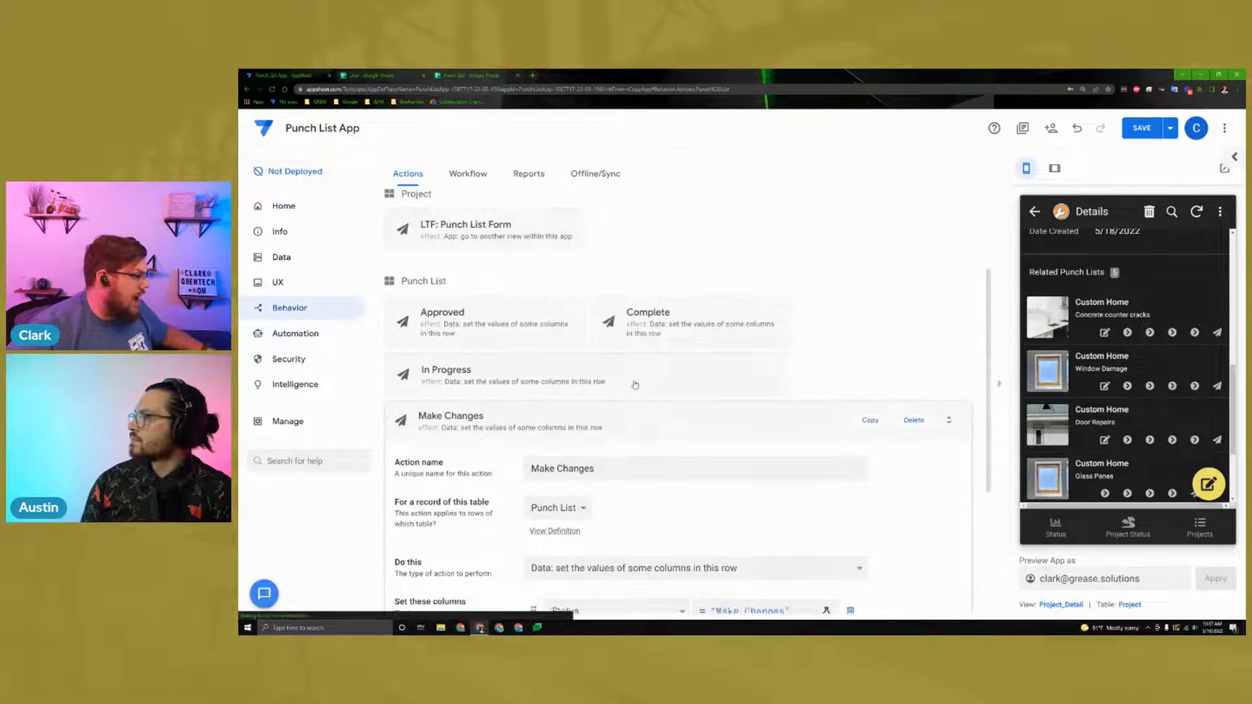
left_click(627, 367)
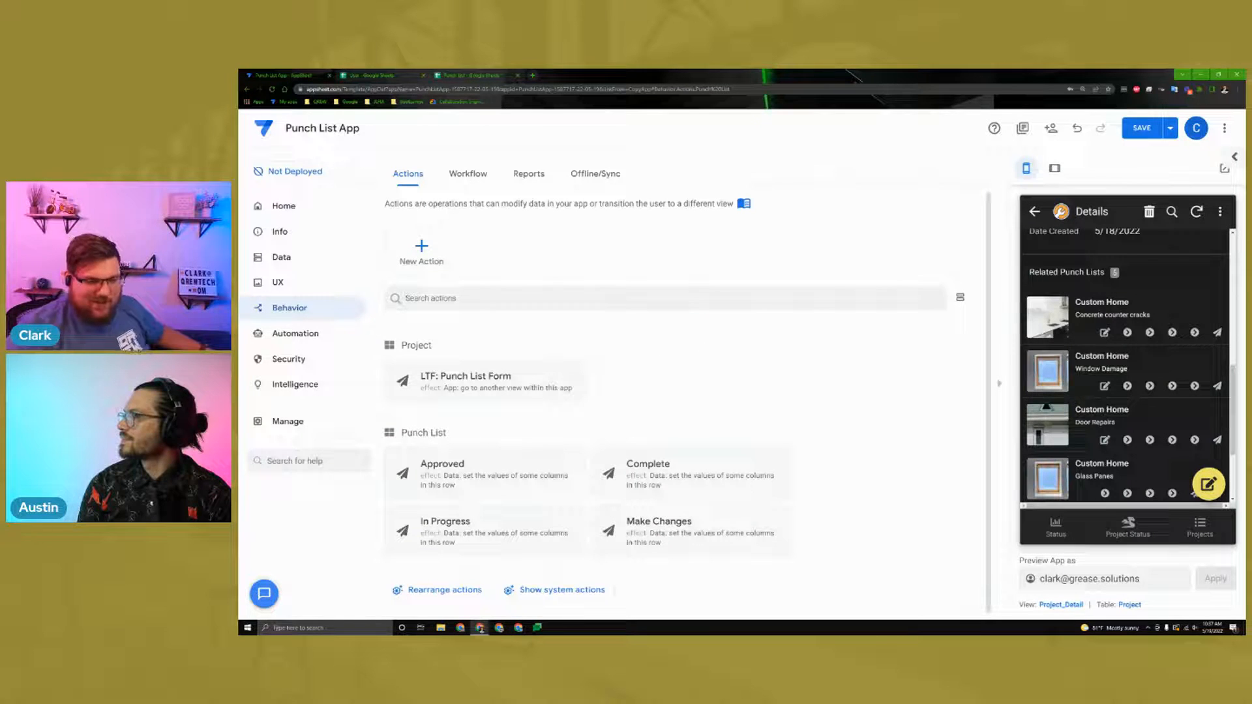
Step: Go to the automation bots and dismiss all the suggested bots
left_click(304, 332)
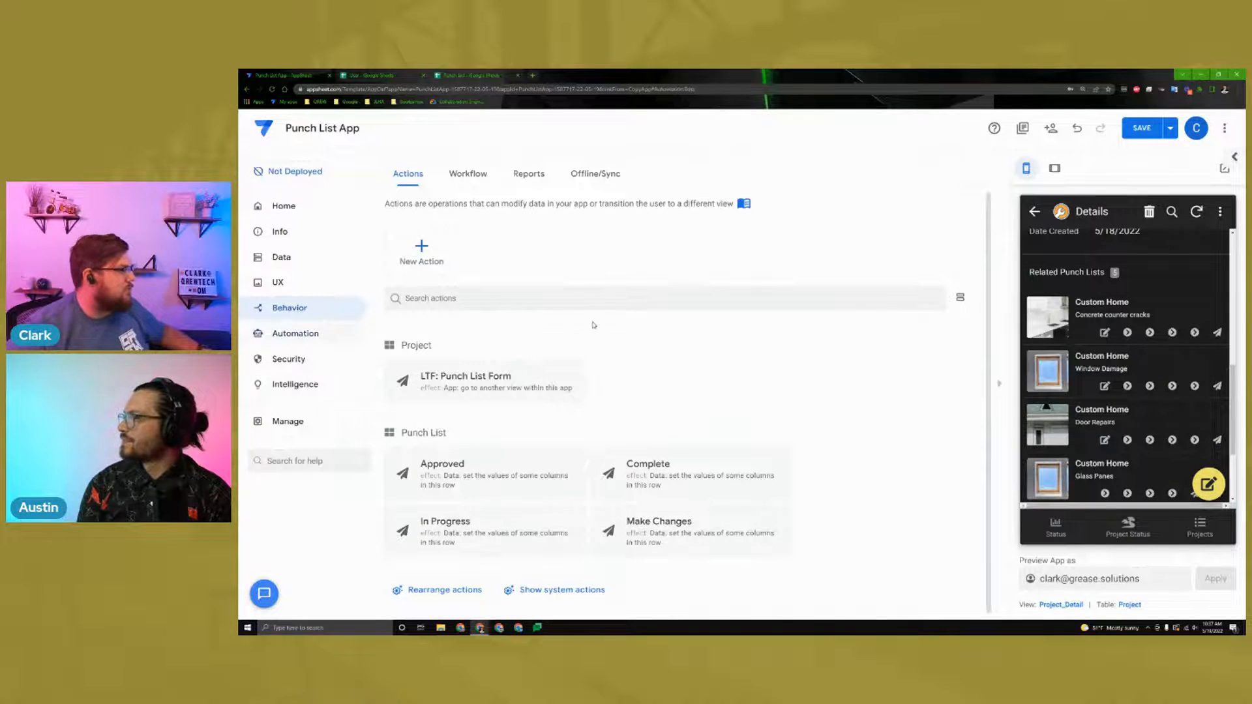
left_click(558, 254)
left_click(559, 253)
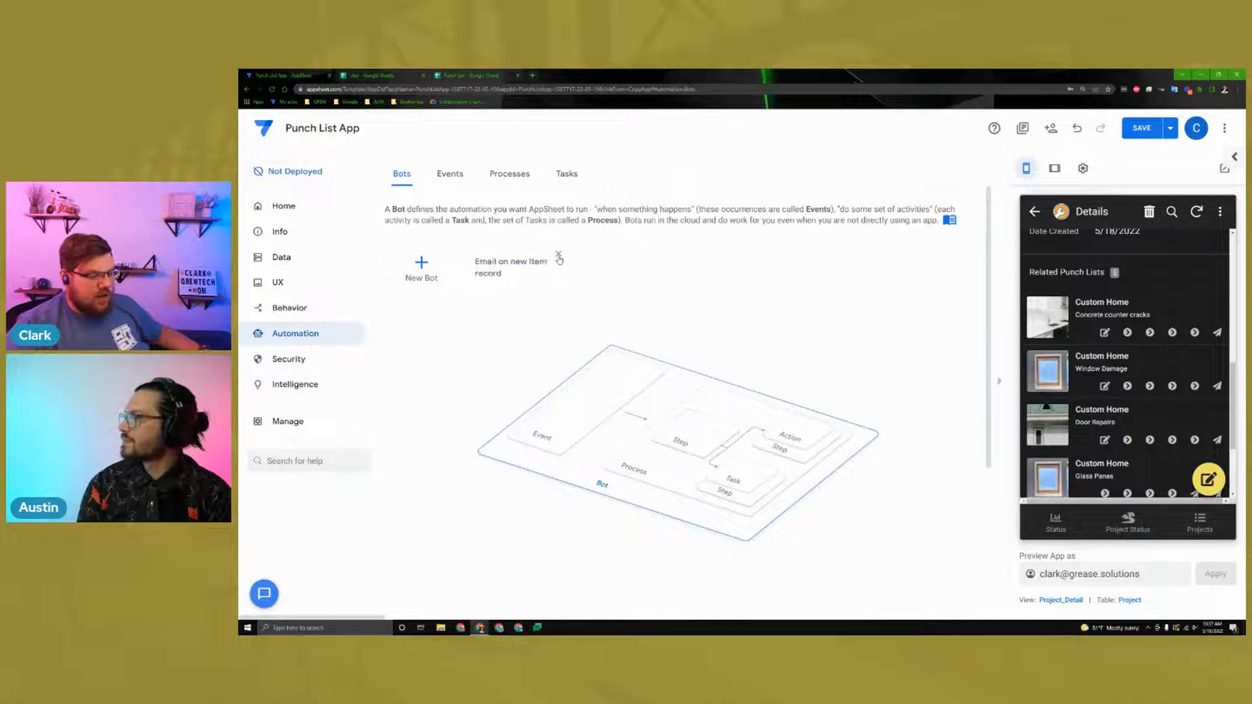
left_click(558, 254)
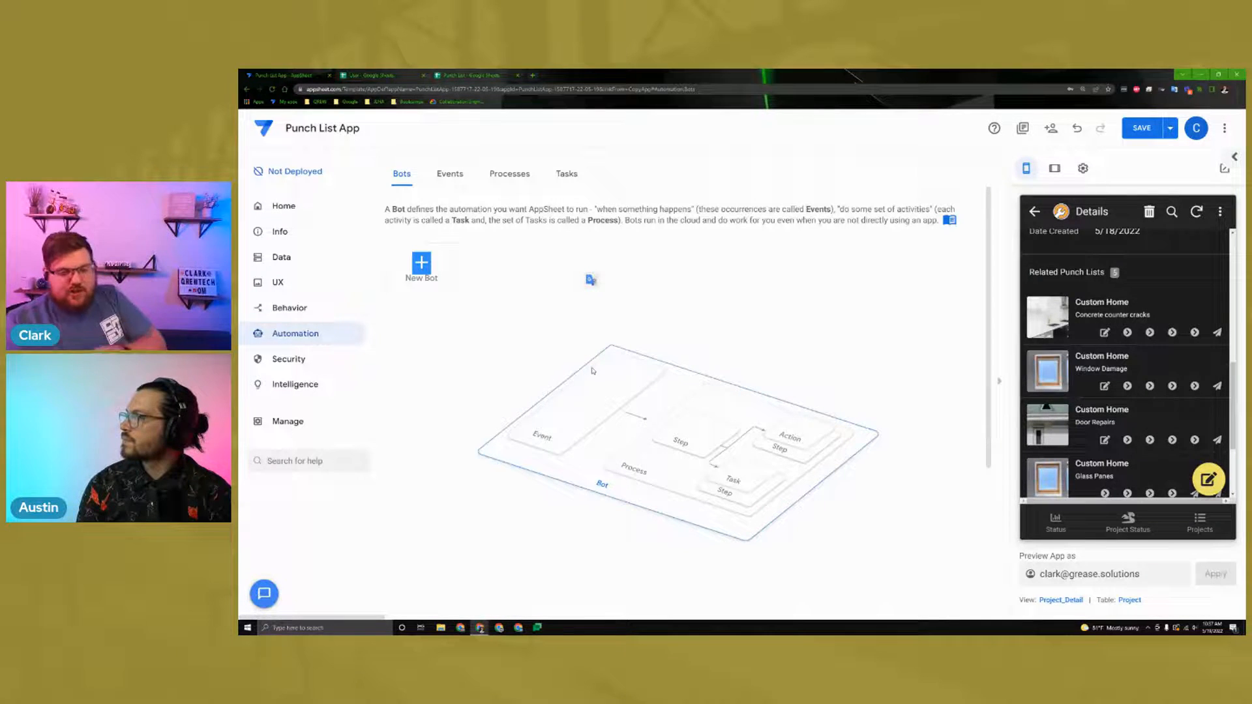
Step: Create a custom bot and name it "Approved"
left_click(422, 268)
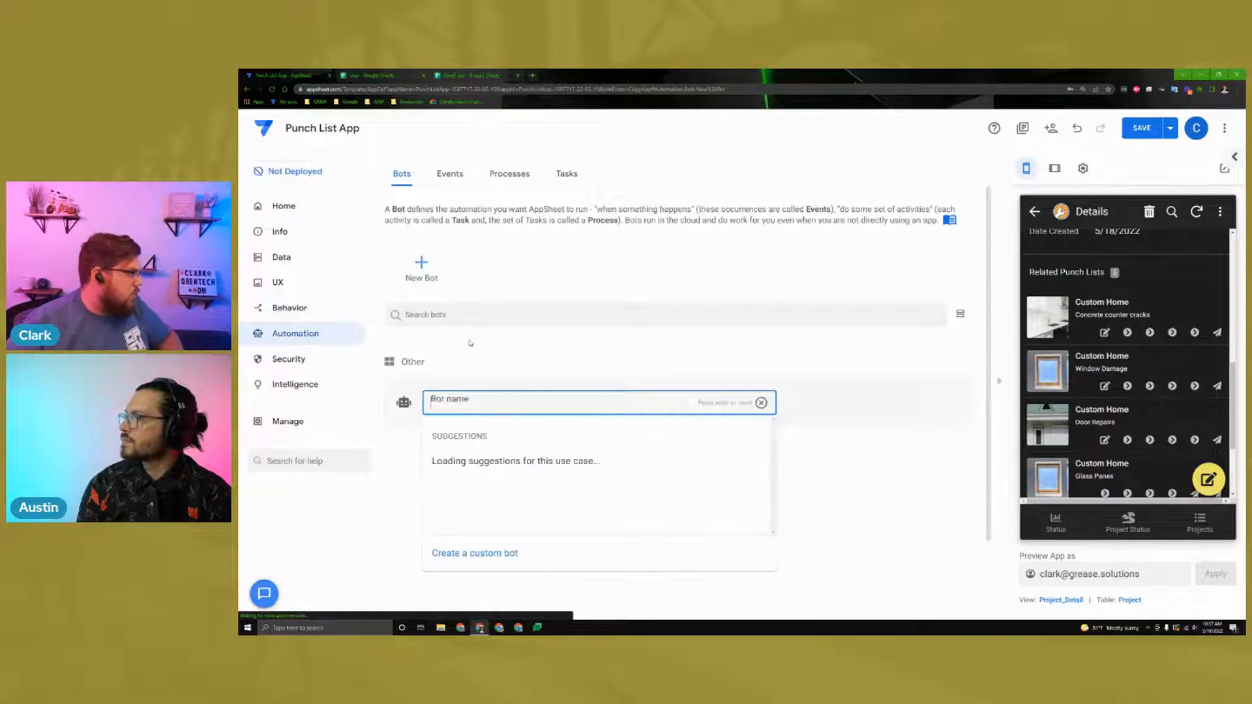
left_click(515, 557)
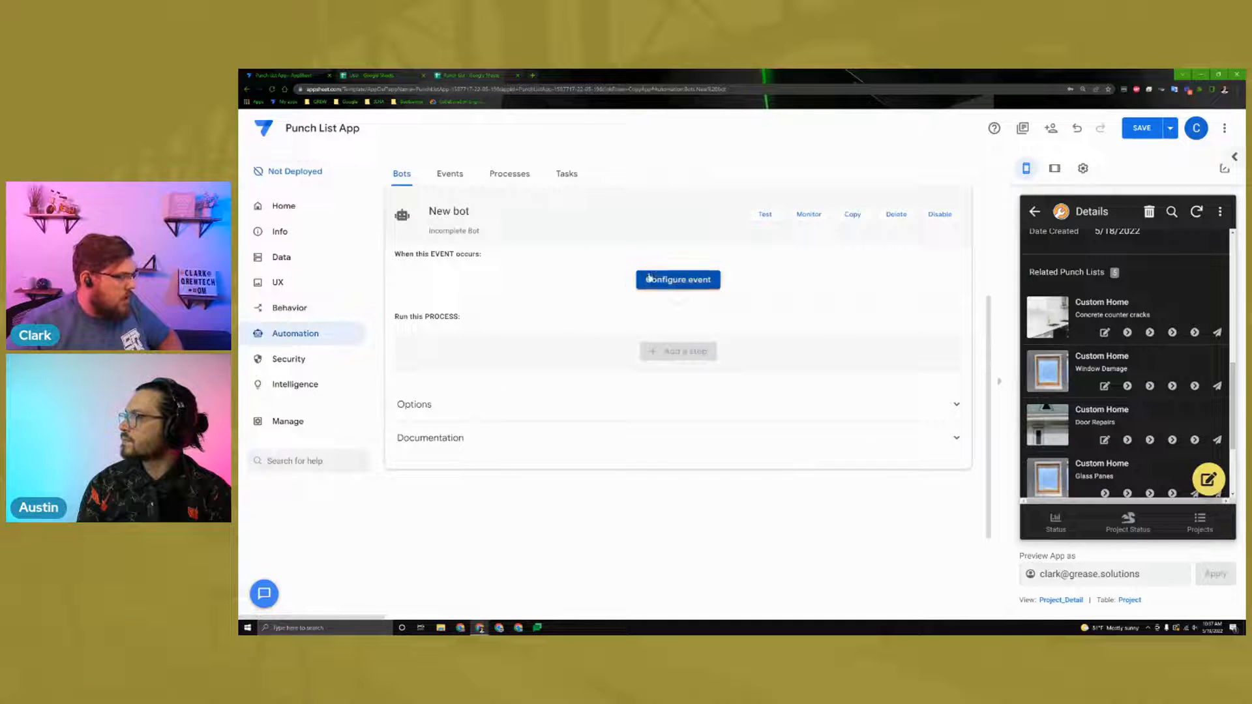
left_click(659, 277)
left_click(467, 214)
left_click(466, 214)
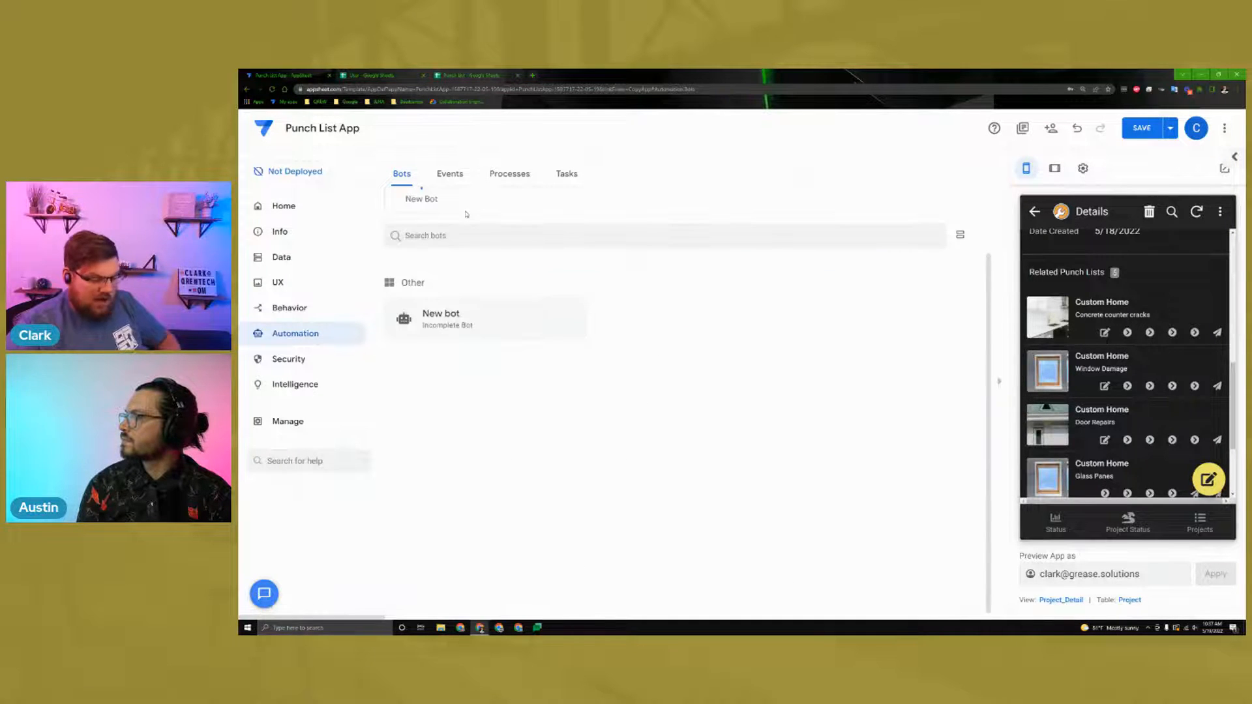
scroll(550, 358, "up", 2)
left_click(462, 392)
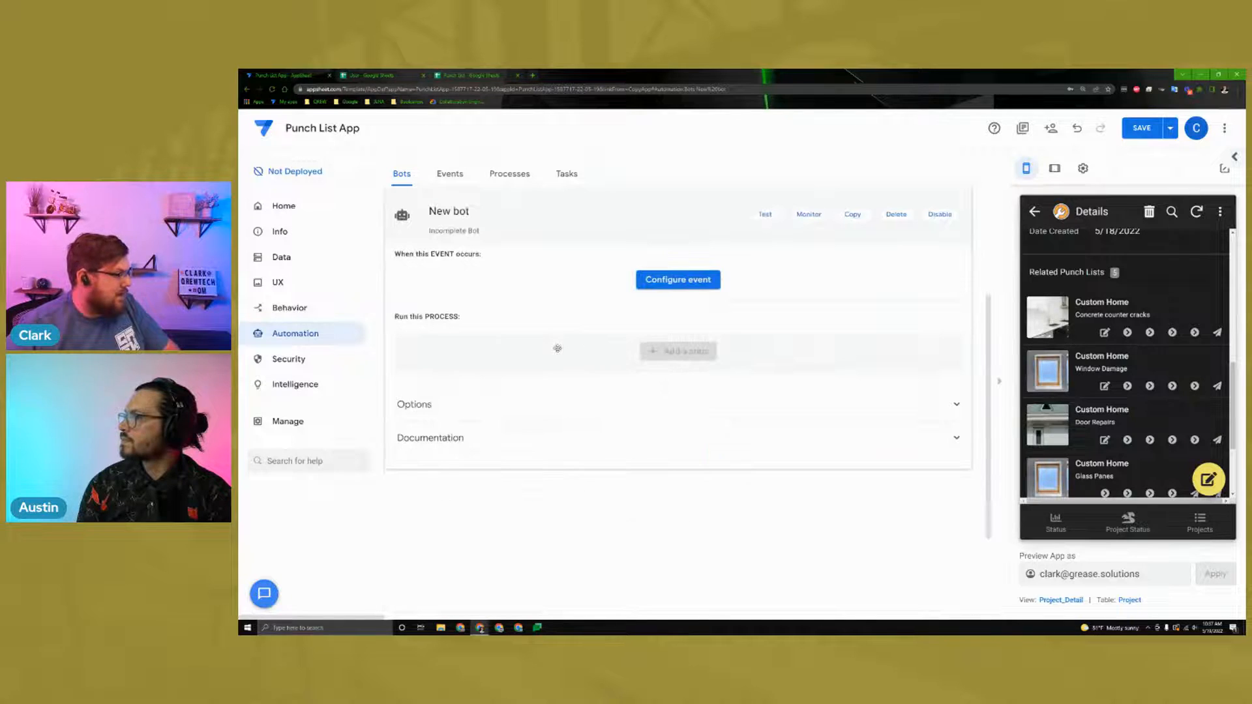
left_click(482, 216)
key("BackSpace")
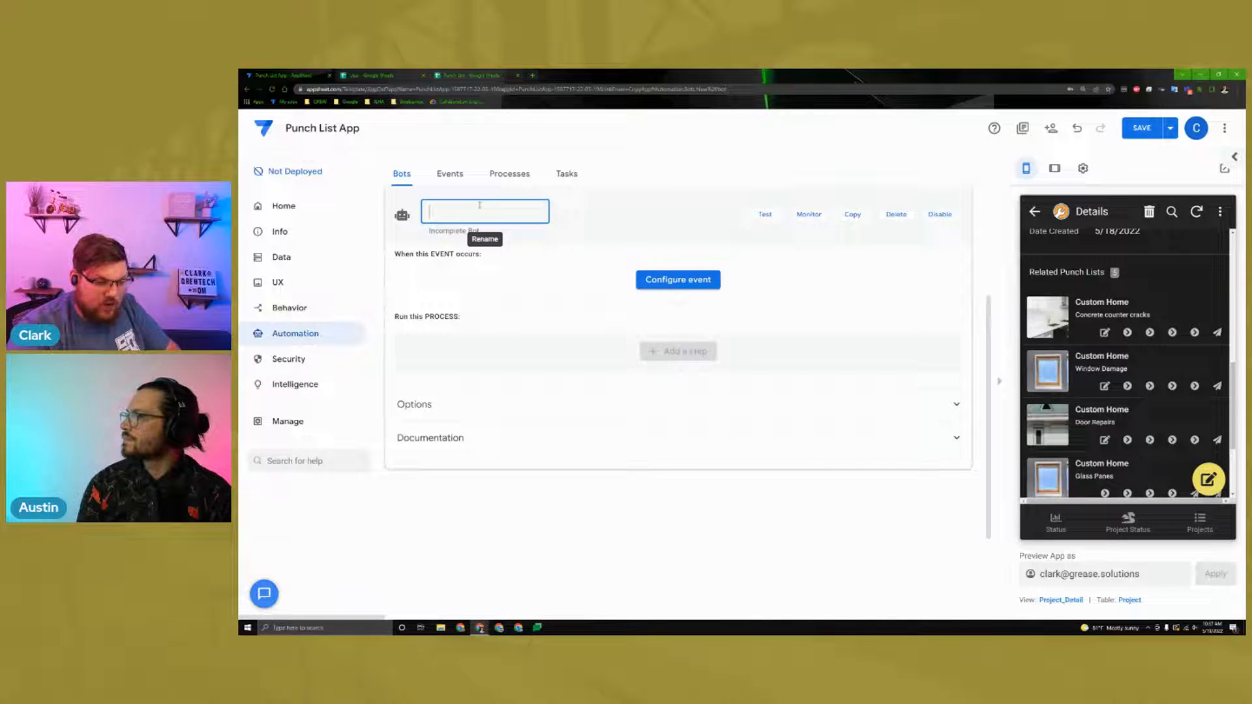
type("Approved")
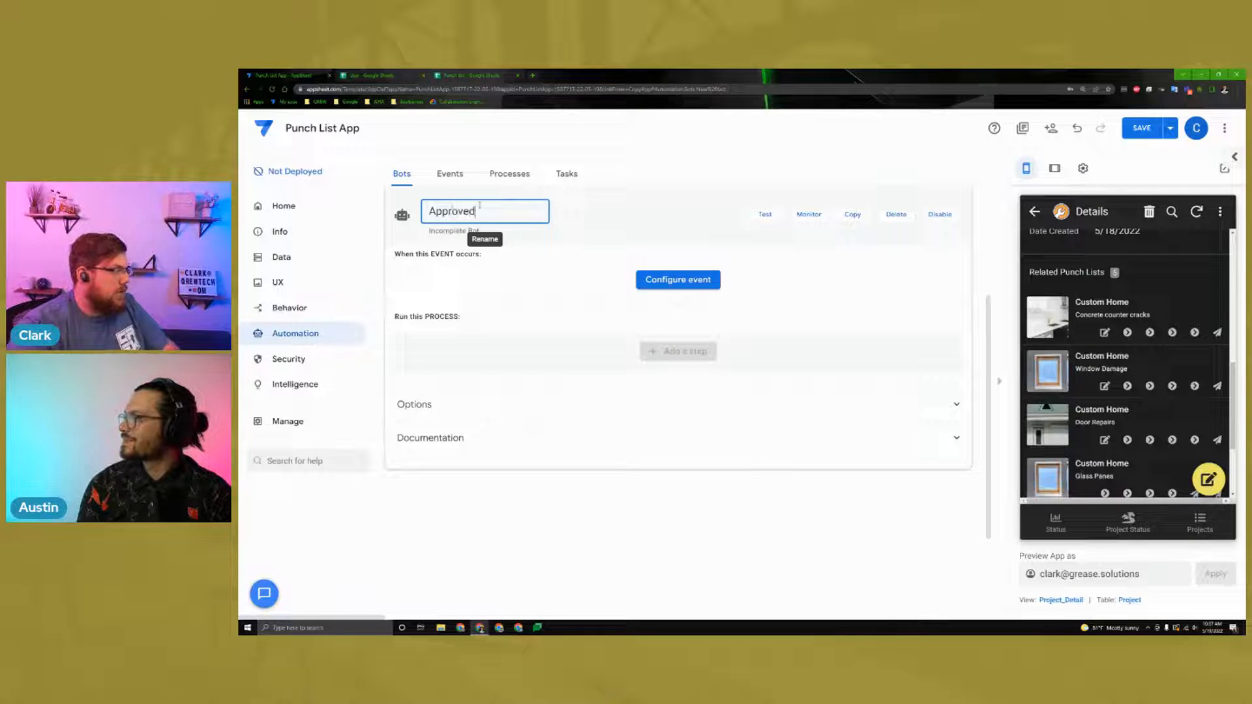
Step: Configure the bot's event to fire on adds and updates in the Punch List table and name the event "Approved"
left_click(678, 279)
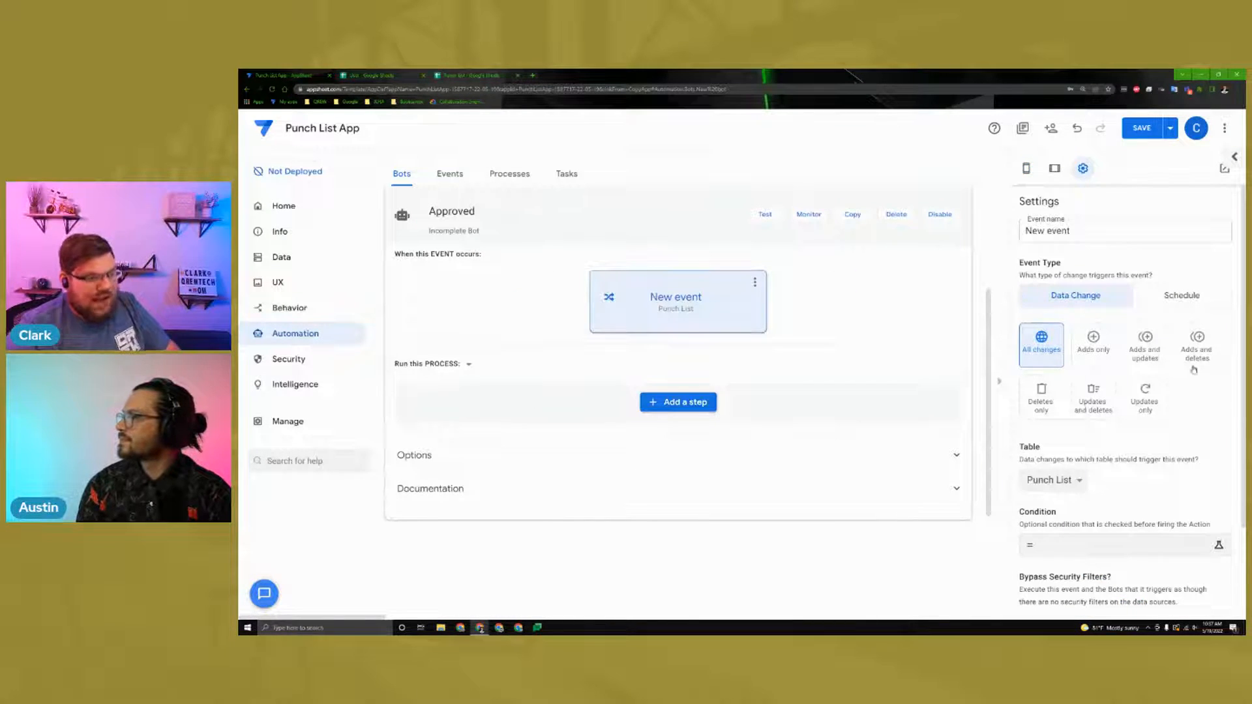
left_click(1154, 358)
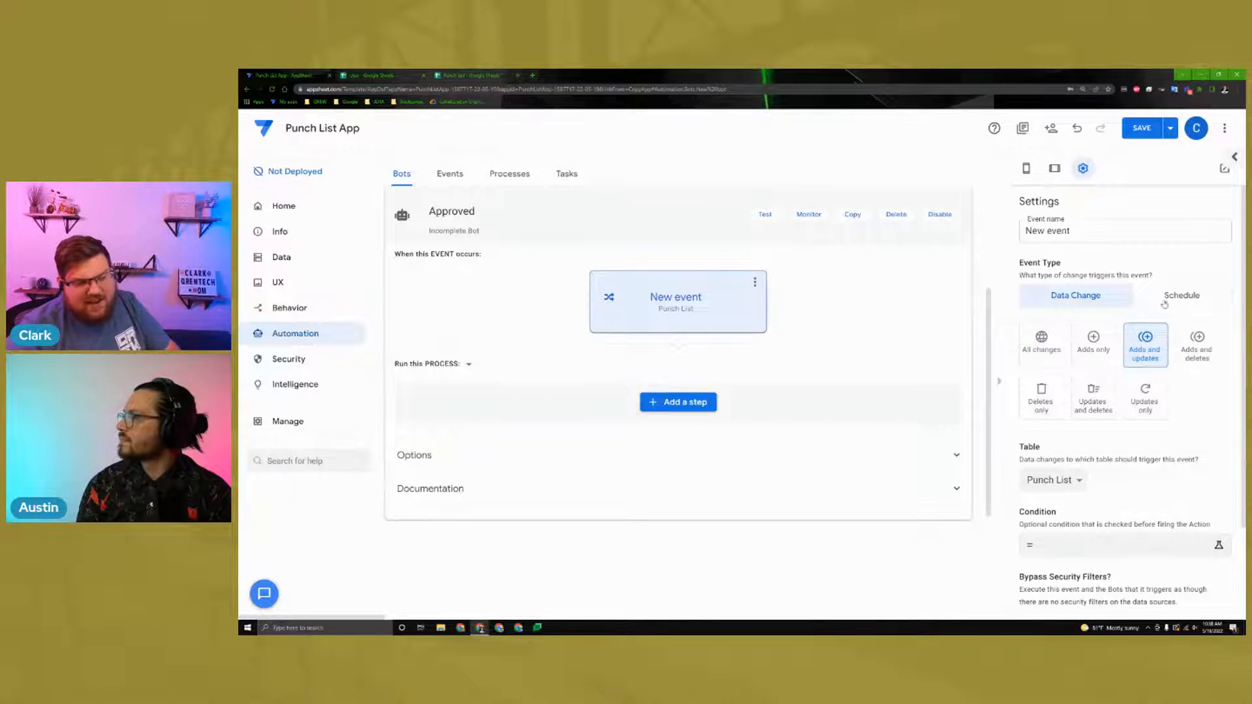
left_click_drag(1088, 232, 990, 240)
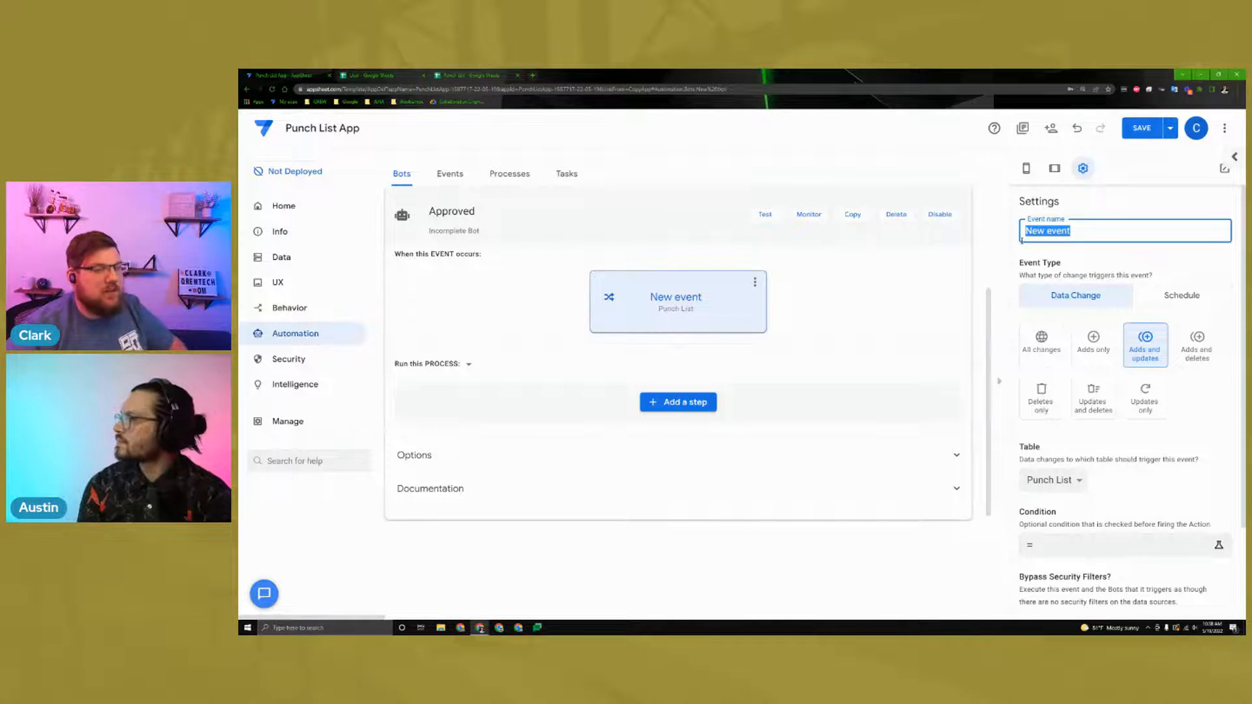
key("BackSpace")
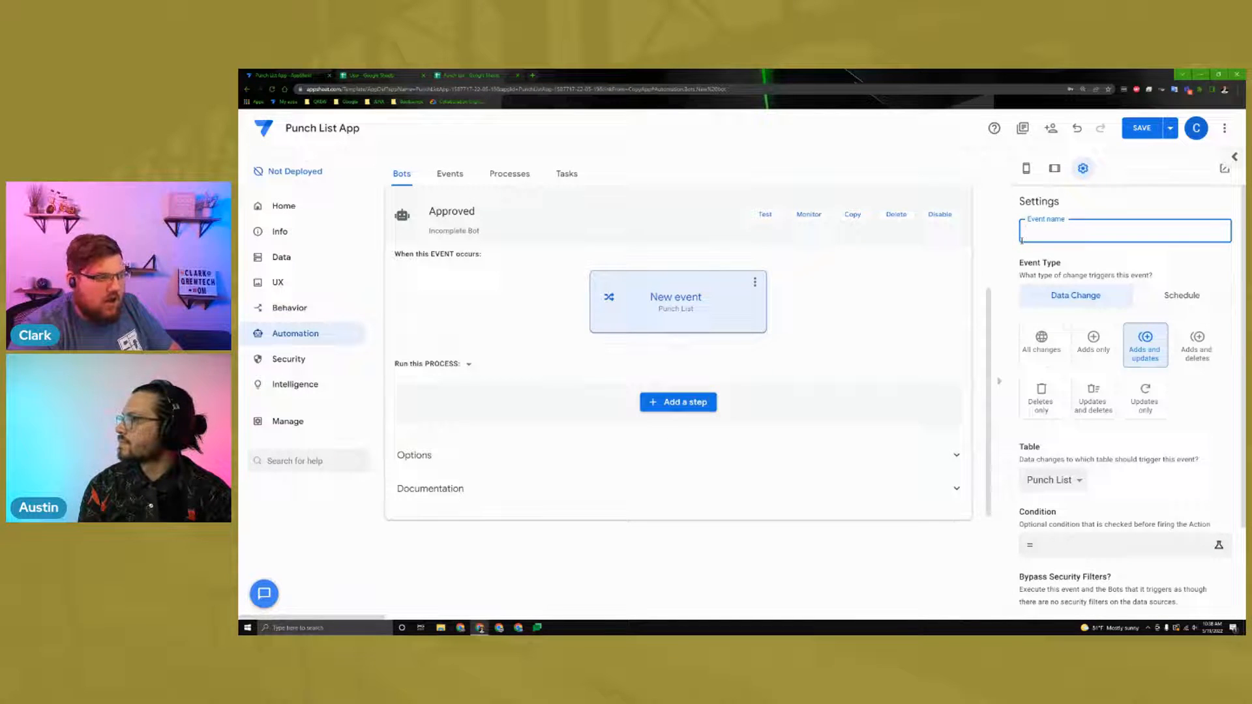
type("Approved")
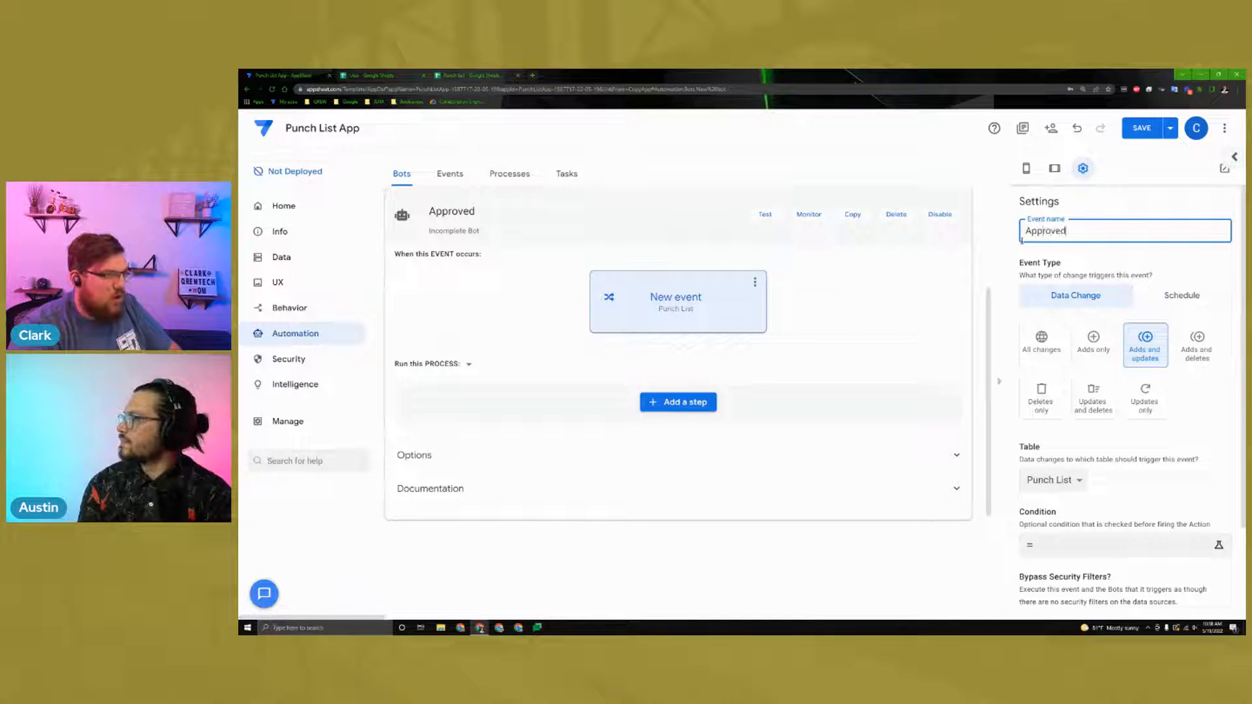
key("Return")
Step: Start the Approved event's condition with the expression AND([Status]<>[_THISROW].[Status])
scroll(1188, 429, "down", 2)
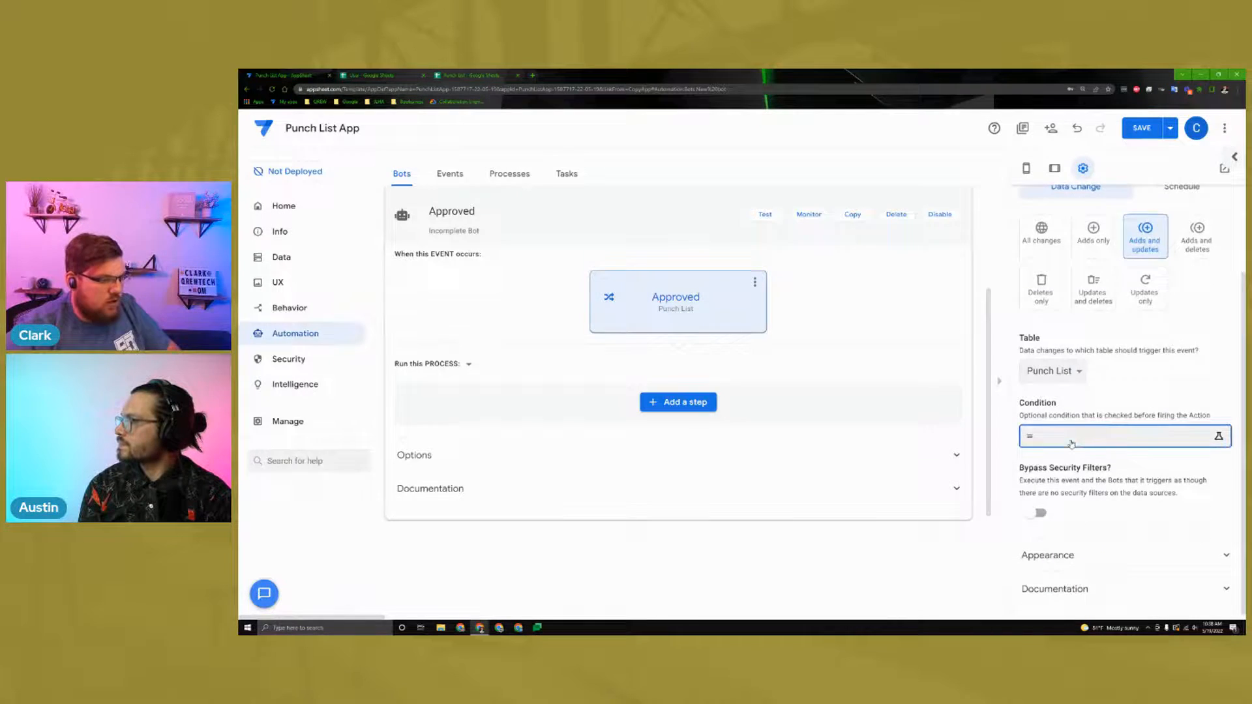
left_click(1122, 436)
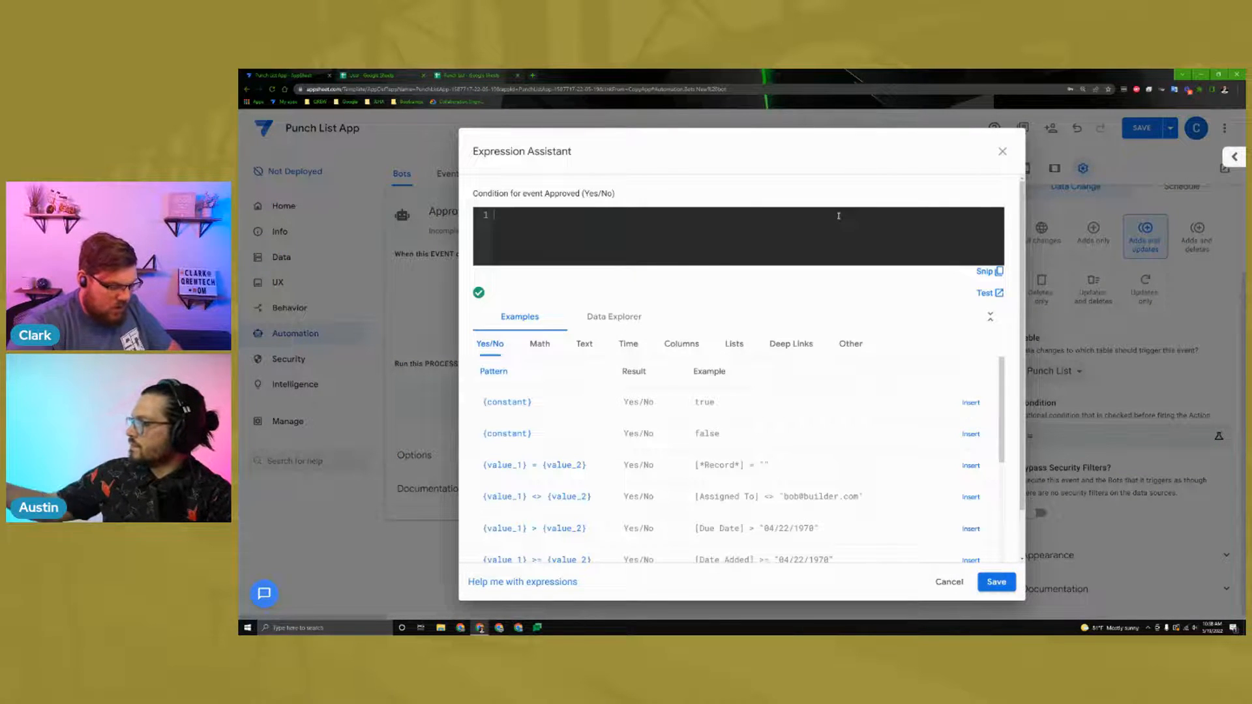
type("AND()")
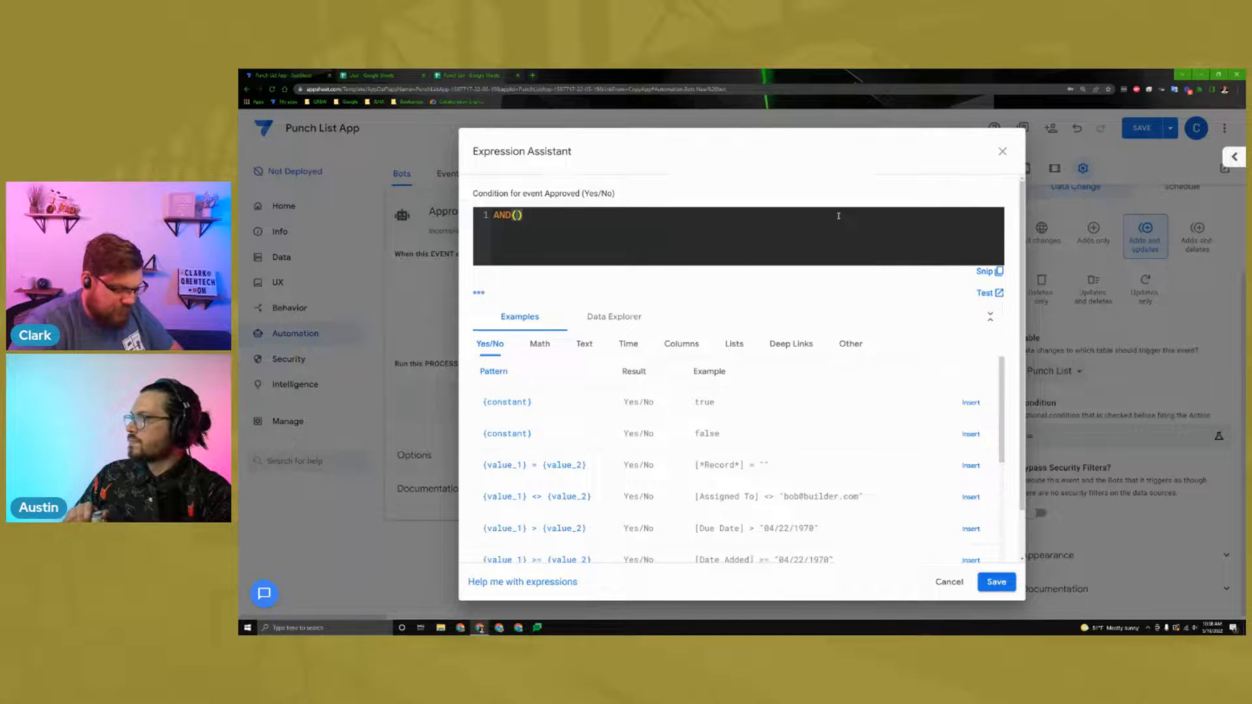
type("[Status")
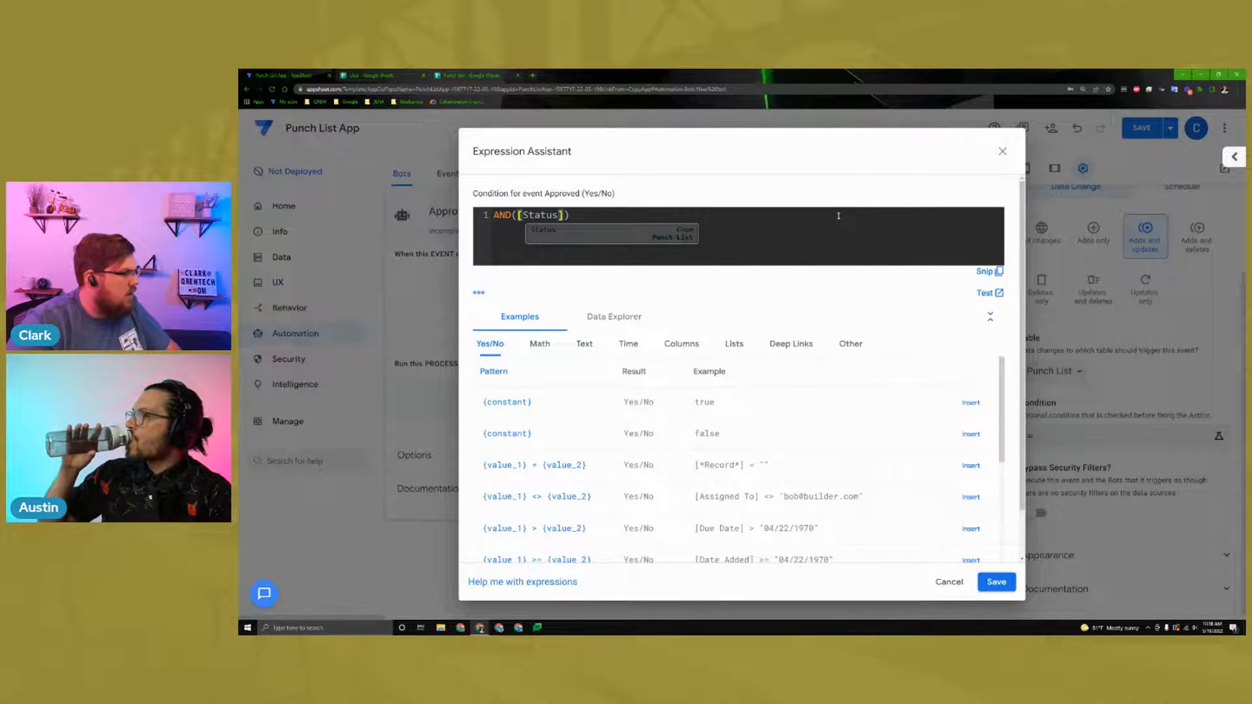
type("=")
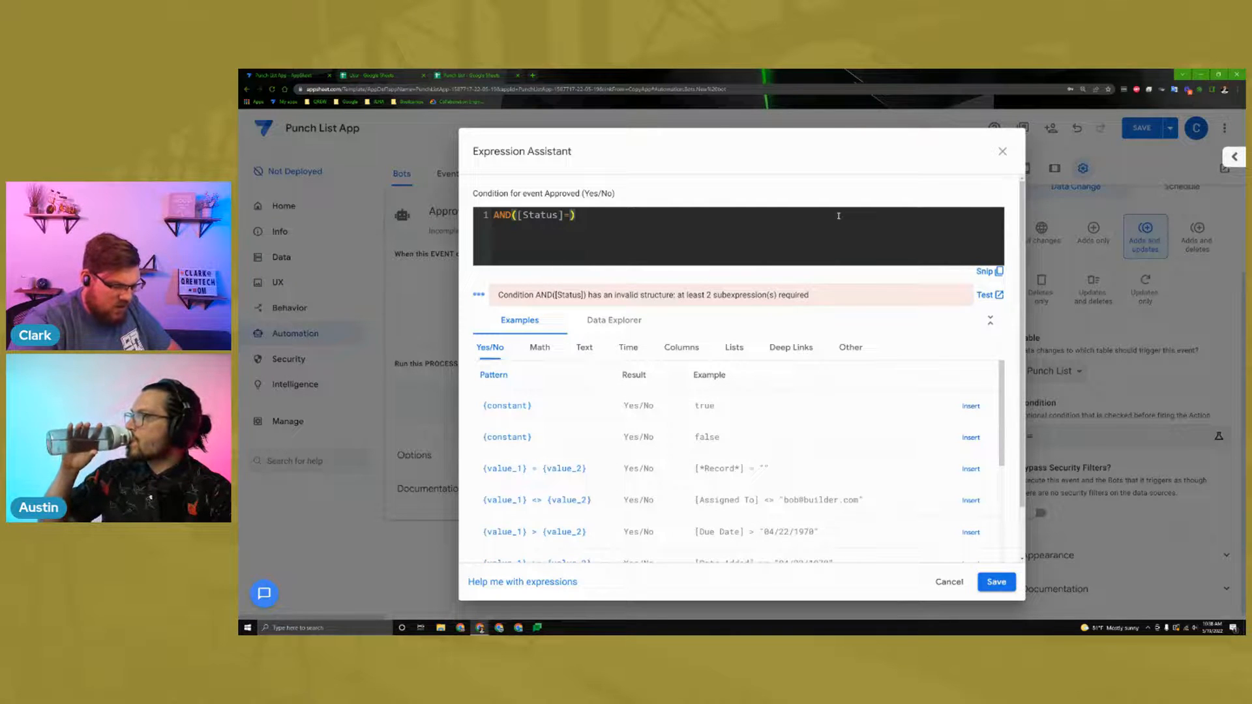
type("[")
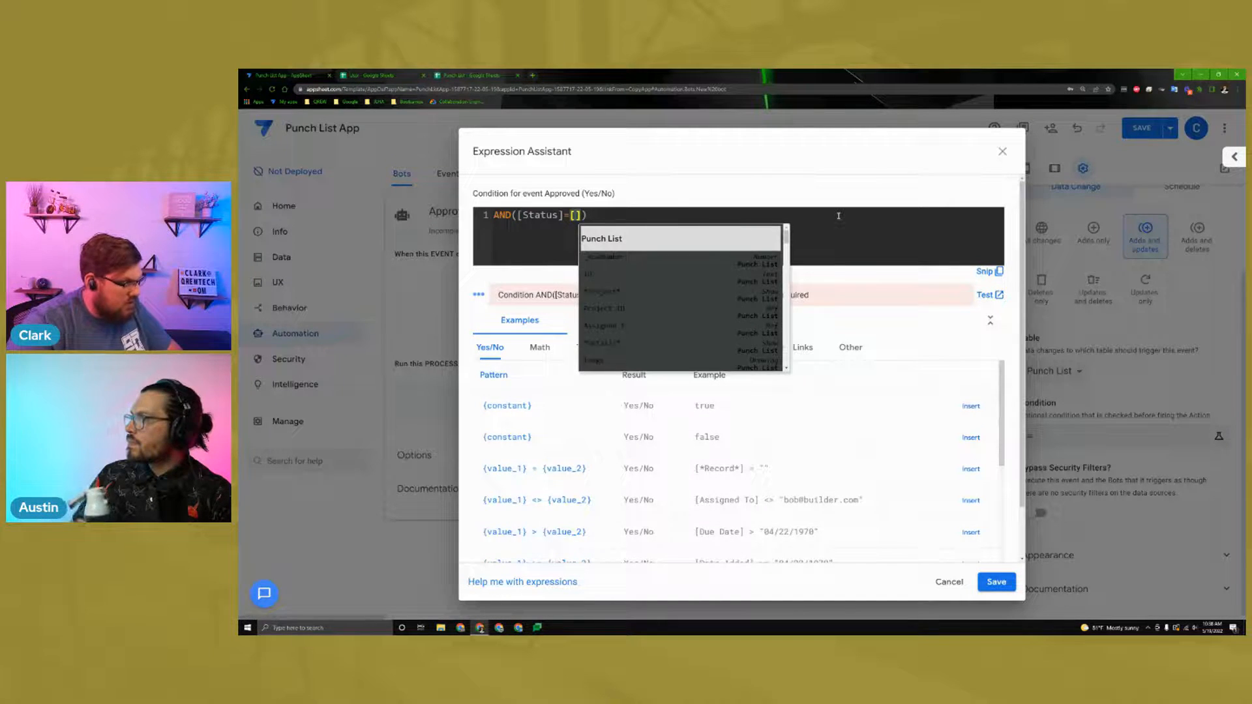
key("Left")
key("BackSpace")
type("<>[")
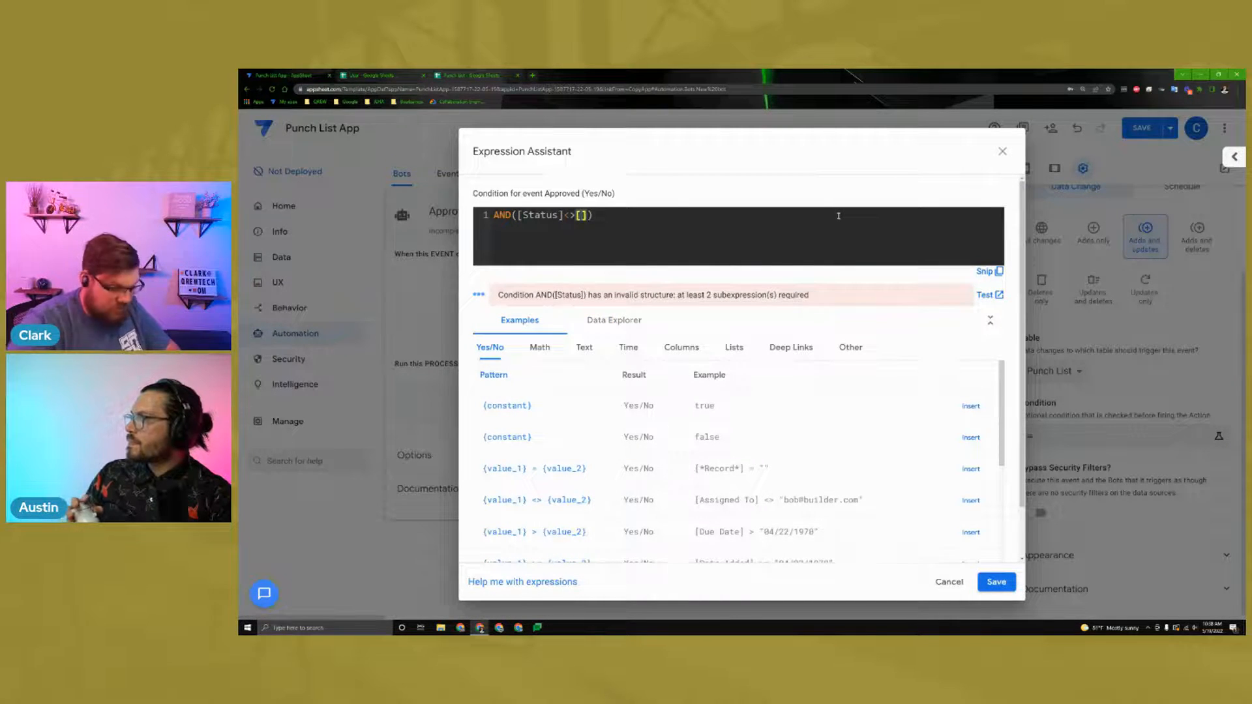
type("_THISROW")
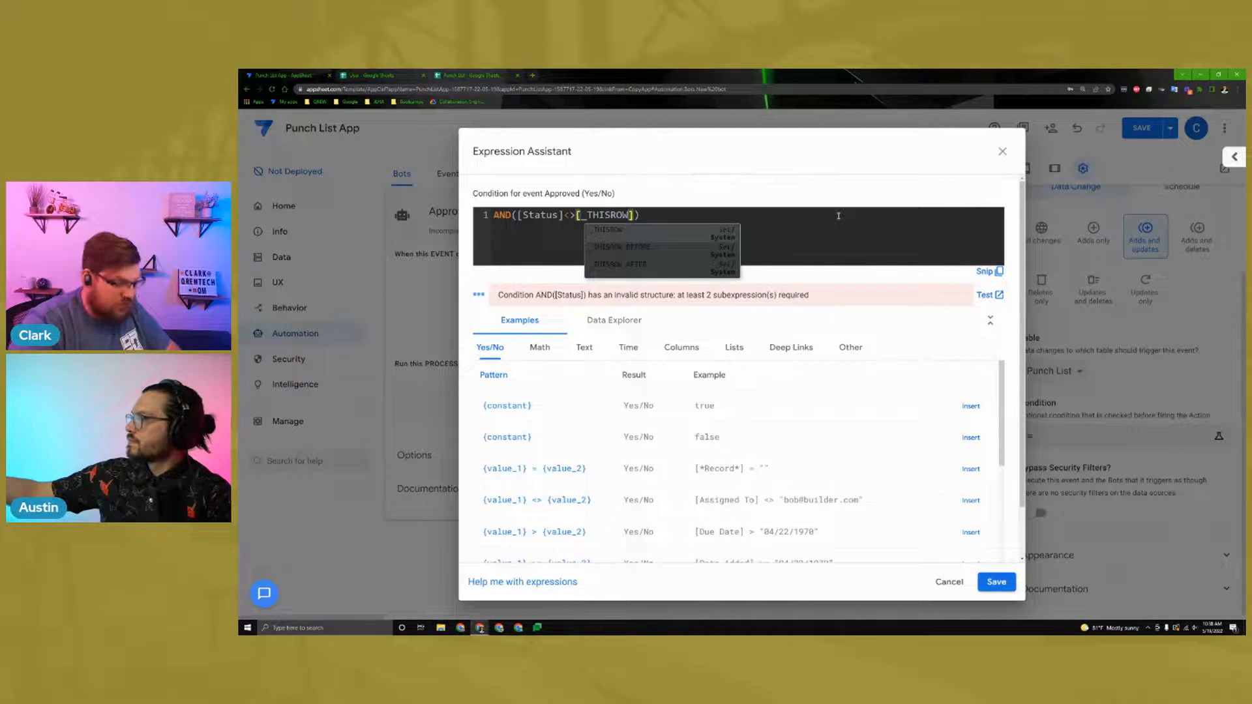
key("Right")
type(".[Status")
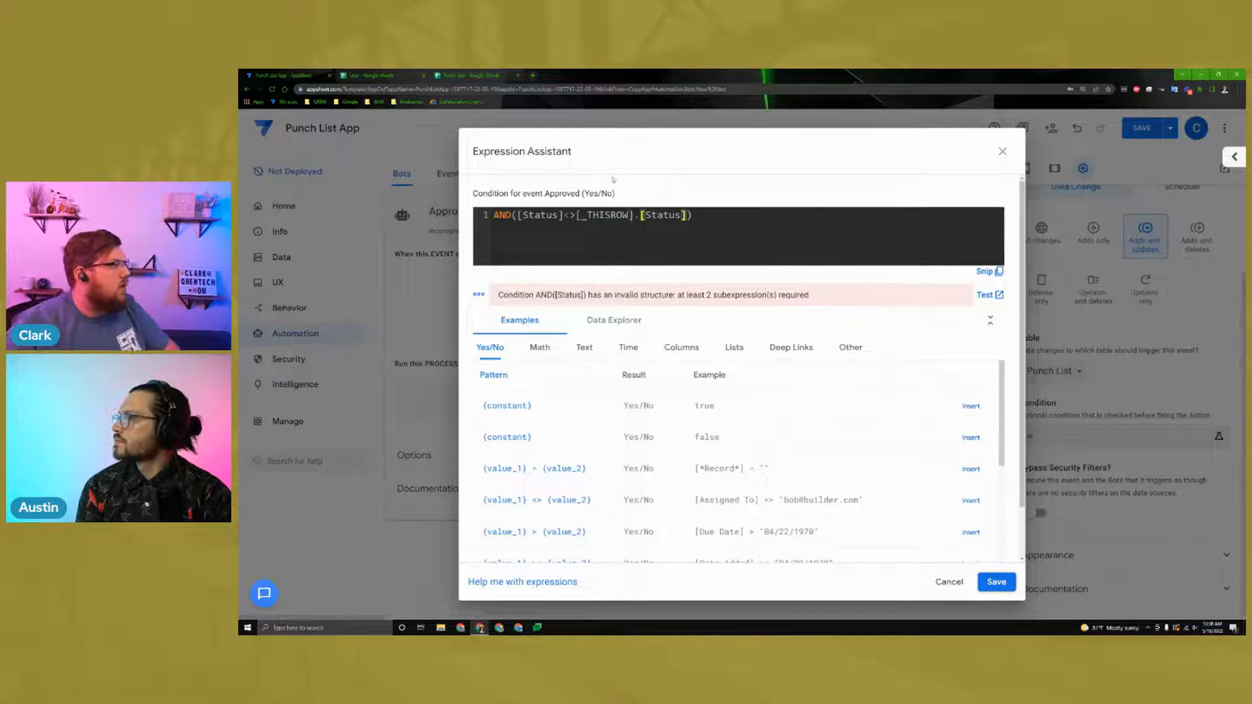
Step: Rewrite the status comparison inside the AND expression as [_THISROW_BEFORE].[Status]<>[_THISROW_AFTER].[Status]
left_click(629, 215)
type("_AF")
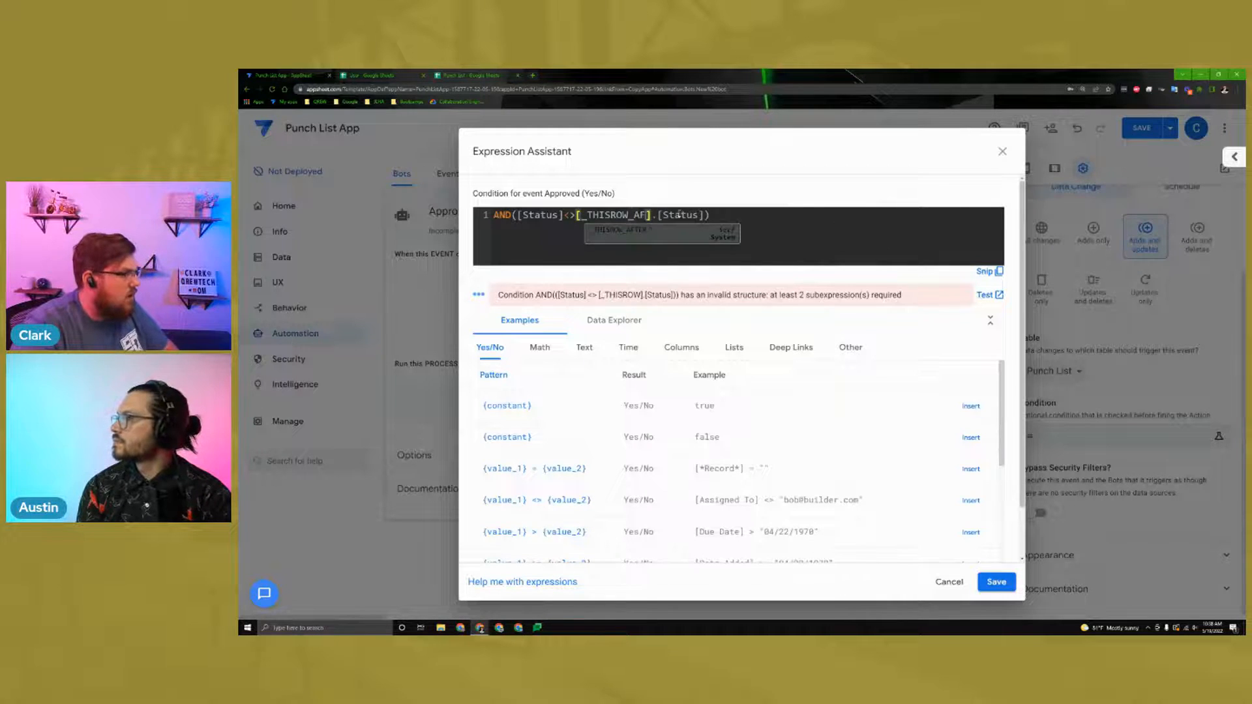
type("TER")
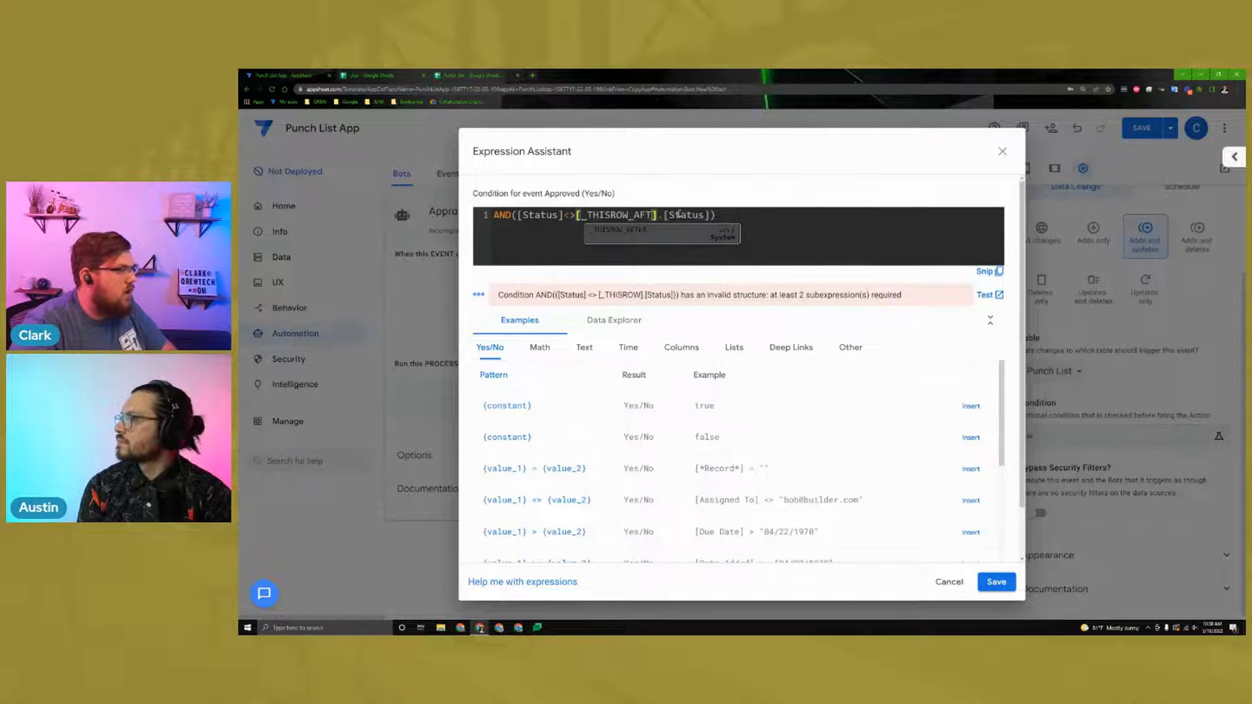
left_click(531, 215)
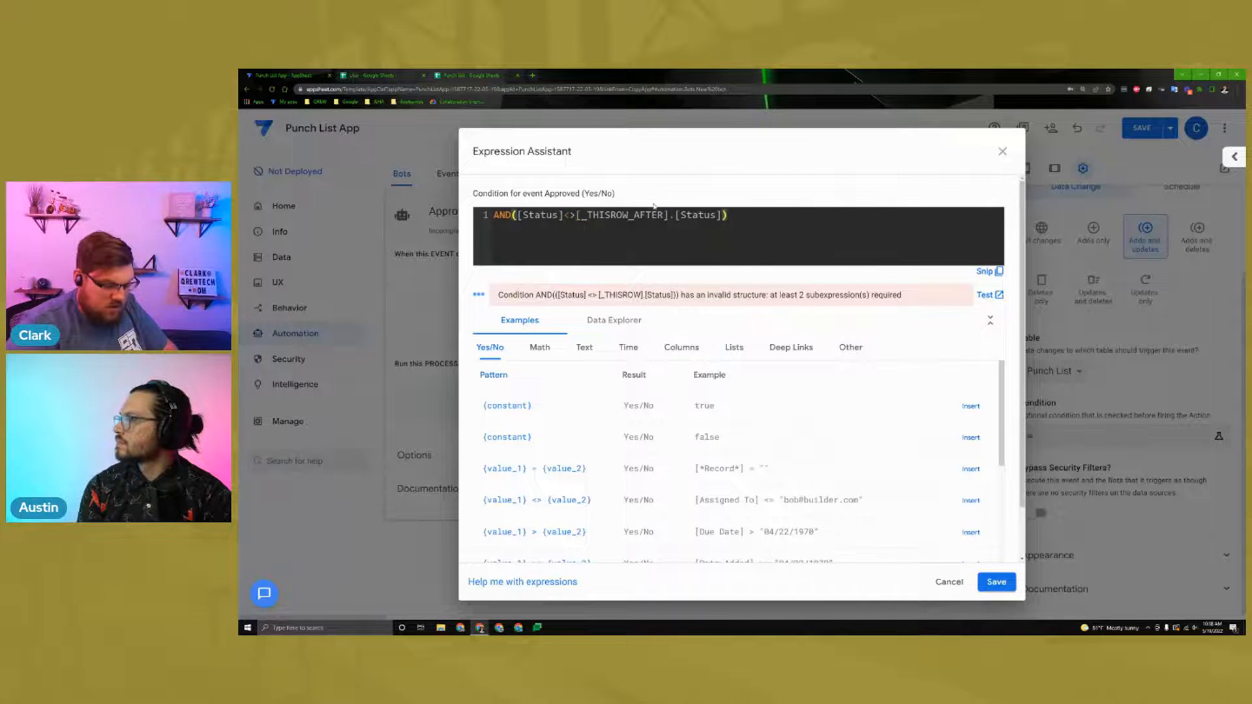
type("_th")
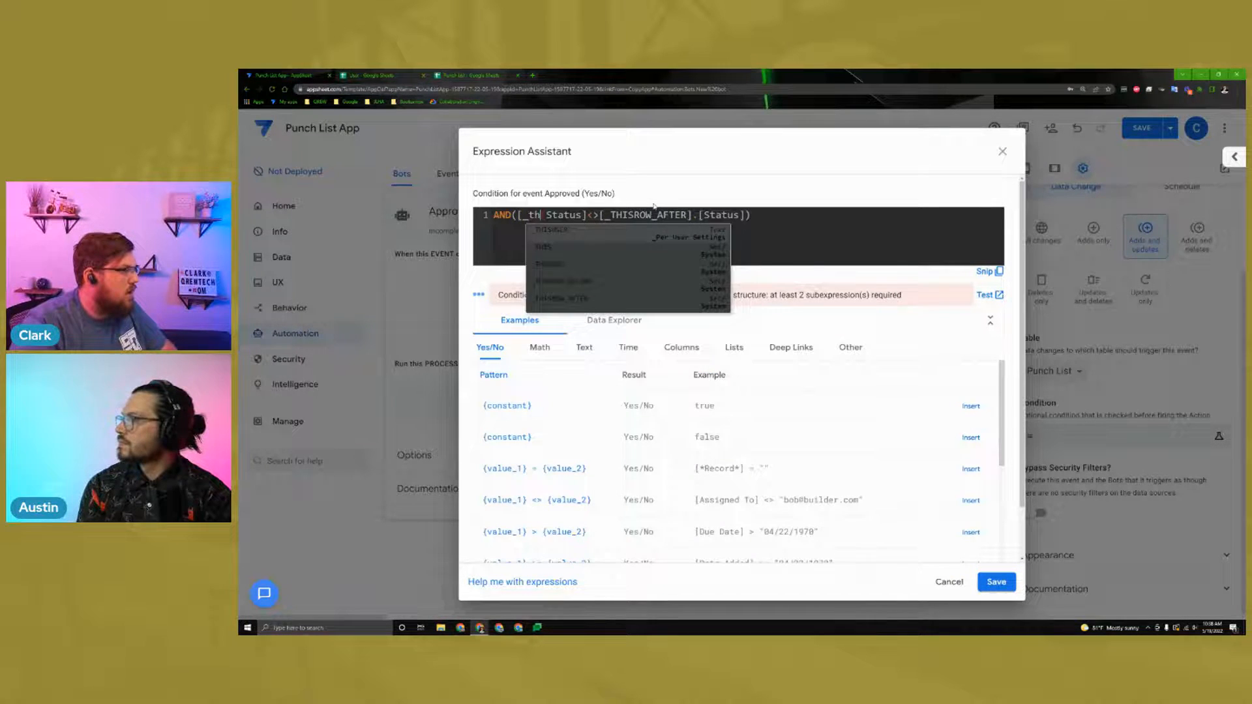
key("BackSpace")
type("_THISROW")
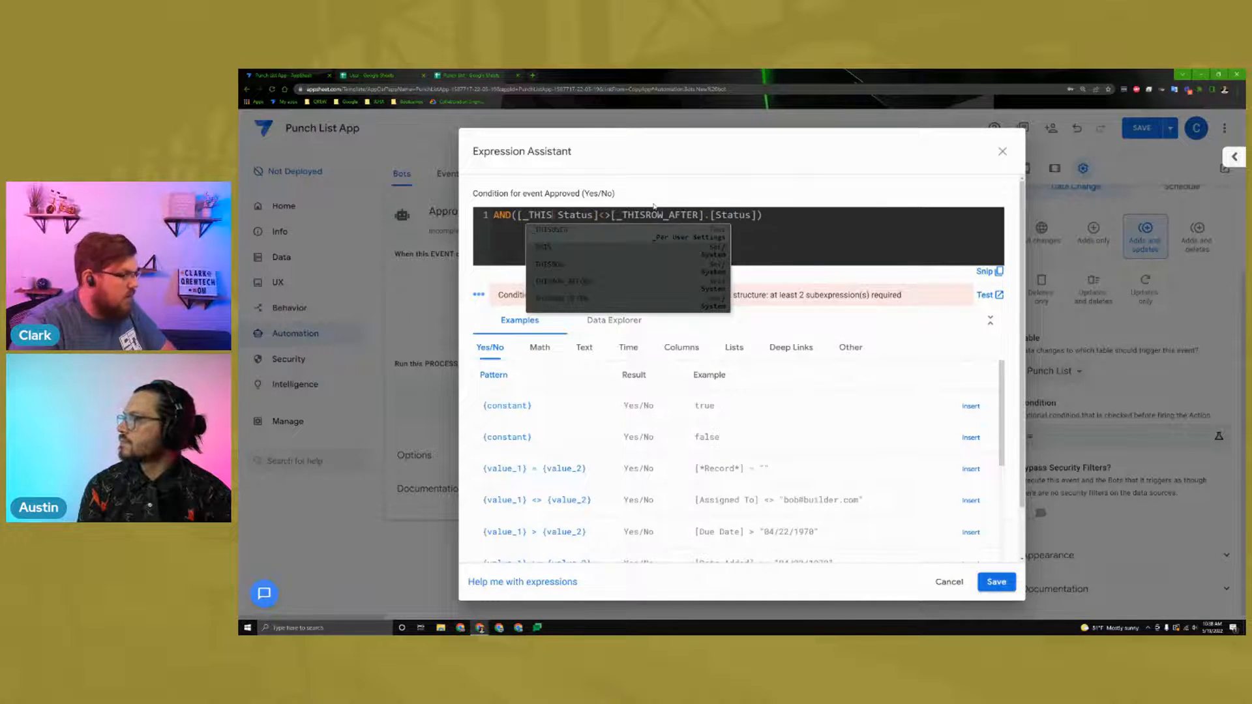
type("_")
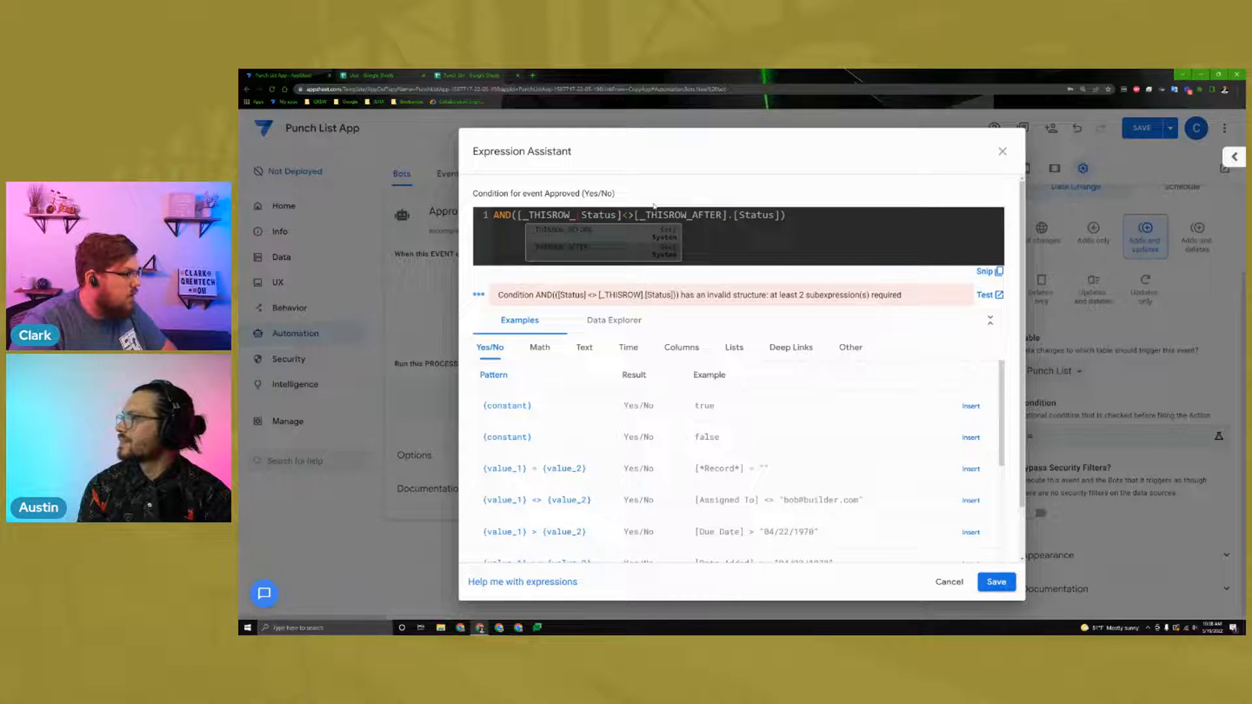
type("BEFORE].[")
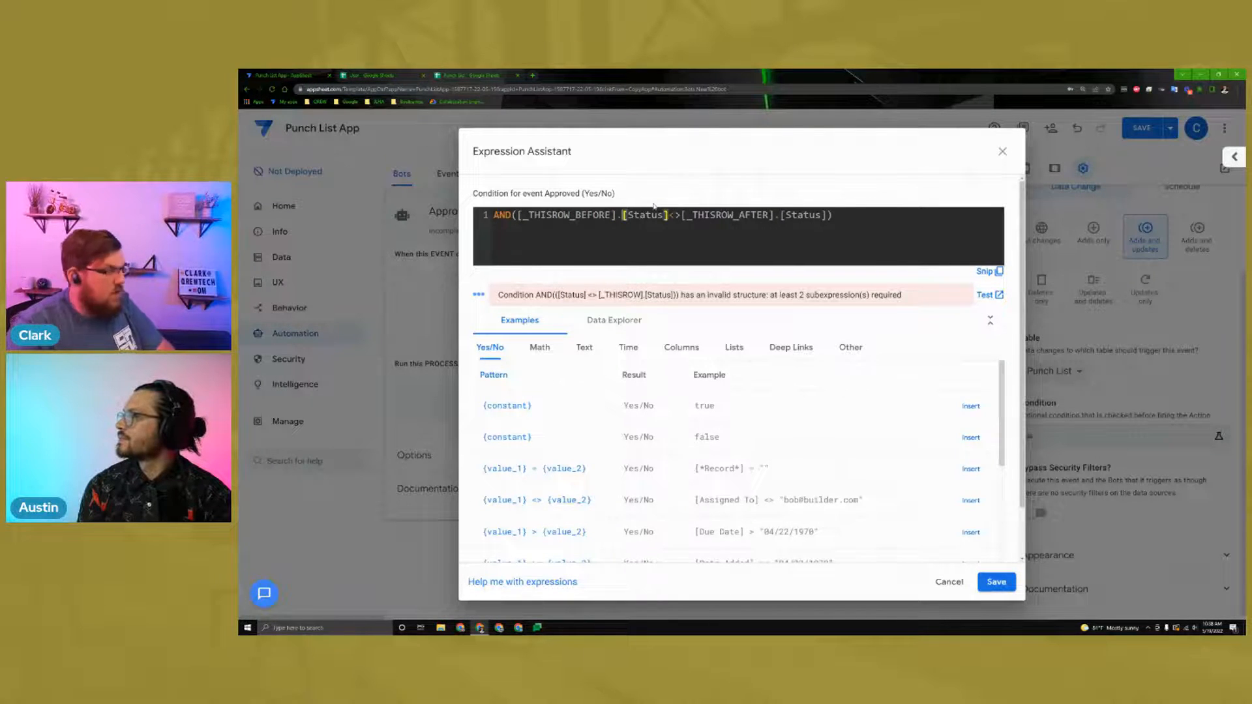
left_click(516, 216)
left_click_drag(517, 216, 669, 219)
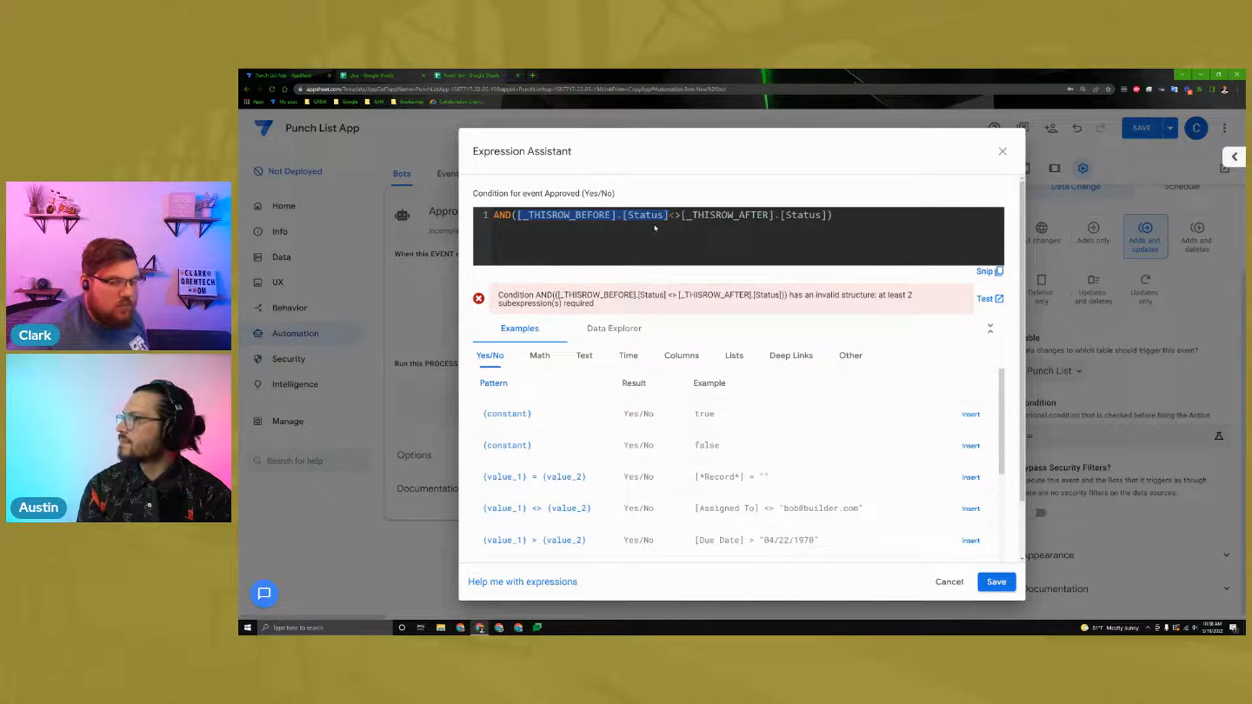
left_click_drag(680, 215, 886, 217)
Step: Add [Status]="Approved" as the second argument of the AND expression and save the event condition
left_click(827, 217)
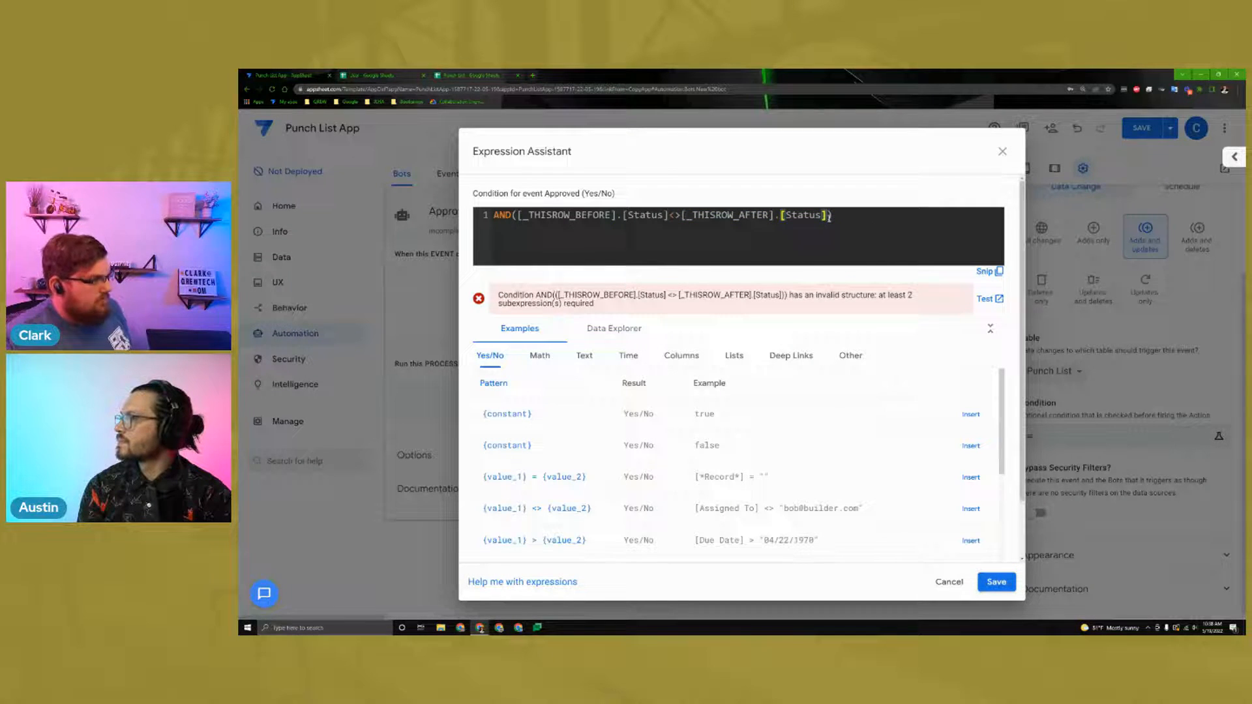
type(",")
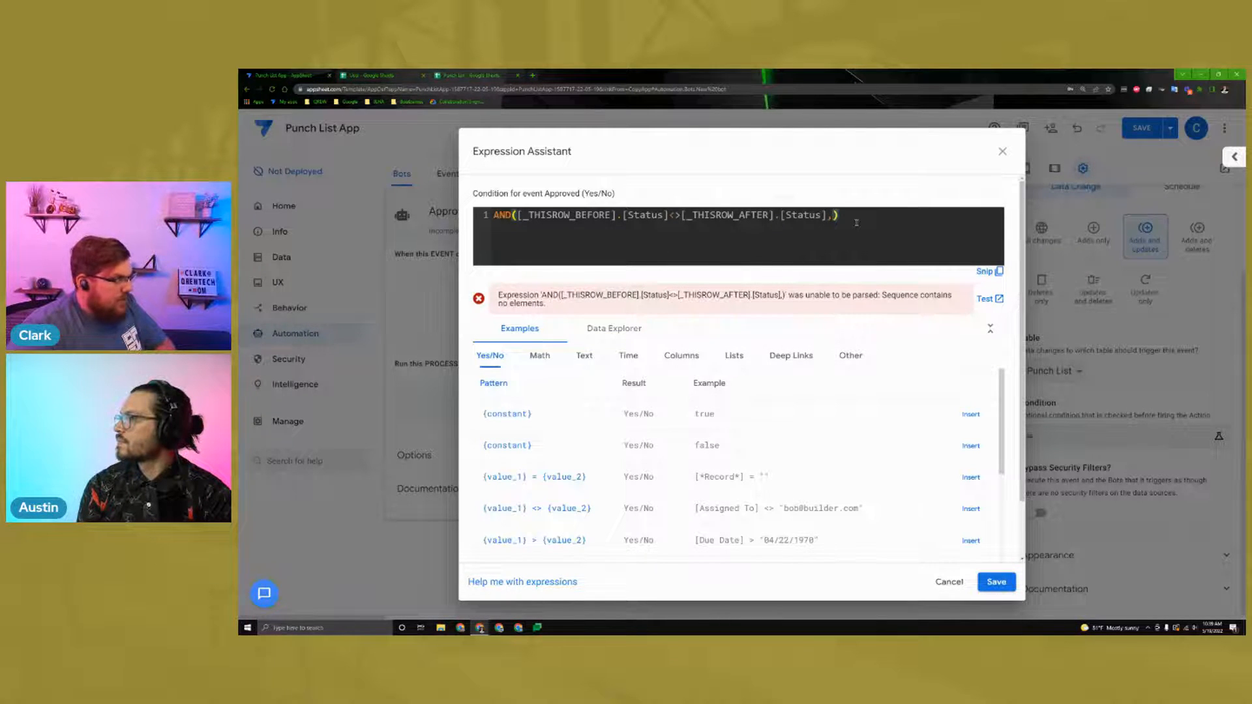
type("[Status")
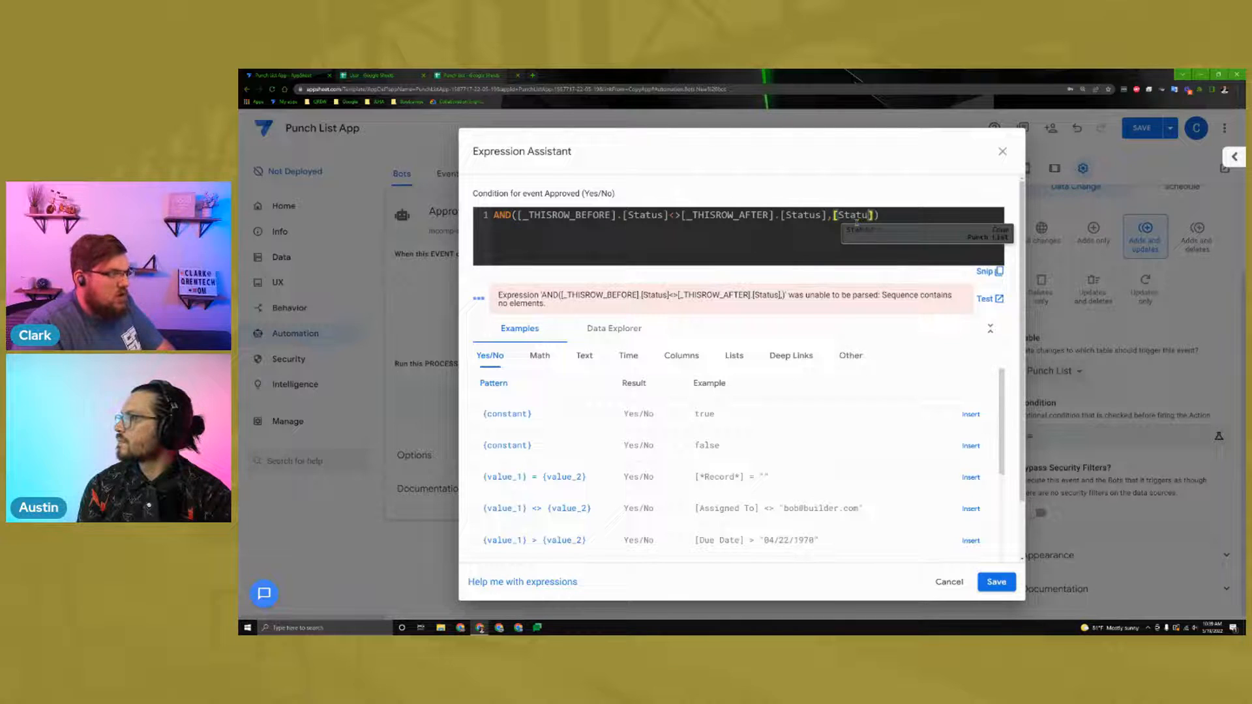
type("]=Arp")
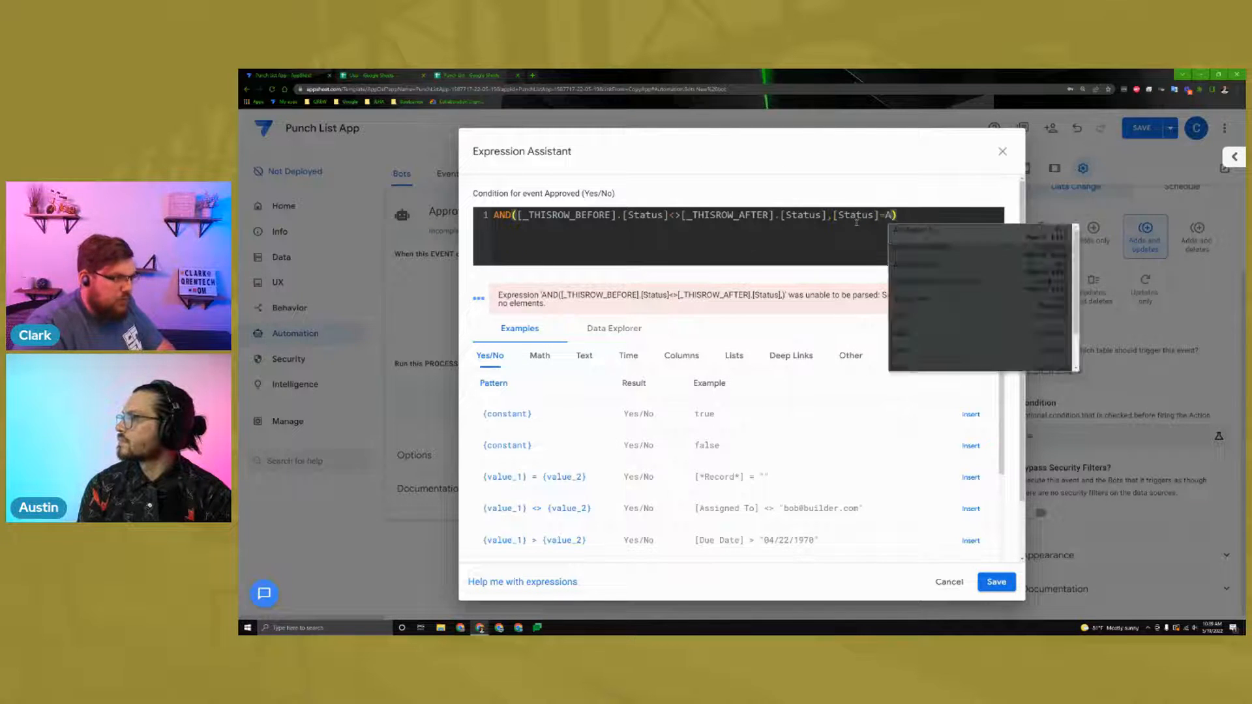
key("BackSpace")
key("BackSpace")
key("BackSpace")
type("[Appro")
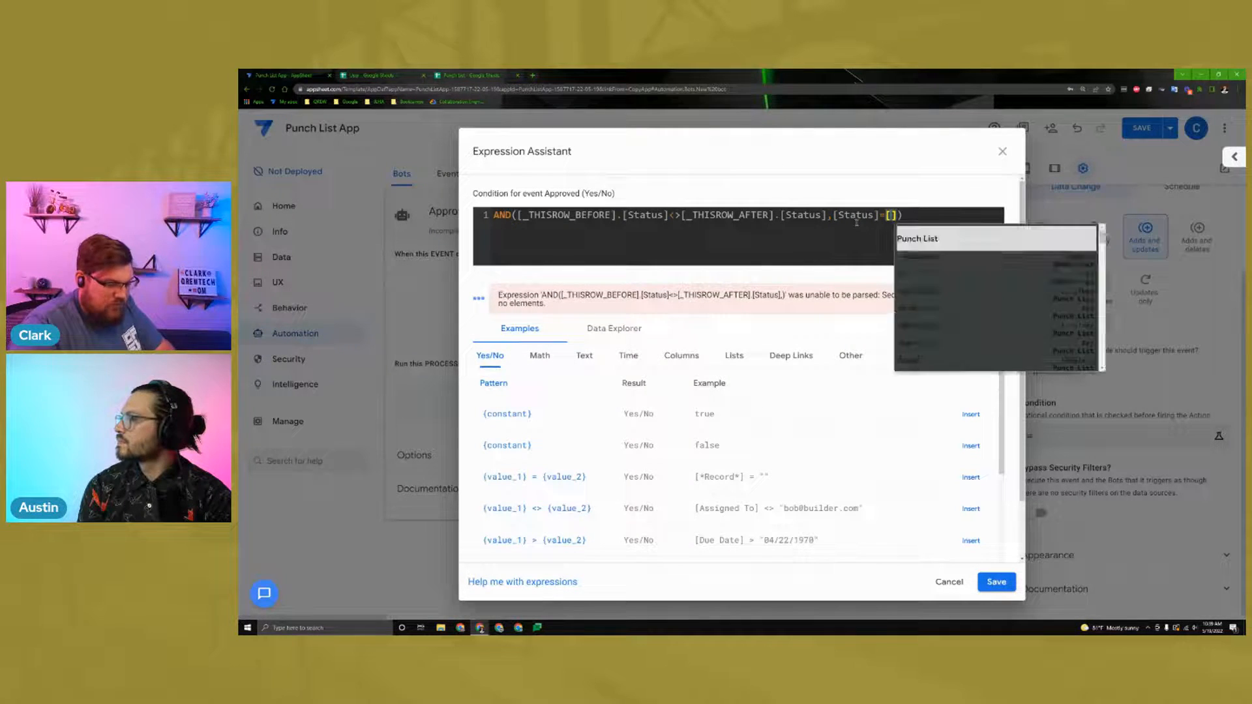
key("BackSpace")
key("BackSpace")
key("BackSpace")
key("BackSpace")
key("BackSpace")
key("BackSpace")
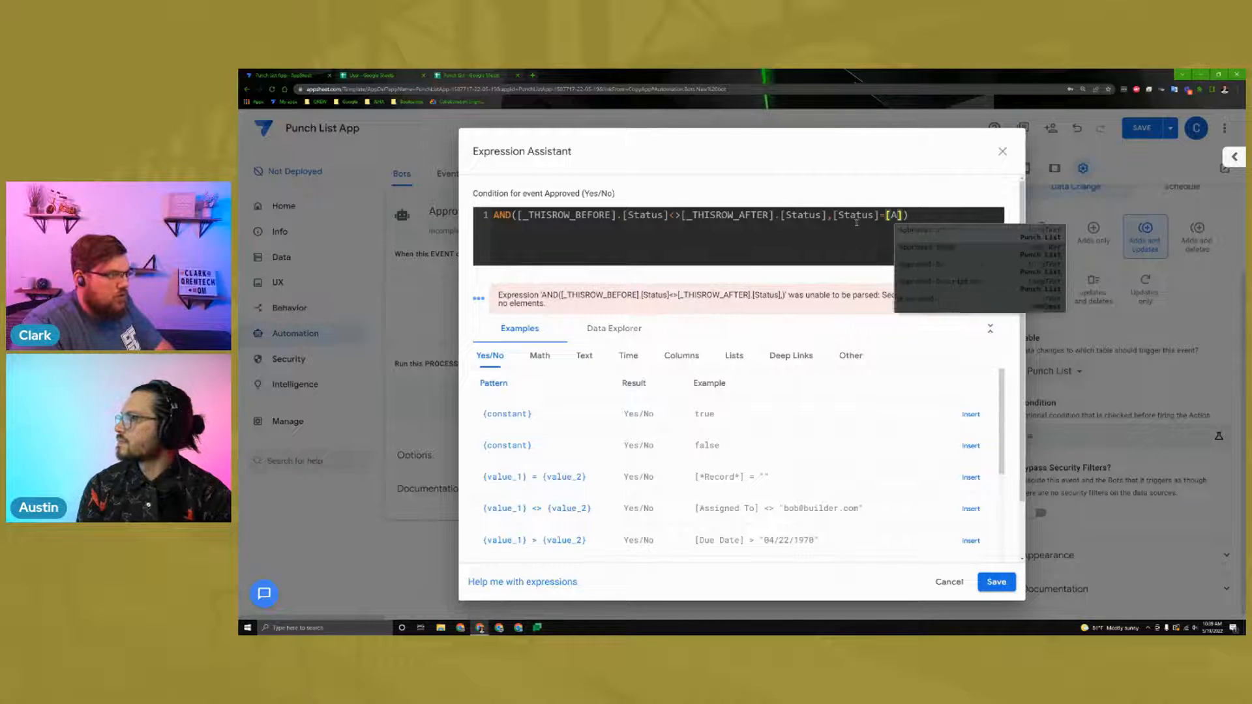
type("\"A")
type("pproved")
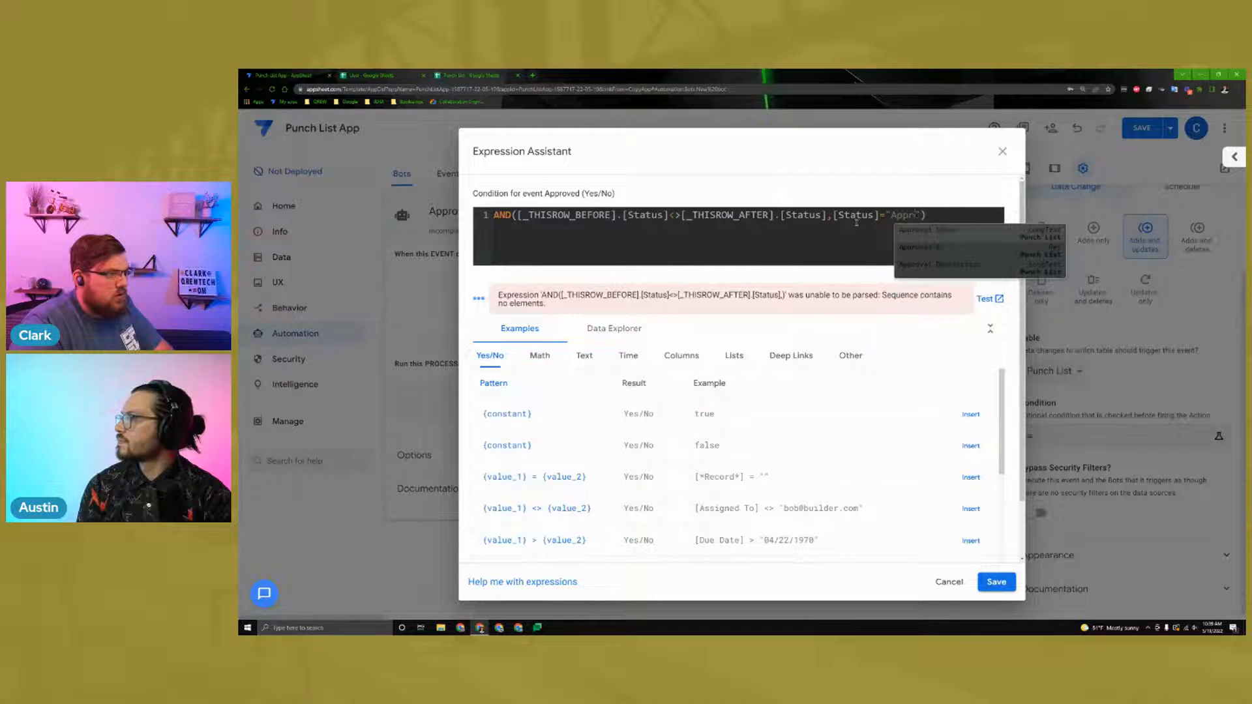
key("Right")
key("Right")
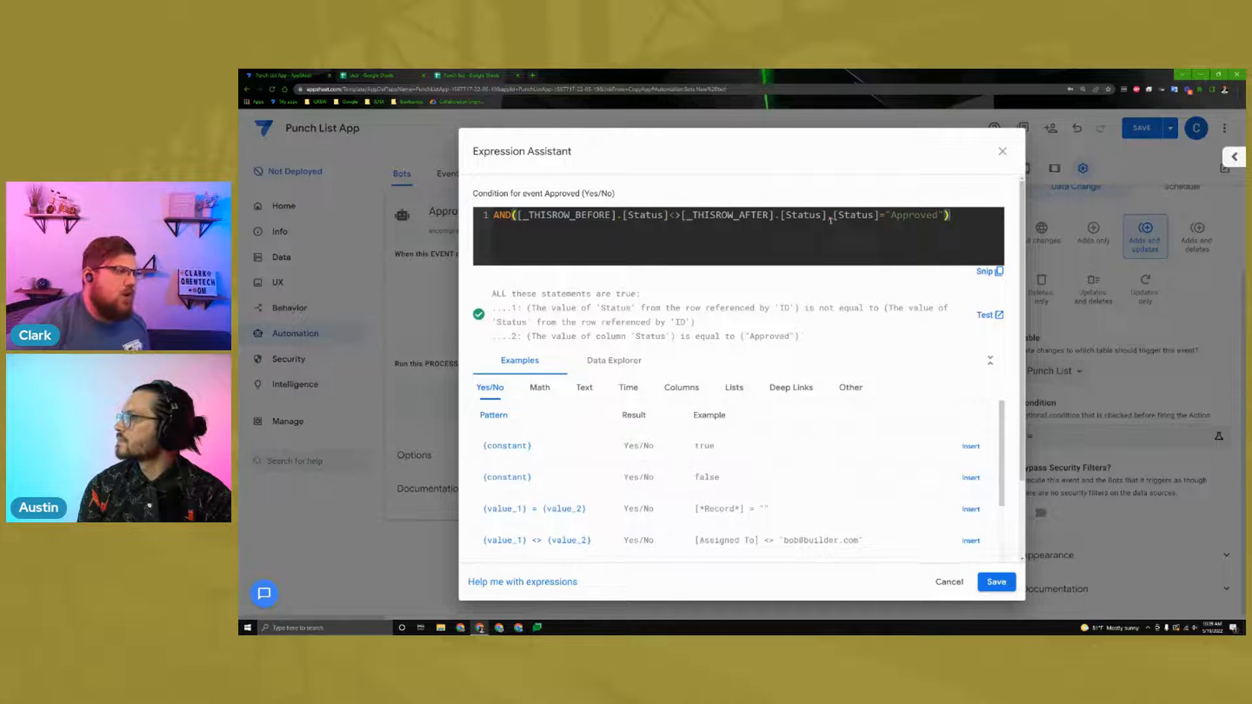
left_click_drag(833, 215, 948, 215)
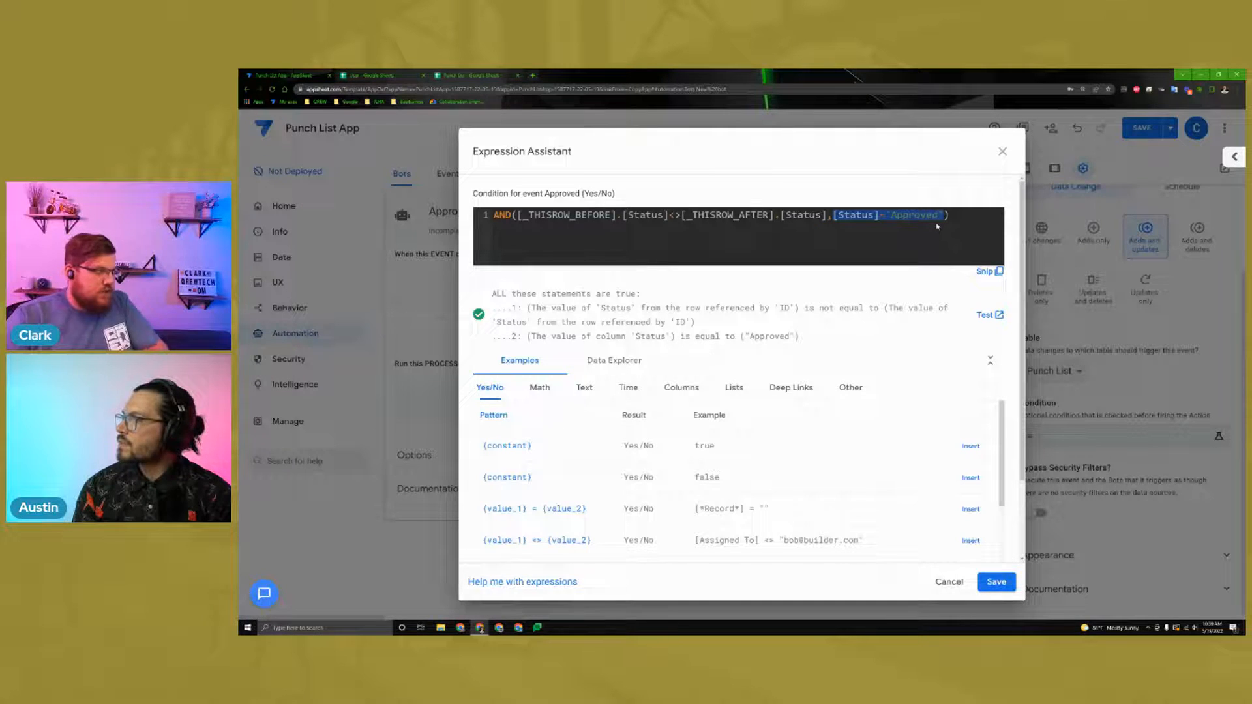
left_click(978, 213)
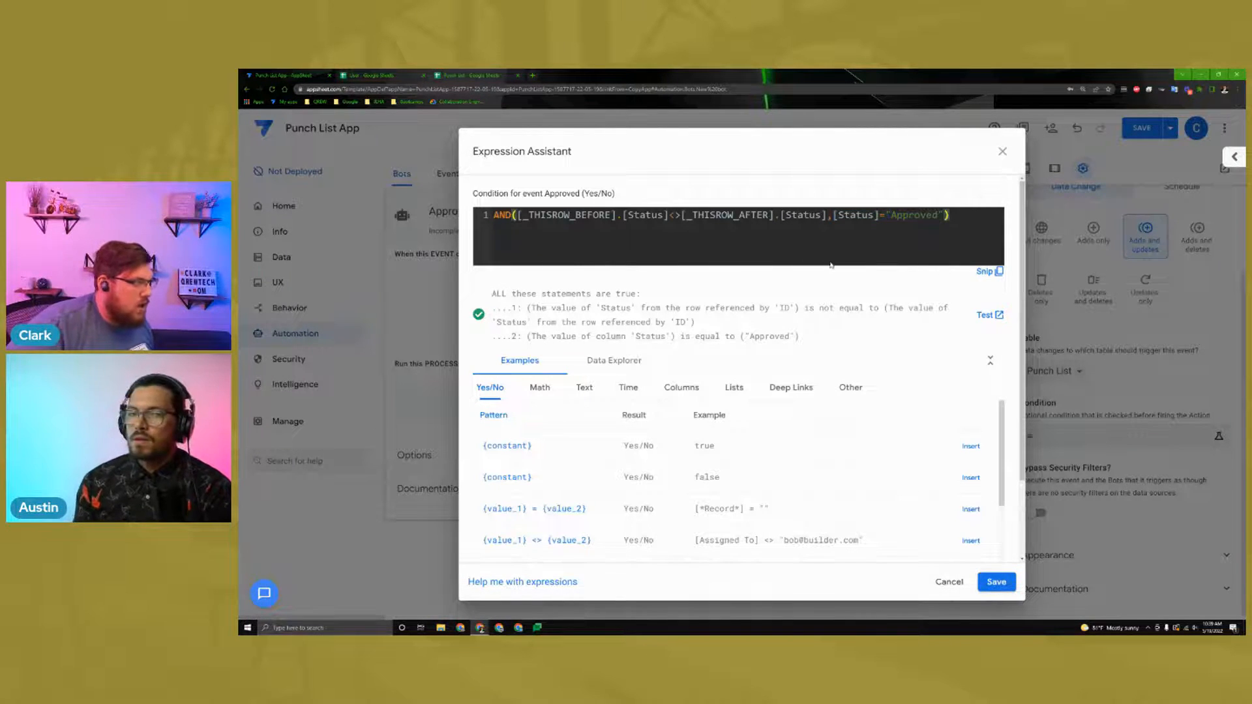
left_click(997, 582)
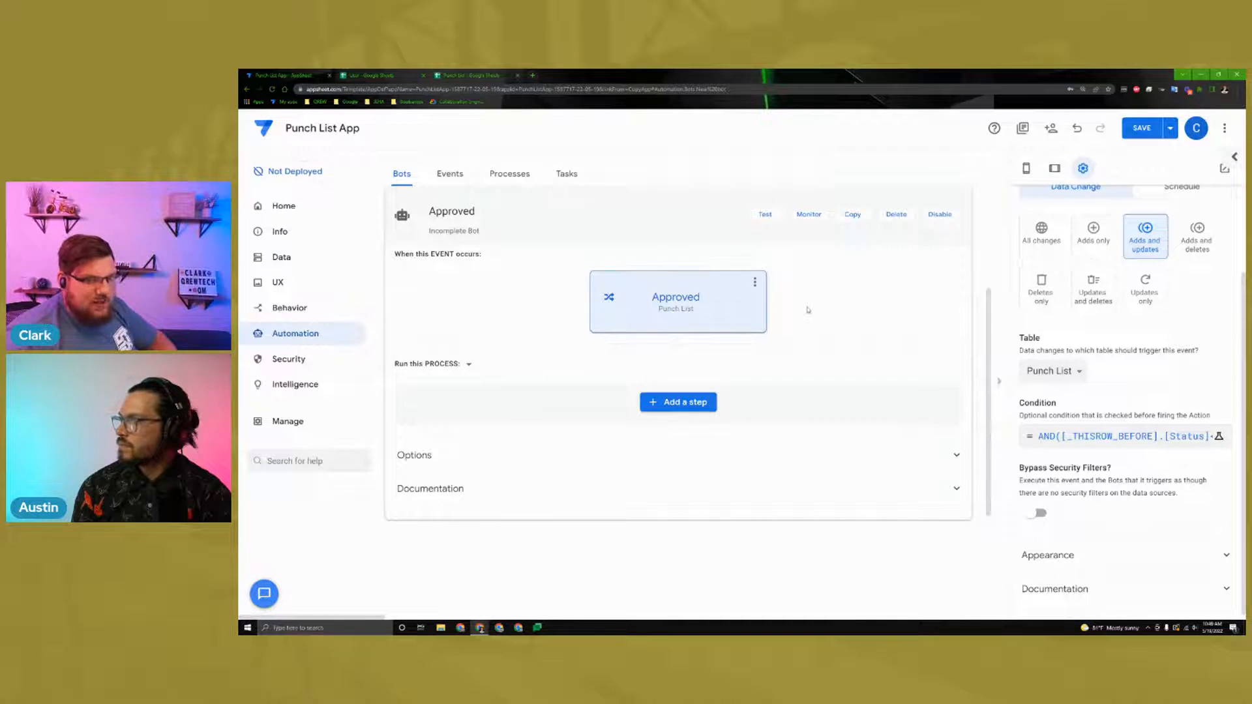
Step: Review the before-and-after status comparison in the Approved event's saved condition, leaving the expression as it is
left_click(1096, 437)
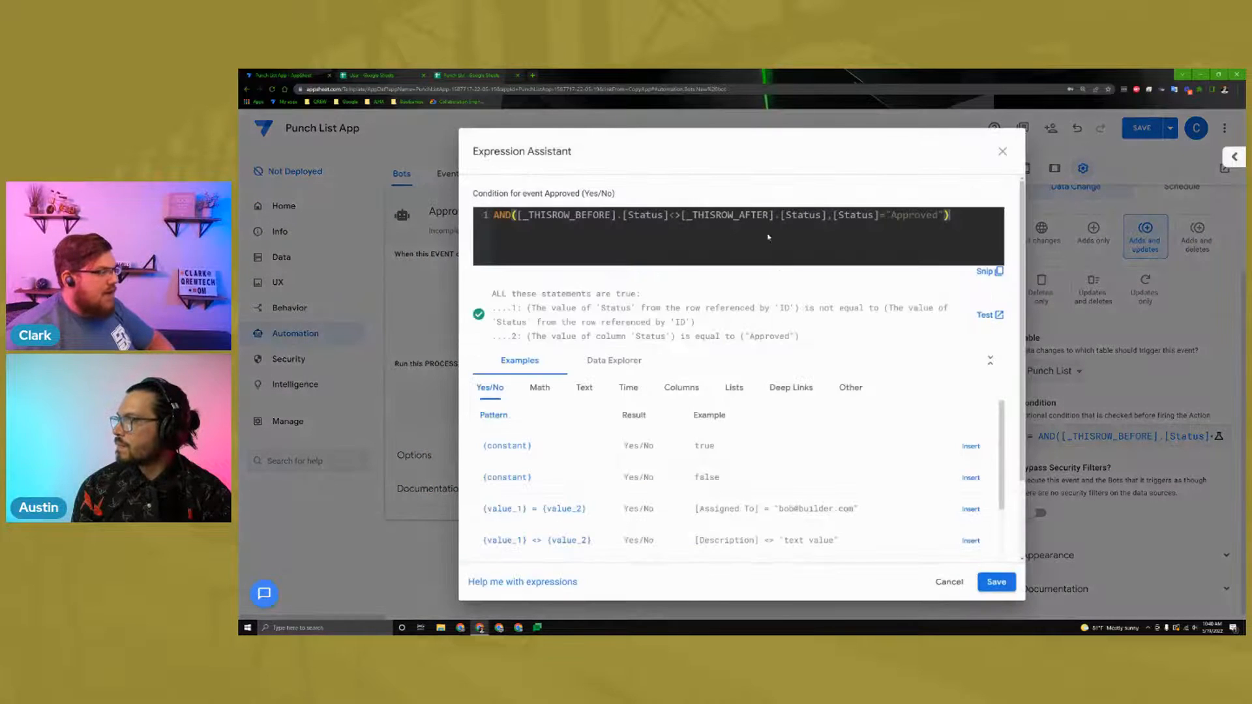
left_click_drag(519, 216, 827, 218)
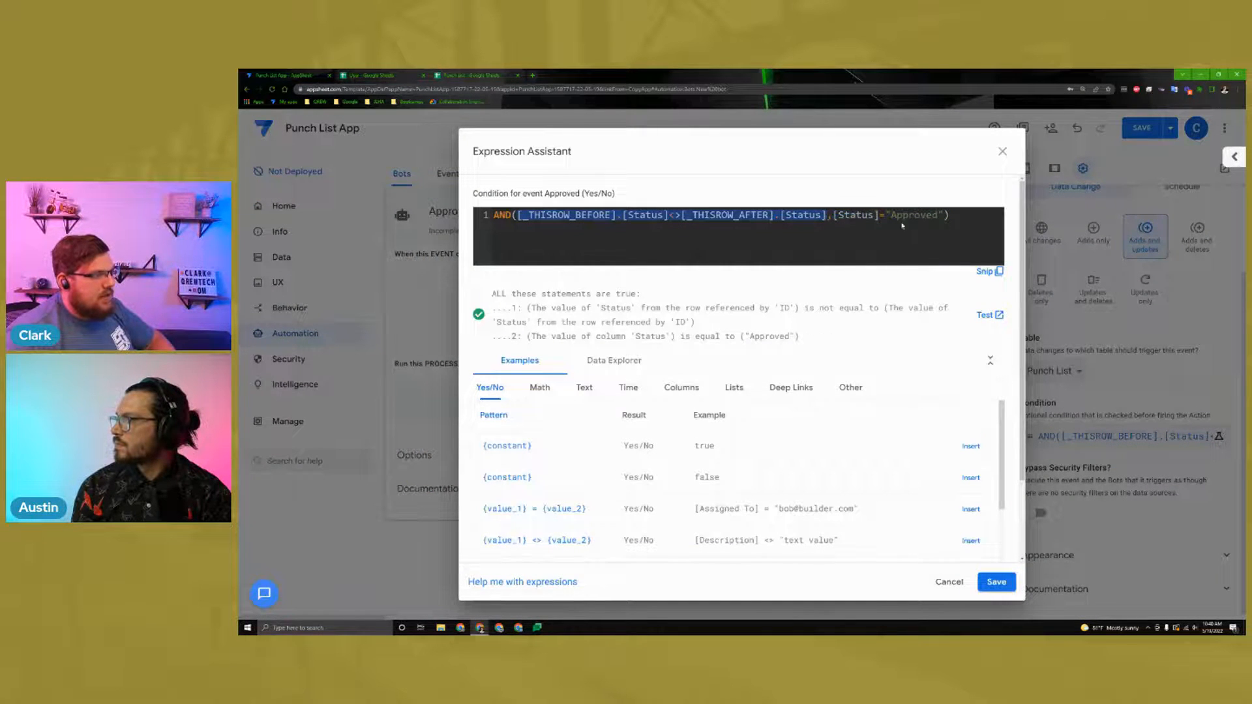
left_click(1004, 154)
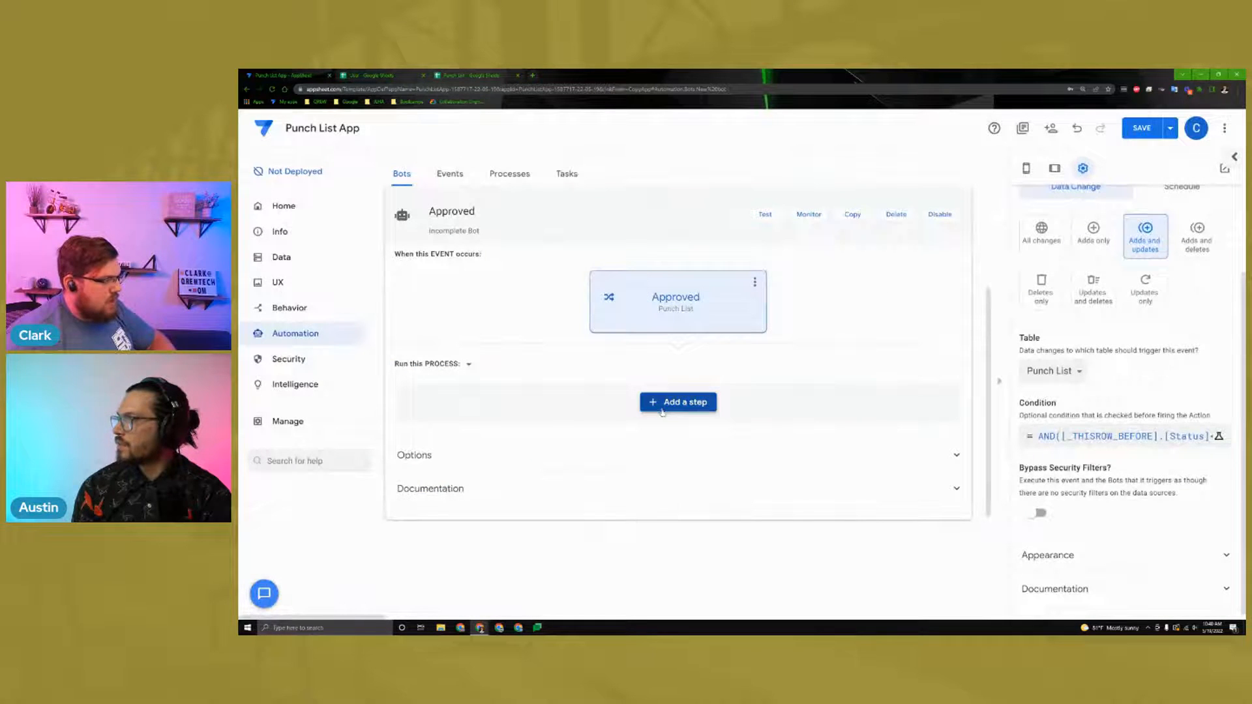
Step: Save the app and add a custom step that runs a newly created task to the Approved bot's process
left_click(1142, 128)
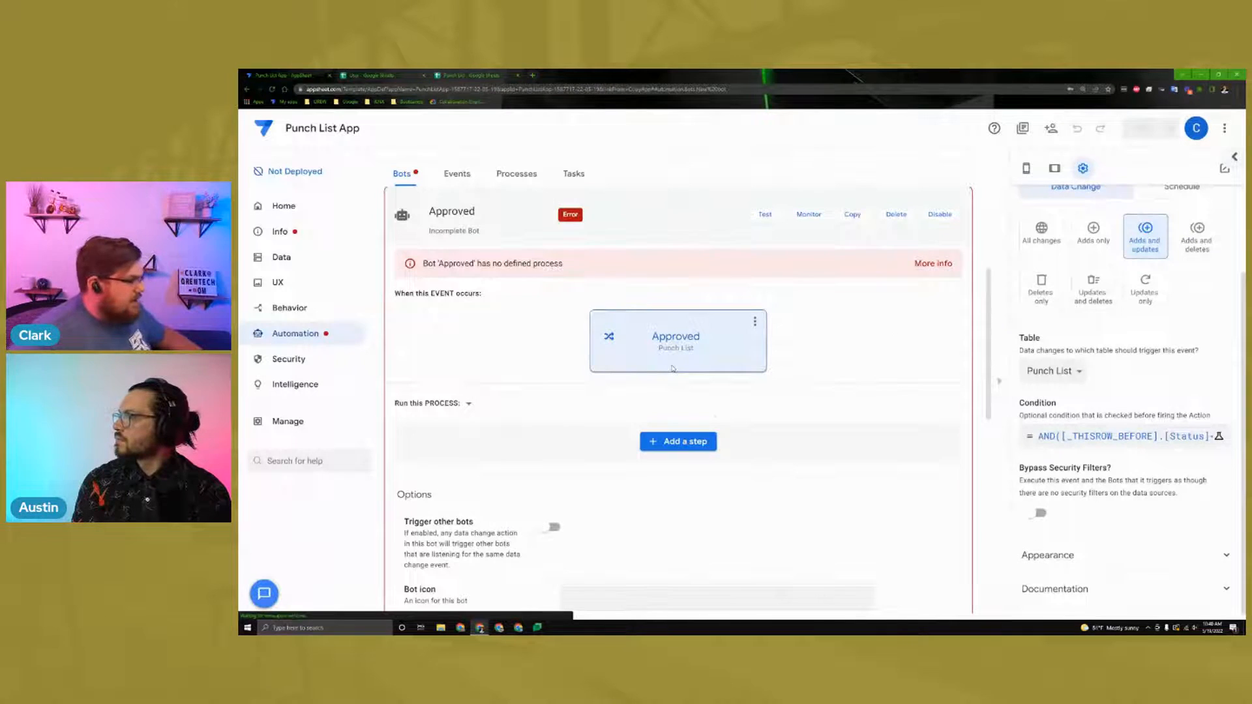
left_click(679, 441)
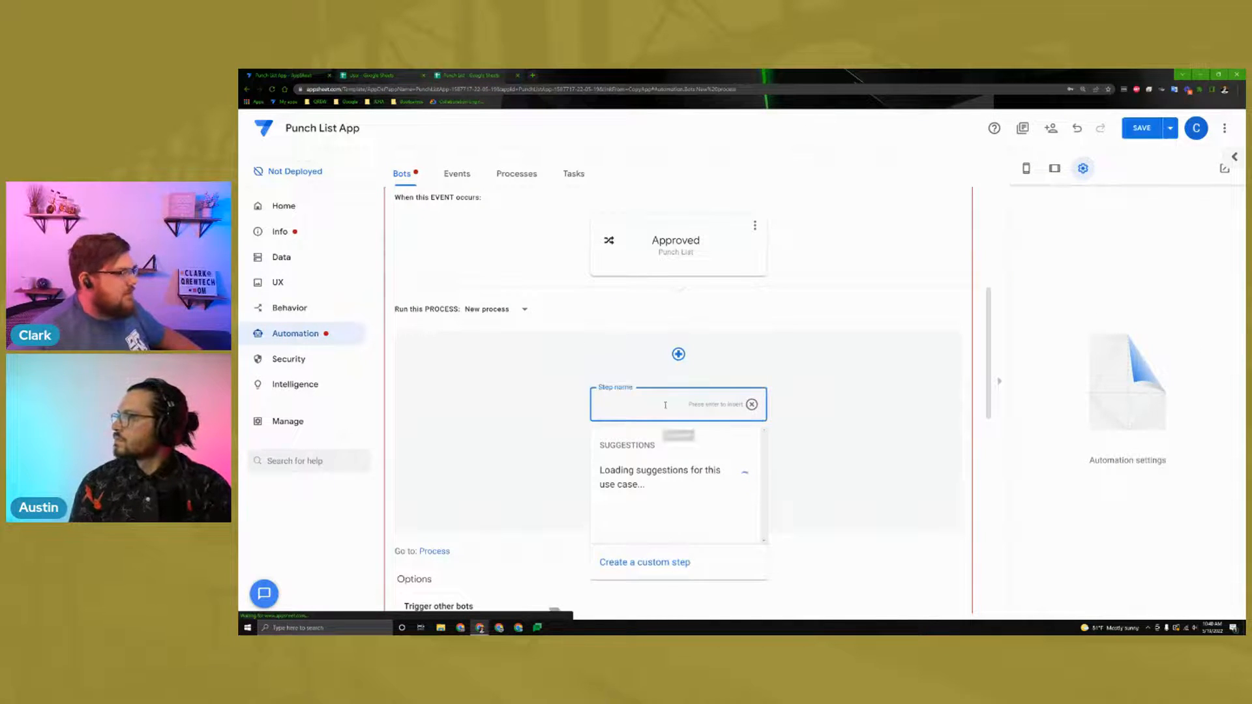
left_click(701, 563)
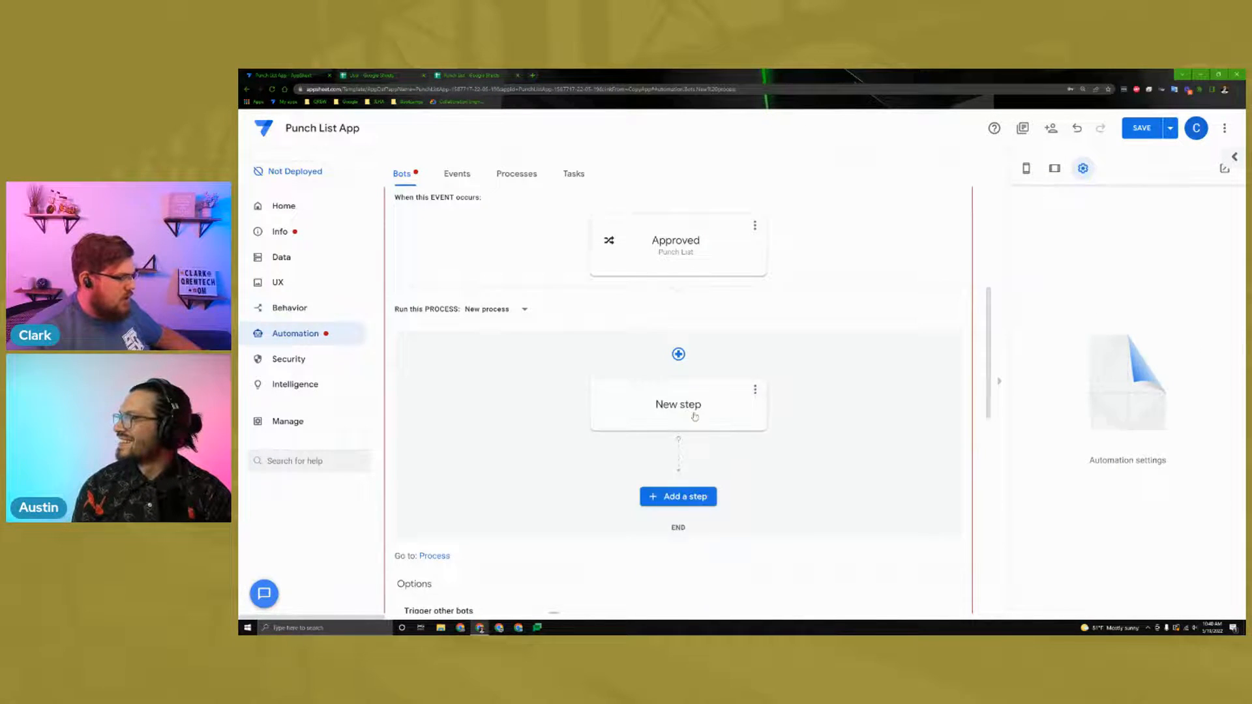
left_click(735, 494)
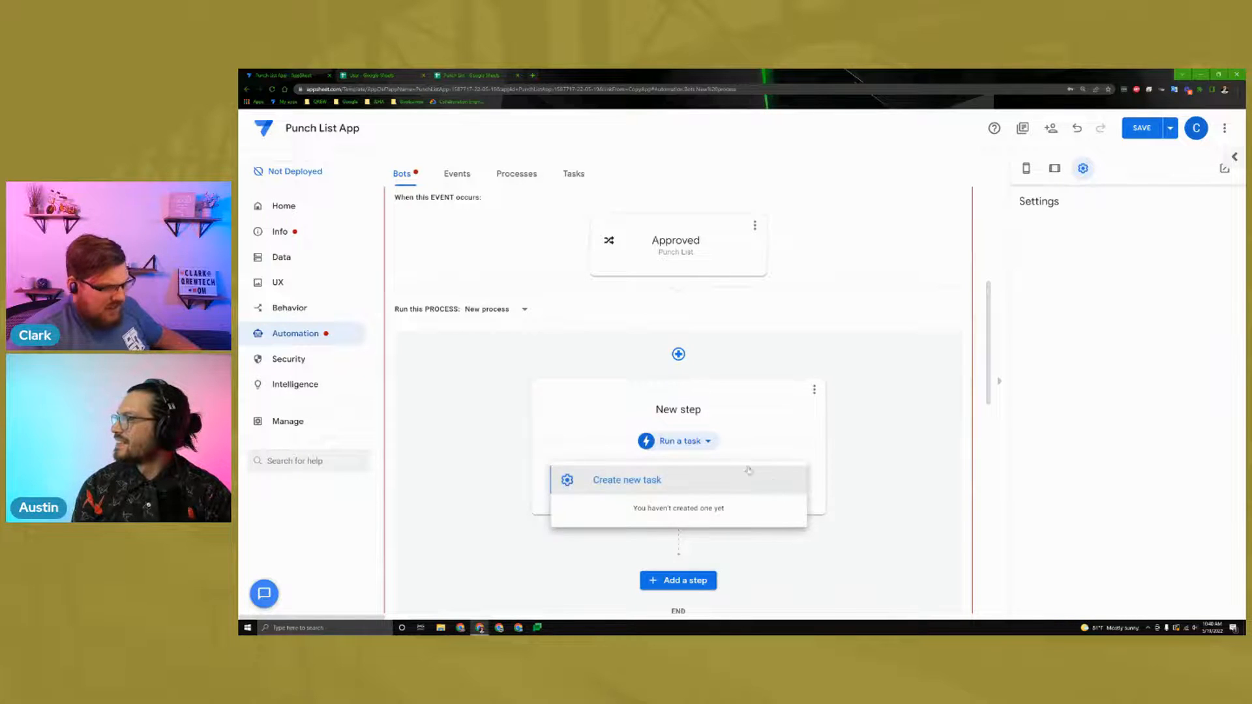
left_click(669, 482)
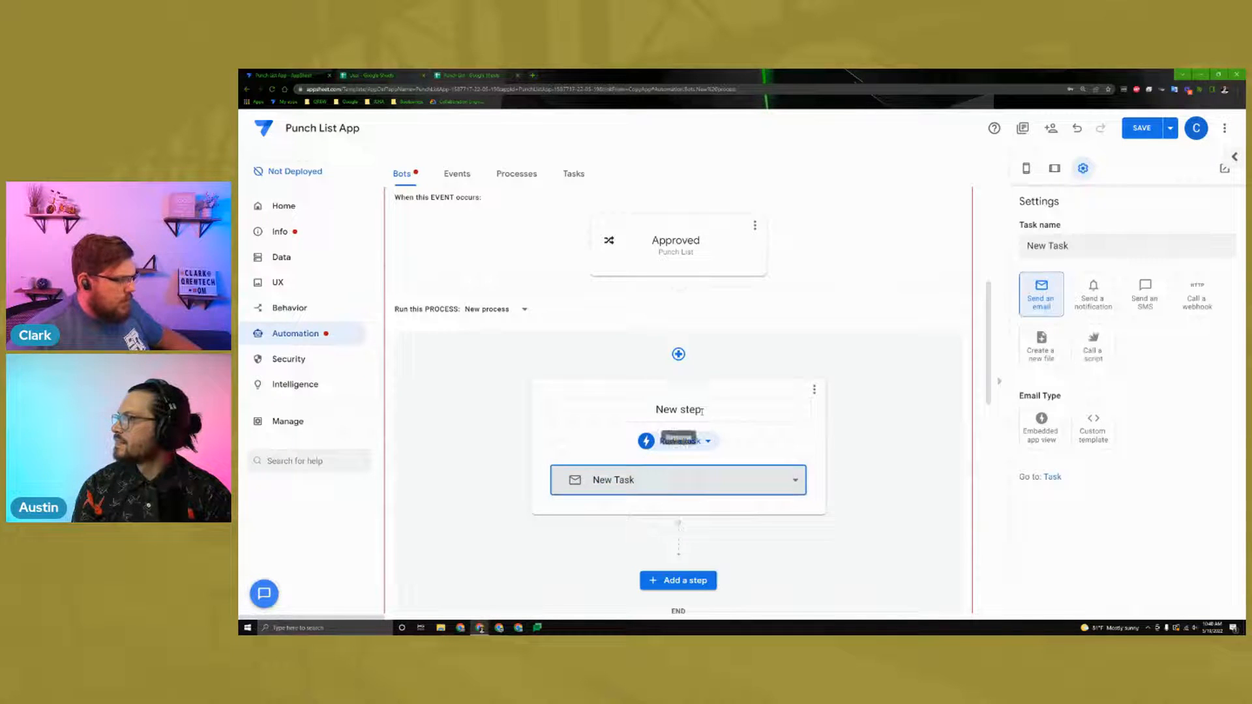
Step: Rename the new process step as Email Peeps
left_click(791, 410)
key("BackSpace")
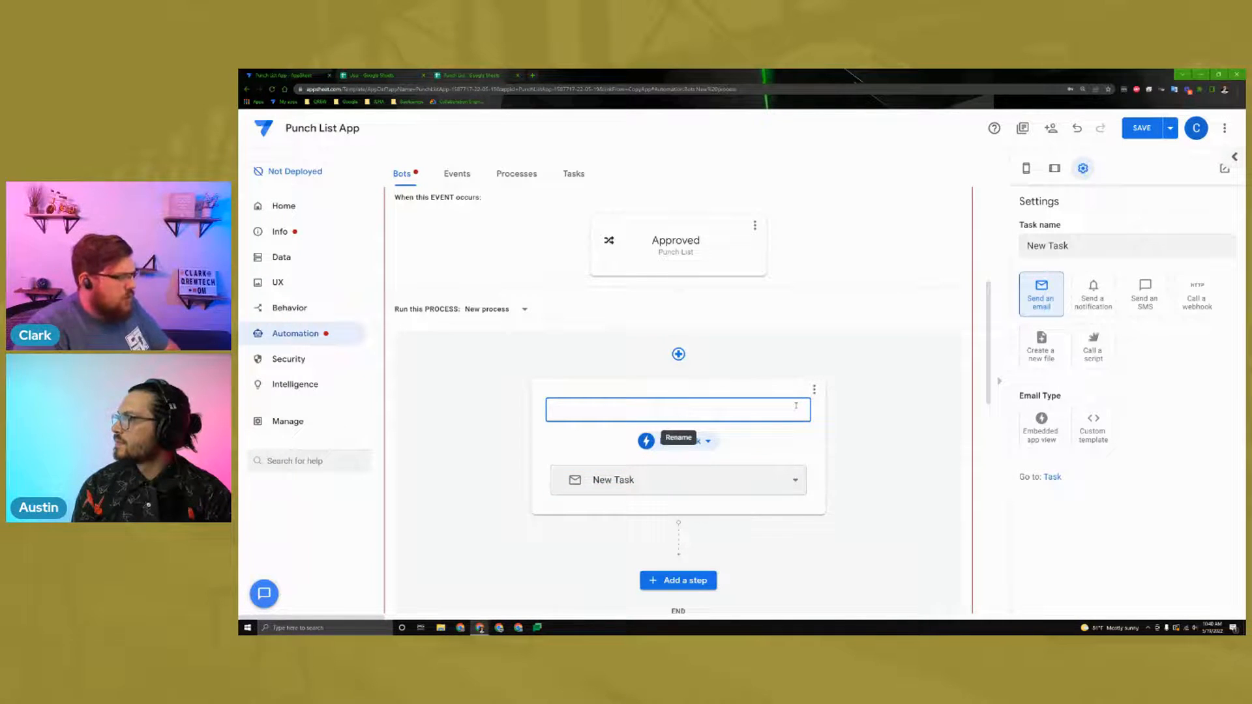
type("Em")
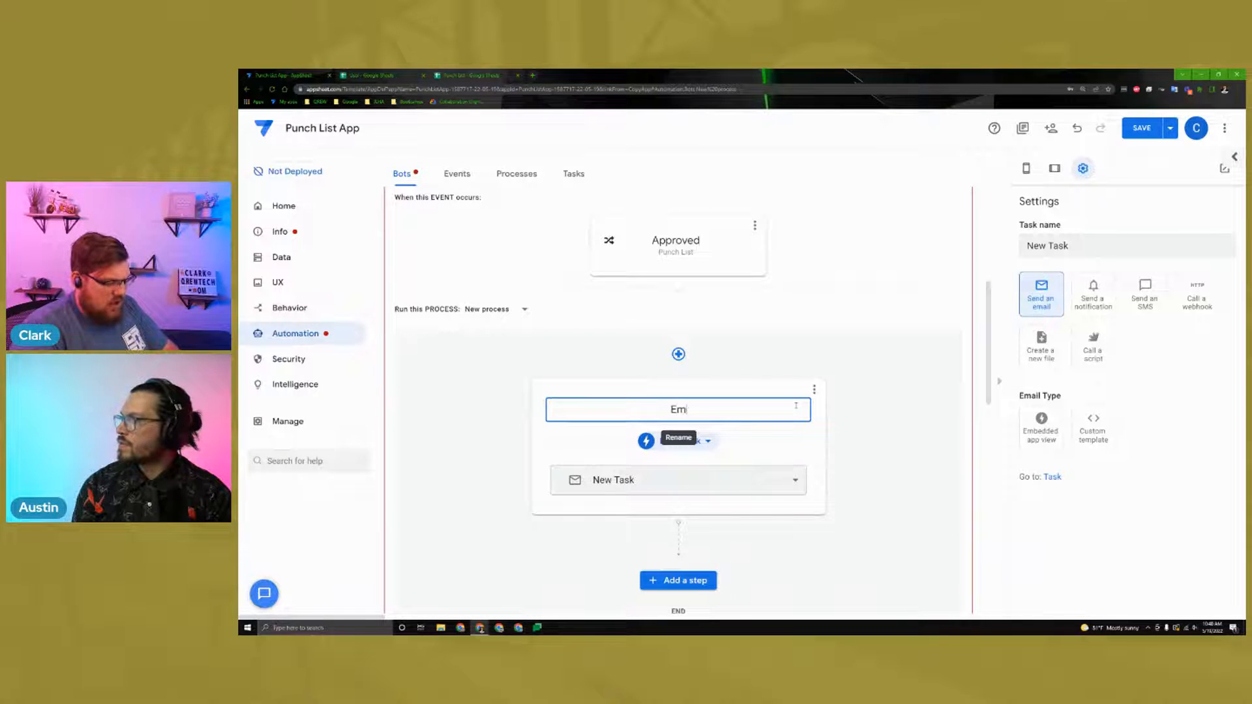
type("ail Peeps")
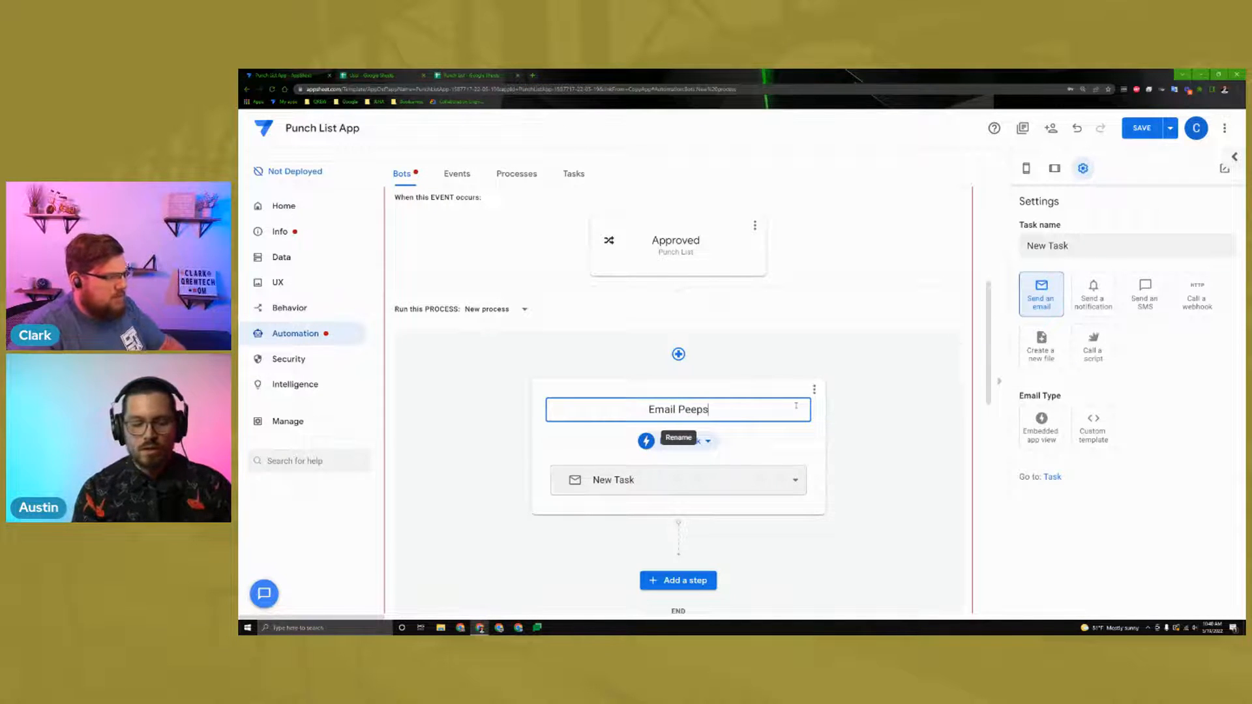
key("Return")
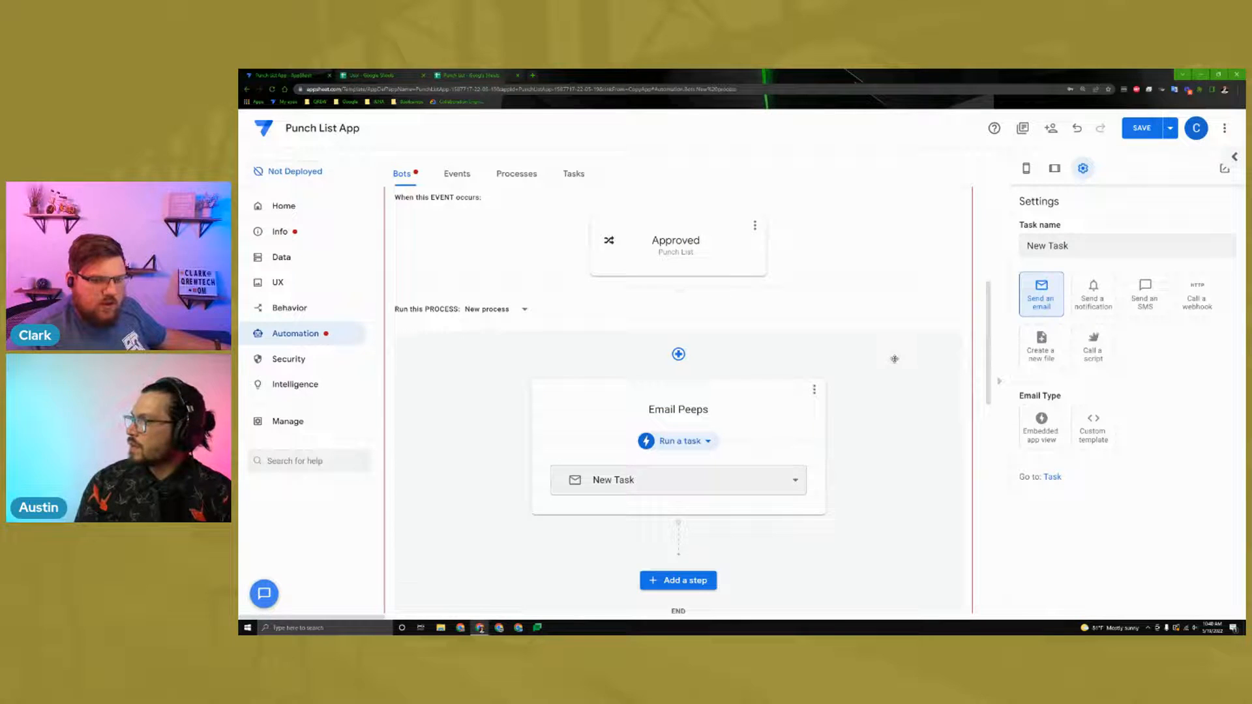
Step: Open the full definition of the Email Peeps step's task, set its email type to Embedded app view and save the app
left_click(1053, 477)
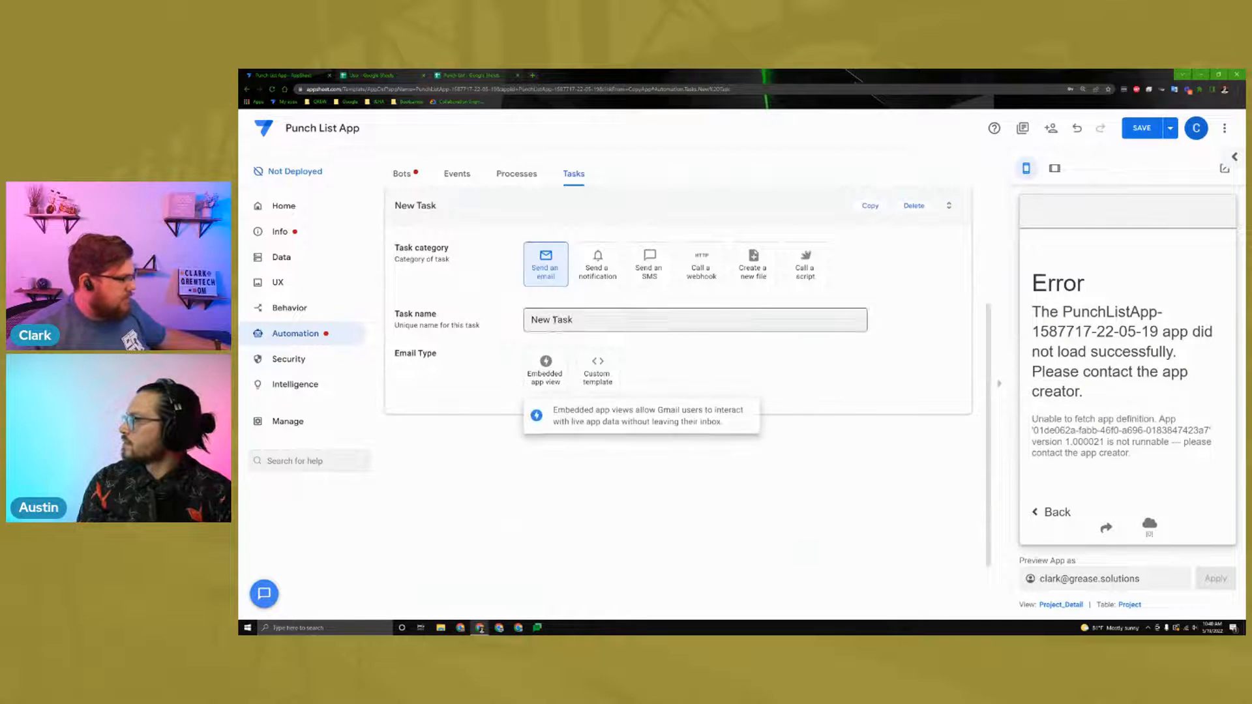
left_click(546, 366)
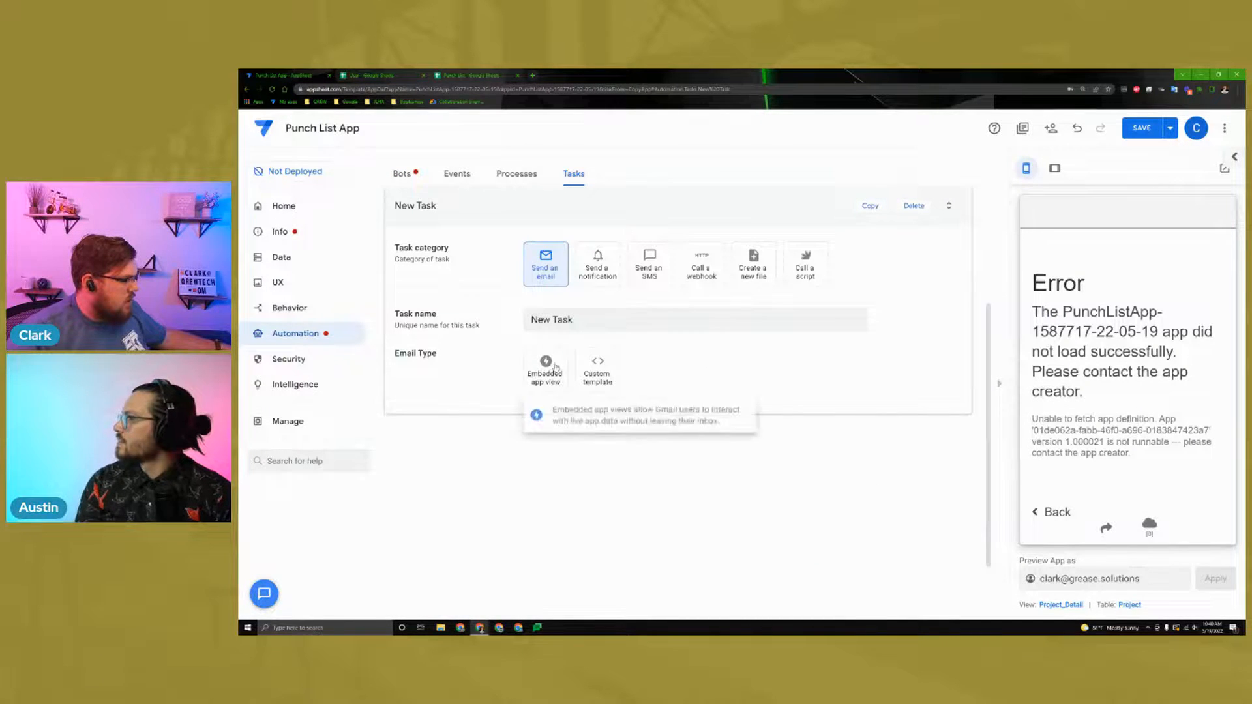
scroll(691, 469, "down", 2)
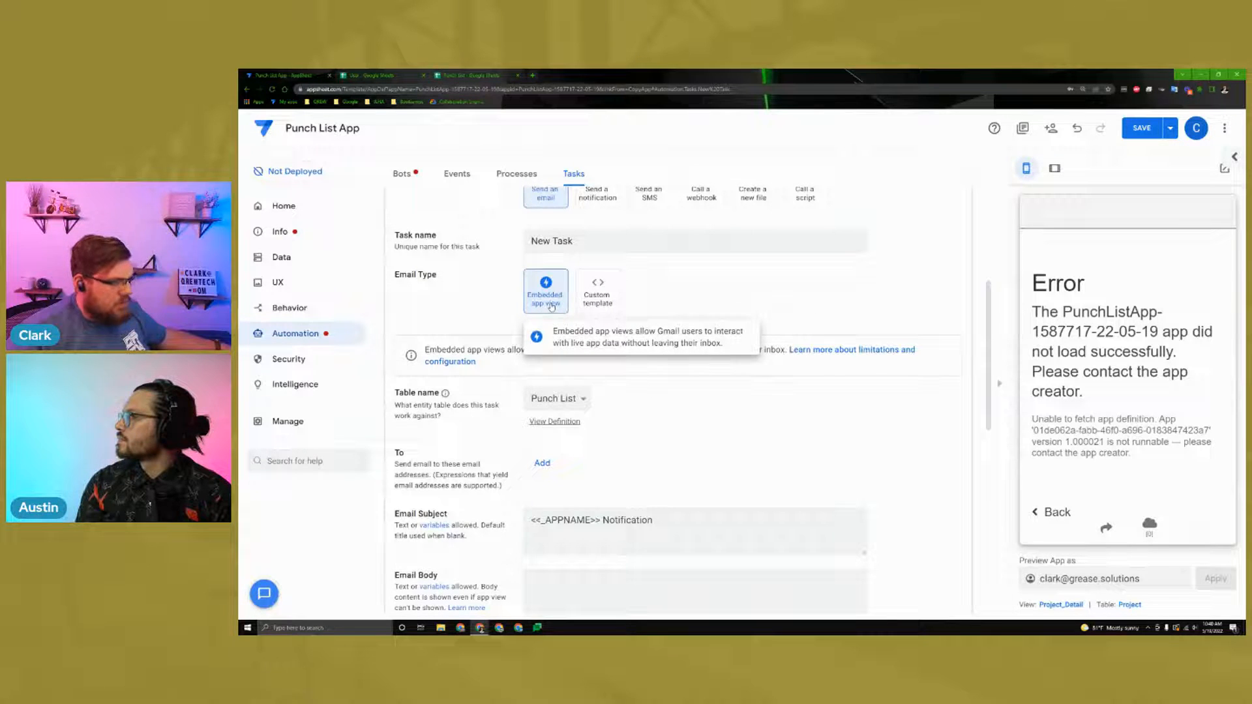
left_click(1142, 130)
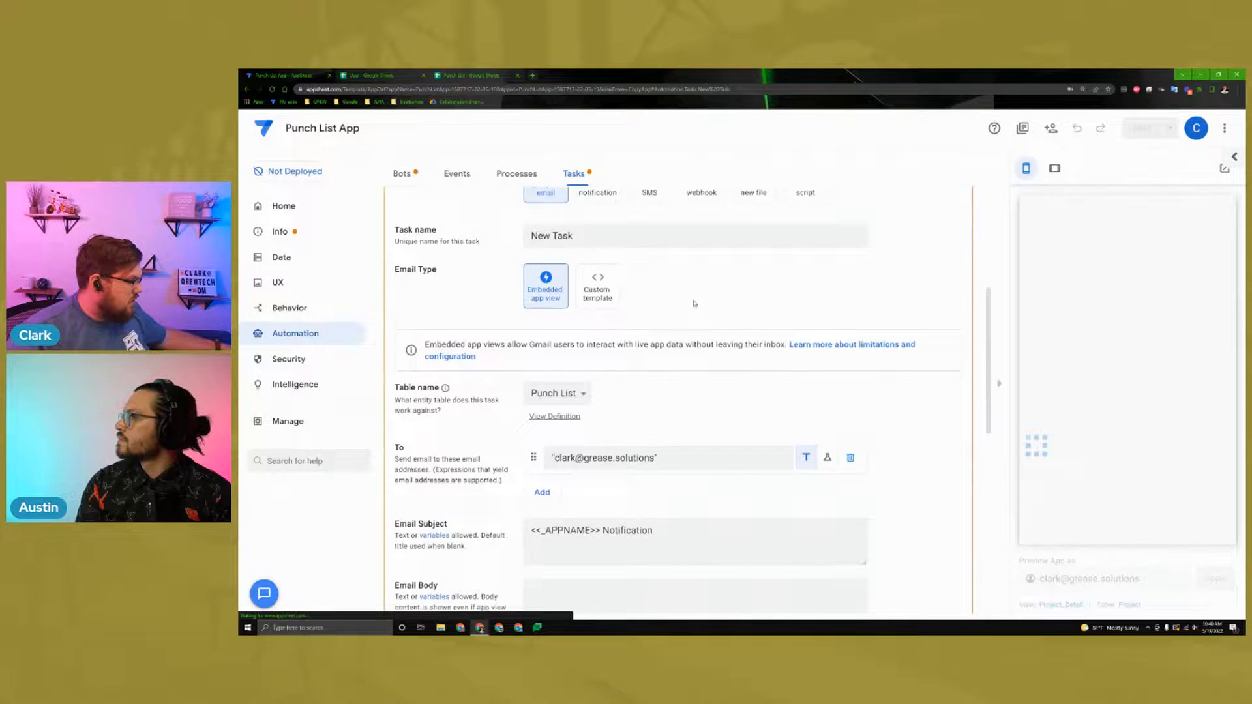
scroll(701, 349, "down", 2)
scroll(701, 348, "up", 3)
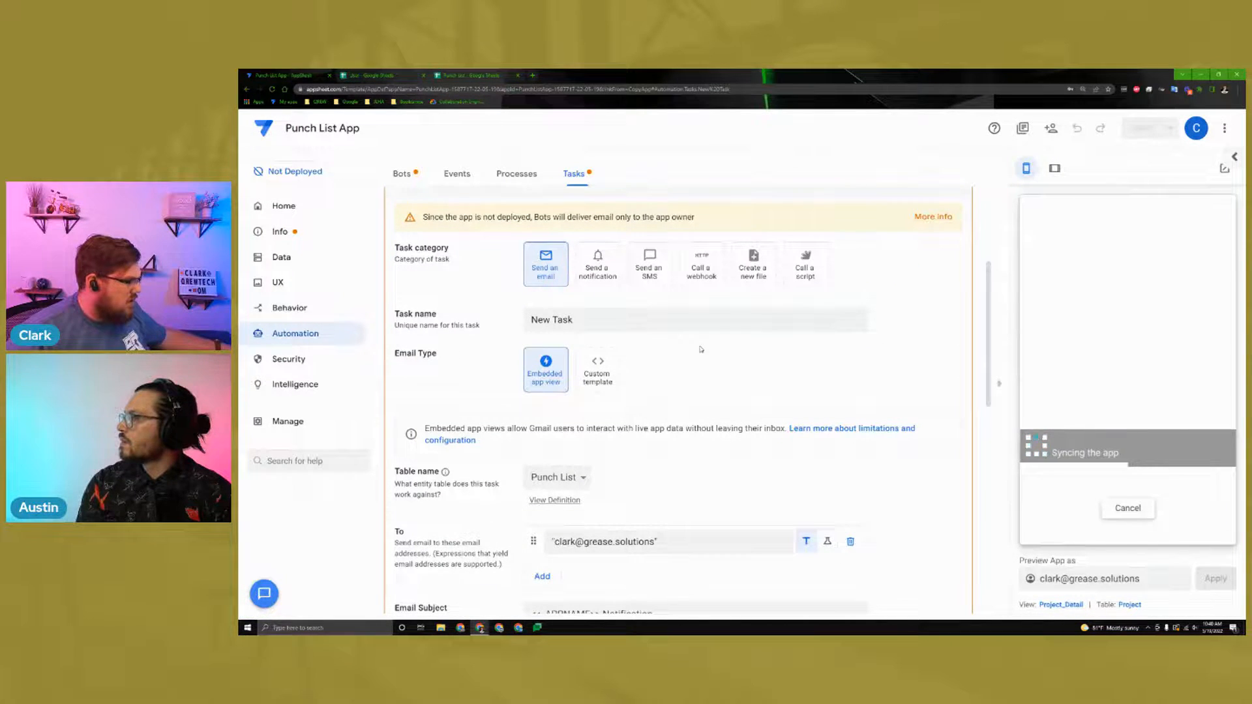
scroll(701, 349, "down", 2)
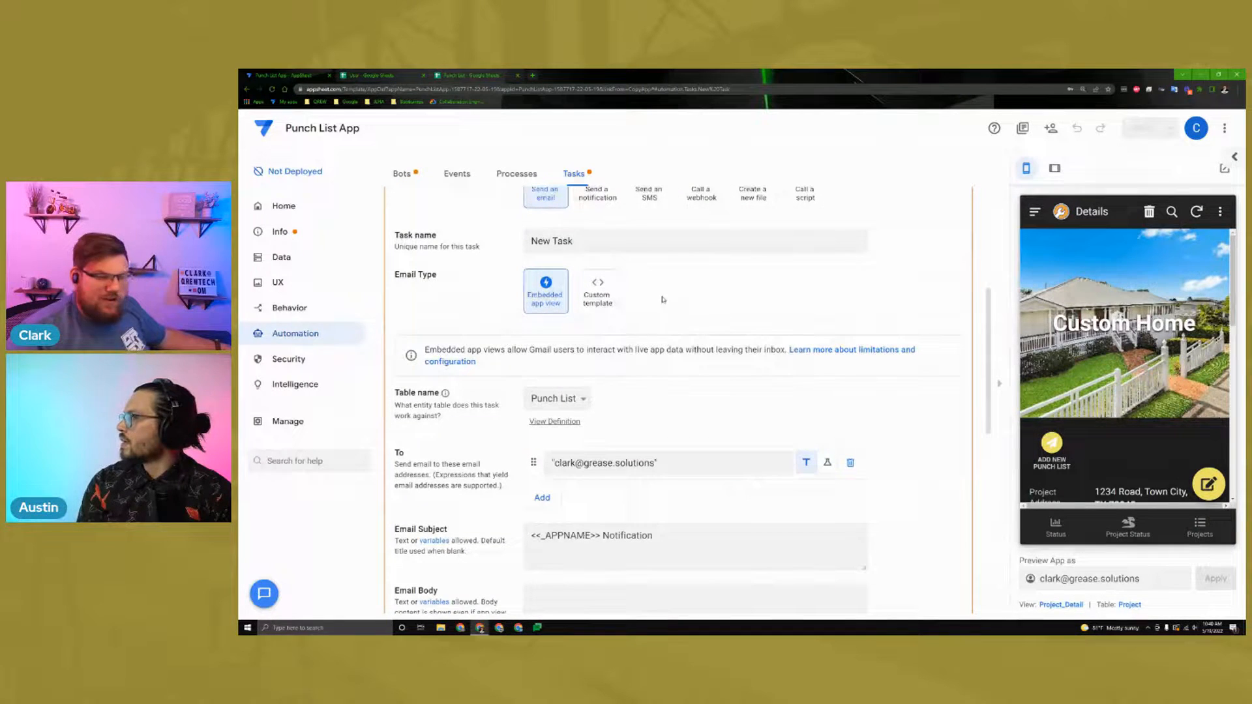
Step: Return to the Approved bot, set the app view embedded in the task's email body to Punch List Automation View and save
left_click(411, 179)
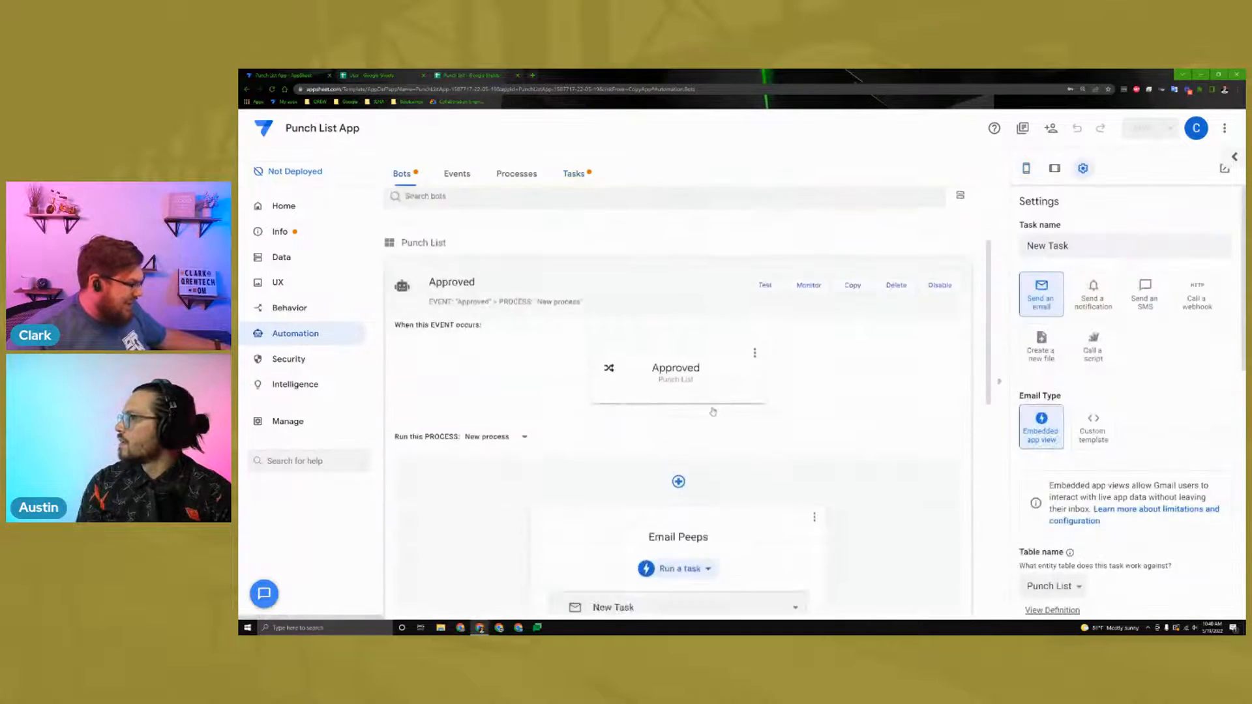
scroll(1176, 418, "down", 8)
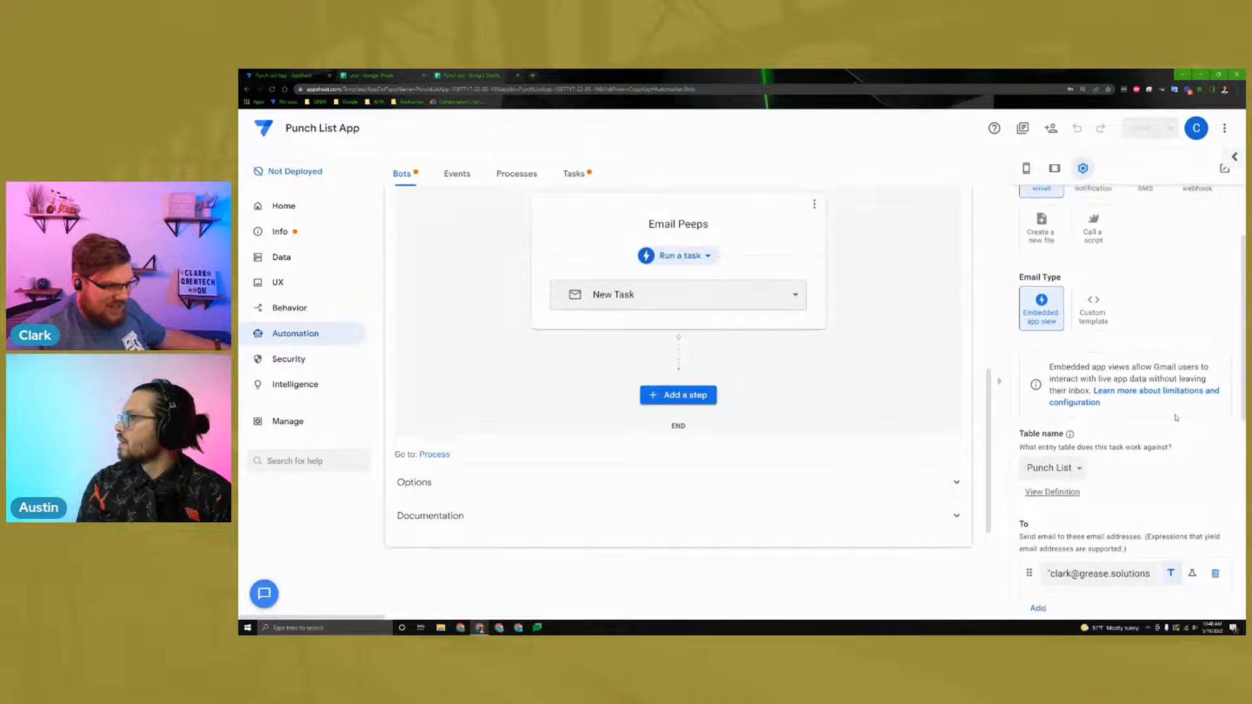
scroll(1179, 418, "down", 1)
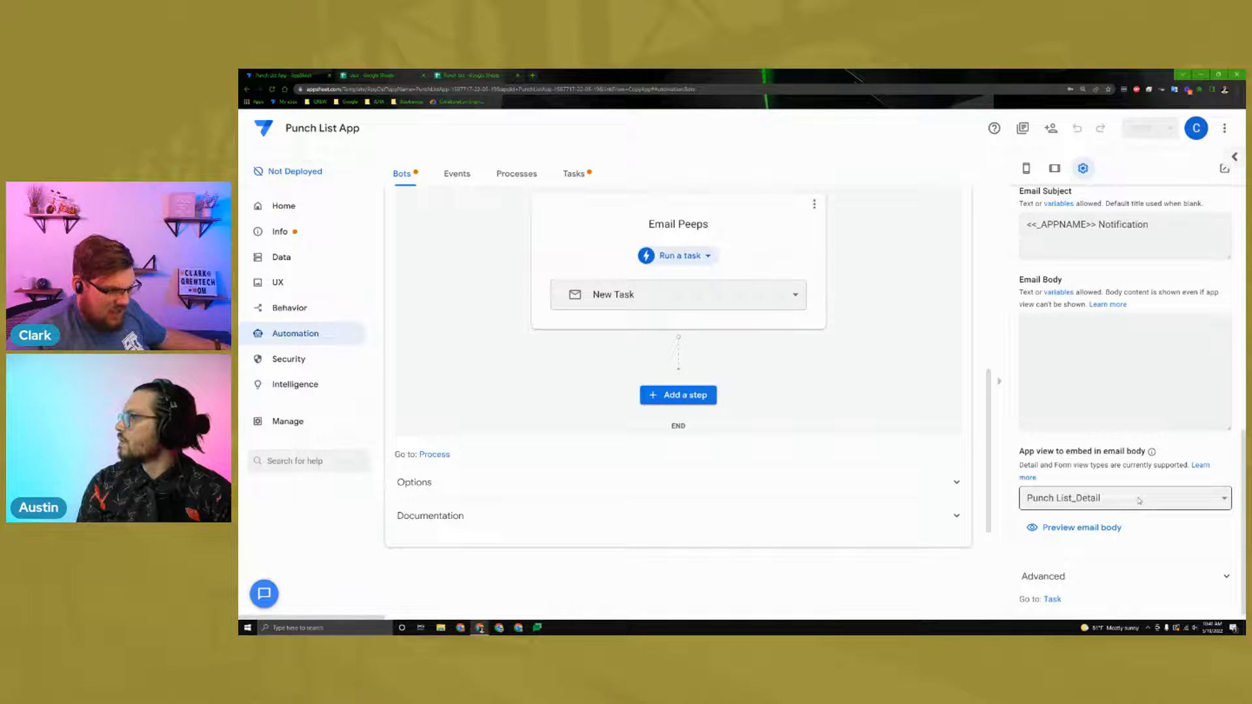
scroll(1133, 497, "up", 10)
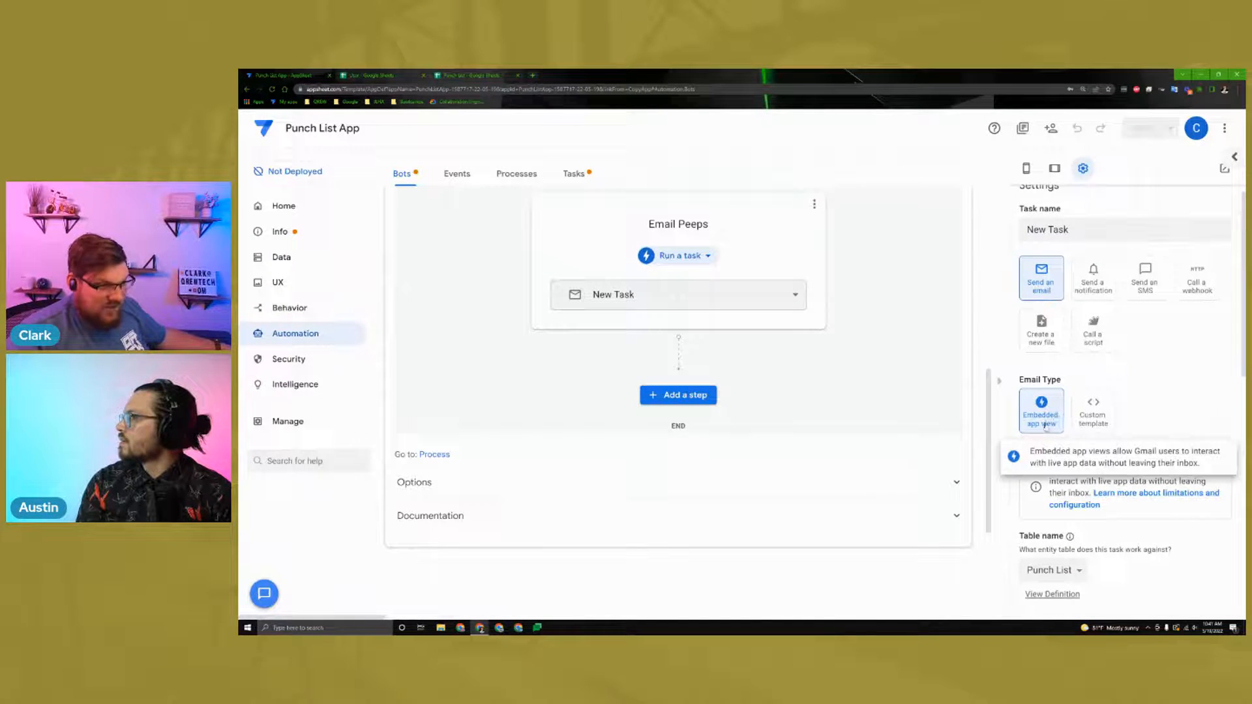
scroll(1120, 504, "down", 8)
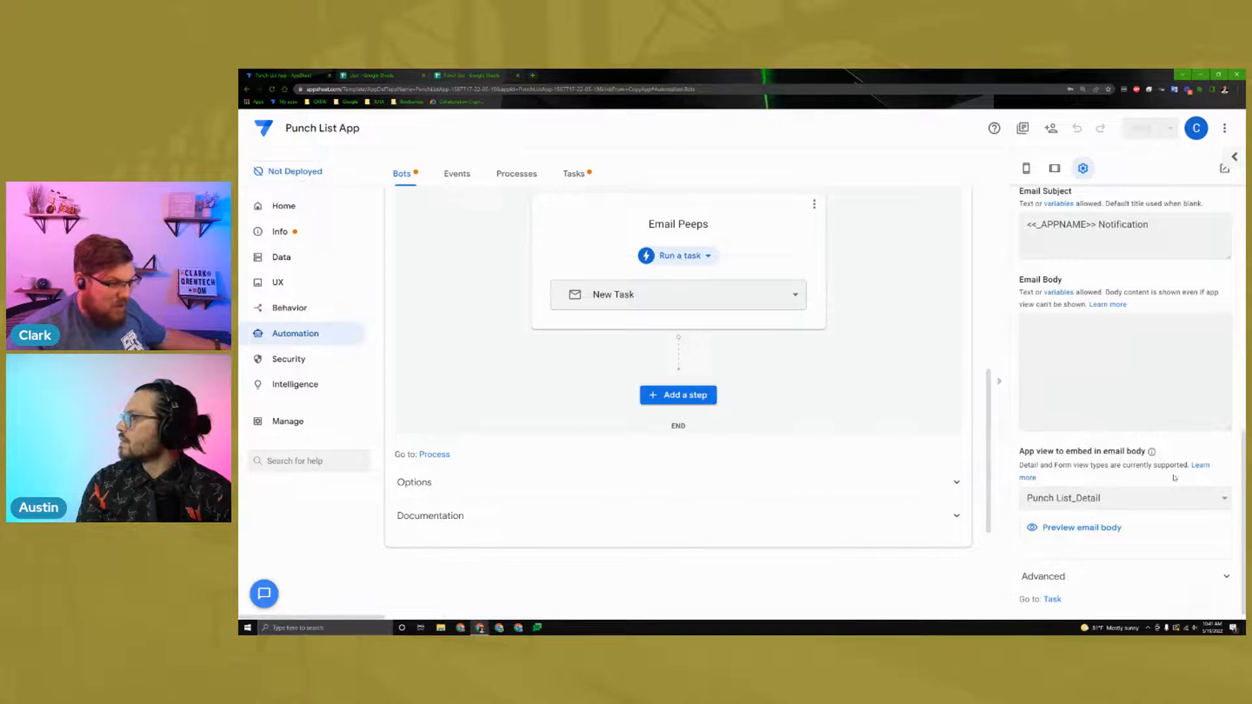
left_click(1120, 503)
left_click(1122, 511)
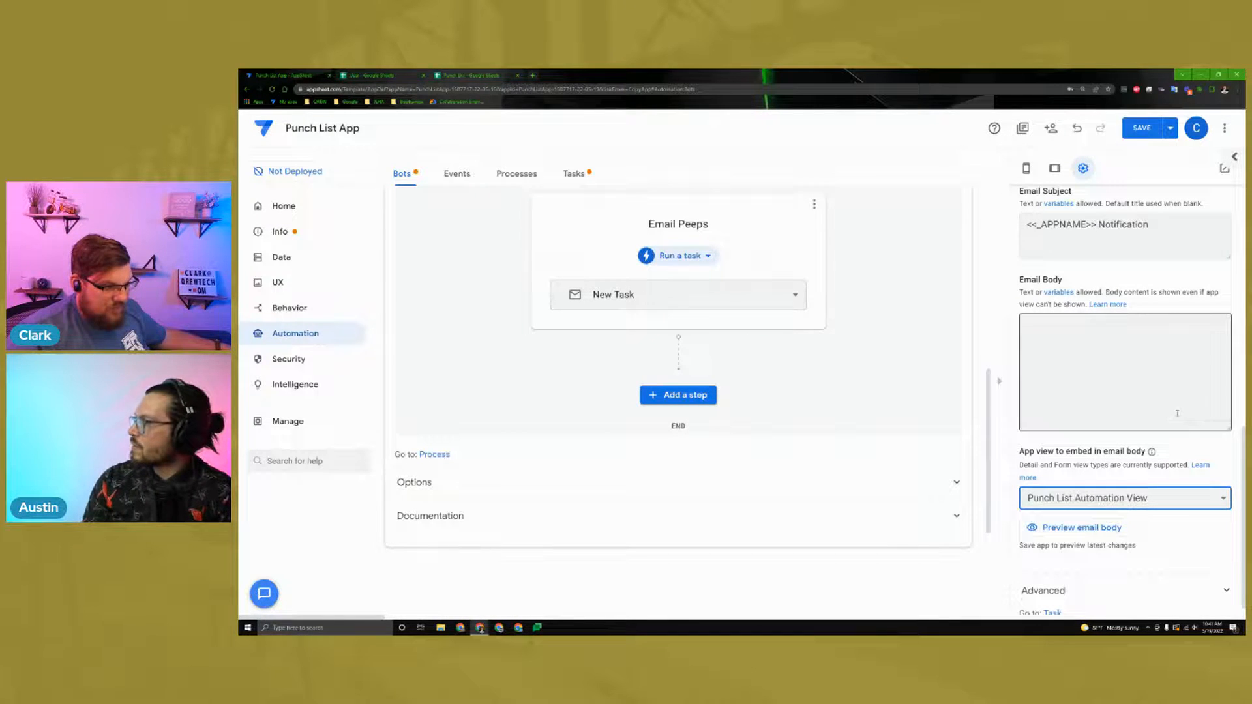
left_click(1197, 451)
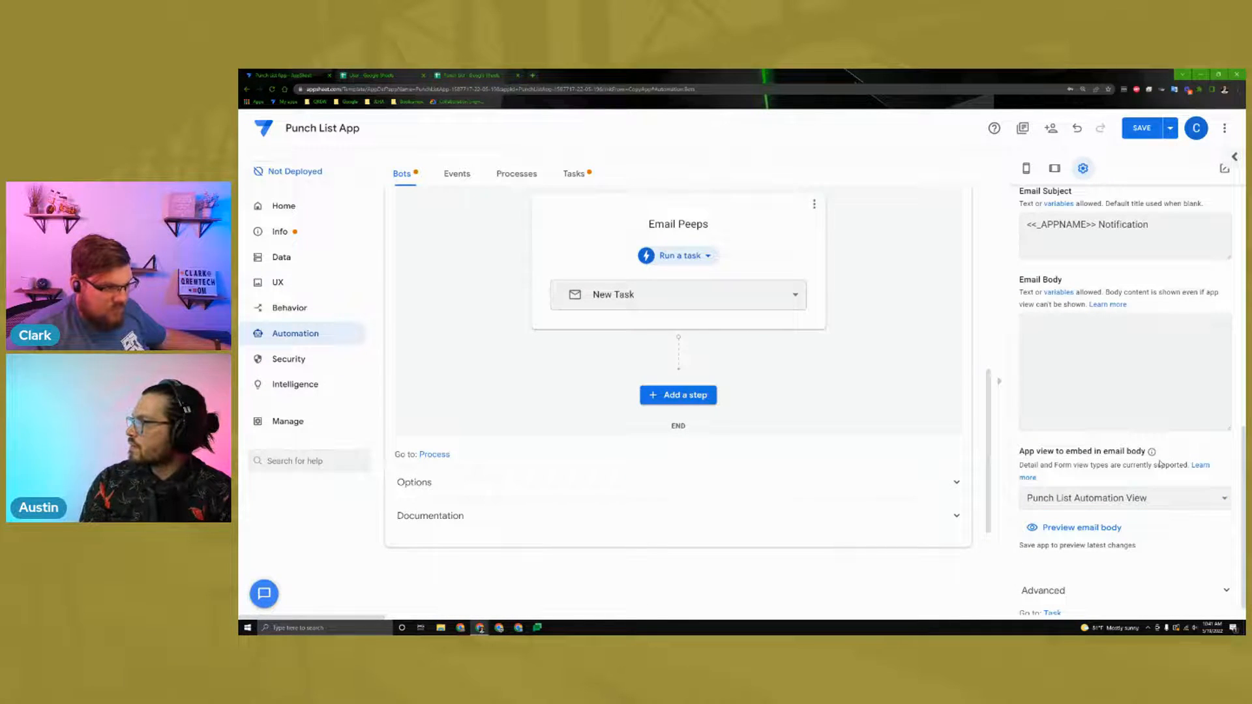
scroll(1160, 465, "up", 8)
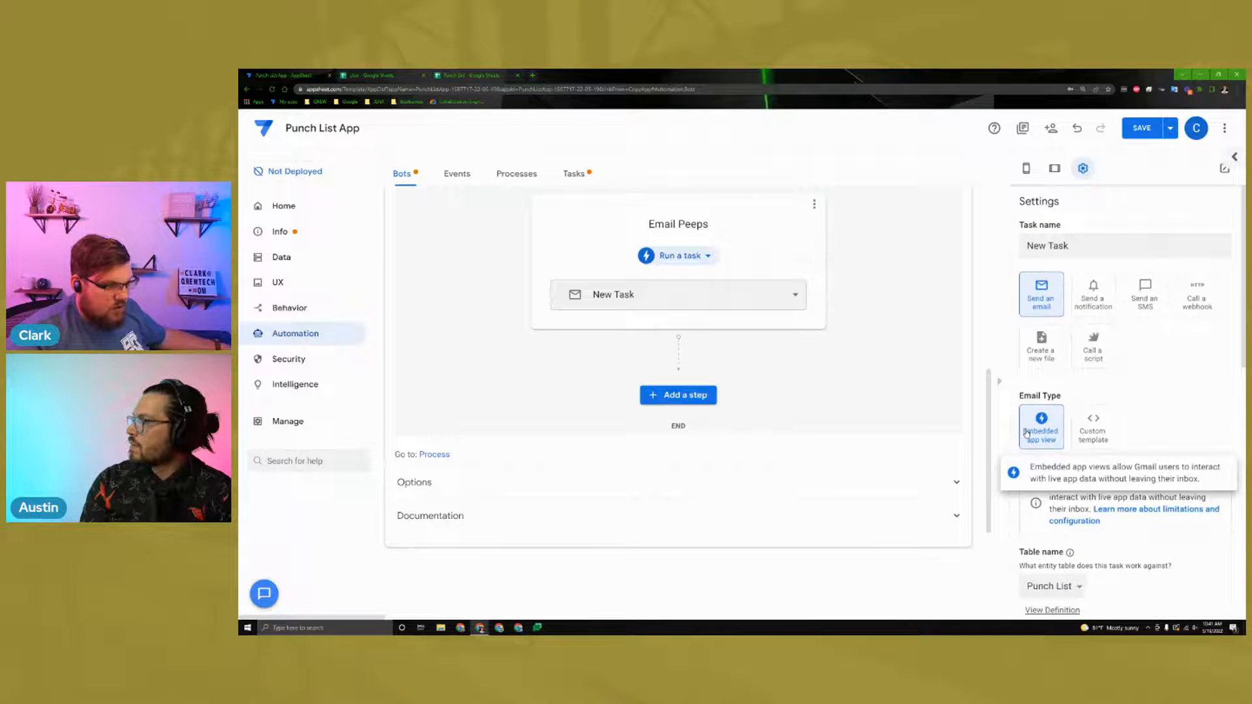
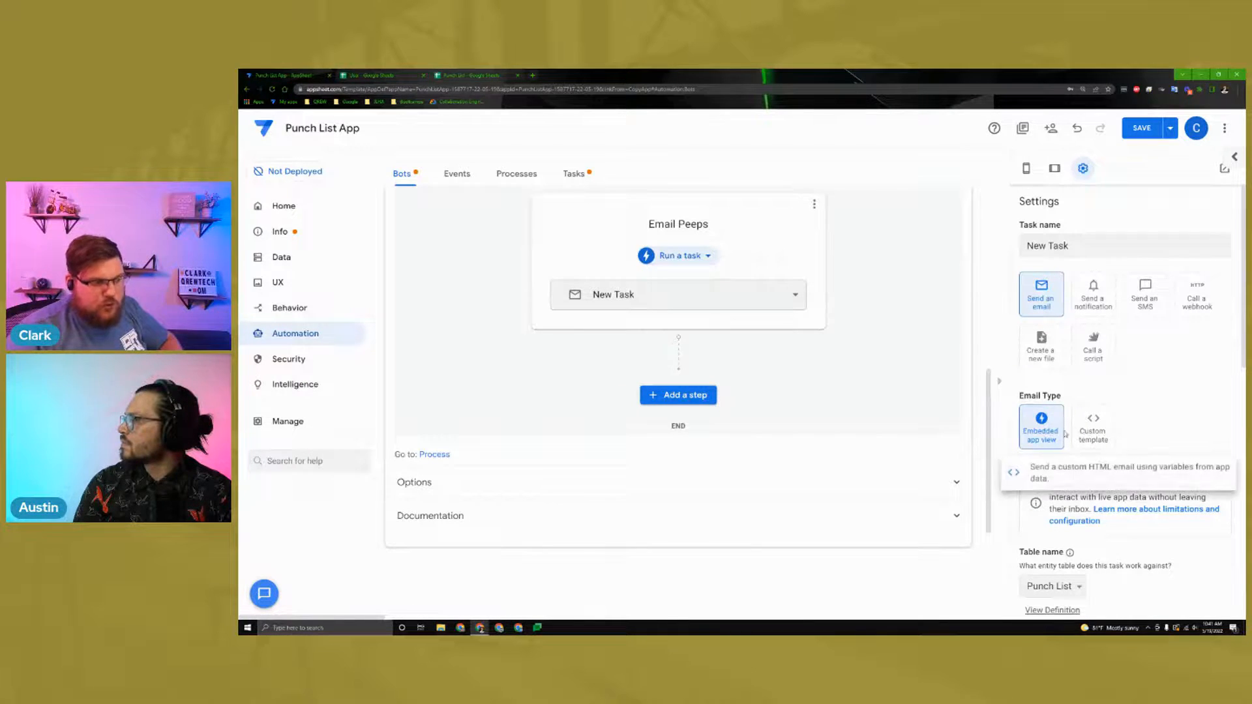
left_click(1142, 128)
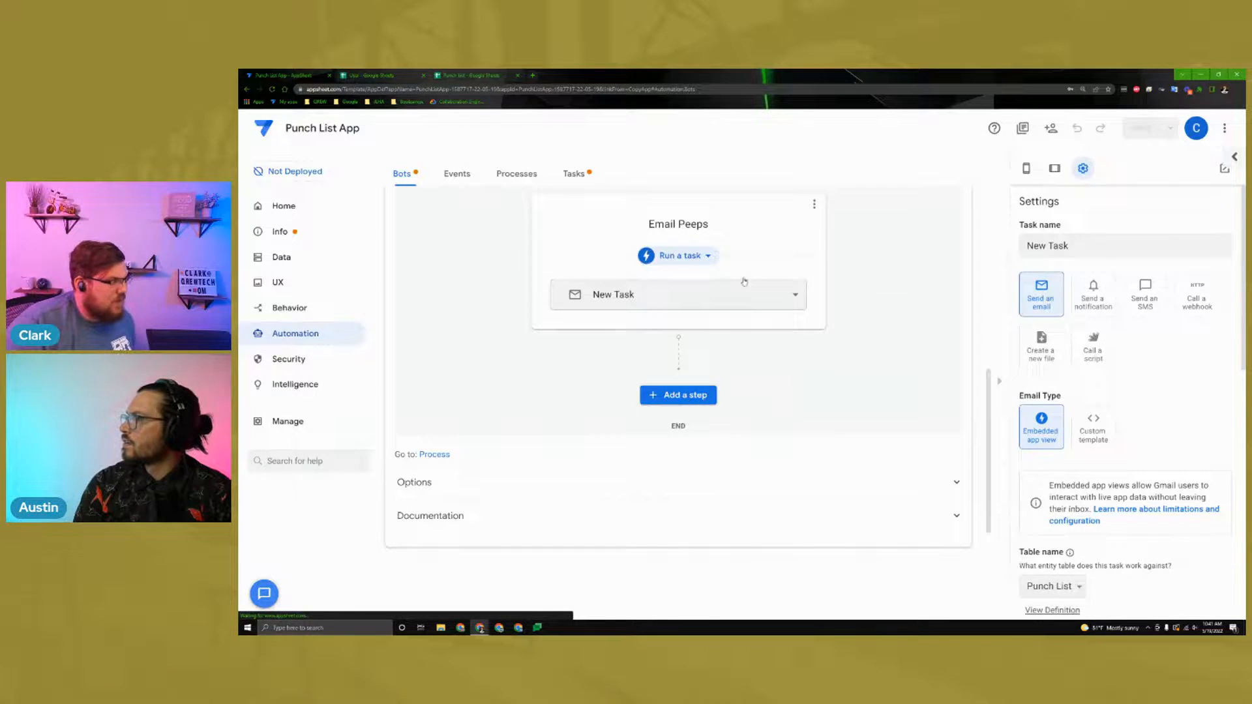
Step: Switch the email task's recipient to an expression and replace the fixed address with [Project Manager]
scroll(1131, 377, "down", 4)
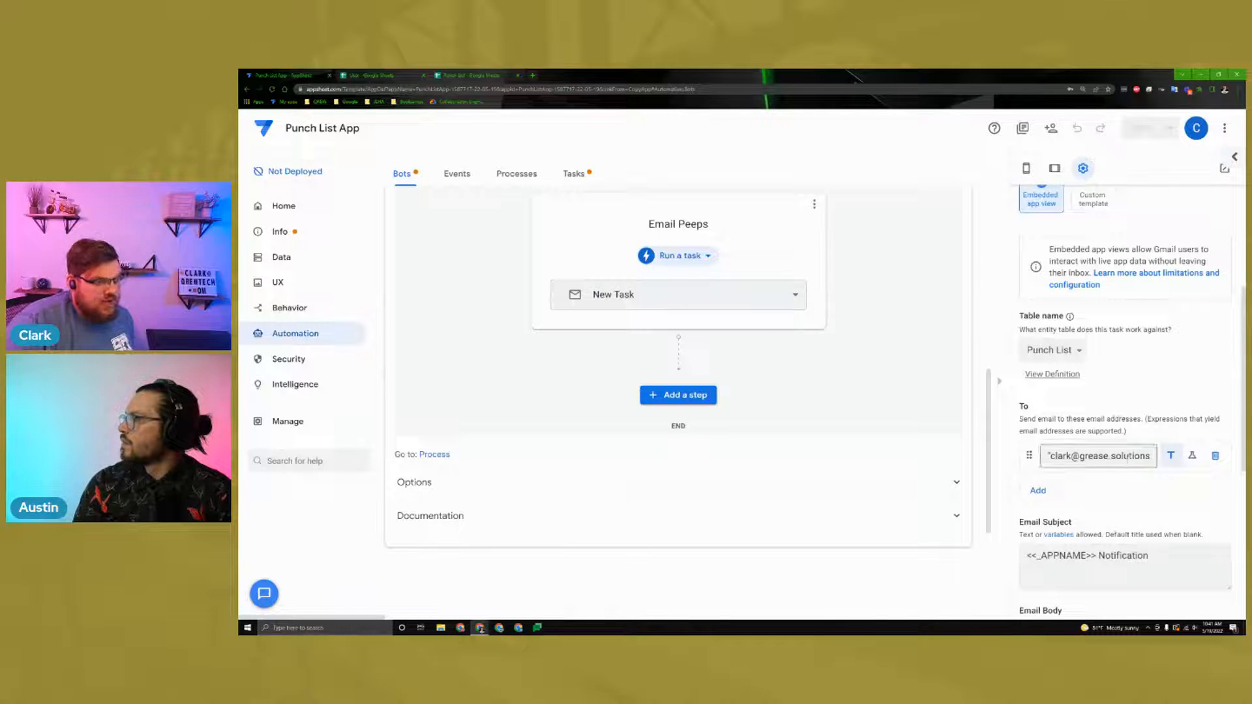
left_click(1193, 455)
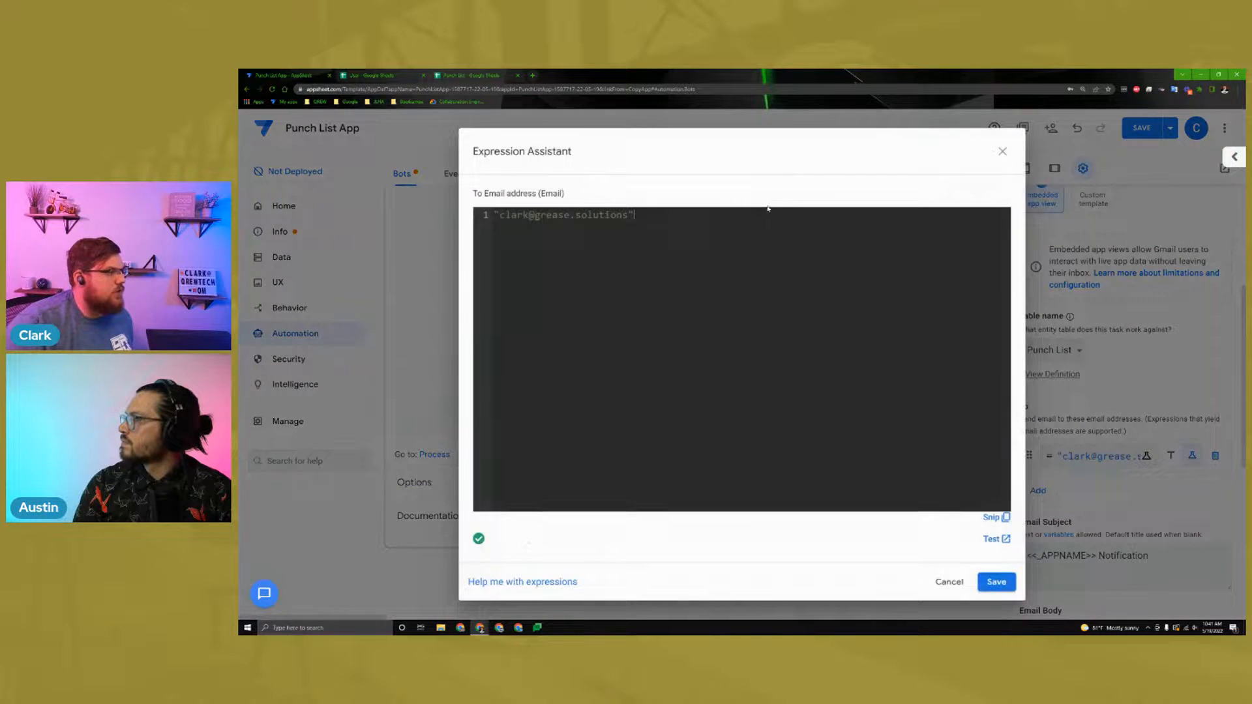
triple_click(651, 213)
key("BackSpace")
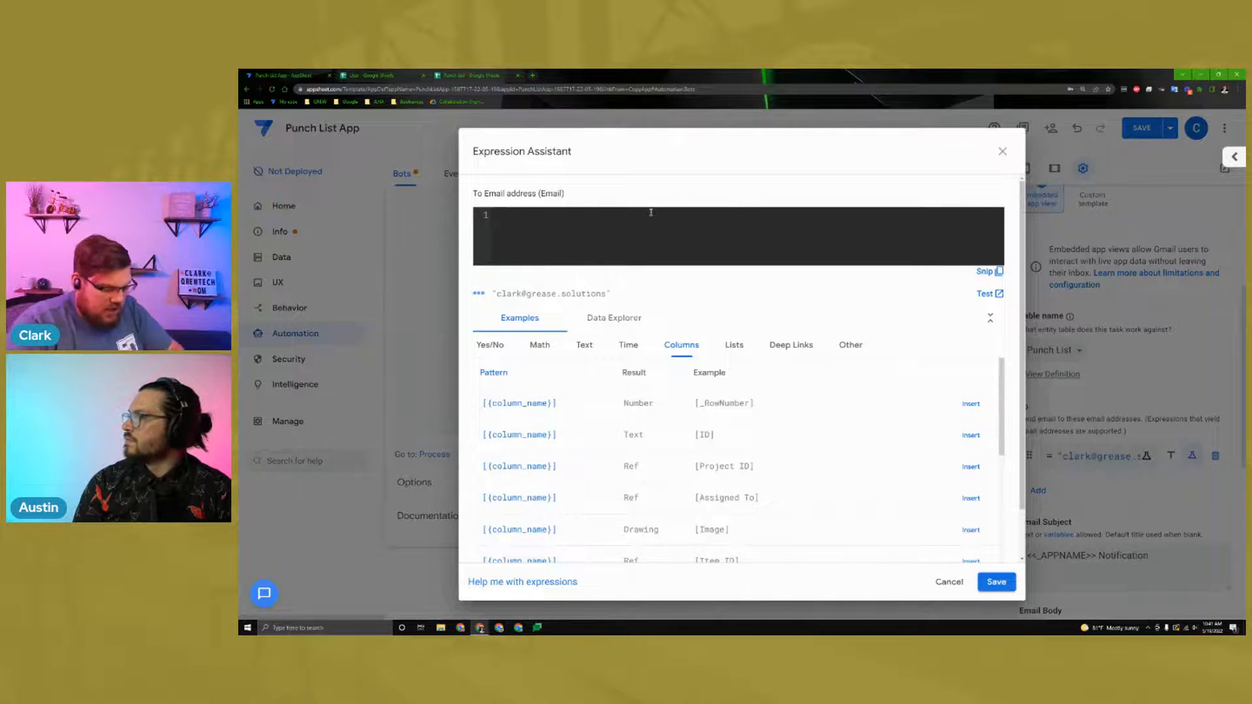
type("[Project")
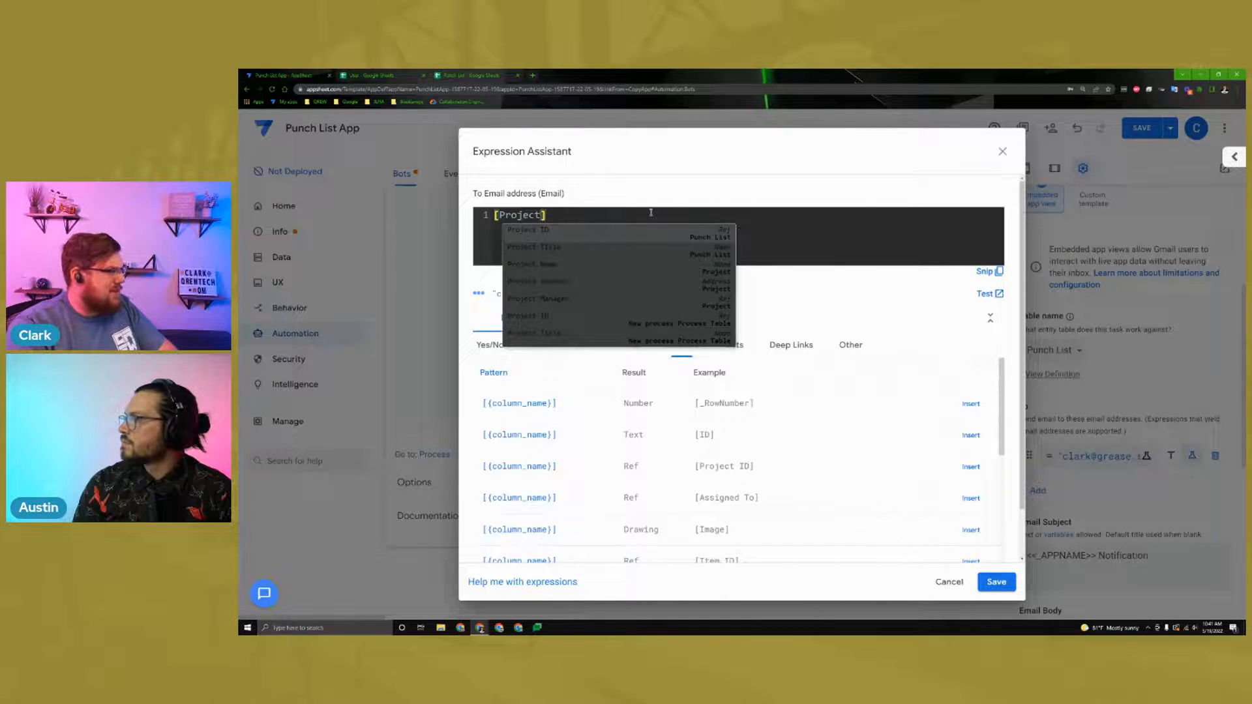
left_click(627, 305)
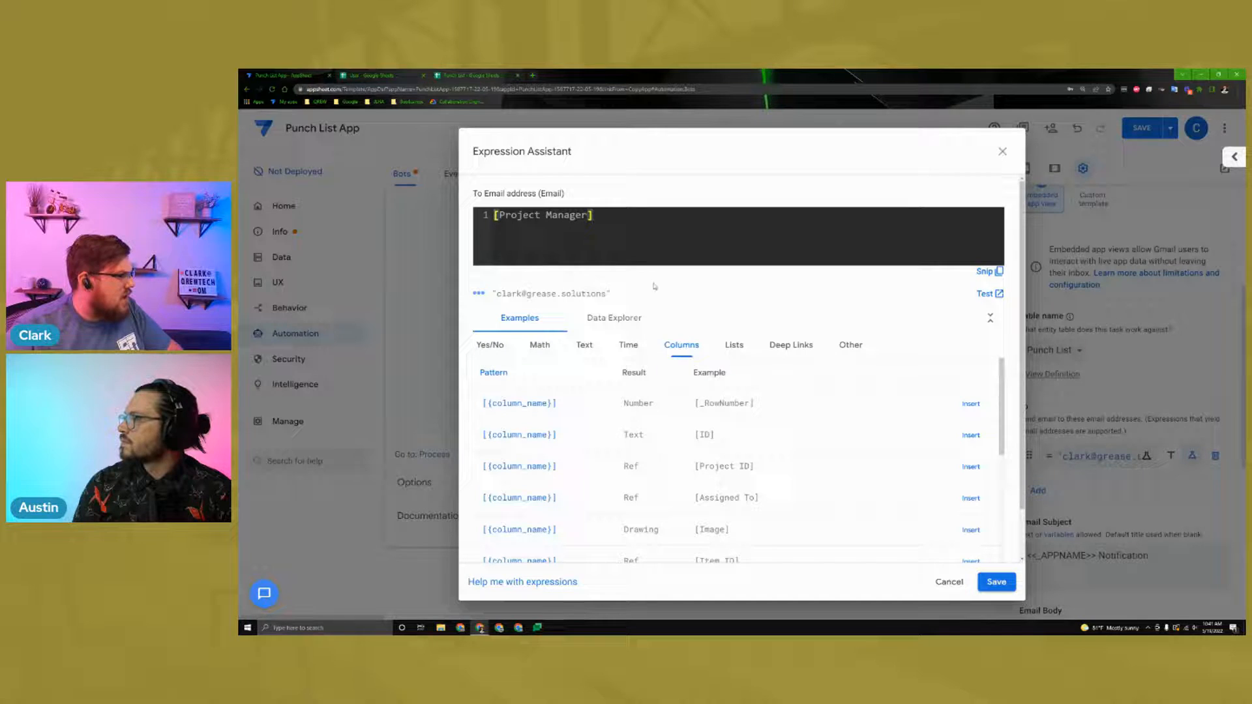
Step: Check the Punch List table's columns, replace the email task's recipient expression with [Assigned To] and save the app
left_click(1234, 156)
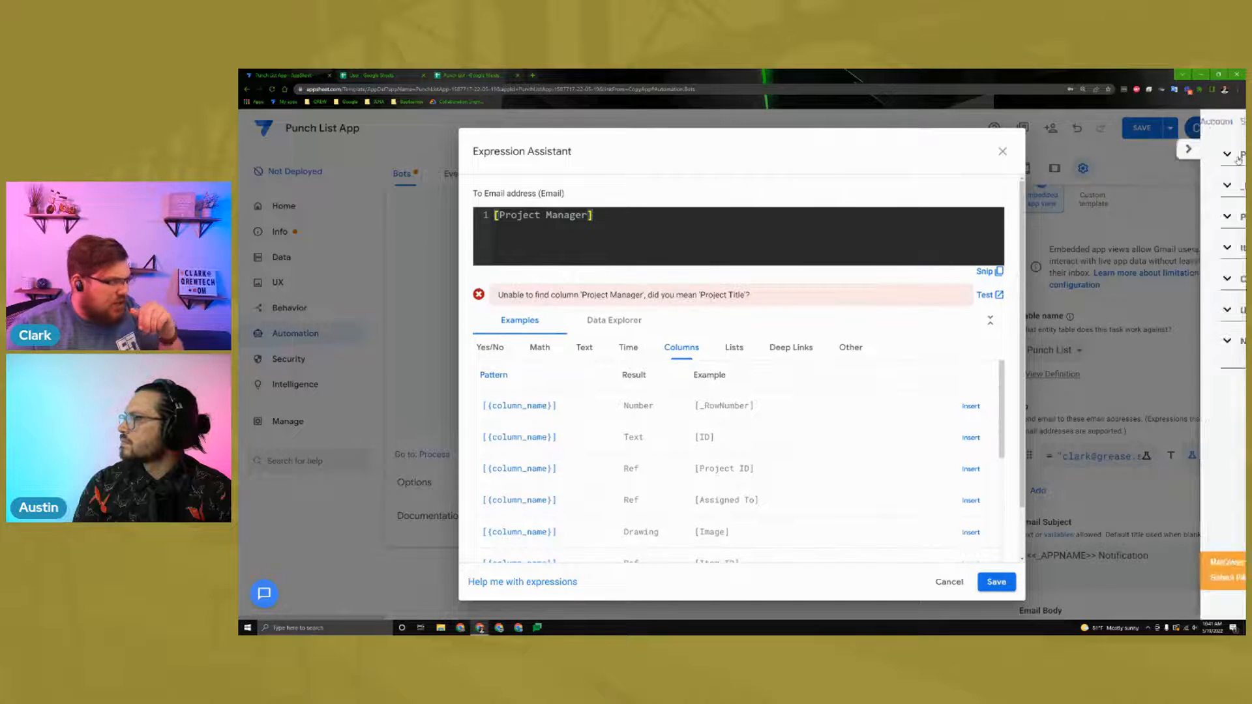
left_click(1066, 155)
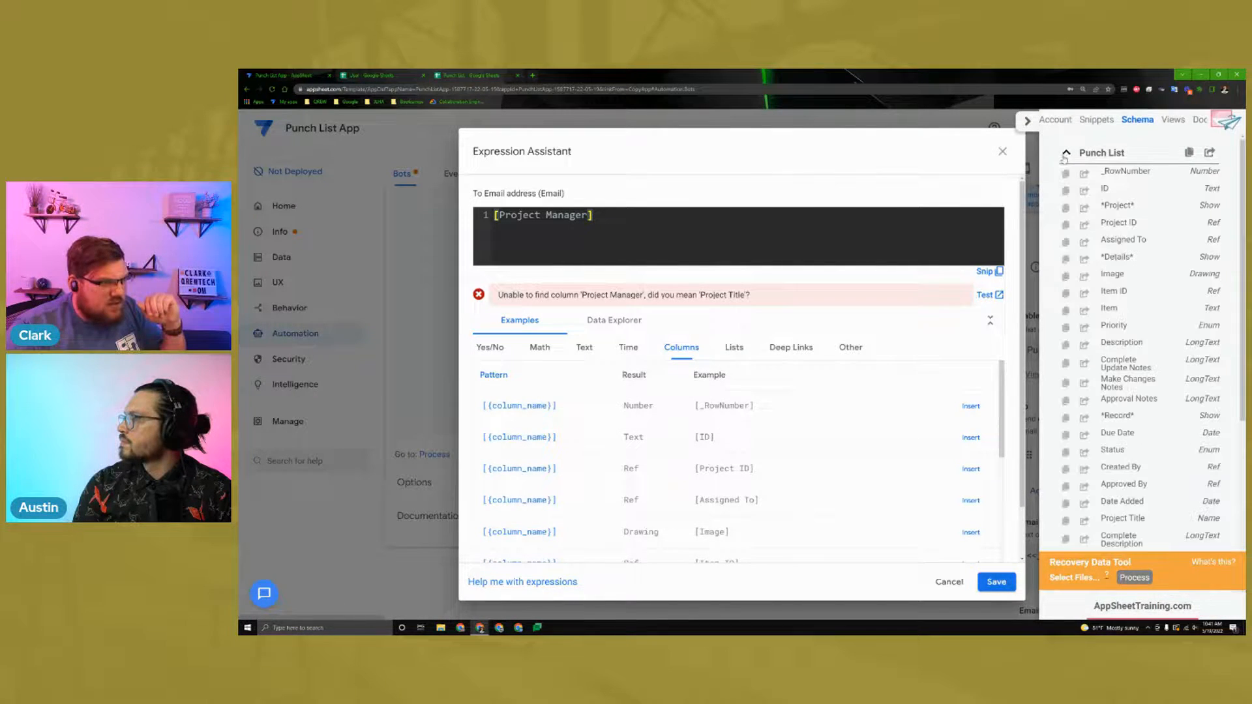
scroll(1125, 332, "down", 3)
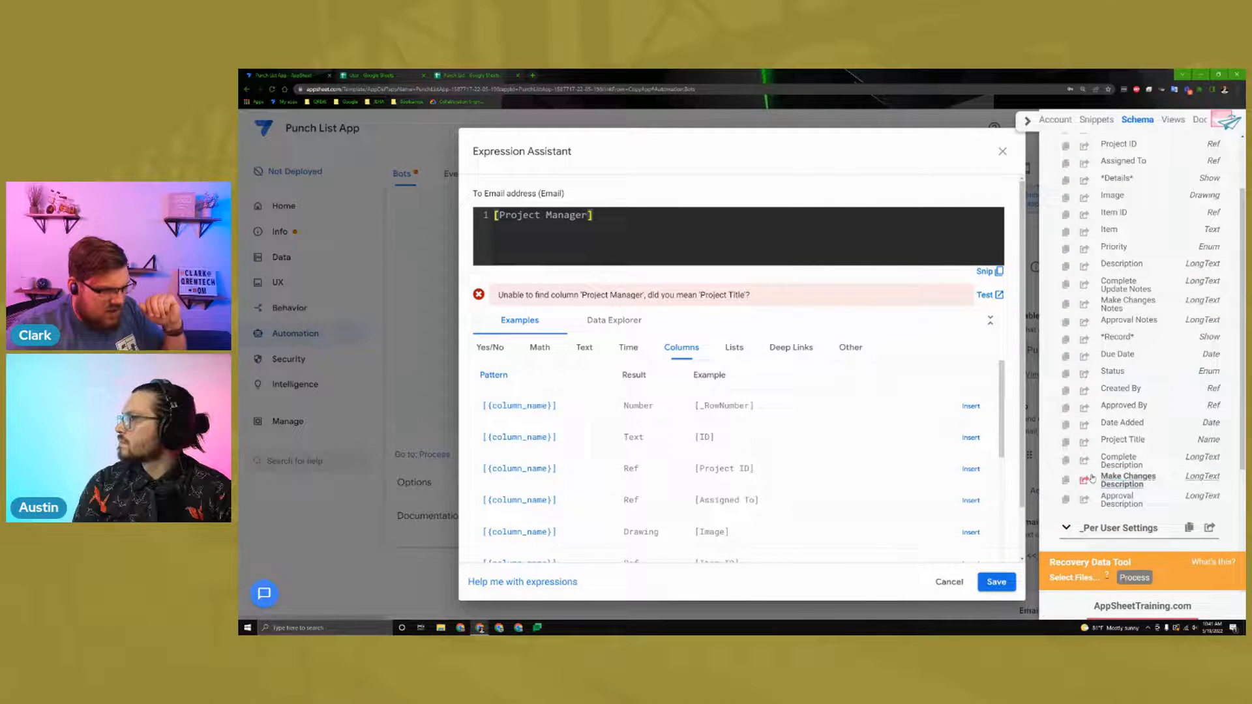
scroll(1081, 330, "up", 3)
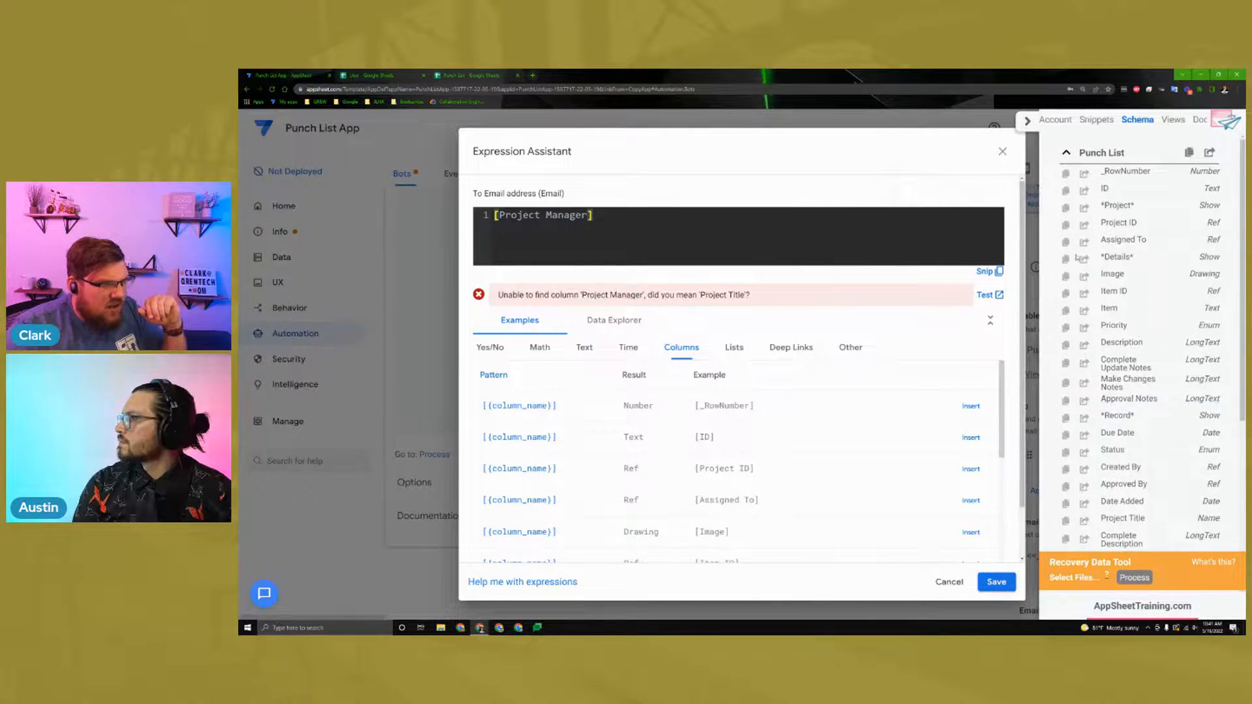
left_click_drag(590, 215, 499, 215)
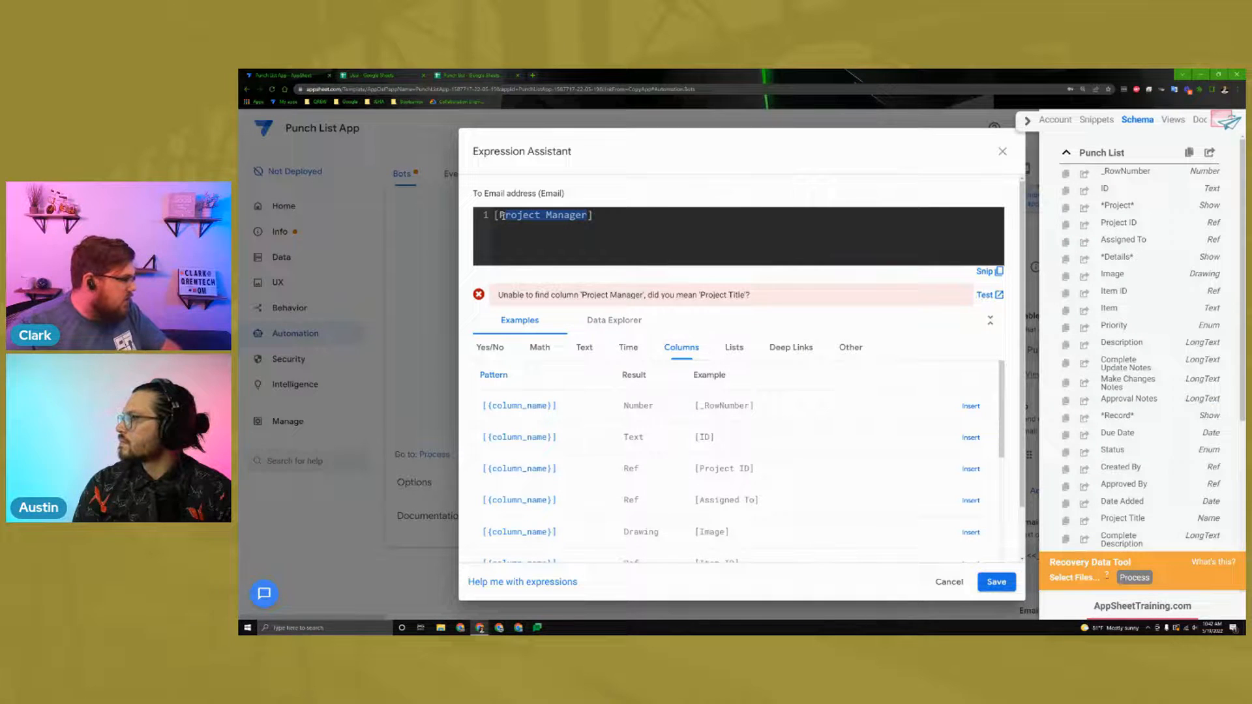
key("BackSpace")
type("Assigned ")
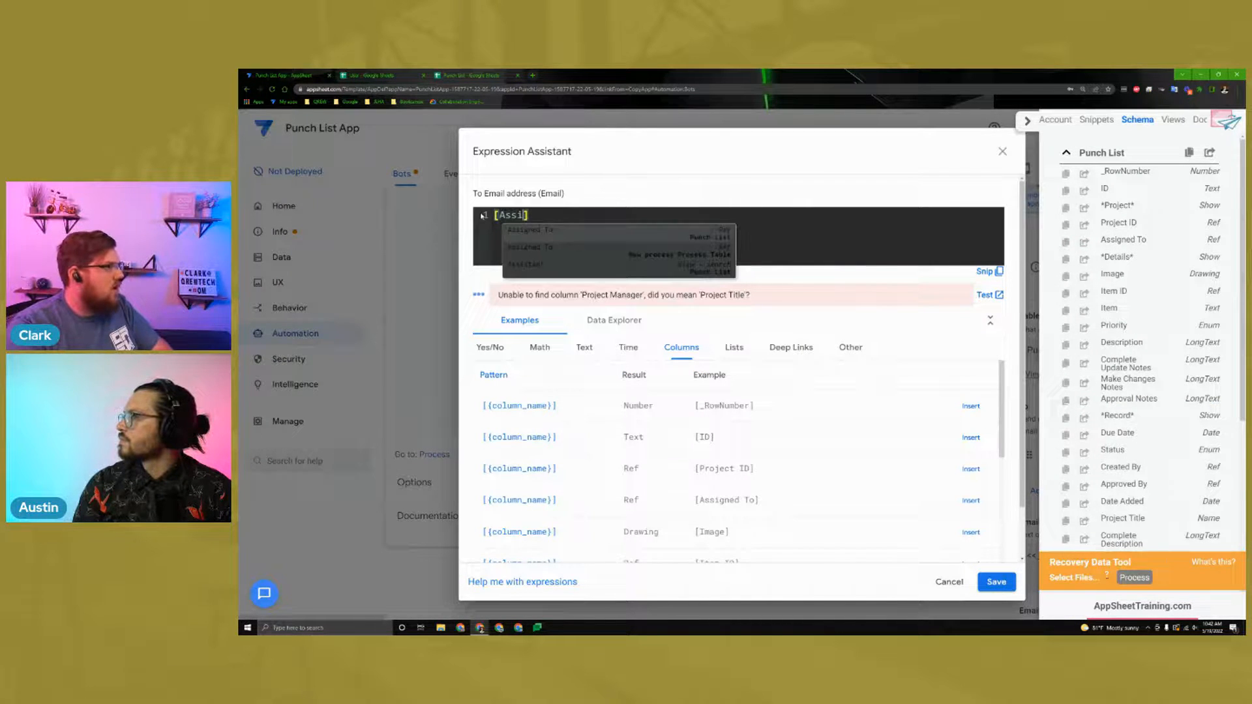
type("To")
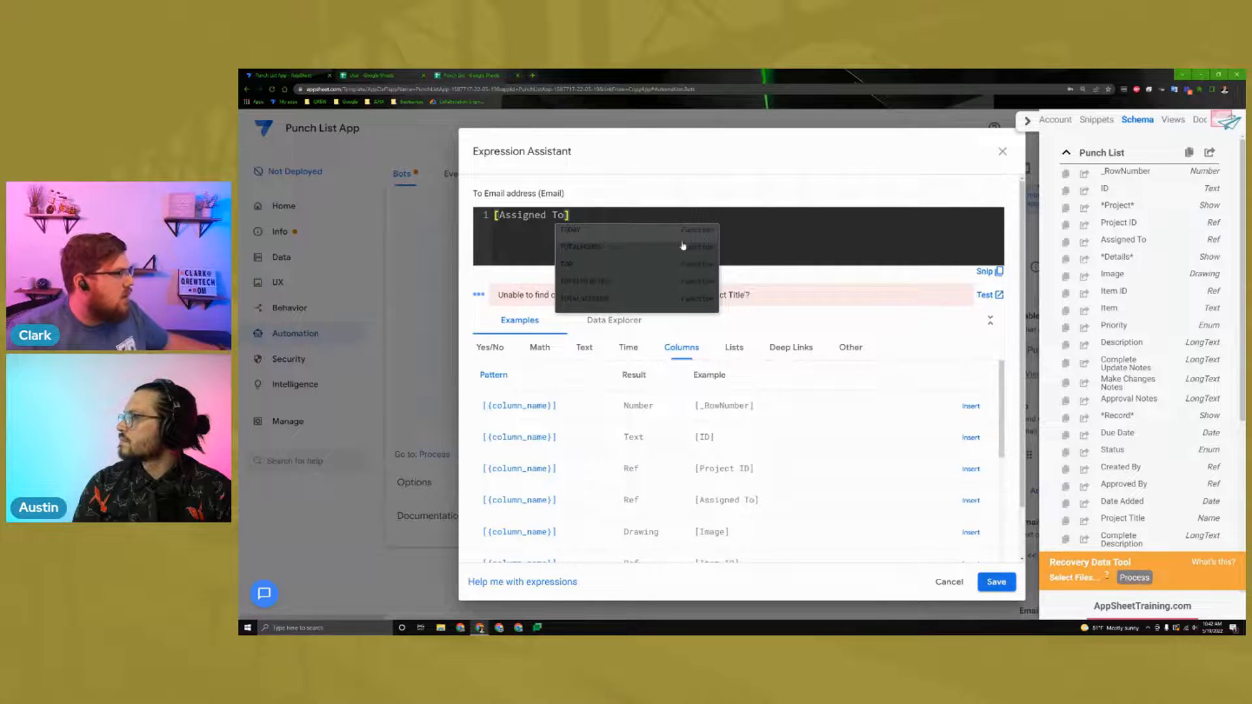
left_click(892, 366)
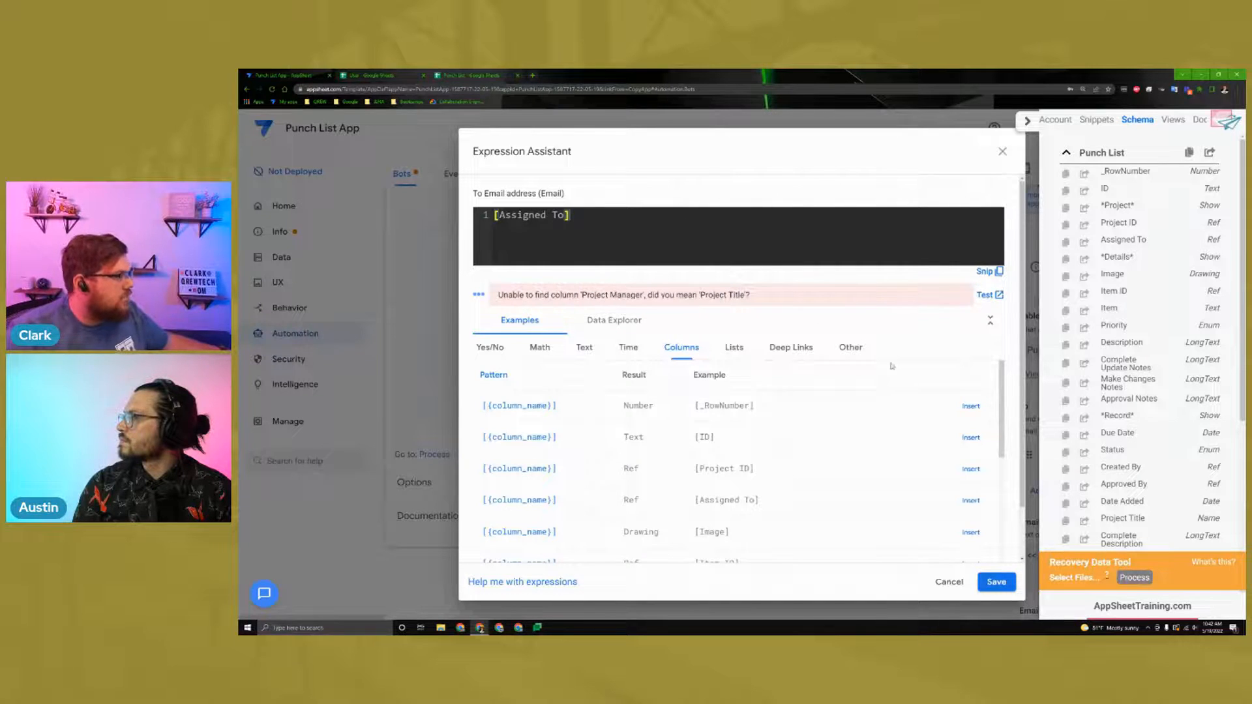
left_click(998, 582)
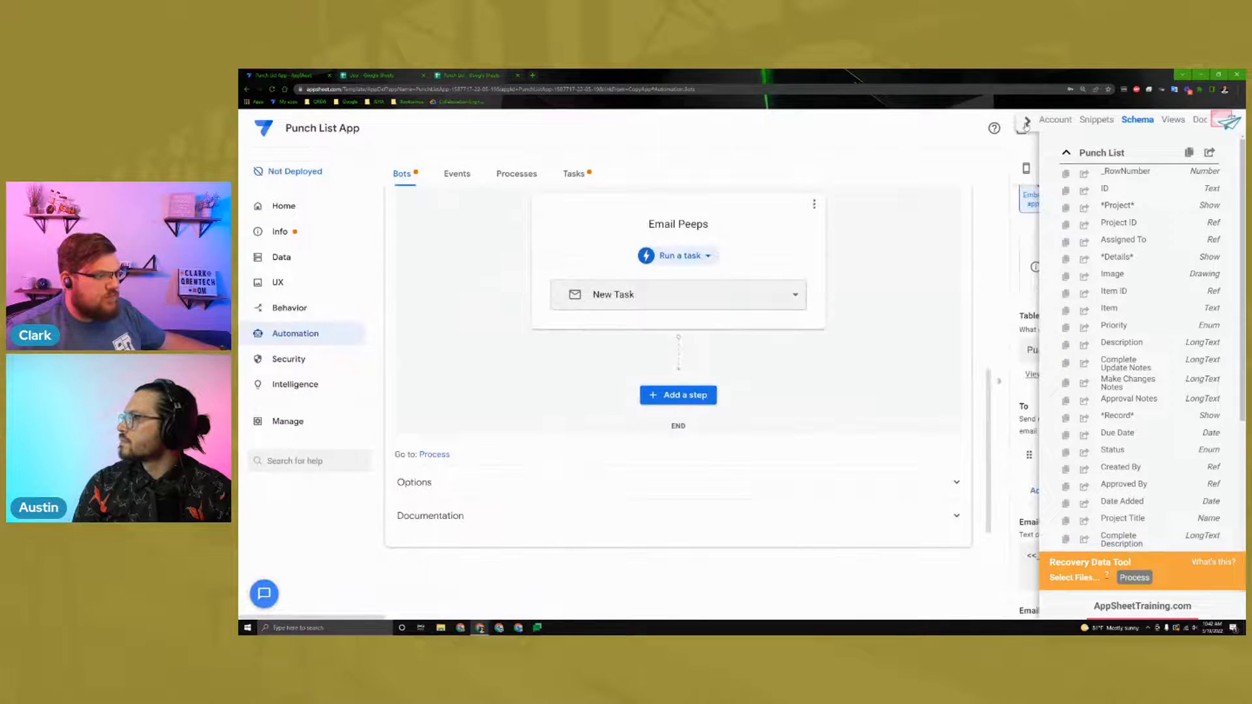
left_click(1027, 122)
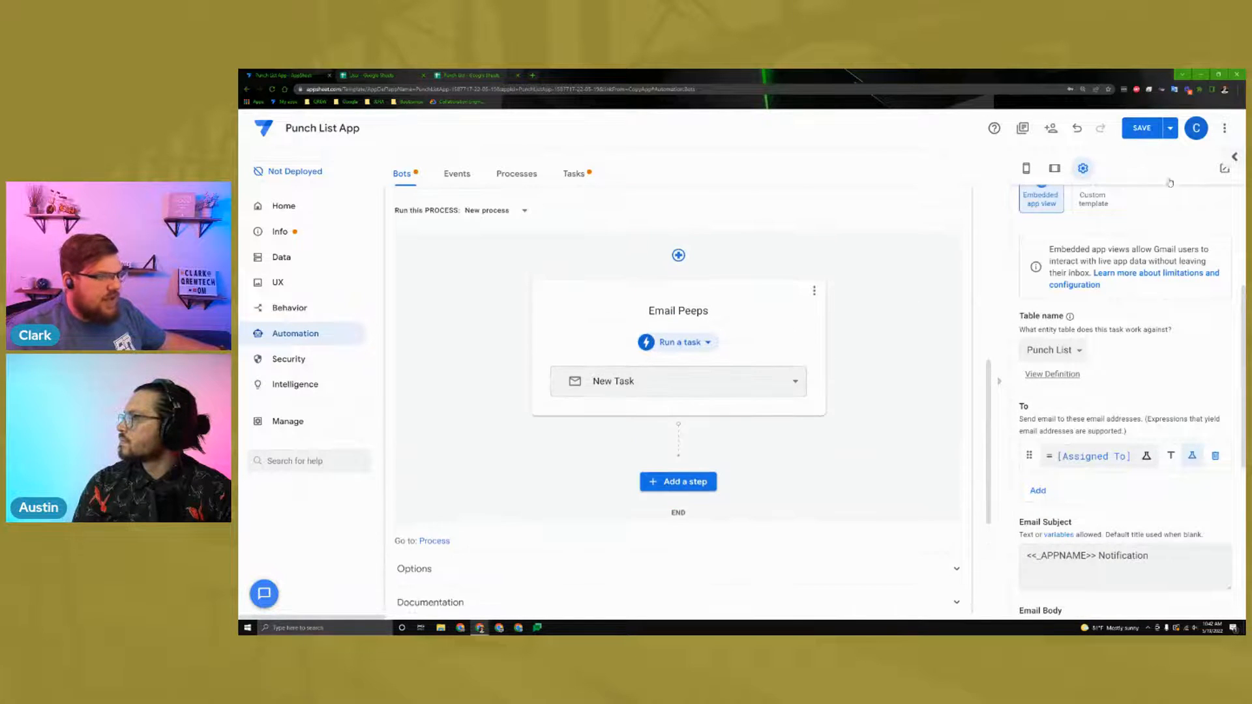
left_click(1141, 127)
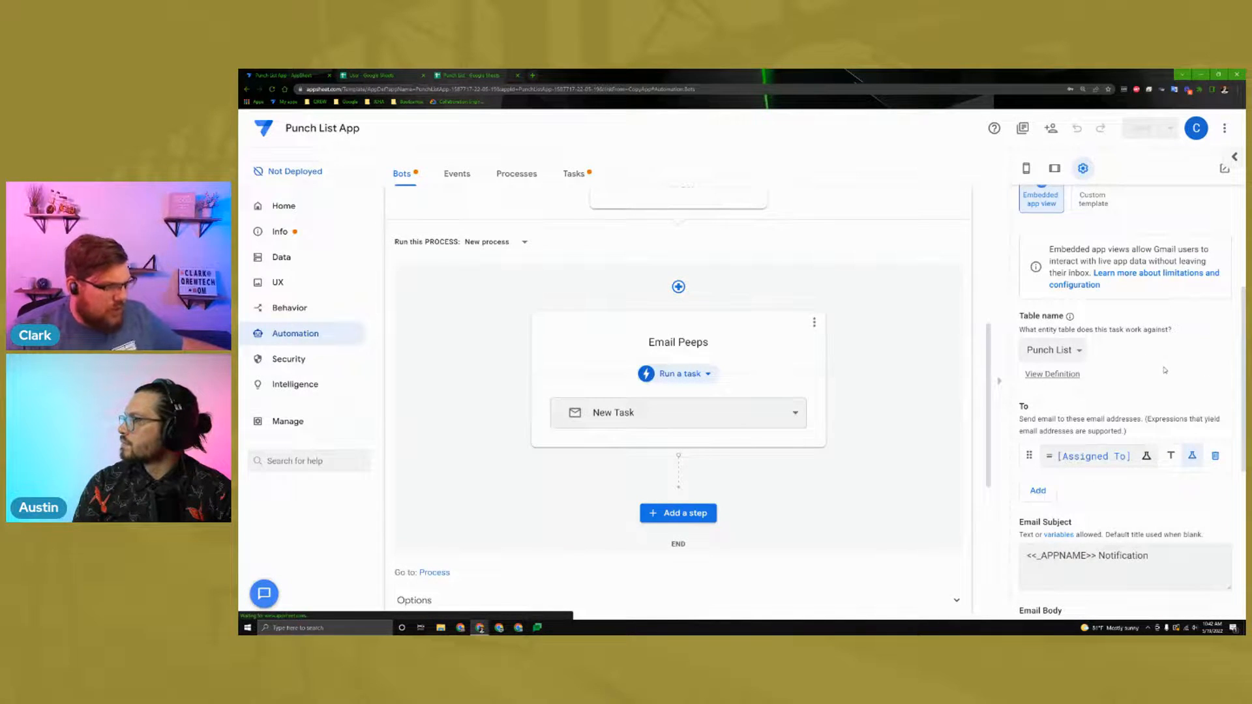
Step: Review the email task's settings from the email type down to the app view embedded in the email body
scroll(1134, 335, "down", 1)
scroll(1133, 336, "down", 2)
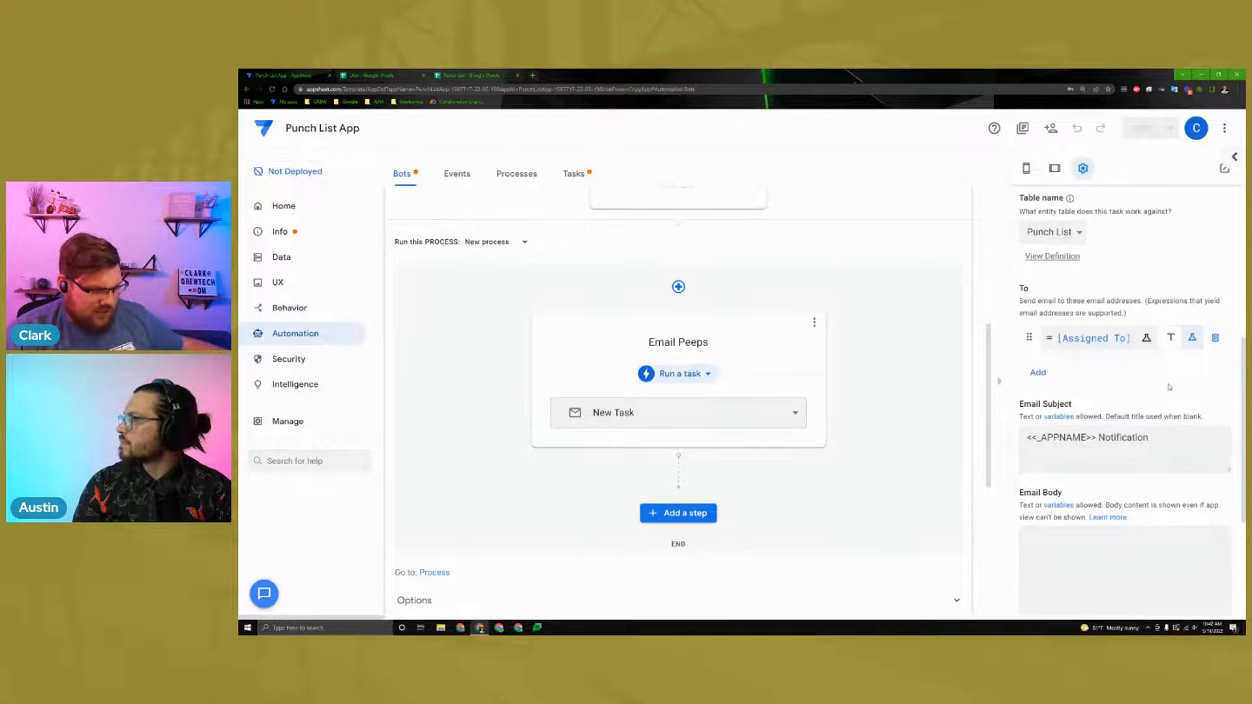
scroll(1158, 369, "up", 3)
scroll(1161, 384, "up", 4)
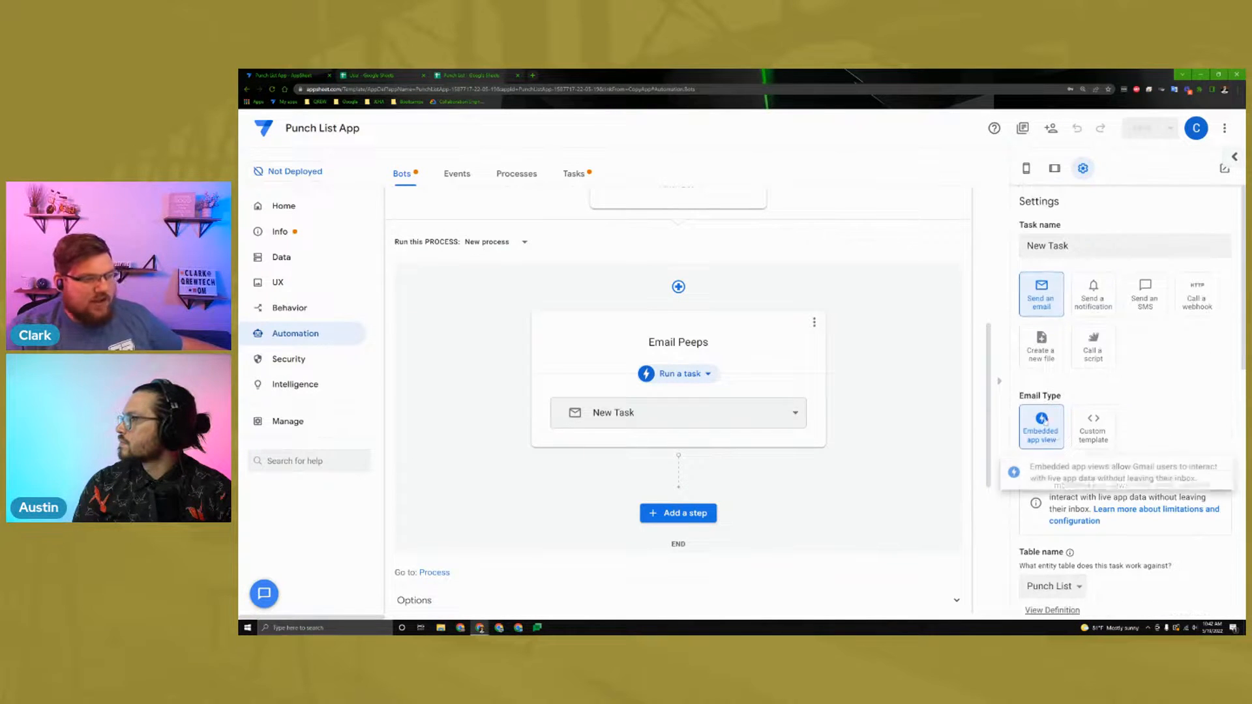
scroll(1148, 410, "down", 10)
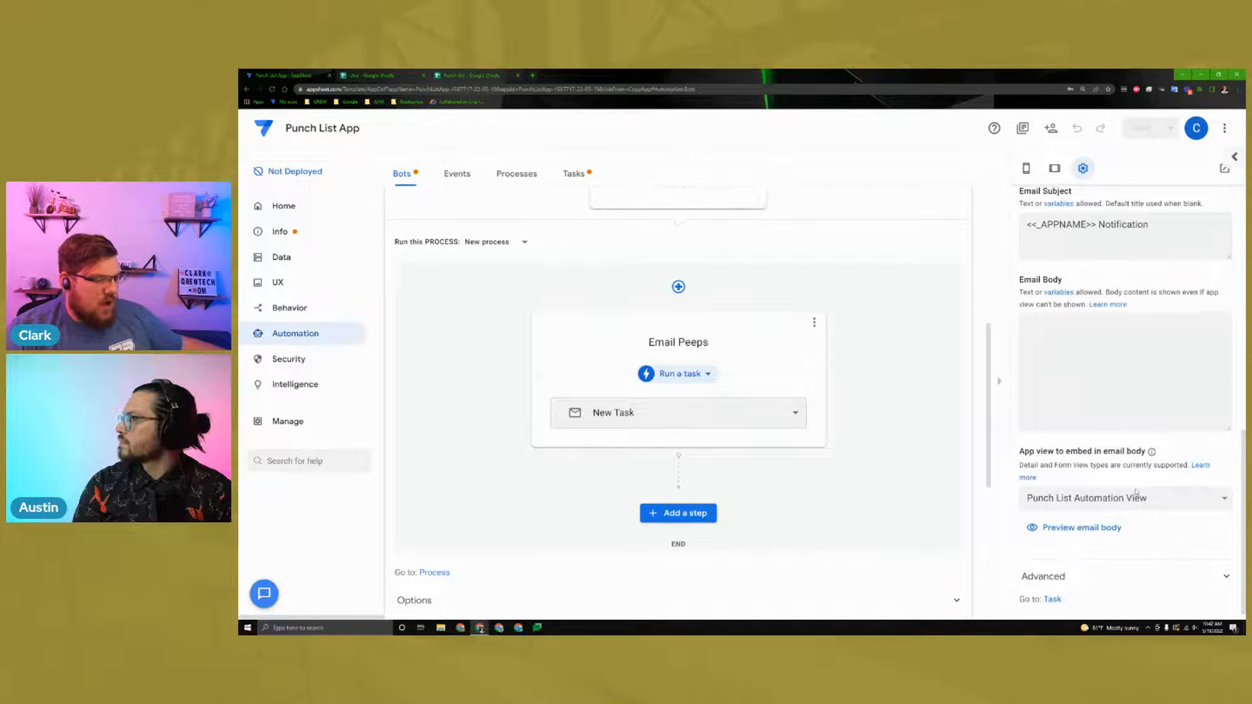
left_click_drag(1037, 479, 1021, 453)
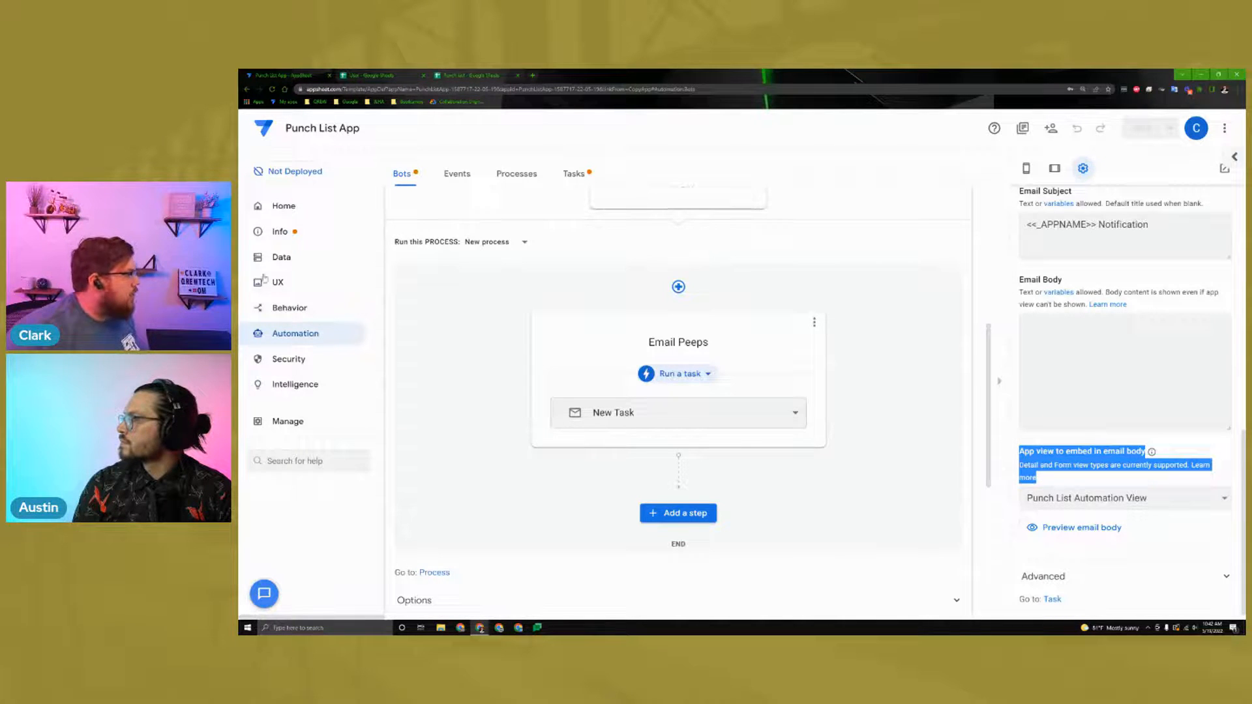
Step: Return to the Punch List Automation View's options in the UX section and add four quick edit columns
left_click(279, 282)
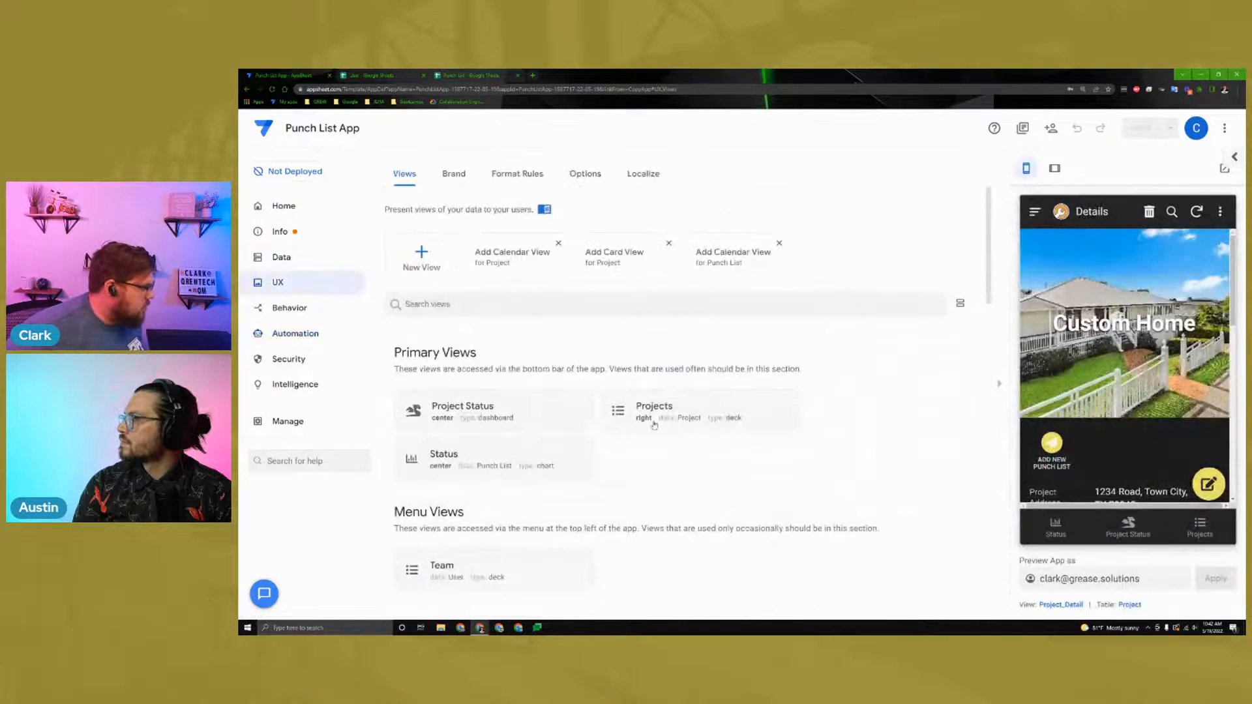
scroll(606, 346, "down", 8)
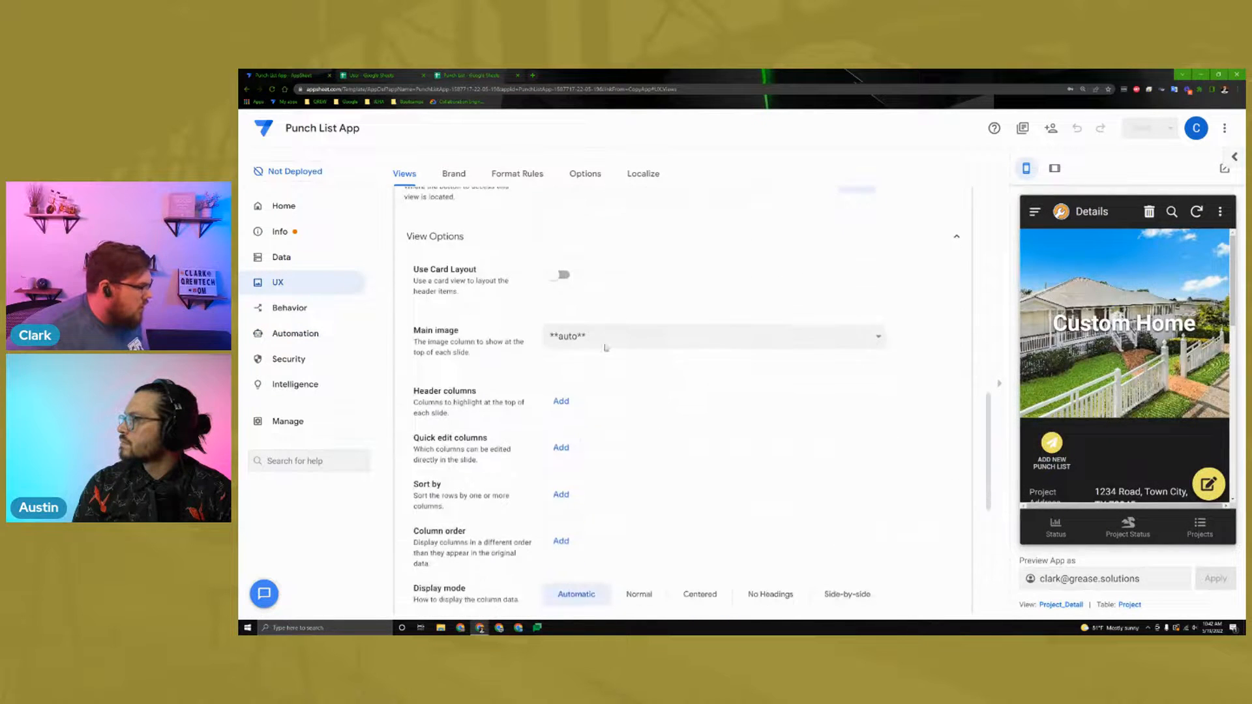
scroll(568, 299, "down", 1)
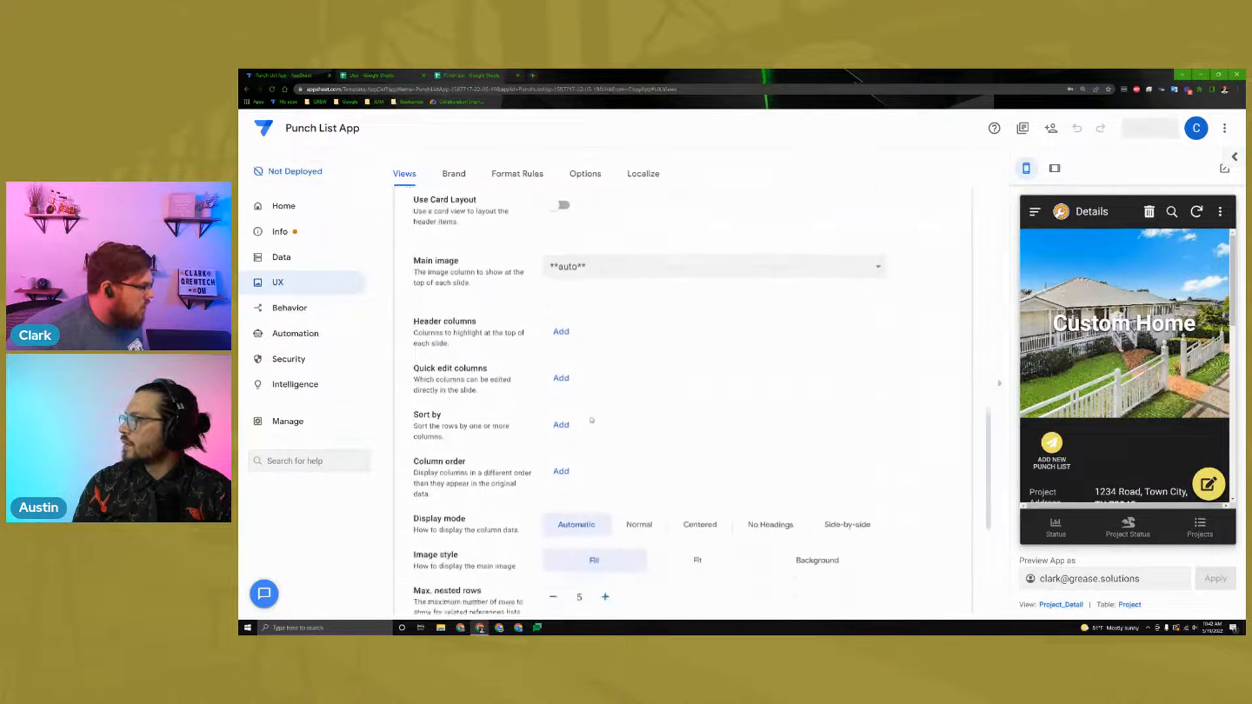
left_click(562, 370)
left_click(561, 403)
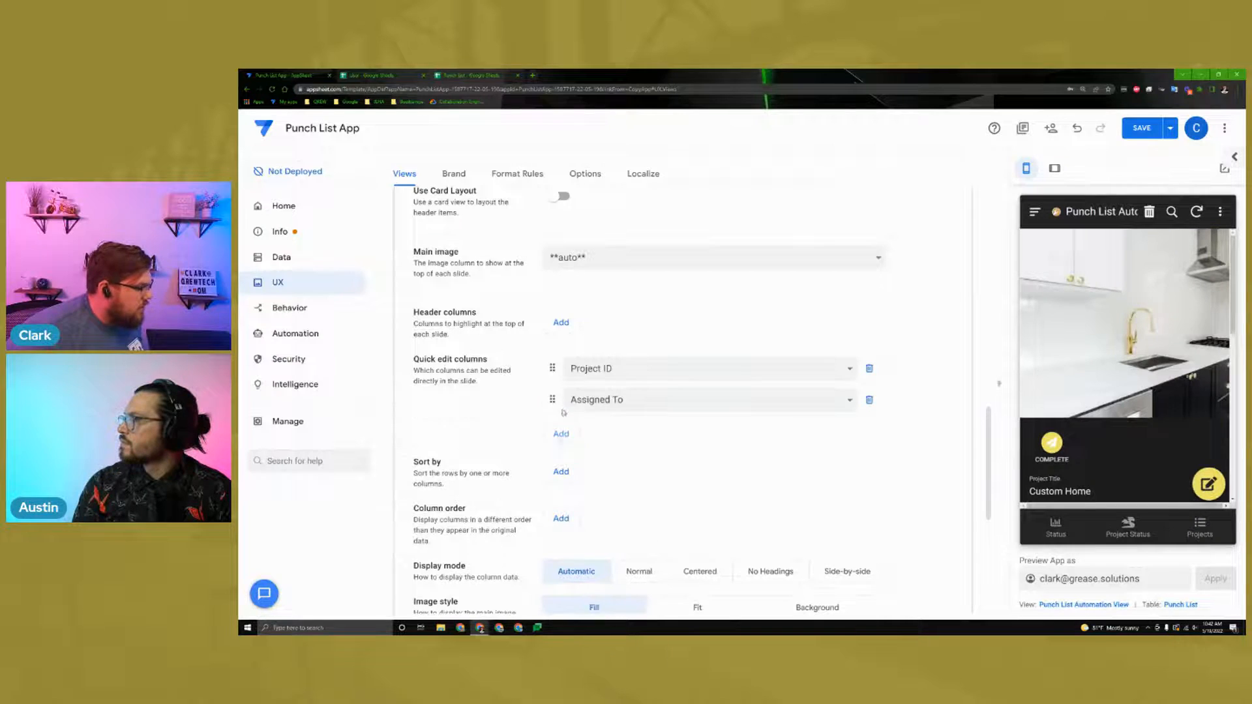
left_click(561, 434)
left_click(561, 465)
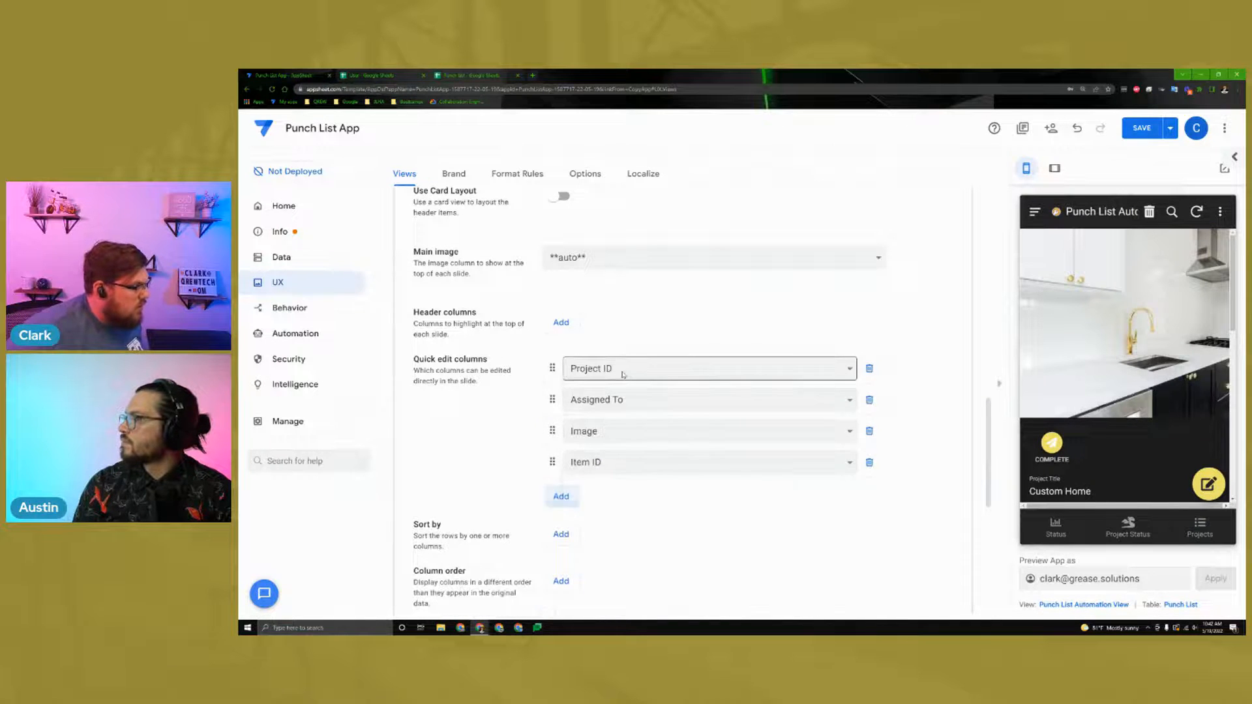
Step: Set the view's quick edit columns to Status, Description and Approval Notes, delete the extra column and save the app
left_click(636, 370)
left_click(621, 482)
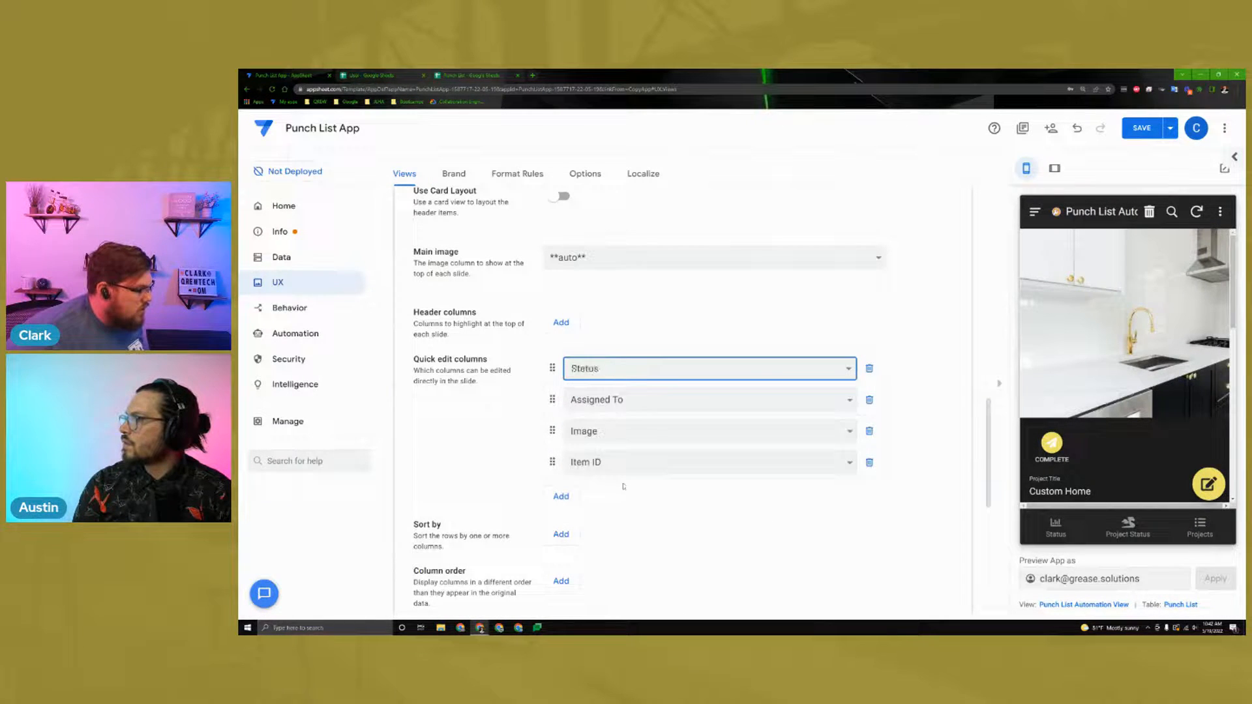
left_click(646, 400)
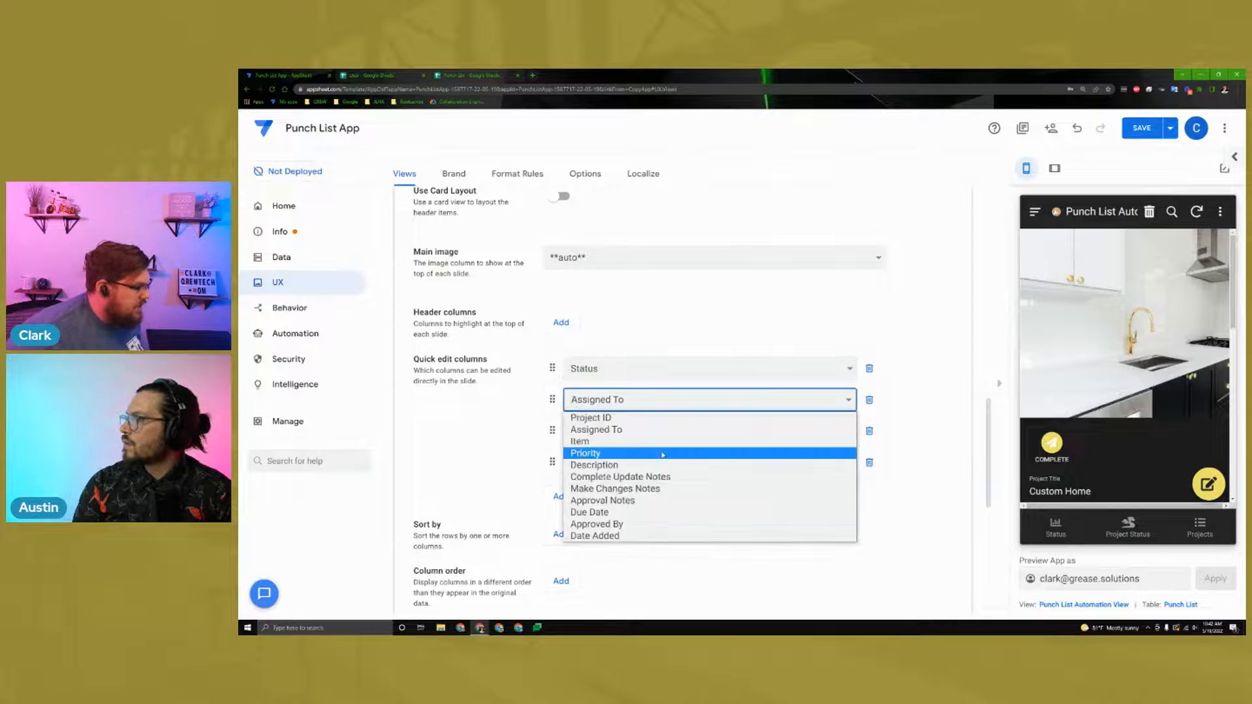
left_click(646, 465)
left_click(642, 432)
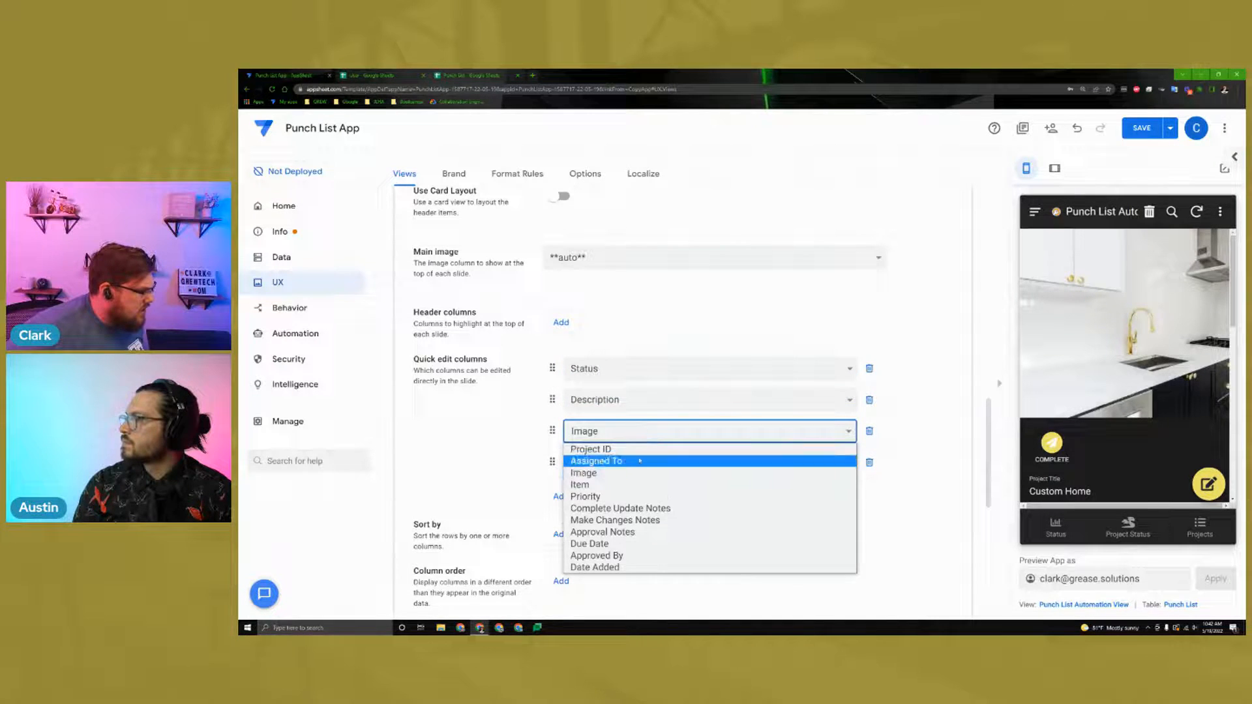
left_click(636, 532)
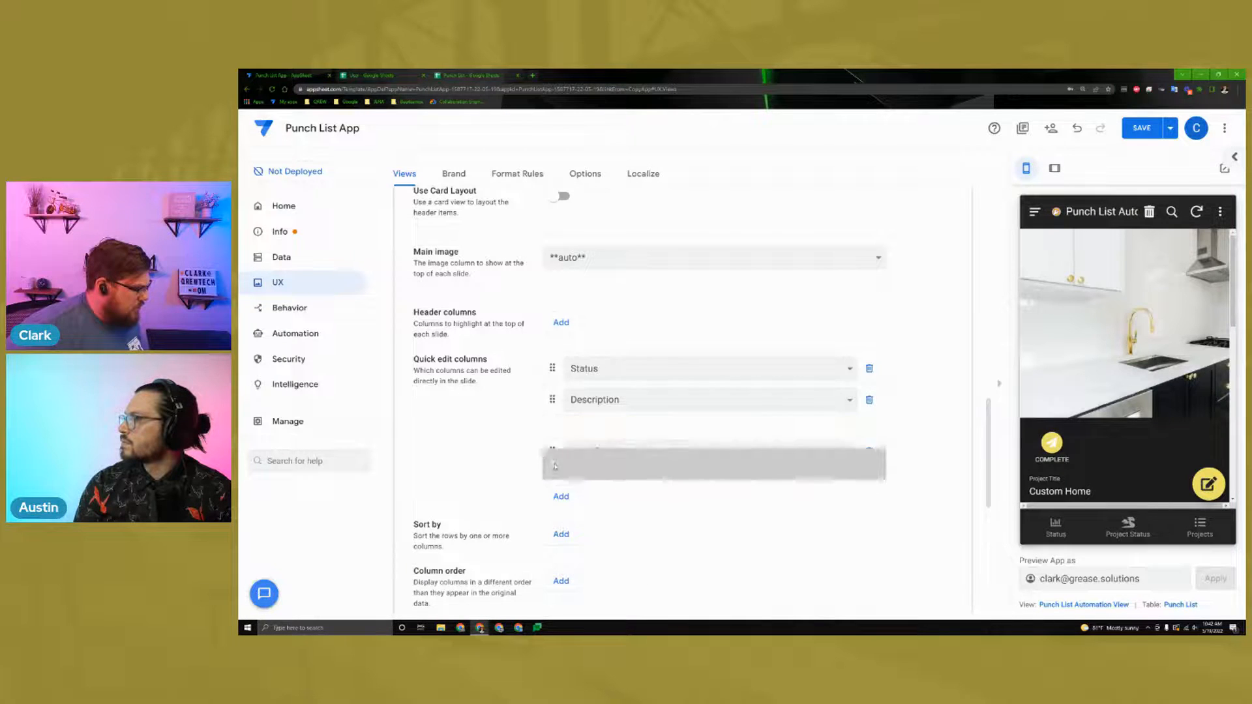
left_click(603, 436)
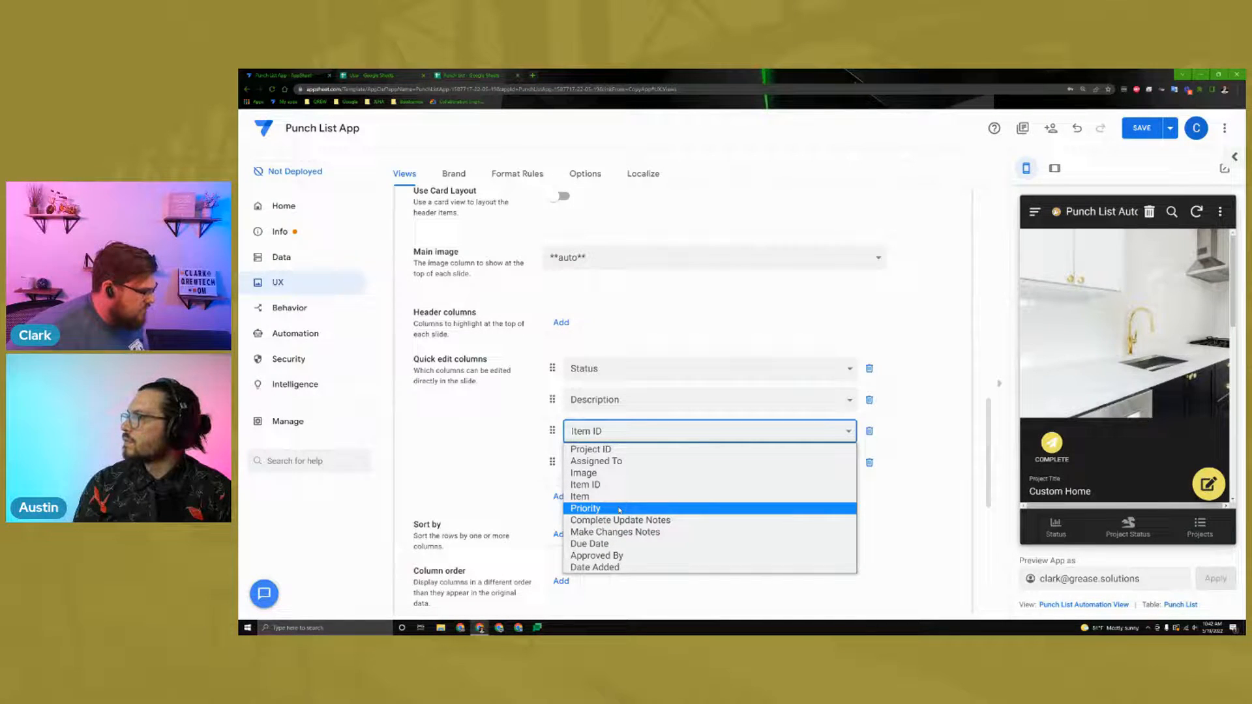
left_click(633, 545)
left_click(870, 432)
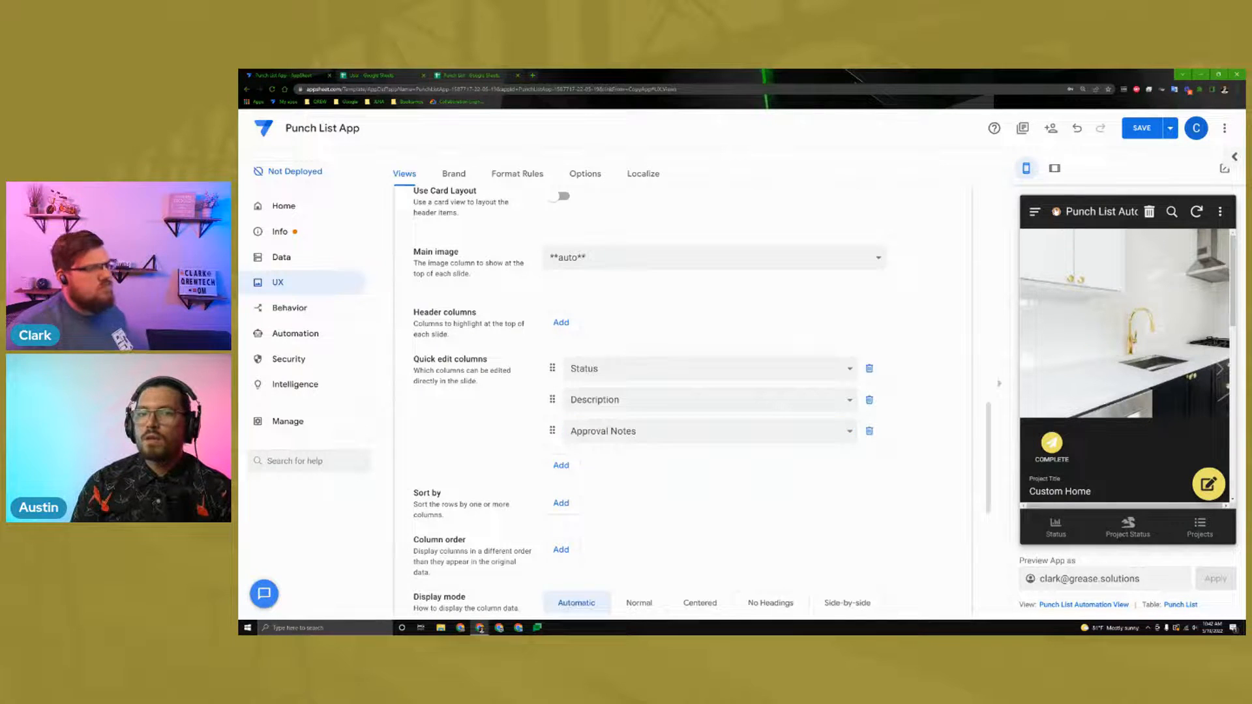
left_click(1142, 128)
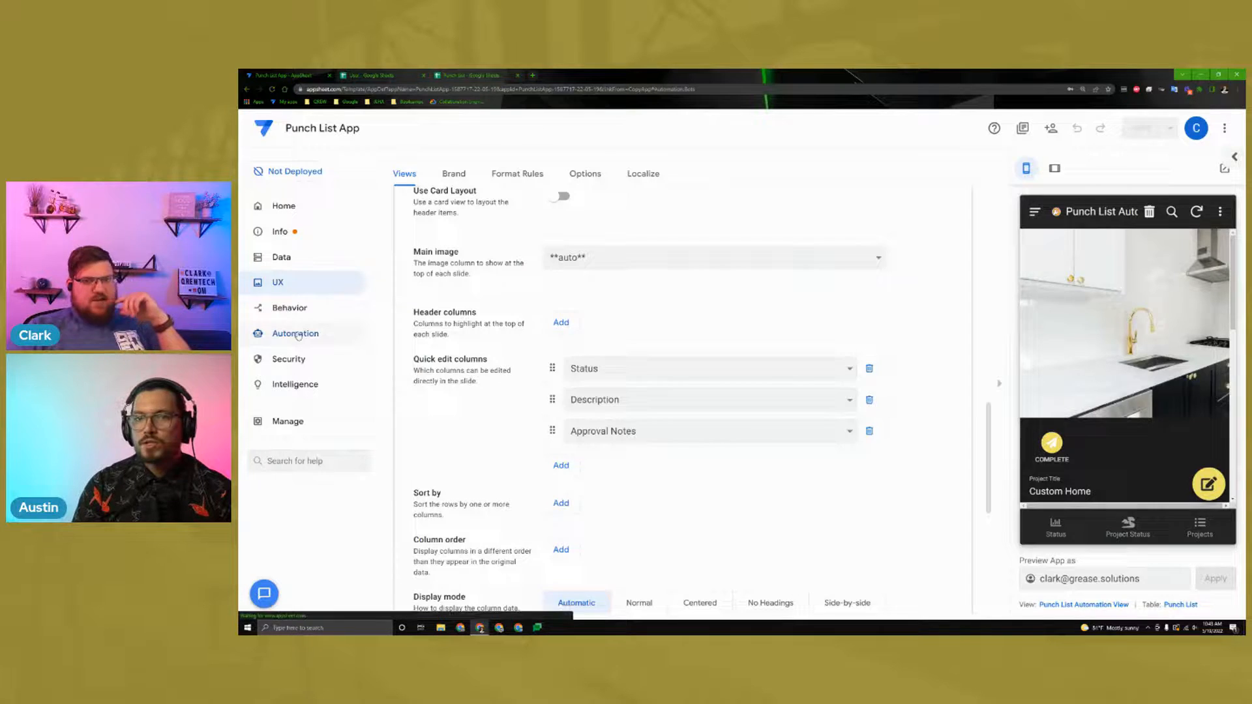
Step: Return to the Approved bot in the automation section and review its email task's recipient, subject, body and embedded view
left_click(297, 334)
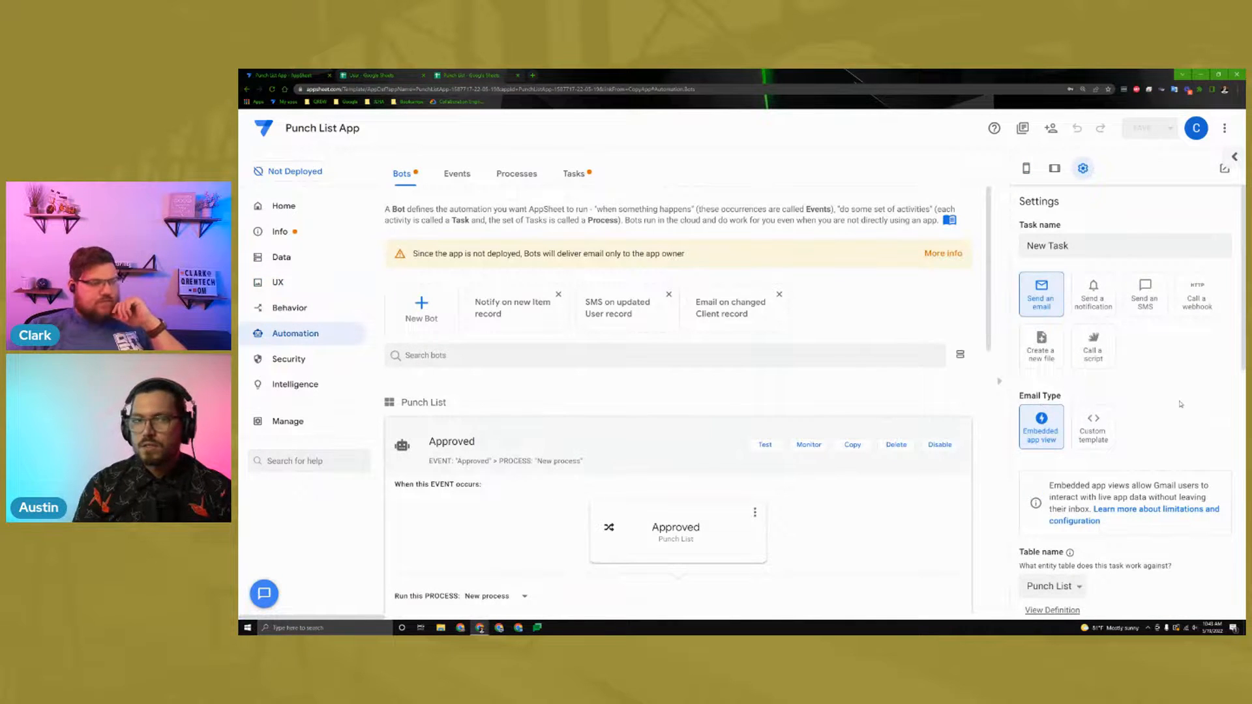
scroll(1148, 418, "down", 5)
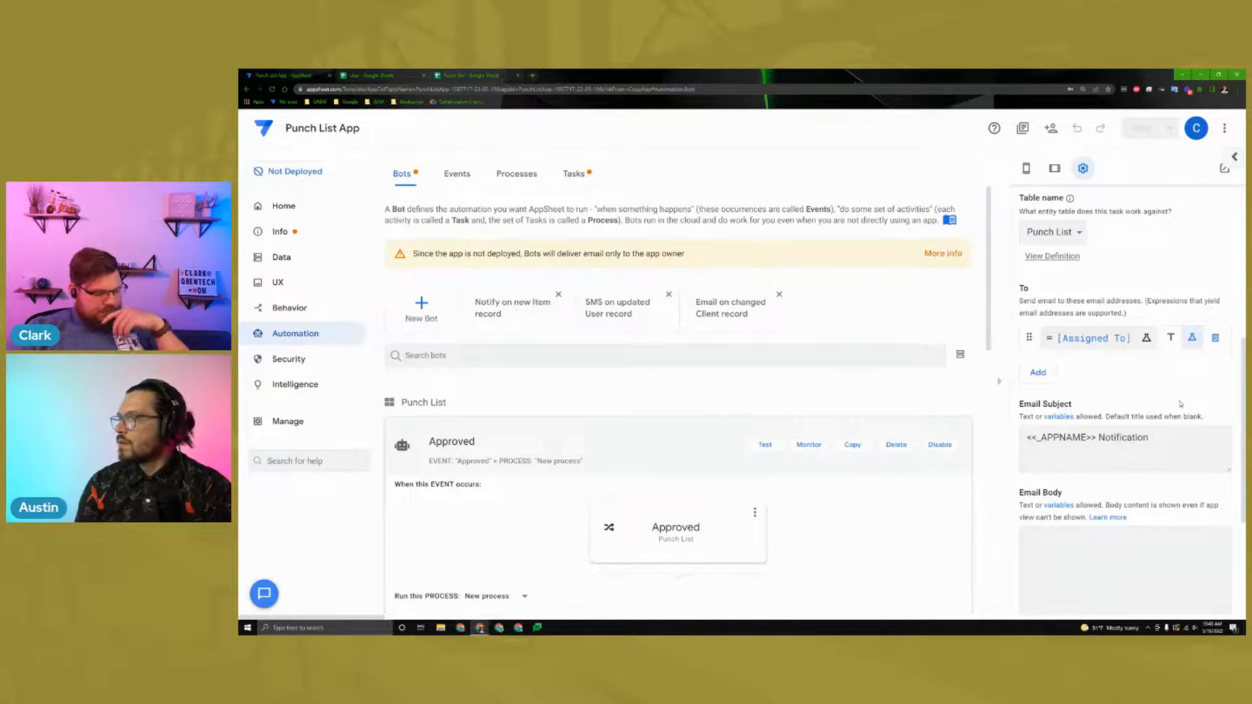
scroll(1181, 405, "down", 2)
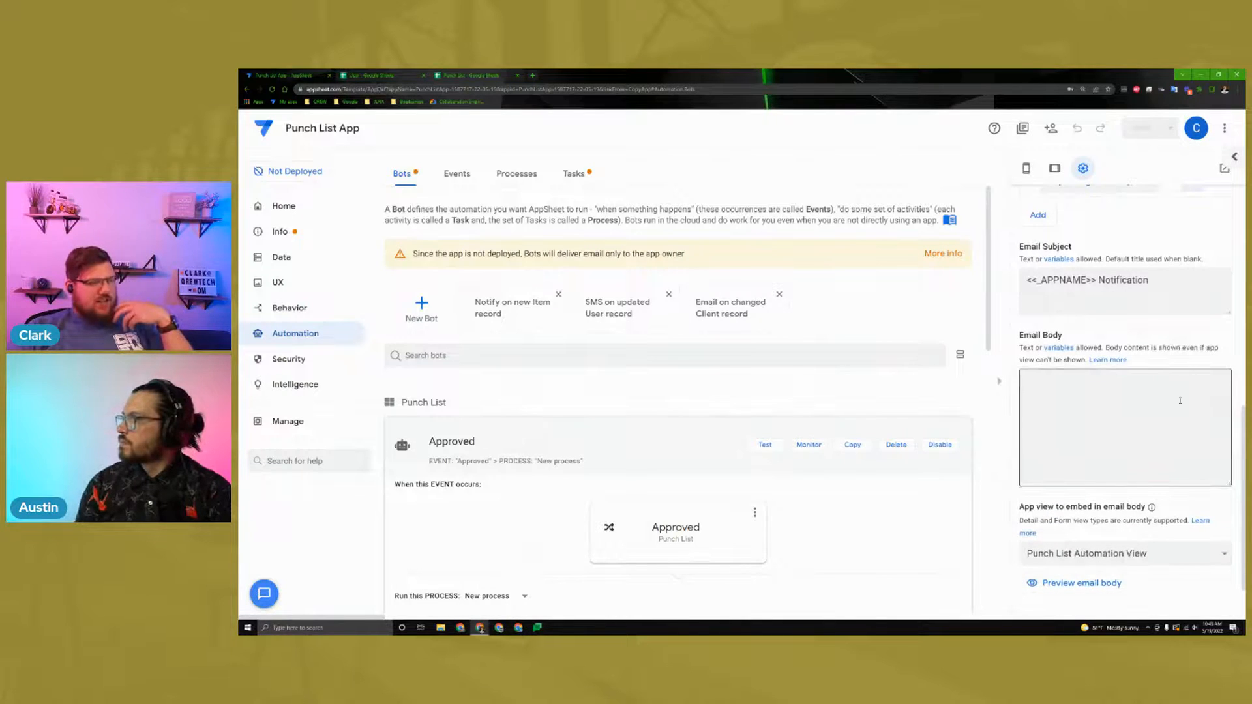
scroll(1187, 378, "up", 5)
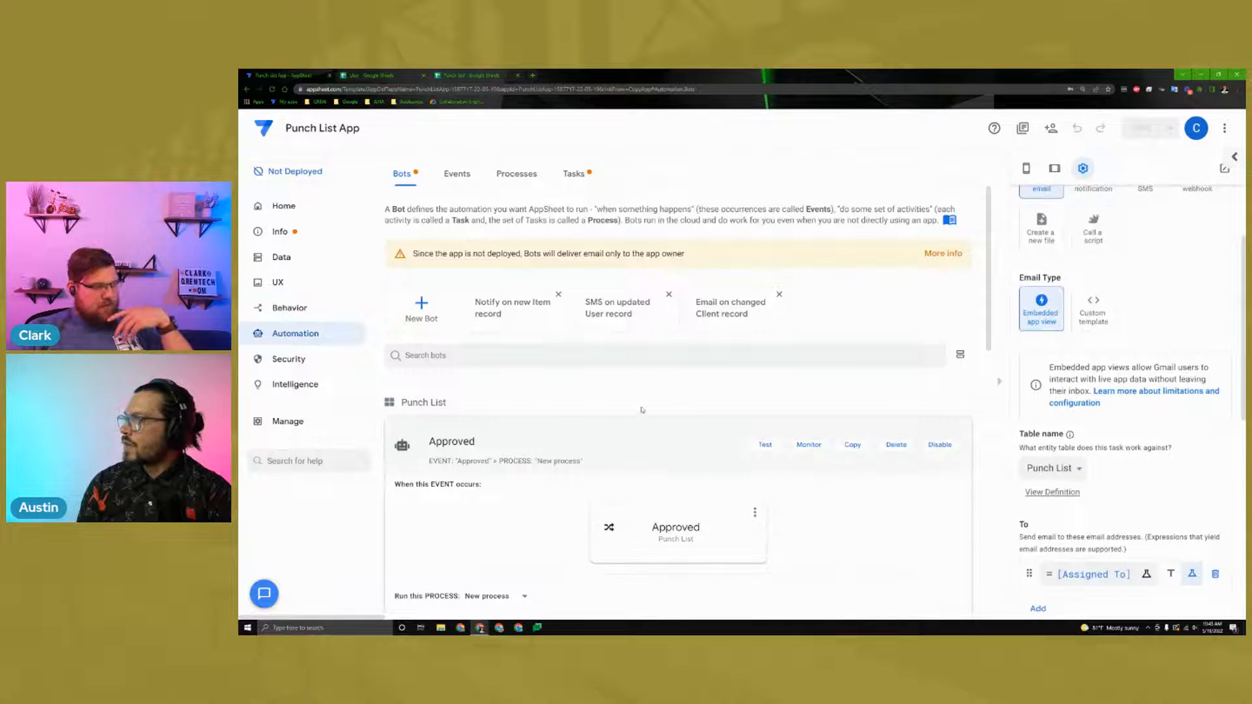
Step: Dismiss the three suggested bots and review the Approved bot's email task settings down to the embedded app view
left_click(559, 295)
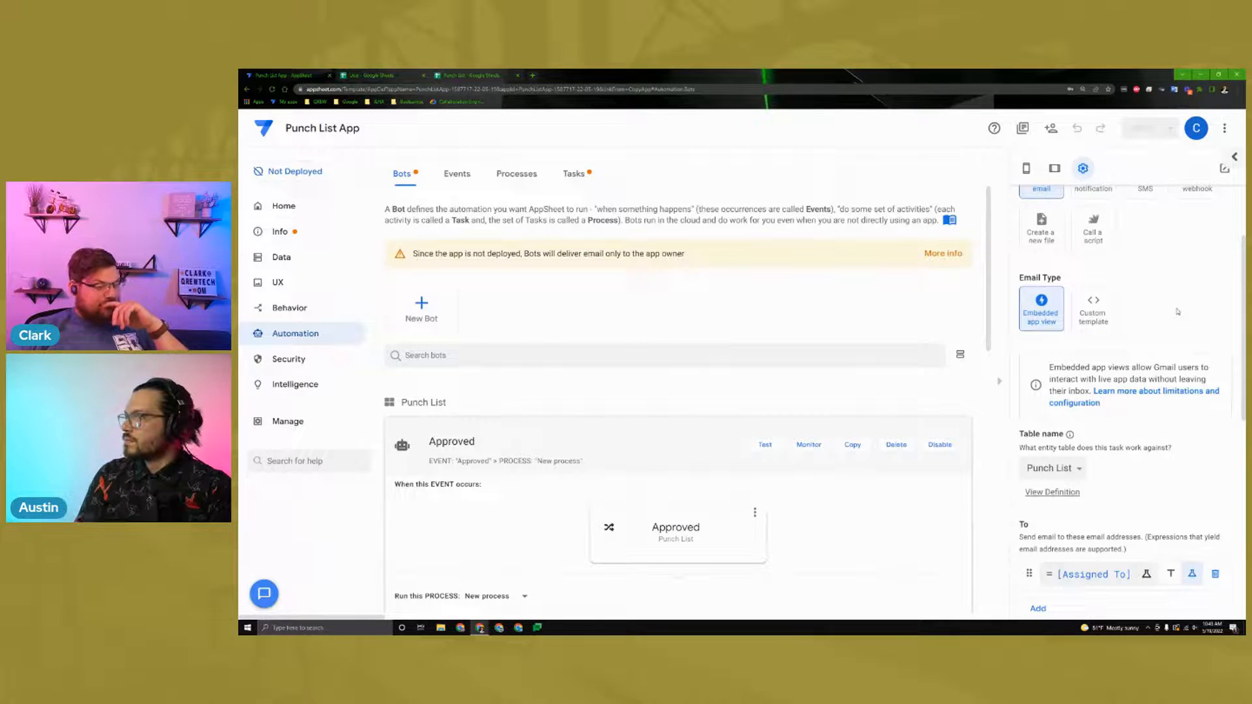
scroll(1178, 312, "down", 5)
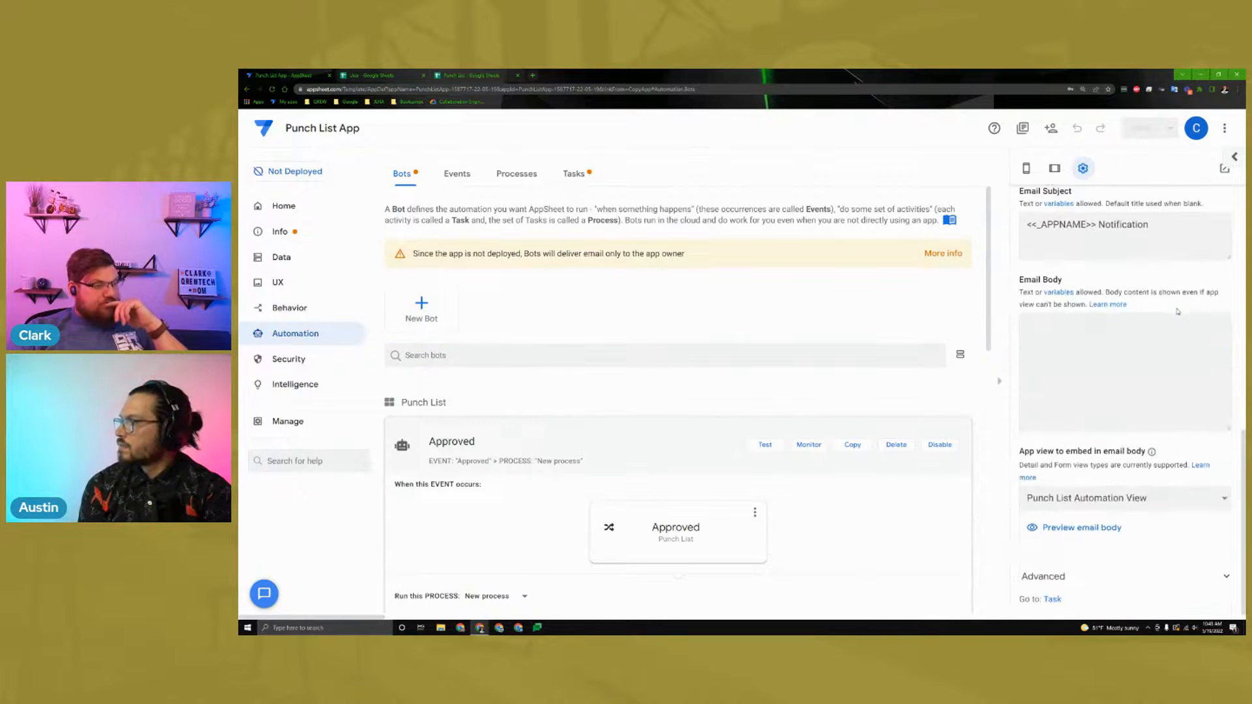
scroll(1178, 312, "up", 5)
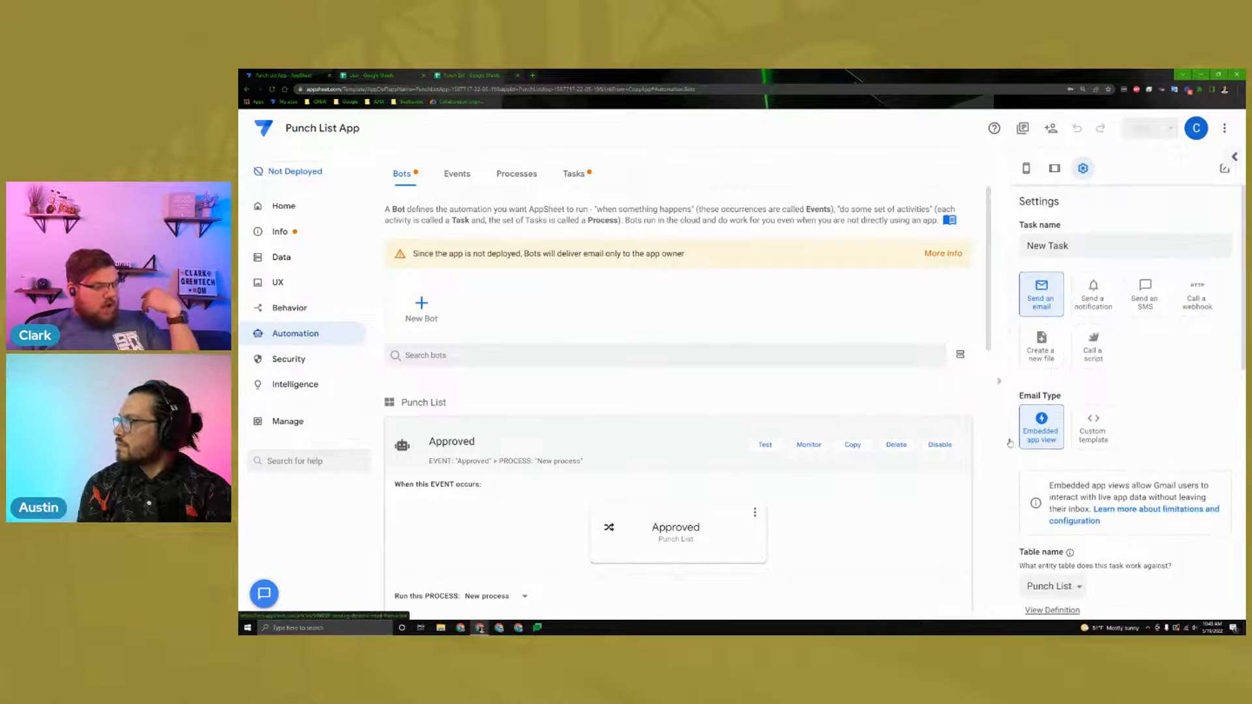
left_click(559, 432)
left_click(421, 305)
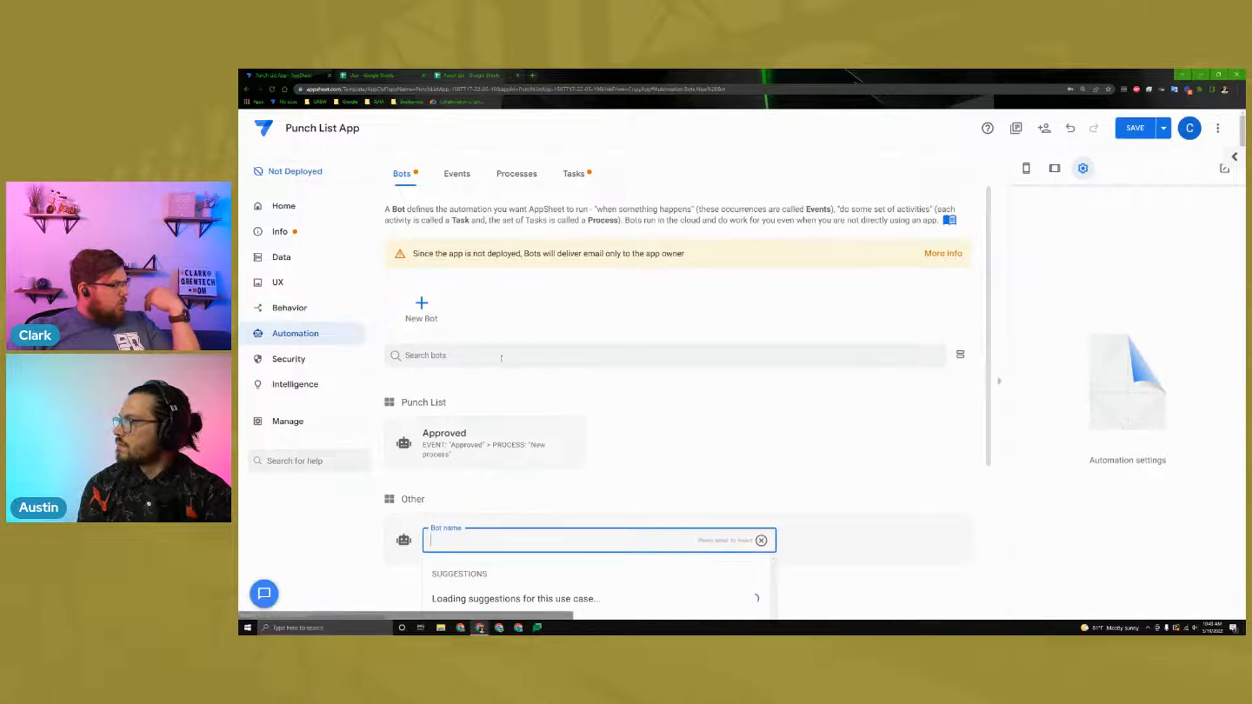
scroll(637, 550, "down", 3)
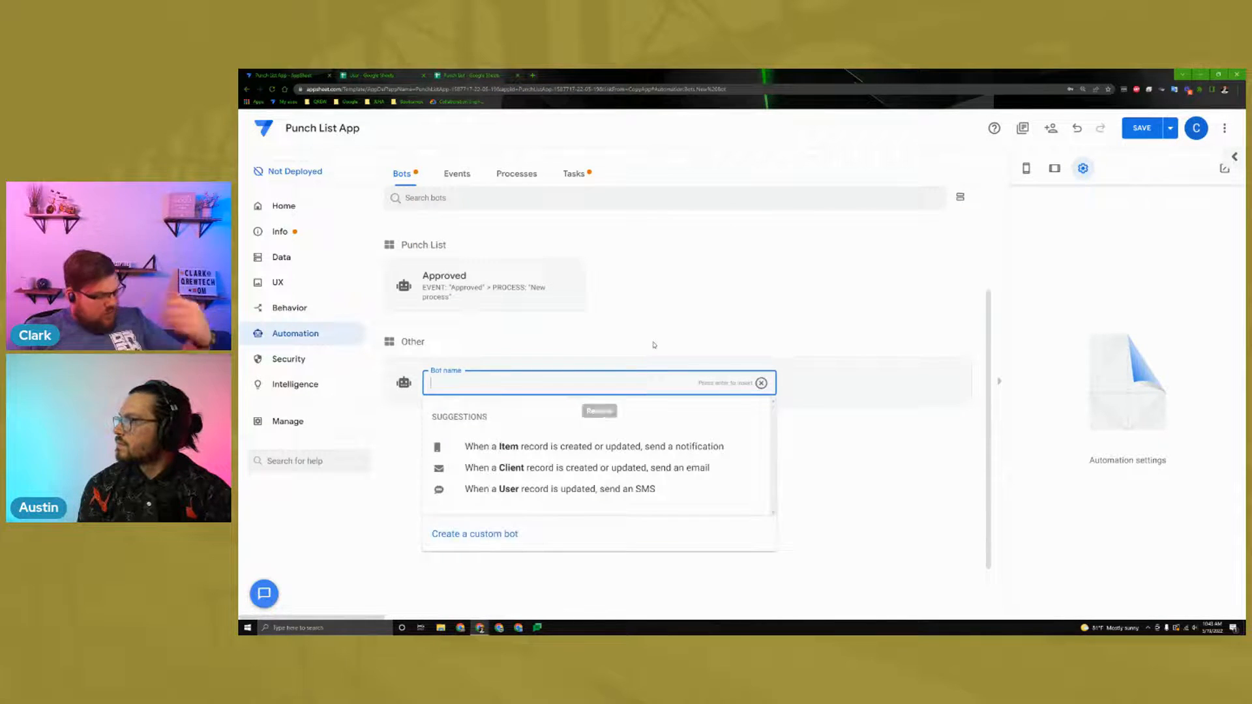
type("Make Changes")
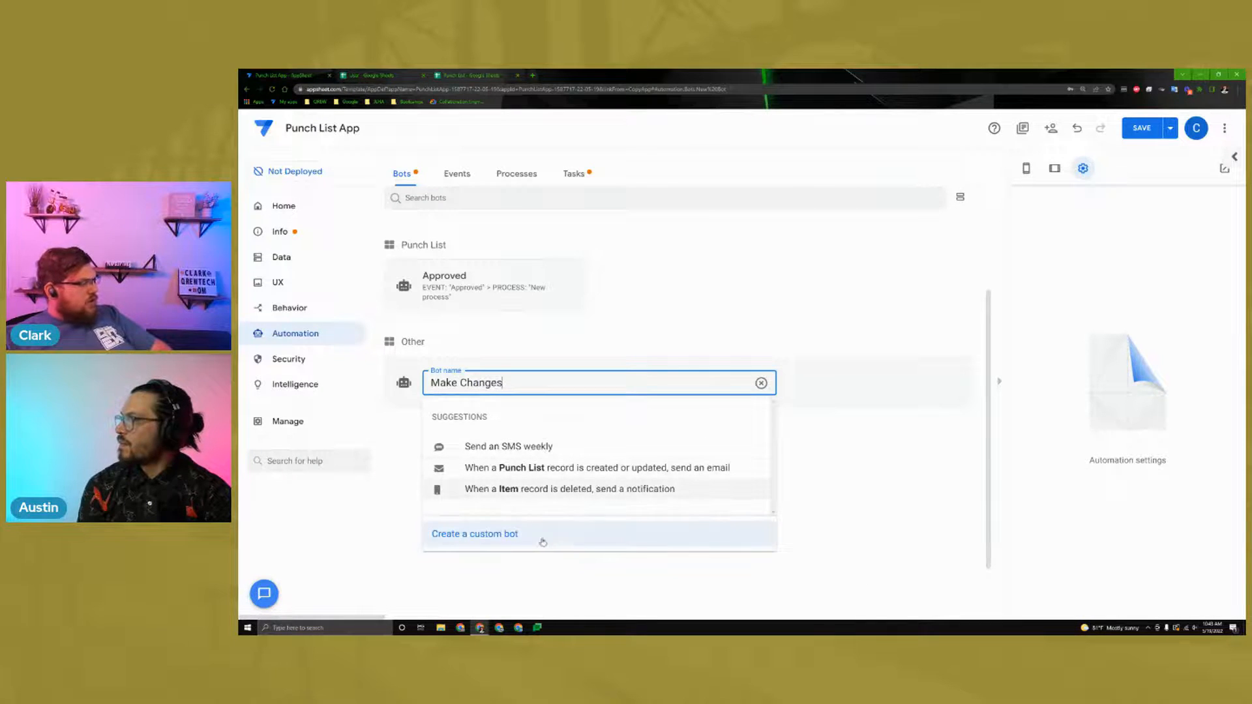
left_click(517, 537)
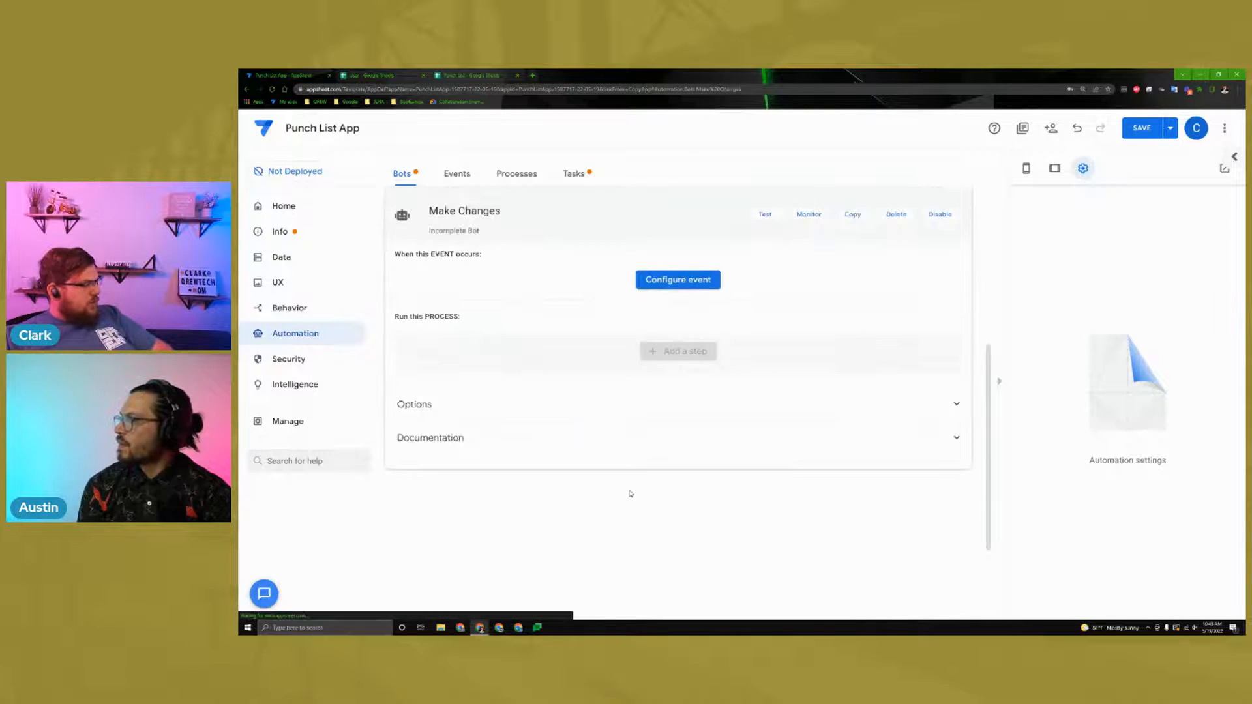
left_click(678, 282)
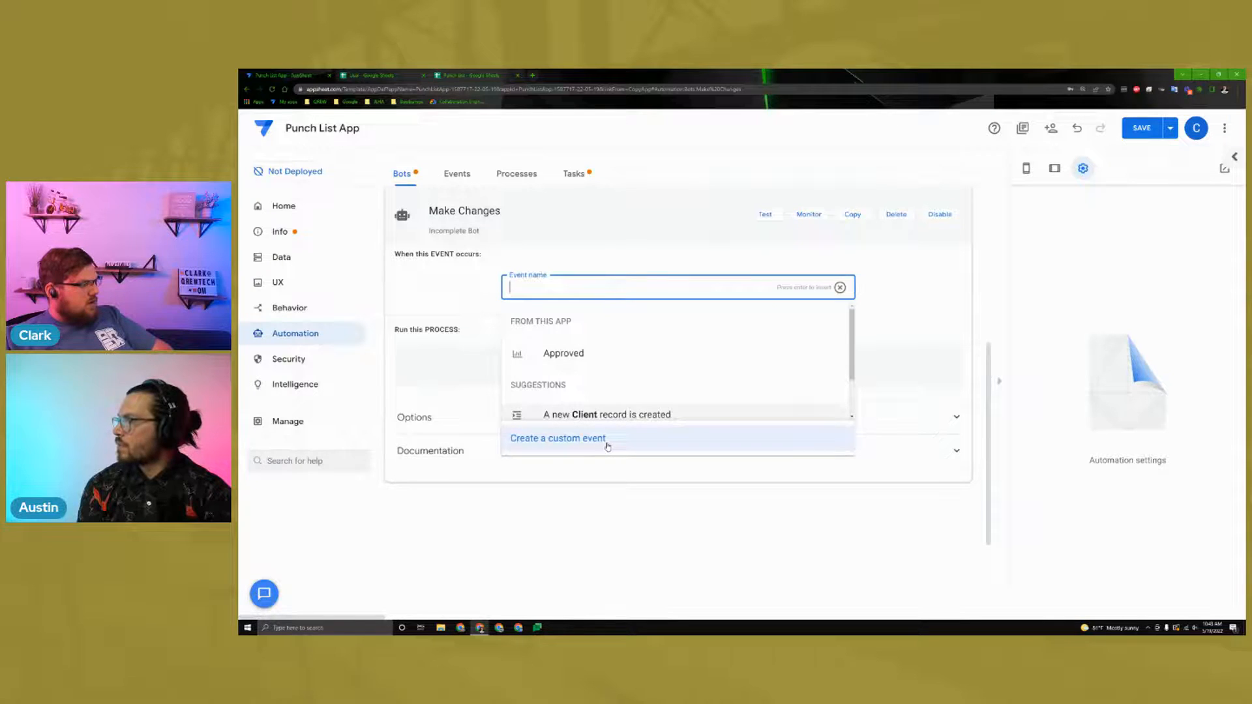
left_click(840, 287)
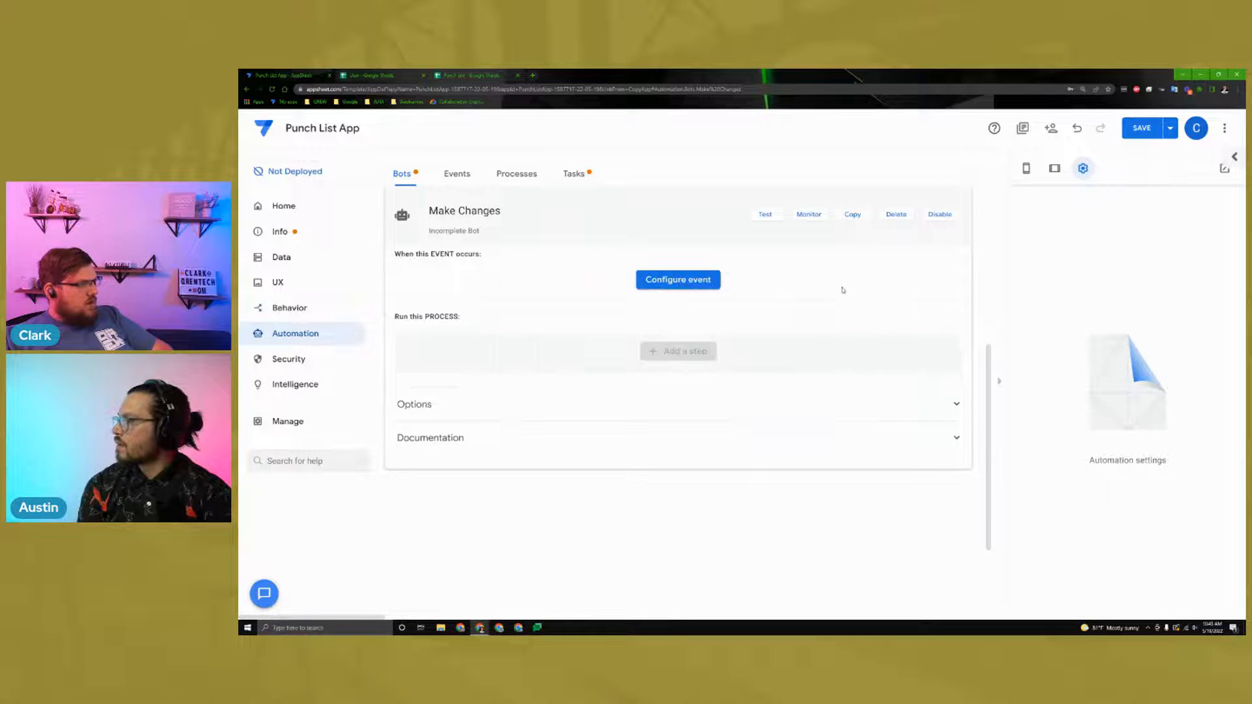
left_click(904, 215)
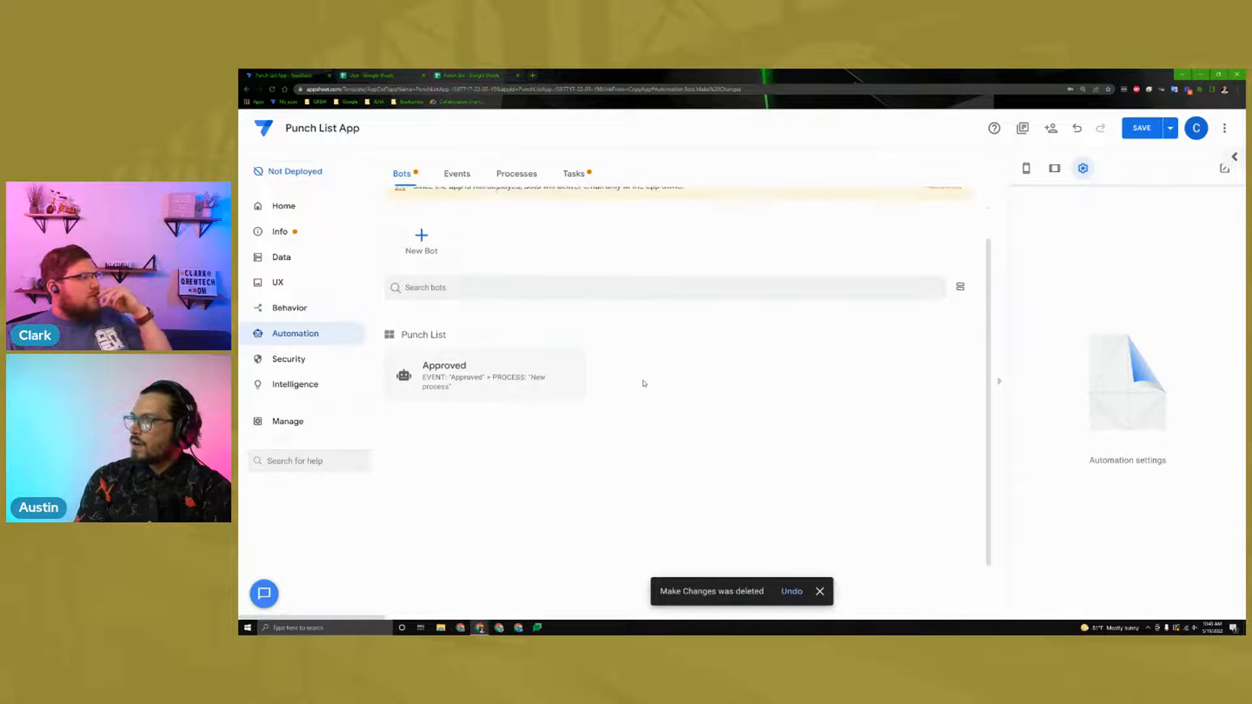
Step: Save the app and check the punch list item's details in the app preview from the Behavior section
left_click(1142, 129)
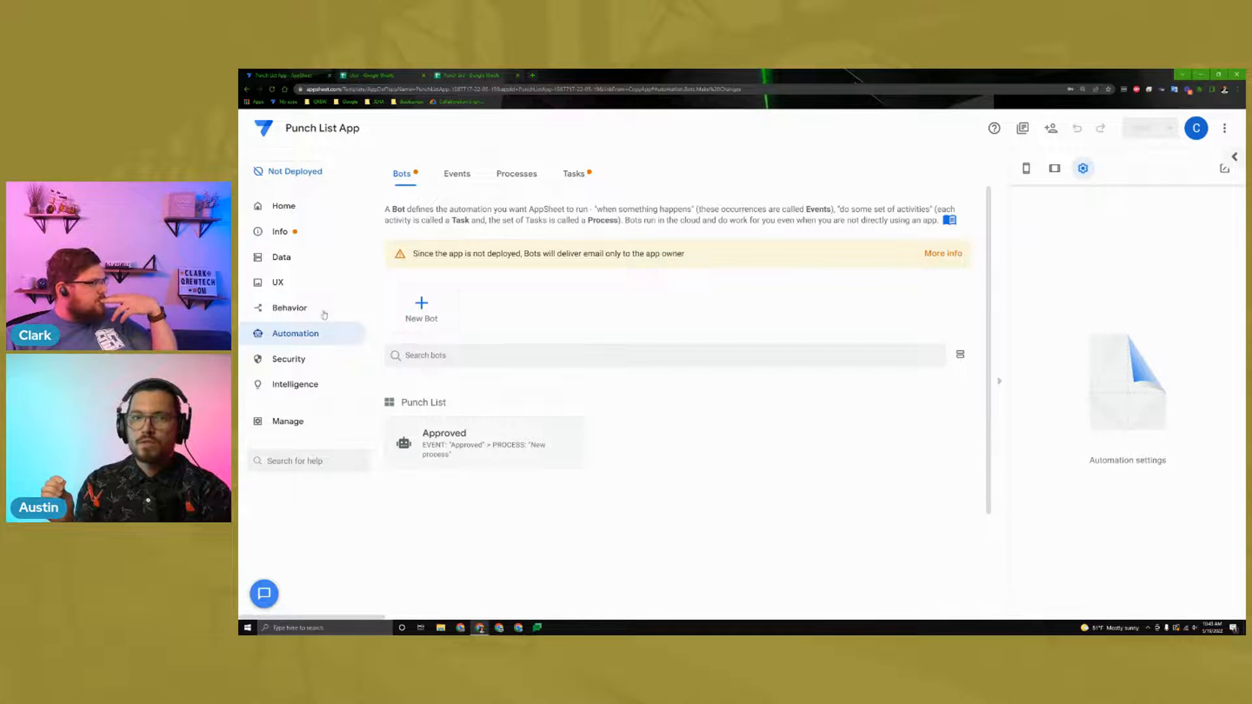
left_click(301, 309)
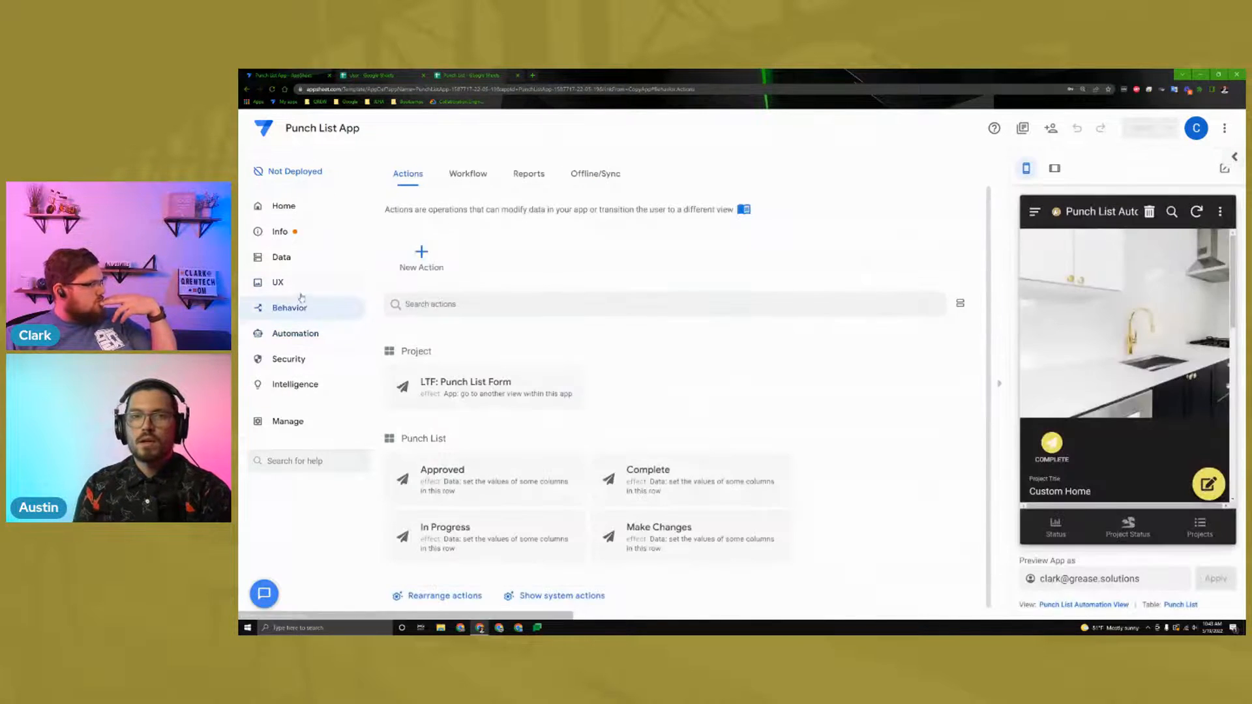
scroll(1160, 437, "down", 10)
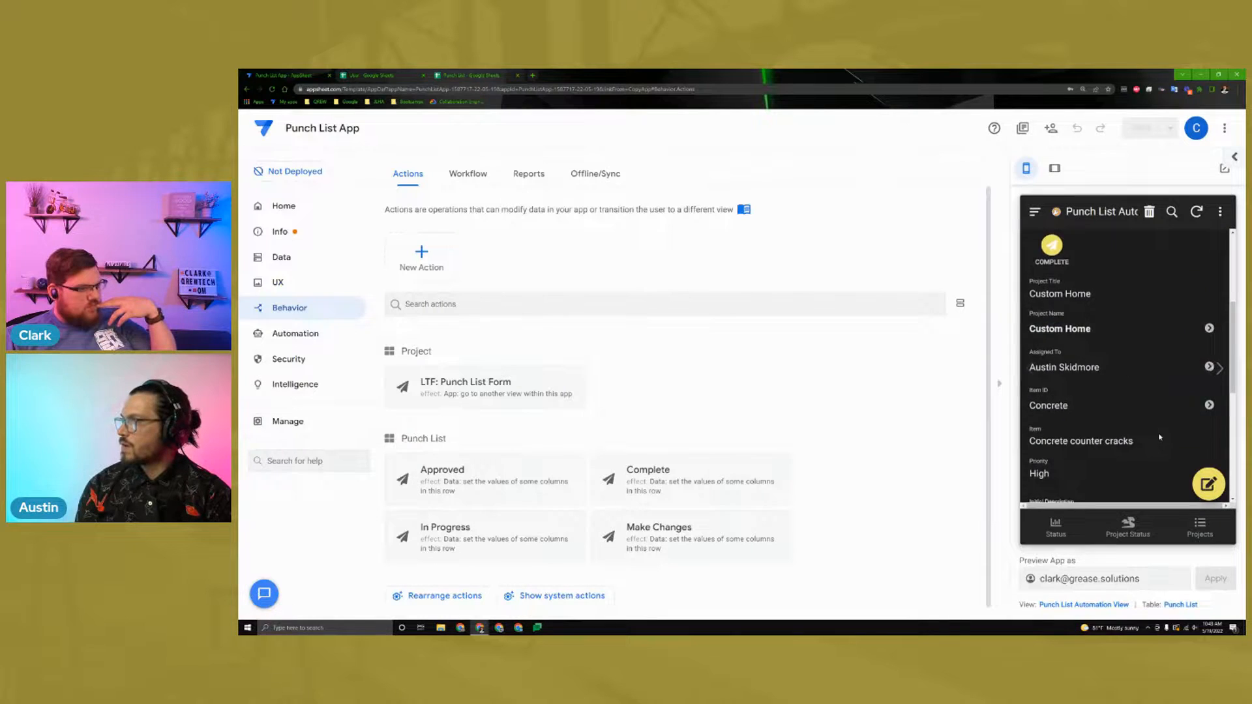
scroll(1160, 437, "up", 10)
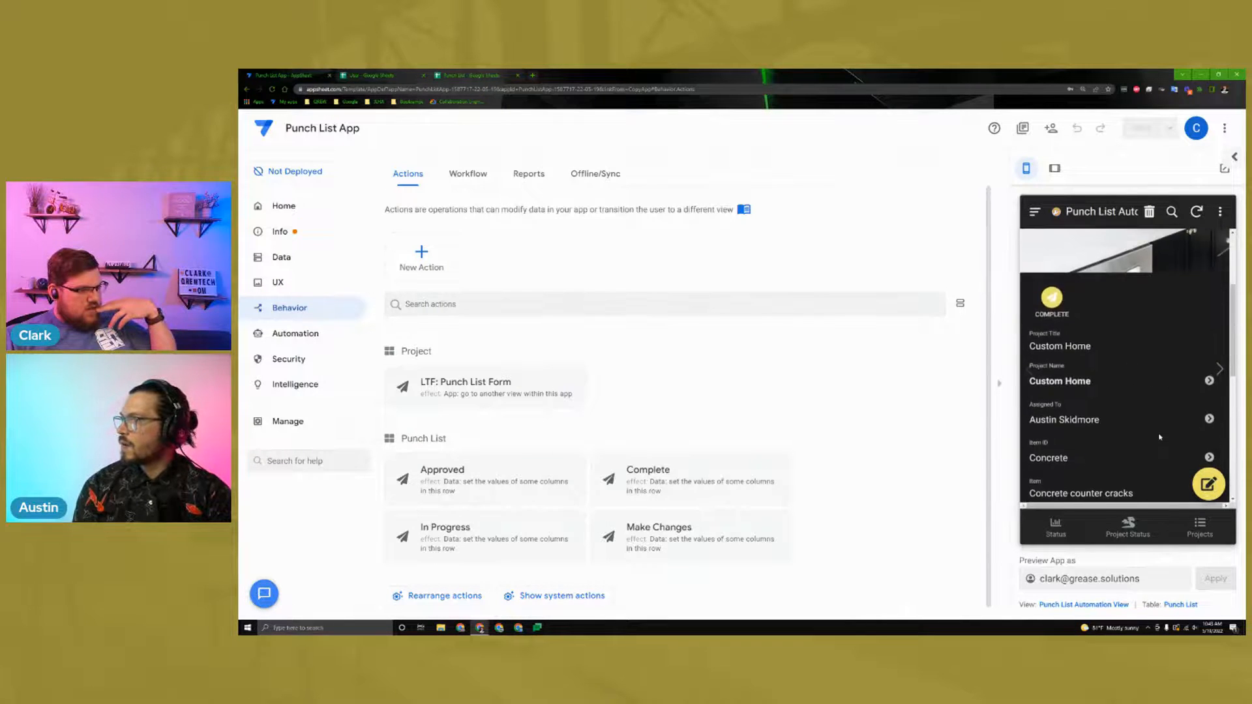
scroll(1160, 437, "down", 4)
scroll(1160, 437, "down", 2)
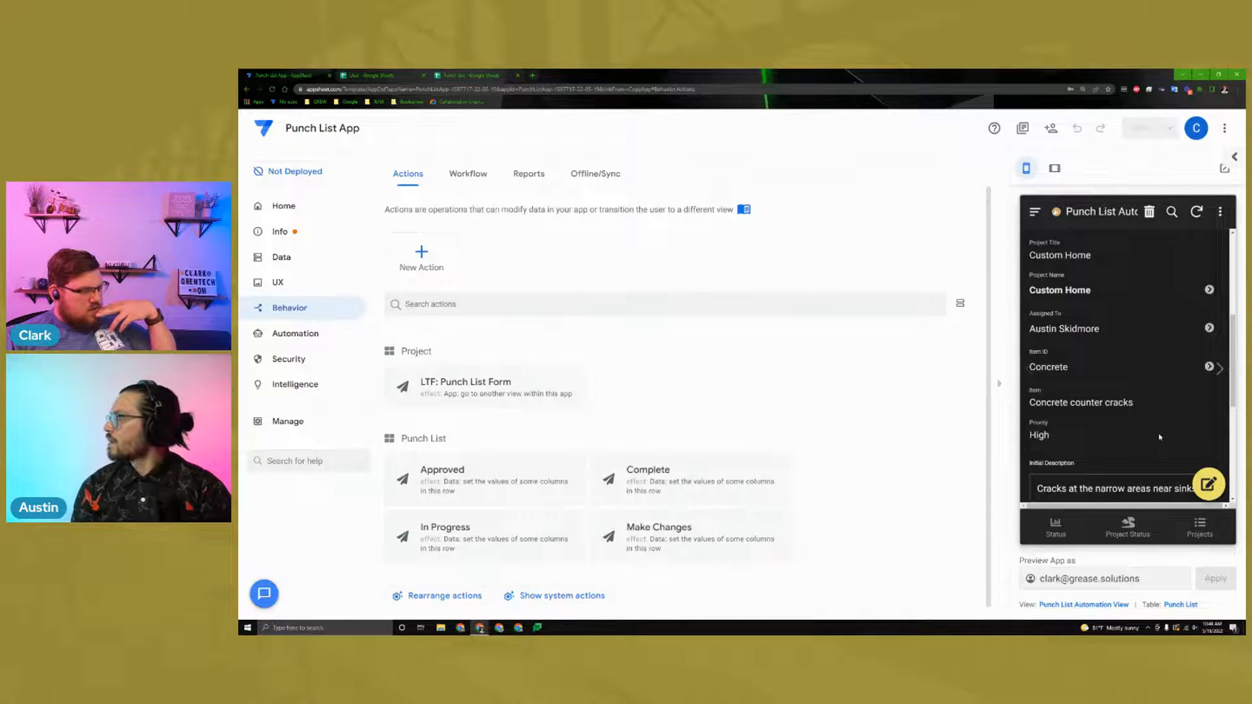